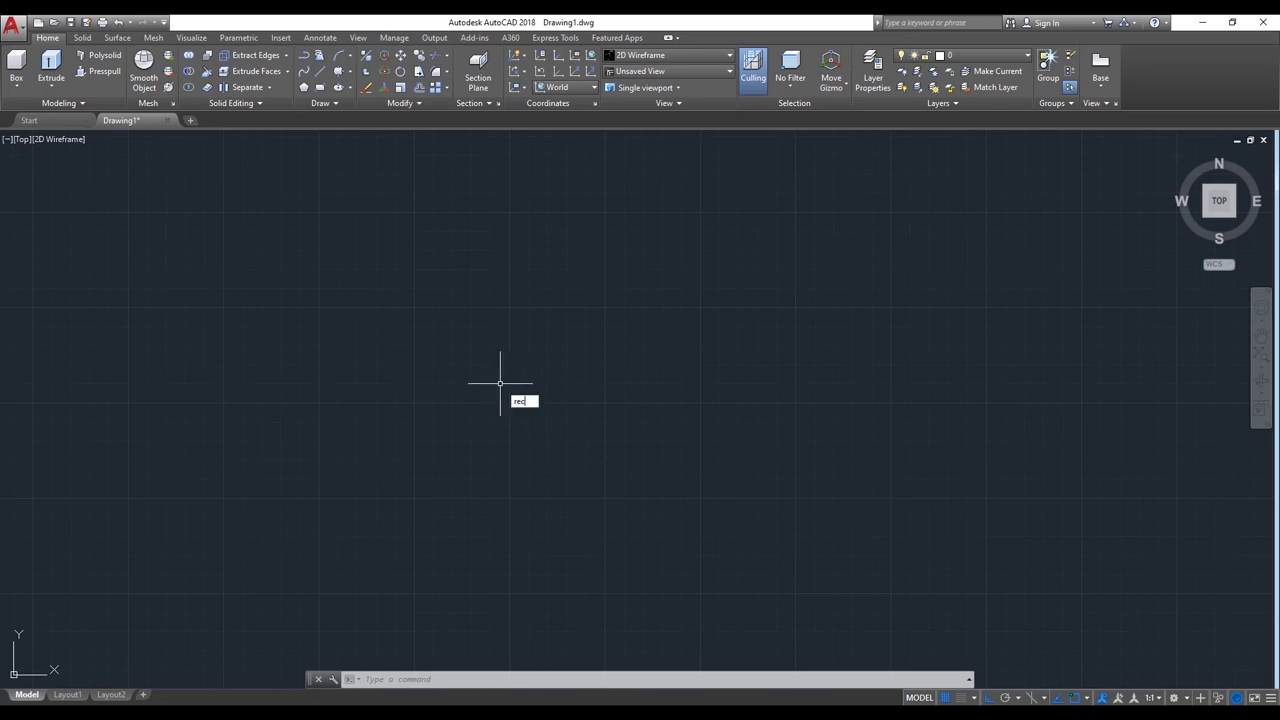
Step: Draw an 81 by 19 rectangle from a lower-left corner and centre it in view
{"action": "left_click", "coordinate": [552, 414]}
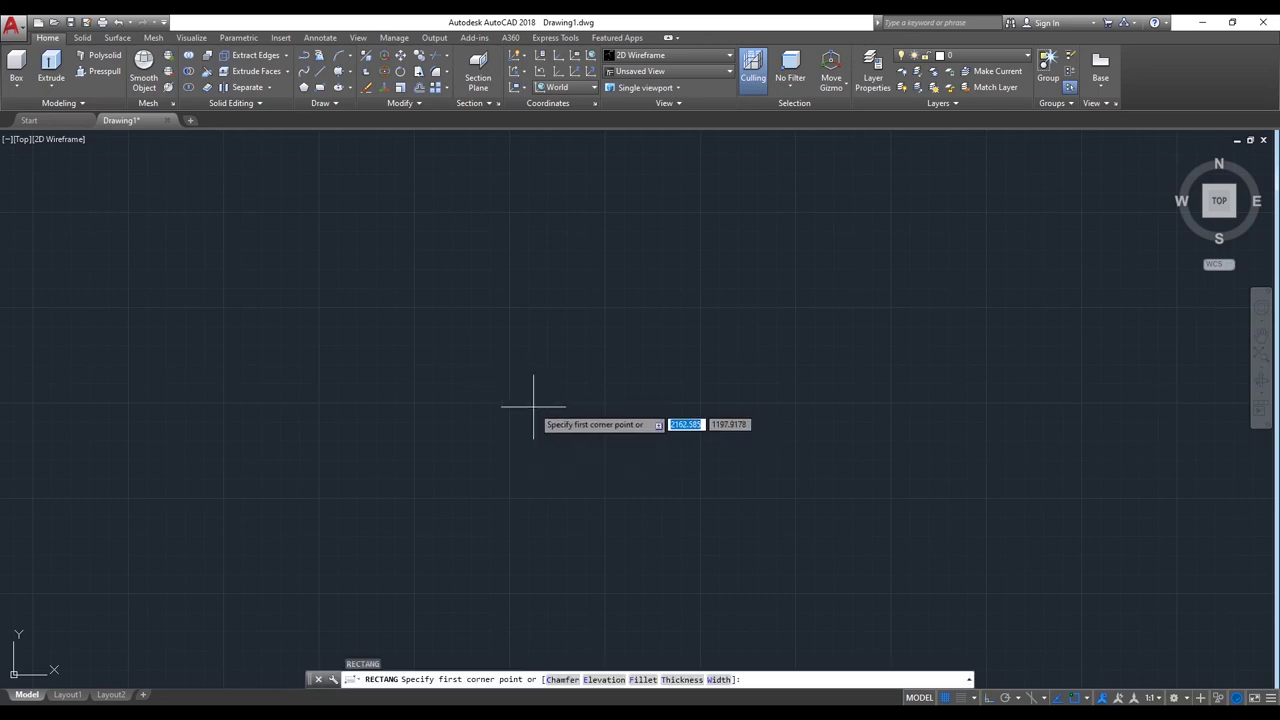
{"action": "left_click", "coordinate": [301, 469]}
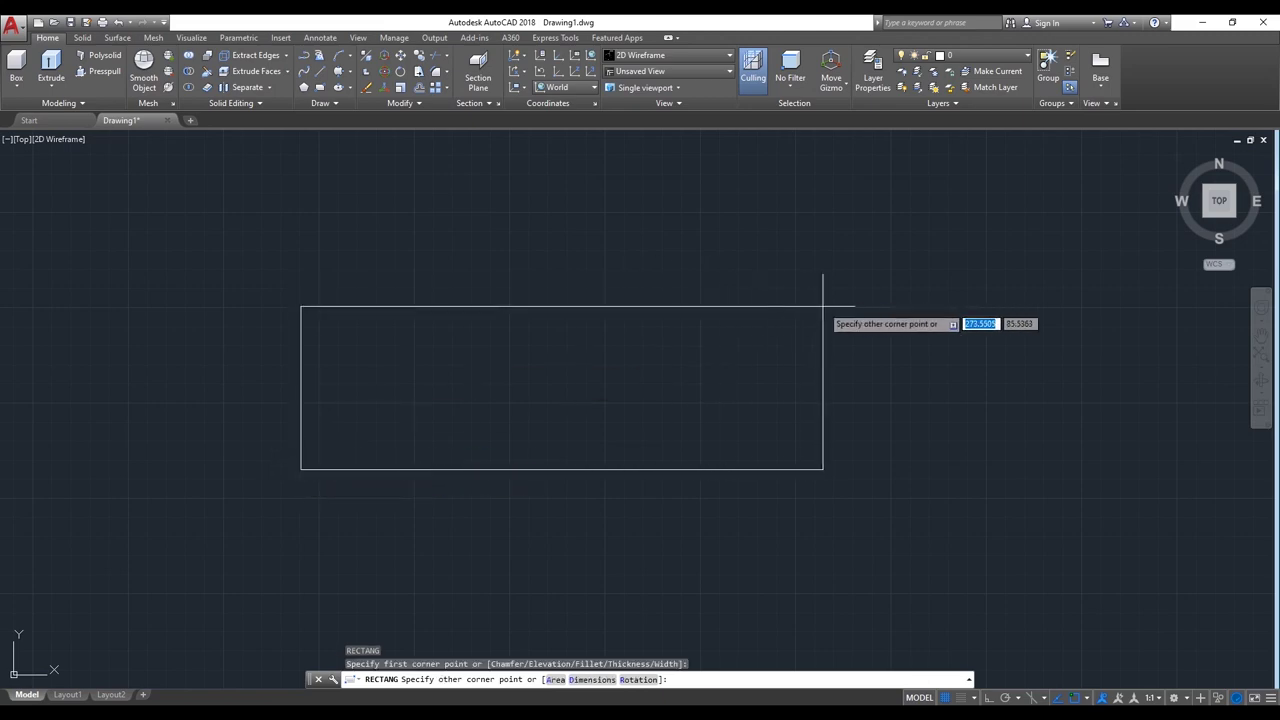
{"action": "key", "text": "Tab"}
{"action": "type", "text": "19"}
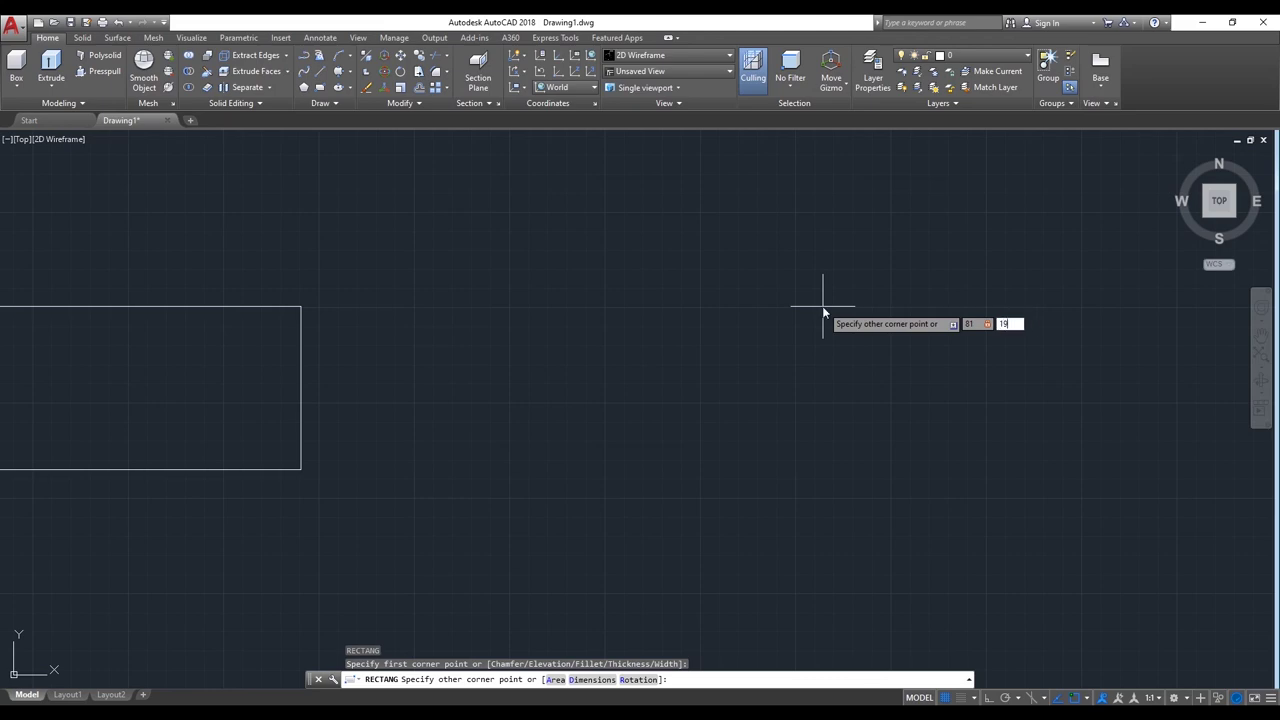
{"action": "key", "text": "Return"}
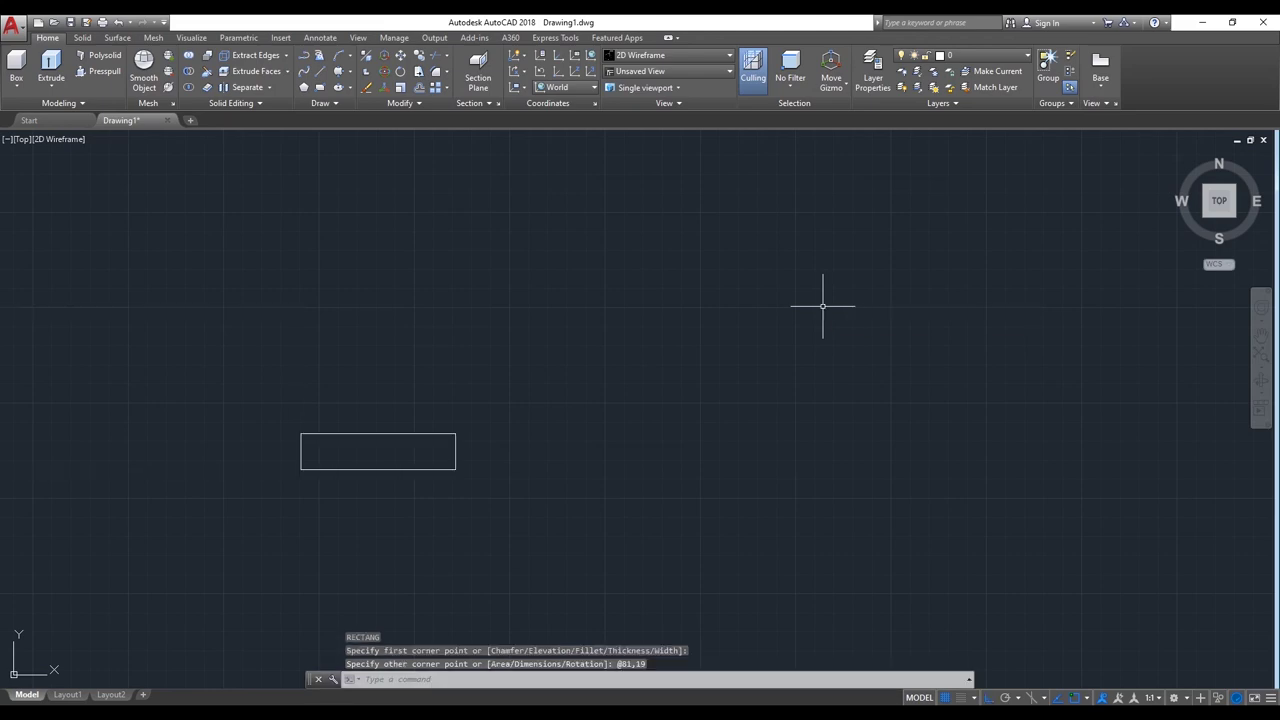
{"action": "scroll", "coordinate": [271, 457], "scroll_direction": "up", "scroll_amount": 2}
{"action": "middle_click_drag", "start_coordinate": [271, 457], "coordinate": [489, 449]}
{"action": "scroll", "coordinate": [705, 438], "scroll_direction": "up", "scroll_amount": 4}
{"action": "middle_click_drag", "start_coordinate": [705, 438], "coordinate": [700, 409]}
{"action": "type", "text": "c"}
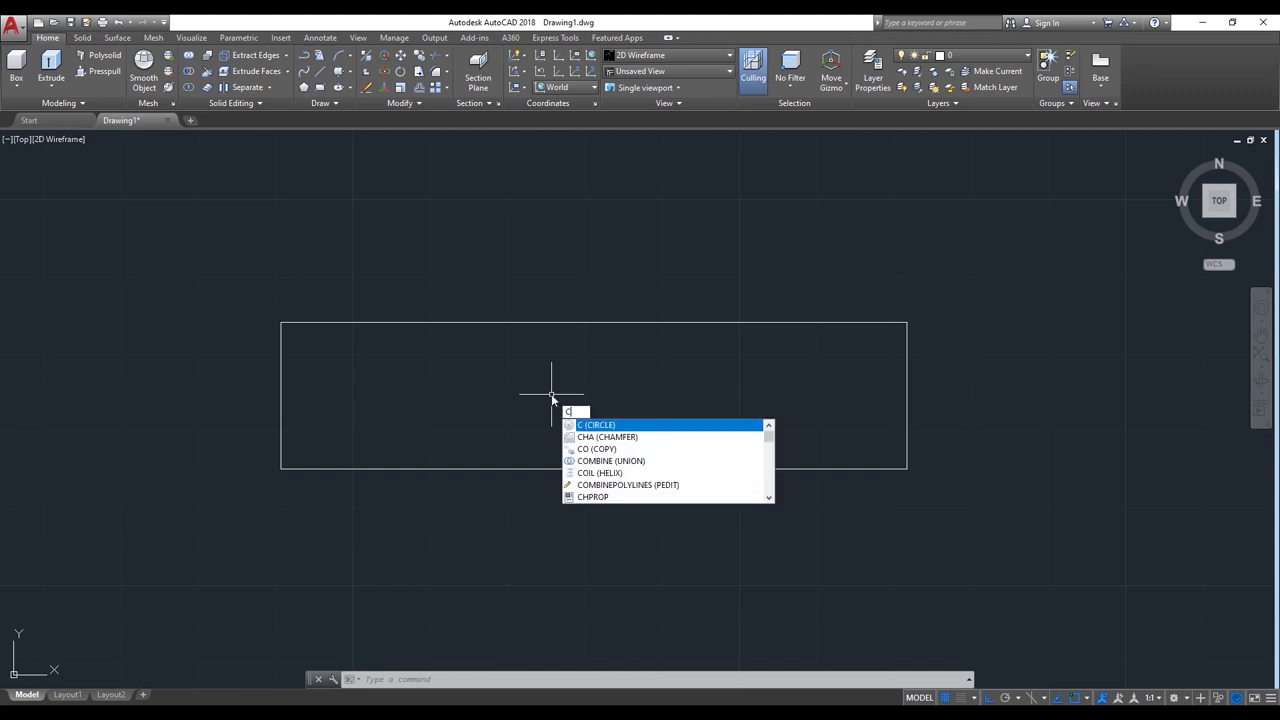
Step: Draw a 17-diameter circle near the rectangle's left end
{"action": "key", "text": "Return"}
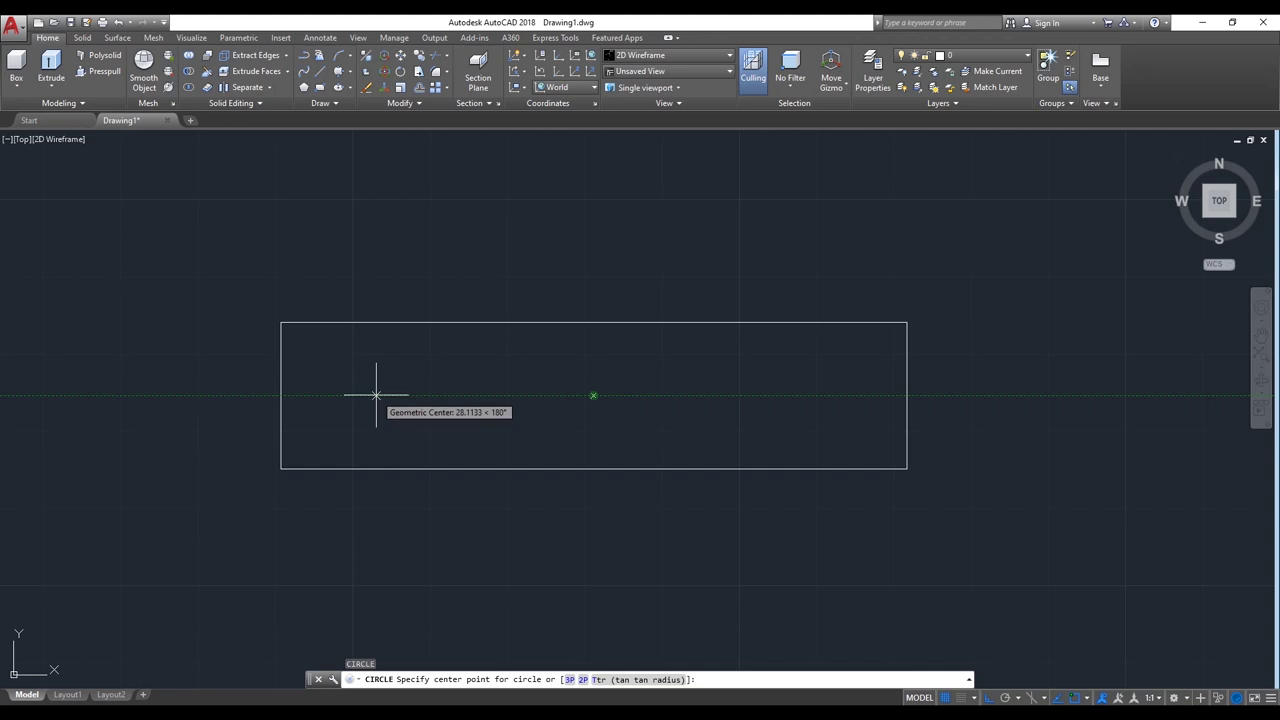
{"action": "left_click", "coordinate": [376, 395]}
{"action": "type", "text": "d"}
{"action": "key", "text": "Return"}
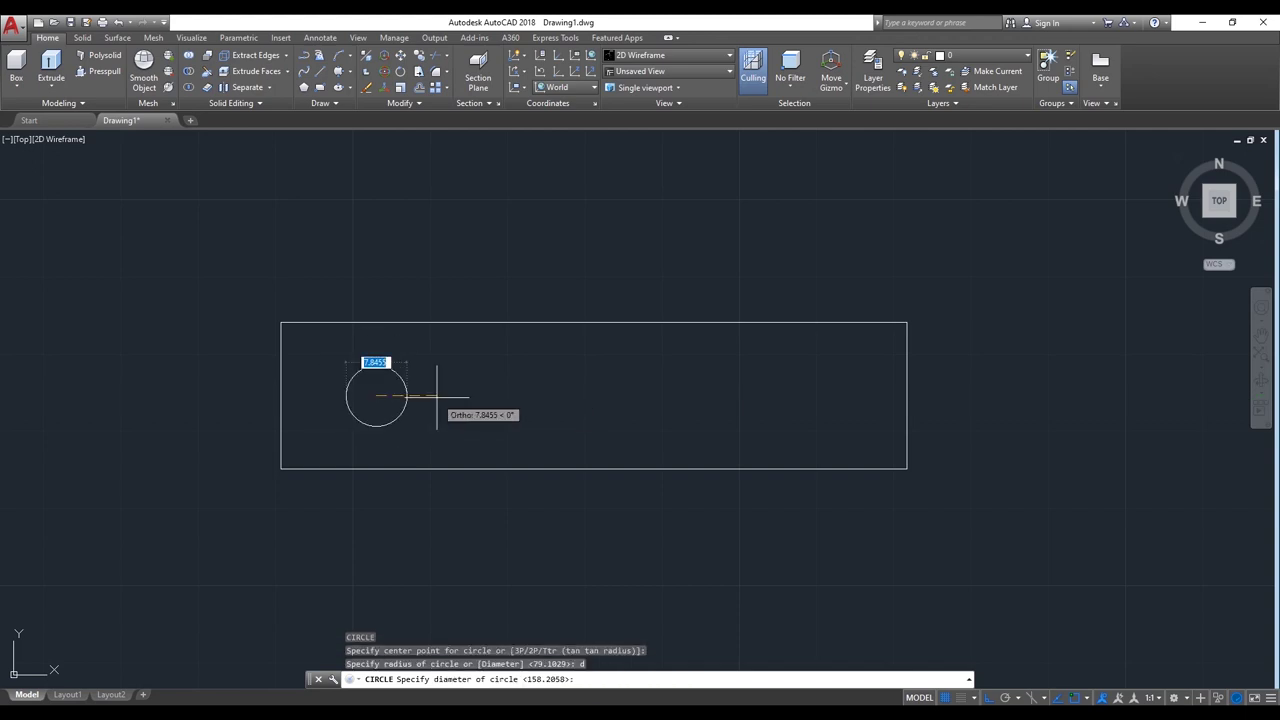
{"action": "type", "text": "7"}
{"action": "key", "text": "Return"}
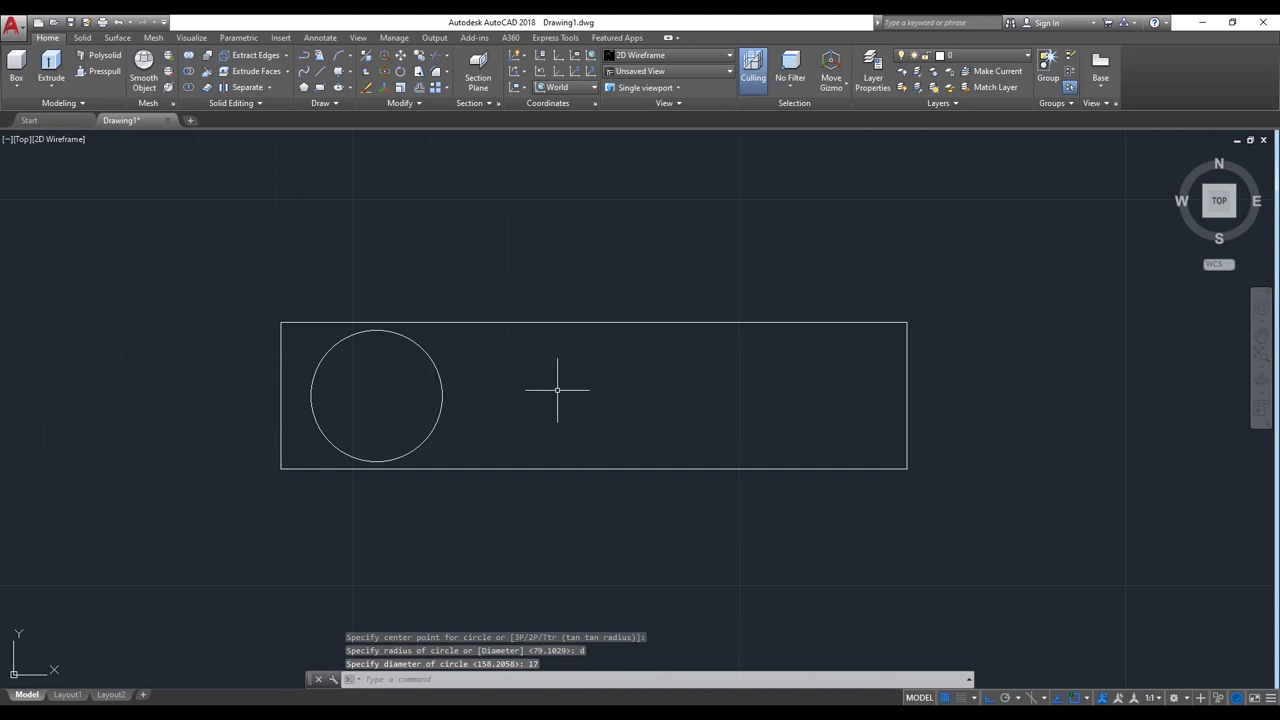
Step: Draw an ellipse centred on that circle, reaching the rectangle's left and top edges
{"action": "left_click", "coordinate": [338, 87]}
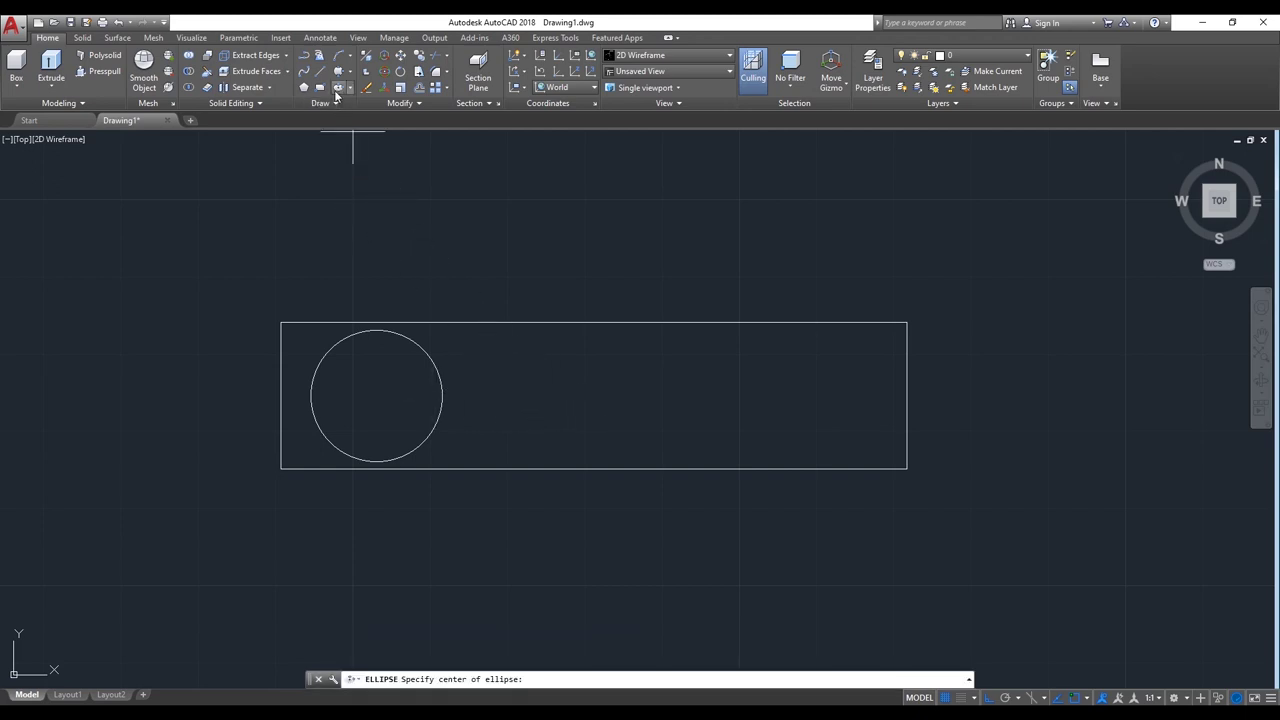
{"action": "left_click", "coordinate": [376, 395]}
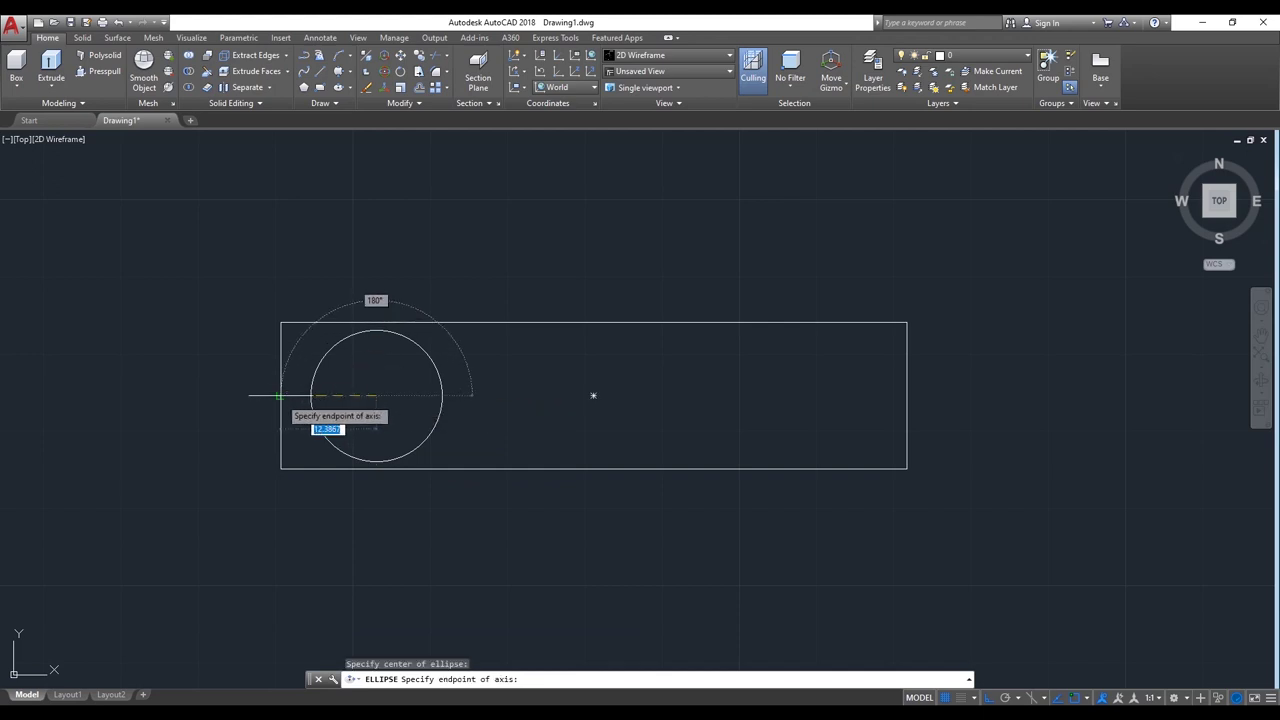
{"action": "left_click", "coordinate": [281, 395]}
{"action": "left_click", "coordinate": [376, 330]}
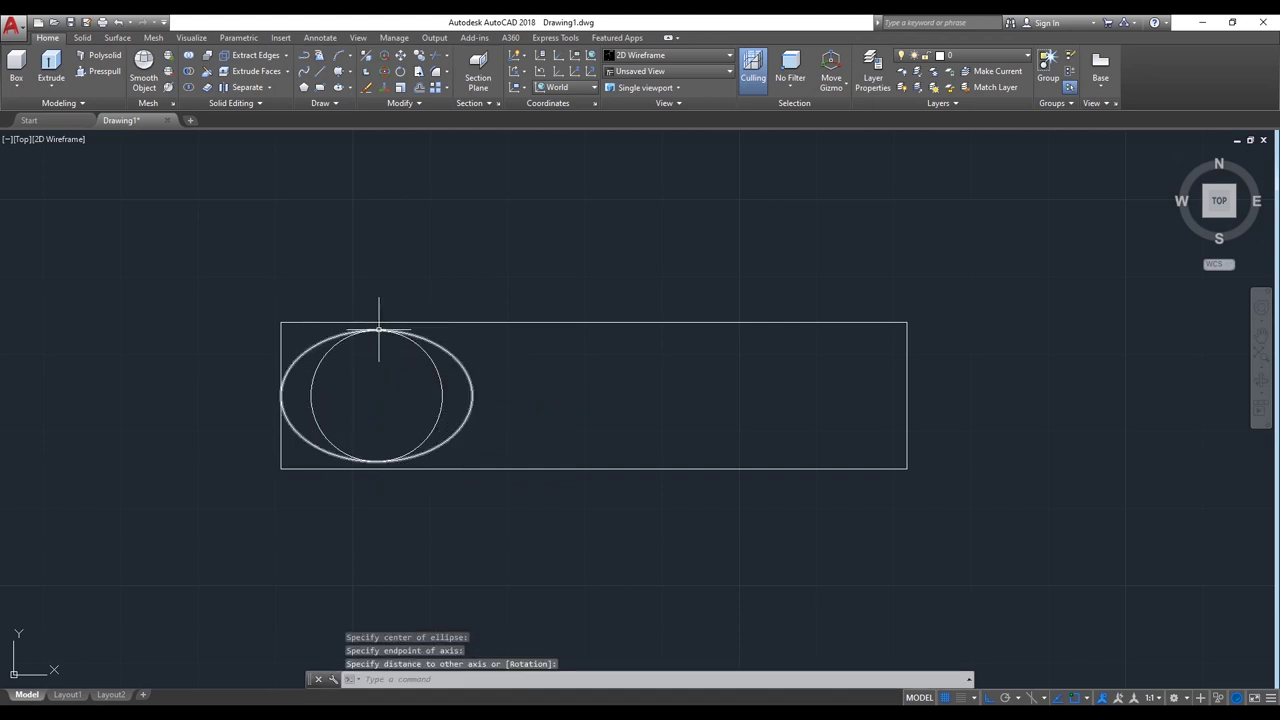
{"action": "middle_click_drag", "start_coordinate": [603, 358], "coordinate": [514, 370]}
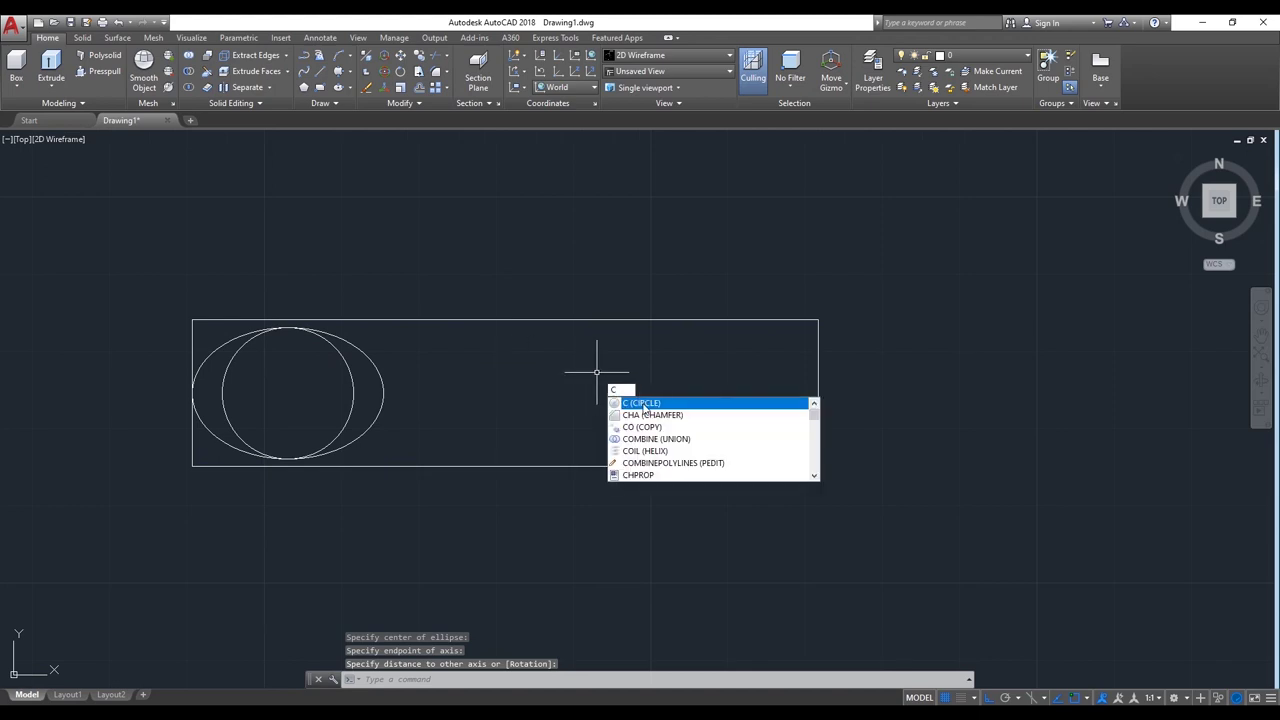
Step: Draw a 12-diameter circle near the rectangle's right end
{"action": "left_click", "coordinate": [643, 404]}
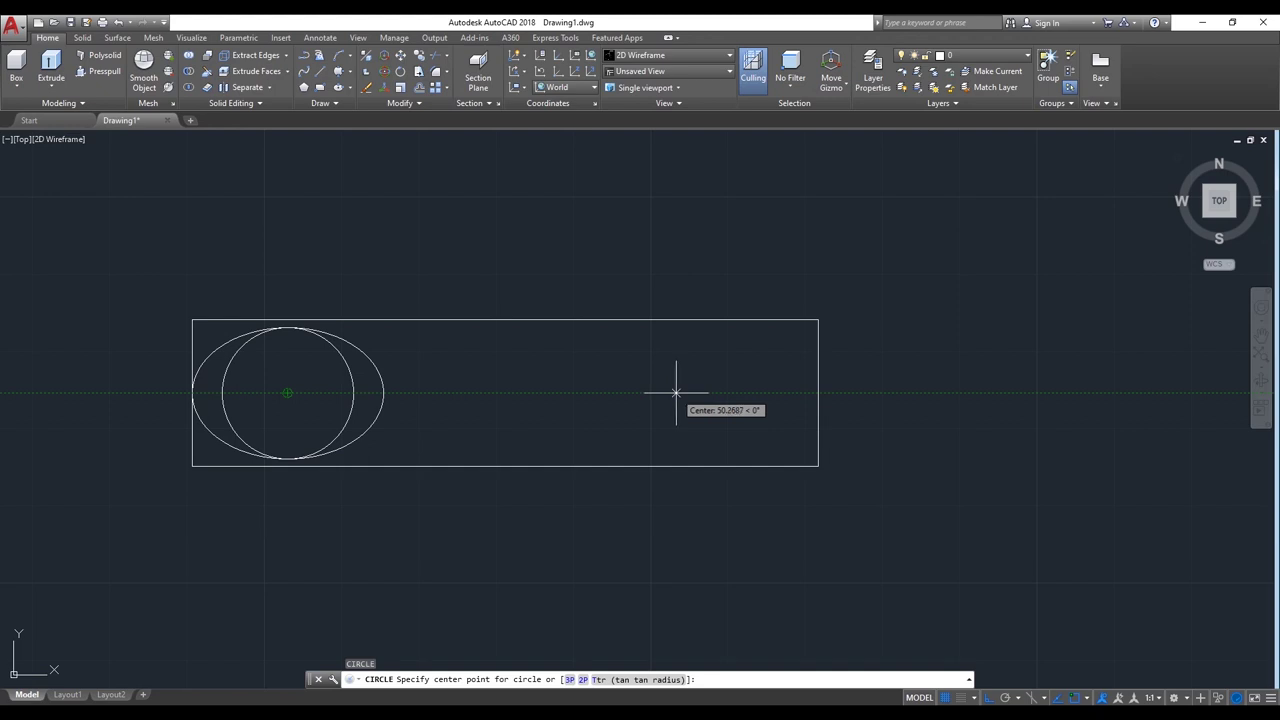
{"action": "left_click", "coordinate": [675, 393]}
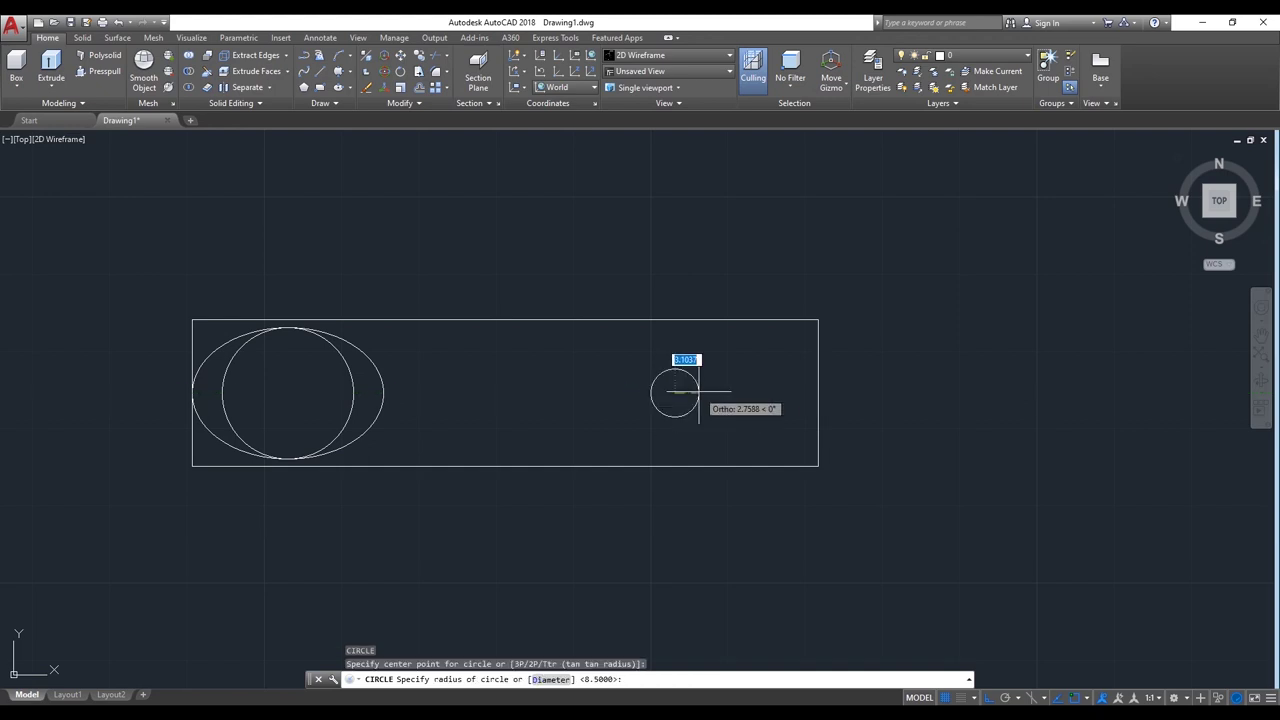
{"action": "type", "text": "d"}
{"action": "key", "text": "Return"}
{"action": "type", "text": "12"}
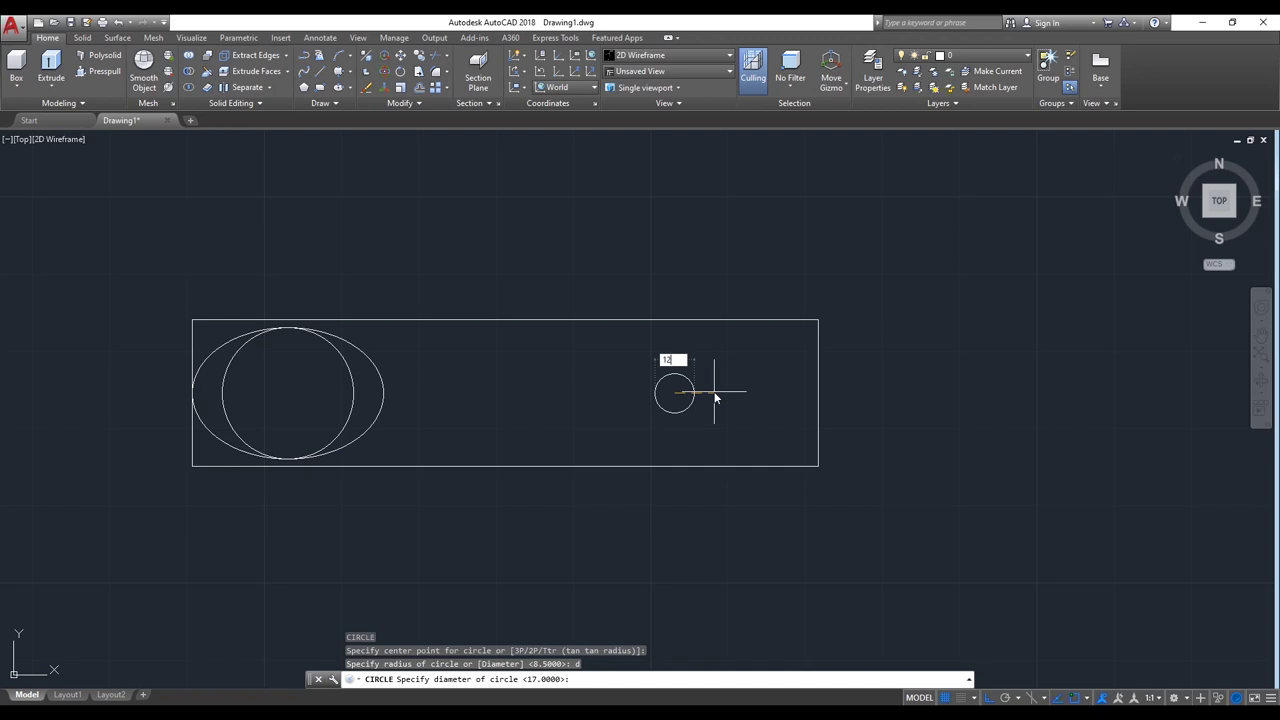
{"action": "key", "text": "Return"}
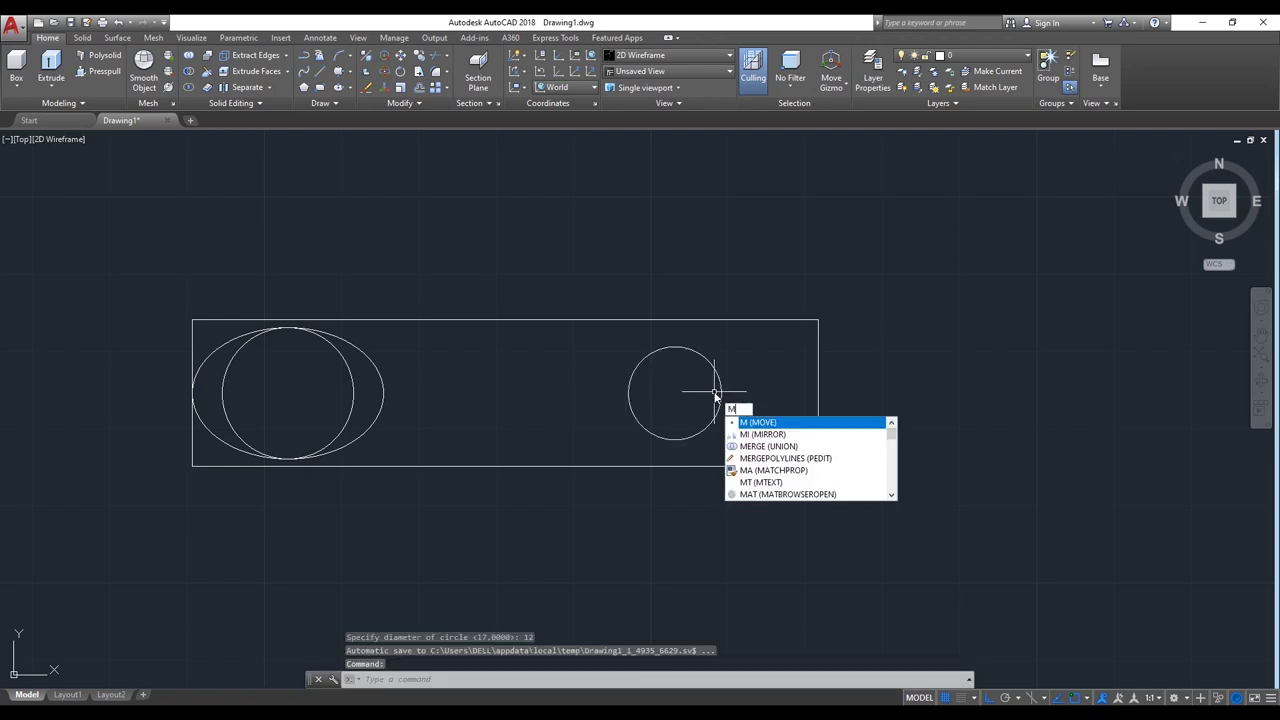
Step: Move the right circle 2 units upward
{"action": "key", "text": "Return"}
{"action": "left_click", "coordinate": [719, 409]}
{"action": "key", "text": "Return"}
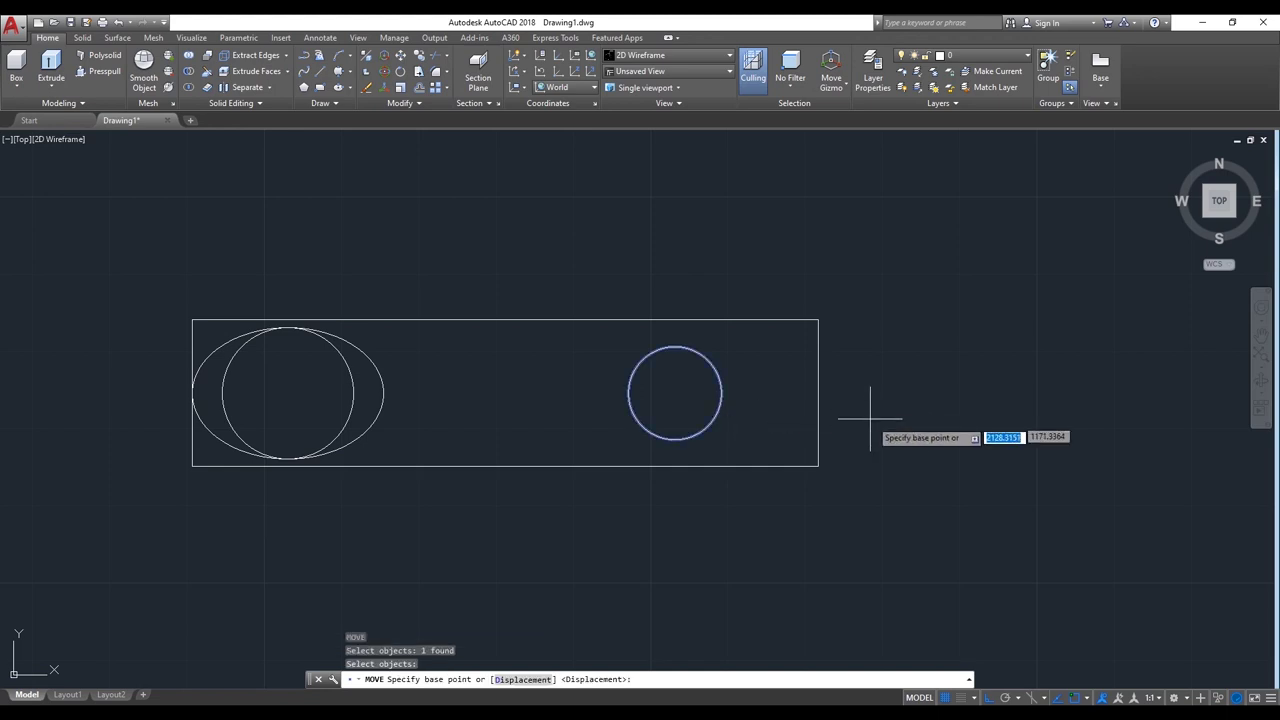
{"action": "left_click", "coordinate": [884, 427]}
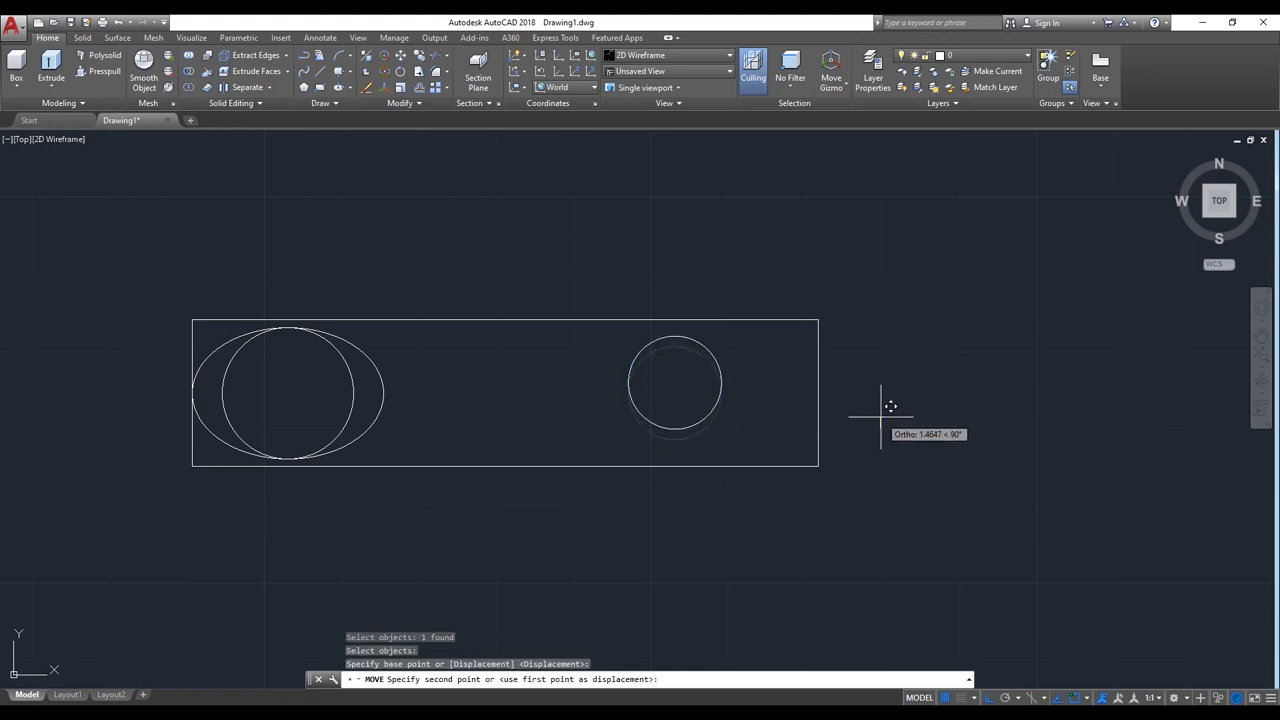
{"action": "type", "text": "2"}
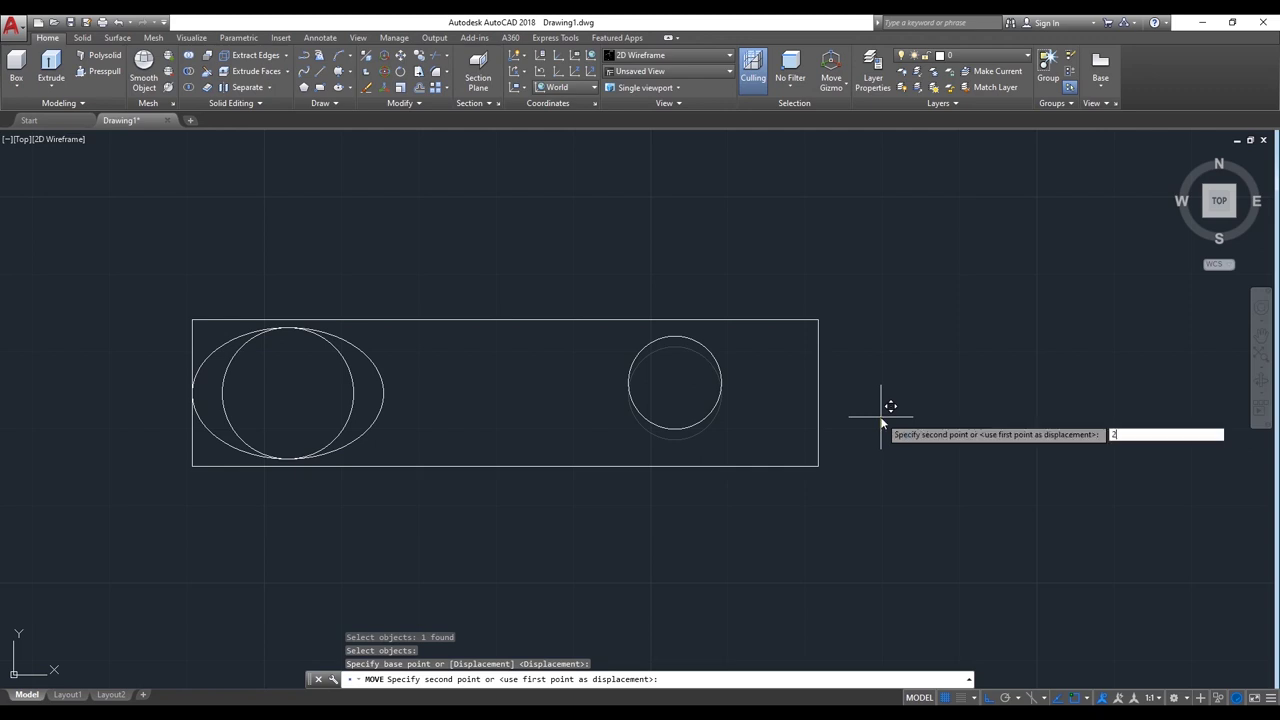
{"action": "key", "text": "Return"}
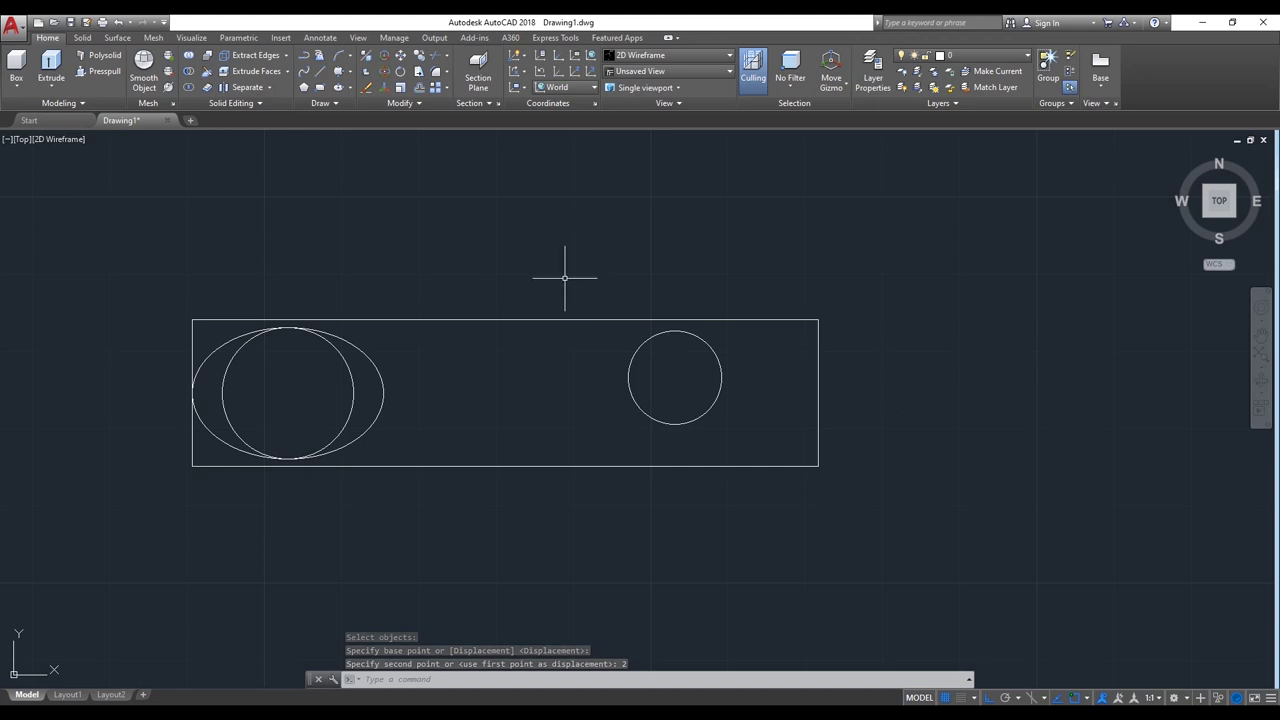
{"action": "left_click", "coordinate": [350, 71]}
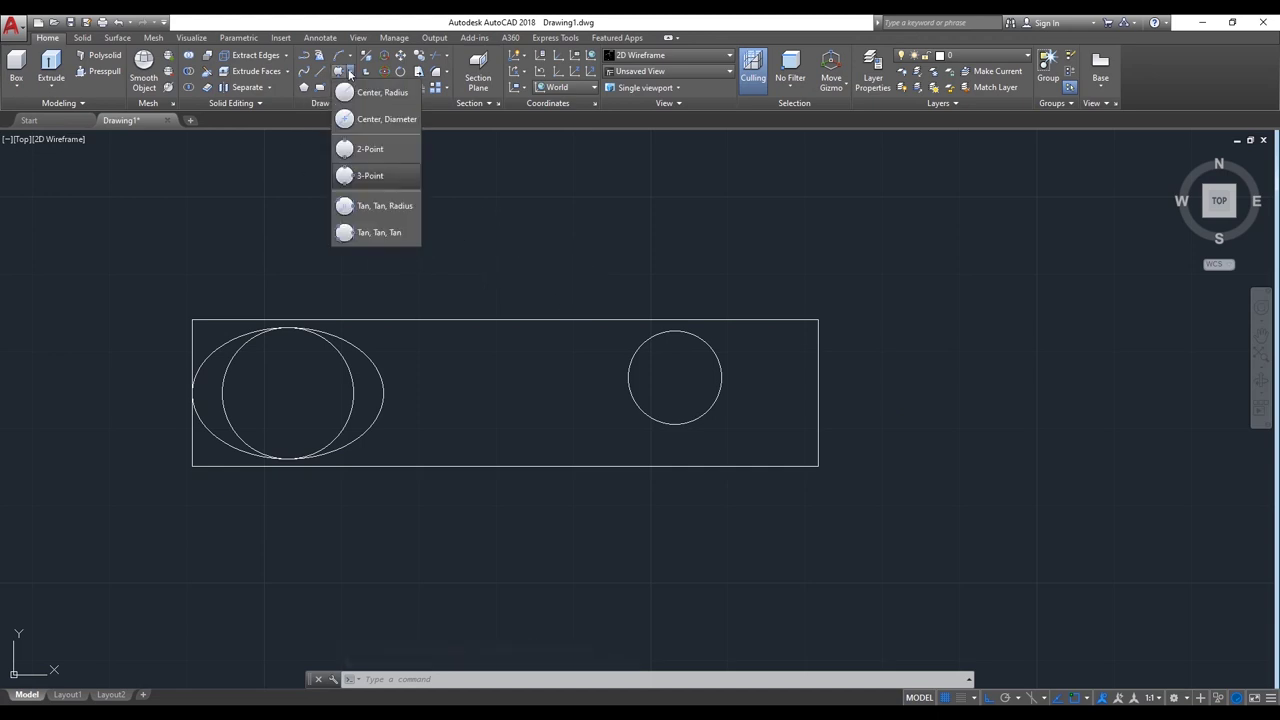
{"action": "left_click", "coordinate": [359, 176]}
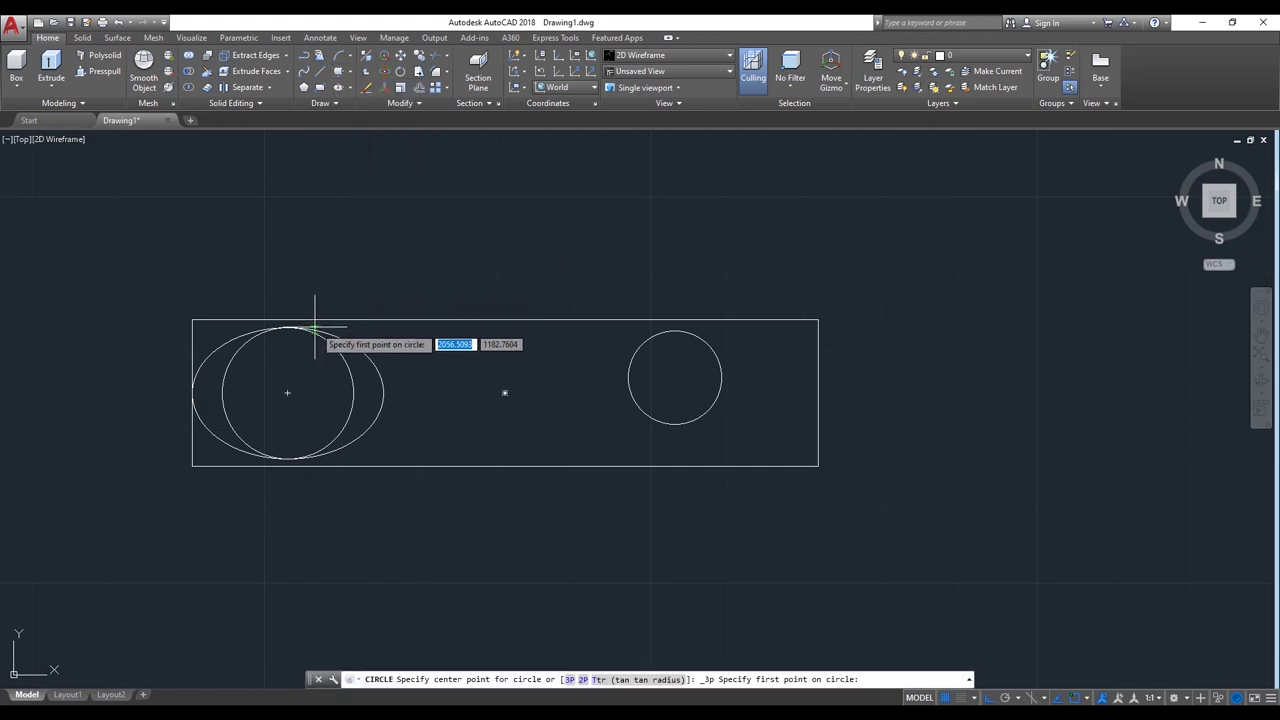
{"action": "scroll", "coordinate": [326, 330], "scroll_direction": "up", "scroll_amount": 4}
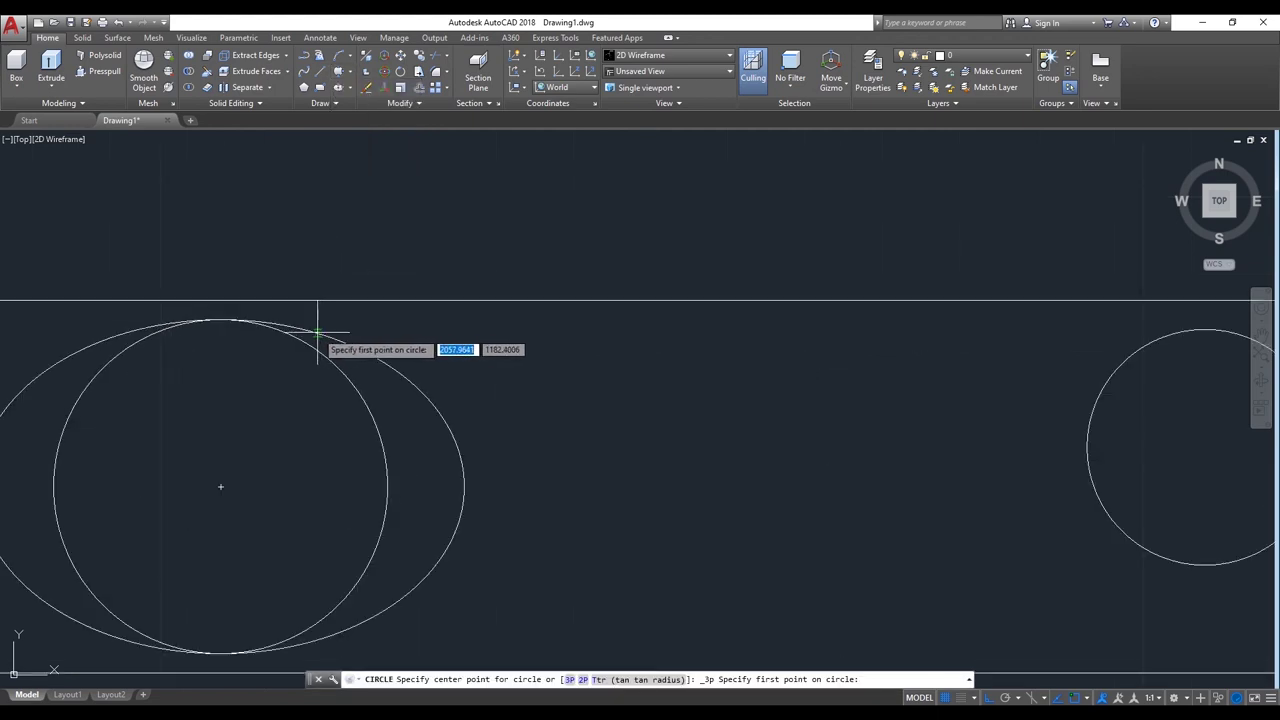
{"action": "left_click", "coordinate": [313, 330]}
{"action": "scroll", "coordinate": [425, 330], "scroll_direction": "down", "scroll_amount": 2}
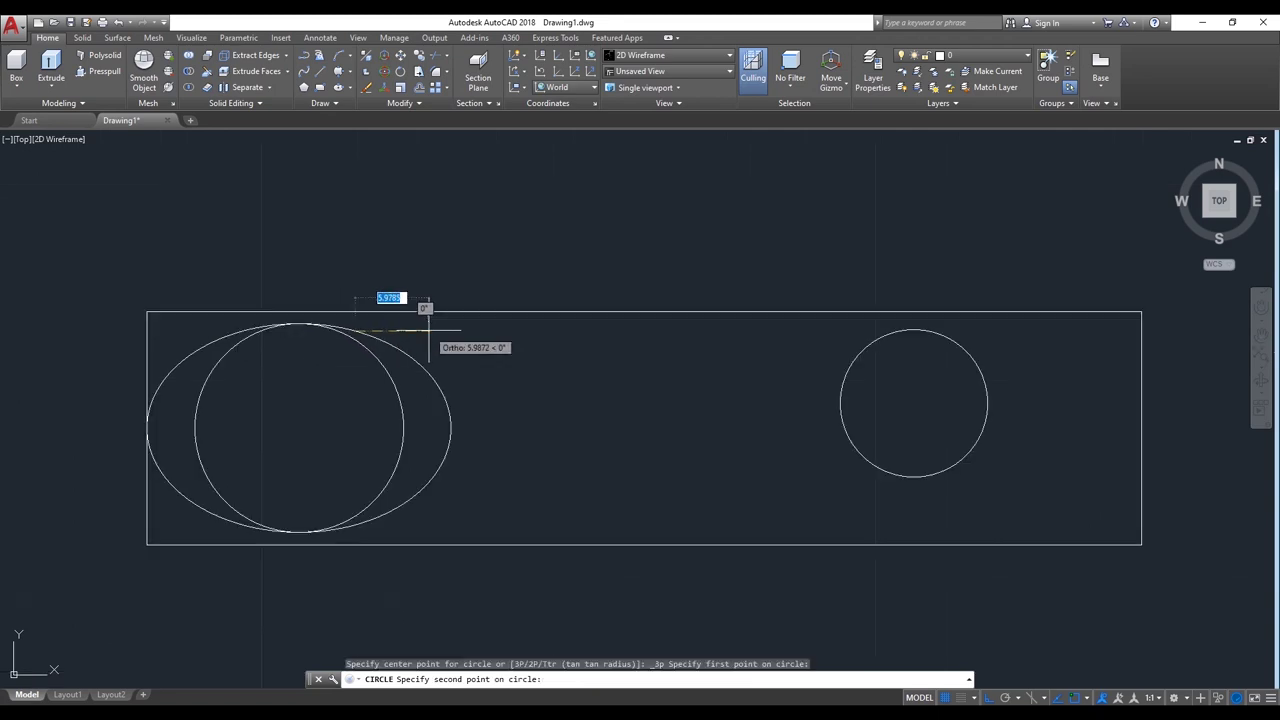
{"action": "left_click", "coordinate": [913, 330]}
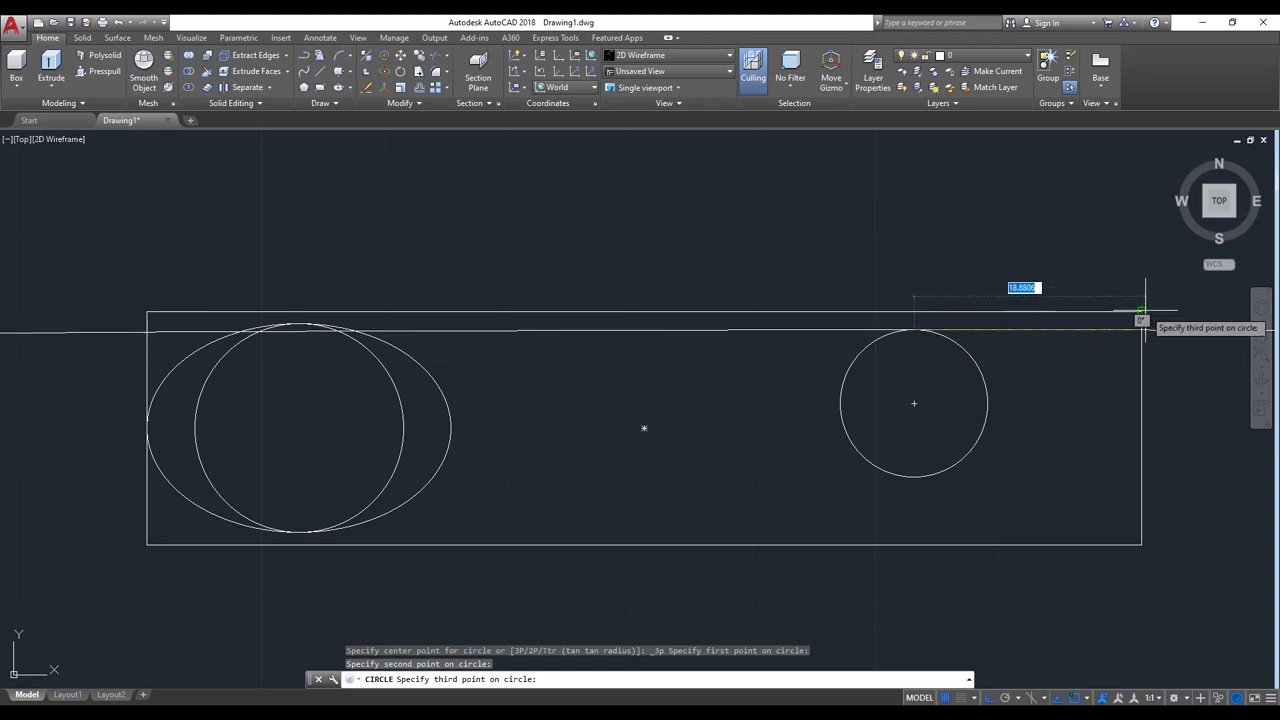
{"action": "left_click", "coordinate": [1141, 311]}
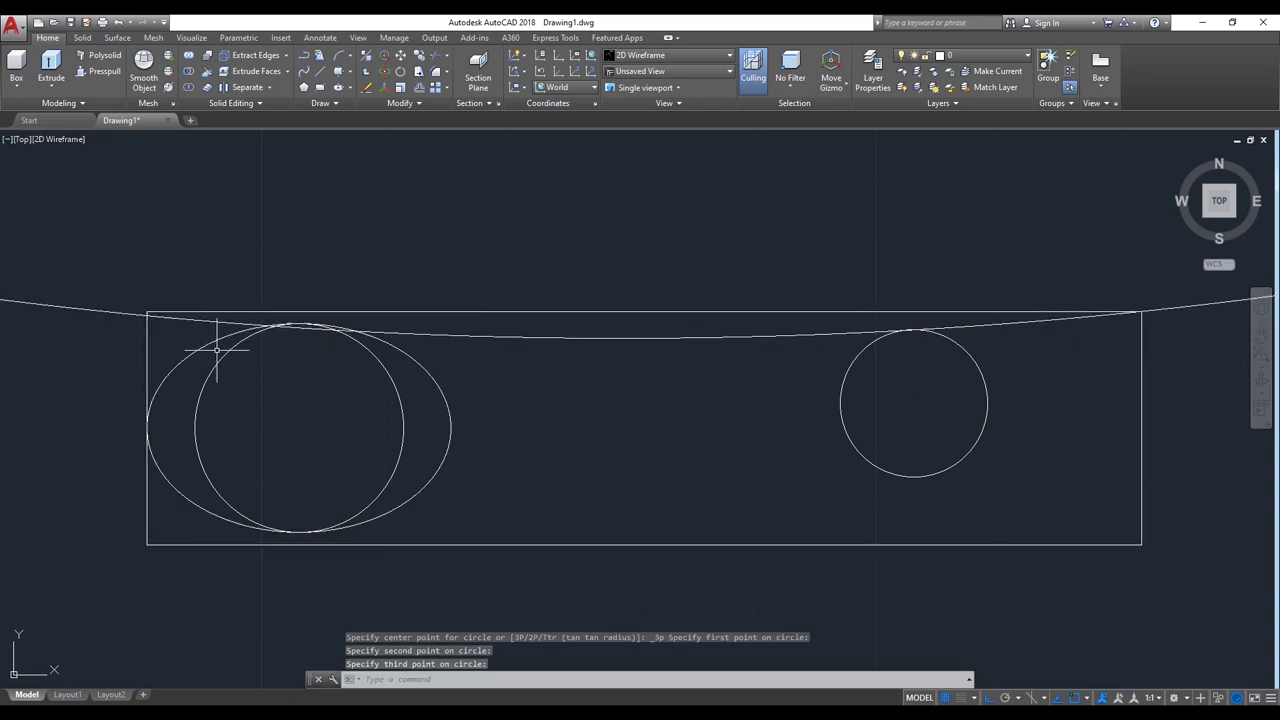
{"action": "scroll", "coordinate": [216, 349], "scroll_direction": "down", "scroll_amount": 2}
{"action": "scroll", "coordinate": [258, 338], "scroll_direction": "up", "scroll_amount": 1}
{"action": "scroll", "coordinate": [260, 338], "scroll_direction": "up", "scroll_amount": 1}
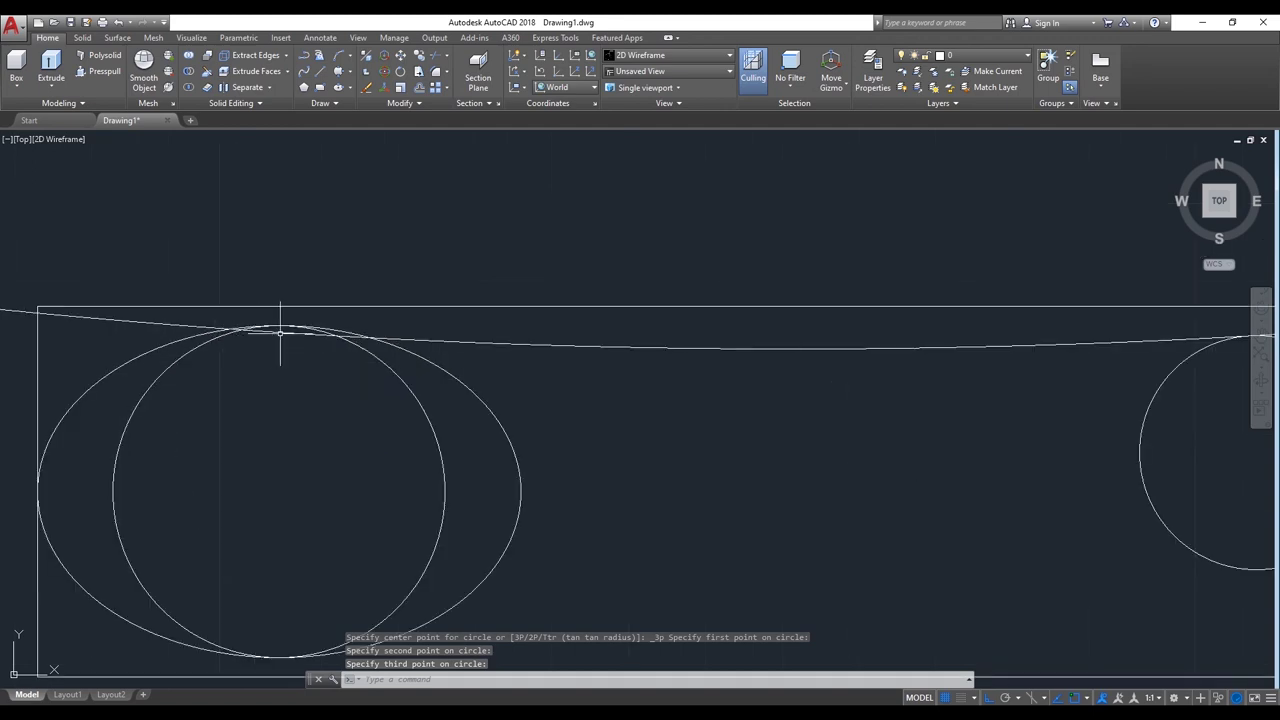
{"action": "left_click", "coordinate": [283, 332]}
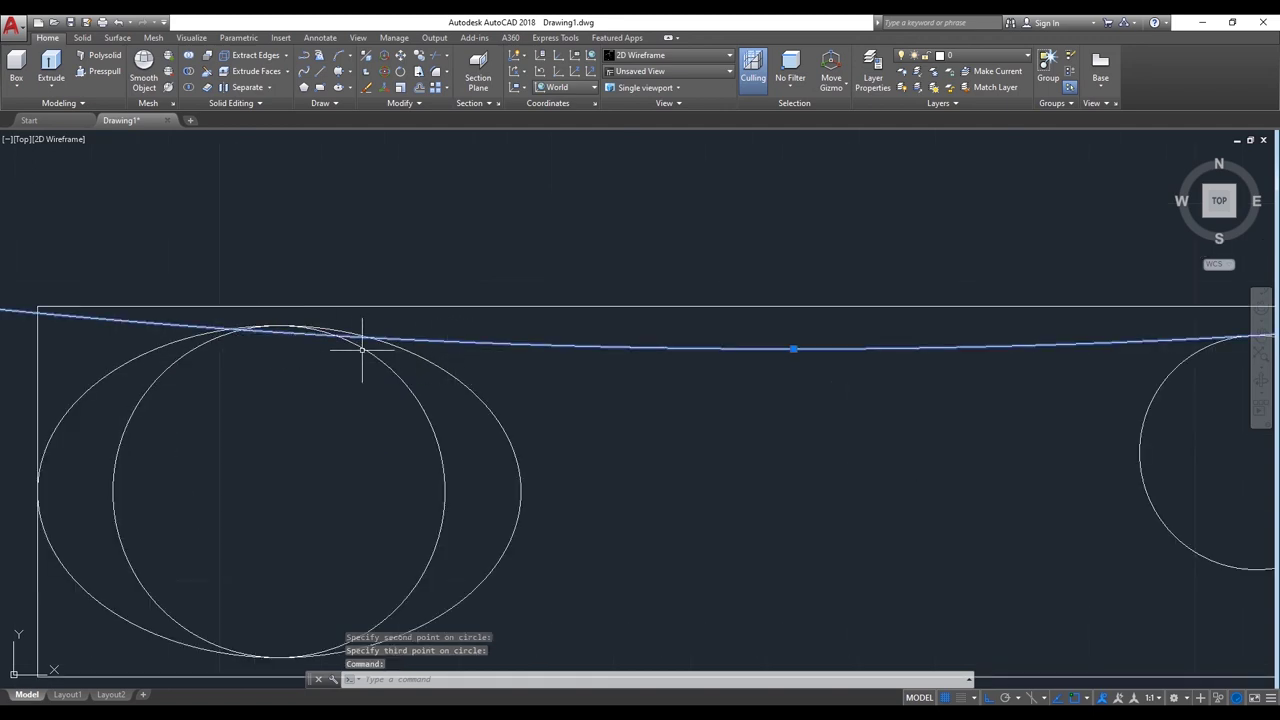
{"action": "scroll", "coordinate": [375, 349], "scroll_direction": "up", "scroll_amount": 3}
{"action": "scroll", "coordinate": [200, 325], "scroll_direction": "down", "scroll_amount": 3}
{"action": "scroll", "coordinate": [189, 335], "scroll_direction": "down", "scroll_amount": 2}
{"action": "type", "text": "E"}
{"action": "key", "text": "Return"}
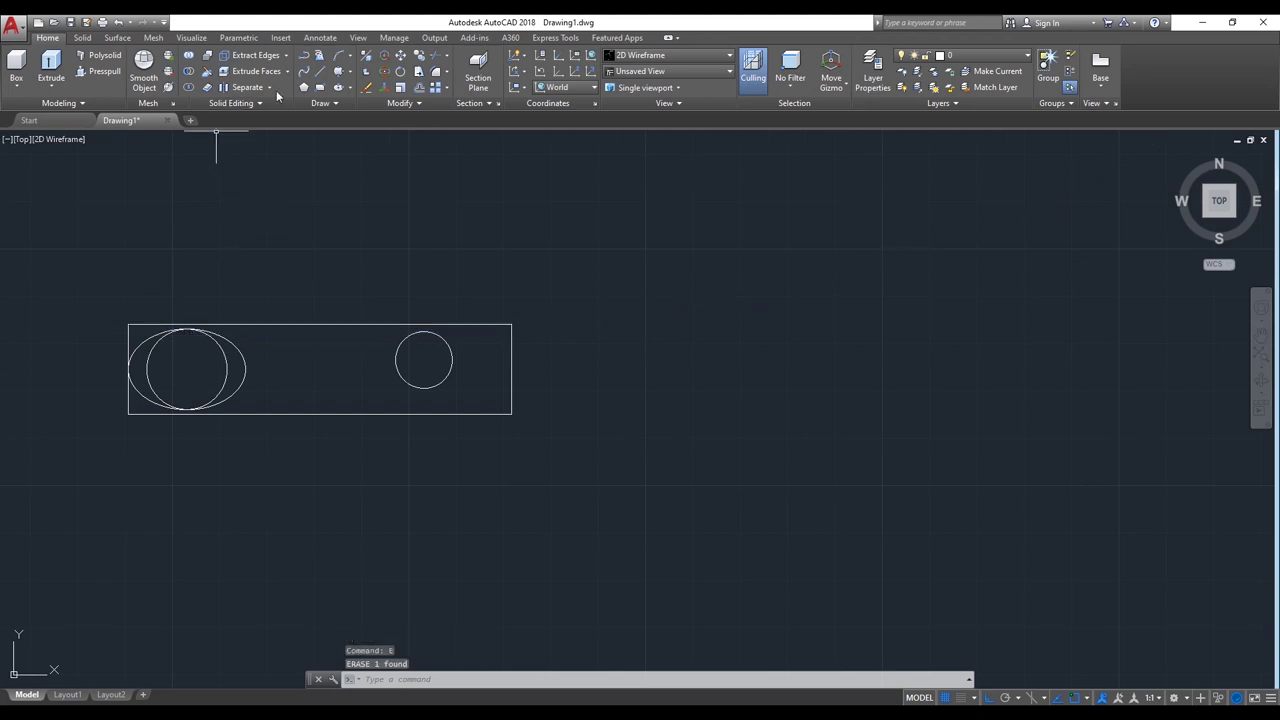
Step: Draw a three-point circle through the tops of both small circles and a point to the right
{"action": "left_click", "coordinate": [339, 73]}
{"action": "scroll", "coordinate": [200, 311], "scroll_direction": "up", "scroll_amount": 3}
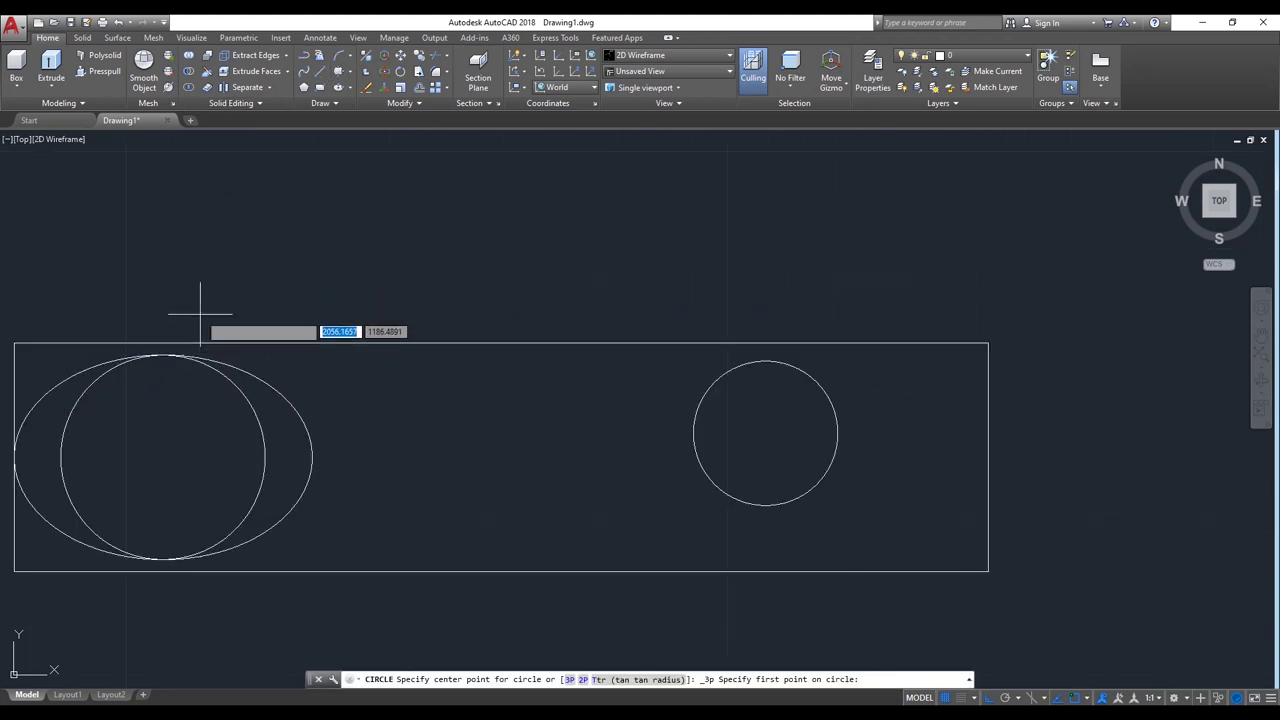
{"action": "left_click", "coordinate": [165, 355]}
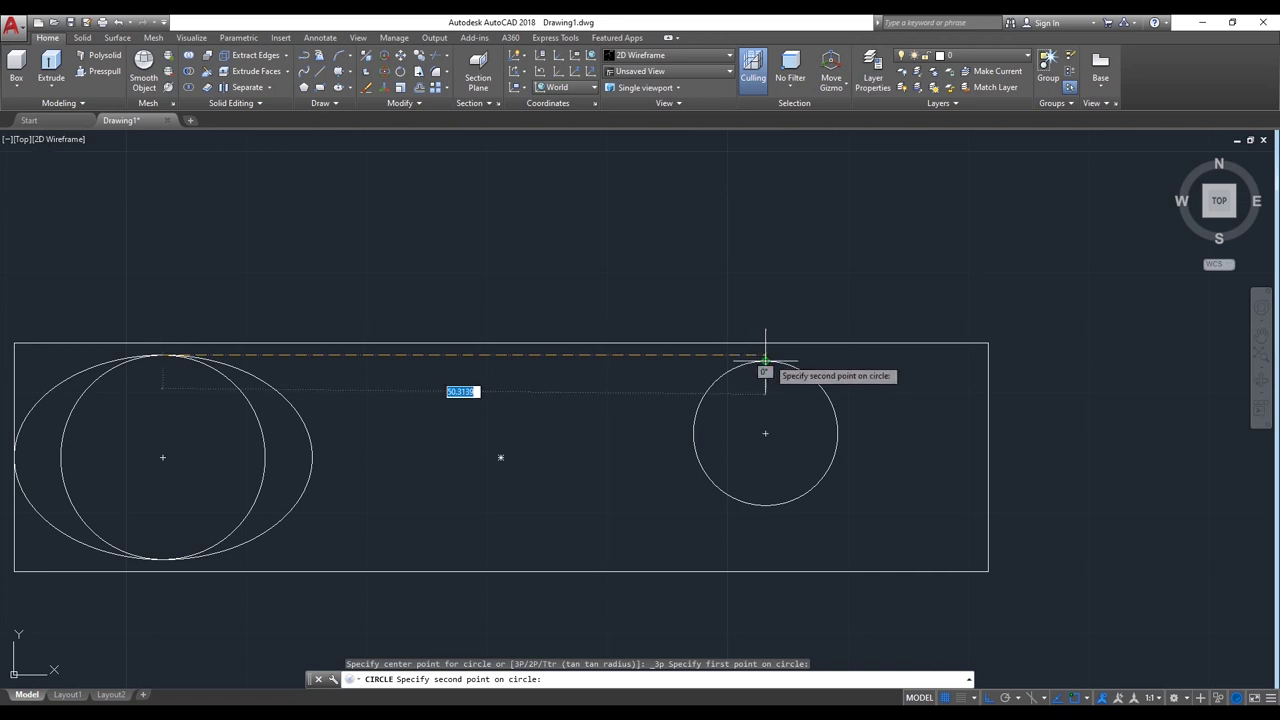
{"action": "left_click", "coordinate": [765, 360]}
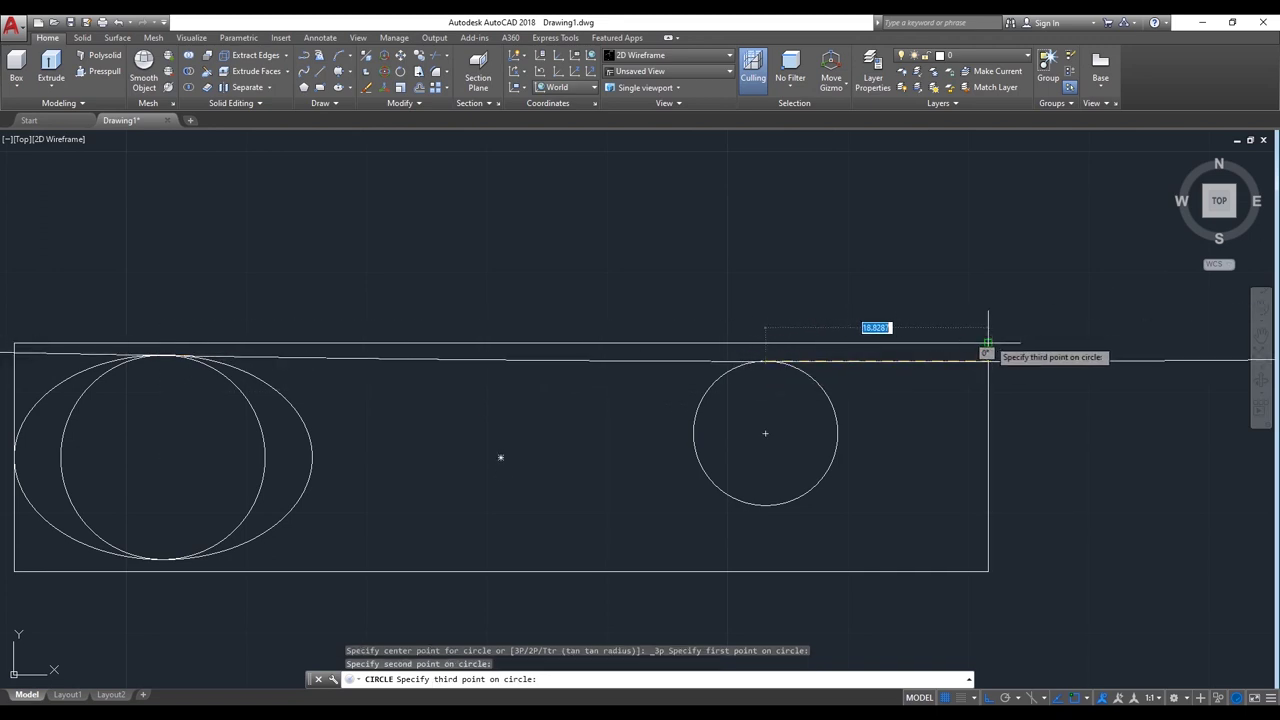
{"action": "left_click", "coordinate": [987, 352]}
{"action": "scroll", "coordinate": [538, 270], "scroll_direction": "down", "scroll_amount": 2}
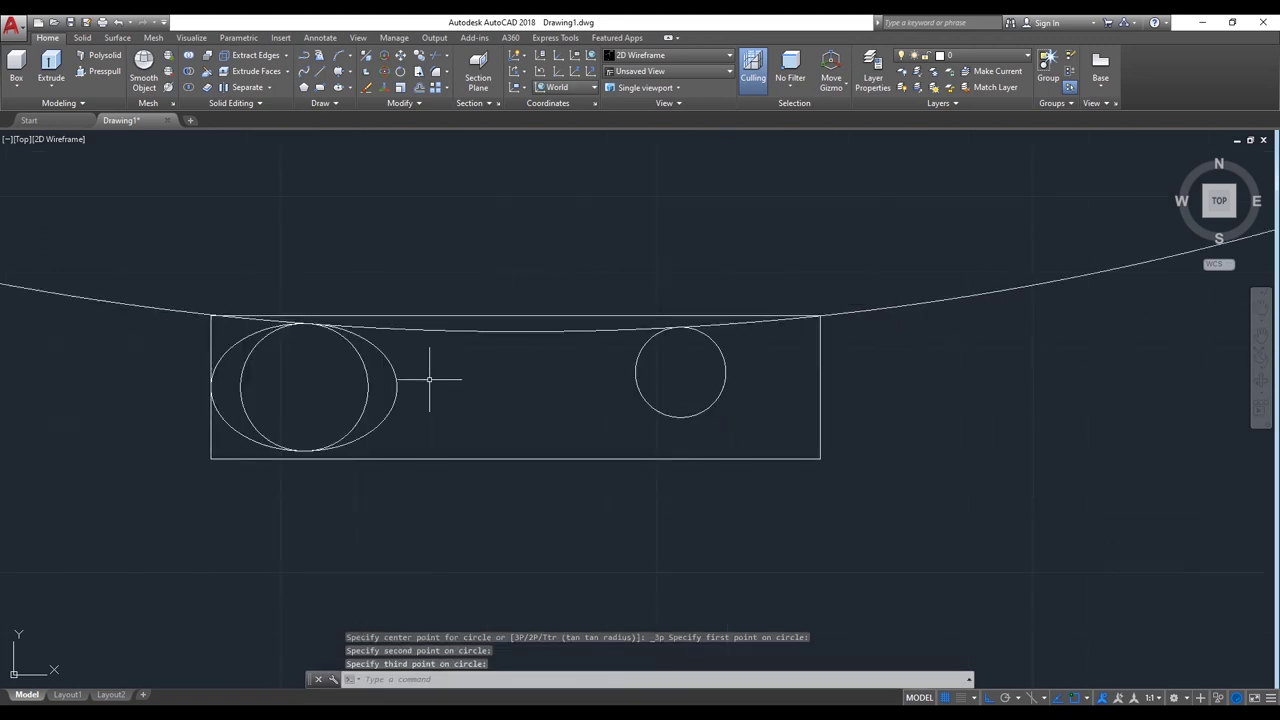
Step: Draw a three-point circle through both circles' bottoms and the rectangle's lower-right corner
{"action": "right_click", "coordinate": [456, 231]}
{"action": "left_click", "coordinate": [518, 243]}
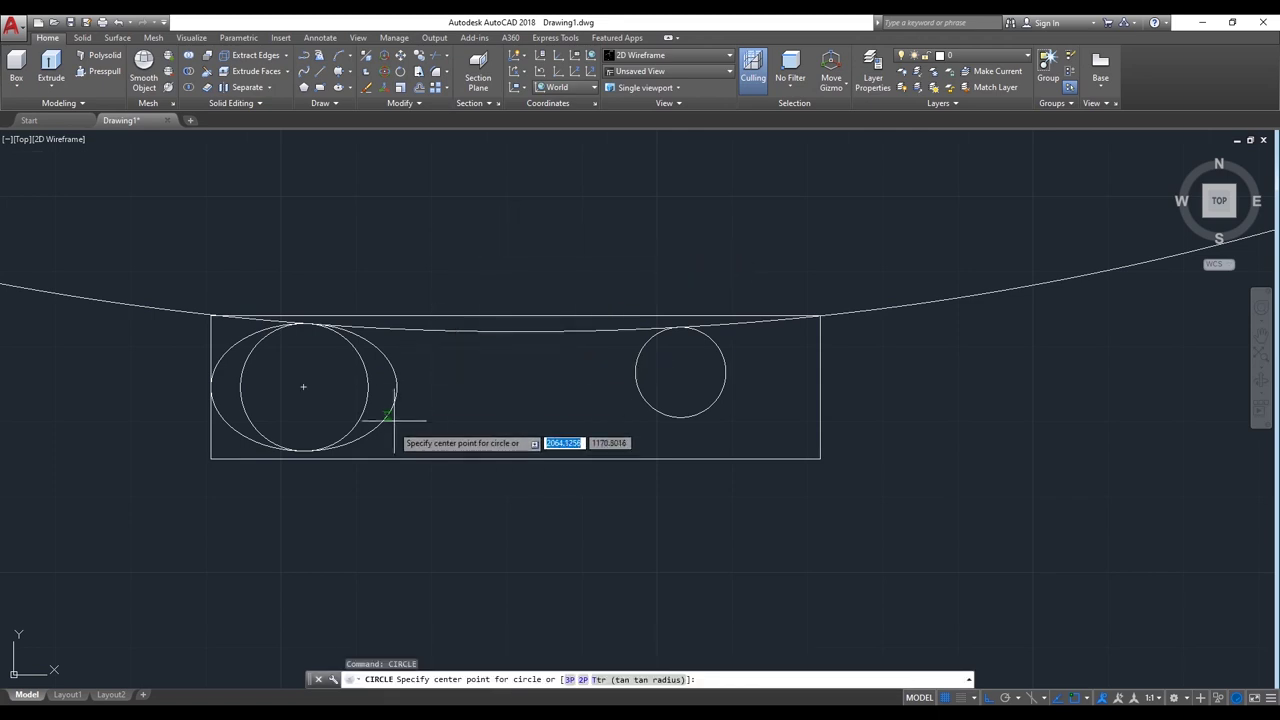
{"action": "left_click", "coordinate": [338, 446]}
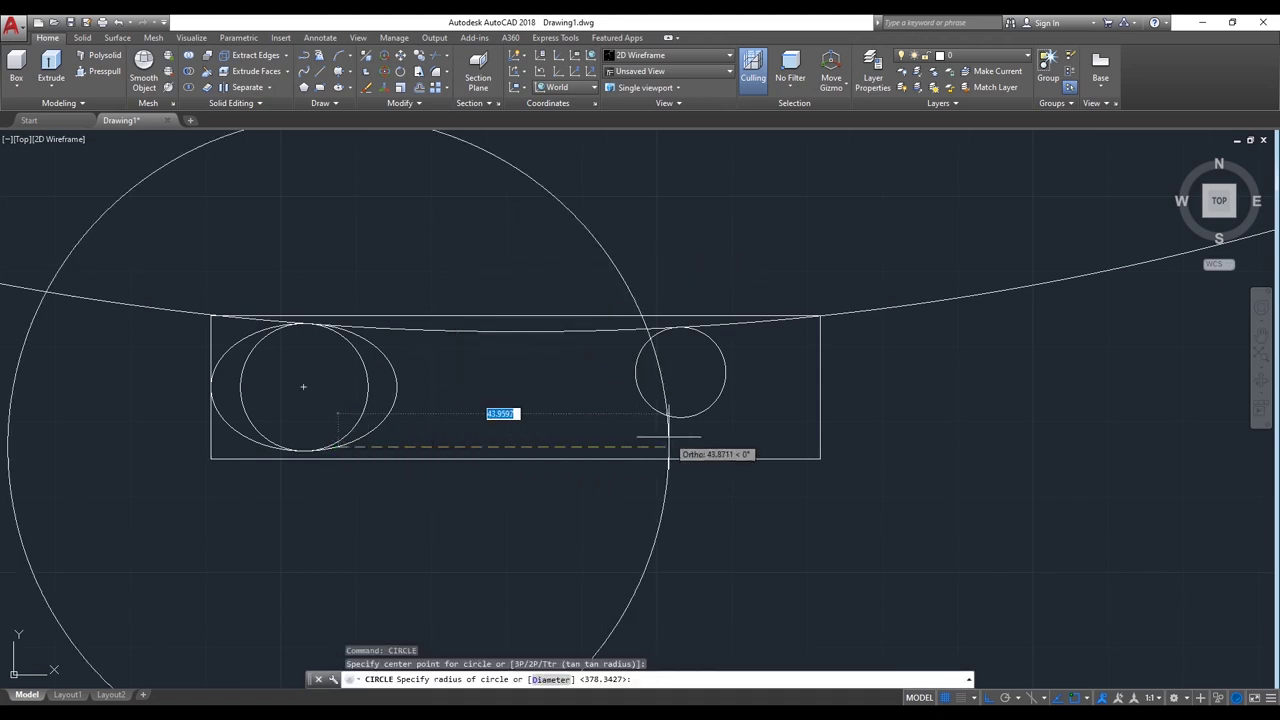
{"action": "key", "text": "Escape"}
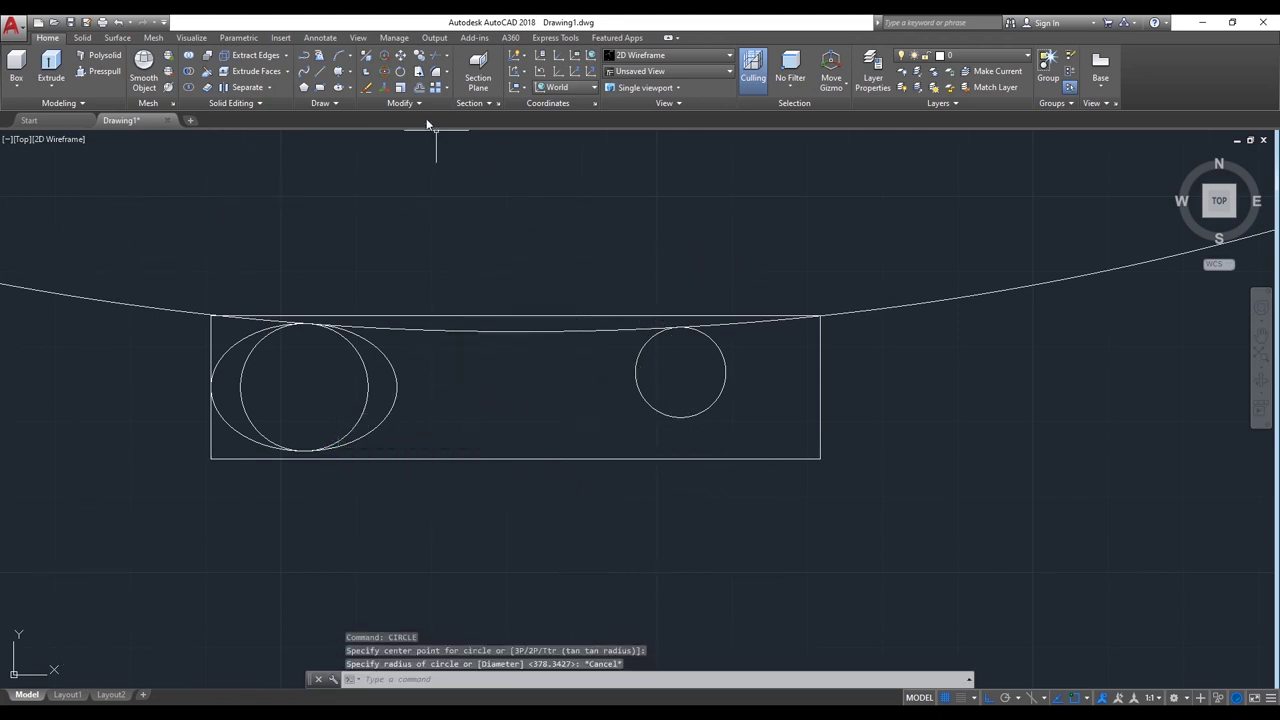
{"action": "left_click", "coordinate": [341, 76]}
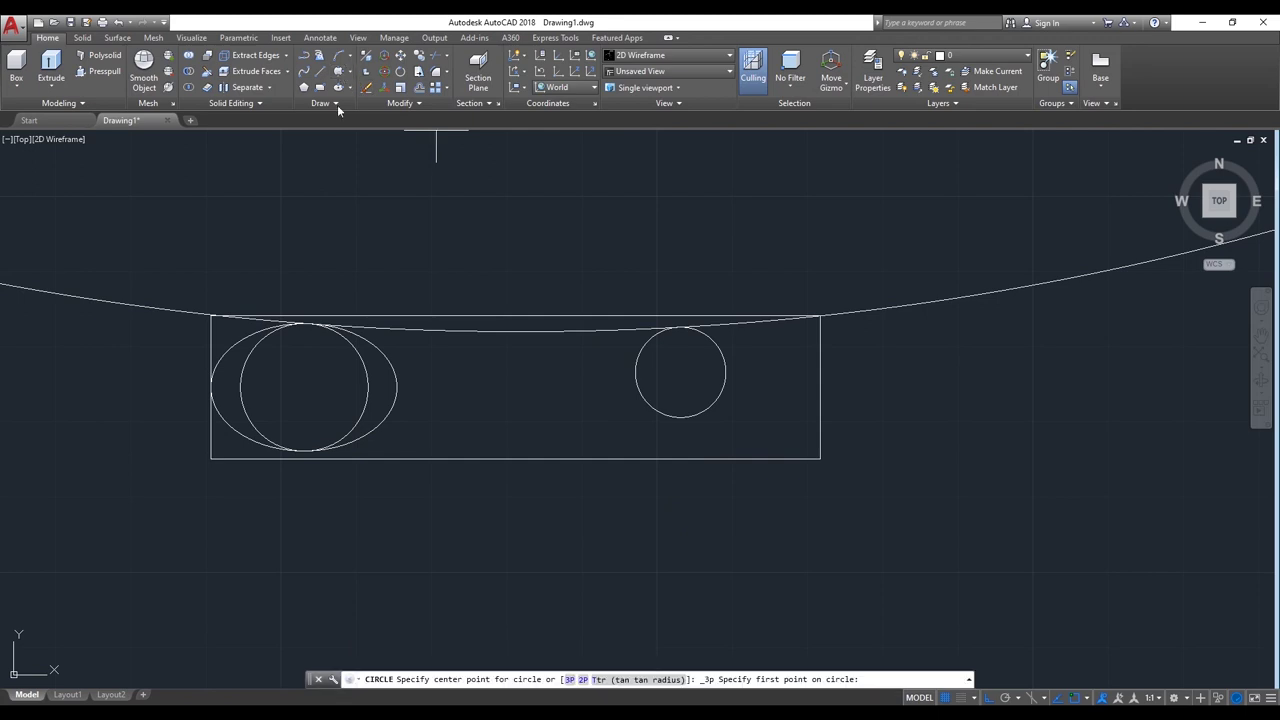
{"action": "left_click", "coordinate": [338, 446]}
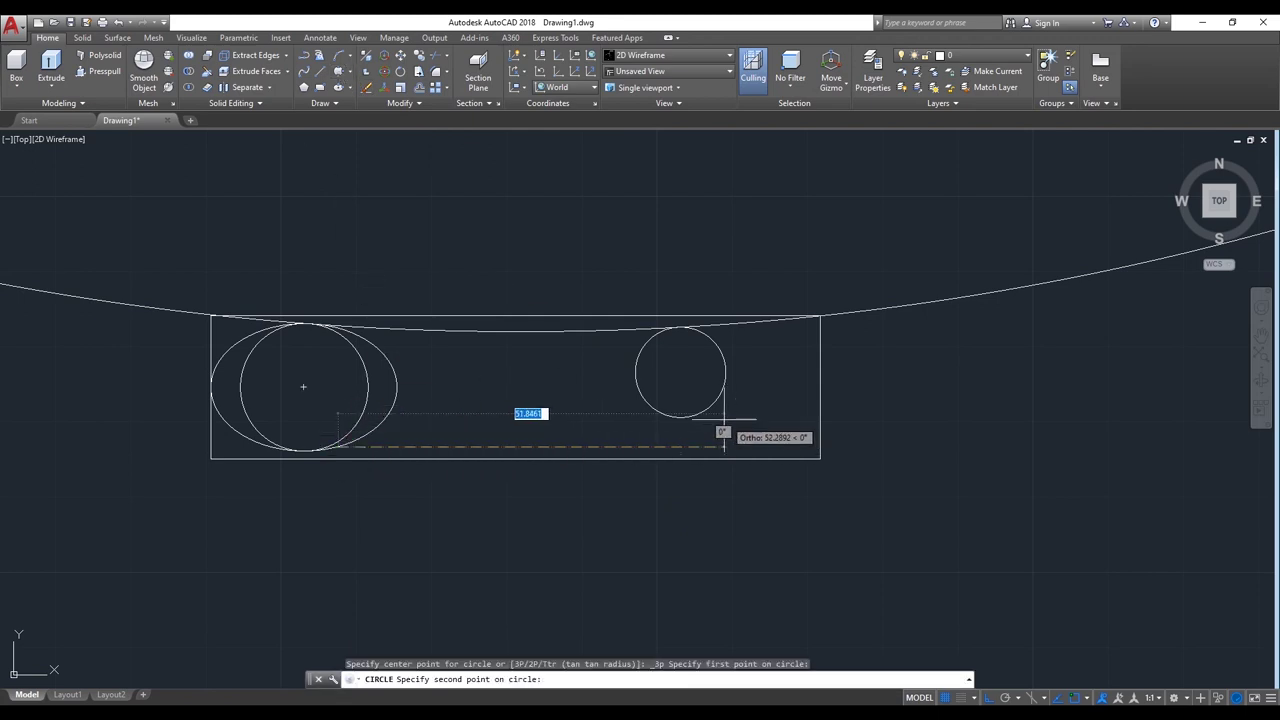
{"action": "left_click", "coordinate": [680, 418]}
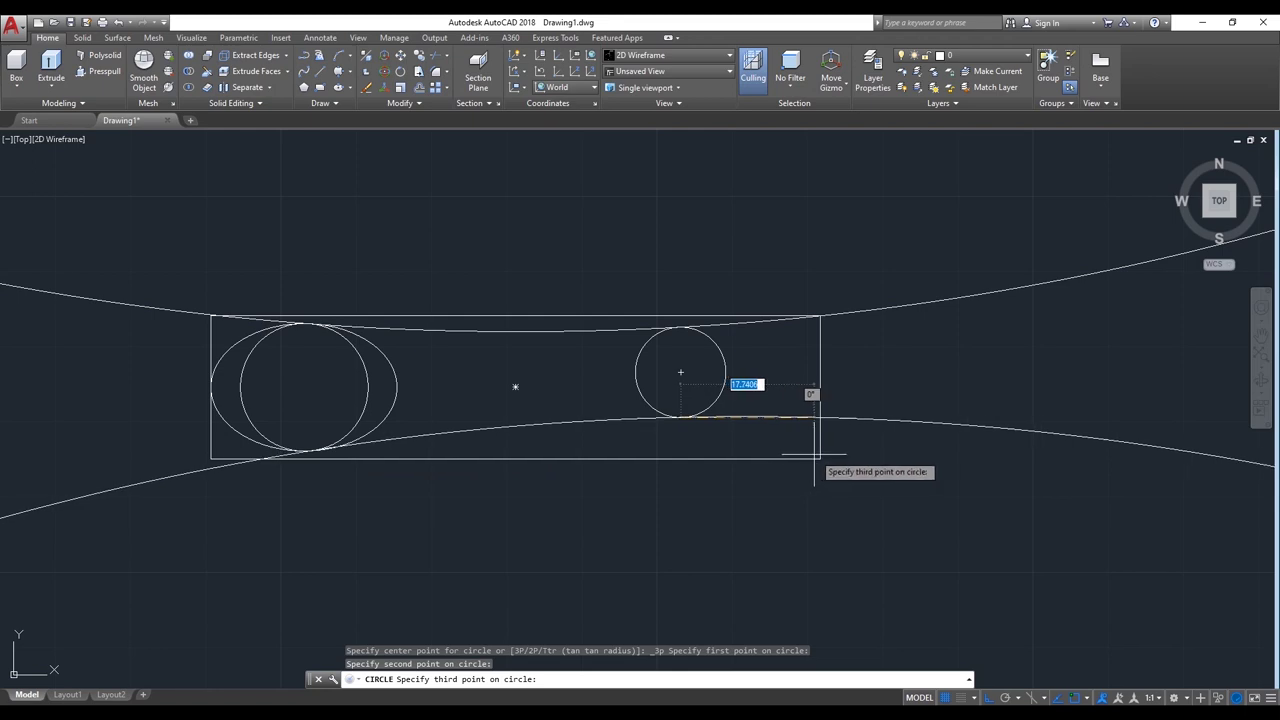
{"action": "left_click", "coordinate": [820, 458]}
{"action": "type", "text": "TR"}
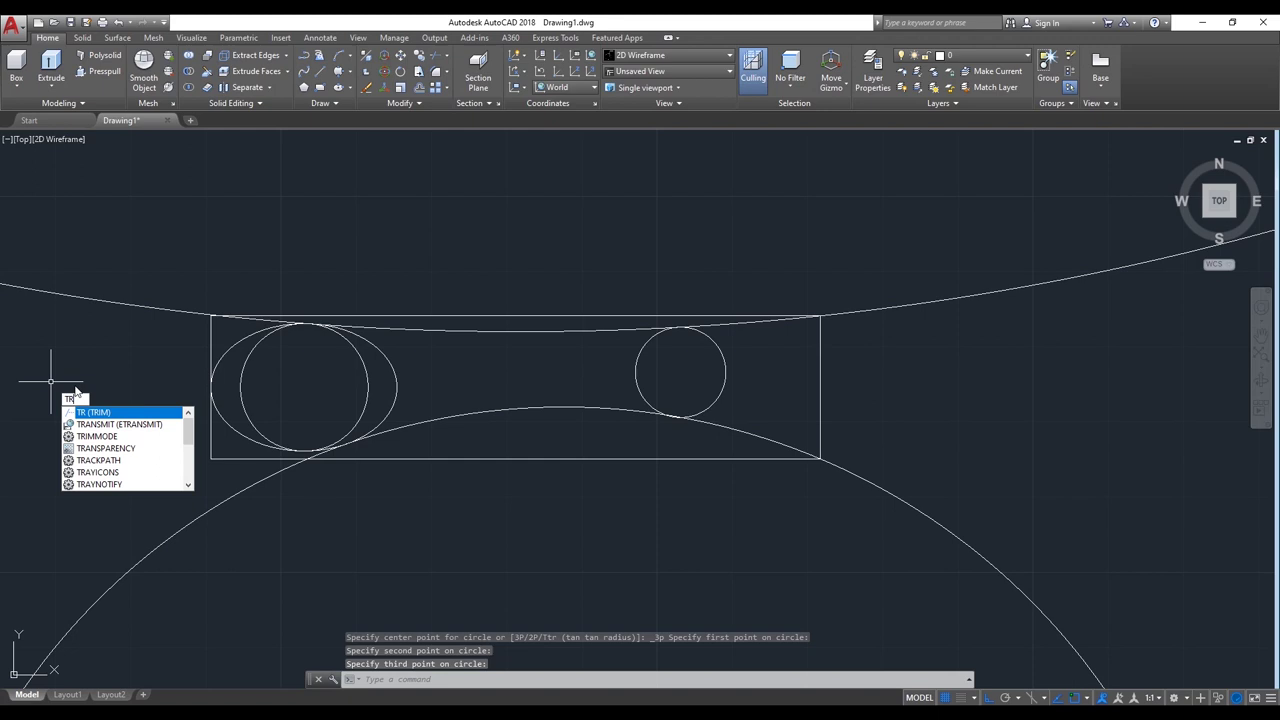
{"action": "key", "text": "Return"}
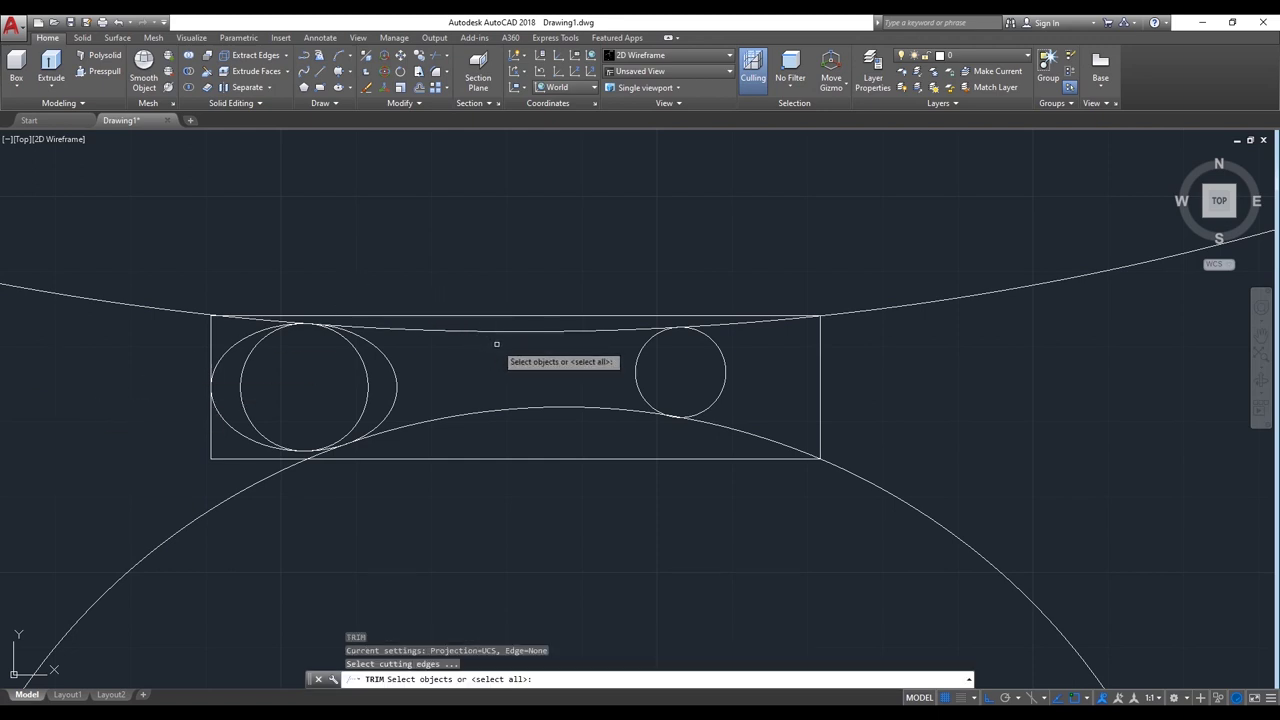
Step: Trim the arc right of the rectangle using all objects as edges, then undo it
{"action": "key", "text": "Return"}
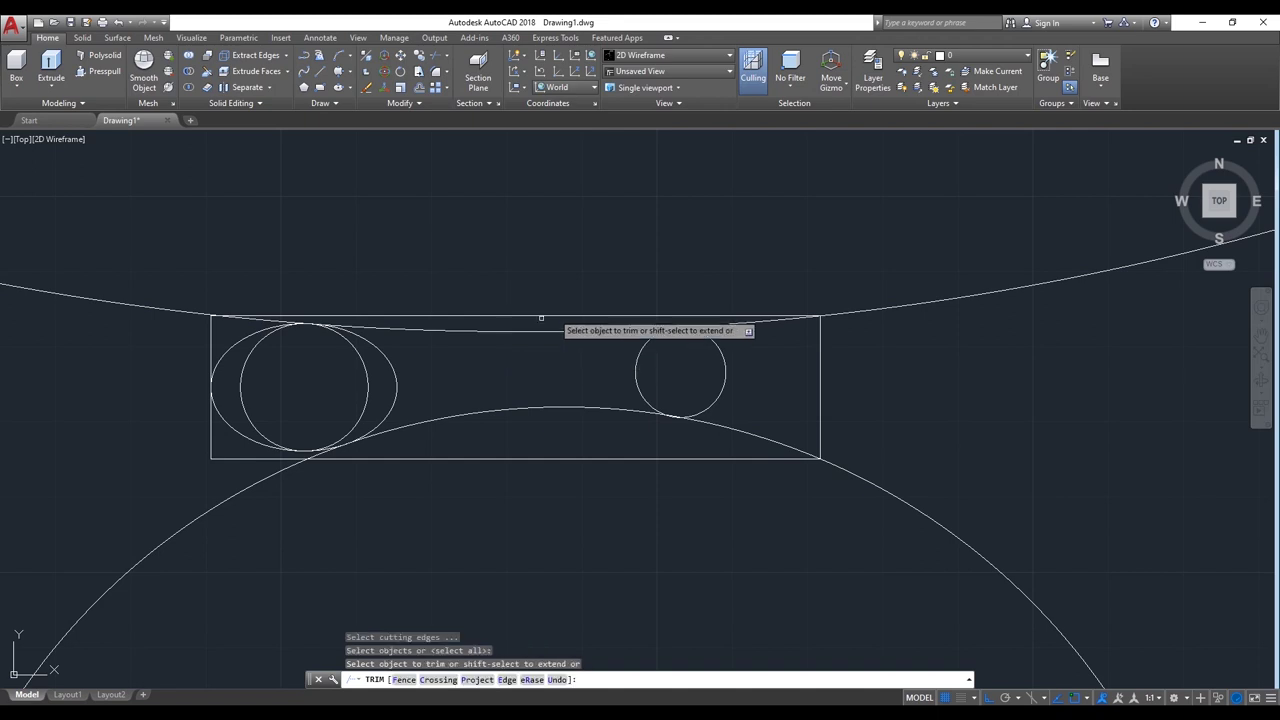
{"action": "left_click", "coordinate": [902, 303]}
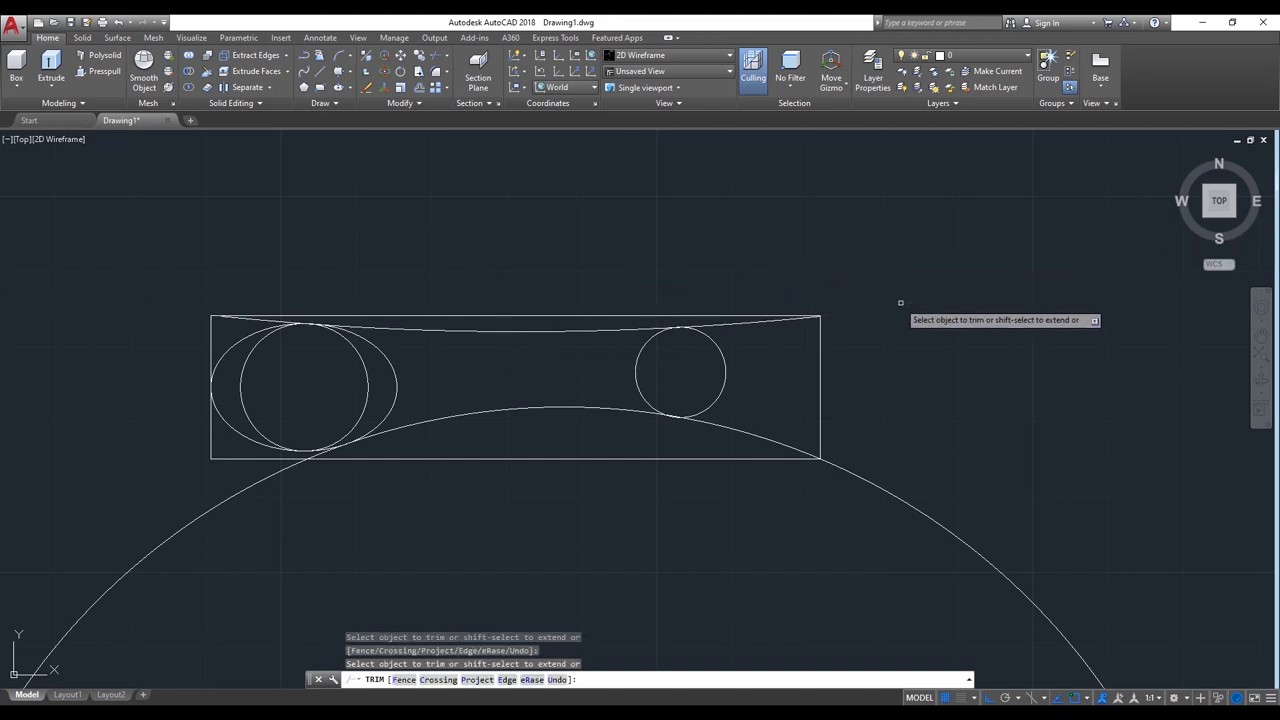
{"action": "scroll", "coordinate": [214, 318], "scroll_direction": "up", "scroll_amount": 4}
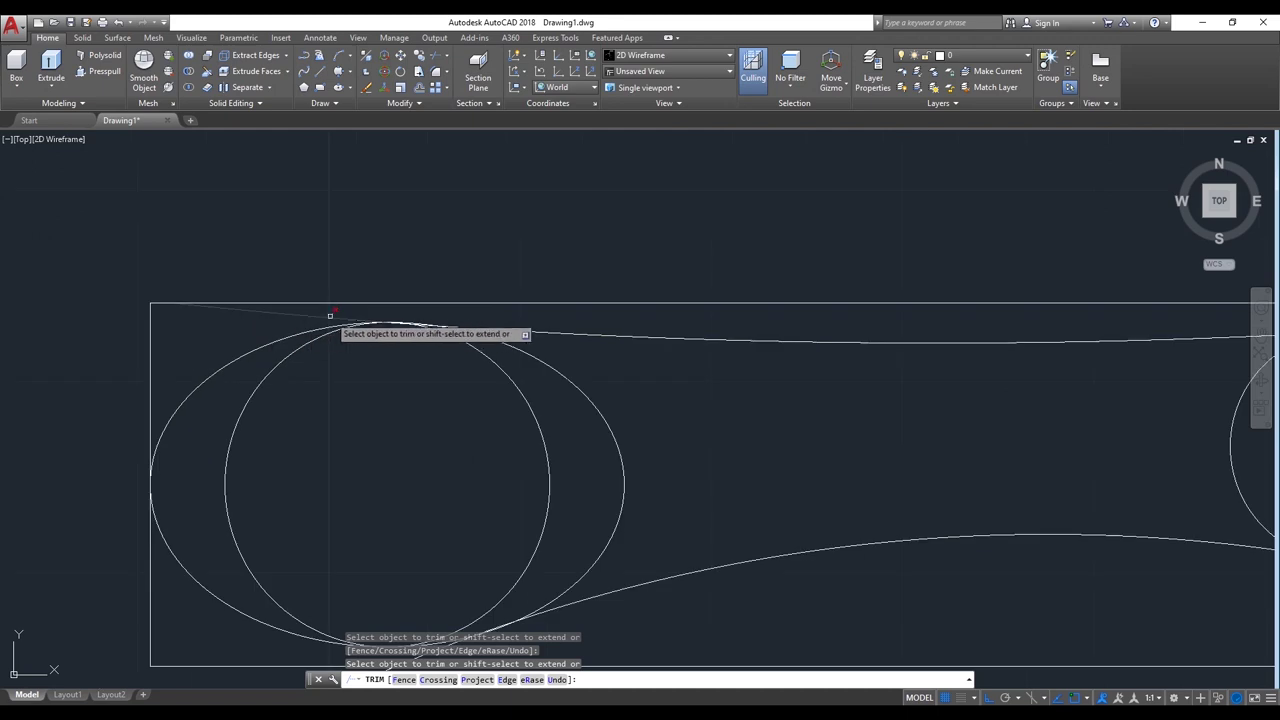
{"action": "scroll", "coordinate": [436, 320], "scroll_direction": "up", "scroll_amount": 4}
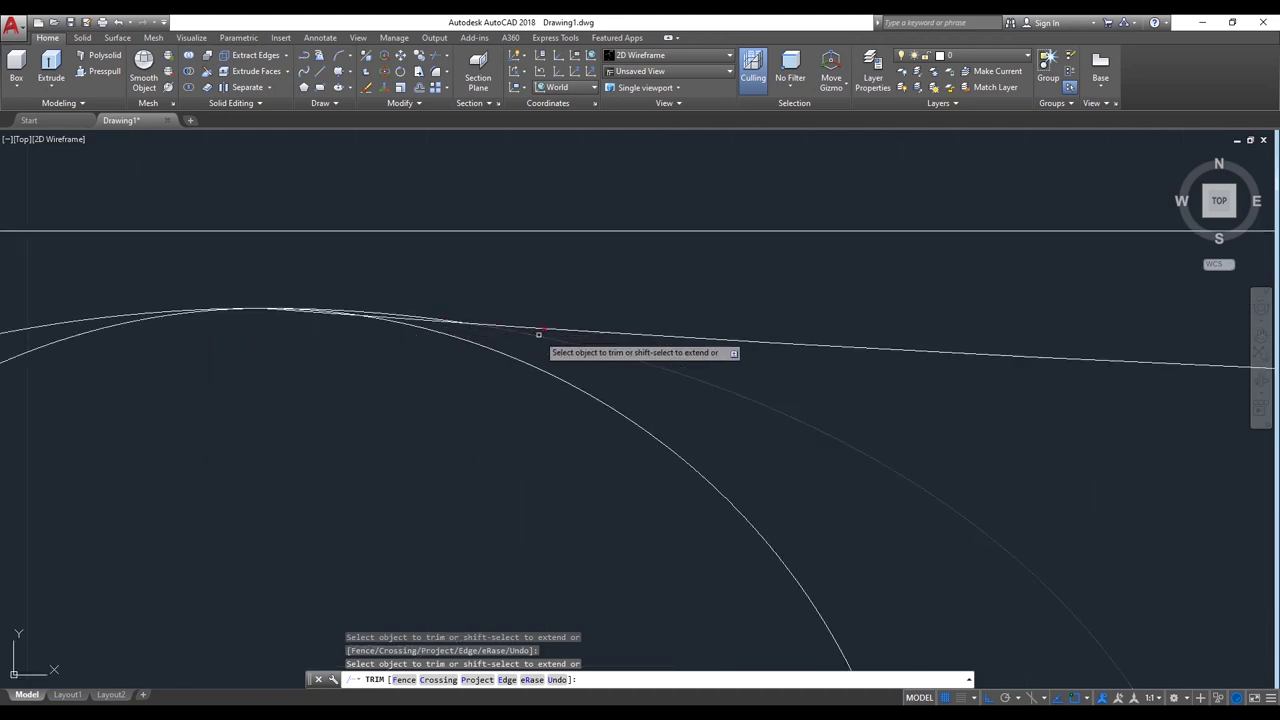
{"action": "scroll", "coordinate": [406, 323], "scroll_direction": "up", "scroll_amount": 3}
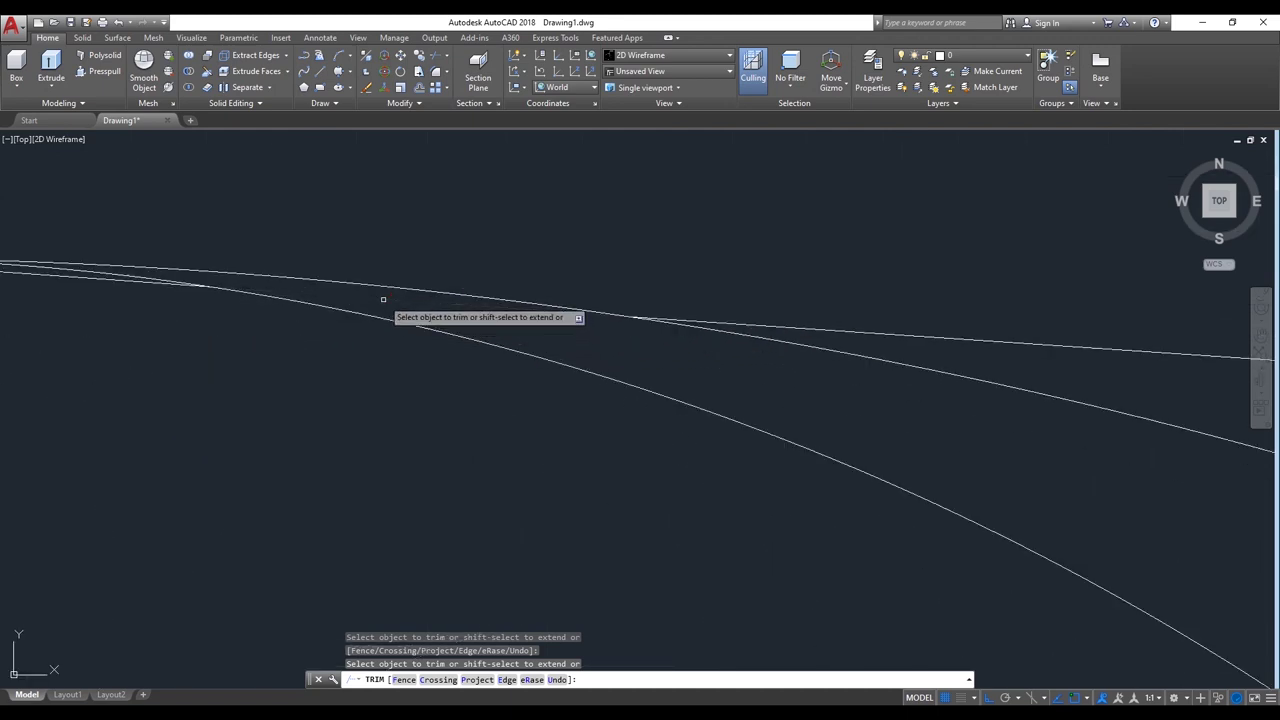
{"action": "scroll", "coordinate": [350, 294], "scroll_direction": "down", "scroll_amount": 3}
{"action": "scroll", "coordinate": [255, 295], "scroll_direction": "up", "scroll_amount": 3}
{"action": "scroll", "coordinate": [257, 290], "scroll_direction": "down", "scroll_amount": 3}
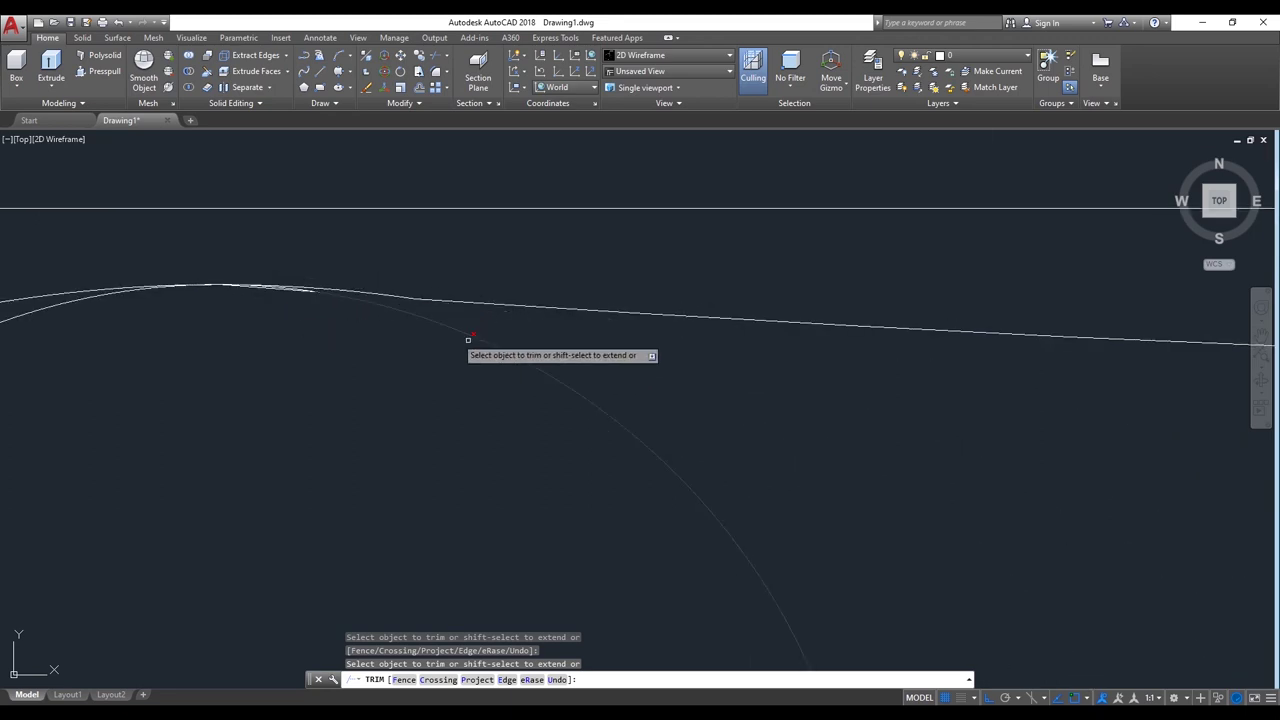
{"action": "scroll", "coordinate": [450, 345], "scroll_direction": "down", "scroll_amount": 4}
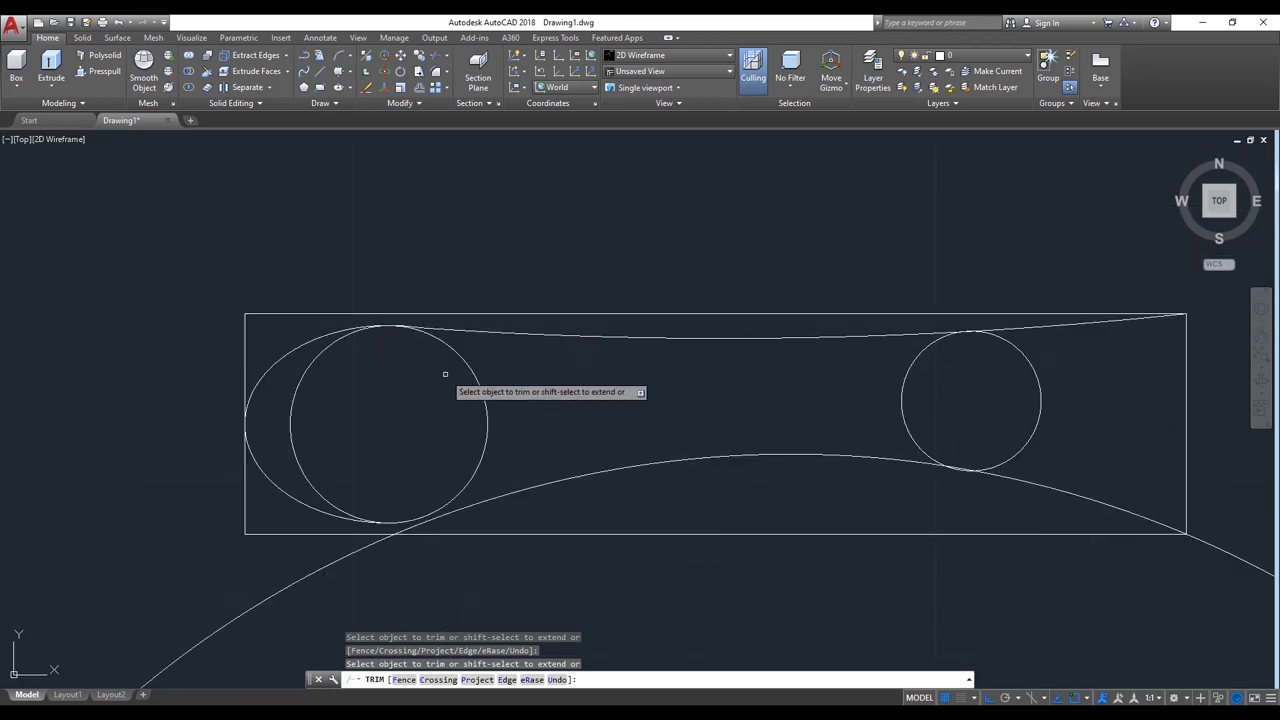
{"action": "scroll", "coordinate": [449, 395], "scroll_direction": "up", "scroll_amount": 5}
{"action": "key", "text": "ctrl+z"}
{"action": "scroll", "coordinate": [600, 415], "scroll_direction": "down", "scroll_amount": 3}
{"action": "scroll", "coordinate": [605, 410], "scroll_direction": "down", "scroll_amount": 2}
{"action": "scroll", "coordinate": [643, 600], "scroll_direction": "up", "scroll_amount": 2}
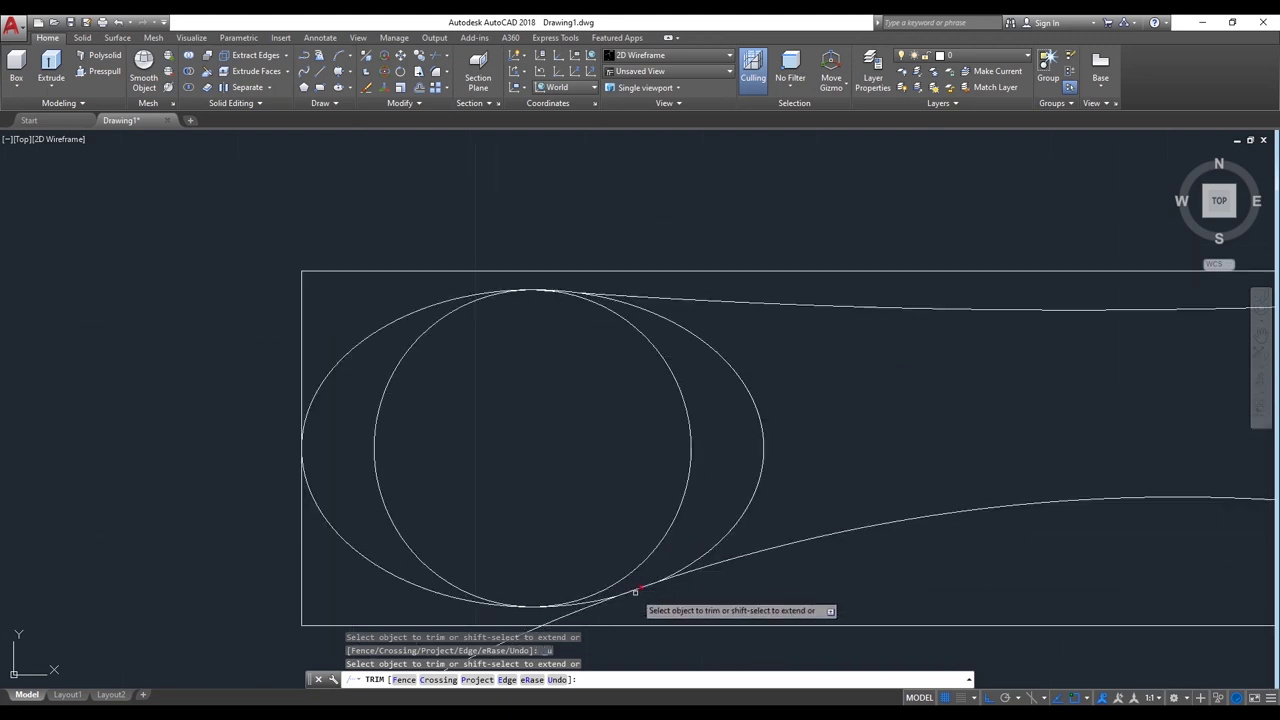
Step: Trim the ellipse's inner arc and the lower curve's ends outside the rectangle
{"action": "left_click", "coordinate": [719, 541]}
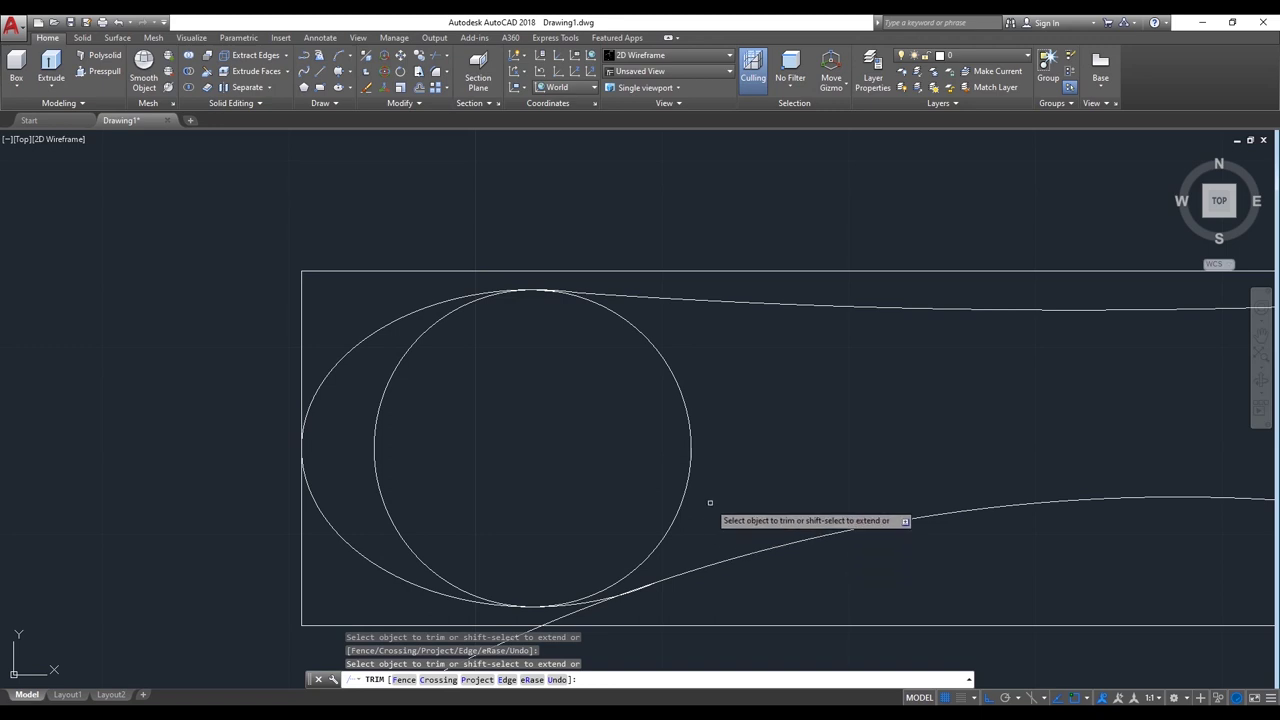
{"action": "scroll", "coordinate": [711, 505], "scroll_direction": "down", "scroll_amount": 2}
{"action": "scroll", "coordinate": [600, 588], "scroll_direction": "up", "scroll_amount": 4}
{"action": "scroll", "coordinate": [628, 562], "scroll_direction": "up", "scroll_amount": 1}
{"action": "scroll", "coordinate": [380, 510], "scroll_direction": "down", "scroll_amount": 5}
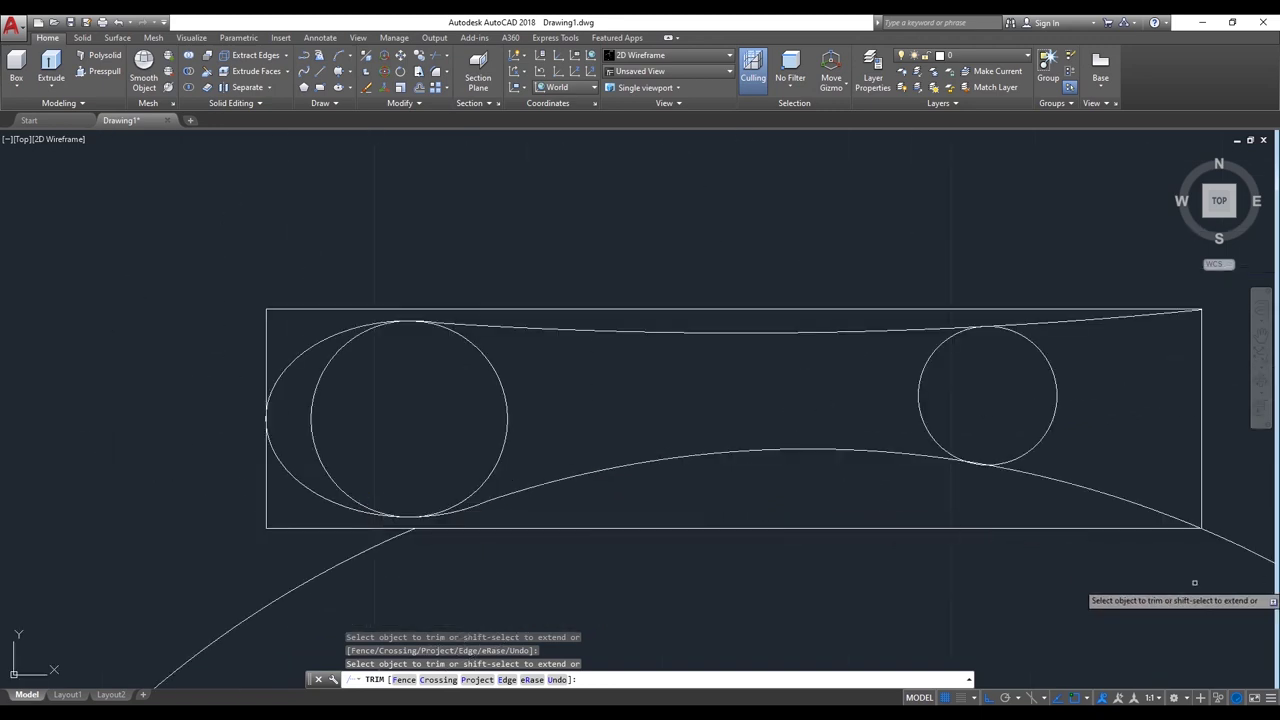
{"action": "left_click", "coordinate": [1222, 540]}
{"action": "scroll", "coordinate": [650, 471], "scroll_direction": "down", "scroll_amount": 2}
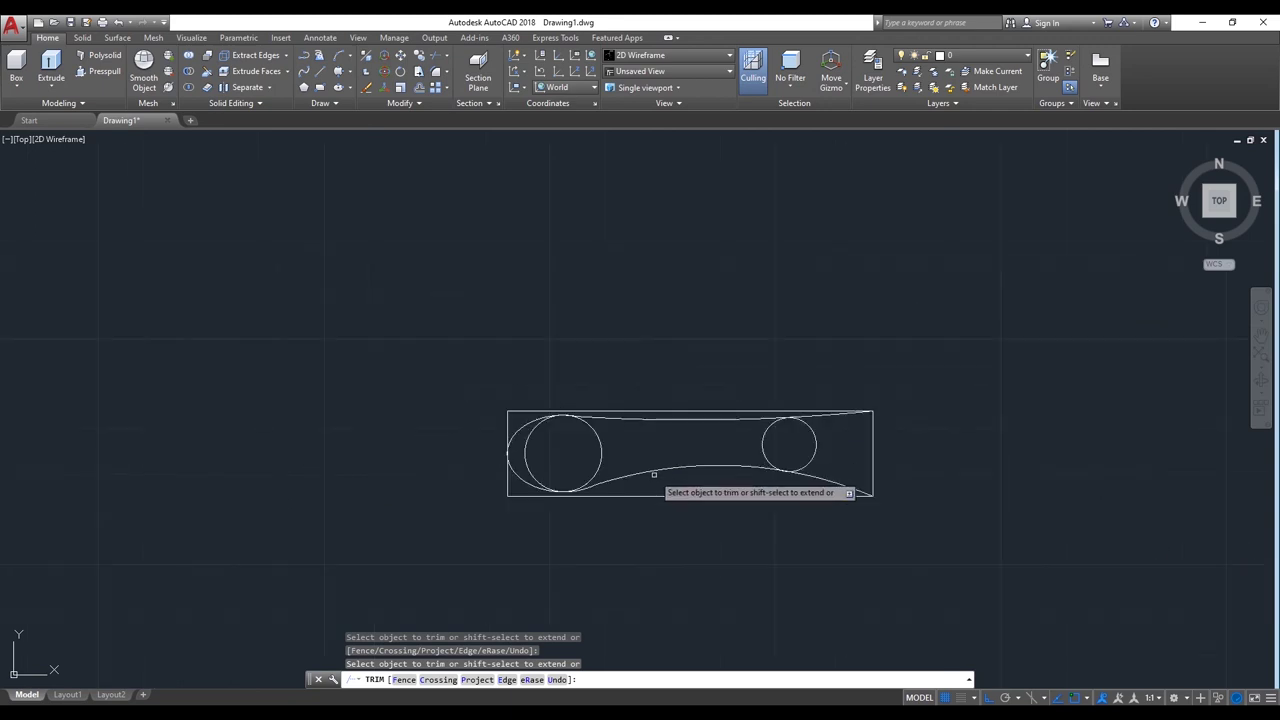
{"action": "scroll", "coordinate": [830, 460], "scroll_direction": "up", "scroll_amount": 1}
{"action": "scroll", "coordinate": [845, 452], "scroll_direction": "up", "scroll_amount": 1}
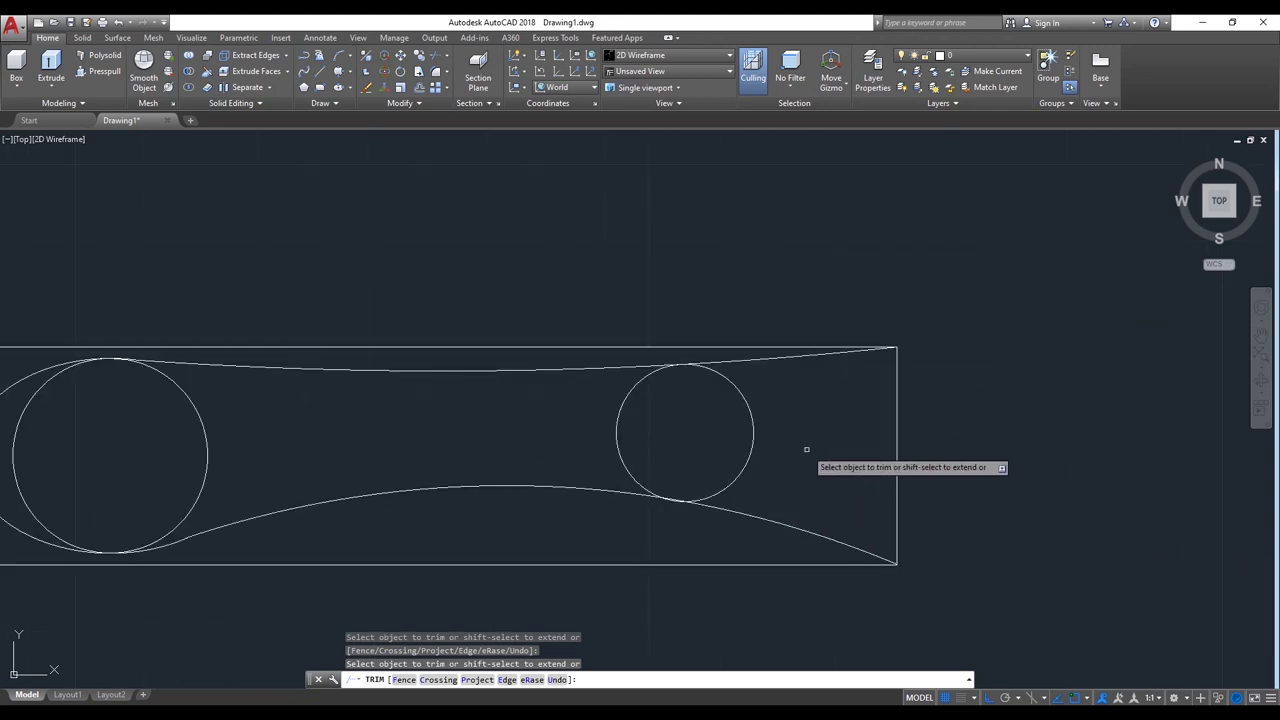
{"action": "scroll", "coordinate": [806, 449], "scroll_direction": "down", "scroll_amount": 2}
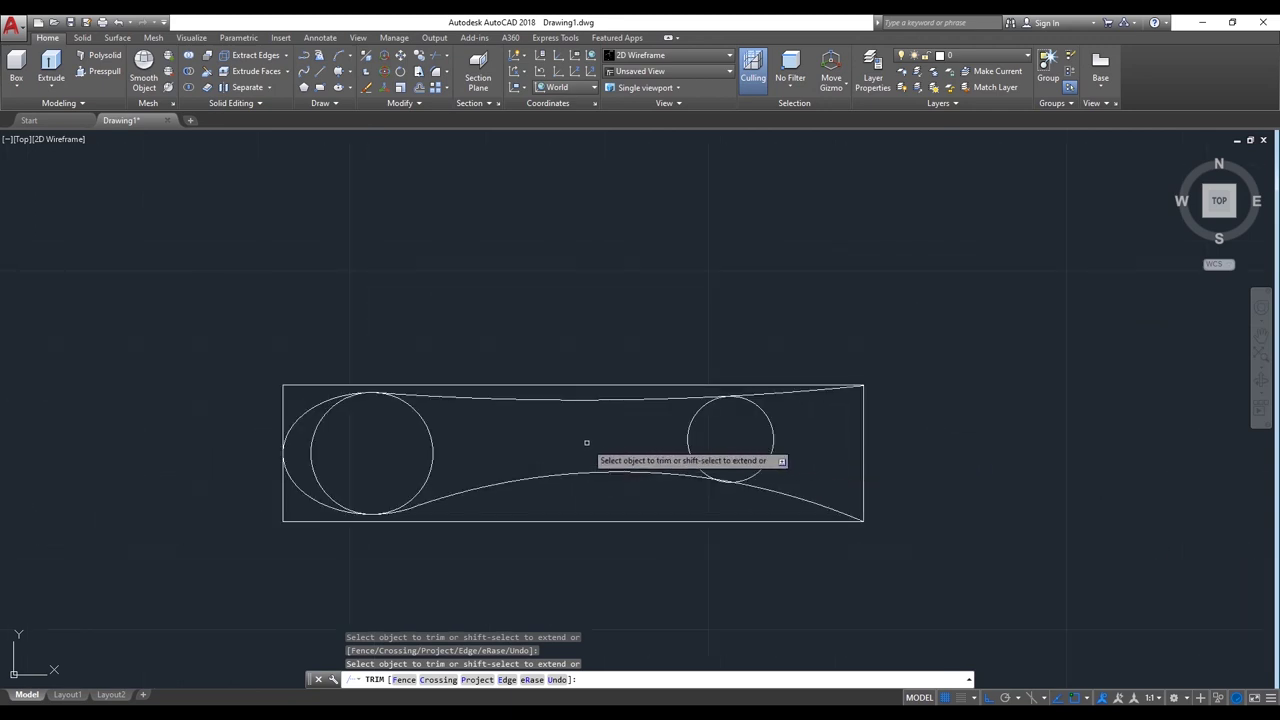
Step: Erase both small circles and the original rectangle, then recentre the handle outline
{"action": "key", "text": "Return"}
{"action": "key", "text": "Return"}
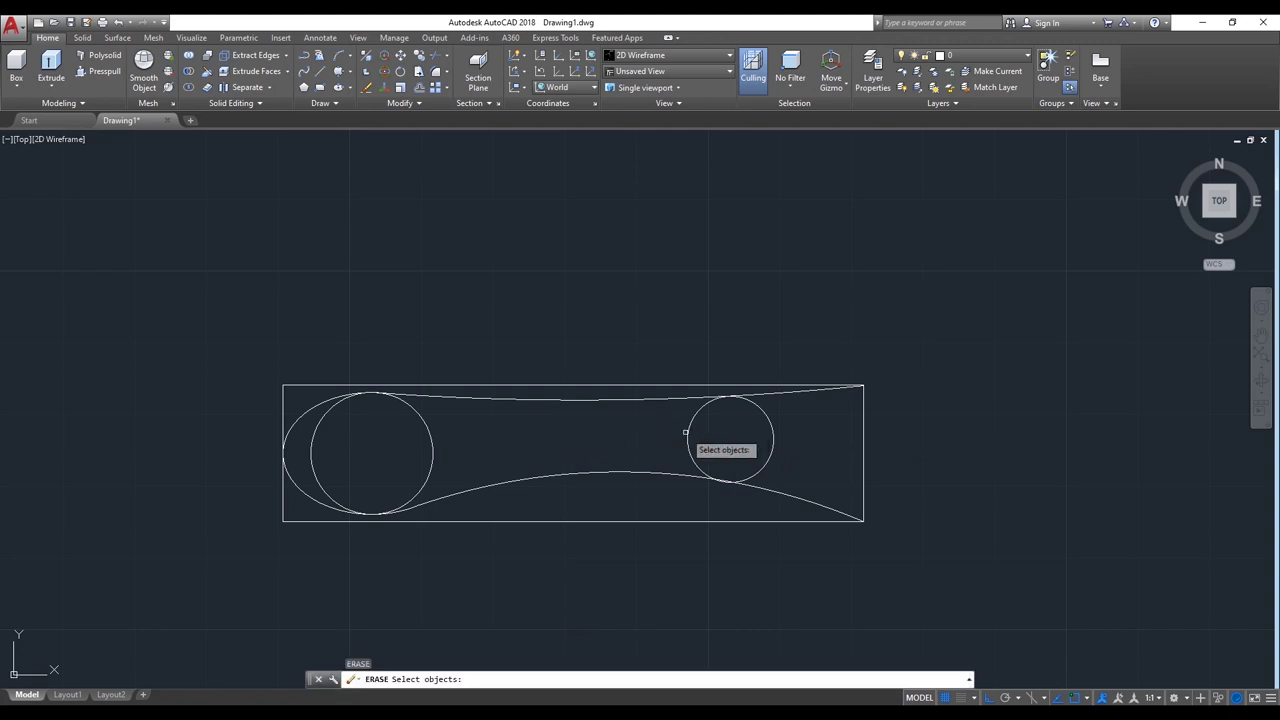
{"action": "left_click", "coordinate": [687, 435]}
{"action": "left_click", "coordinate": [431, 455]}
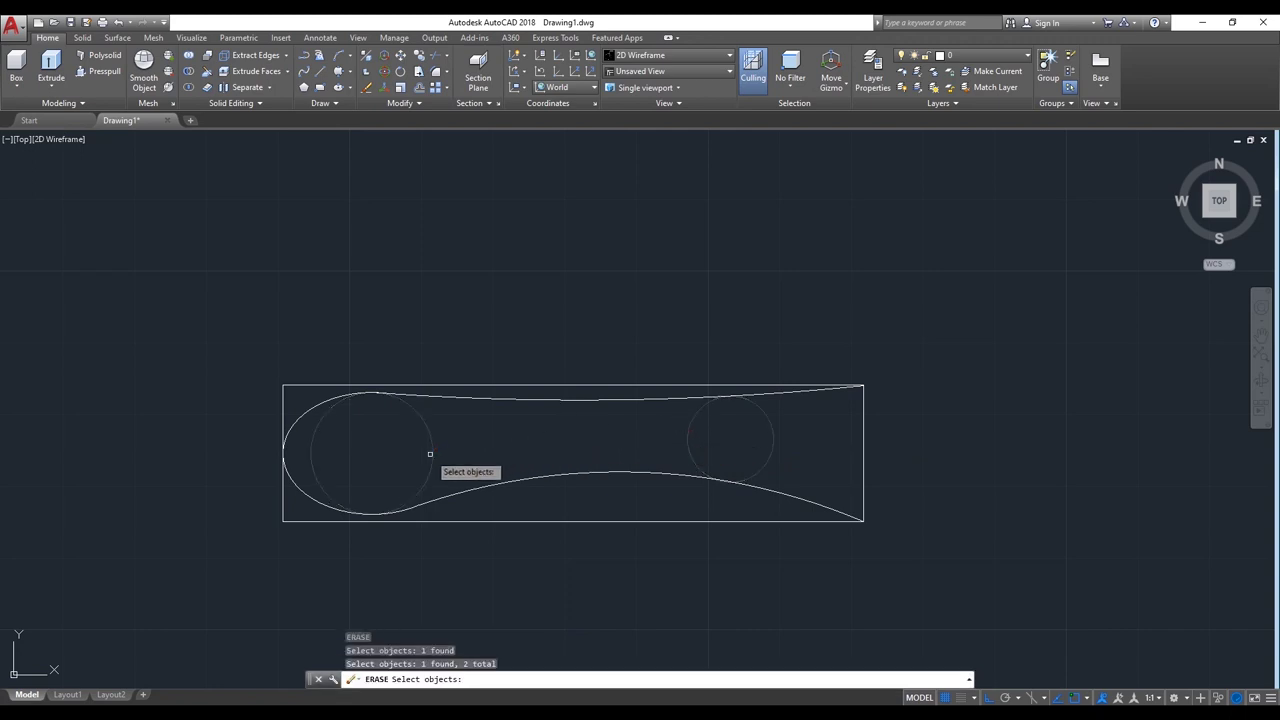
{"action": "left_click", "coordinate": [866, 465]}
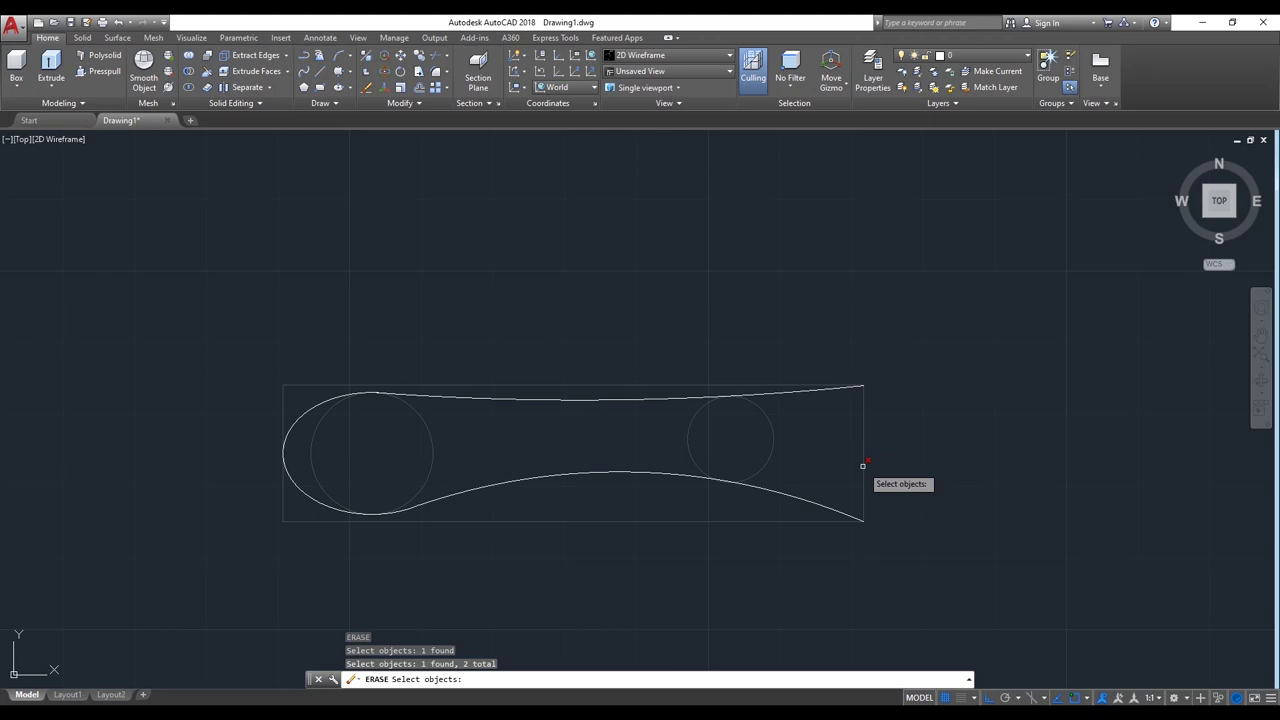
{"action": "key", "text": "Return"}
{"action": "scroll", "coordinate": [308, 412], "scroll_direction": "down", "scroll_amount": 2}
{"action": "middle_click_drag", "start_coordinate": [889, 420], "coordinate": [806, 420]}
{"action": "scroll", "coordinate": [409, 414], "scroll_direction": "up", "scroll_amount": 2}
{"action": "middle_click_drag", "start_coordinate": [409, 414], "coordinate": [540, 397]}
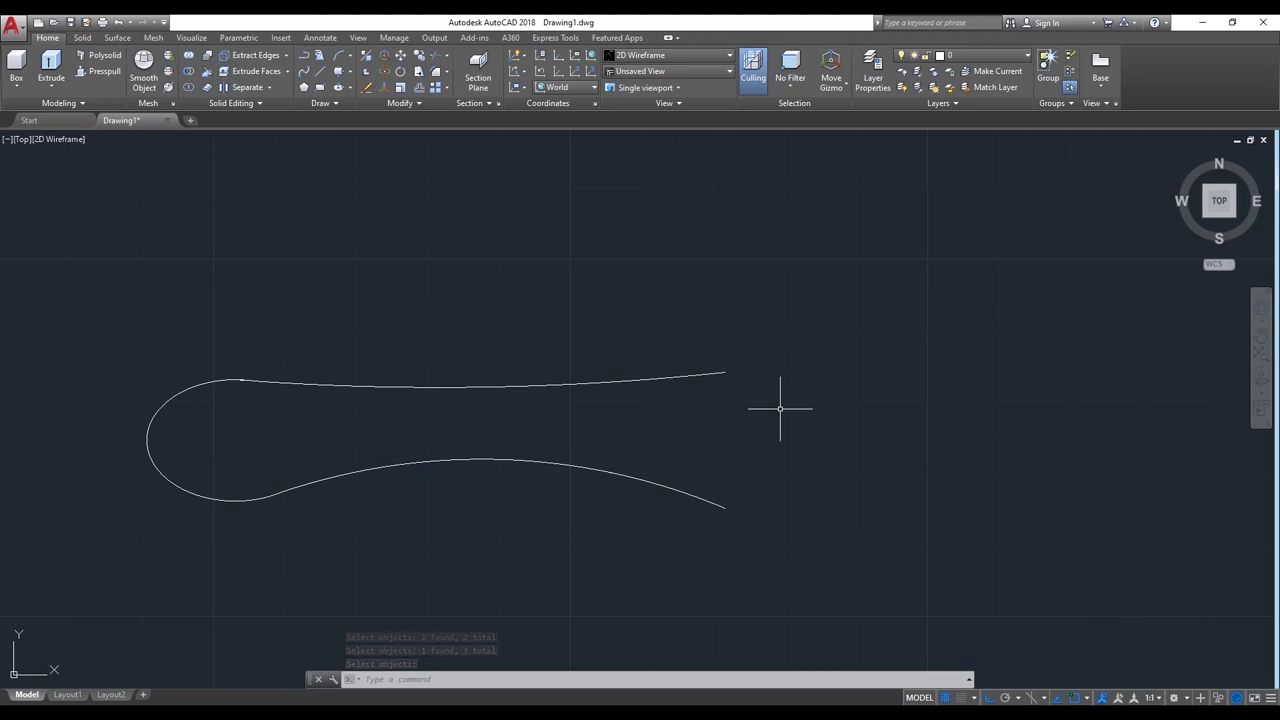
{"action": "type", "text": "REC"}
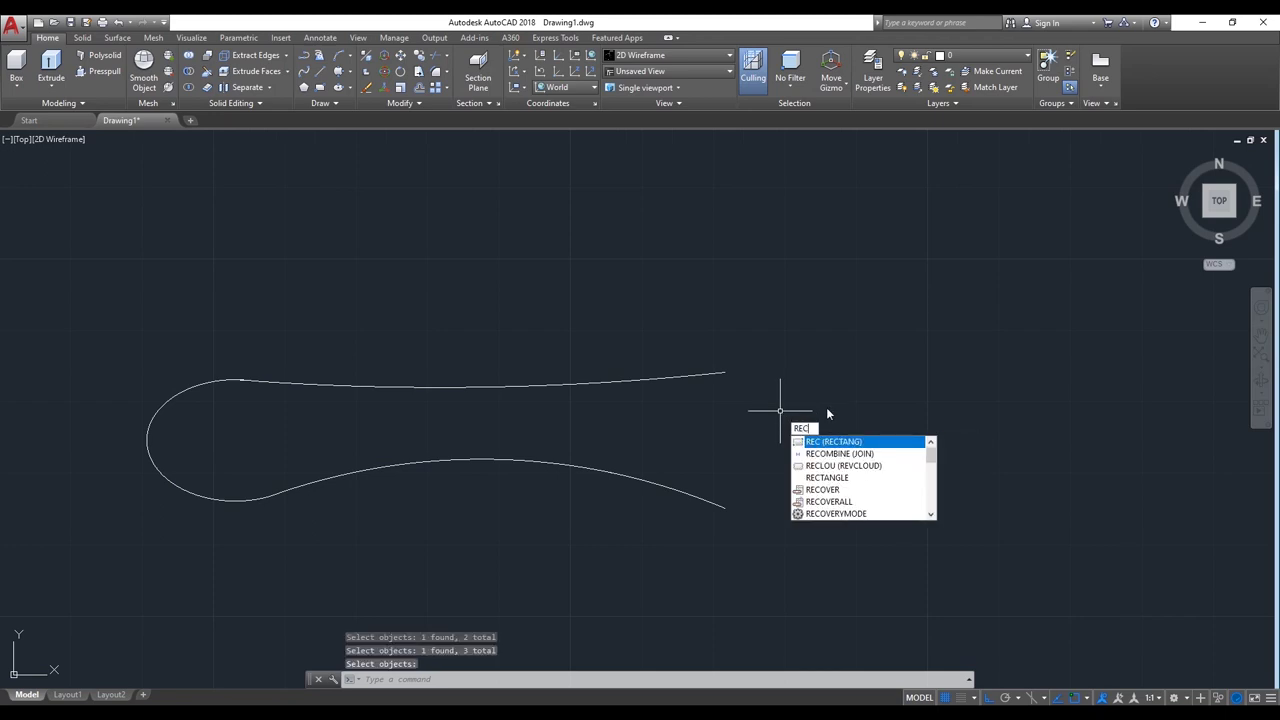
Step: Draw a 94 by 26 rectangle anchored at the lower handle curve's end
{"action": "key", "text": "Return"}
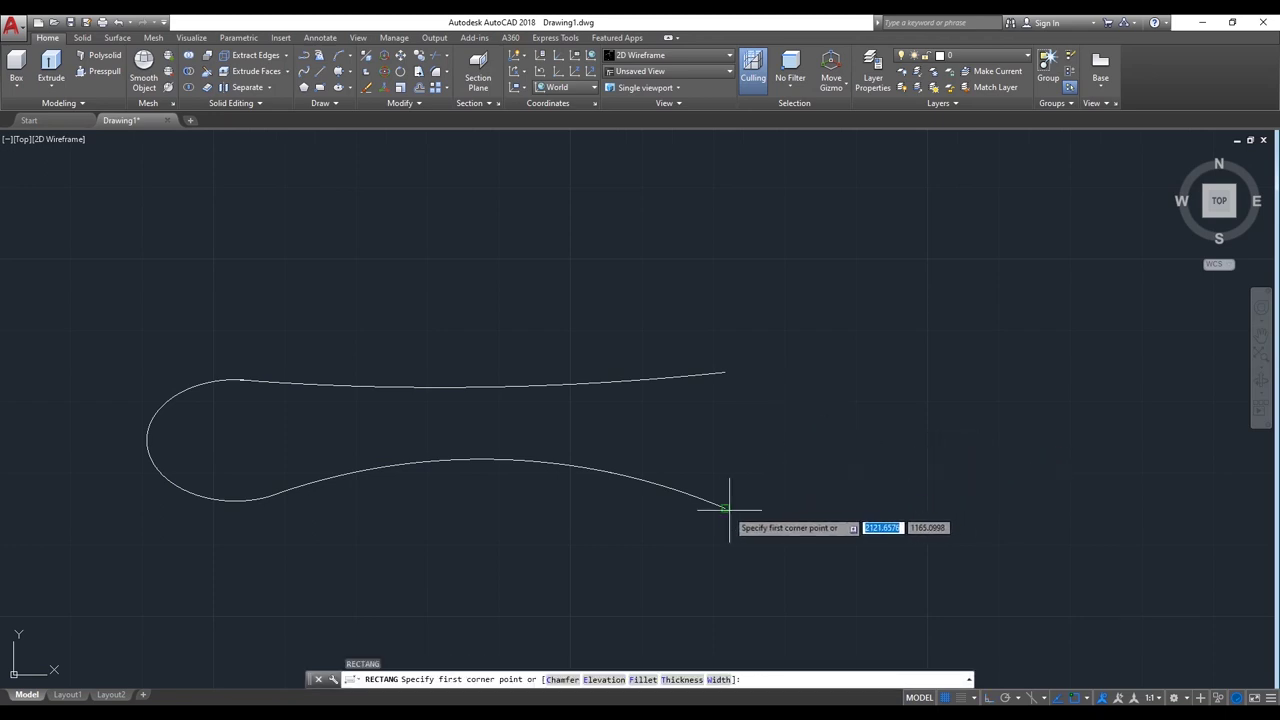
{"action": "left_click", "coordinate": [725, 507]}
{"action": "type", "text": "9"}
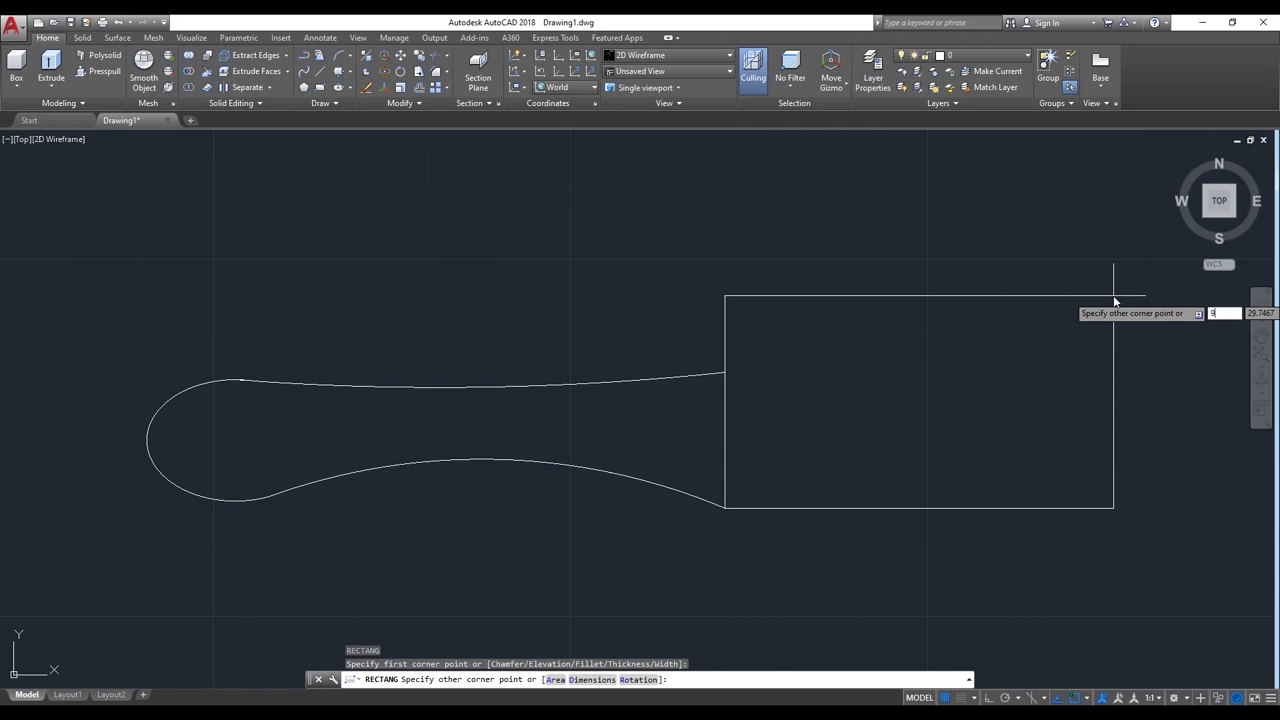
{"action": "type", "text": "4"}
{"action": "key", "text": "Tab"}
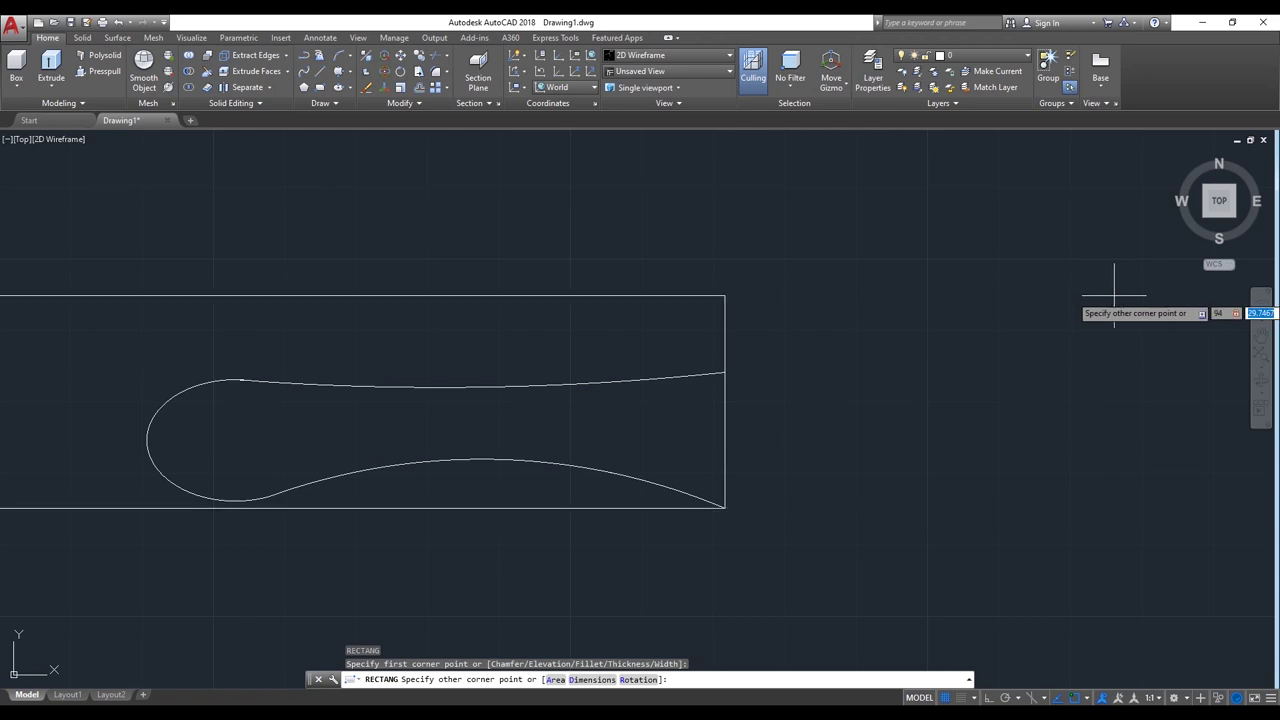
{"action": "type", "text": "26"}
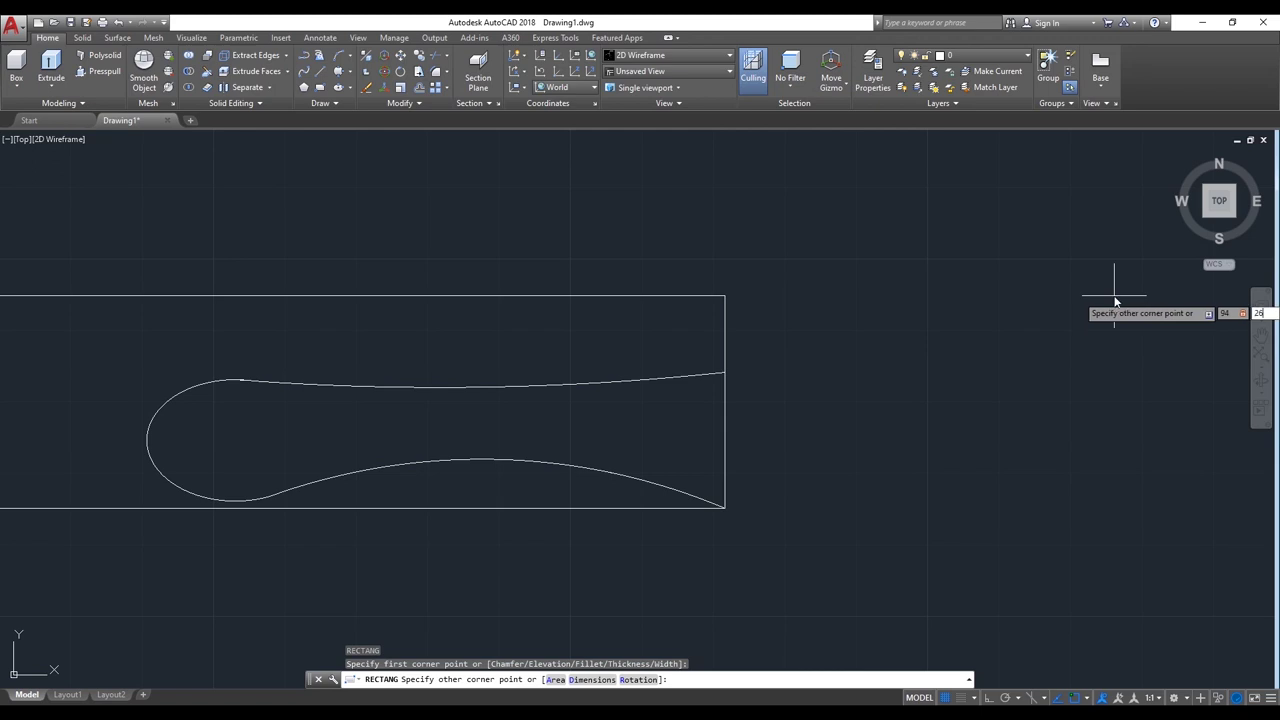
{"action": "key", "text": "Return"}
{"action": "middle_click_drag", "start_coordinate": [962, 405], "coordinate": [580, 387]}
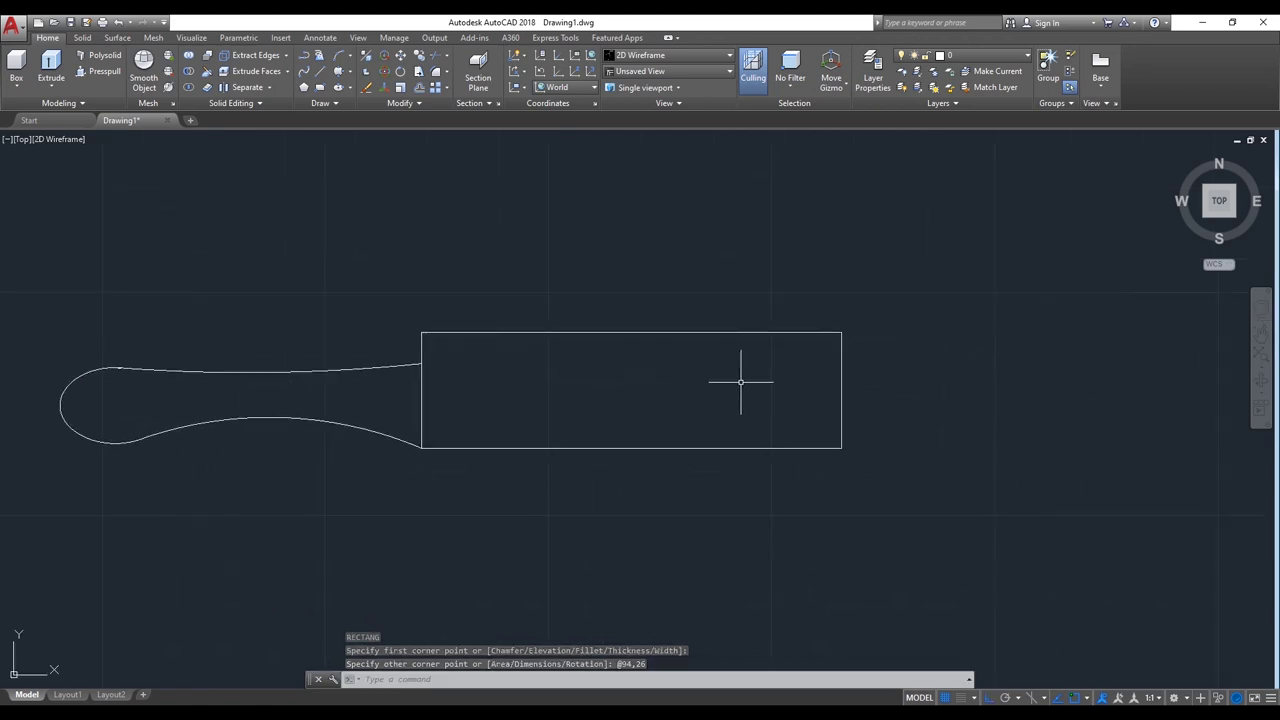
{"action": "type", "text": "P"}
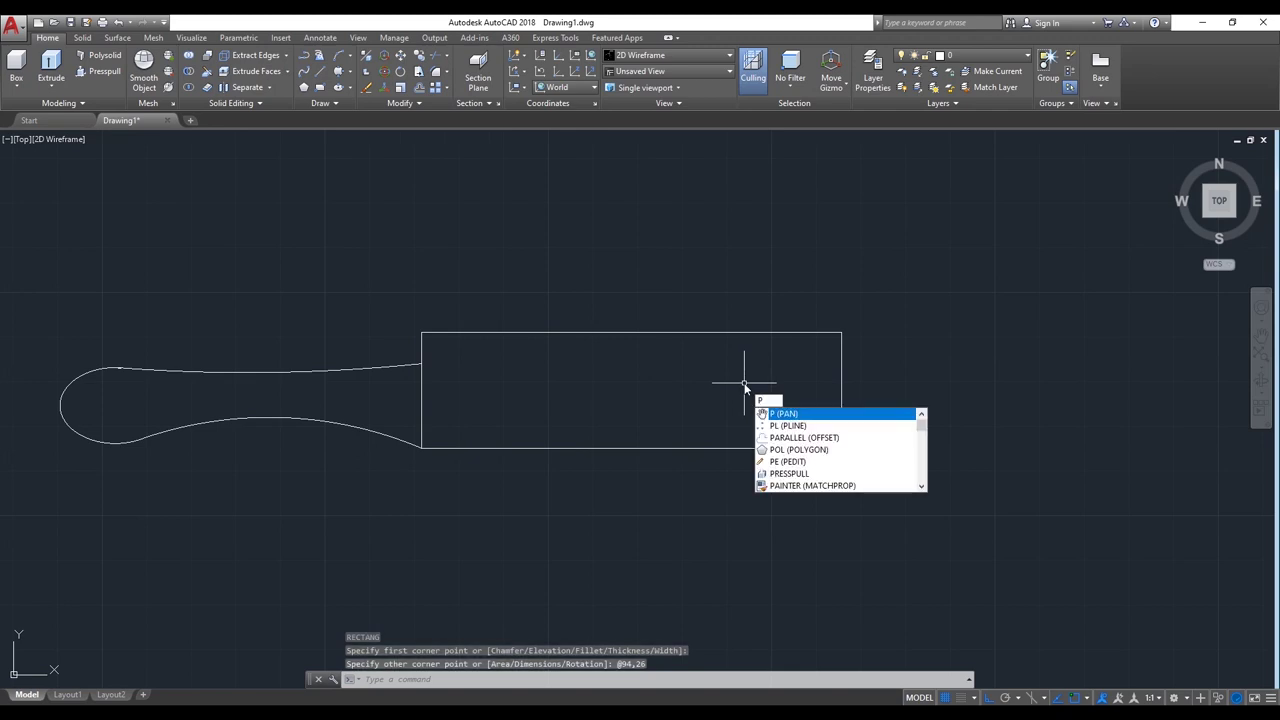
{"action": "type", "text": "L"}
Step: Draw a polyline rising 22 units from the body's lower-right corner, ending in a short rightward stub
{"action": "left_click", "coordinate": [776, 413]}
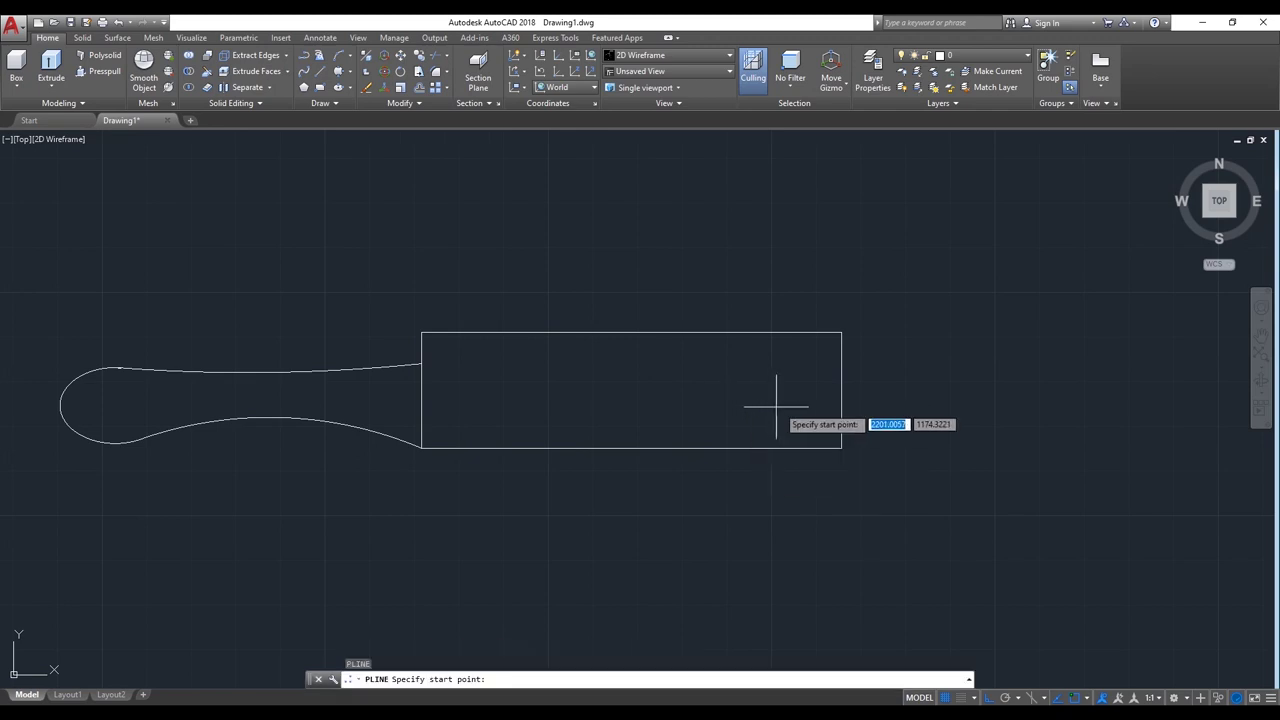
{"action": "left_click", "coordinate": [841, 448]}
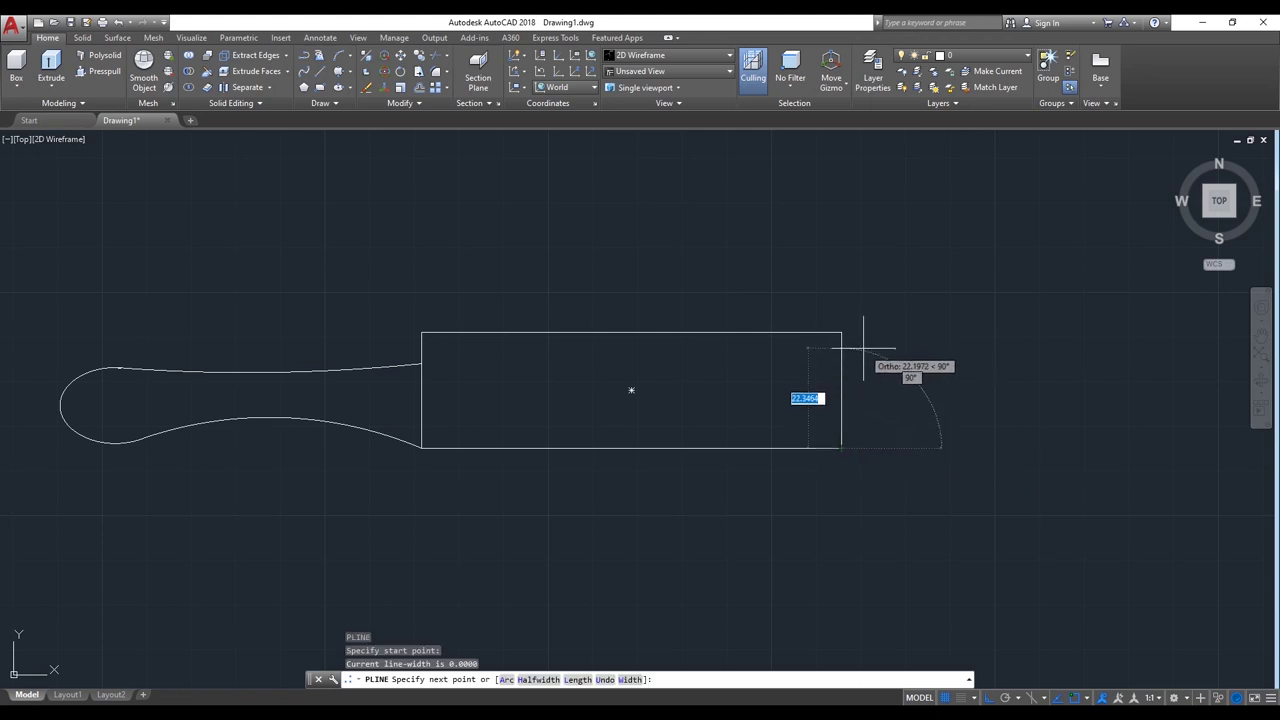
{"action": "type", "text": "22"}
{"action": "key", "text": "Return"}
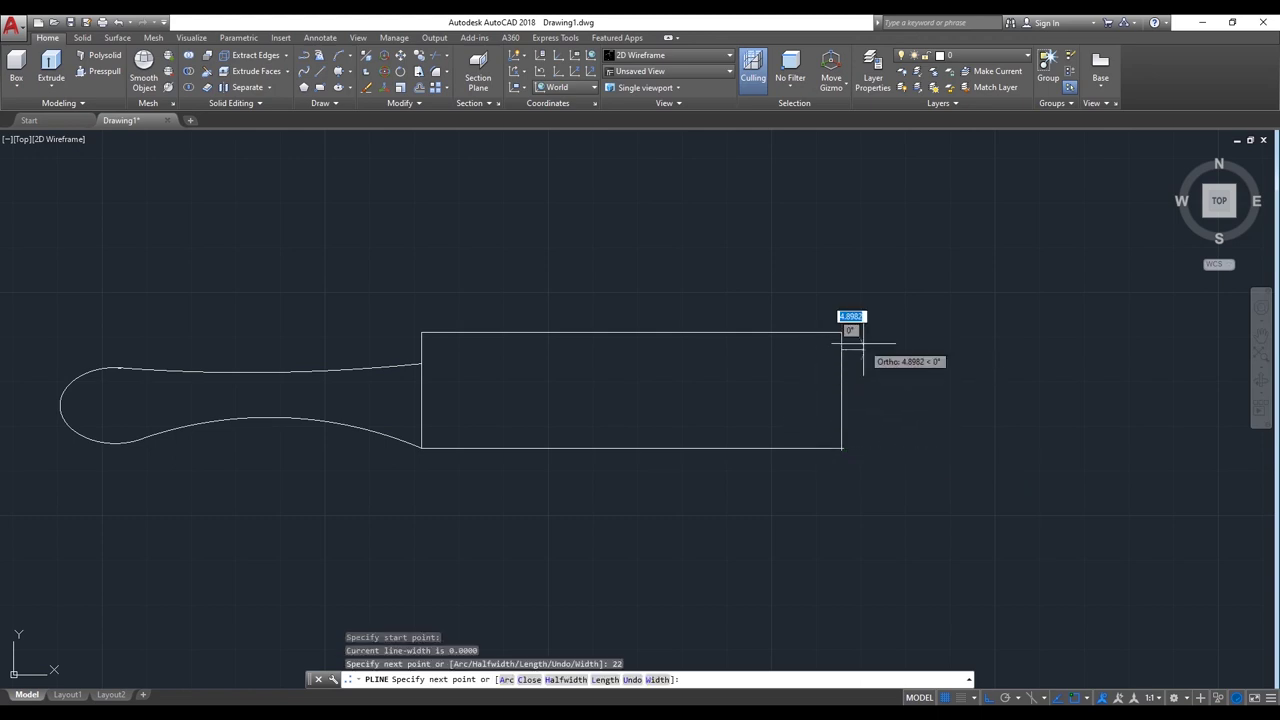
{"action": "left_click", "coordinate": [875, 349]}
{"action": "key", "text": "Return"}
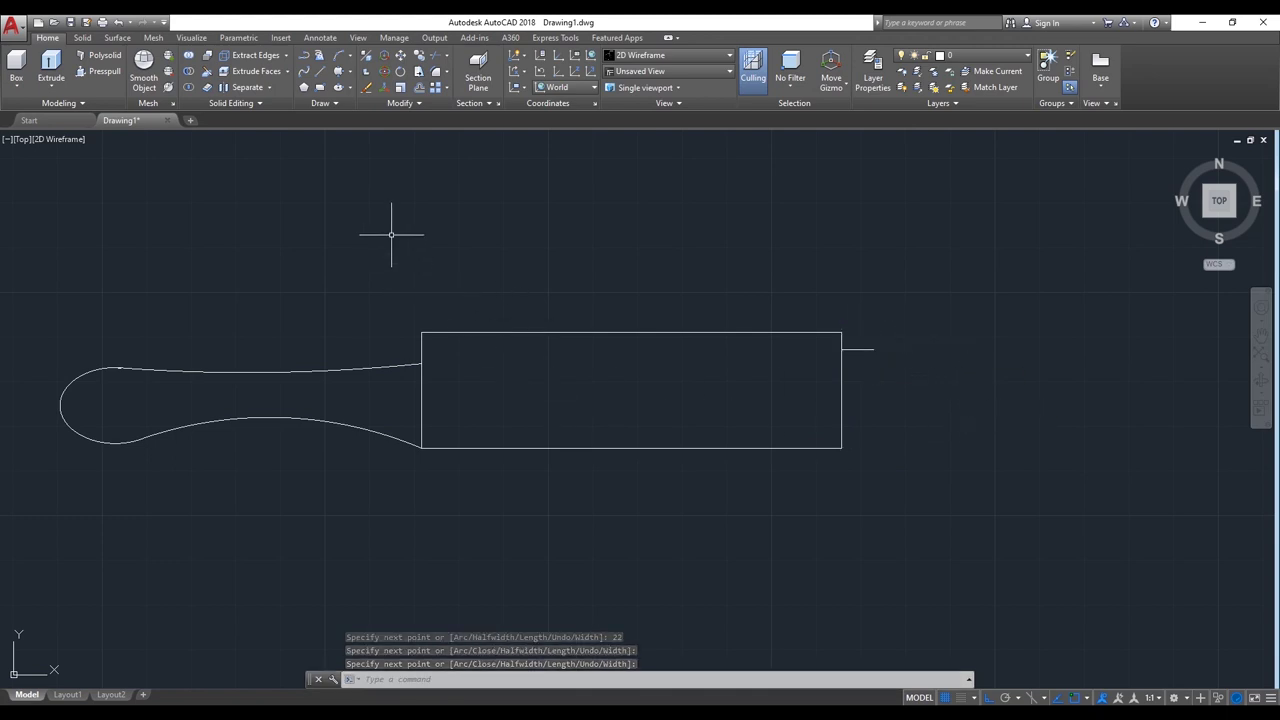
Step: Draw a three-point arc from the handle junction, over the top edge, to the stub's end
{"action": "left_click", "coordinate": [337, 64]}
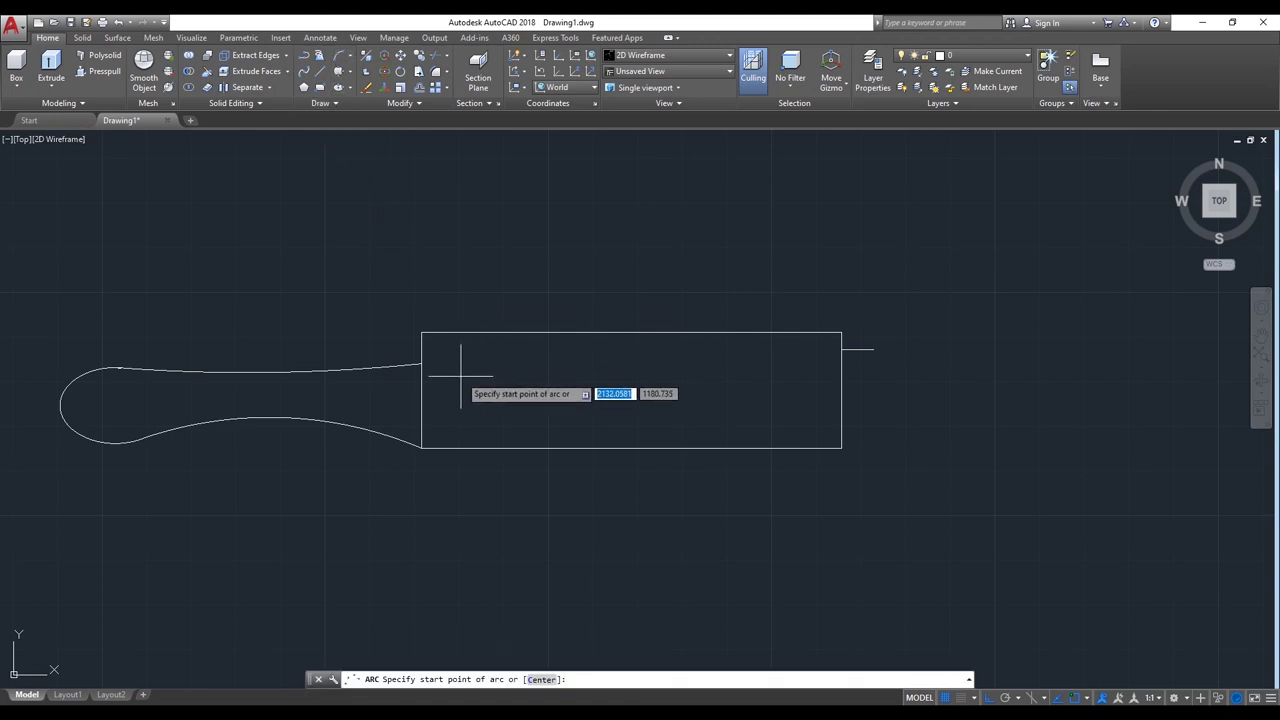
{"action": "left_click", "coordinate": [421, 363]}
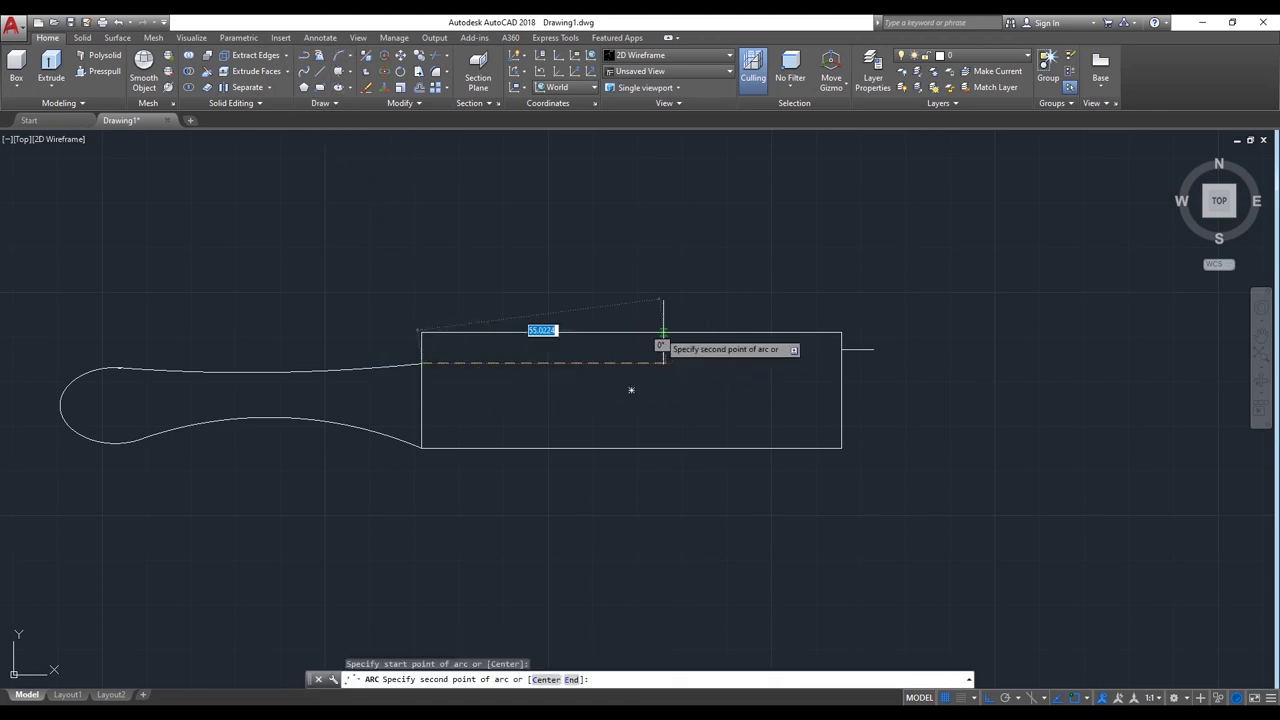
{"action": "left_click", "coordinate": [628, 331]}
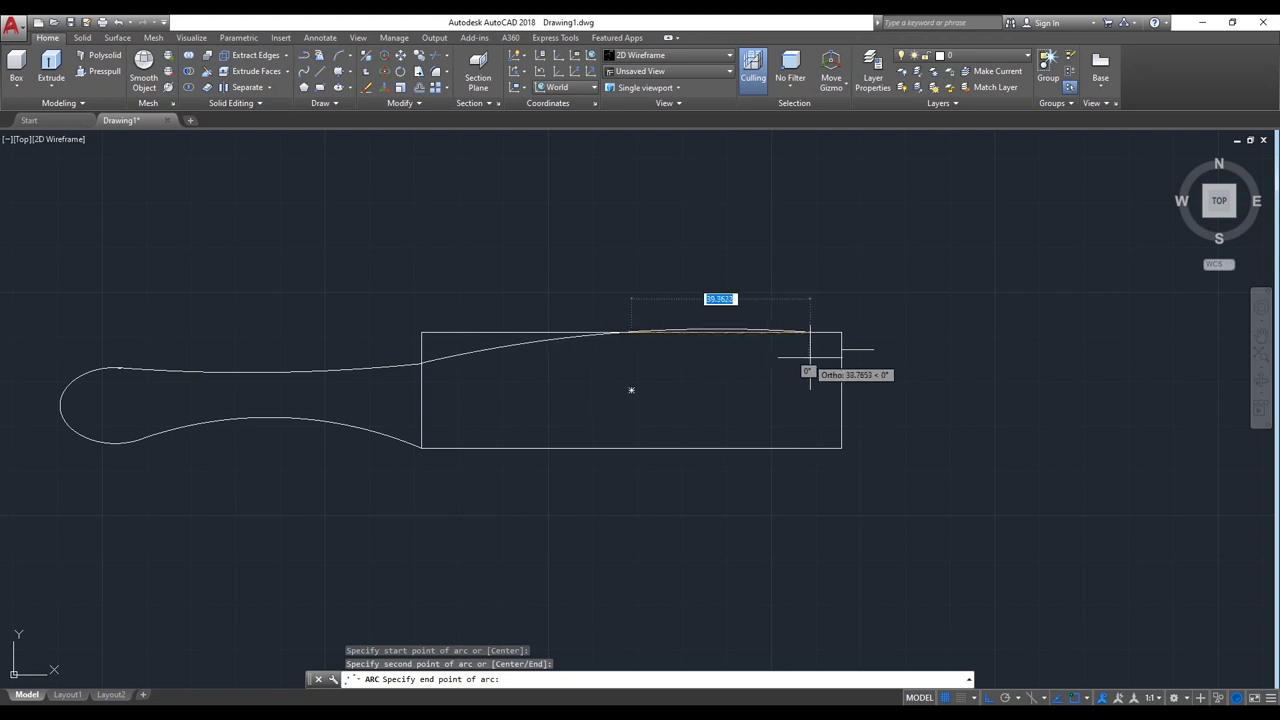
{"action": "left_click", "coordinate": [841, 349]}
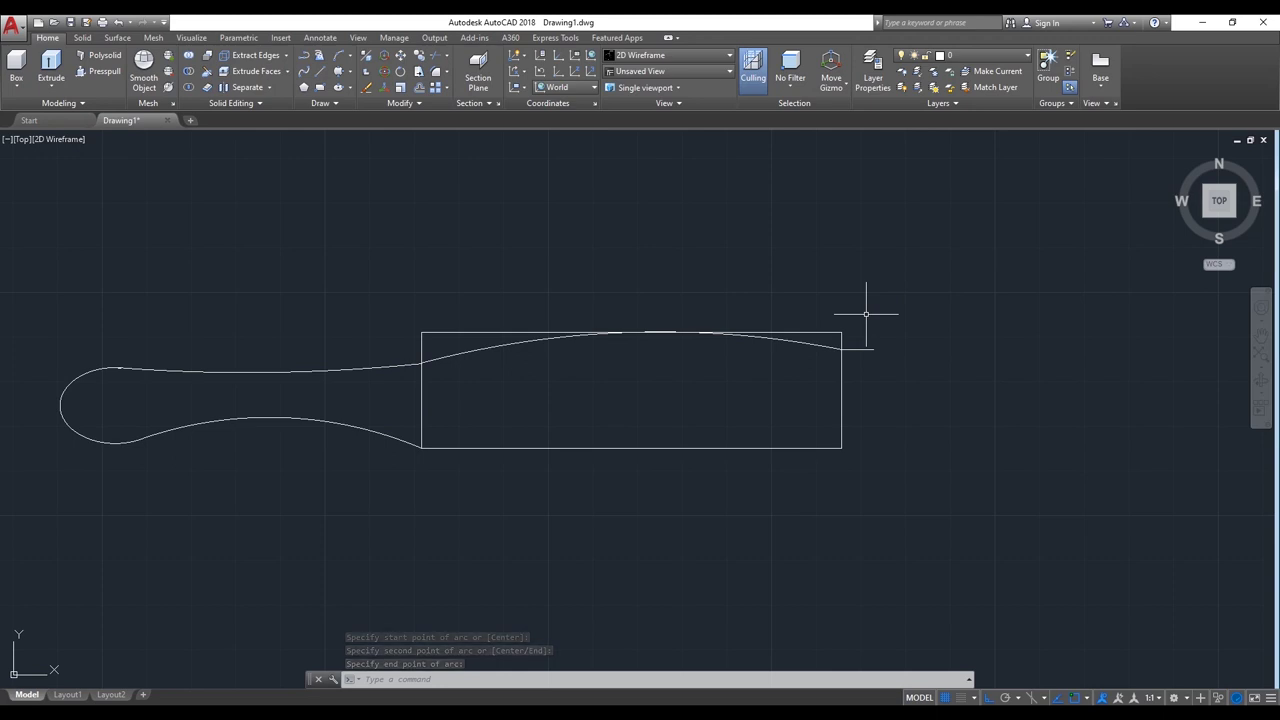
Step: Trim the left and right edge pieces sticking up above the arc
{"action": "type", "text": "tr"}
{"action": "key", "text": "Return"}
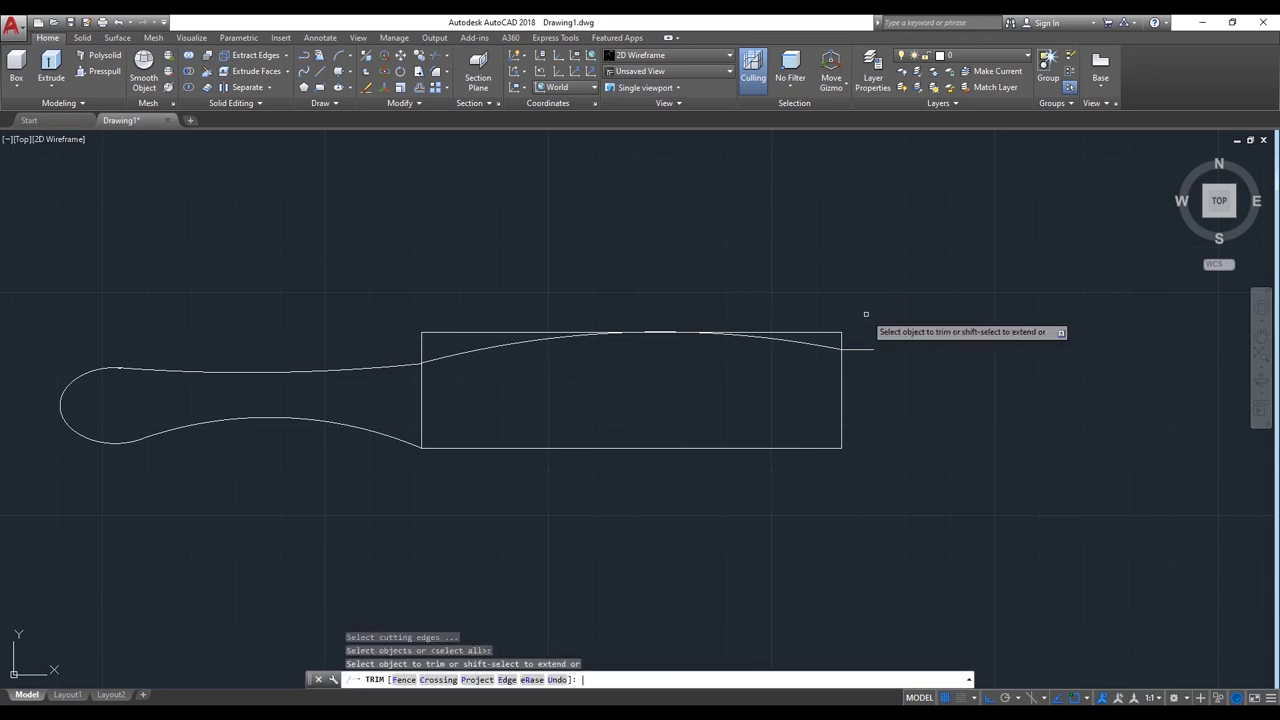
{"action": "scroll", "coordinate": [860, 320], "scroll_direction": "up", "scroll_amount": 2}
{"action": "left_click", "coordinate": [830, 347]}
{"action": "scroll", "coordinate": [750, 278], "scroll_direction": "down", "scroll_amount": 2}
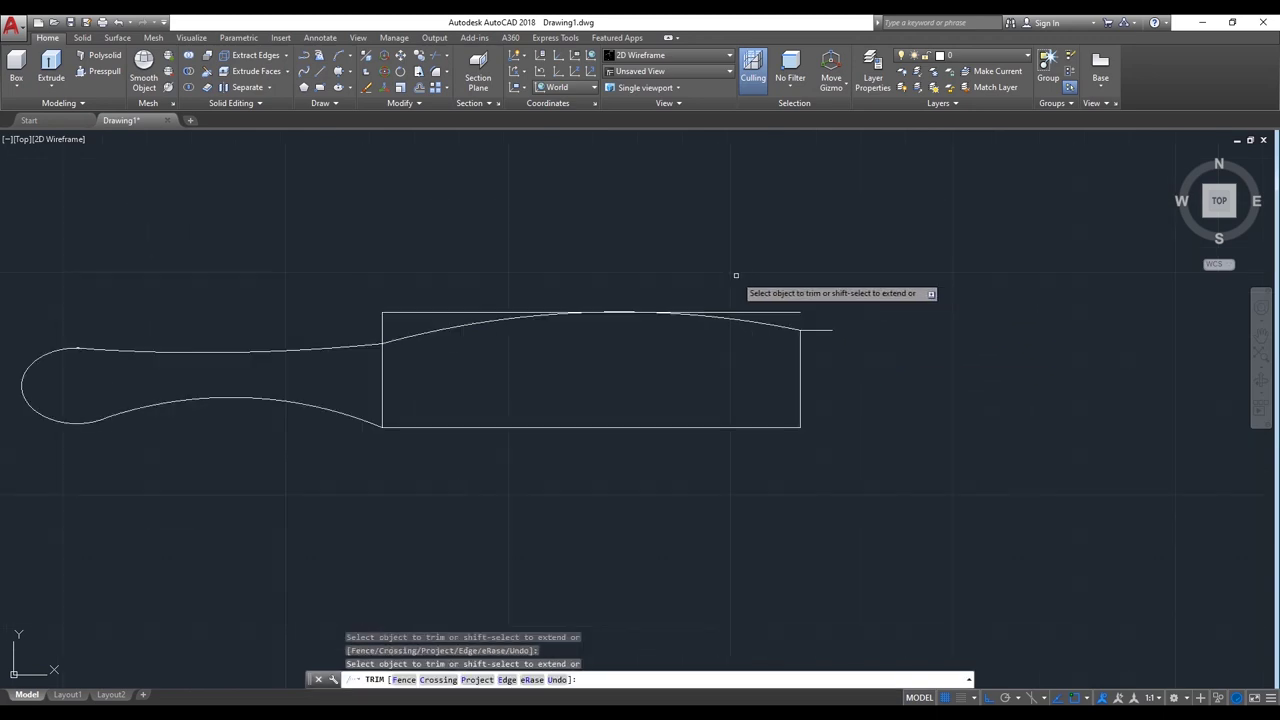
{"action": "left_click", "coordinate": [381, 330]}
{"action": "key", "text": "Return"}
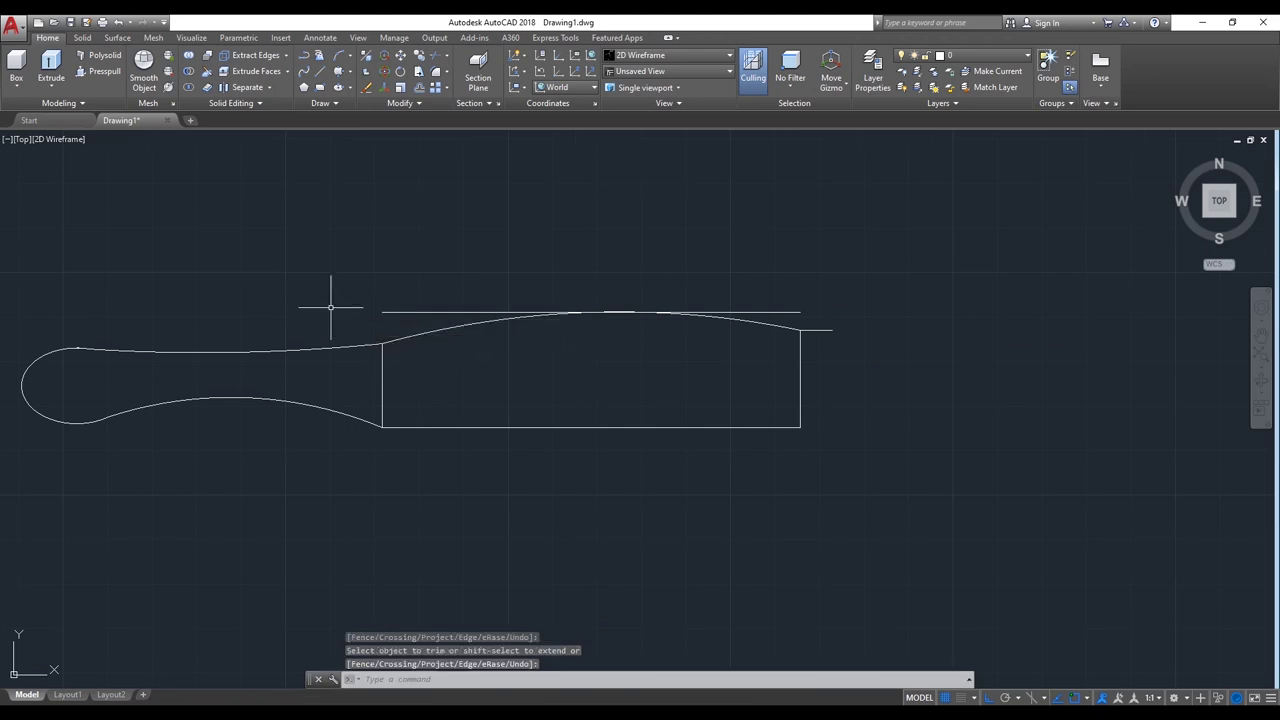
Step: Erase the old straight top edge and the short stub
{"action": "left_click", "coordinate": [399, 311]}
{"action": "type", "text": "e"}
{"action": "key", "text": "Return"}
{"action": "scroll", "coordinate": [386, 286], "scroll_direction": "down", "scroll_amount": 1}
{"action": "scroll", "coordinate": [400, 288], "scroll_direction": "up", "scroll_amount": 1}
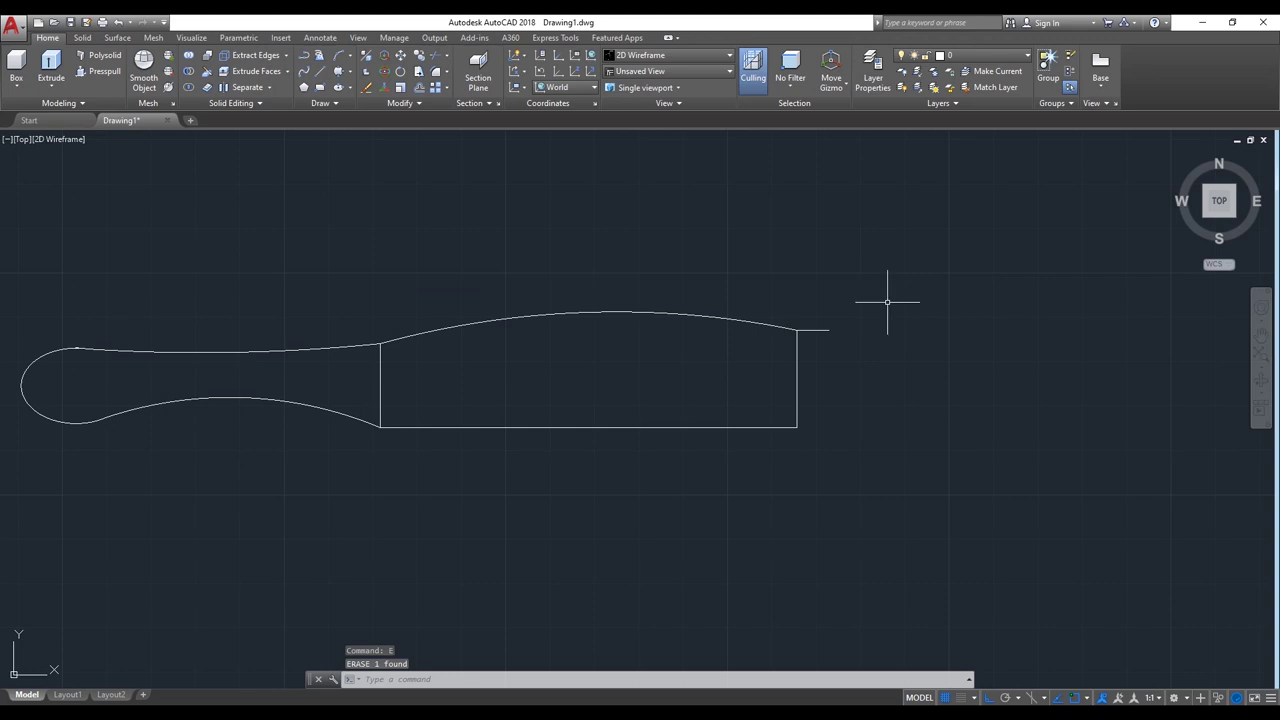
{"action": "left_click", "coordinate": [820, 331]}
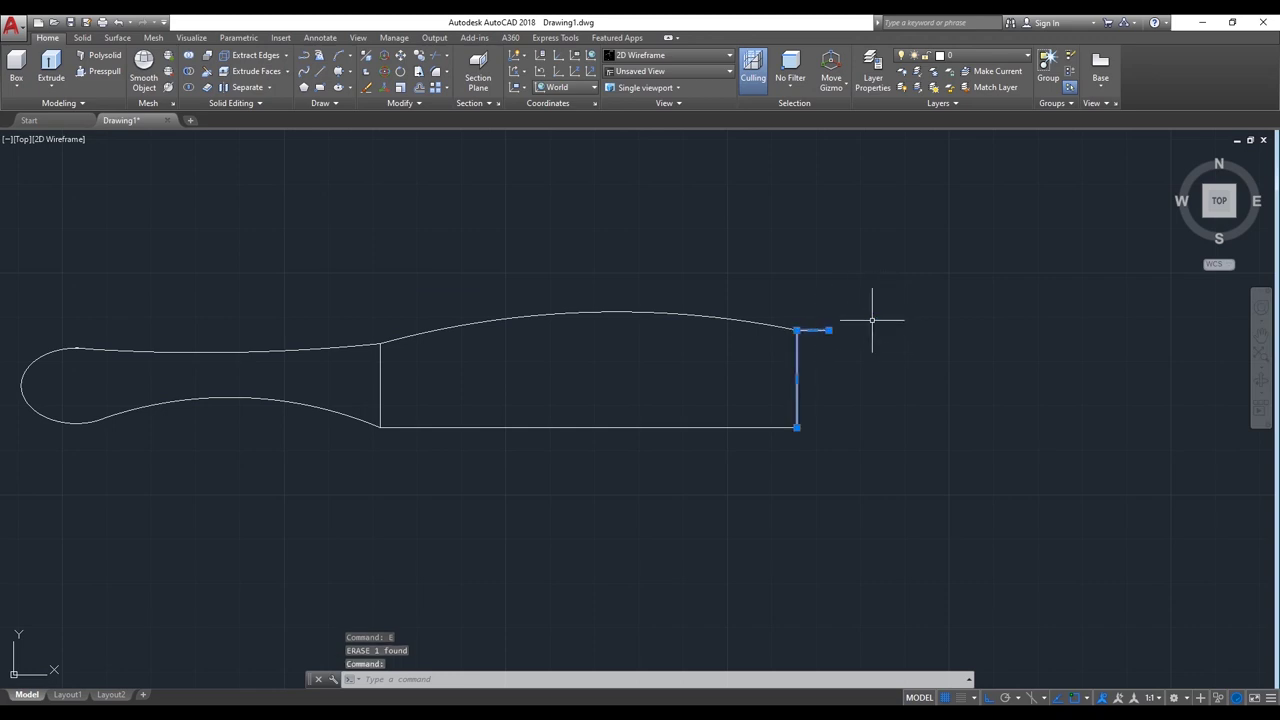
{"action": "type", "text": "E"}
{"action": "key", "text": "Return"}
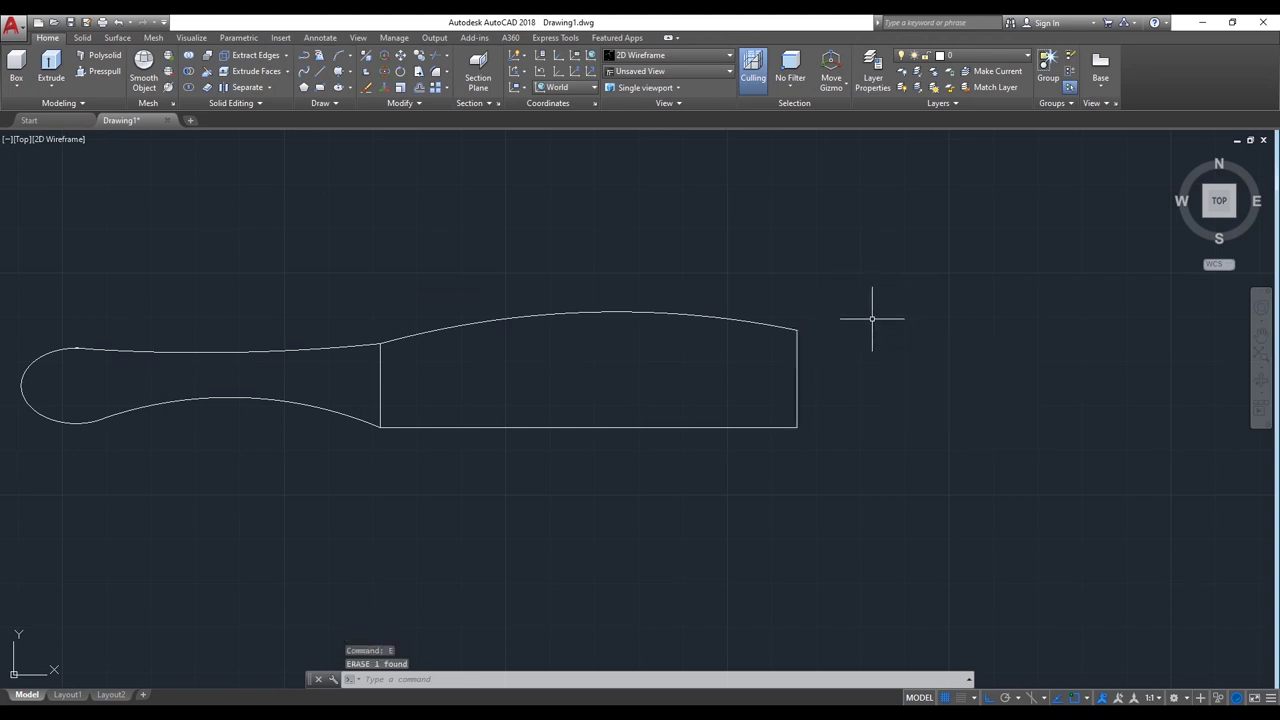
Step: Offset the arched top edge 7 units downward into the comb body
{"action": "type", "text": "o"}
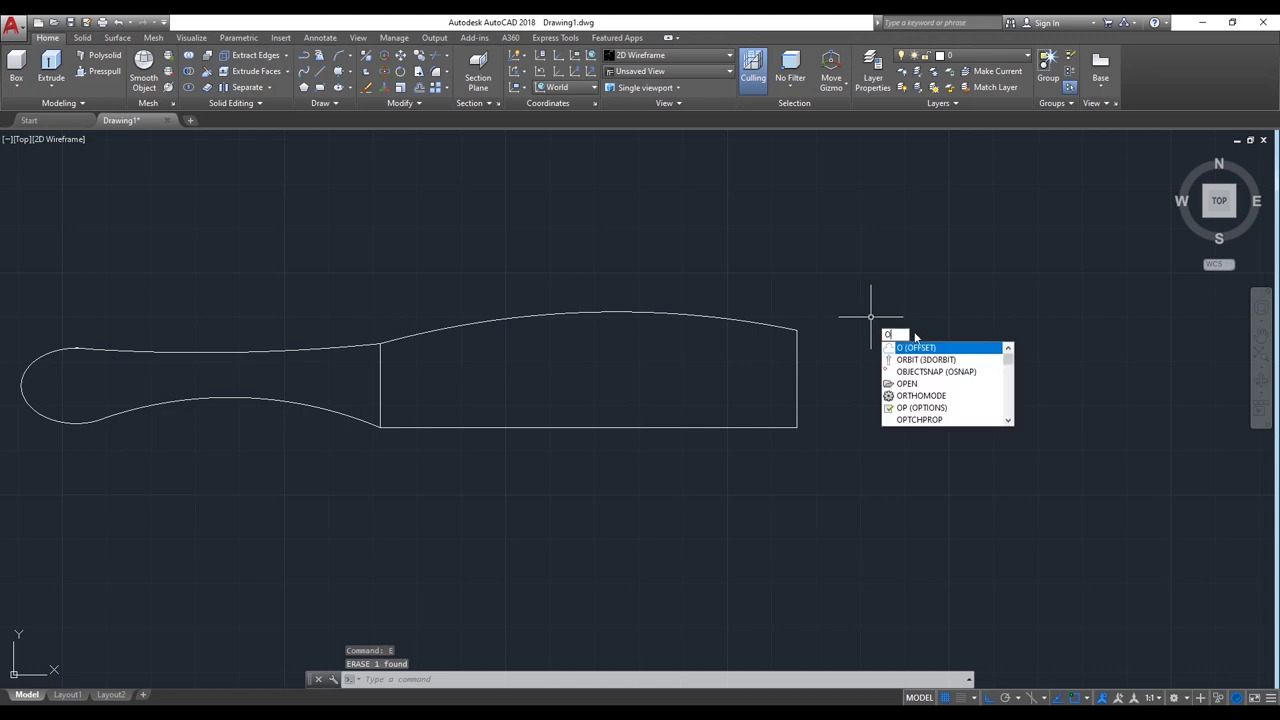
{"action": "left_click", "coordinate": [916, 348]}
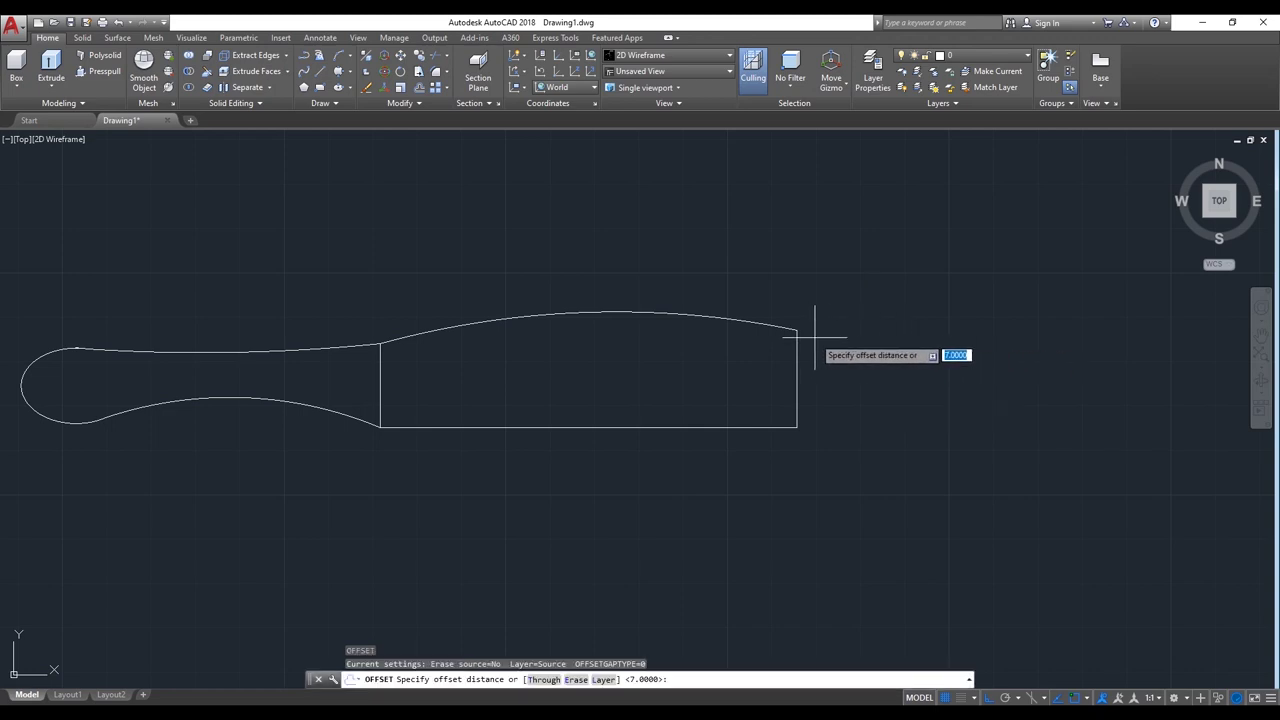
{"action": "type", "text": "7"}
{"action": "key", "text": "Return"}
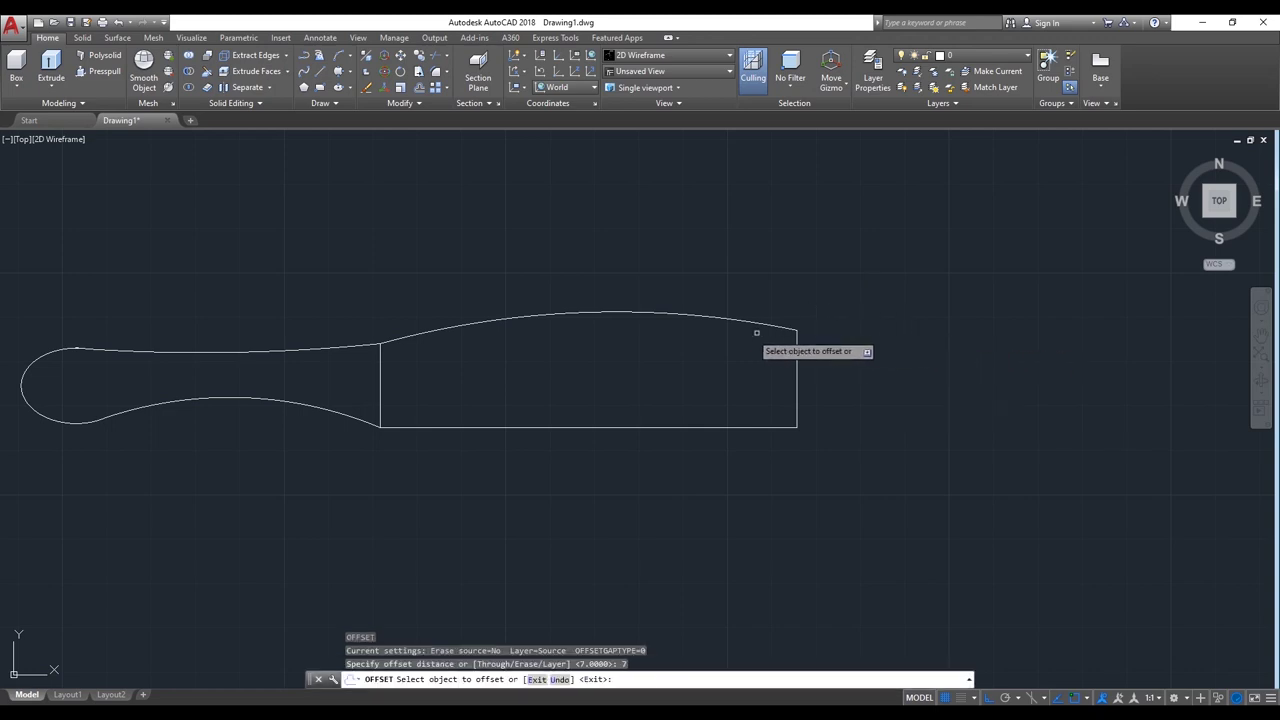
{"action": "left_click", "coordinate": [735, 321]}
{"action": "left_click", "coordinate": [728, 365]}
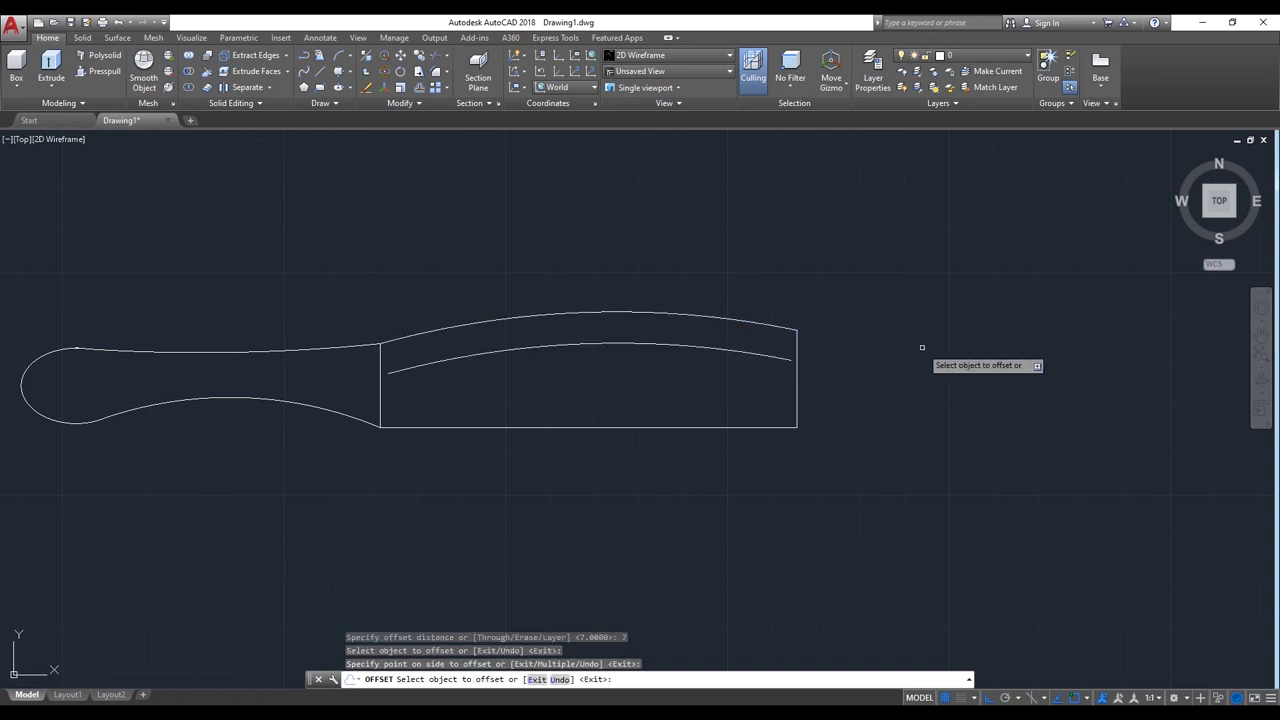
{"action": "key", "text": "Return"}
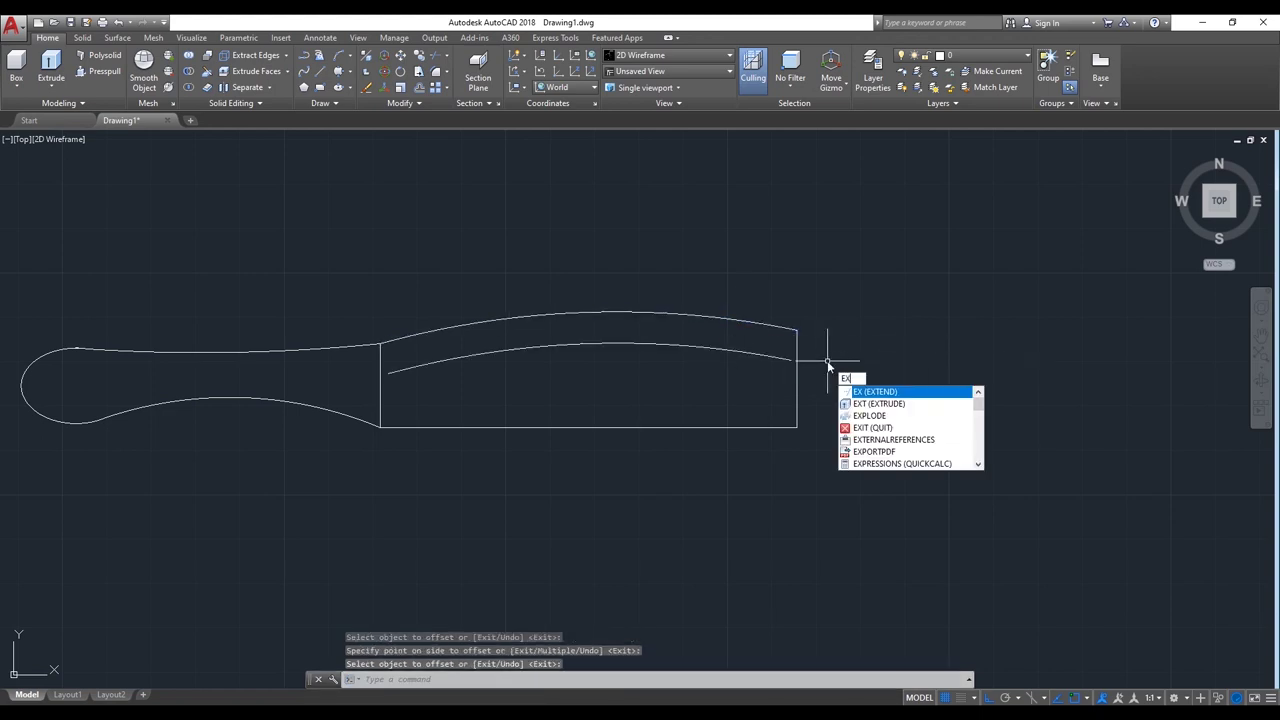
Step: Extend the new inner curve to the body's left edge
{"action": "key", "text": "Return"}
{"action": "left_click", "coordinate": [484, 362]}
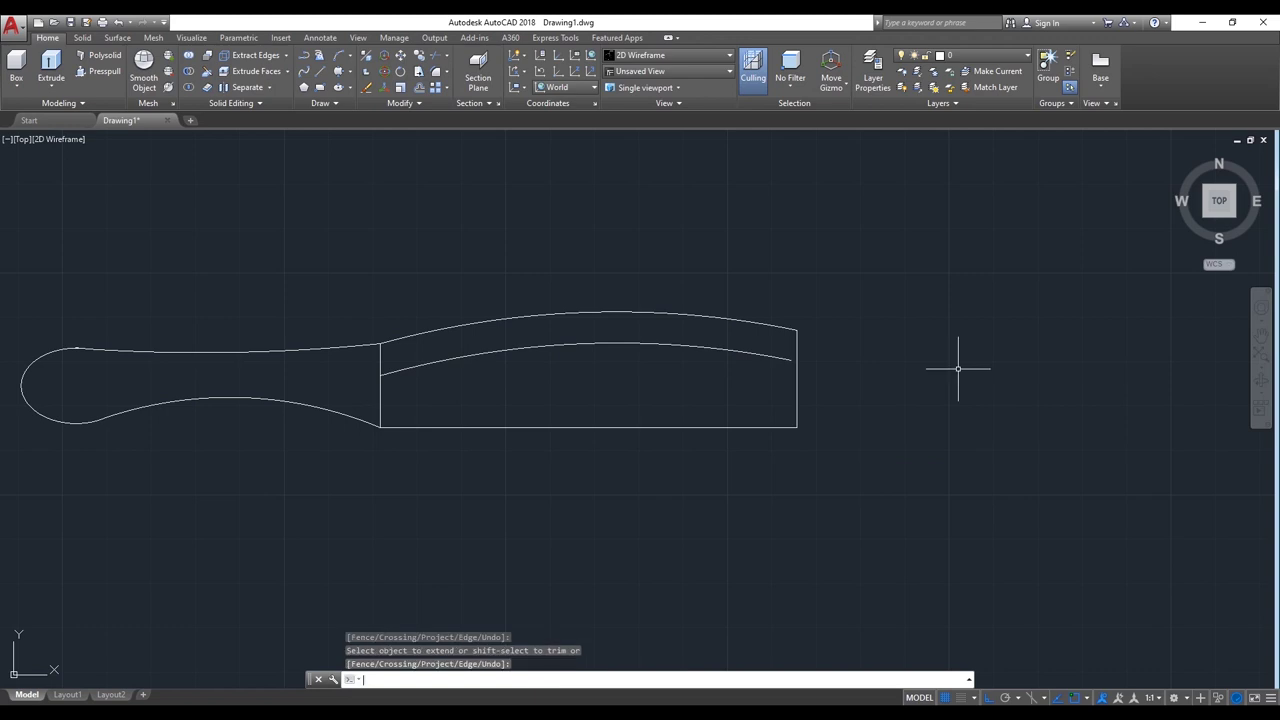
{"action": "key", "text": "Return"}
{"action": "type", "text": "p"}
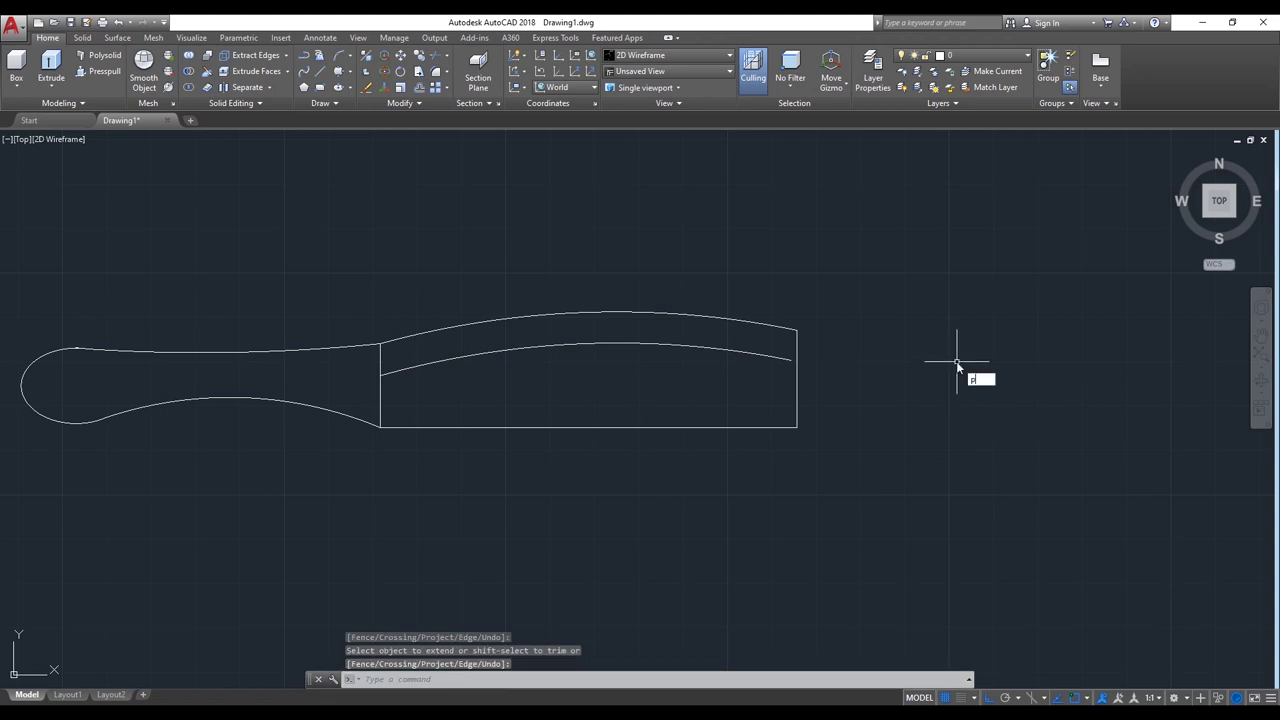
Step: Draw a polyline from the lower-left corner 89 units right, then up toward the inner curve
{"action": "type", "text": "l"}
{"action": "key", "text": "Return"}
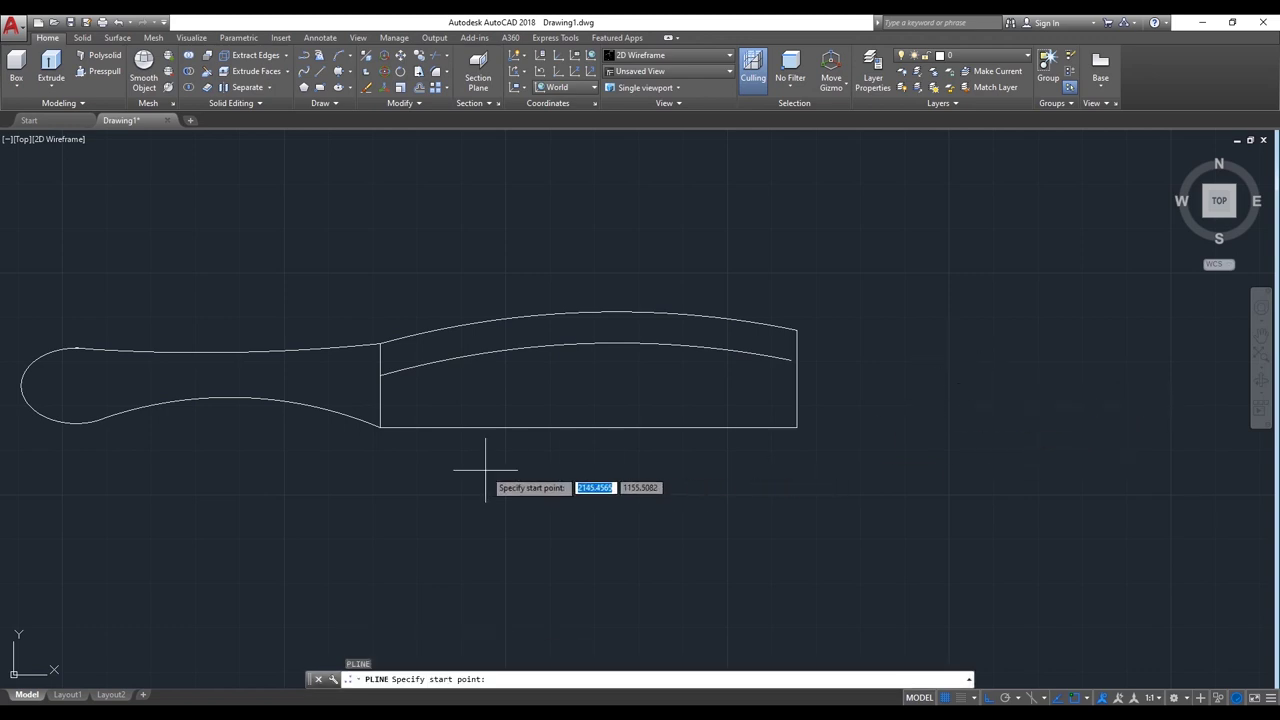
{"action": "left_click", "coordinate": [380, 428]}
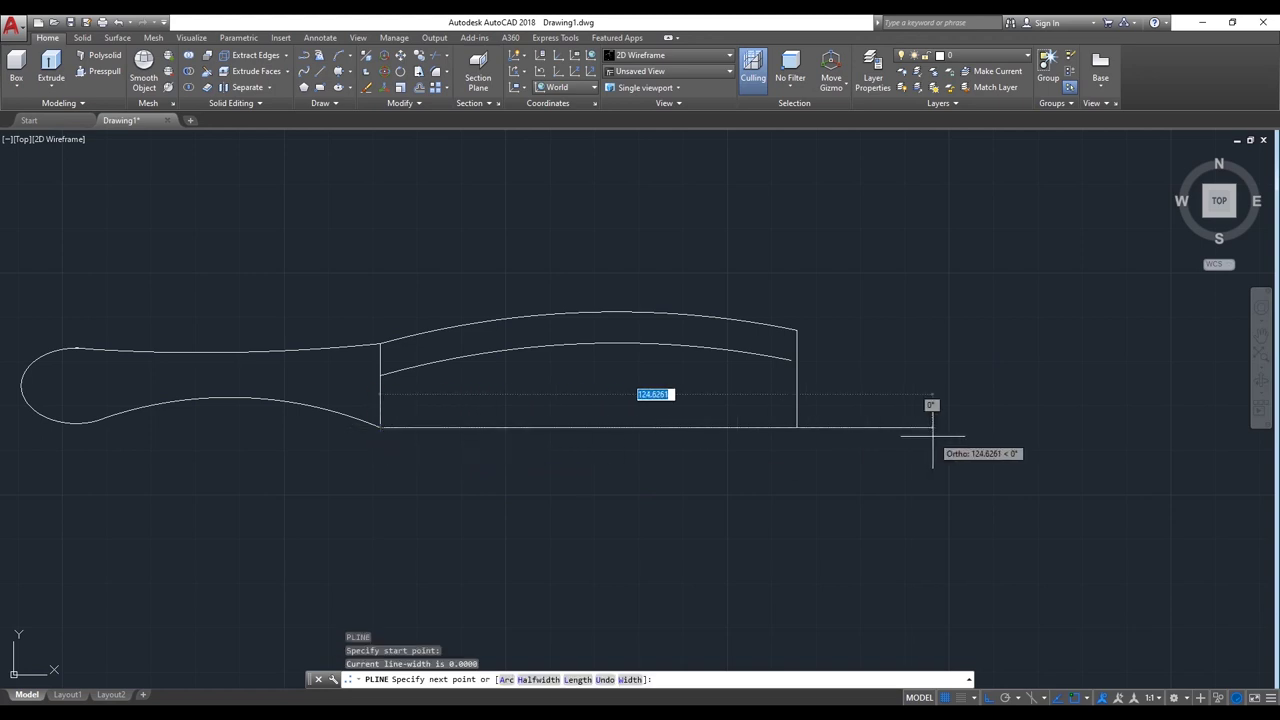
{"action": "key", "text": "BackSpace"}
{"action": "key", "text": "Return"}
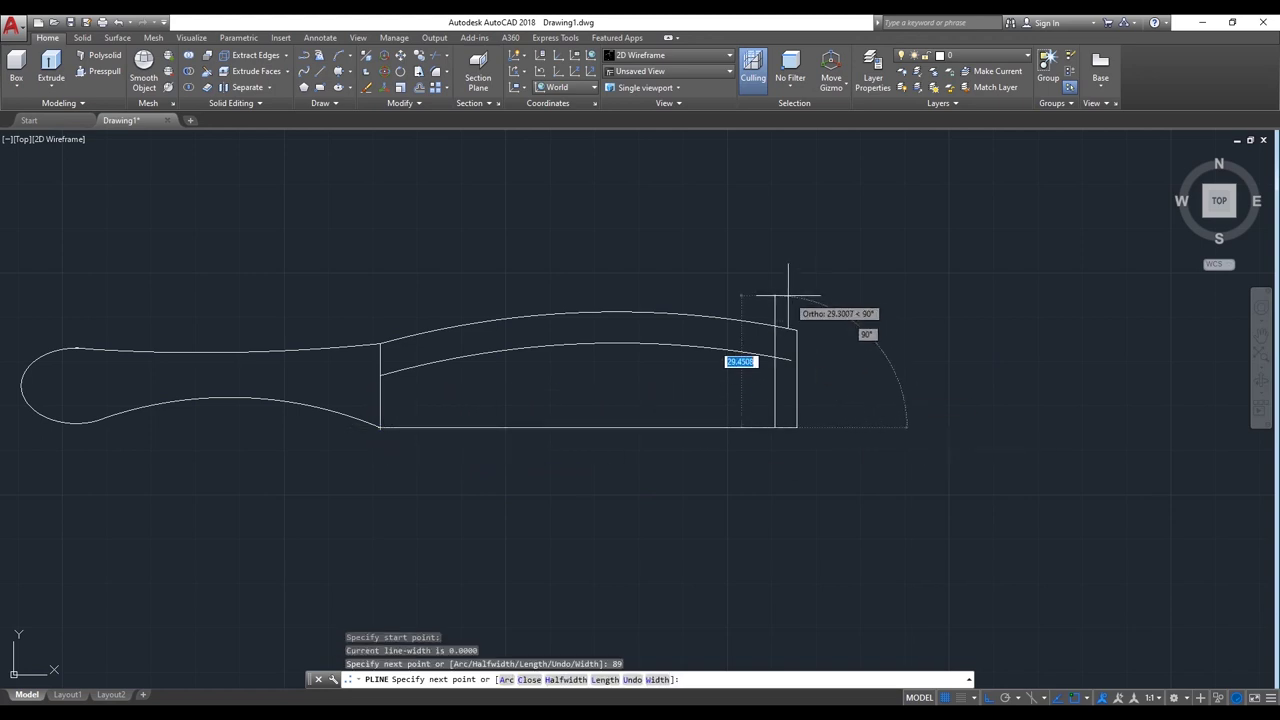
{"action": "scroll", "coordinate": [780, 390], "scroll_direction": "up", "scroll_amount": 5}
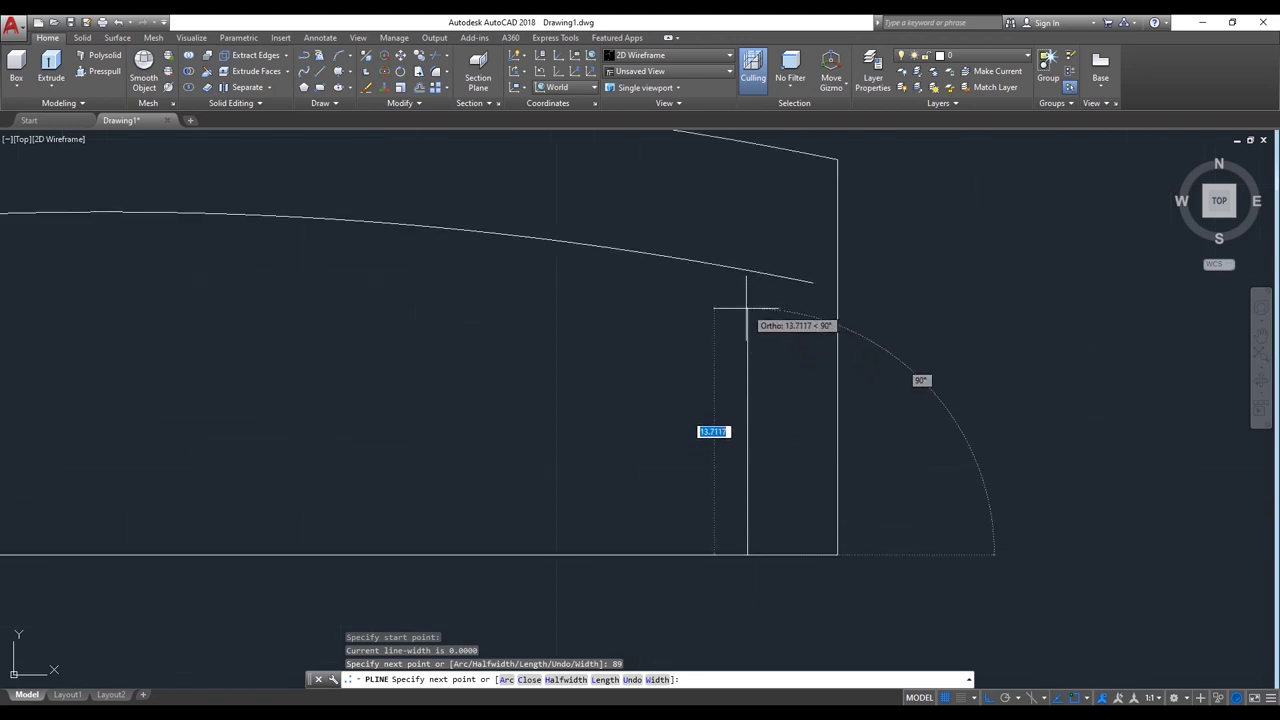
{"action": "left_click", "coordinate": [746, 308]}
{"action": "key", "text": "Return"}
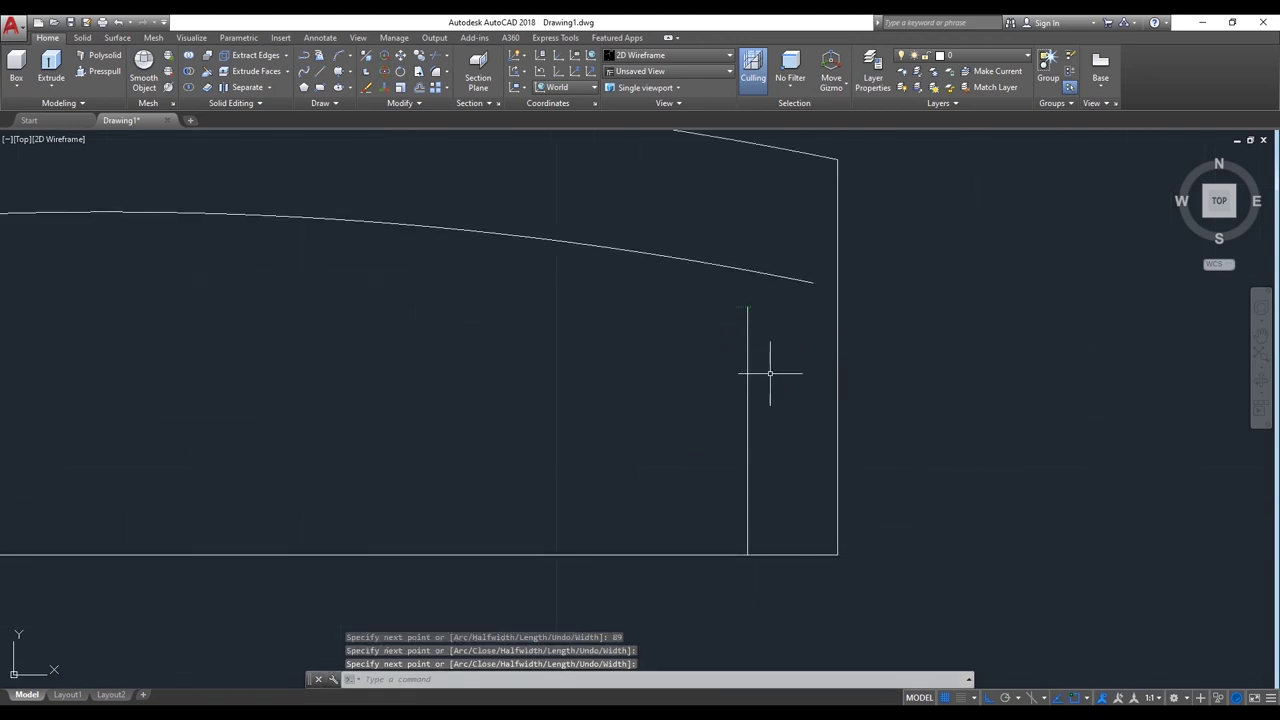
{"action": "type", "text": "EX"}
Step: Extend the vertical line to the inner curve and trim the curve's overhang beyond it
{"action": "key", "text": "Return"}
{"action": "key", "text": "Return"}
{"action": "left_click", "coordinate": [748, 340]}
{"action": "key", "text": "Return"}
{"action": "type", "text": "tr"}
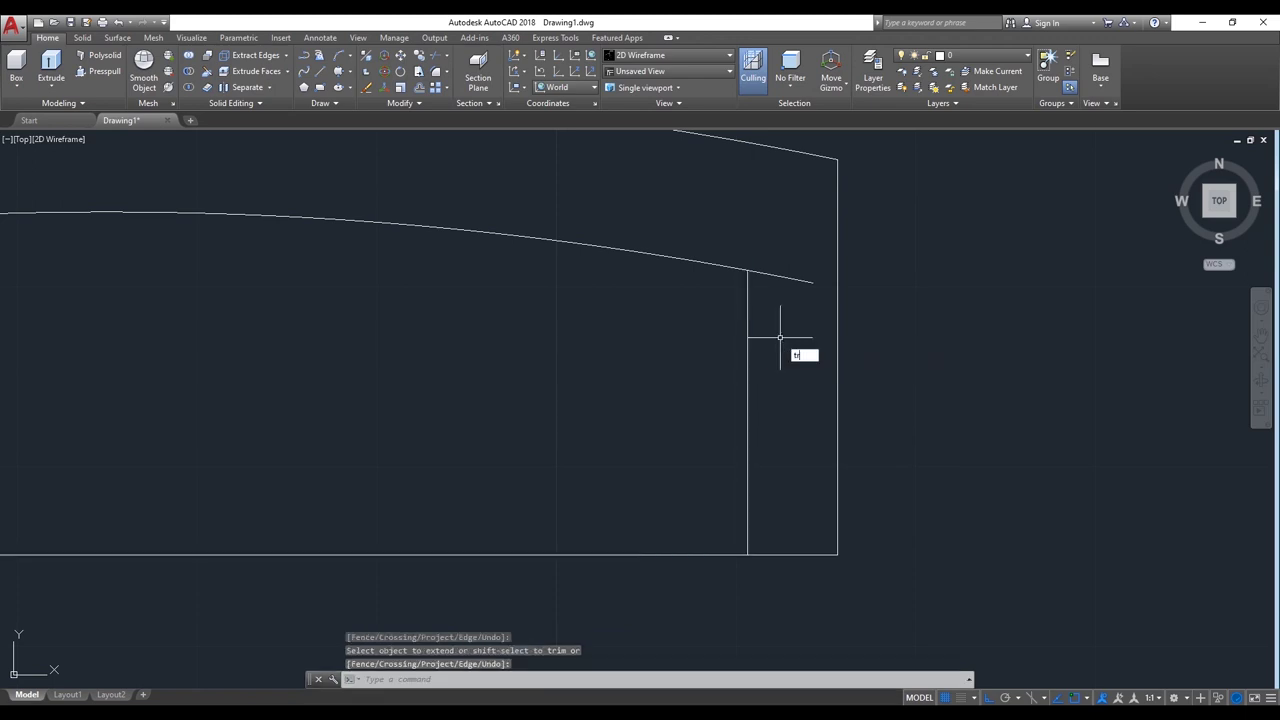
{"action": "key", "text": "Return"}
{"action": "key", "text": "Return"}
{"action": "left_click", "coordinate": [779, 277]}
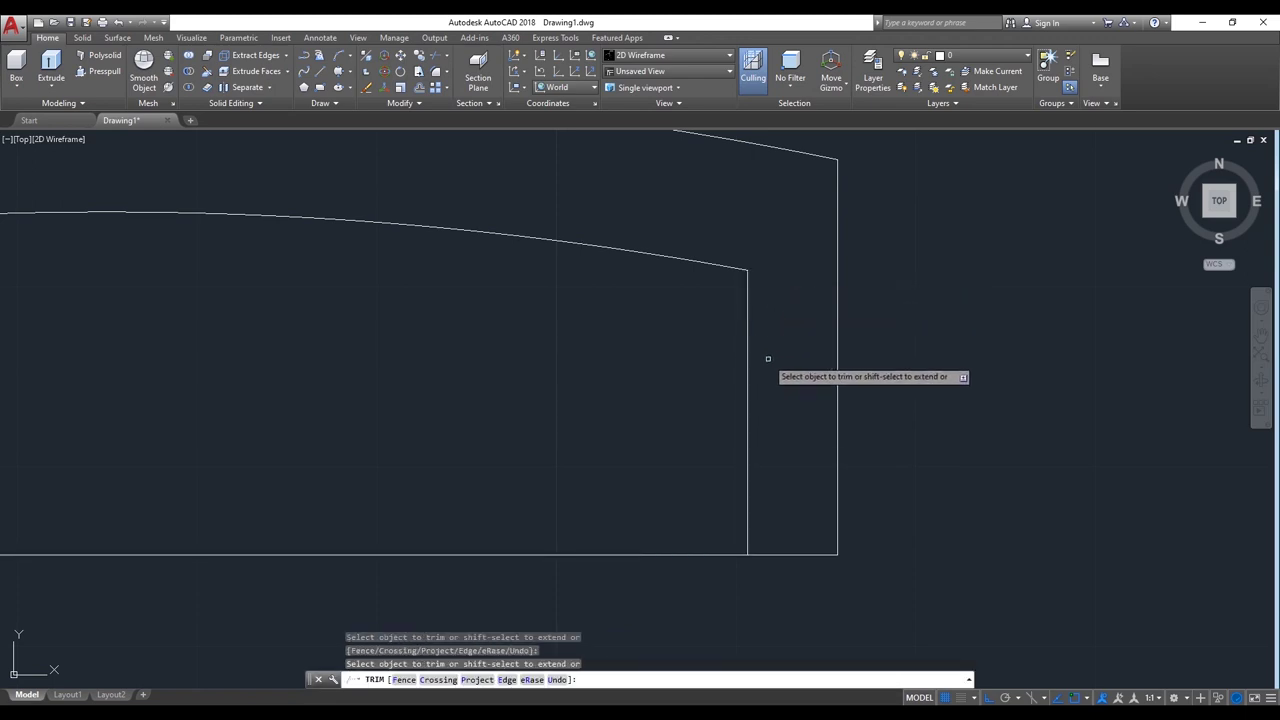
{"action": "key", "text": "Return"}
{"action": "scroll", "coordinate": [760, 357], "scroll_direction": "down", "scroll_amount": 1}
{"action": "scroll", "coordinate": [903, 464], "scroll_direction": "down", "scroll_amount": 2}
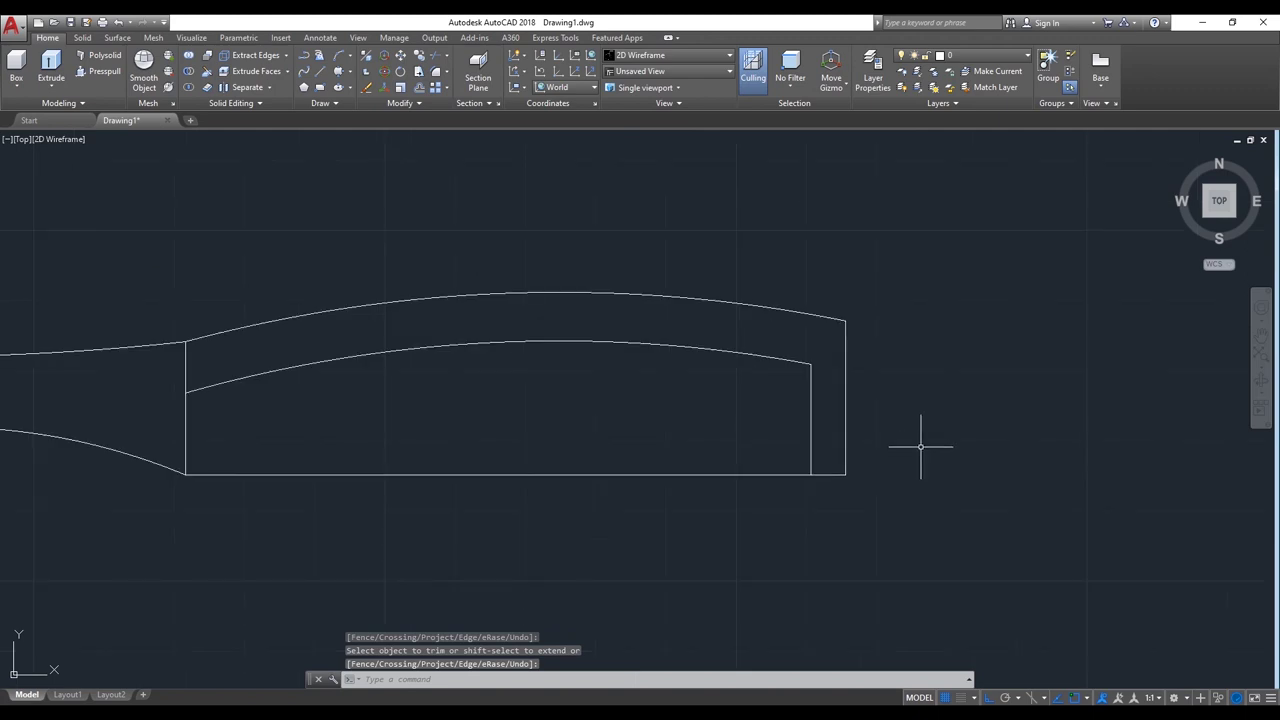
Step: Begin a fillet, choosing to set a new radius
{"action": "type", "text": "f"}
{"action": "key", "text": "Return"}
{"action": "type", "text": "r"}
{"action": "key", "text": "Return"}
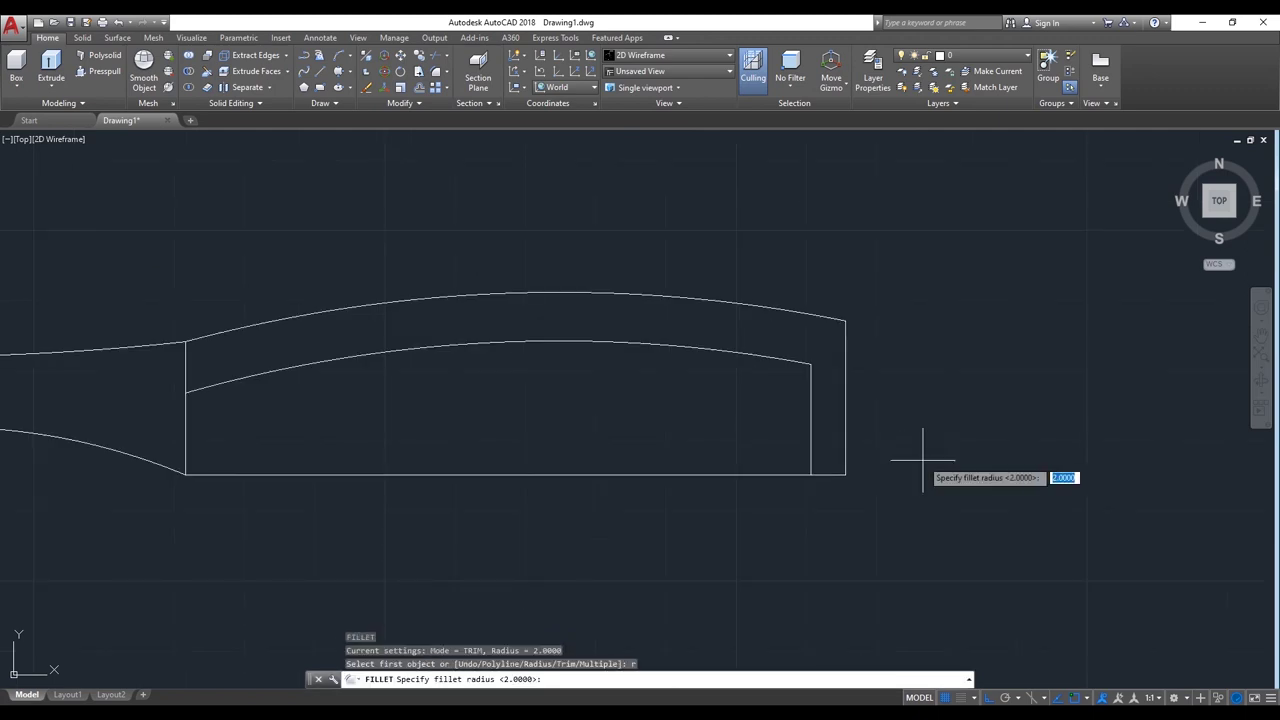
{"action": "type", "text": "10"}
Step: Set the fillet radius to 10 and try rounding the top arc with the right edge
{"action": "key", "text": "Return"}
{"action": "left_click", "coordinate": [830, 317]}
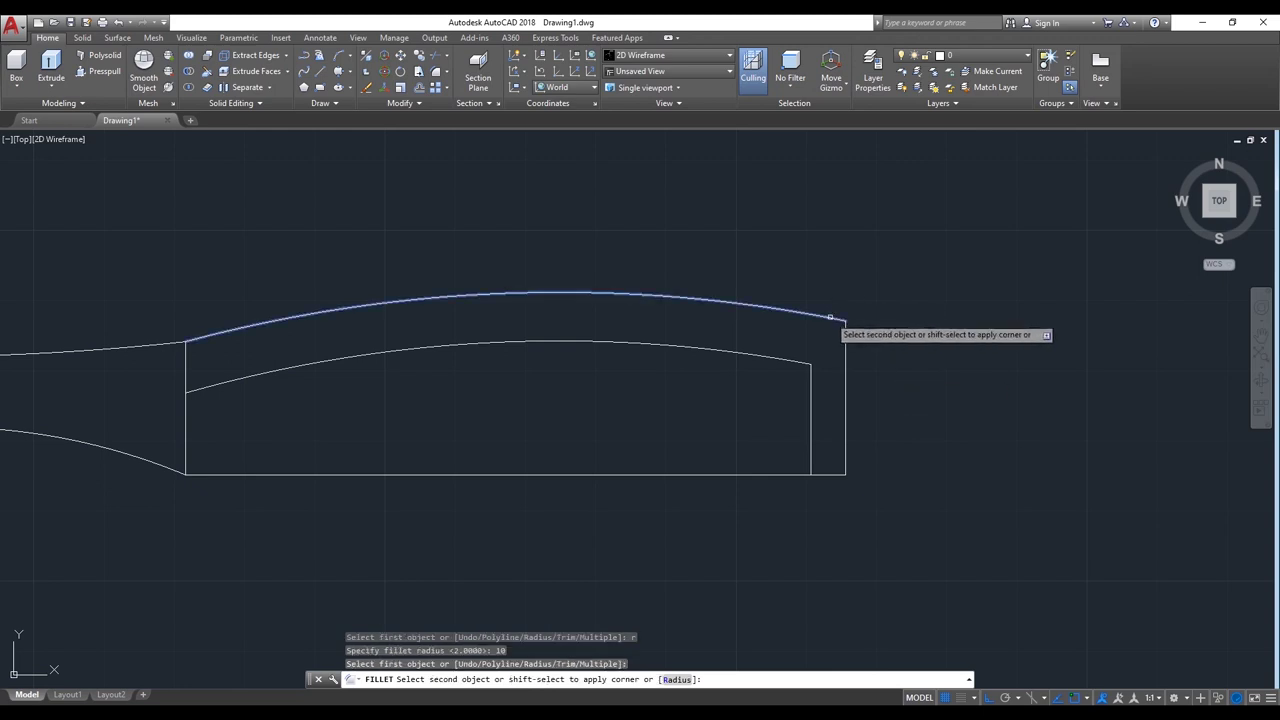
{"action": "left_click", "coordinate": [845, 338]}
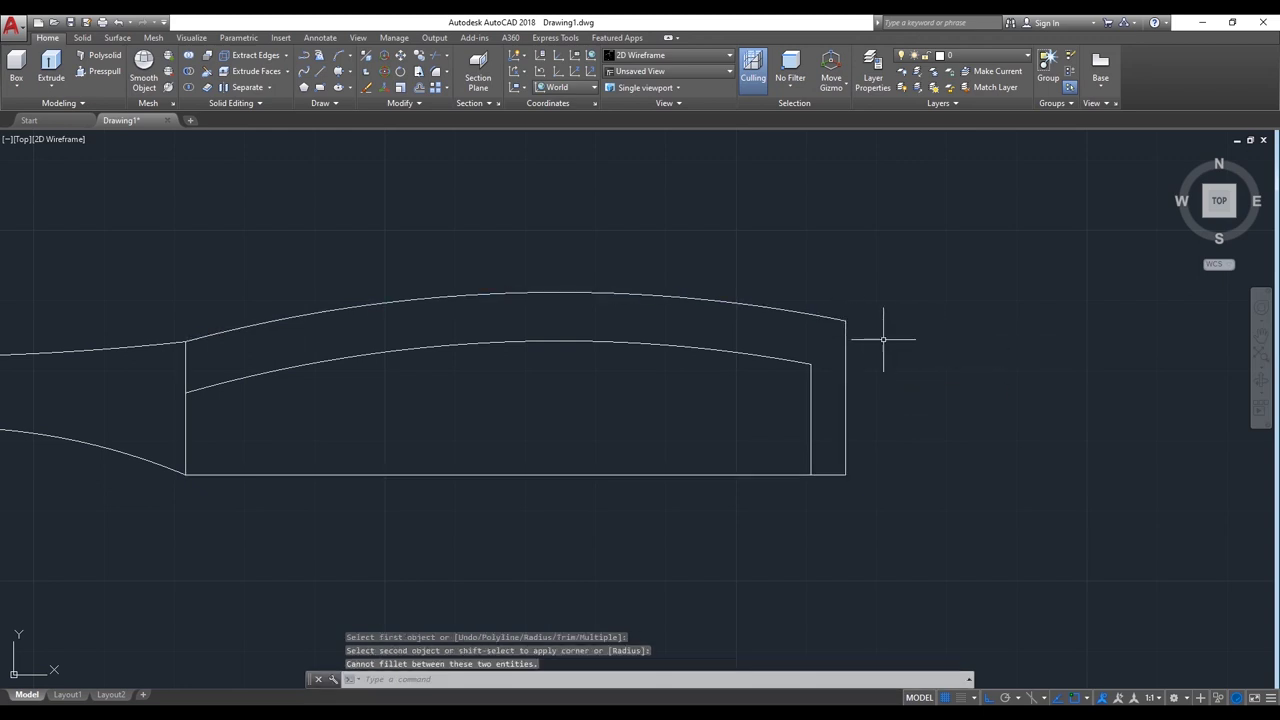
{"action": "type", "text": "J"}
Step: Join the top arc and the right vertical edge into one polyline
{"action": "key", "text": "Return"}
{"action": "left_click", "coordinate": [838, 320]}
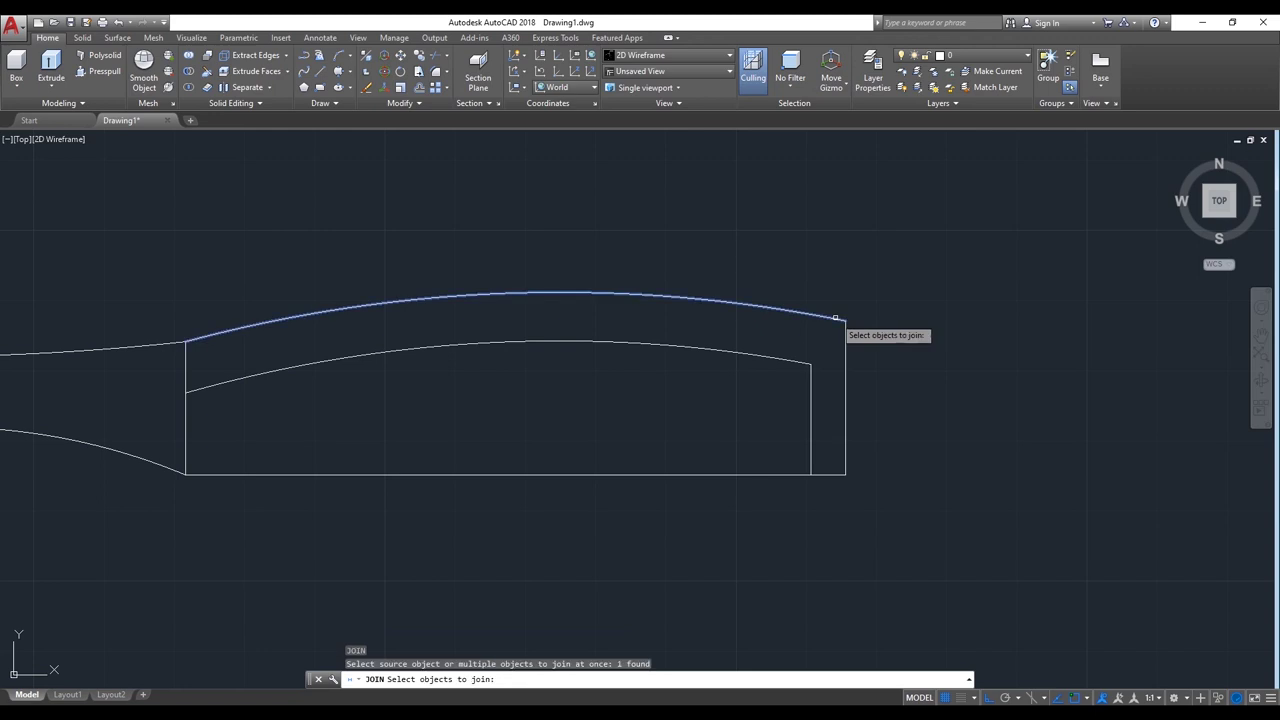
{"action": "left_click", "coordinate": [845, 338]}
{"action": "key", "text": "Return"}
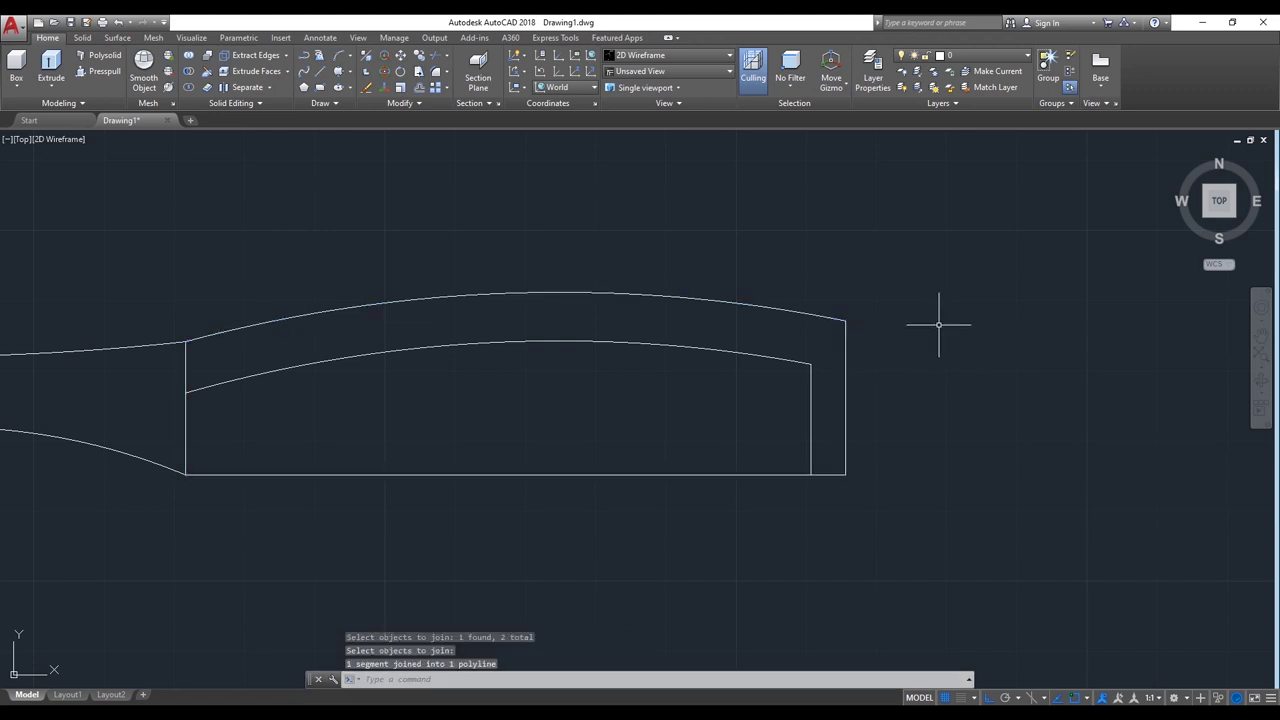
Step: Round the top-right corner between the arc and right edge with a radius-10 fillet
{"action": "type", "text": "f"}
{"action": "key", "text": "Return"}
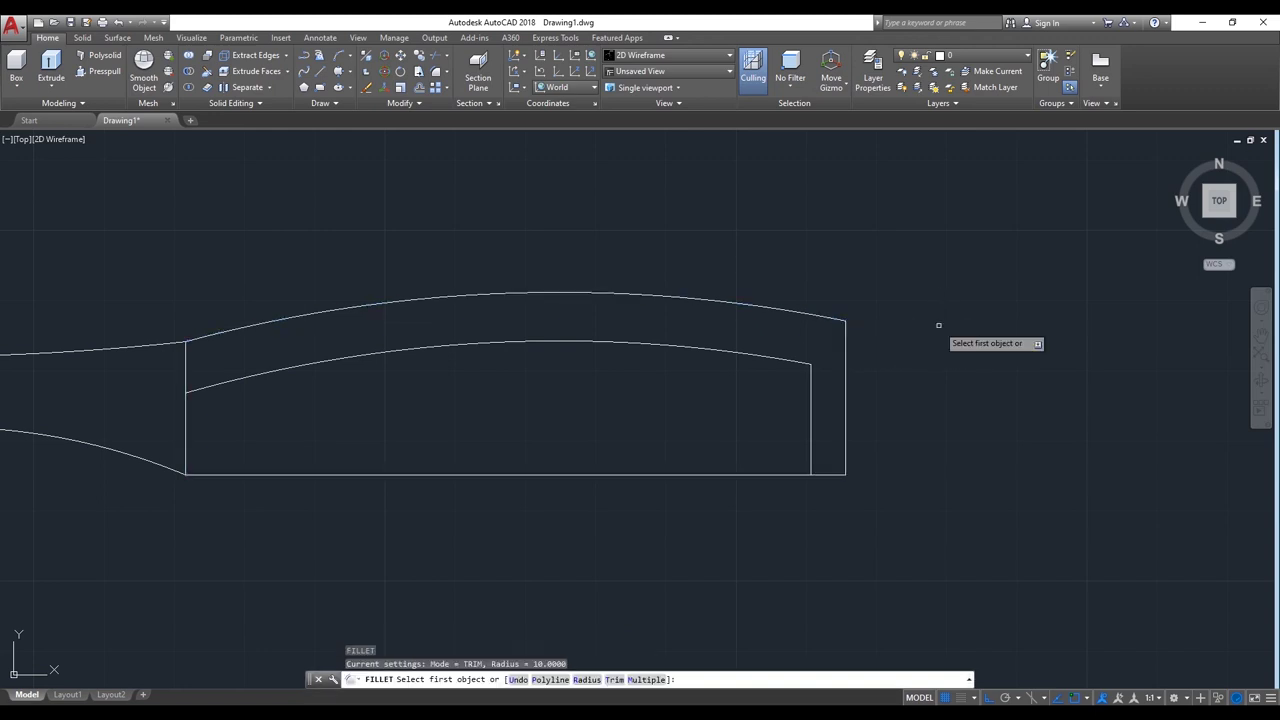
{"action": "type", "text": "r"}
{"action": "key", "text": "Return"}
{"action": "type", "text": "10"}
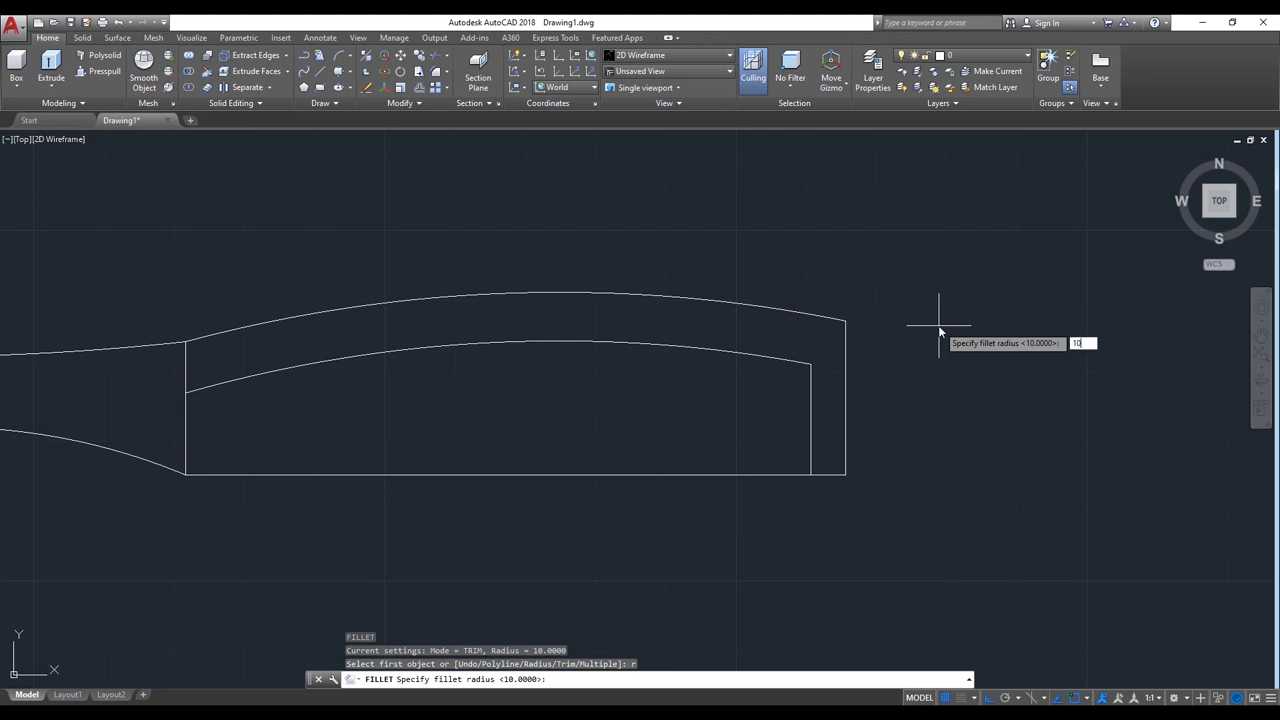
{"action": "key", "text": "Return"}
{"action": "left_click", "coordinate": [838, 321]}
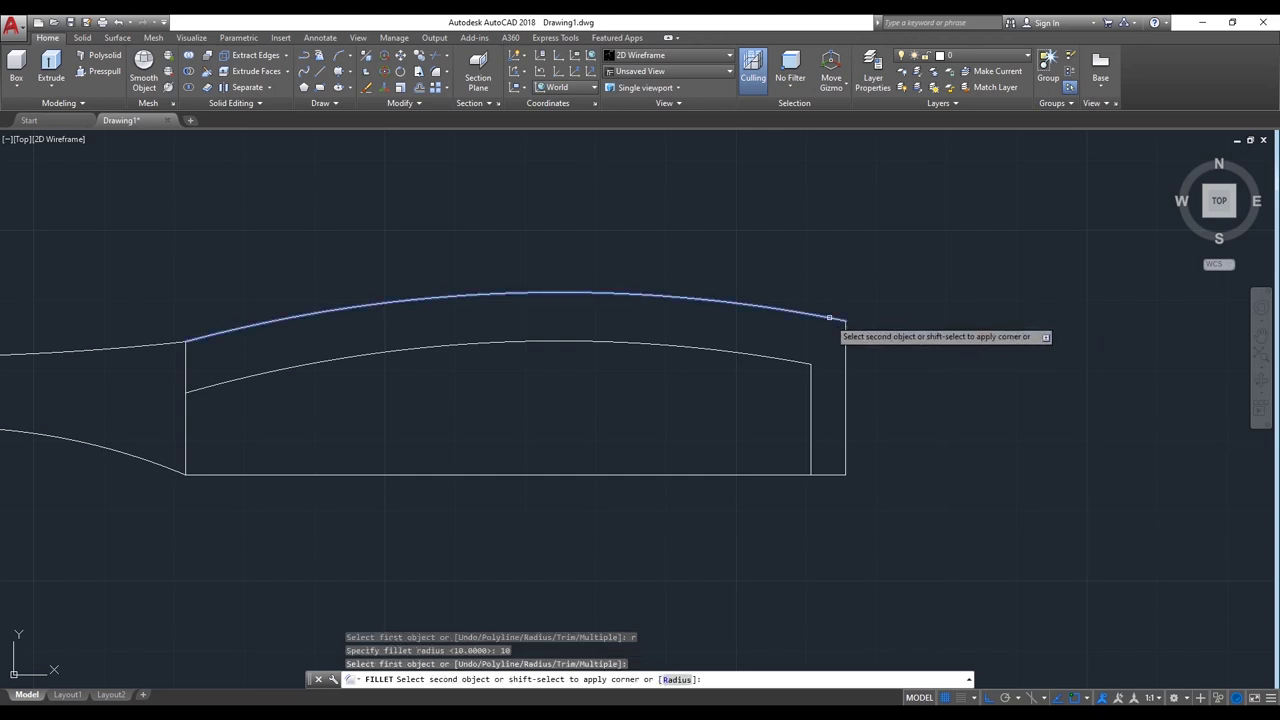
{"action": "left_click", "coordinate": [846, 345]}
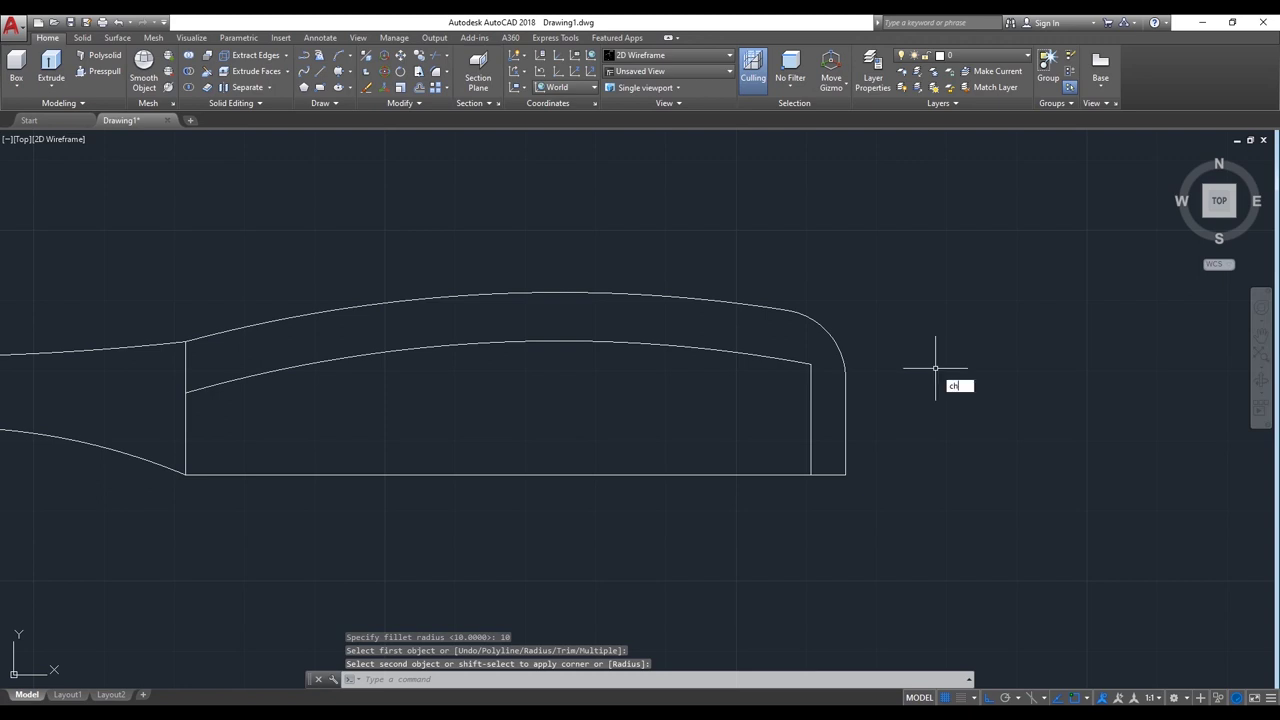
Step: Chamfer the right and bottom edges using distances picked on screen, tapering the right end
{"action": "type", "text": "a"}
{"action": "left_click", "coordinate": [1008, 400]}
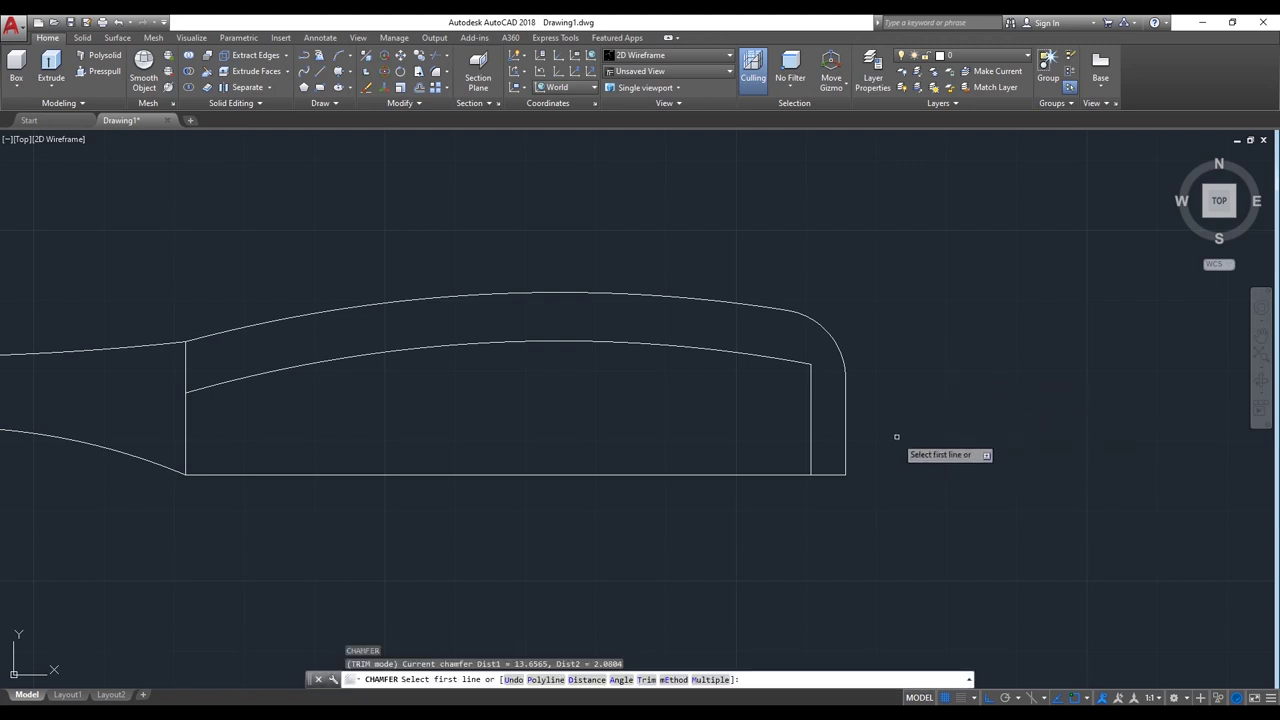
{"action": "type", "text": "d"}
{"action": "key", "text": "Return"}
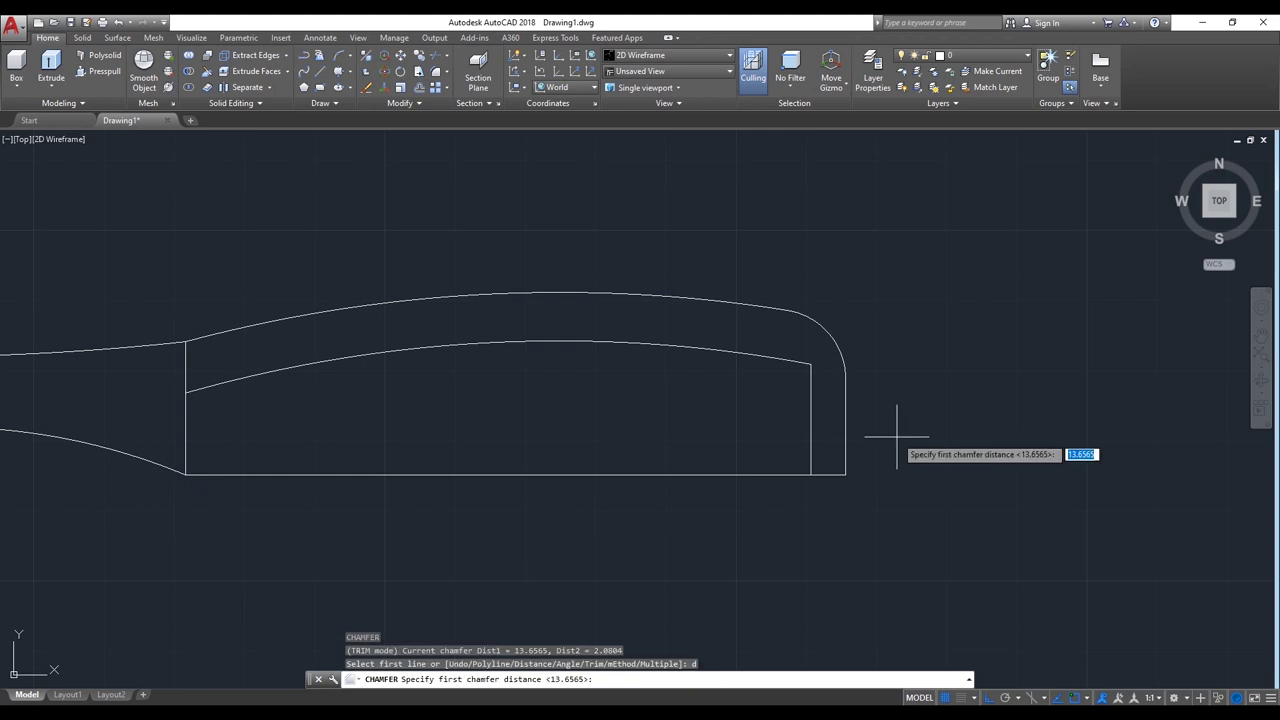
{"action": "left_click", "coordinate": [846, 474]}
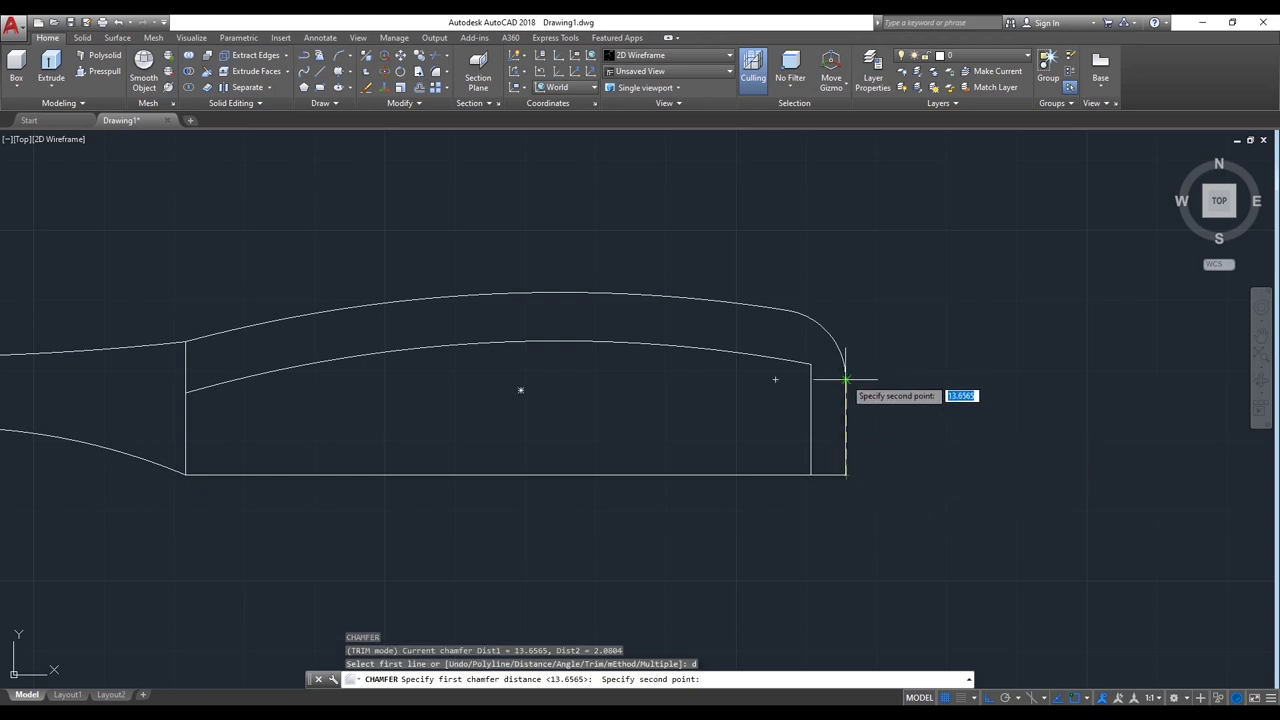
{"action": "left_click", "coordinate": [846, 379]}
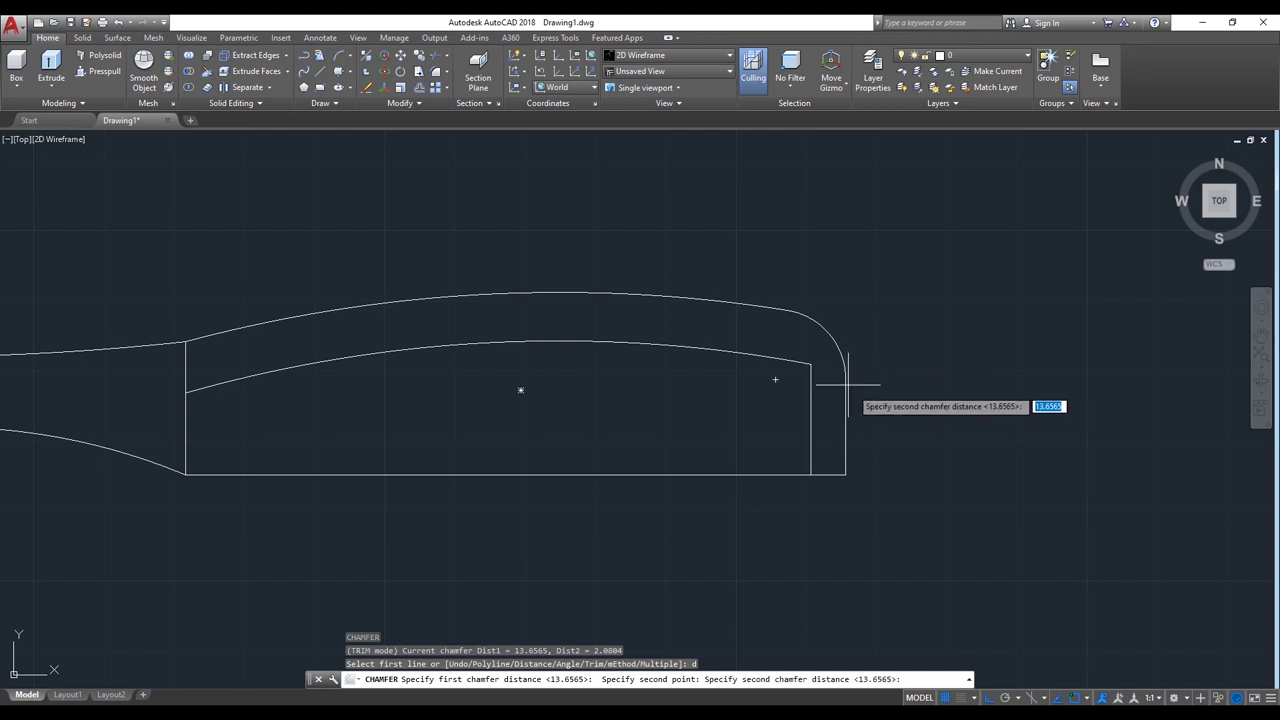
{"action": "scroll", "coordinate": [840, 474], "scroll_direction": "up", "scroll_amount": 2}
{"action": "scroll", "coordinate": [838, 478], "scroll_direction": "up", "scroll_amount": 5}
{"action": "left_click", "coordinate": [820, 423]}
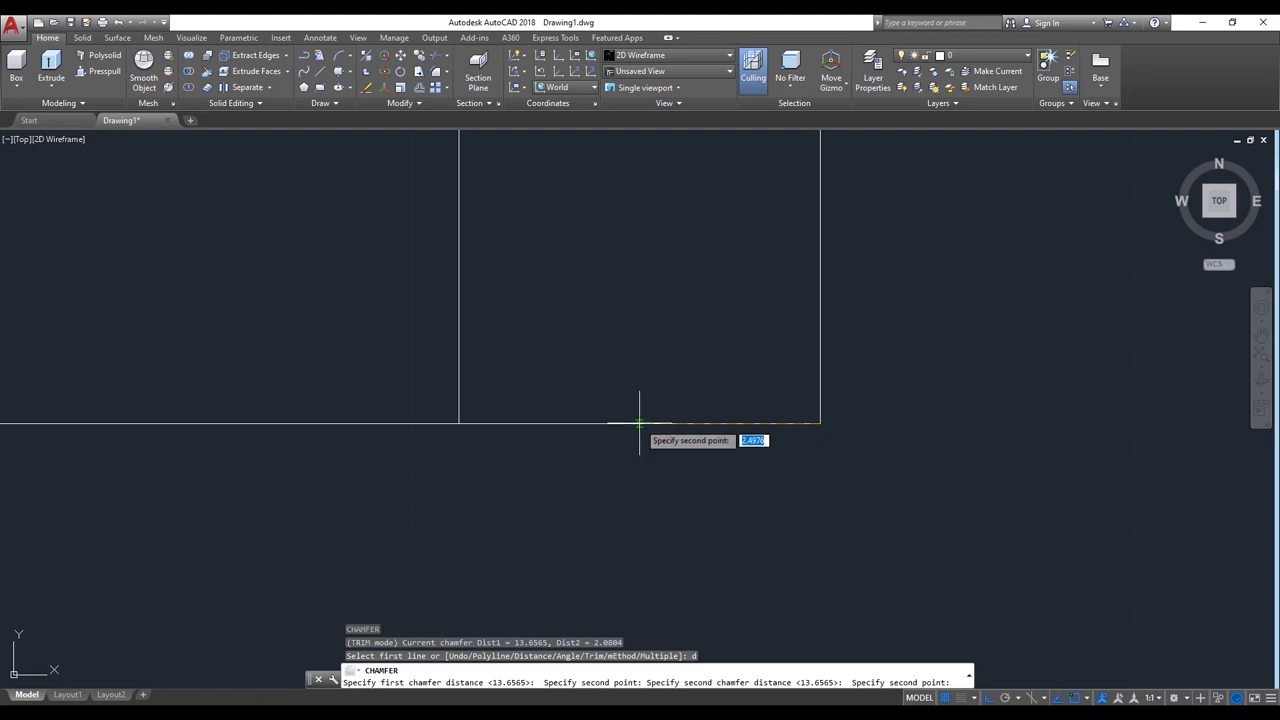
{"action": "left_click", "coordinate": [640, 423]}
{"action": "scroll", "coordinate": [620, 468], "scroll_direction": "down", "scroll_amount": 3}
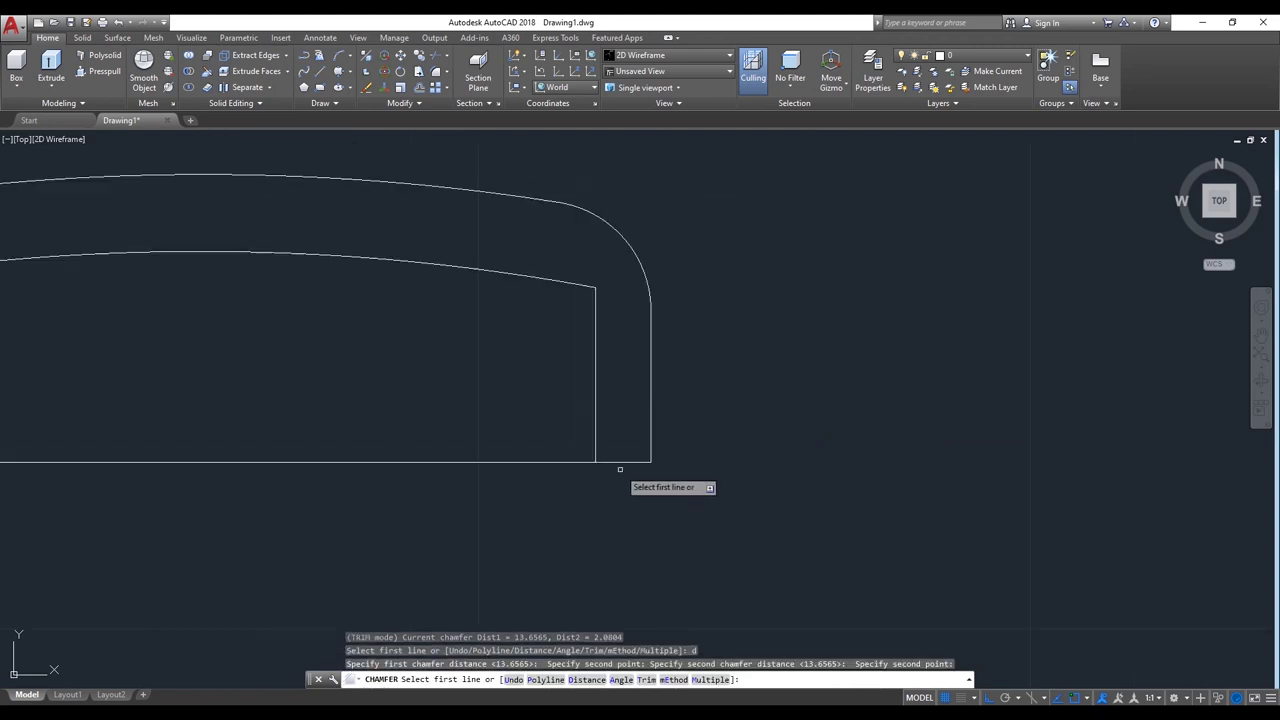
{"action": "left_click", "coordinate": [650, 410]}
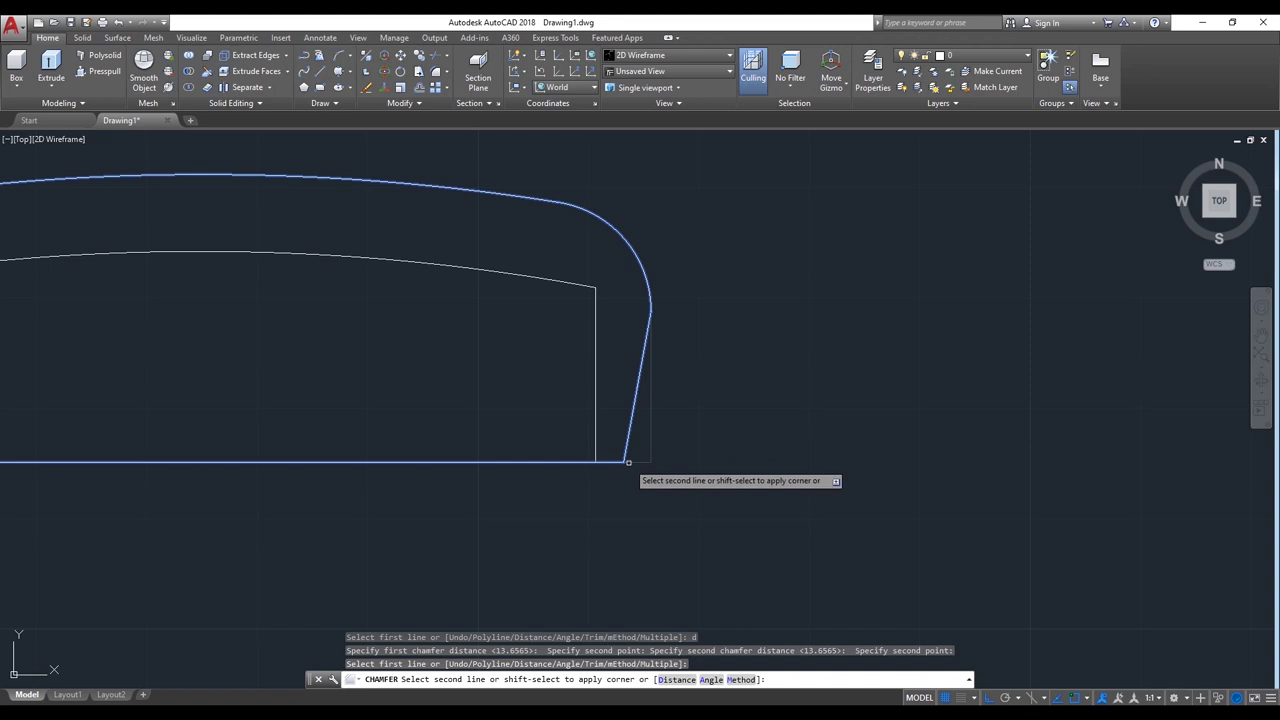
{"action": "left_click", "coordinate": [625, 462]}
Step: Round the bottom-right corner between the bottom and slanted edges with a radius-2 fillet
{"action": "key", "text": "Return"}
{"action": "type", "text": "r"}
{"action": "key", "text": "Return"}
{"action": "type", "text": "2"}
{"action": "key", "text": "Return"}
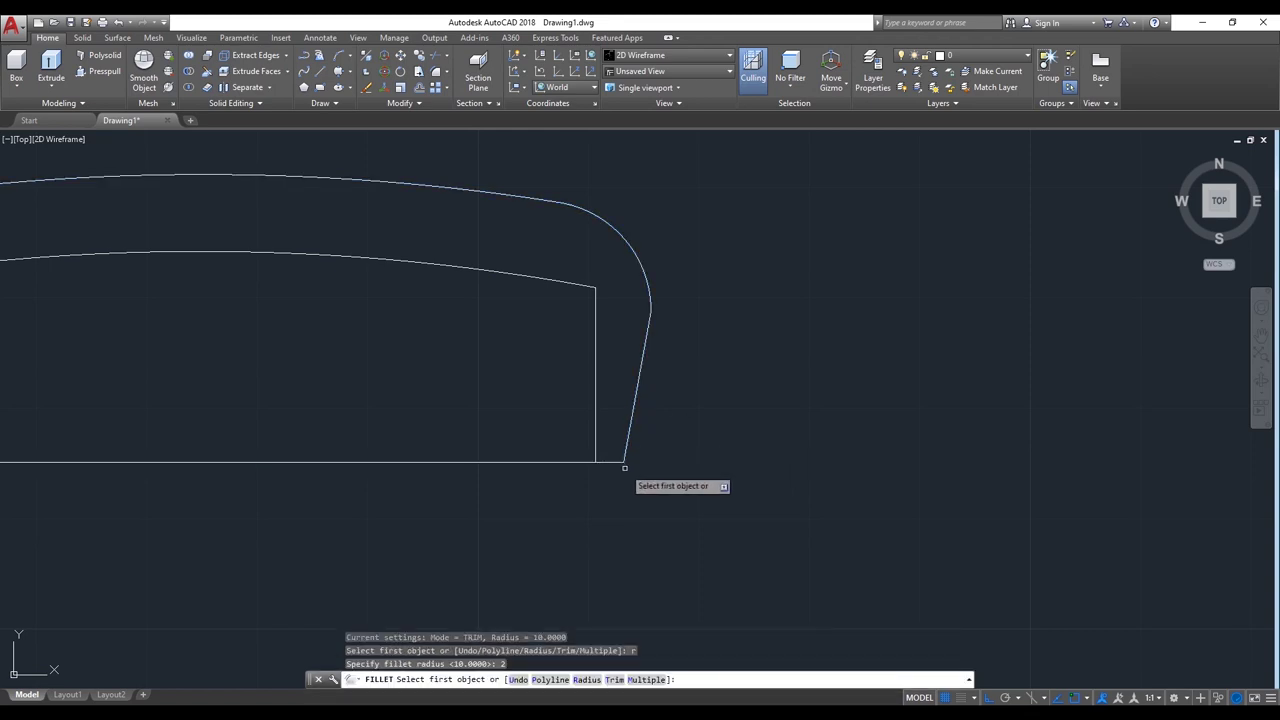
{"action": "left_click", "coordinate": [617, 461]}
{"action": "left_click", "coordinate": [627, 454]}
{"action": "scroll", "coordinate": [885, 378], "scroll_direction": "down", "scroll_amount": 3}
{"action": "scroll", "coordinate": [897, 373], "scroll_direction": "down", "scroll_amount": 2}
{"action": "scroll", "coordinate": [901, 370], "scroll_direction": "up", "scroll_amount": 2}
{"action": "mouse_move", "coordinate": [766, 449]}
{"action": "middle_mouse_down"}
{"action": "mouse_move", "coordinate": [808, 494]}
{"action": "mouse_move", "coordinate": [1008, 486]}
{"action": "middle_mouse_up"}
{"action": "scroll", "coordinate": [1008, 486], "scroll_direction": "down", "scroll_amount": 2}
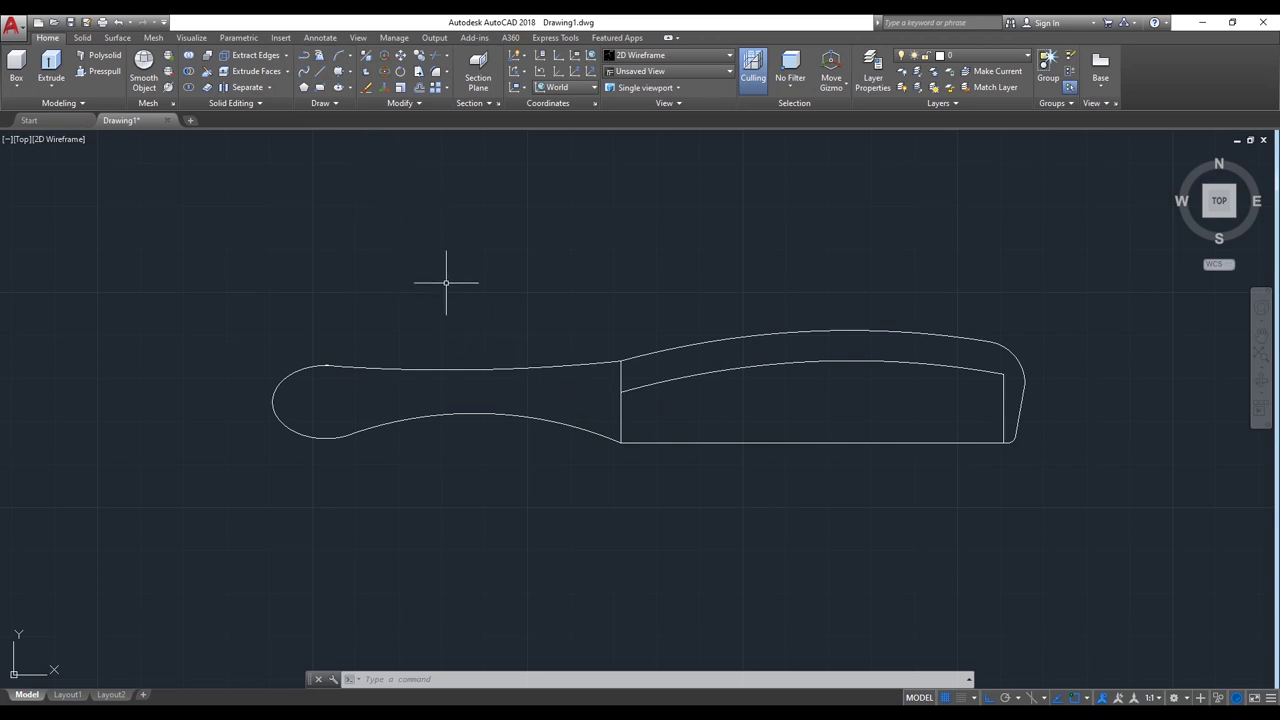
Step: Draw a 1 by 19 rectangle (@1,19) from a corner picked below the comb
{"action": "type", "text": "rec"}
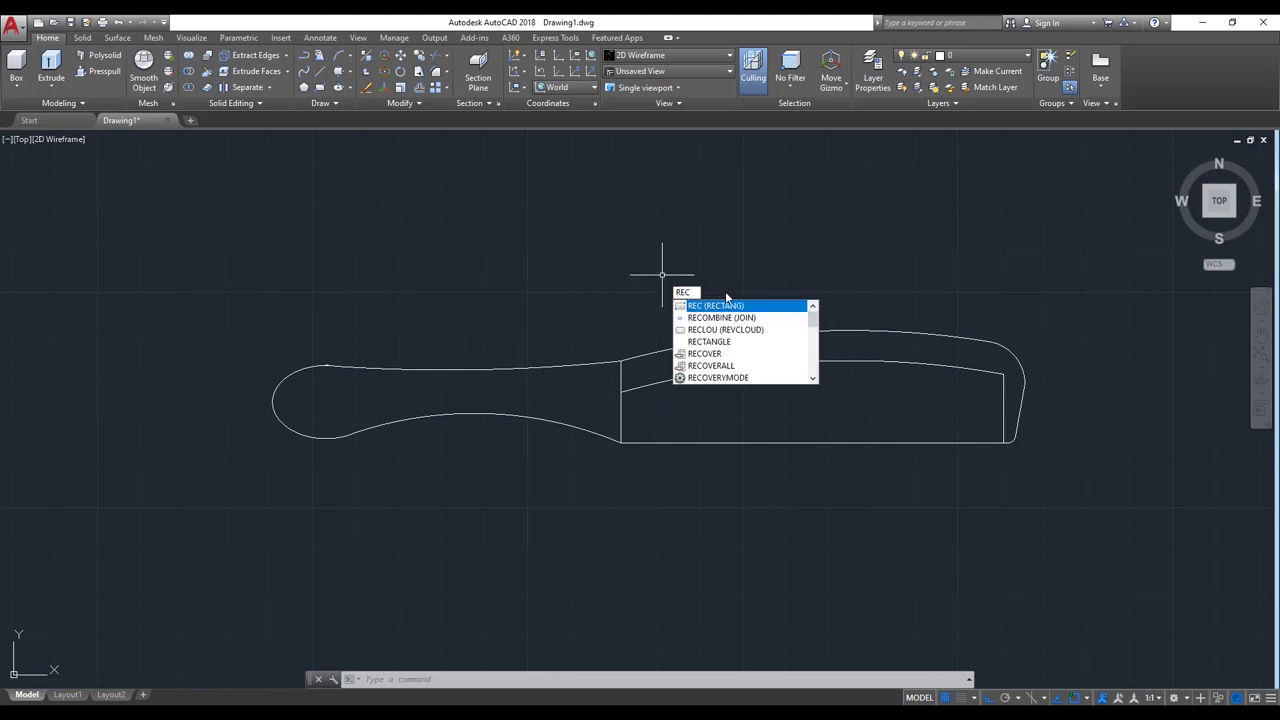
{"action": "left_click", "coordinate": [706, 306]}
{"action": "scroll", "coordinate": [673, 278], "scroll_direction": "down", "scroll_amount": 2}
{"action": "scroll", "coordinate": [690, 389], "scroll_direction": "up", "scroll_amount": 2}
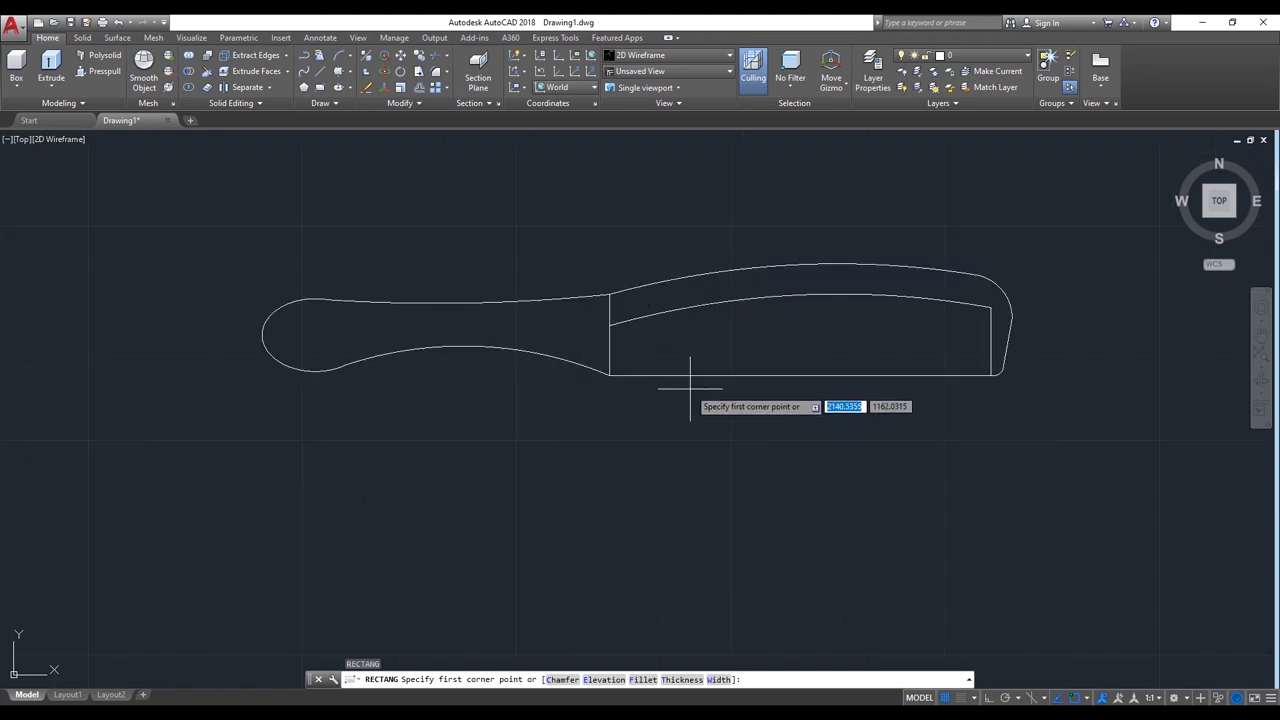
{"action": "left_click", "coordinate": [653, 557]}
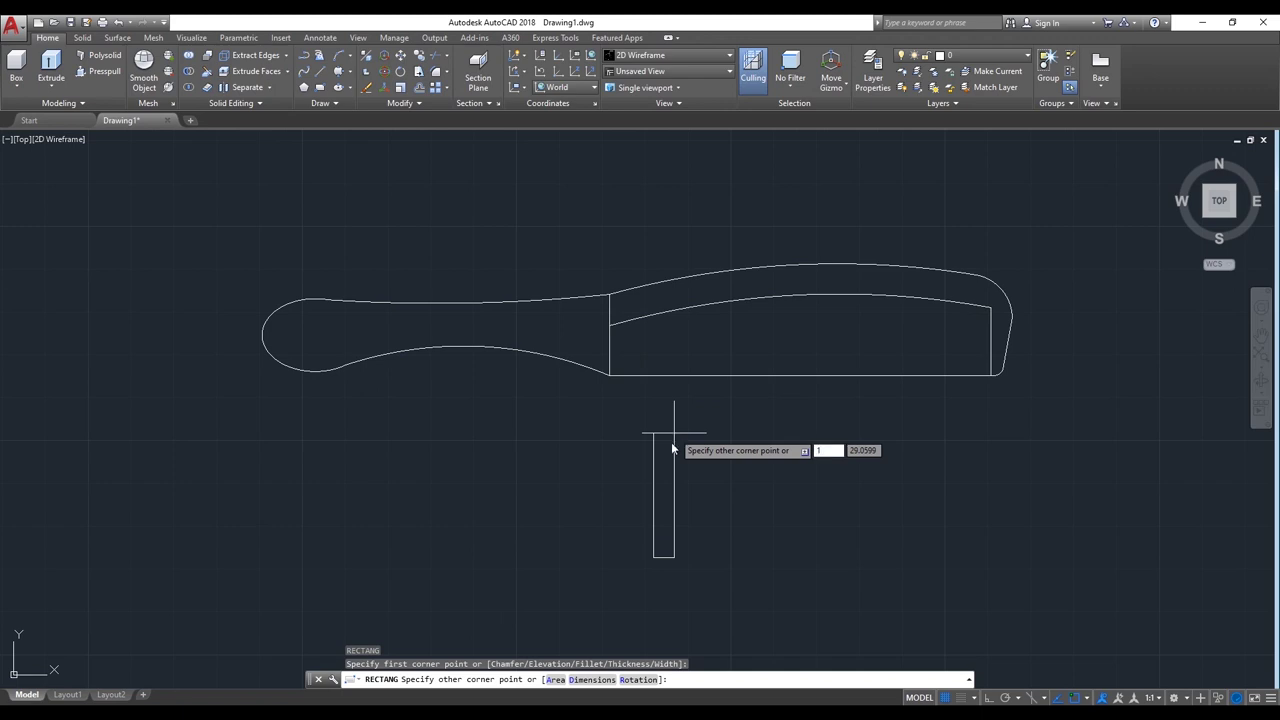
{"action": "key", "text": "Tab"}
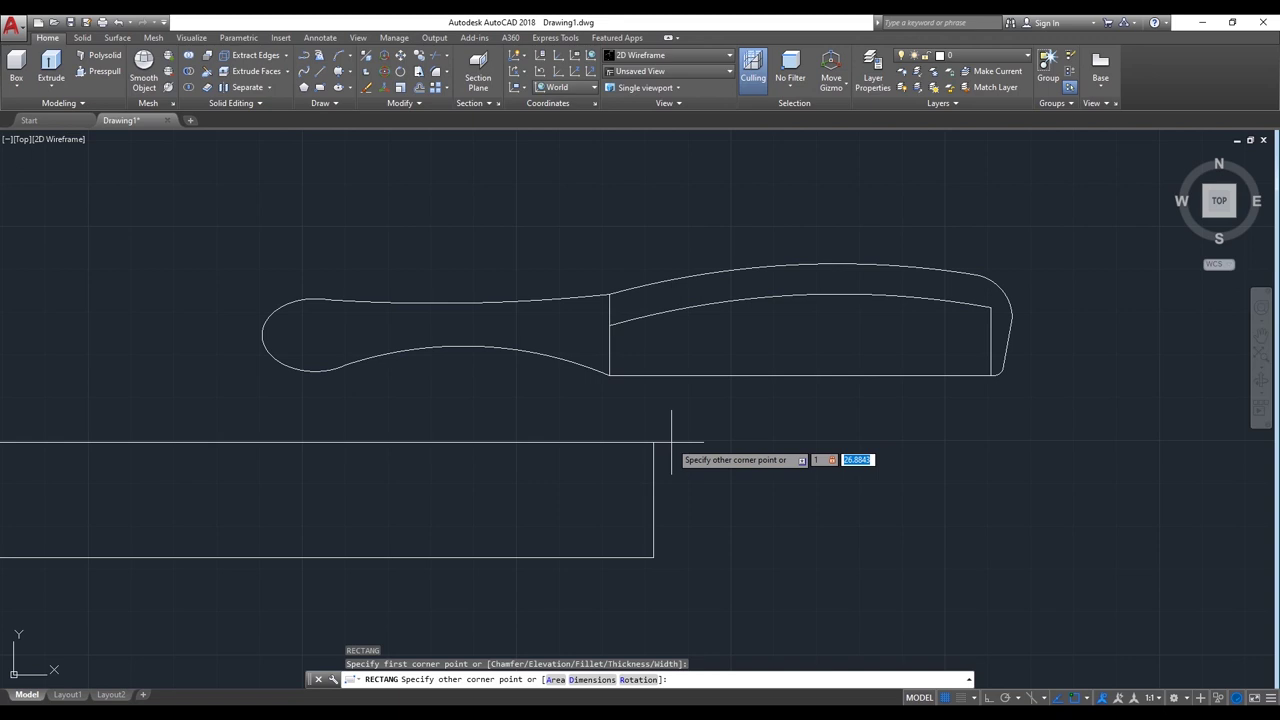
{"action": "type", "text": "1"}
{"action": "type", "text": "9"}
{"action": "key", "text": "Return"}
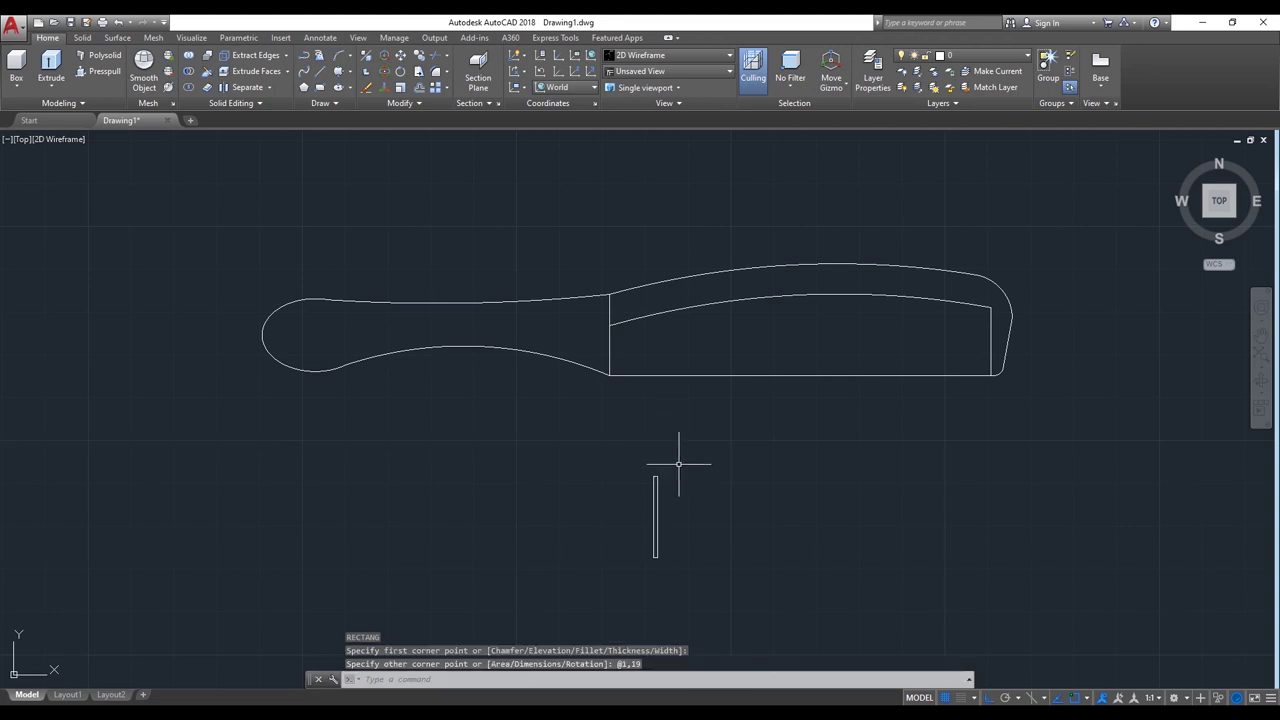
{"action": "scroll", "coordinate": [655, 571], "scroll_direction": "up", "scroll_amount": 3}
{"action": "scroll", "coordinate": [669, 552], "scroll_direction": "up", "scroll_amount": 2}
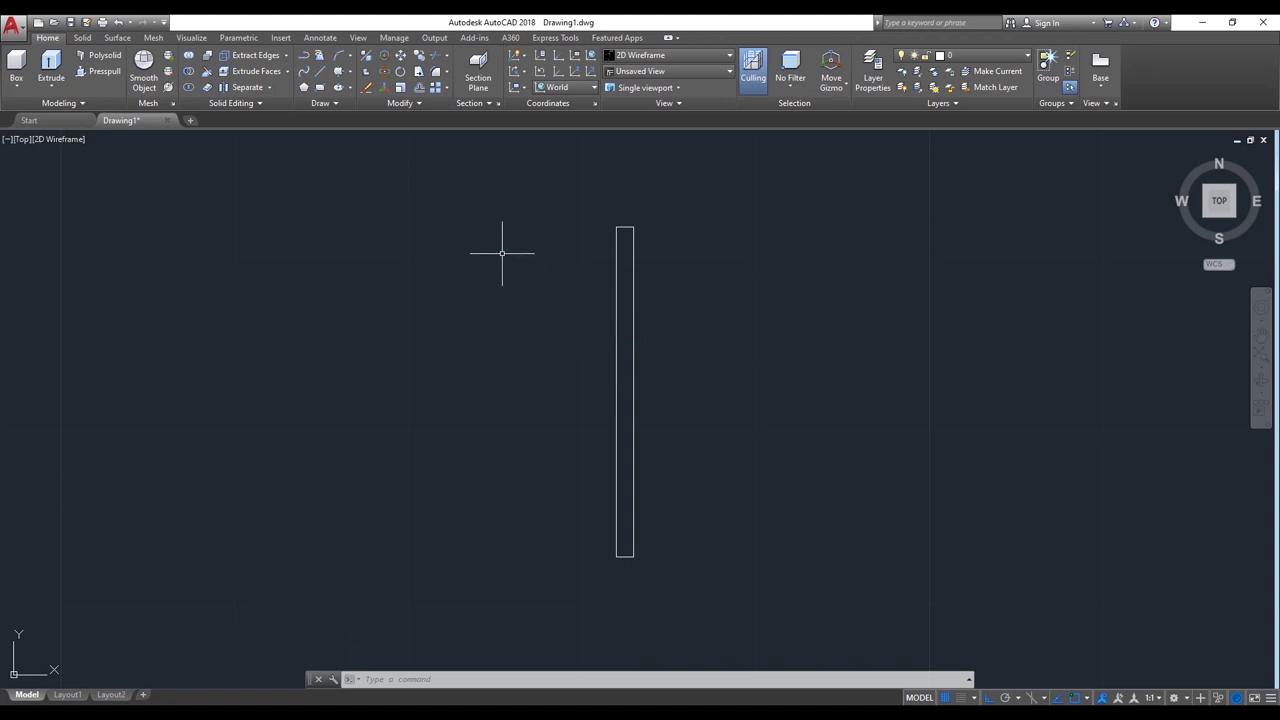
Step: Draw a shallow 3-point arc from the rectangle's top corner down to its bottom
{"action": "left_click", "coordinate": [338, 57]}
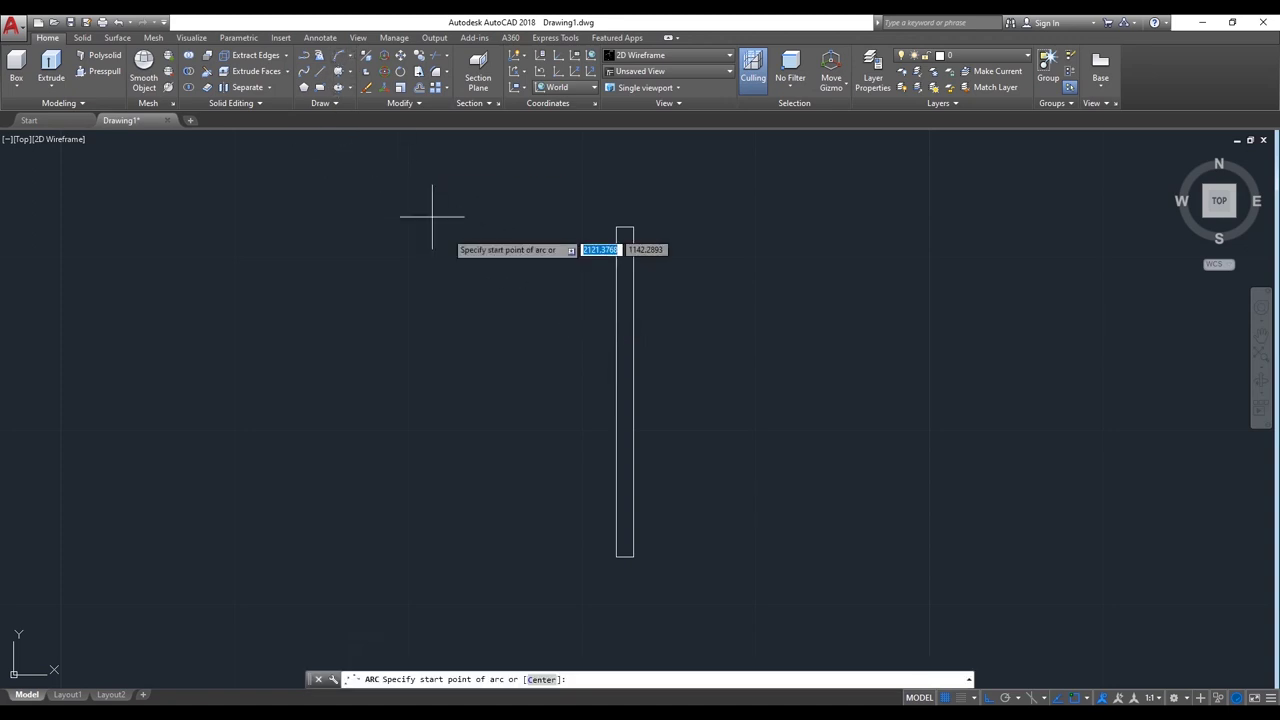
{"action": "left_click", "coordinate": [633, 227]}
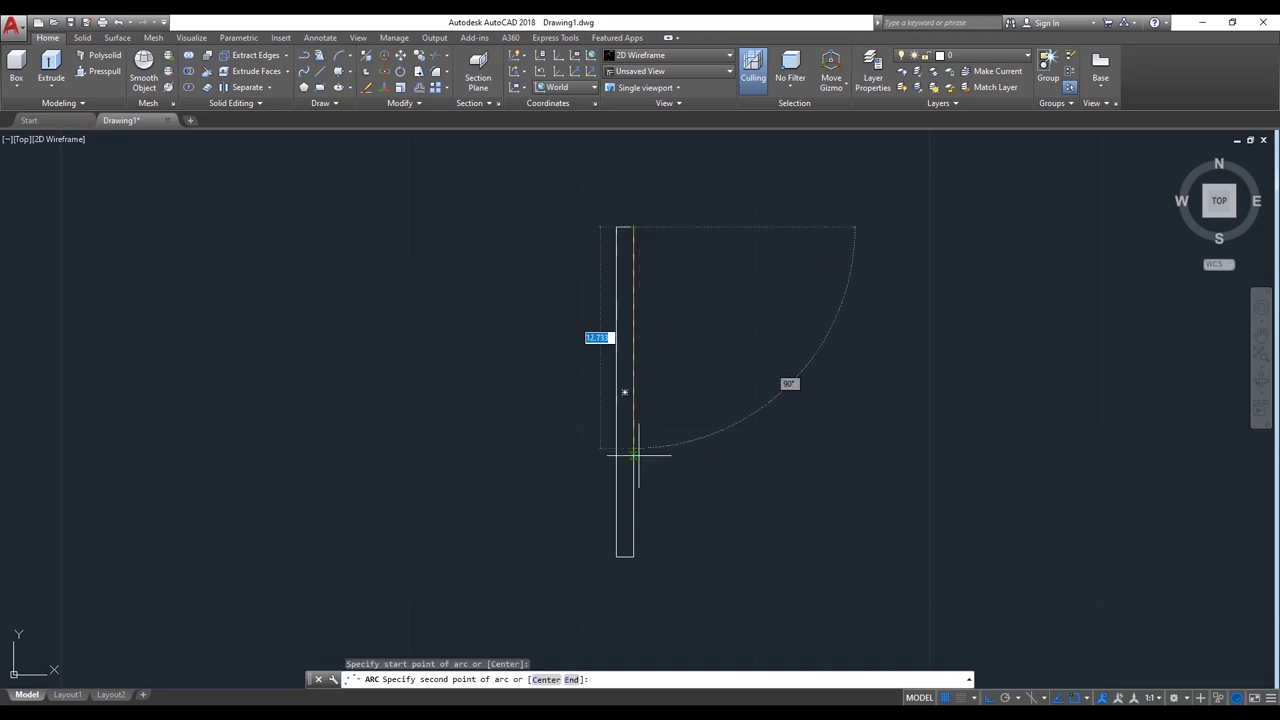
{"action": "left_click", "coordinate": [625, 392]}
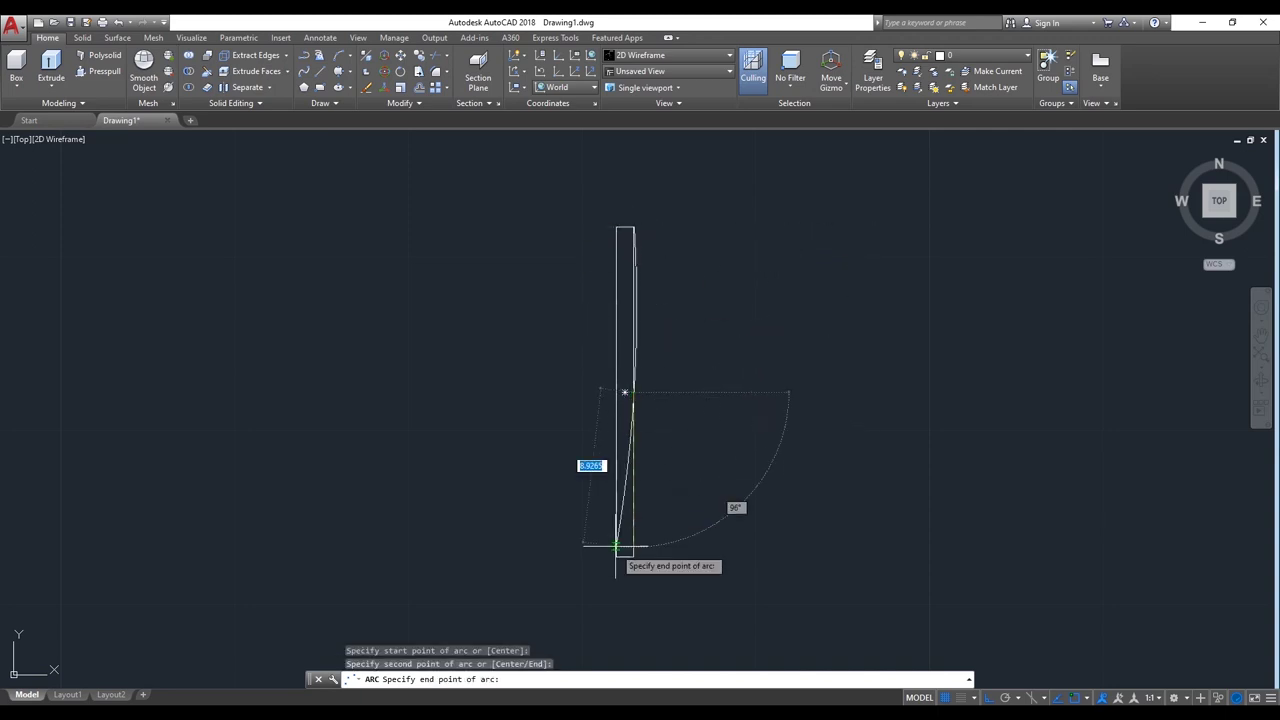
{"action": "scroll", "coordinate": [627, 560], "scroll_direction": "up", "scroll_amount": 2}
{"action": "scroll", "coordinate": [627, 553], "scroll_direction": "up", "scroll_amount": 2}
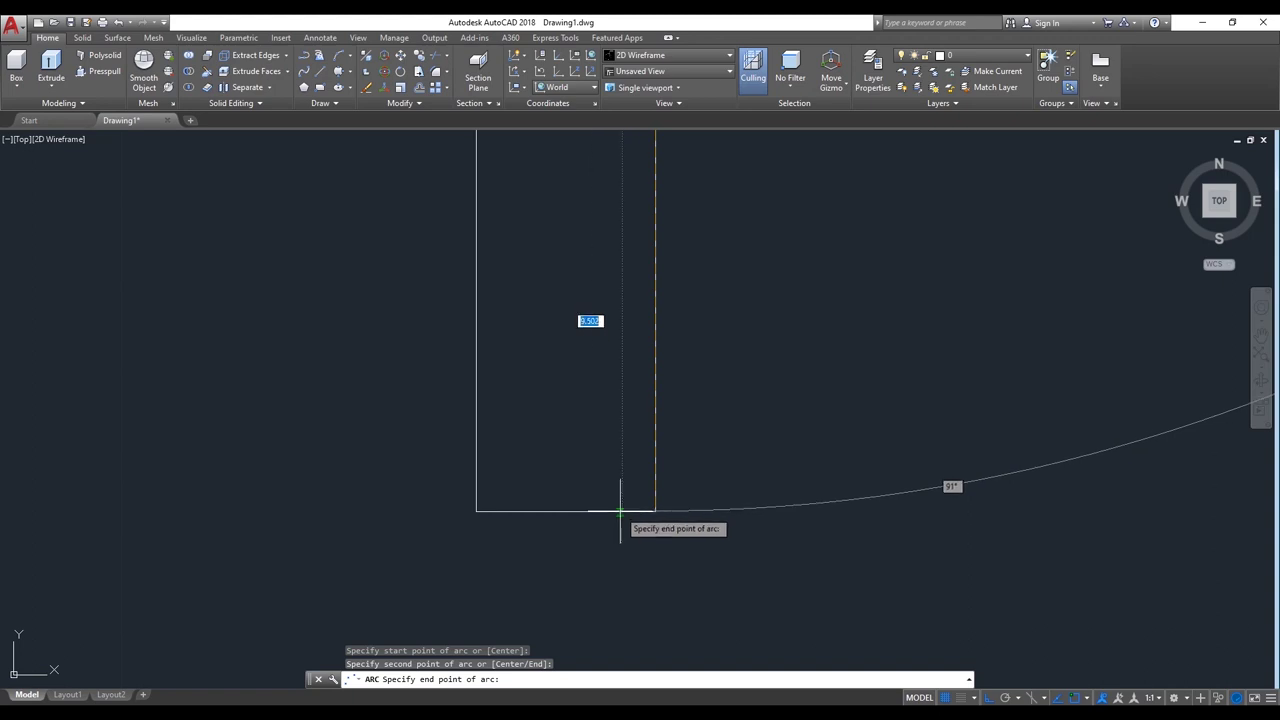
{"action": "scroll", "coordinate": [607, 510], "scroll_direction": "up", "scroll_amount": 3}
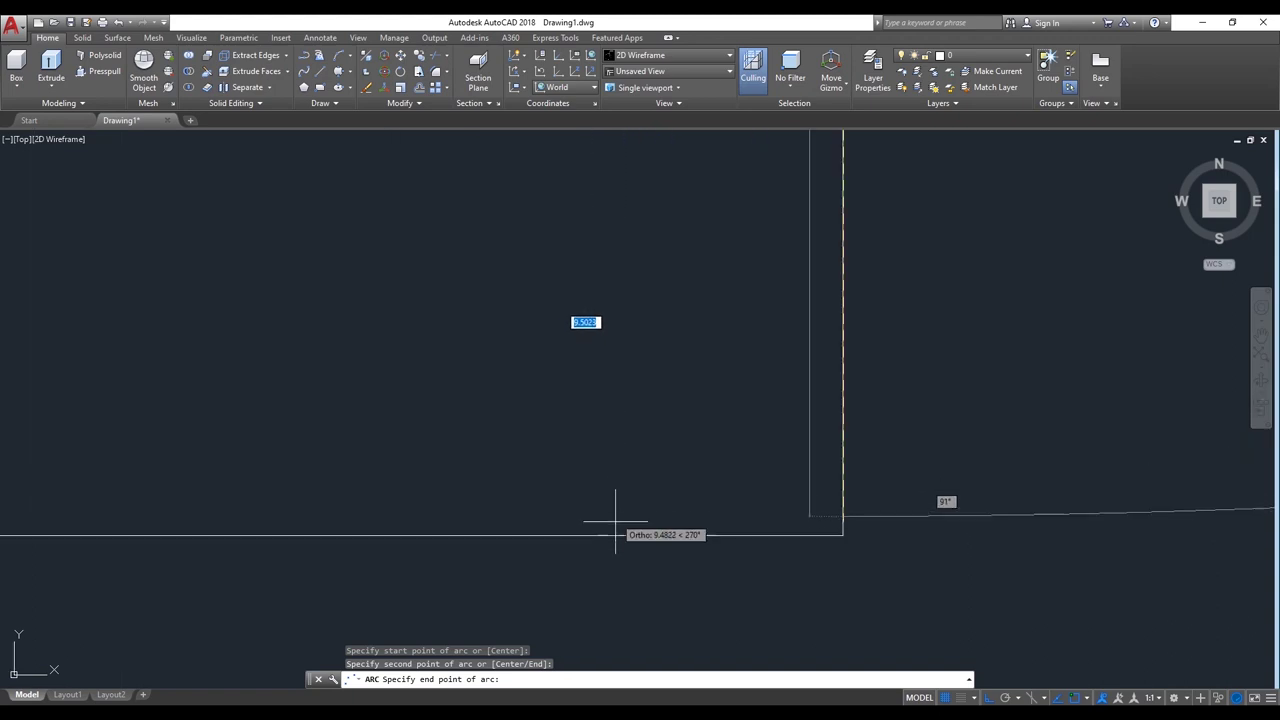
{"action": "left_click", "coordinate": [810, 535]}
{"action": "scroll", "coordinate": [591, 517], "scroll_direction": "down", "scroll_amount": 4}
{"action": "scroll", "coordinate": [606, 523], "scroll_direction": "down", "scroll_amount": 2}
{"action": "scroll", "coordinate": [650, 490], "scroll_direction": "down", "scroll_amount": 1}
{"action": "scroll", "coordinate": [660, 490], "scroll_direction": "up", "scroll_amount": 1}
{"action": "scroll", "coordinate": [634, 528], "scroll_direction": "down", "scroll_amount": 2}
{"action": "scroll", "coordinate": [650, 527], "scroll_direction": "up", "scroll_amount": 2}
Step: Mirror the arc about the tooth's vertical centreline, keeping the original
{"action": "type", "text": "mi"}
{"action": "key", "text": "Return"}
{"action": "left_click", "coordinate": [570, 630]}
{"action": "key", "text": "Return"}
{"action": "left_click", "coordinate": [562, 642]}
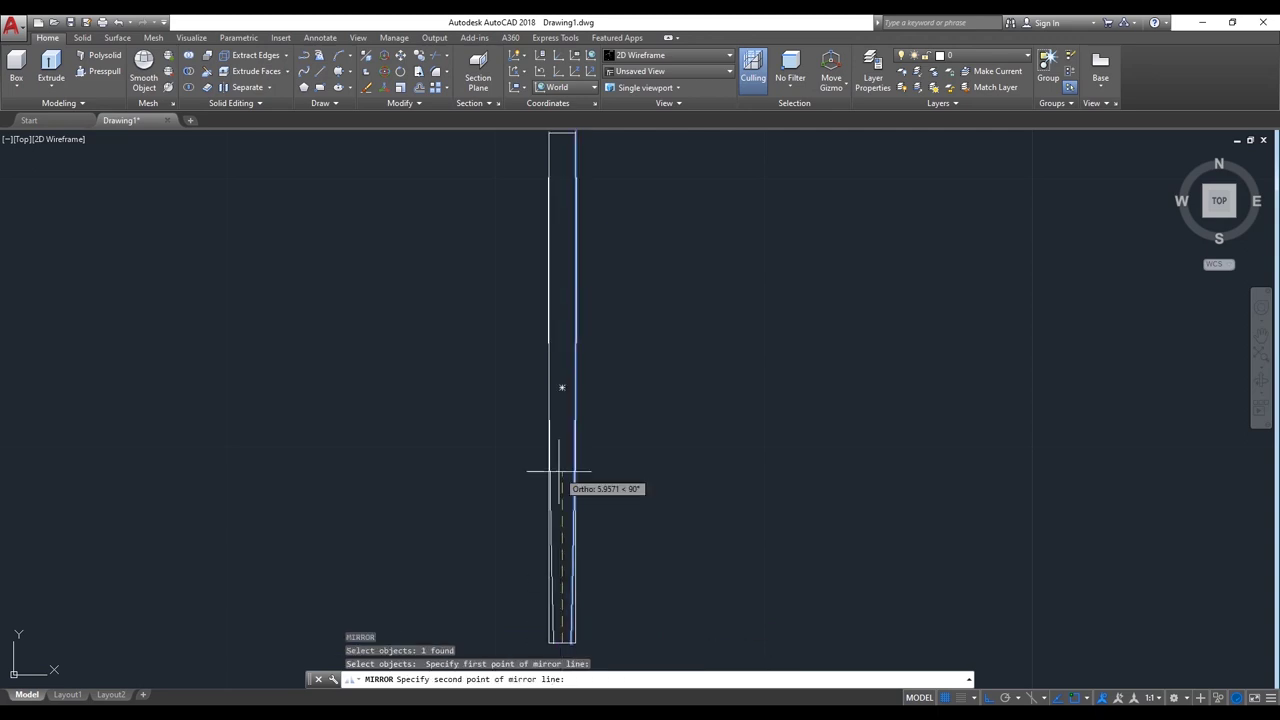
{"action": "left_click", "coordinate": [562, 386]}
{"action": "key", "text": "Return"}
{"action": "scroll", "coordinate": [562, 386], "scroll_direction": "down", "scroll_amount": 2}
{"action": "scroll", "coordinate": [570, 581], "scroll_direction": "up", "scroll_amount": 5}
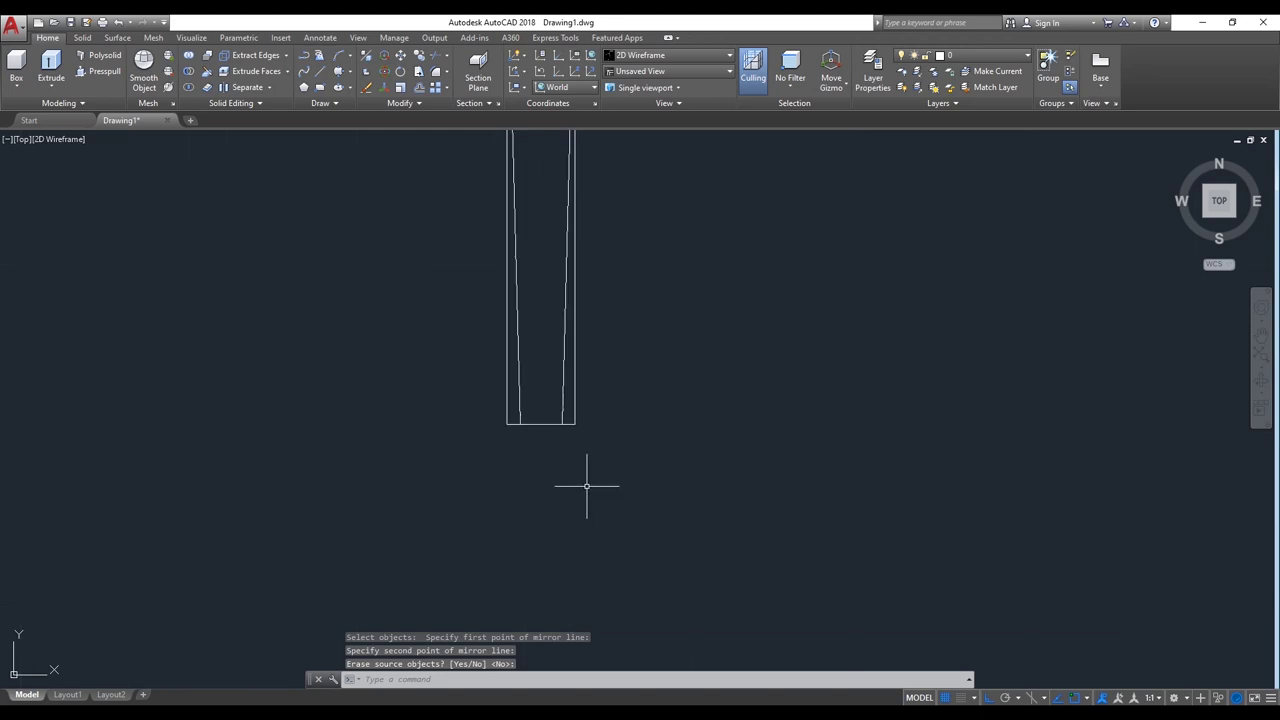
{"action": "left_click", "coordinate": [577, 427]}
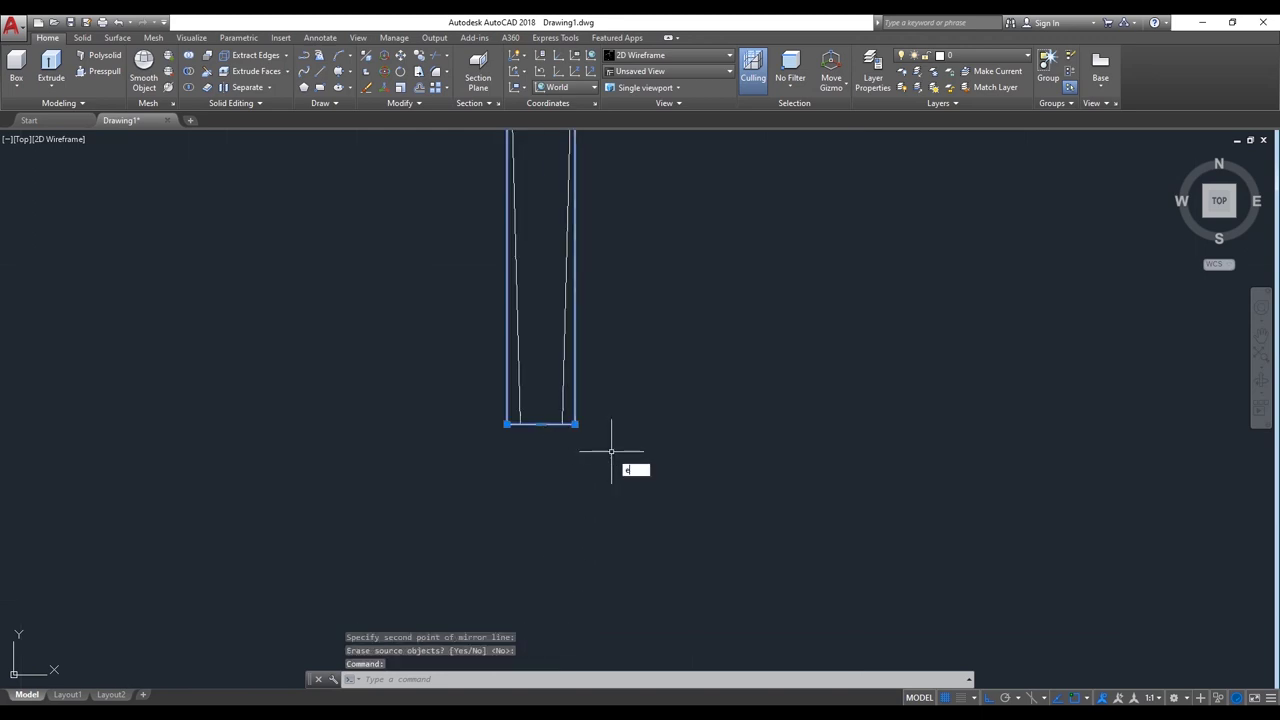
Step: Delete the outer rectangle and cap the tooth's bottom with a short polyline
{"action": "key", "text": "Return"}
{"action": "type", "text": "pl"}
{"action": "key", "text": "Return"}
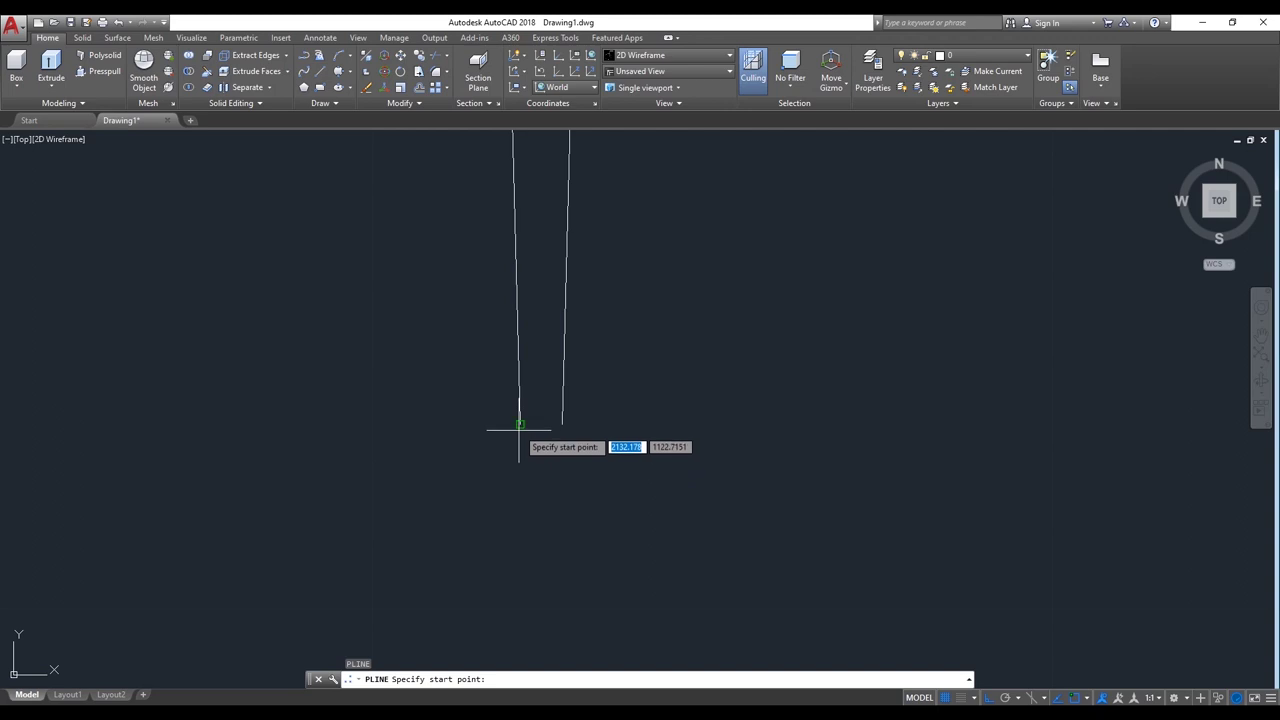
{"action": "left_click", "coordinate": [520, 423]}
{"action": "left_click", "coordinate": [562, 425]}
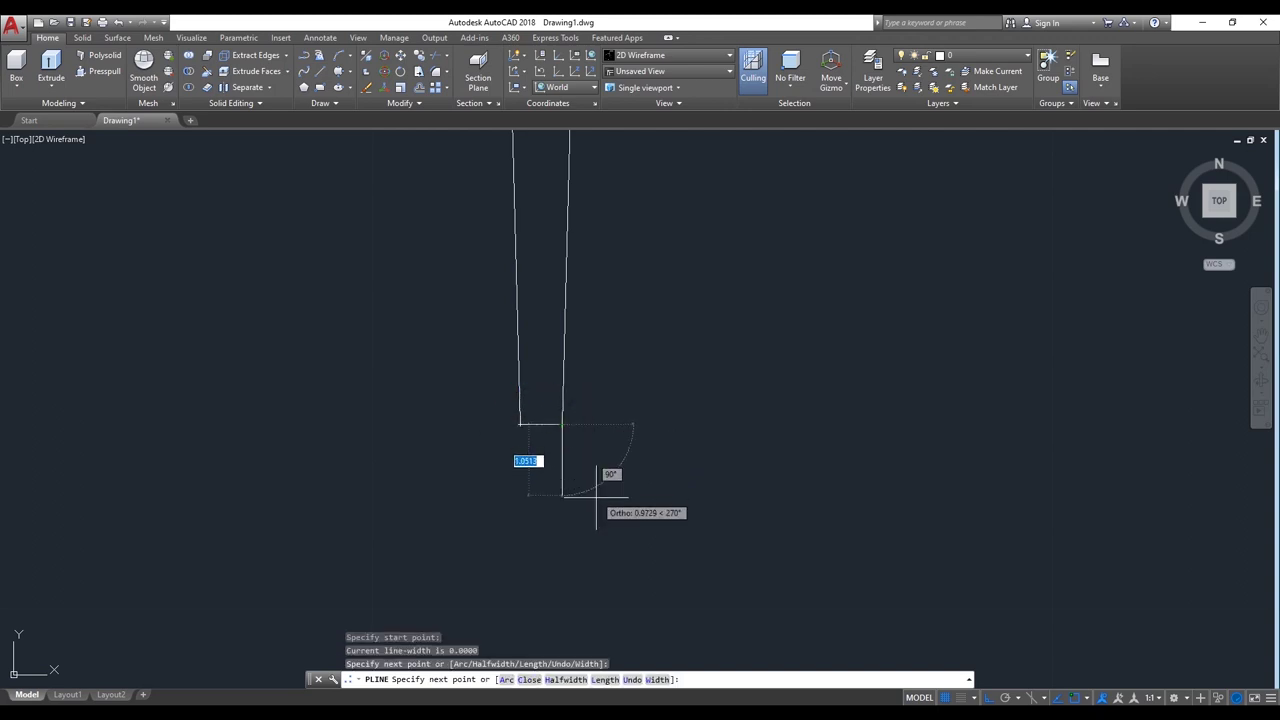
{"action": "key", "text": "Return"}
{"action": "scroll", "coordinate": [500, 520], "scroll_direction": "down", "scroll_amount": 3}
{"action": "scroll", "coordinate": [480, 405], "scroll_direction": "up", "scroll_amount": 5}
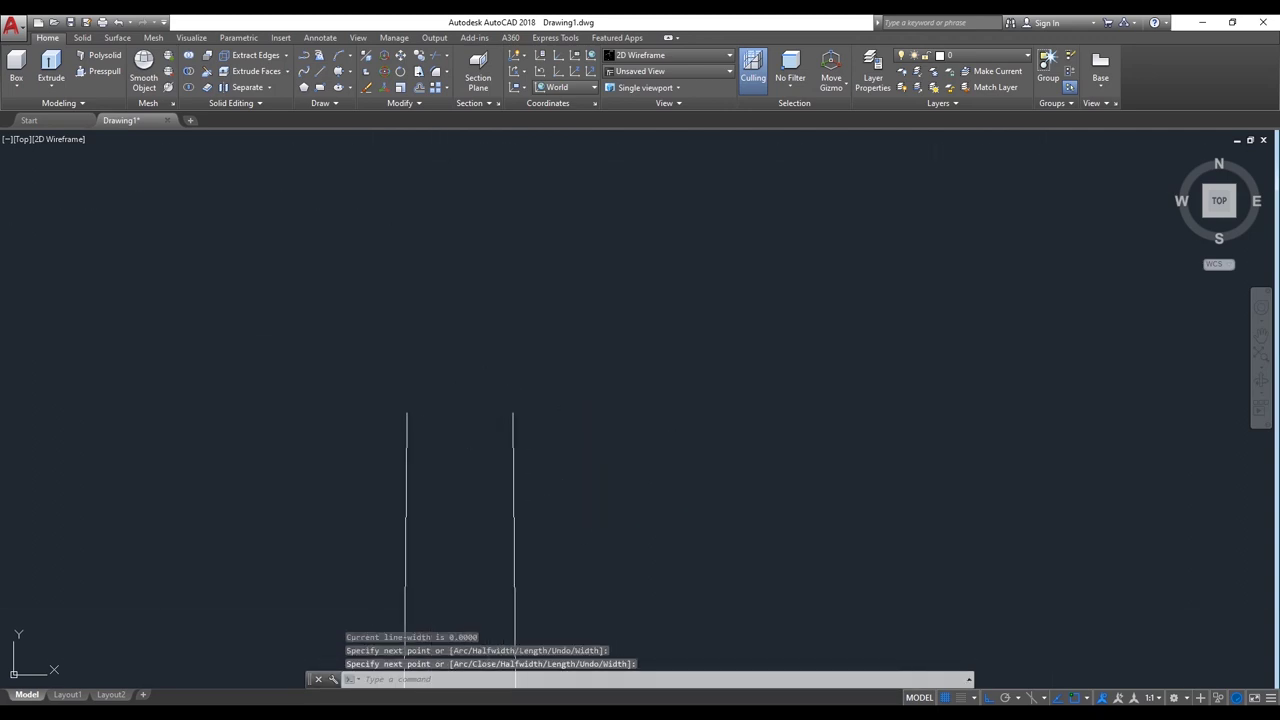
Step: Cap the tooth's top end with another short polyline segment
{"action": "key", "text": "Return"}
{"action": "left_click", "coordinate": [407, 412]}
{"action": "left_click", "coordinate": [512, 412]}
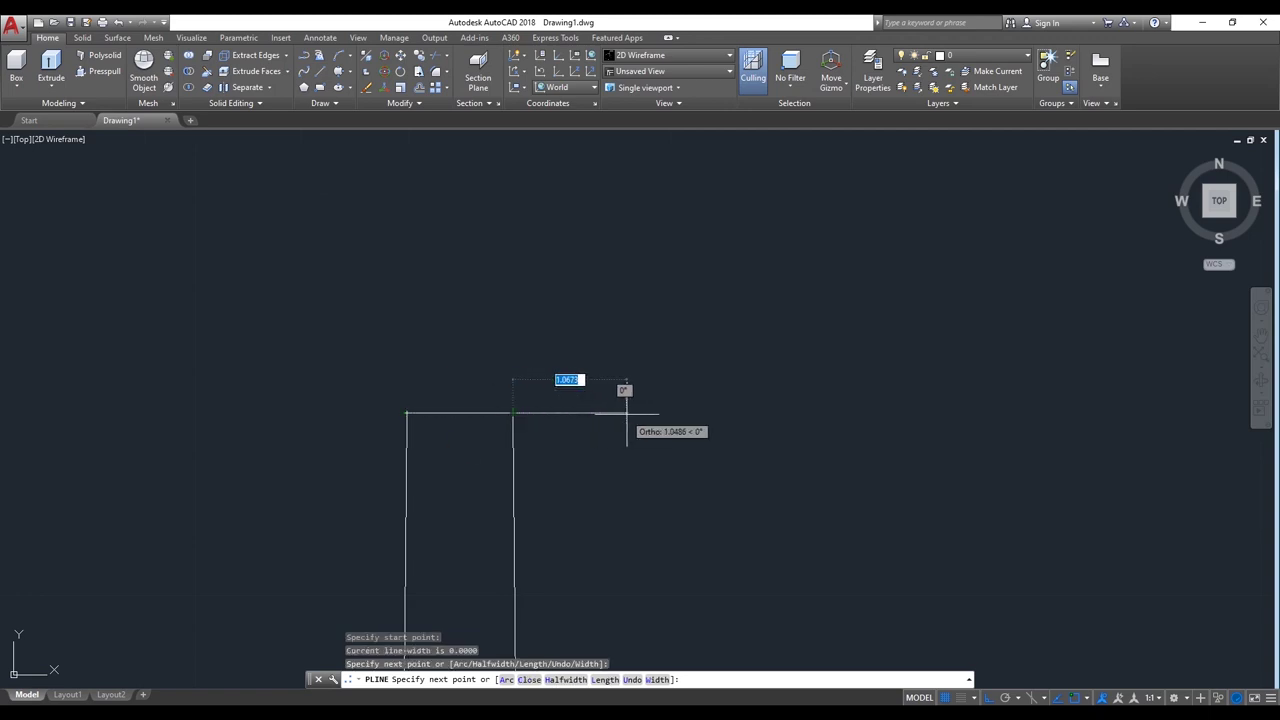
{"action": "key", "text": "Return"}
{"action": "scroll", "coordinate": [623, 414], "scroll_direction": "down", "scroll_amount": 2}
{"action": "scroll", "coordinate": [634, 414], "scroll_direction": "down", "scroll_amount": 2}
{"action": "scroll", "coordinate": [690, 470], "scroll_direction": "down", "scroll_amount": 2}
{"action": "middle_click_drag", "start_coordinate": [706, 488], "coordinate": [604, 423]}
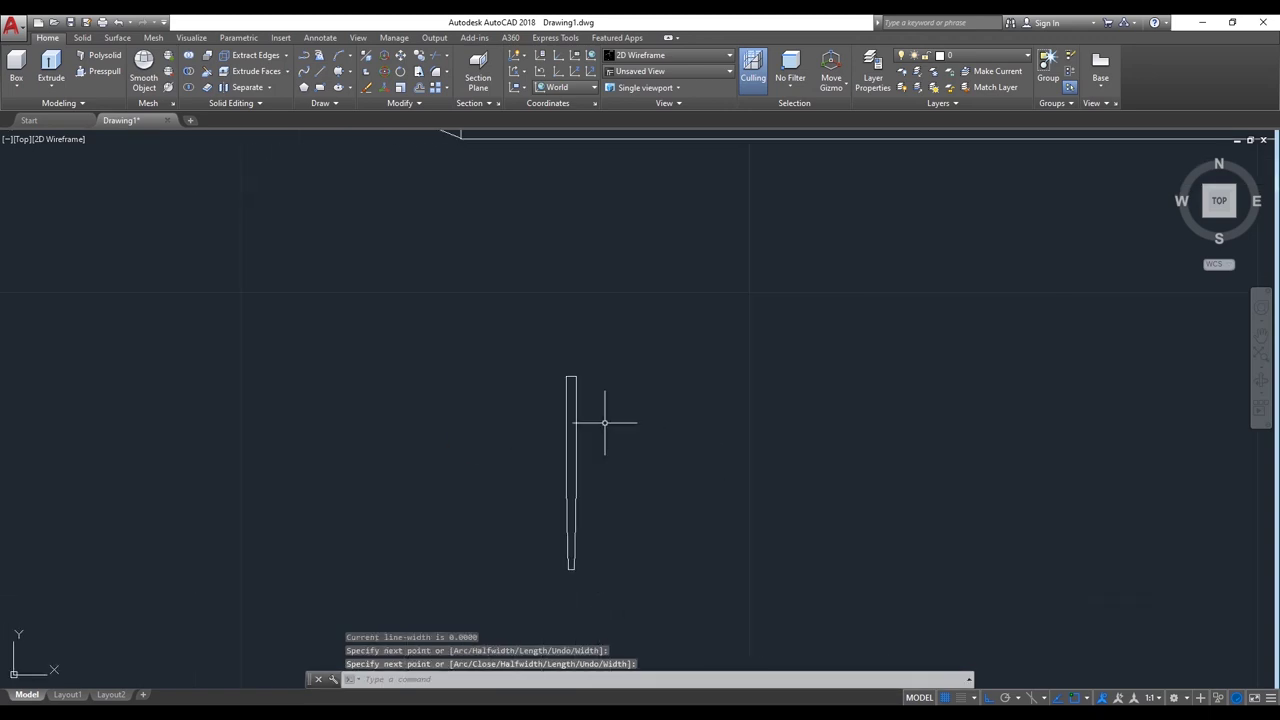
Step: Join all the tooth's lines, selected with a window, into one polyline
{"action": "key", "text": "Return"}
{"action": "left_click", "coordinate": [605, 356]}
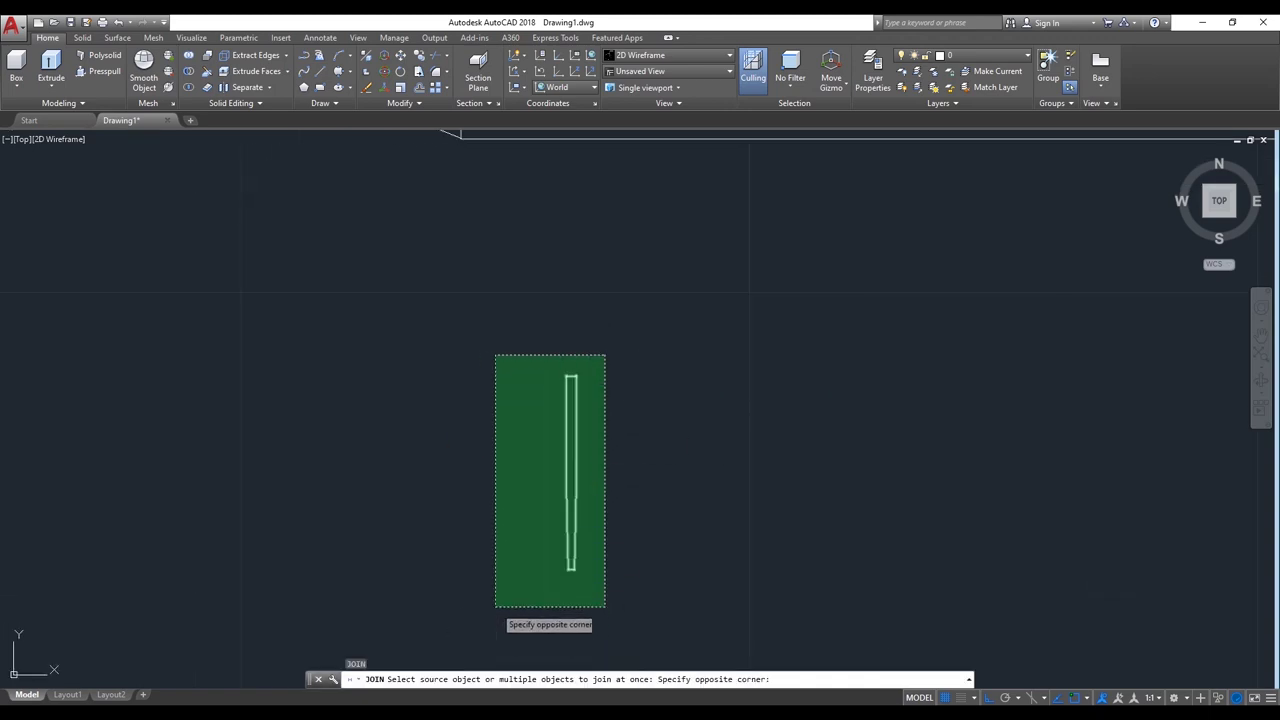
{"action": "left_click", "coordinate": [463, 638]}
{"action": "key", "text": "Return"}
{"action": "scroll", "coordinate": [440, 515], "scroll_direction": "down", "scroll_amount": 4}
{"action": "scroll", "coordinate": [481, 476], "scroll_direction": "up", "scroll_amount": 2}
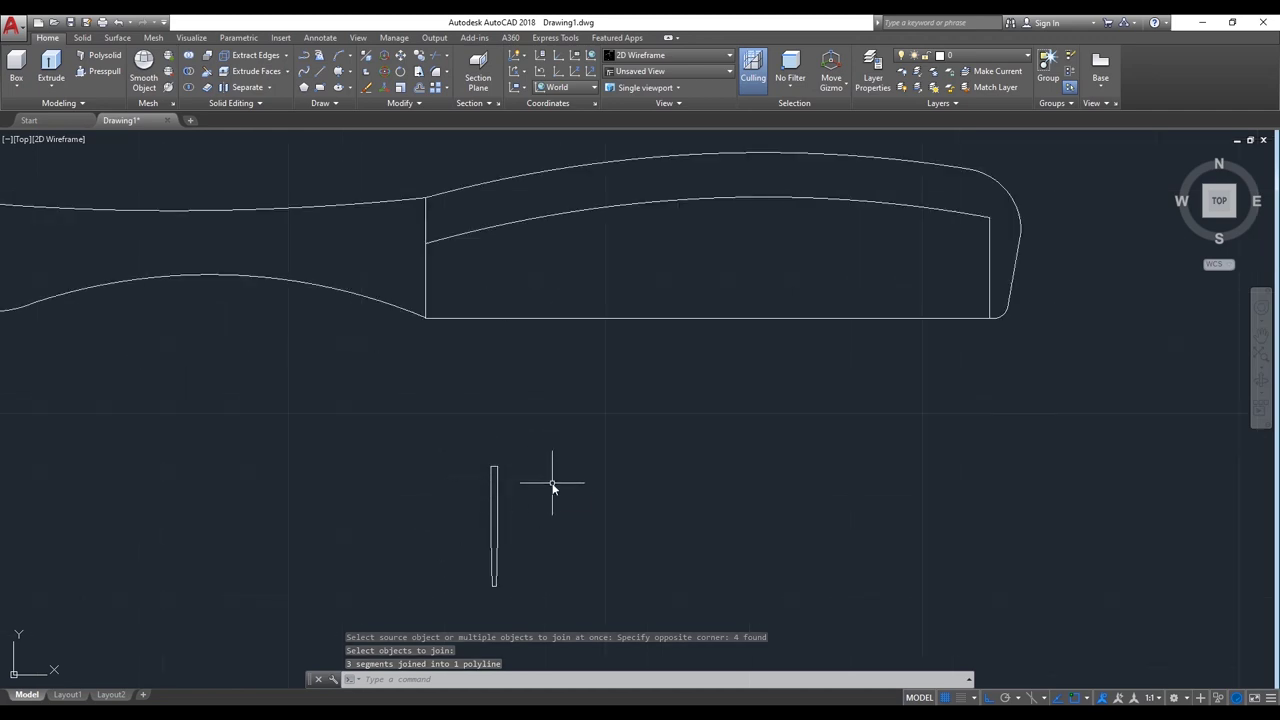
Step: Move the tooth rectangle so its top corner snaps to the handle corner
{"action": "type", "text": "m"}
{"action": "key", "text": "Return"}
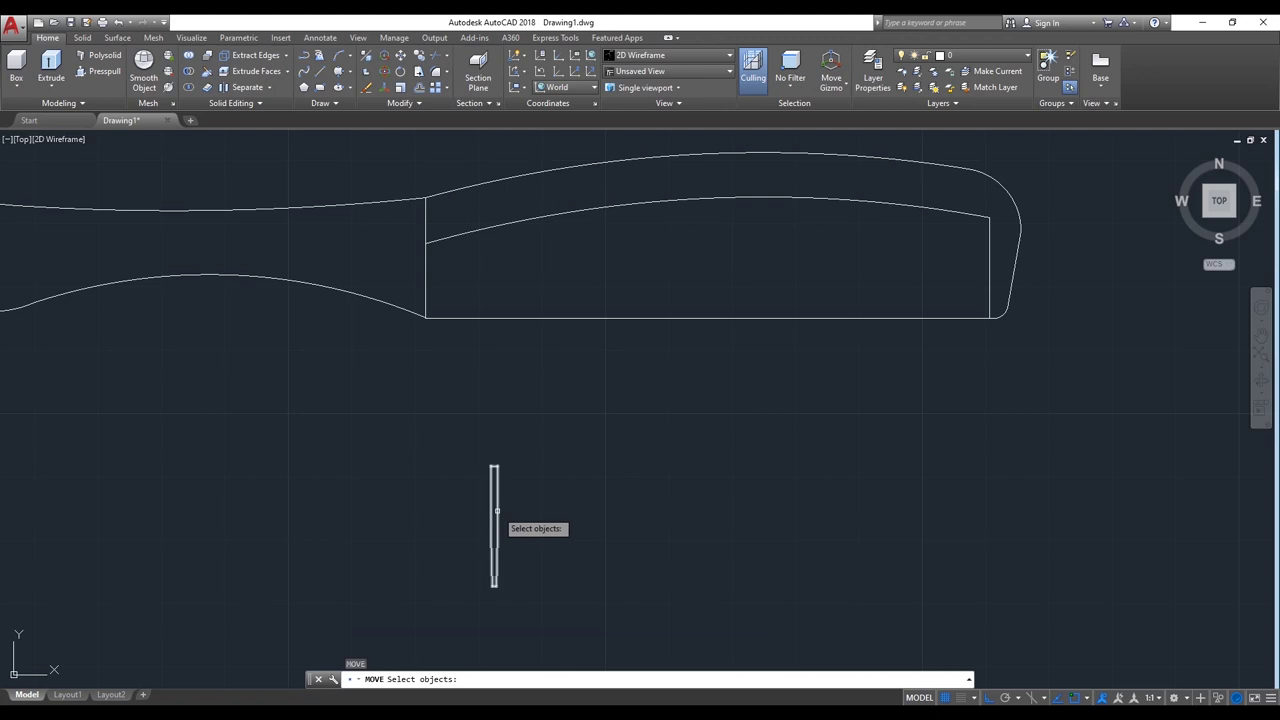
{"action": "left_click", "coordinate": [494, 526]}
{"action": "key", "text": "Return"}
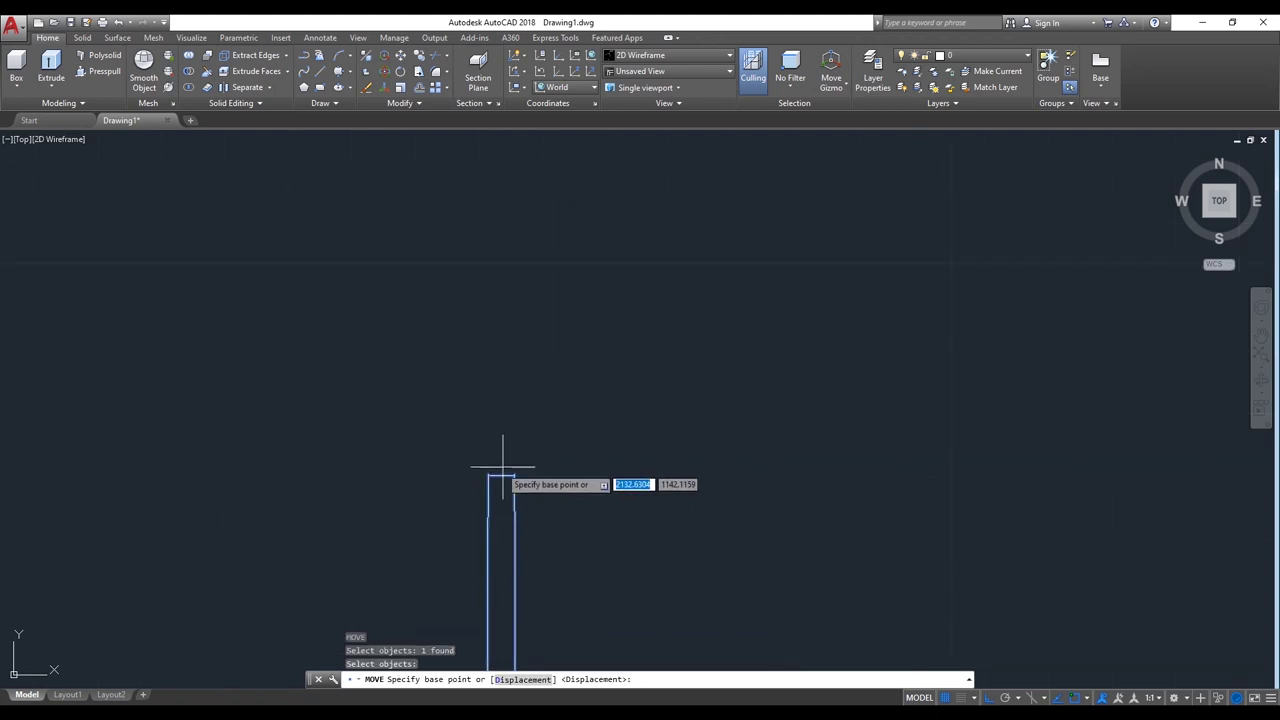
{"action": "left_click", "coordinate": [493, 465]}
{"action": "scroll", "coordinate": [520, 495], "scroll_direction": "down", "scroll_amount": 4}
{"action": "scroll", "coordinate": [440, 280], "scroll_direction": "up", "scroll_amount": 5}
{"action": "left_click", "coordinate": [384, 241]}
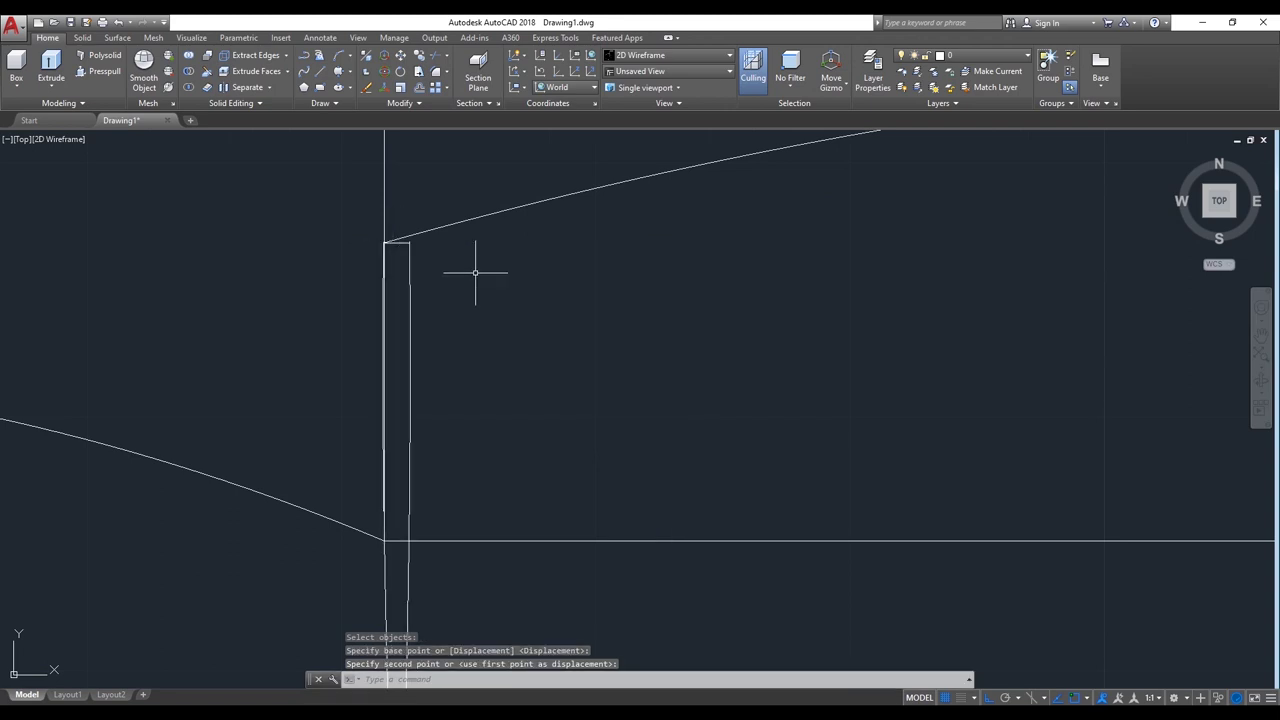
{"action": "scroll", "coordinate": [471, 271], "scroll_direction": "down", "scroll_amount": 3}
{"action": "scroll", "coordinate": [453, 395], "scroll_direction": "up", "scroll_amount": 4}
{"action": "scroll", "coordinate": [453, 405], "scroll_direction": "down", "scroll_amount": 2}
{"action": "scroll", "coordinate": [463, 414], "scroll_direction": "up", "scroll_amount": 2}
Step: Move the tooth again so its bottom end rests on the comb's bottom line
{"action": "key", "text": "Return"}
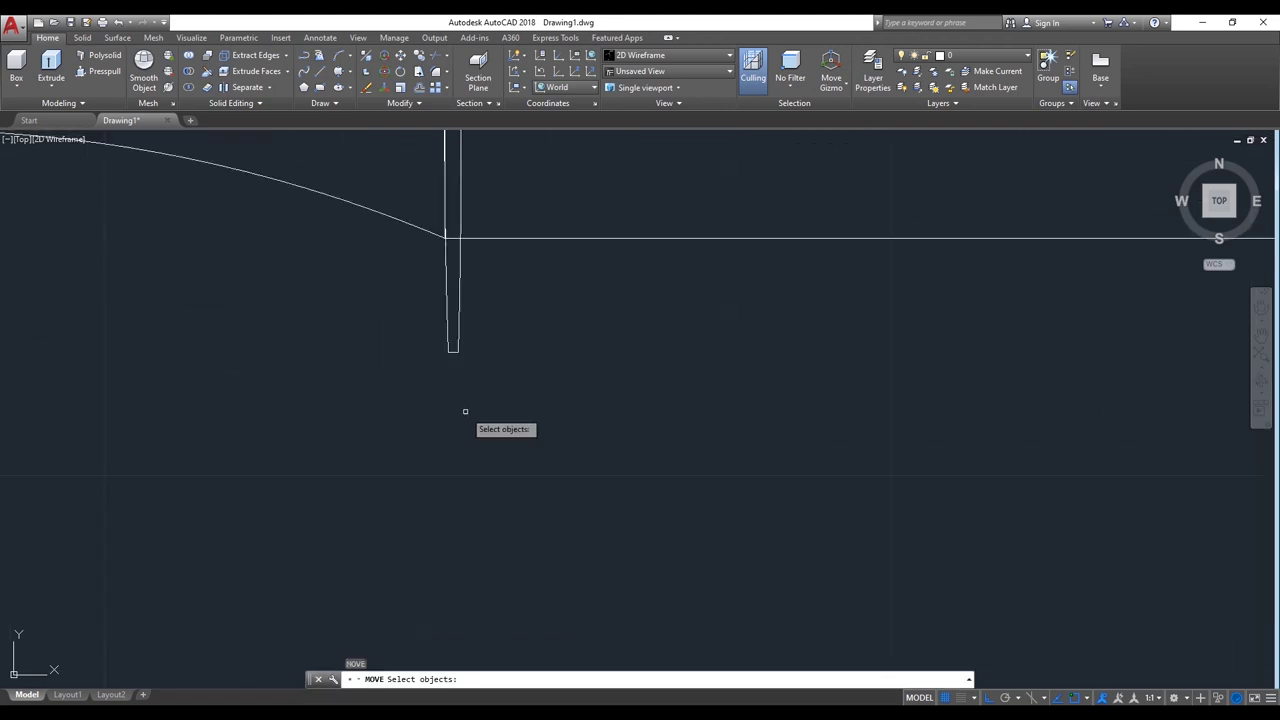
{"action": "left_click", "coordinate": [452, 348]}
{"action": "key", "text": "Return"}
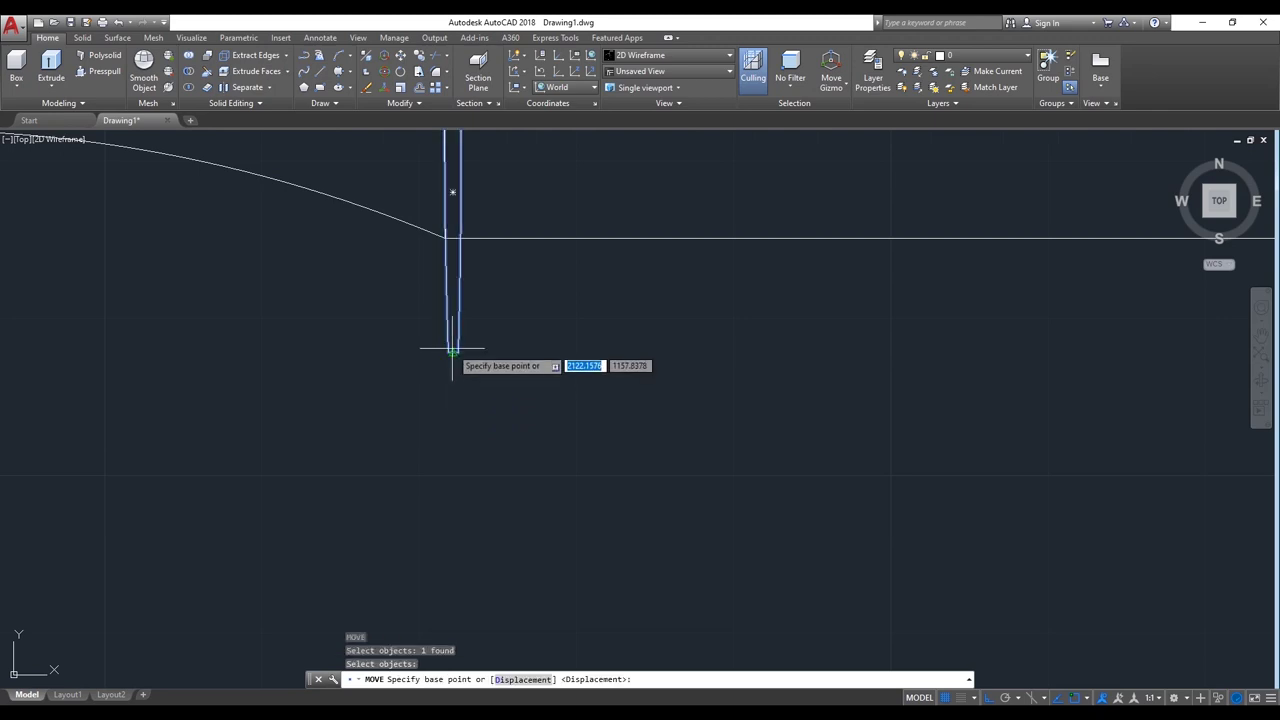
{"action": "left_click", "coordinate": [451, 348]}
{"action": "scroll", "coordinate": [457, 244], "scroll_direction": "up", "scroll_amount": 4}
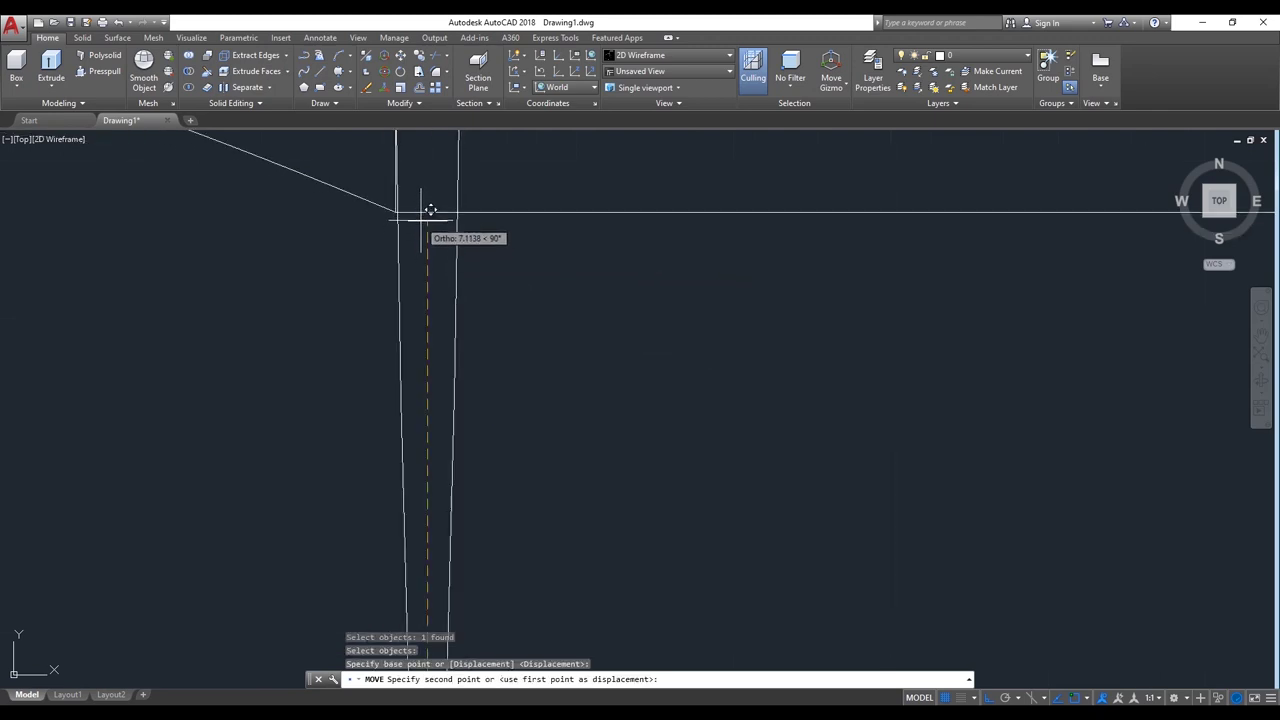
{"action": "left_click", "coordinate": [433, 204]}
{"action": "scroll", "coordinate": [420, 366], "scroll_direction": "down", "scroll_amount": 3}
{"action": "scroll", "coordinate": [430, 317], "scroll_direction": "up", "scroll_amount": 1}
{"action": "scroll", "coordinate": [549, 300], "scroll_direction": "up", "scroll_amount": 1}
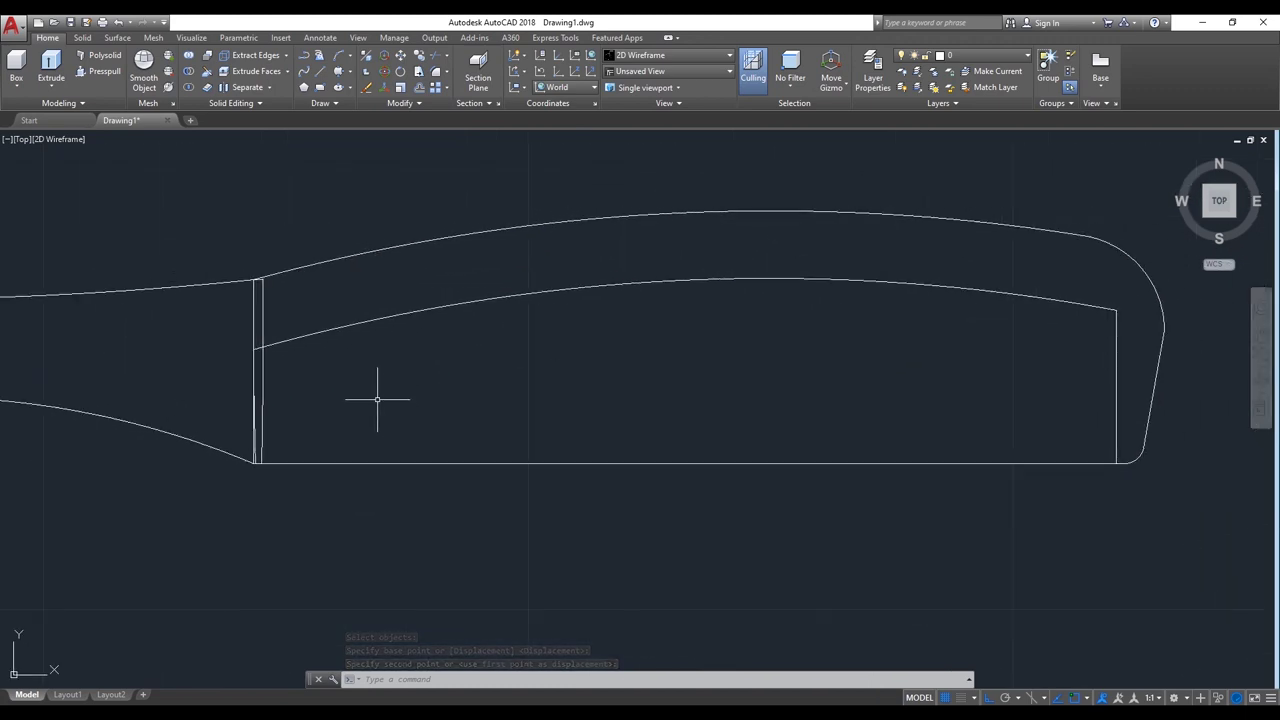
{"action": "type", "text": "c"}
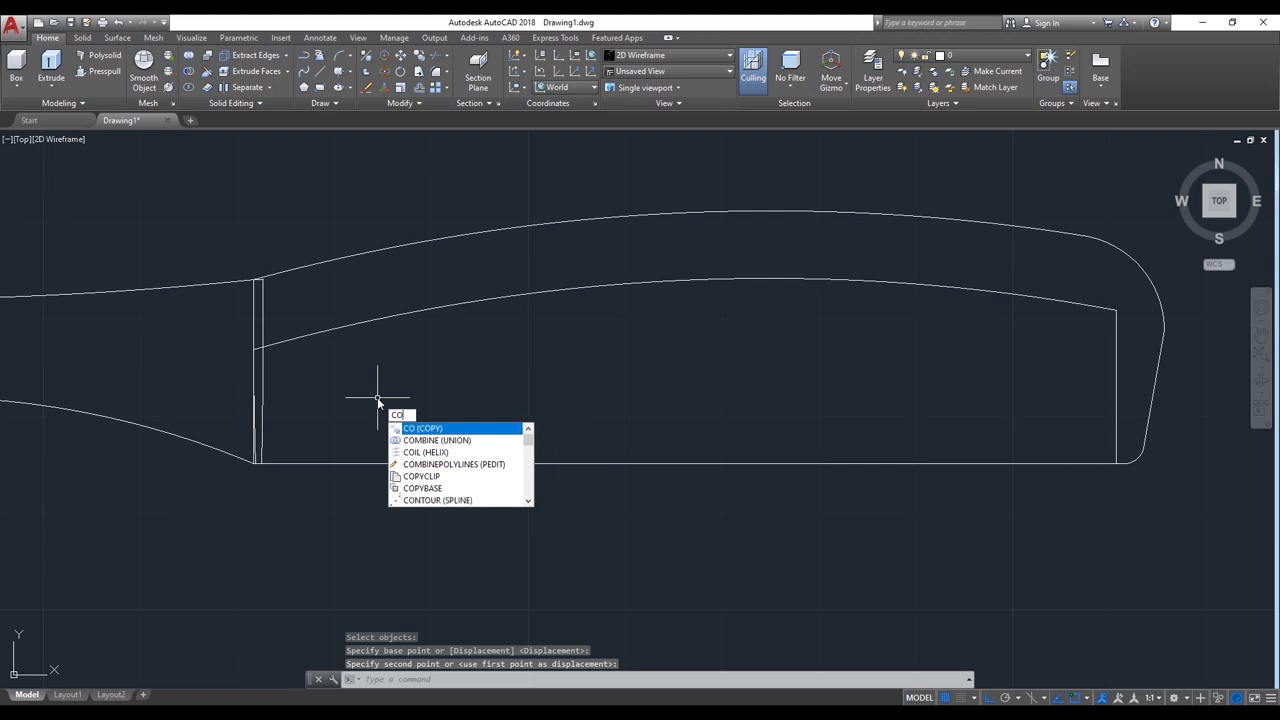
Step: Copy the tooth from its left edge at offsets of 2, 4, 6 … up to 20 units
{"action": "key", "text": "Return"}
{"action": "left_click", "coordinate": [264, 322]}
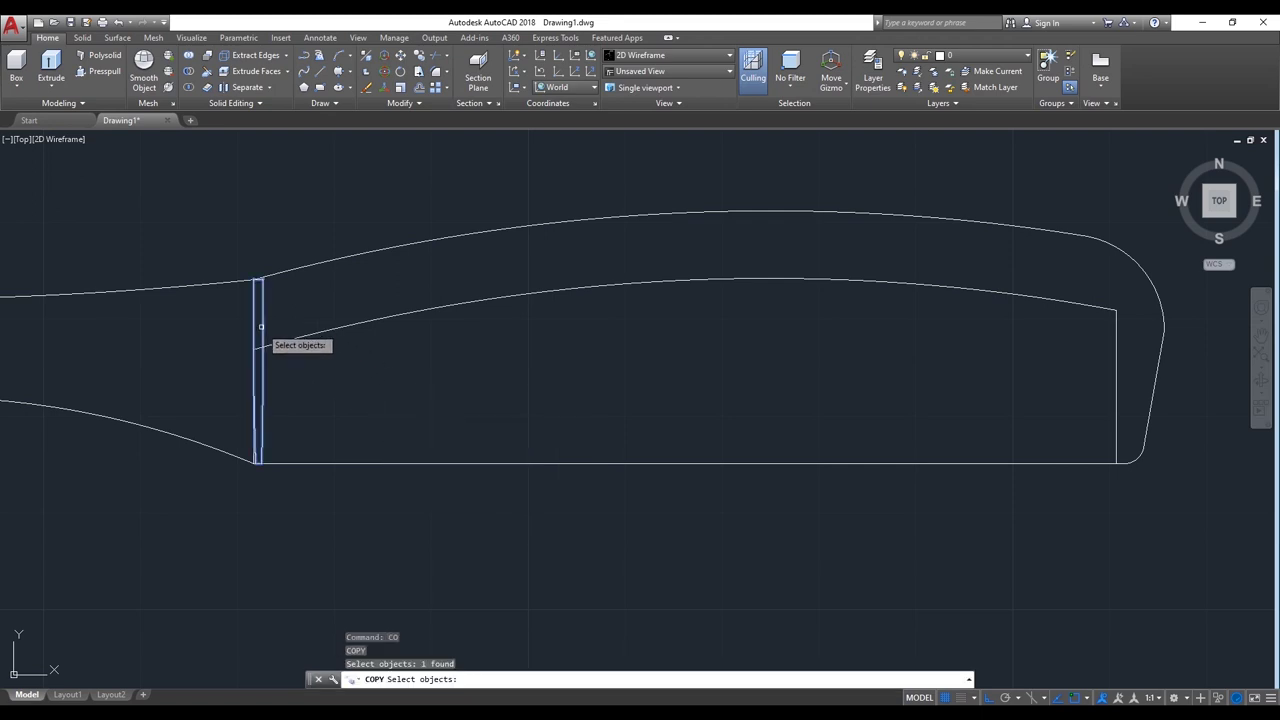
{"action": "key", "text": "Return"}
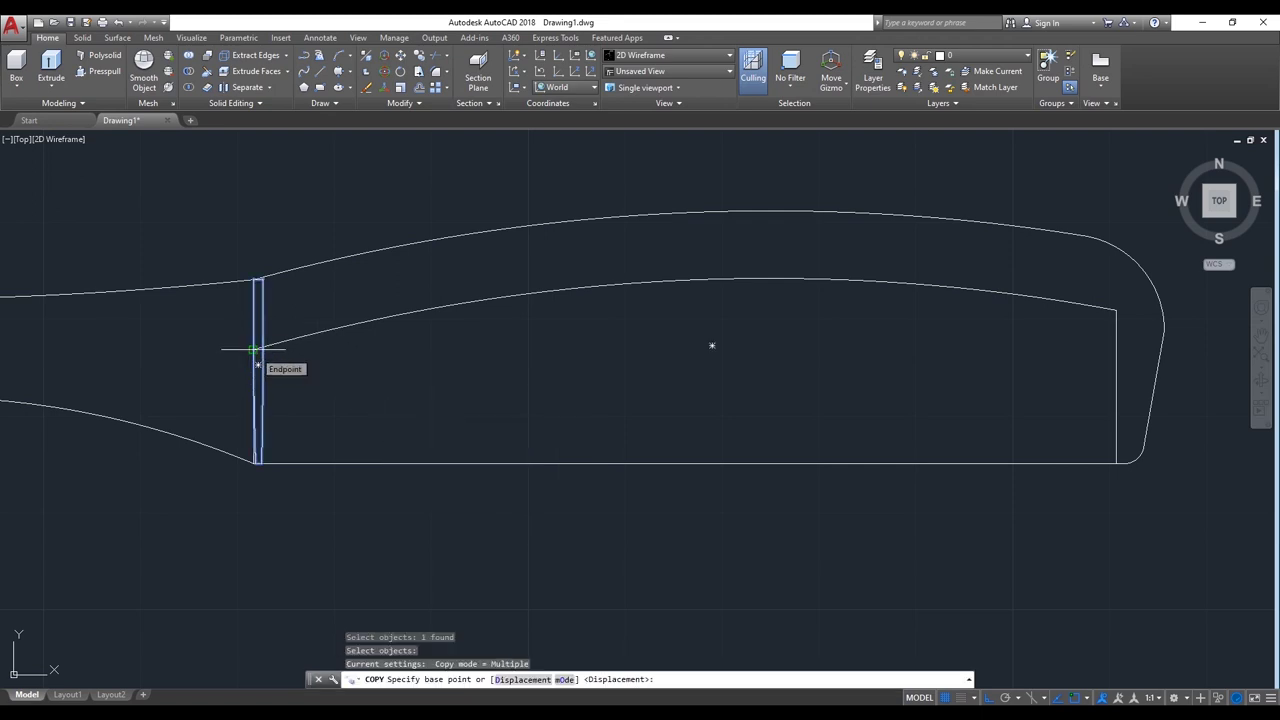
{"action": "left_click", "coordinate": [256, 349]}
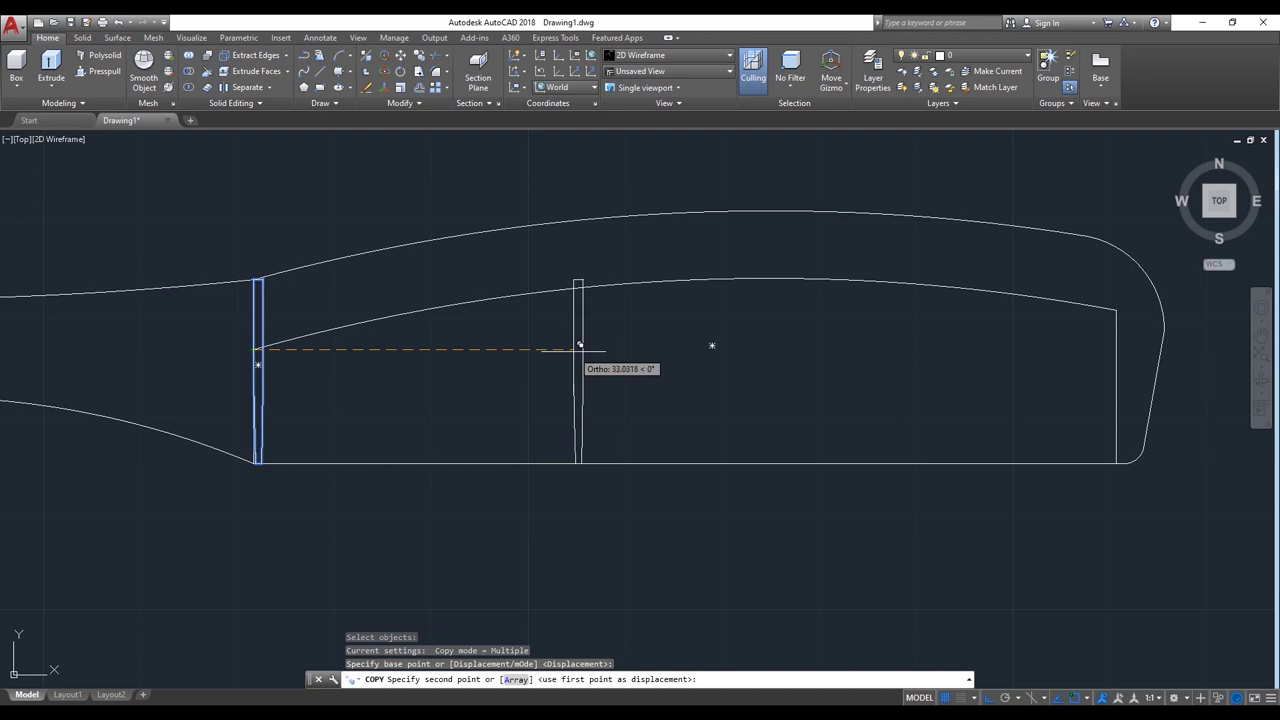
{"action": "type", "text": "2"}
{"action": "key", "text": "Return"}
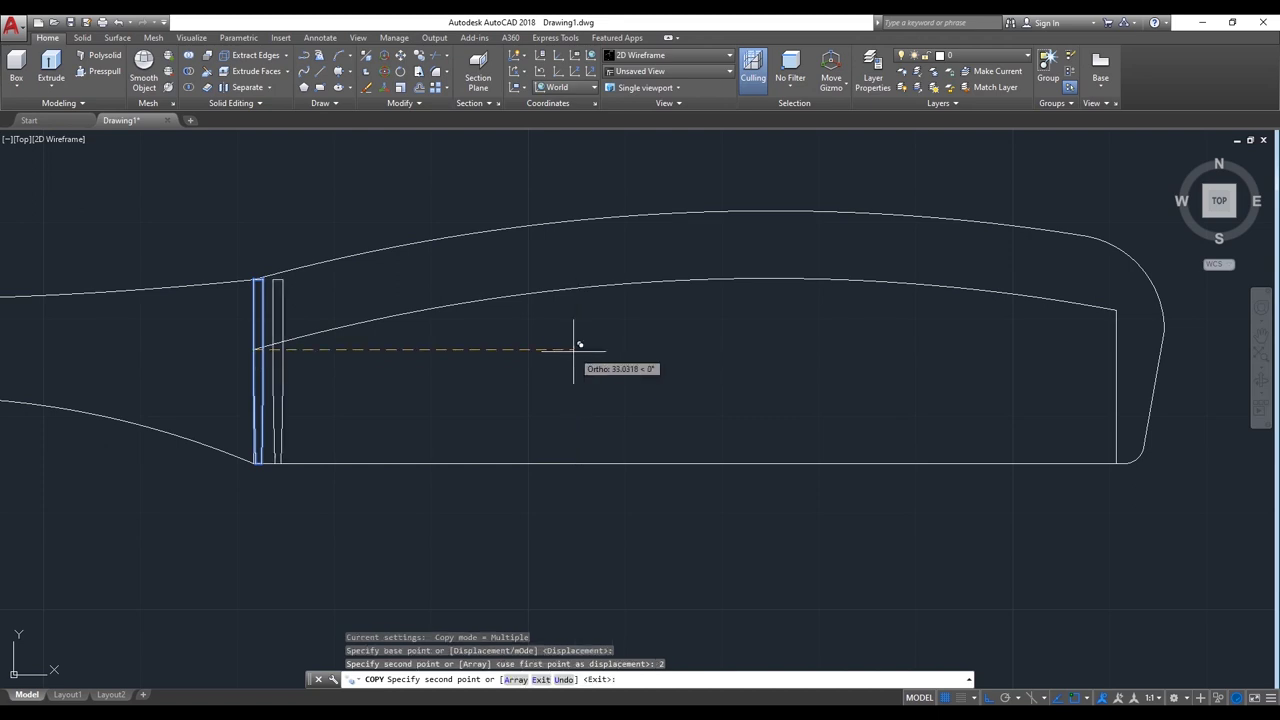
{"action": "type", "text": "4"}
{"action": "key", "text": "Return"}
{"action": "type", "text": "6"}
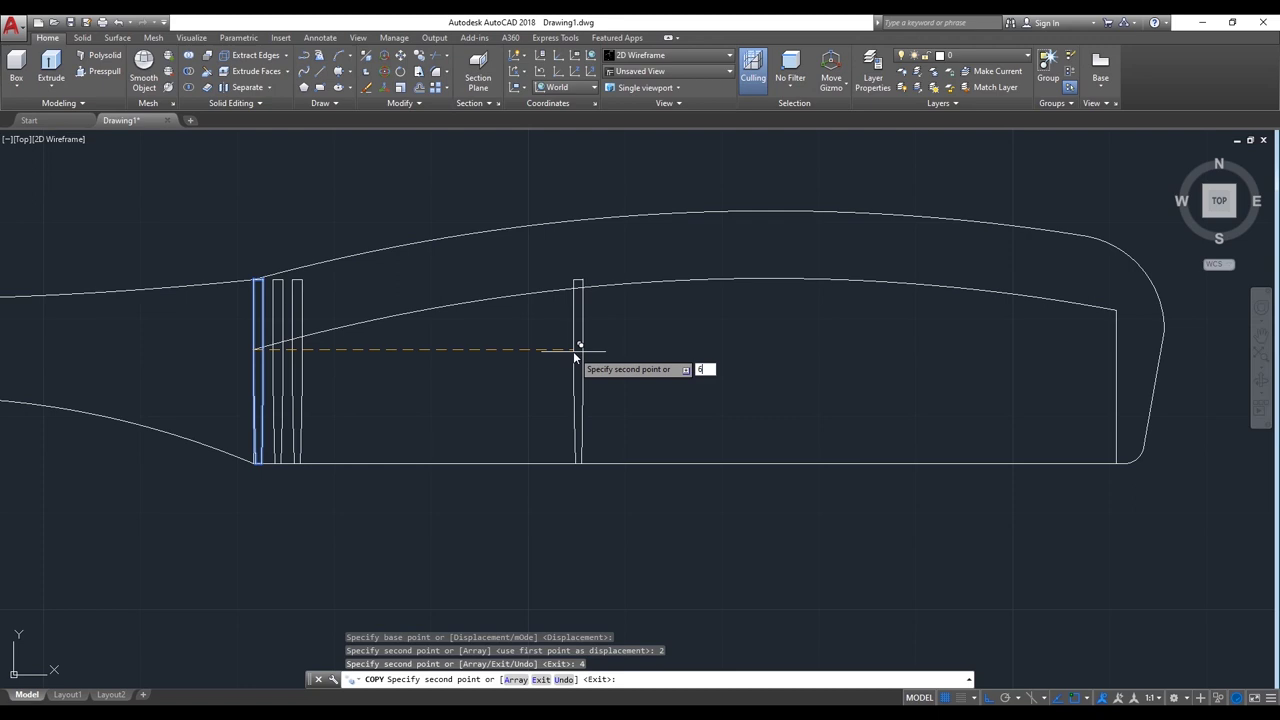
{"action": "key", "text": "Return"}
{"action": "type", "text": "8"}
{"action": "key", "text": "Return"}
{"action": "type", "text": "10"}
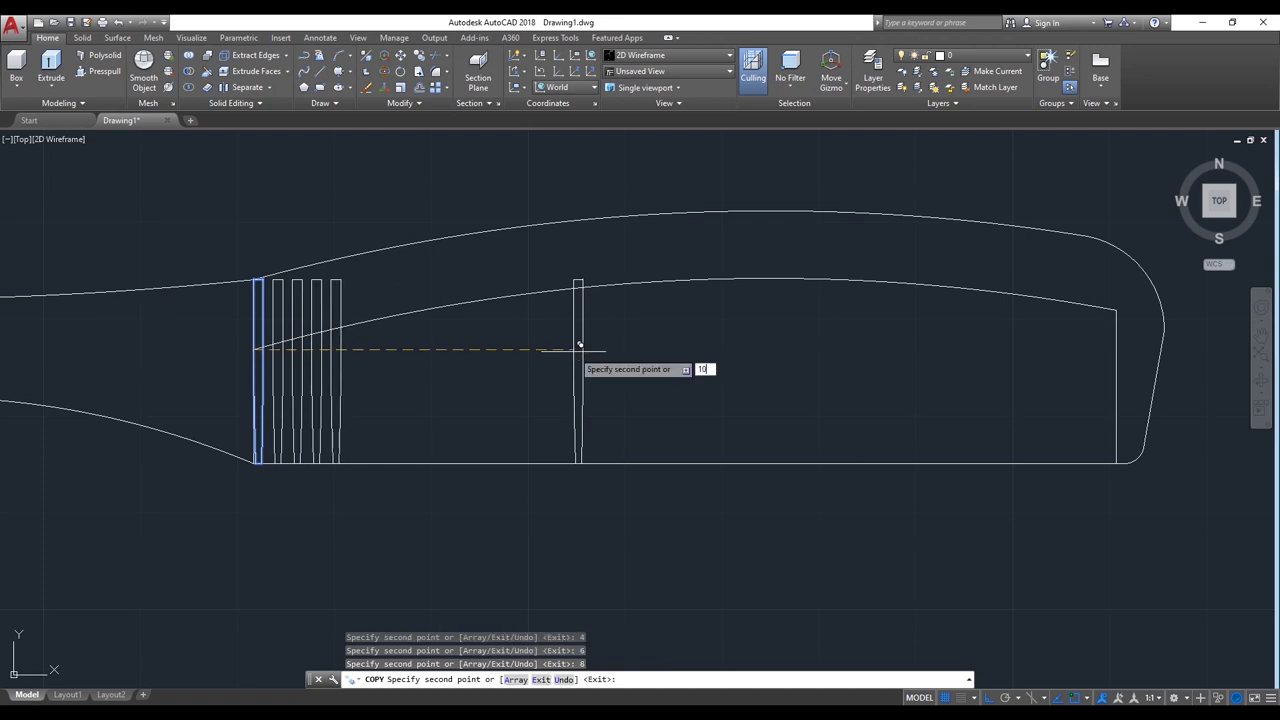
{"action": "key", "text": "Return"}
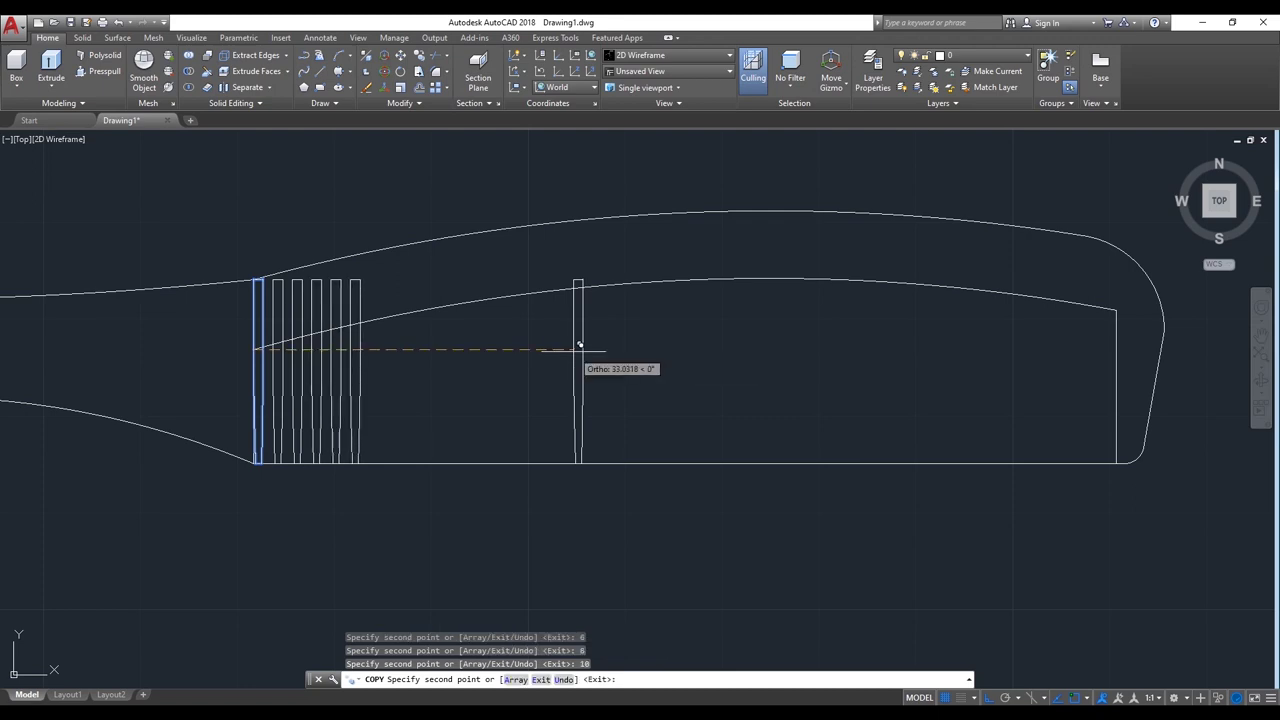
{"action": "type", "text": "12"}
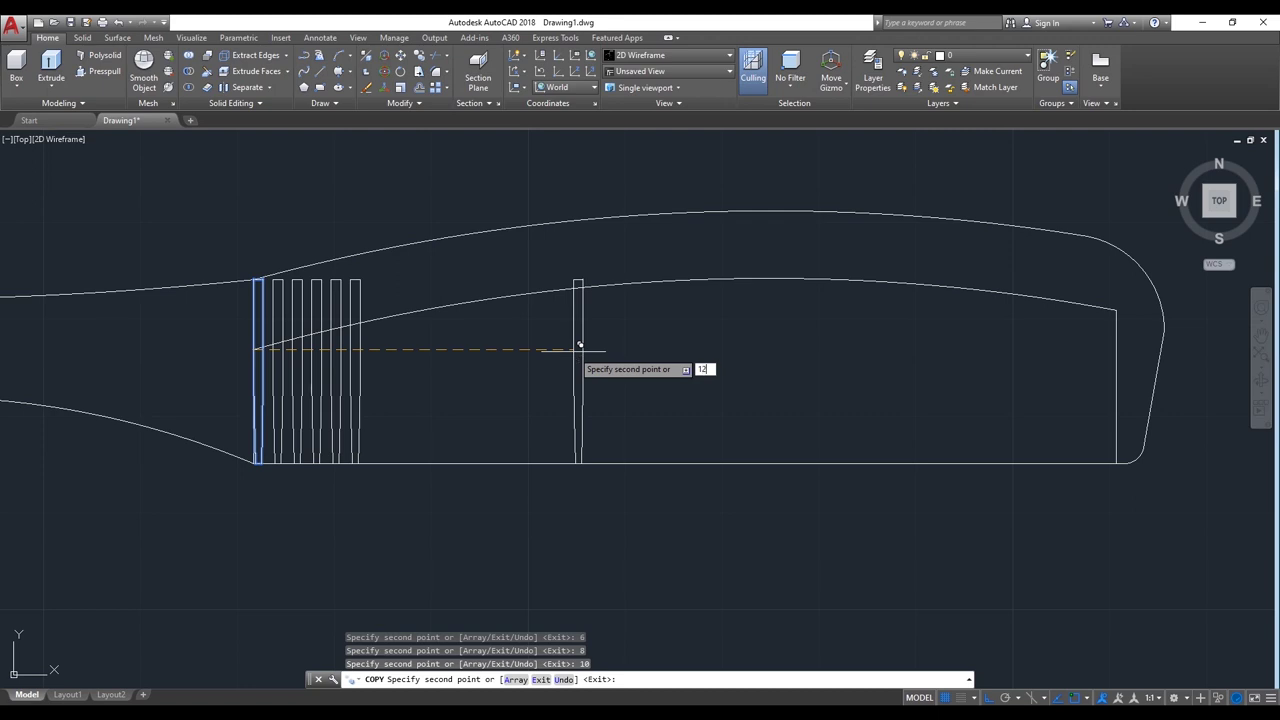
{"action": "key", "text": "Return"}
{"action": "type", "text": "1"}
{"action": "key", "text": "Return"}
{"action": "type", "text": "16"}
{"action": "key", "text": "Return"}
{"action": "type", "text": "1"}
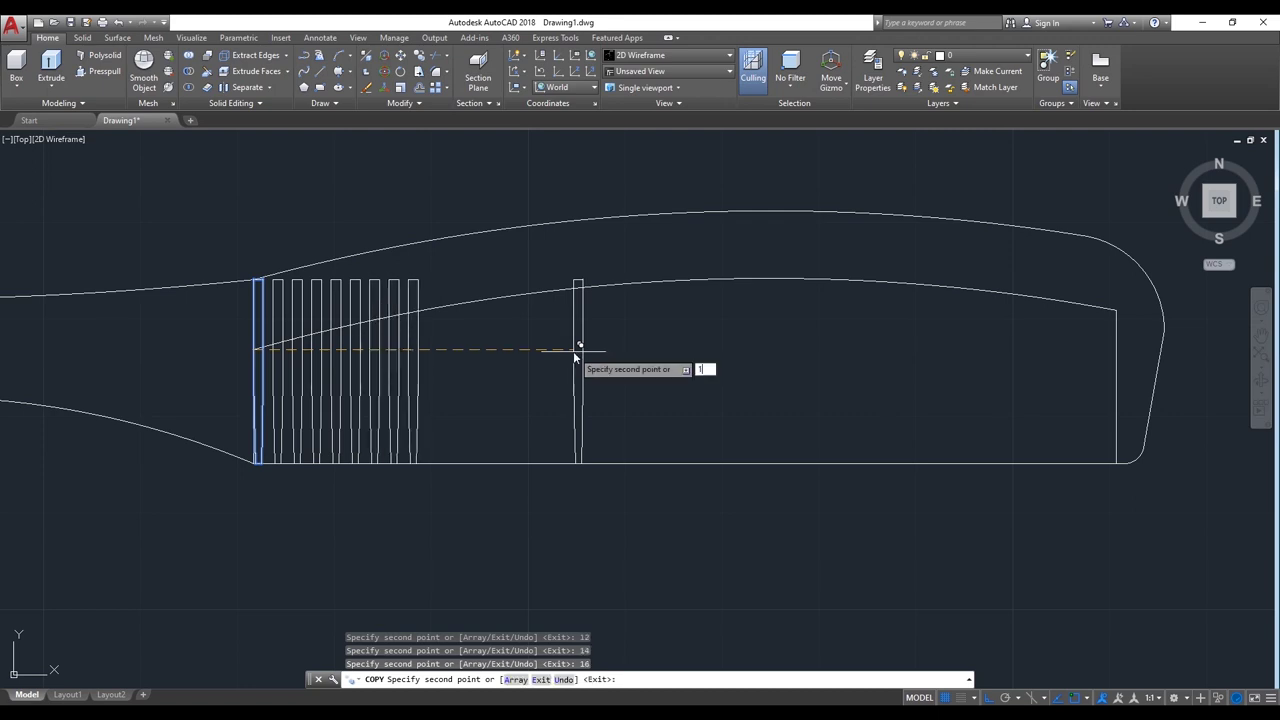
{"action": "key", "text": "Return"}
{"action": "type", "text": "20"}
{"action": "key", "text": "Return"}
Step: Continue placing tooth copies at 2-unit steps from 22 out to 60 units
{"action": "key", "text": "Return"}
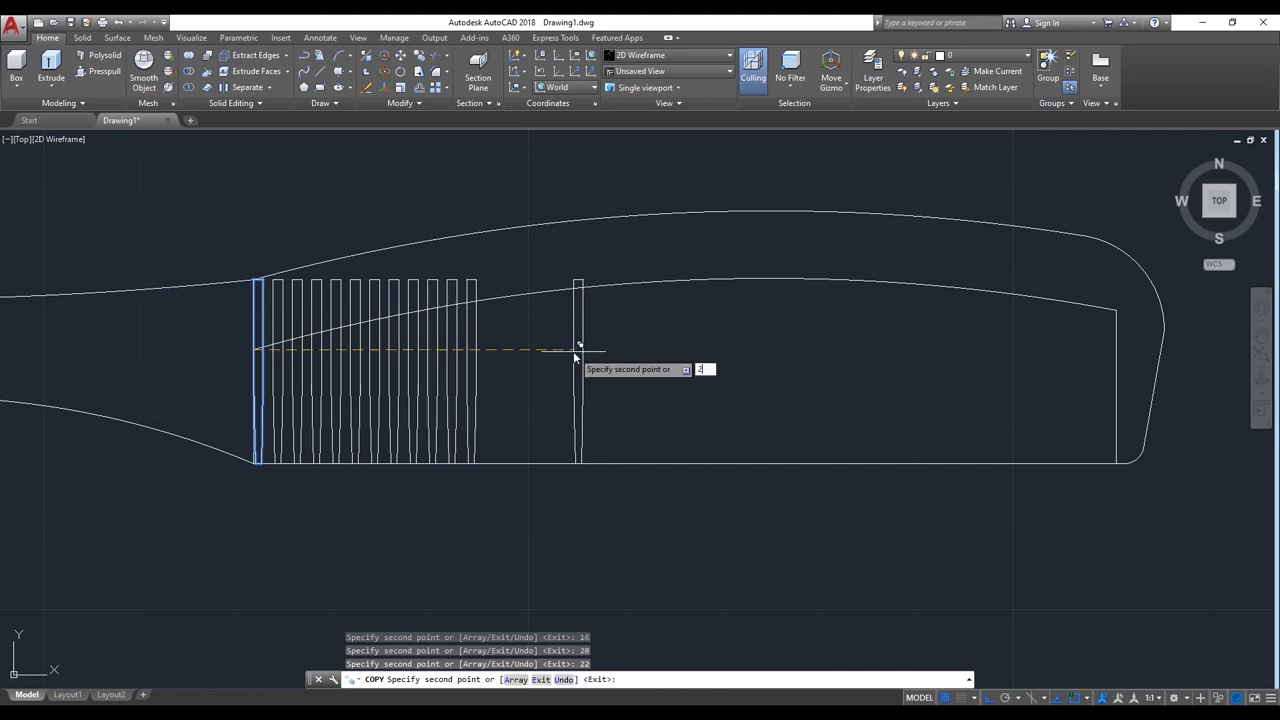
{"action": "key", "text": "Return"}
{"action": "type", "text": "6"}
{"action": "key", "text": "Return"}
{"action": "type", "text": "2"}
{"action": "key", "text": "Return"}
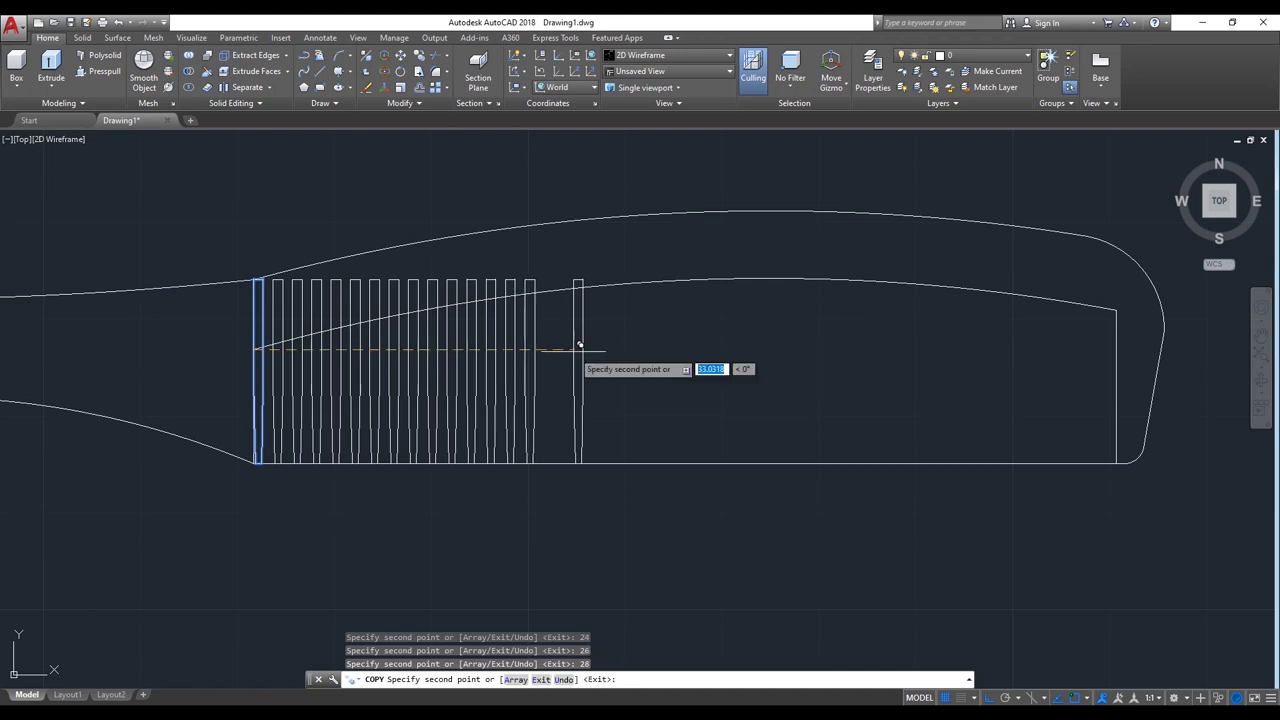
{"action": "key", "text": "Return"}
{"action": "type", "text": "32"}
{"action": "key", "text": "Return"}
{"action": "key", "text": "Return"}
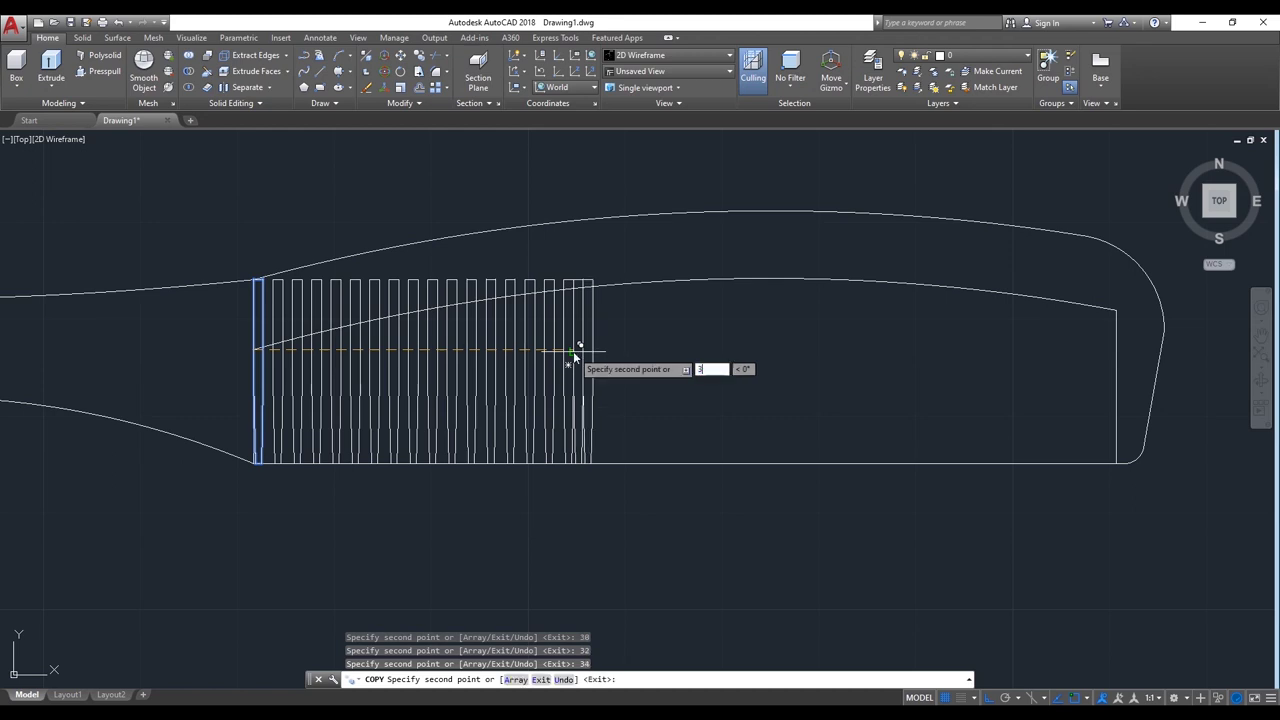
{"action": "key", "text": "Return"}
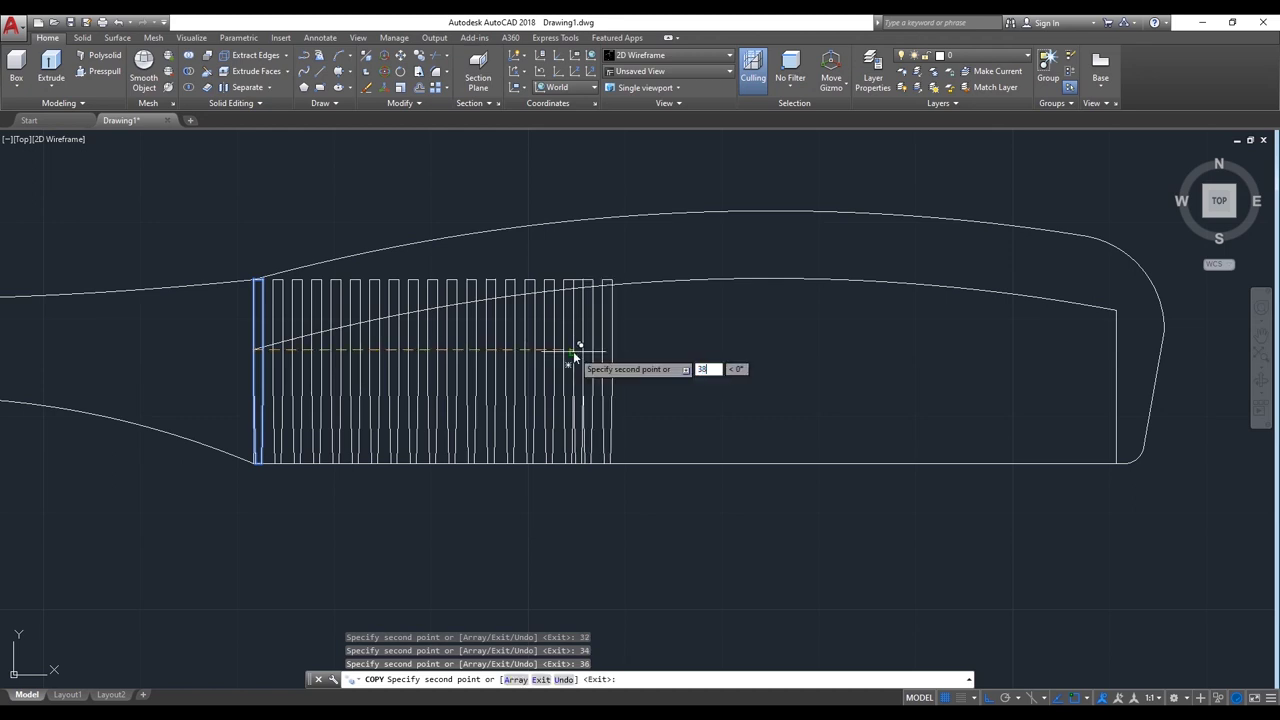
{"action": "key", "text": "Return"}
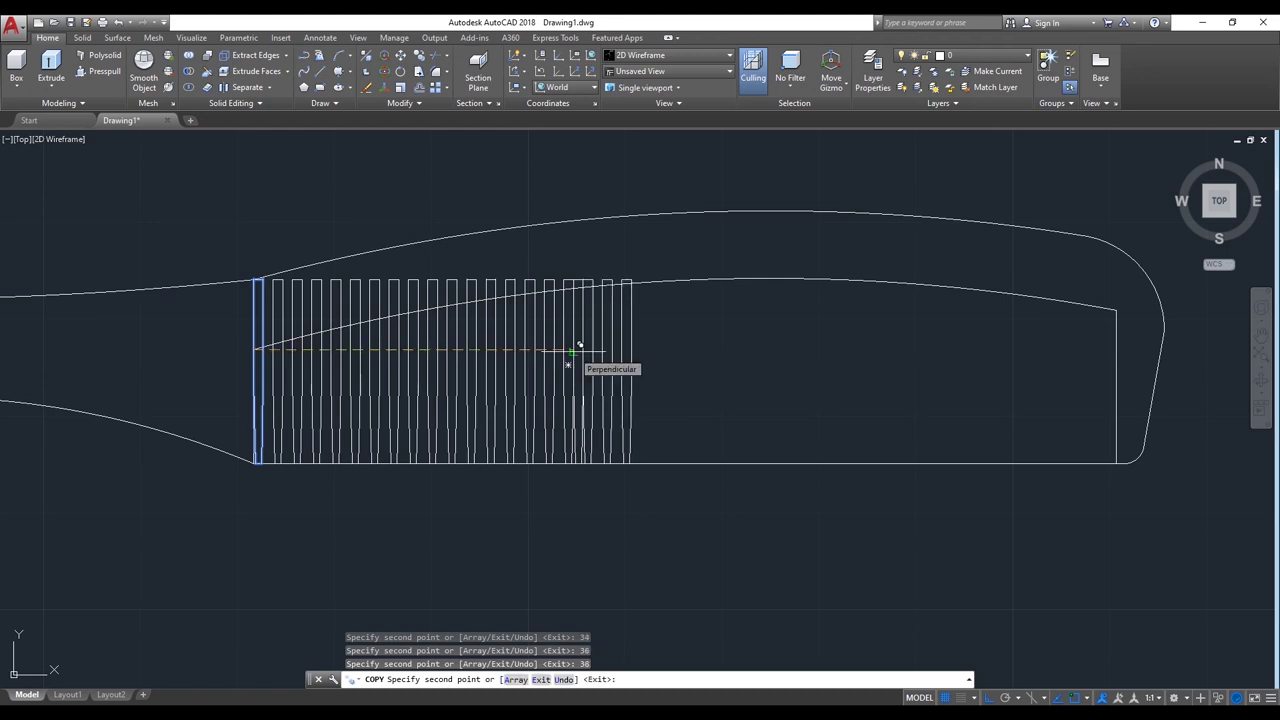
{"action": "type", "text": "40"}
{"action": "key", "text": "Return"}
{"action": "type", "text": "42"}
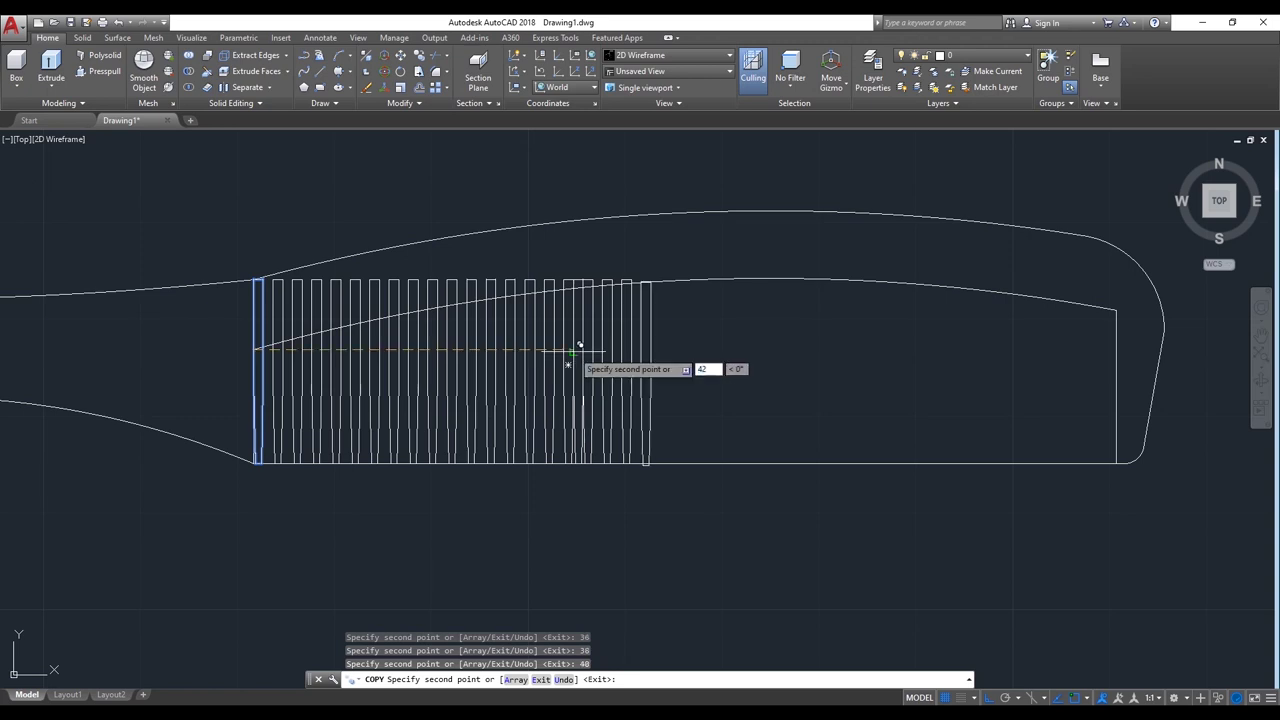
{"action": "key", "text": "Return"}
{"action": "key", "text": "Return"}
{"action": "type", "text": "6"}
{"action": "key", "text": "Return"}
{"action": "type", "text": "4"}
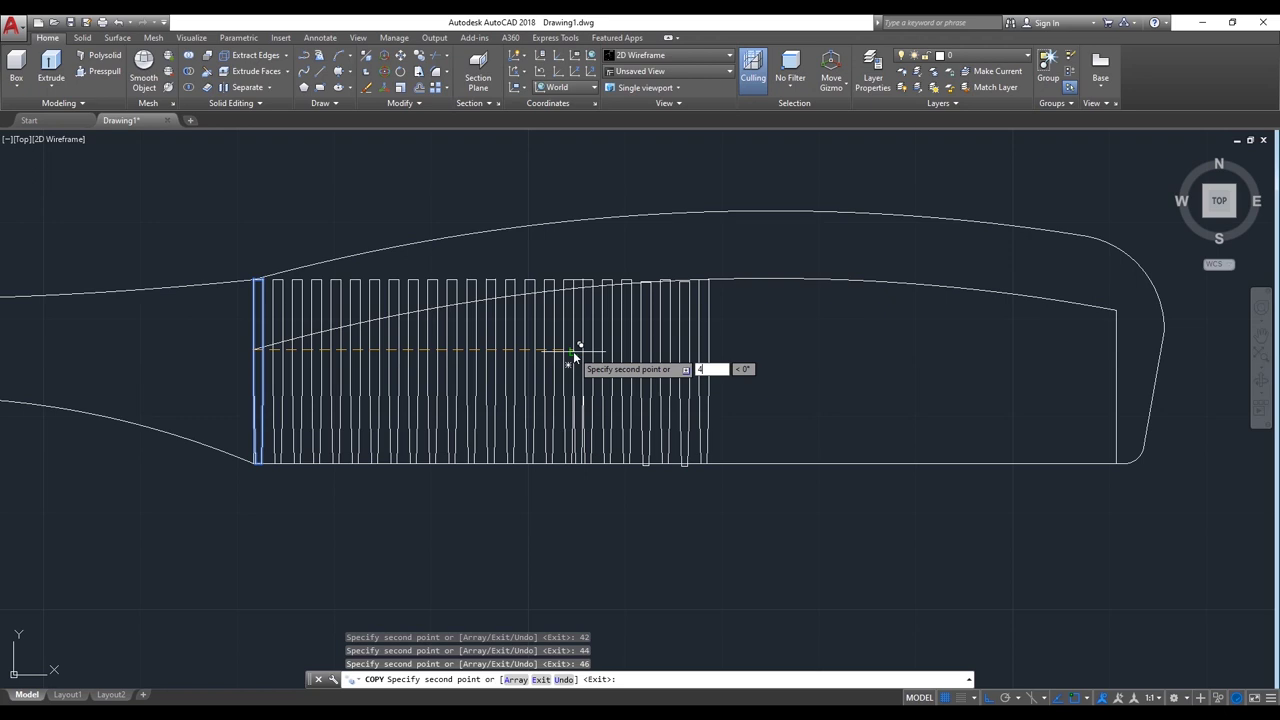
{"action": "key", "text": "Return"}
{"action": "type", "text": "0"}
{"action": "key", "text": "Return"}
{"action": "type", "text": "52"}
{"action": "key", "text": "Return"}
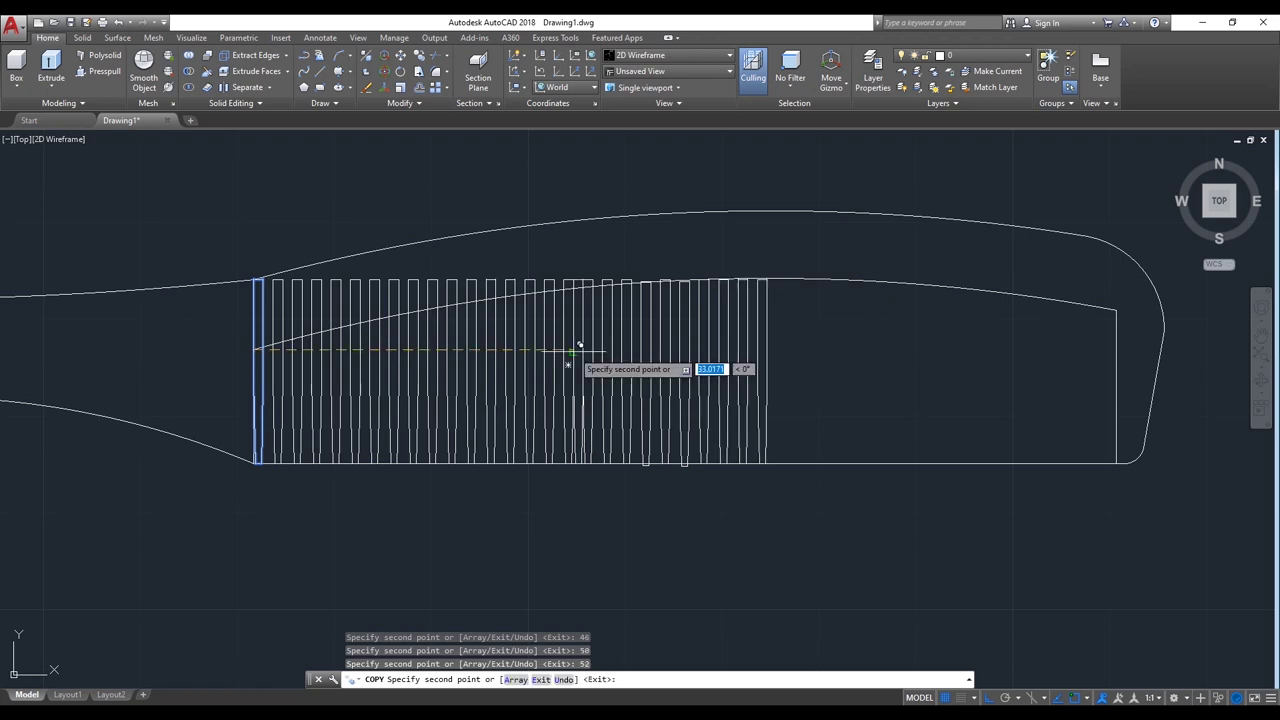
{"action": "key", "text": "Return"}
{"action": "key", "text": "Return"}
{"action": "type", "text": "58"}
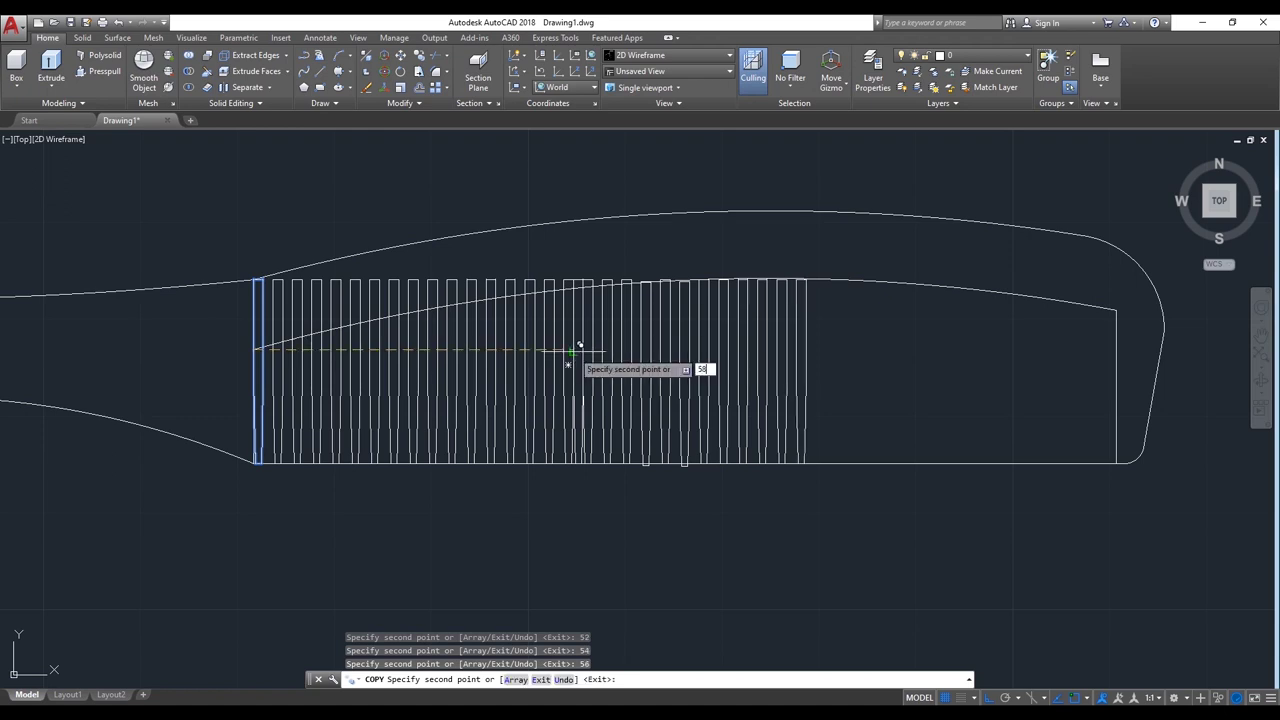
{"action": "key", "text": "Return"}
{"action": "type", "text": "60"}
{"action": "key", "text": "Return"}
{"action": "key", "text": "Return"}
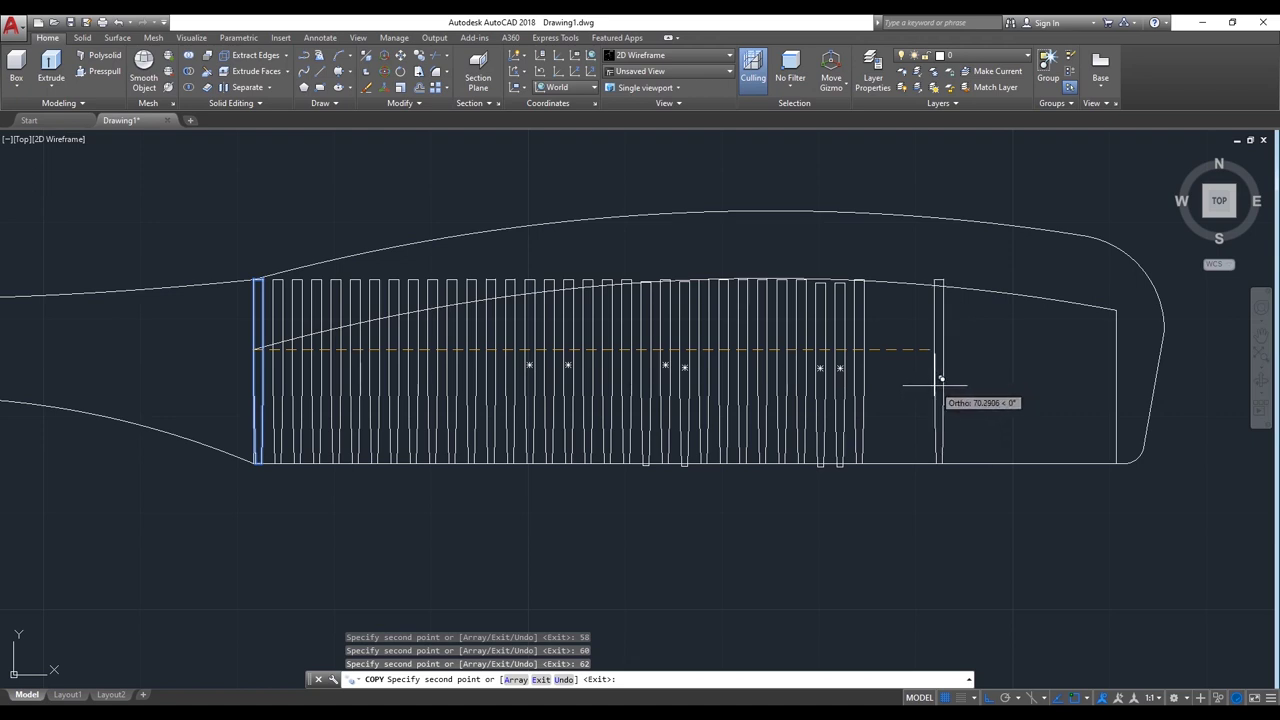
Step: Add tooth copies at 64, 66, 68, 70, 72 and 74 units
{"action": "type", "text": "64"}
{"action": "key", "text": "Return"}
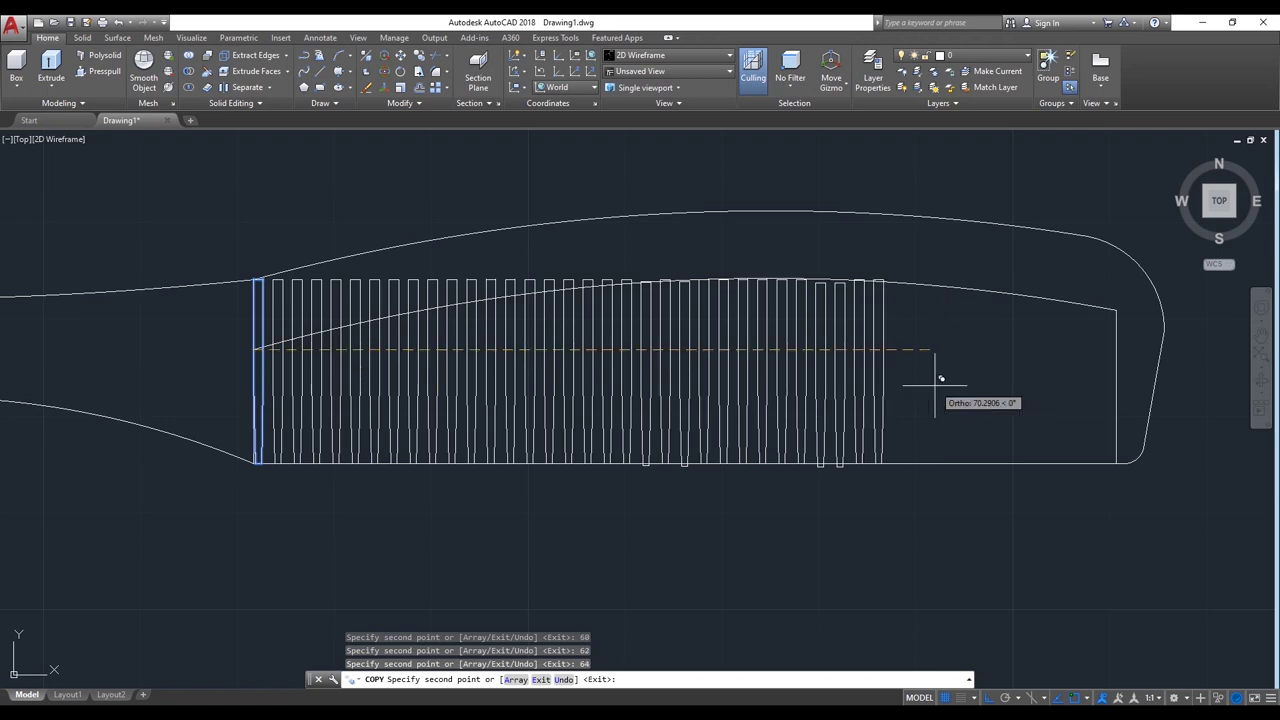
{"action": "type", "text": "66"}
{"action": "key", "text": "Return"}
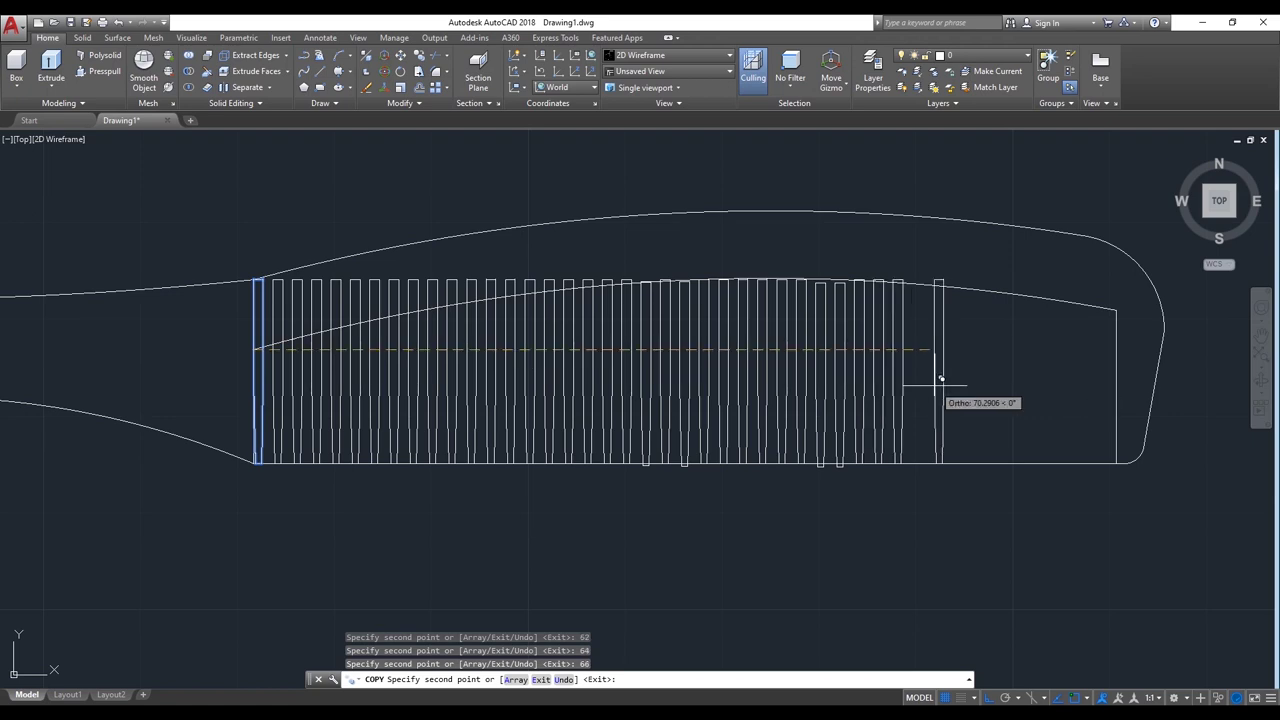
{"action": "type", "text": "68"}
{"action": "key", "text": "Return"}
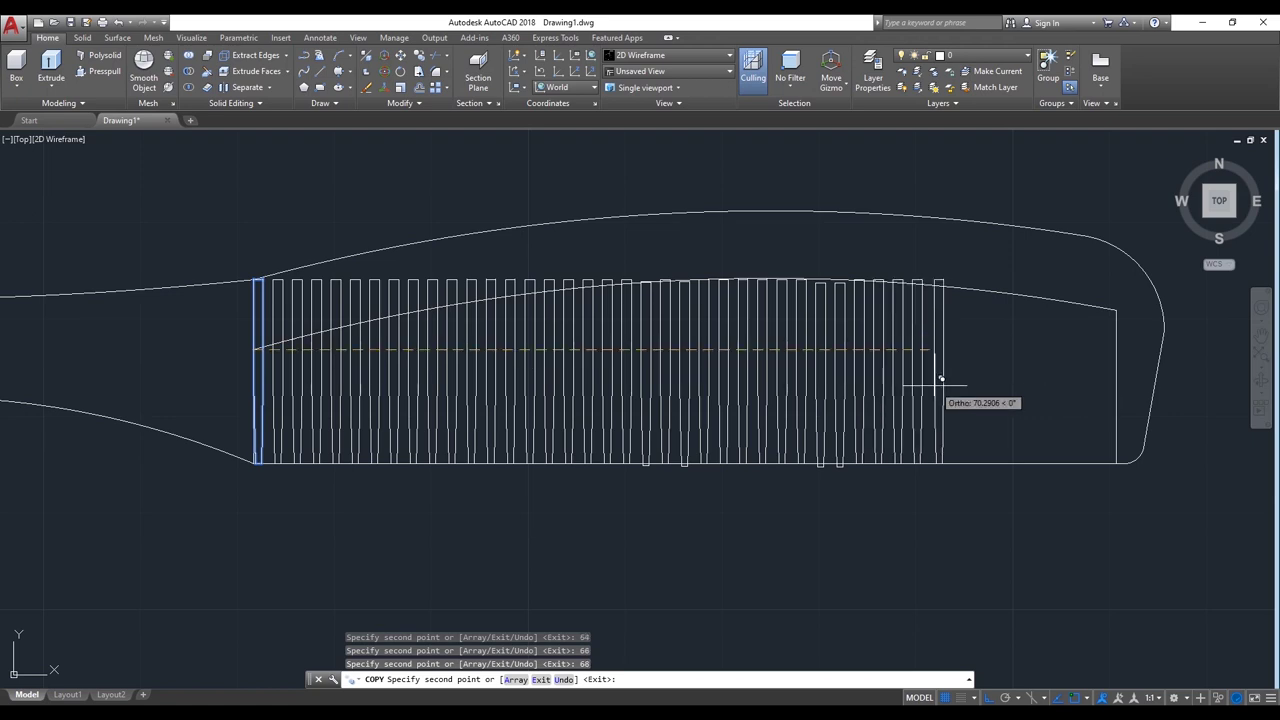
{"action": "type", "text": "70.1151"}
{"action": "key", "text": "Return"}
{"action": "type", "text": "72"}
{"action": "key", "text": "Return"}
{"action": "type", "text": "74"}
{"action": "key", "text": "Return"}
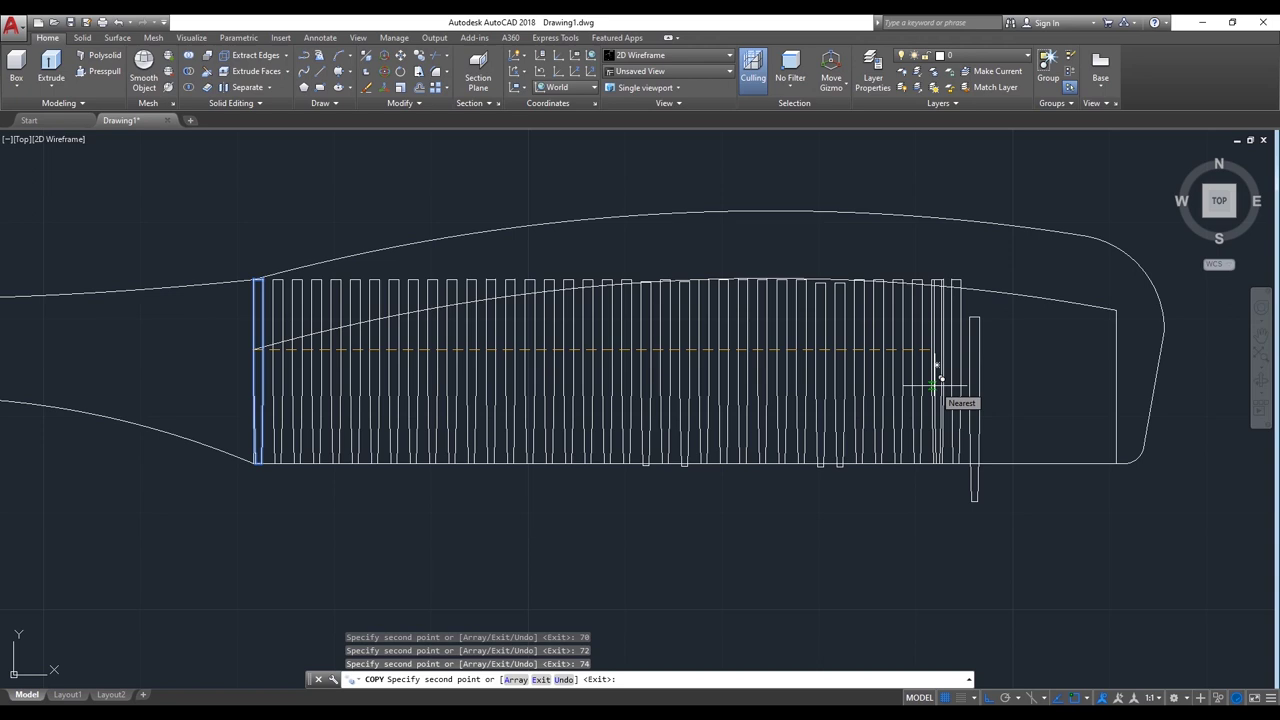
Step: With Ortho on, place tooth copies from 74 to 88 units and end copying
{"action": "key", "text": "F8"}
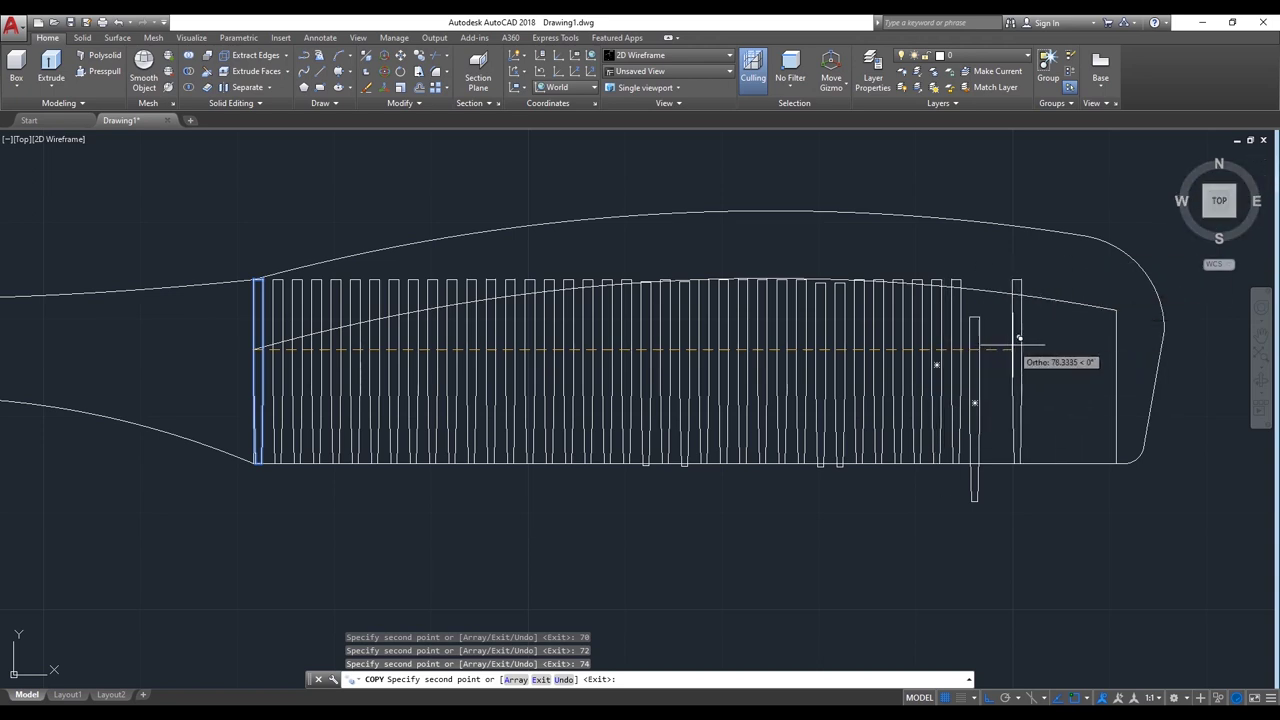
{"action": "type", "text": "74"}
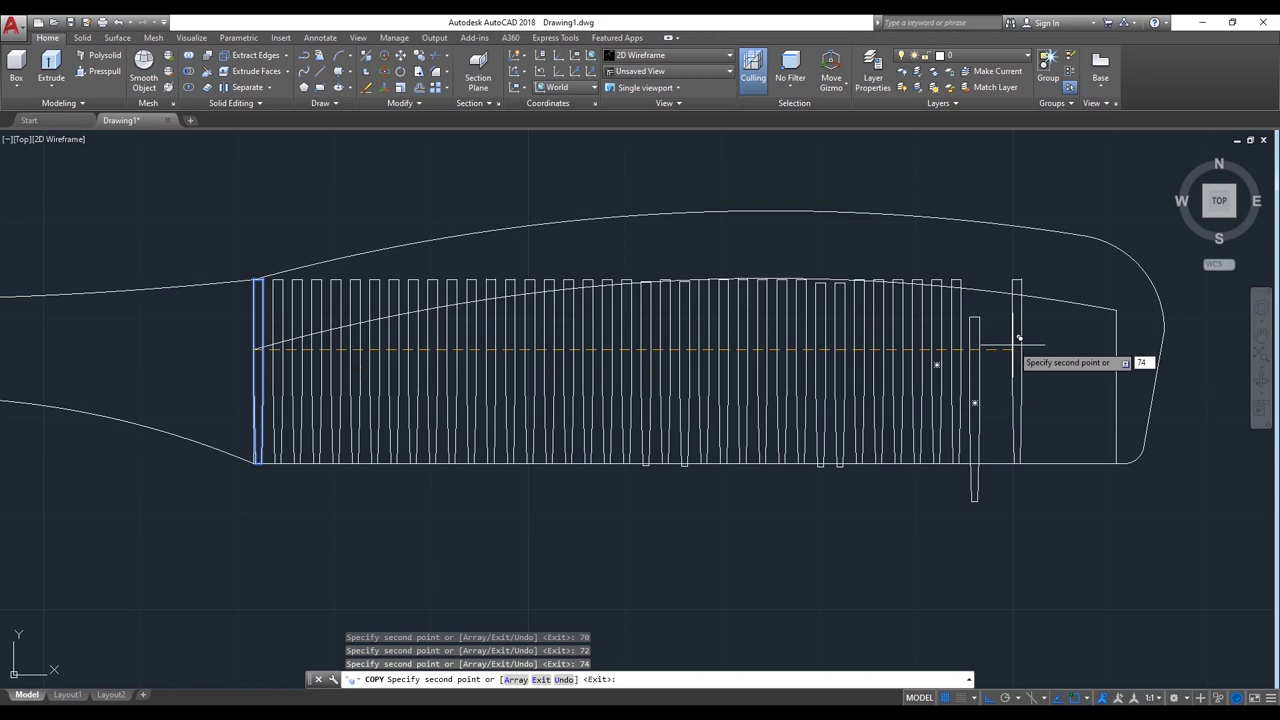
{"action": "key", "text": "Return"}
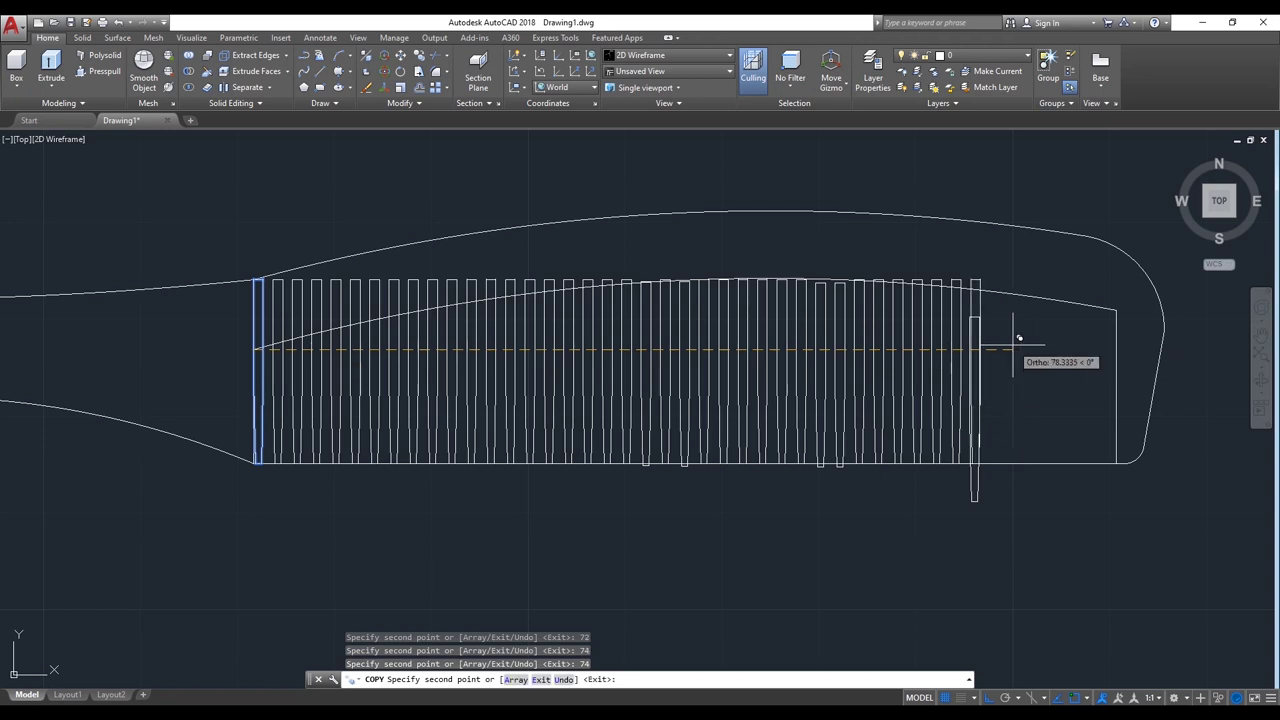
{"action": "type", "text": "76"}
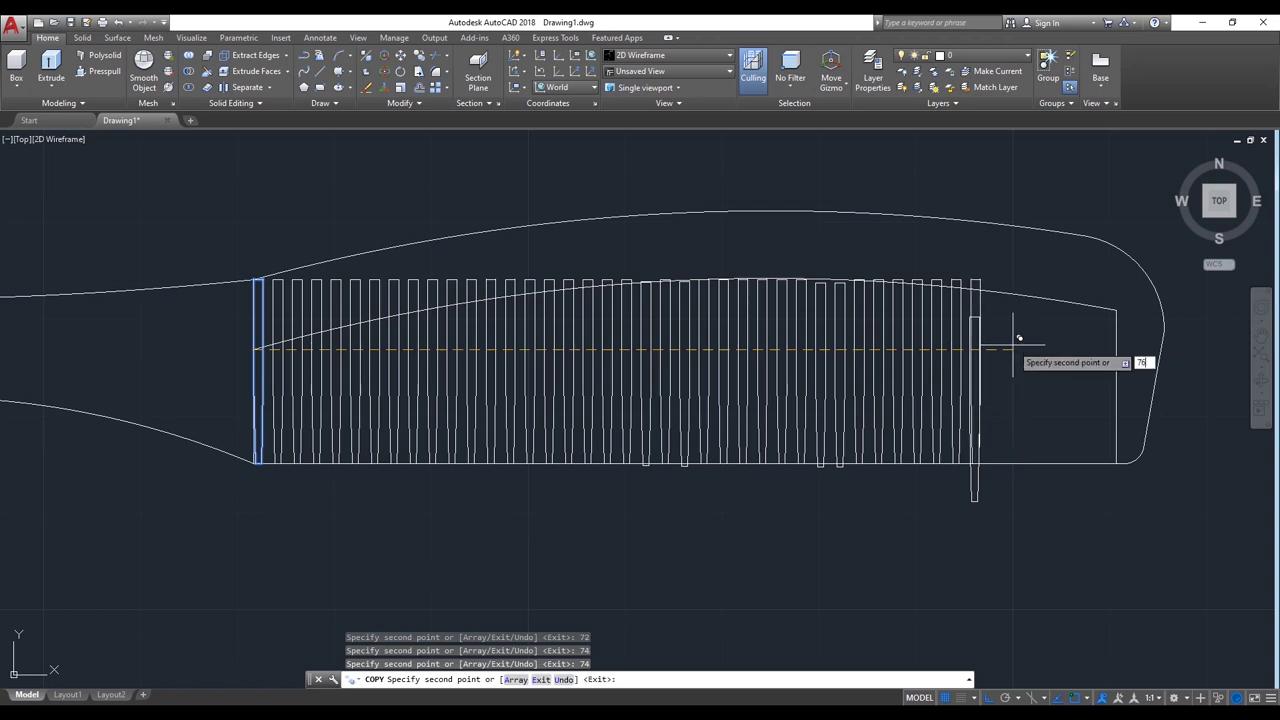
{"action": "key", "text": "Return"}
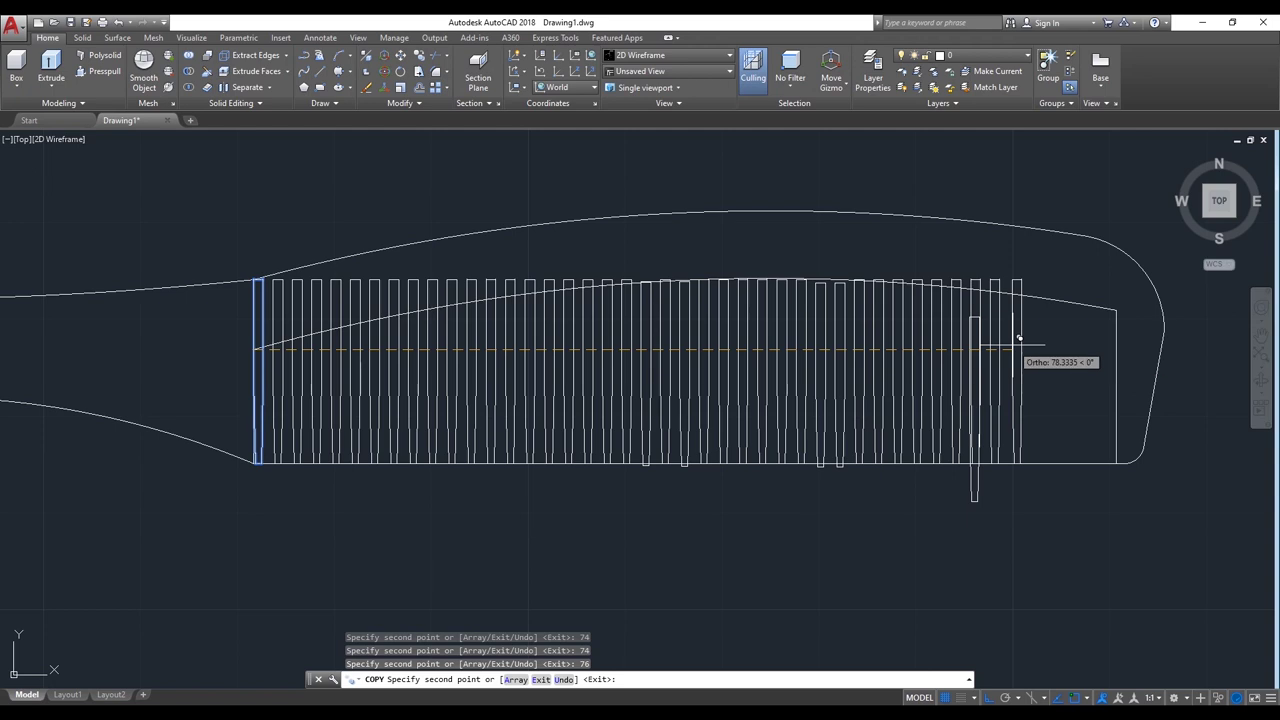
{"action": "type", "text": "78"}
{"action": "key", "text": "Return"}
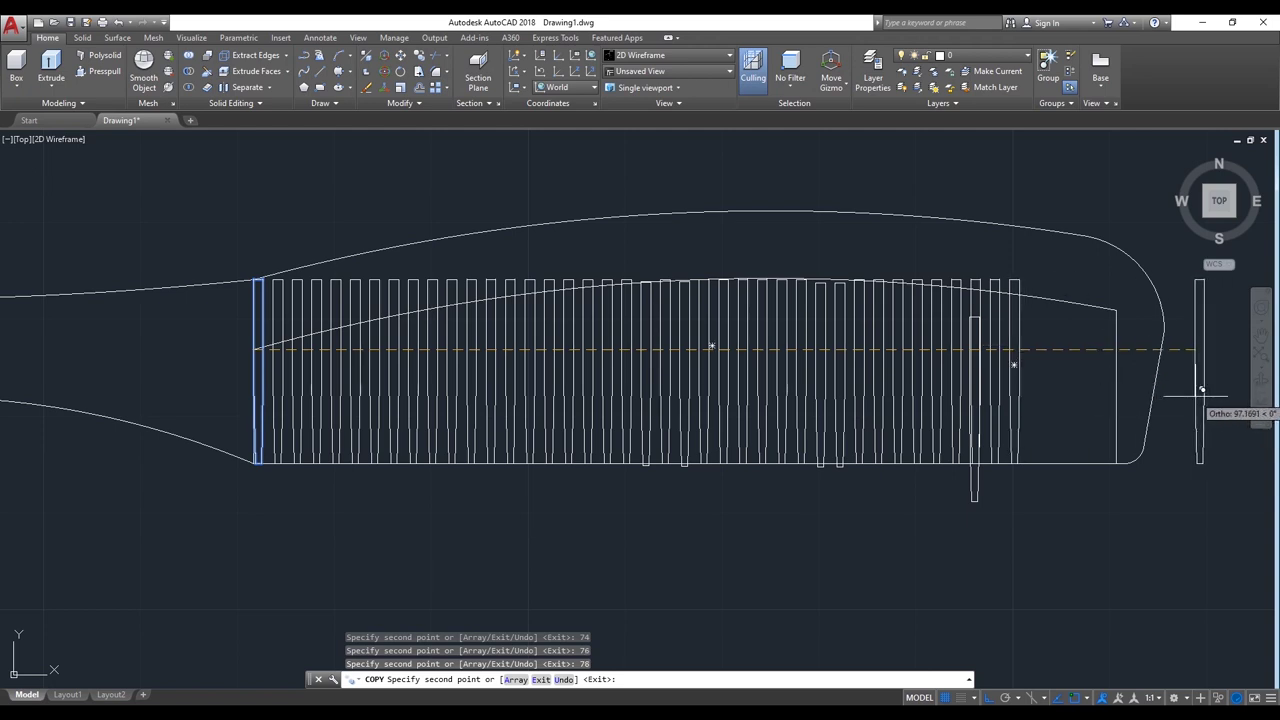
{"action": "type", "text": "80"}
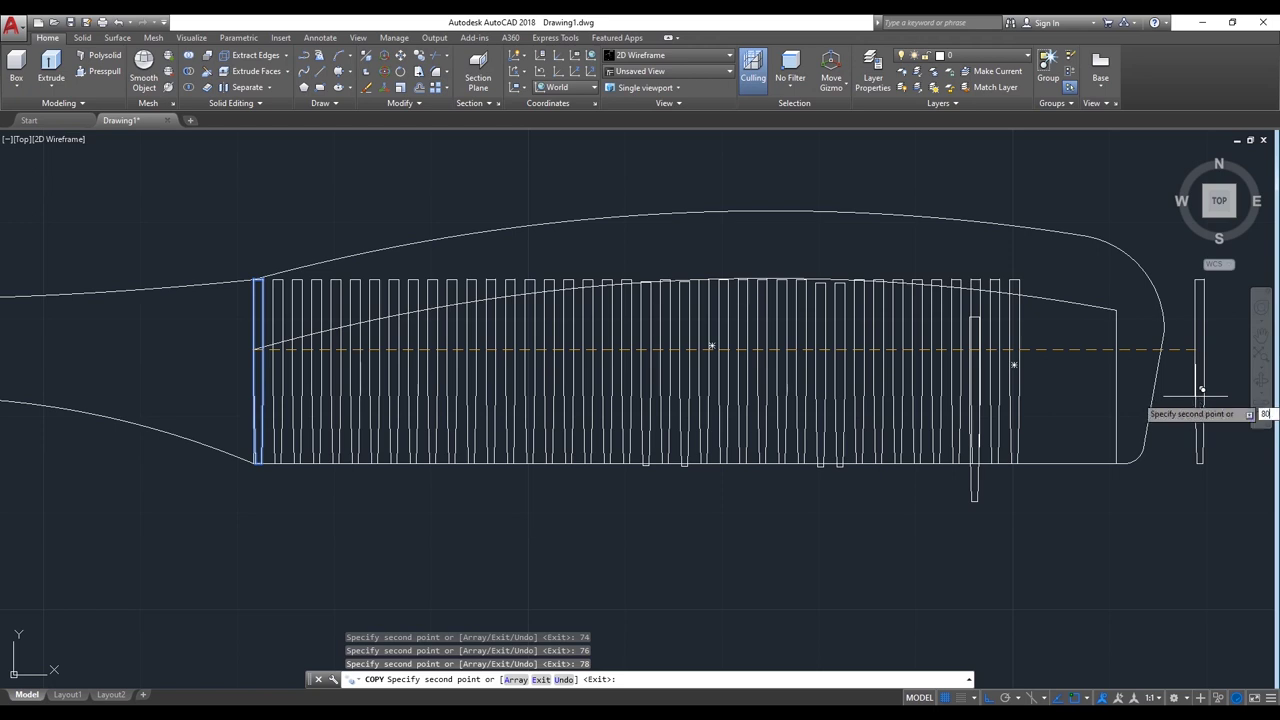
{"action": "key", "text": "Return"}
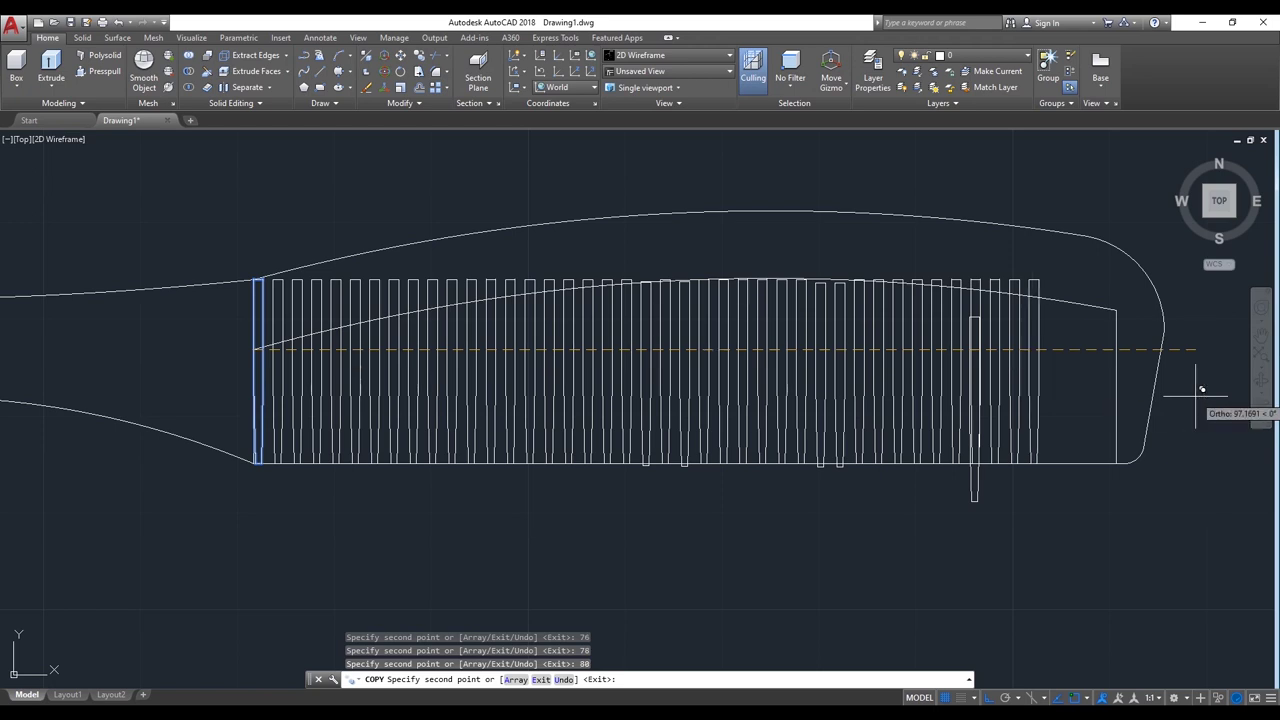
{"action": "type", "text": "82"}
{"action": "key", "text": "Return"}
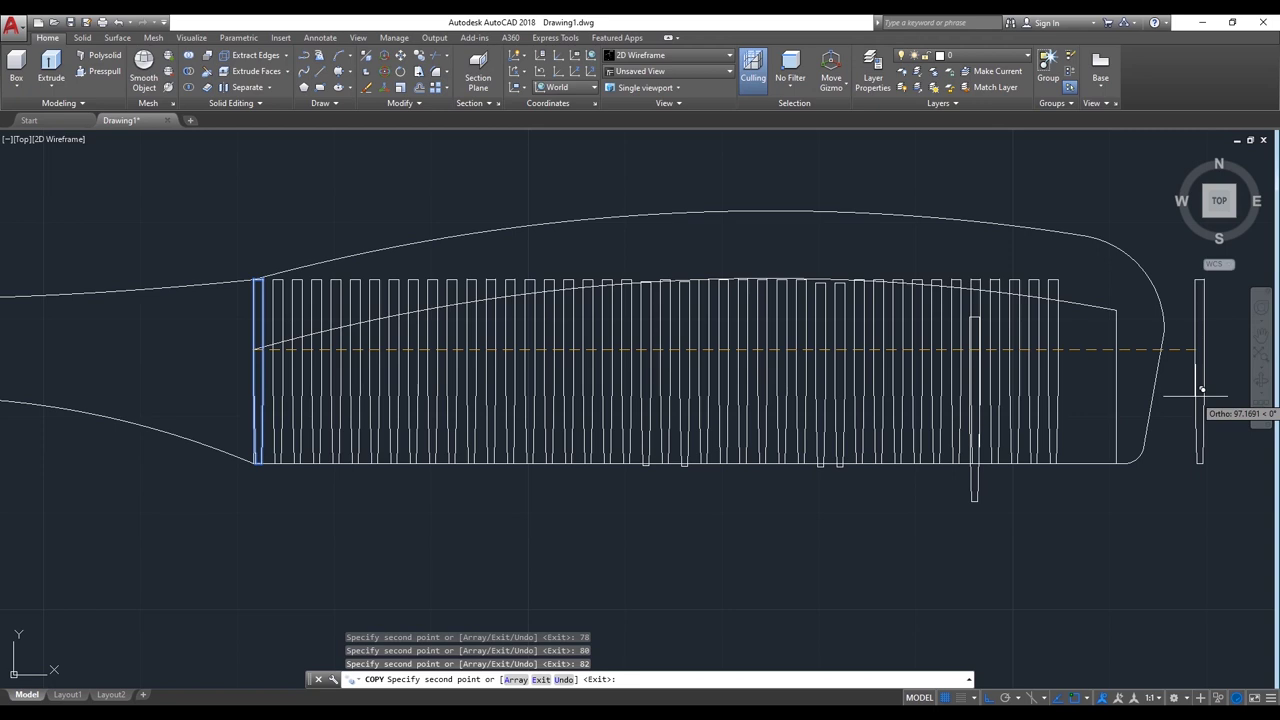
{"action": "type", "text": "84"}
{"action": "key", "text": "Return"}
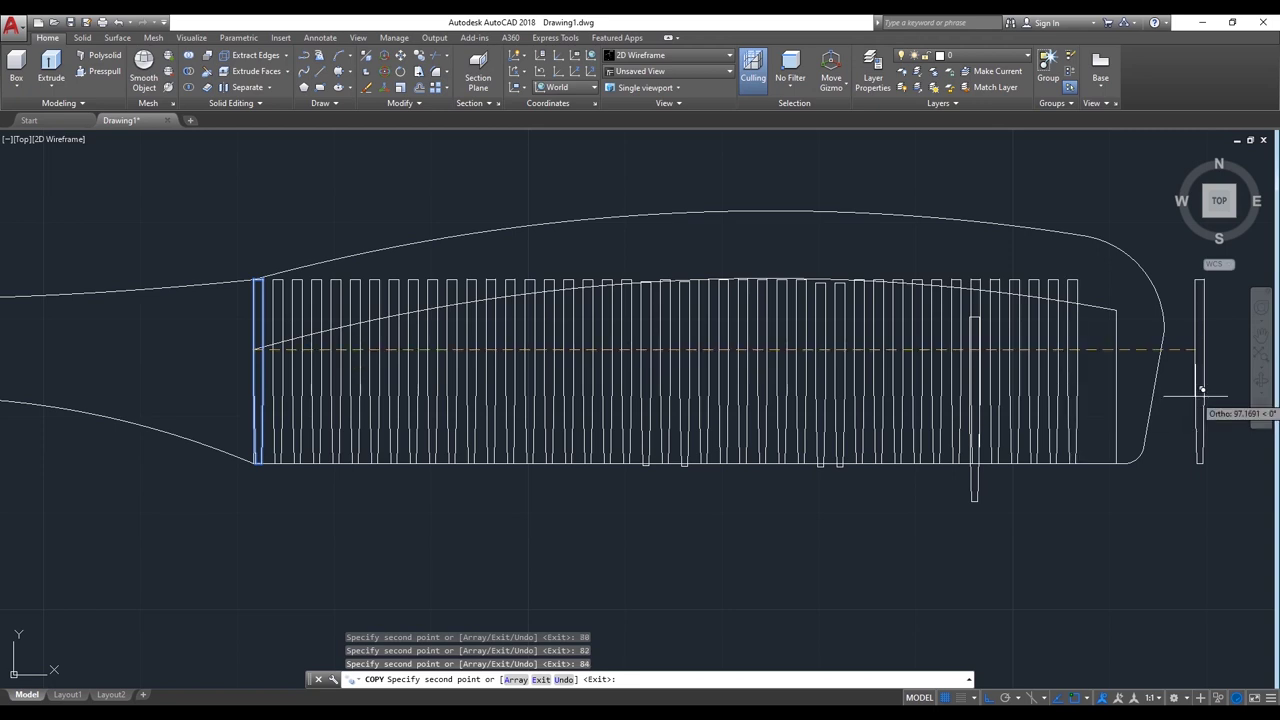
{"action": "type", "text": "86"}
{"action": "key", "text": "Return"}
{"action": "type", "text": "88"}
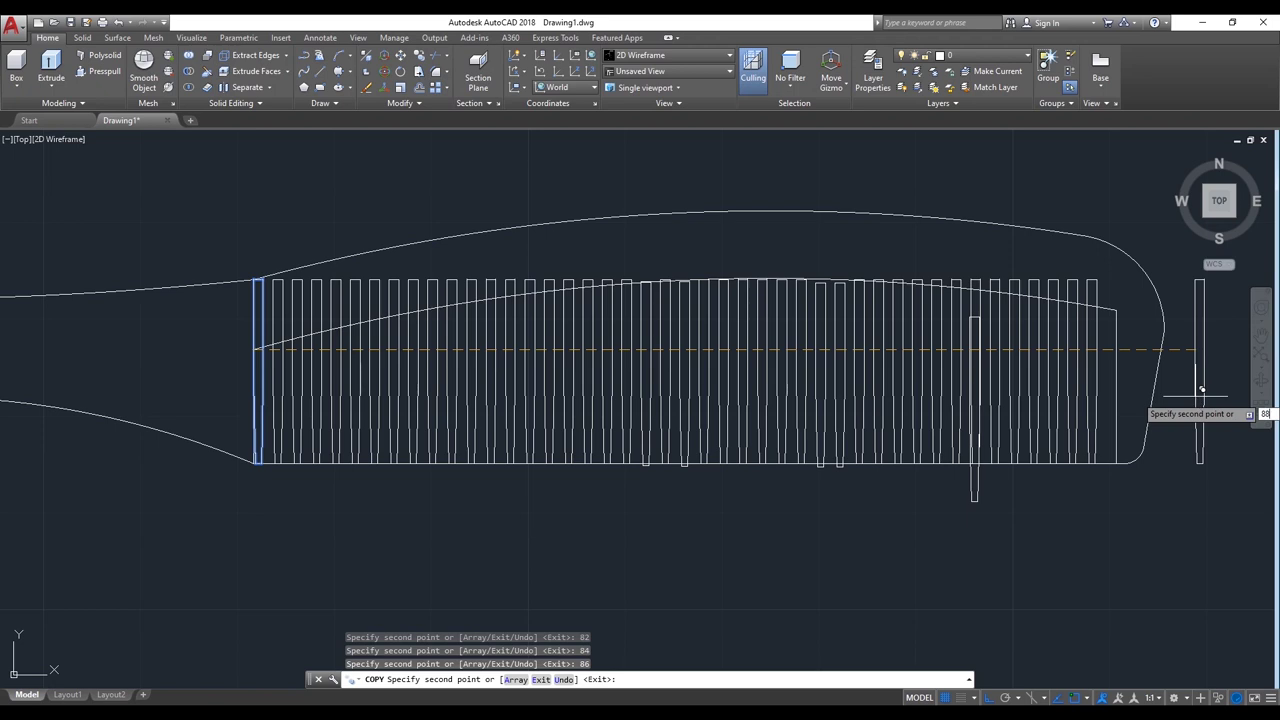
{"action": "key", "text": "Return"}
{"action": "key", "text": "Return"}
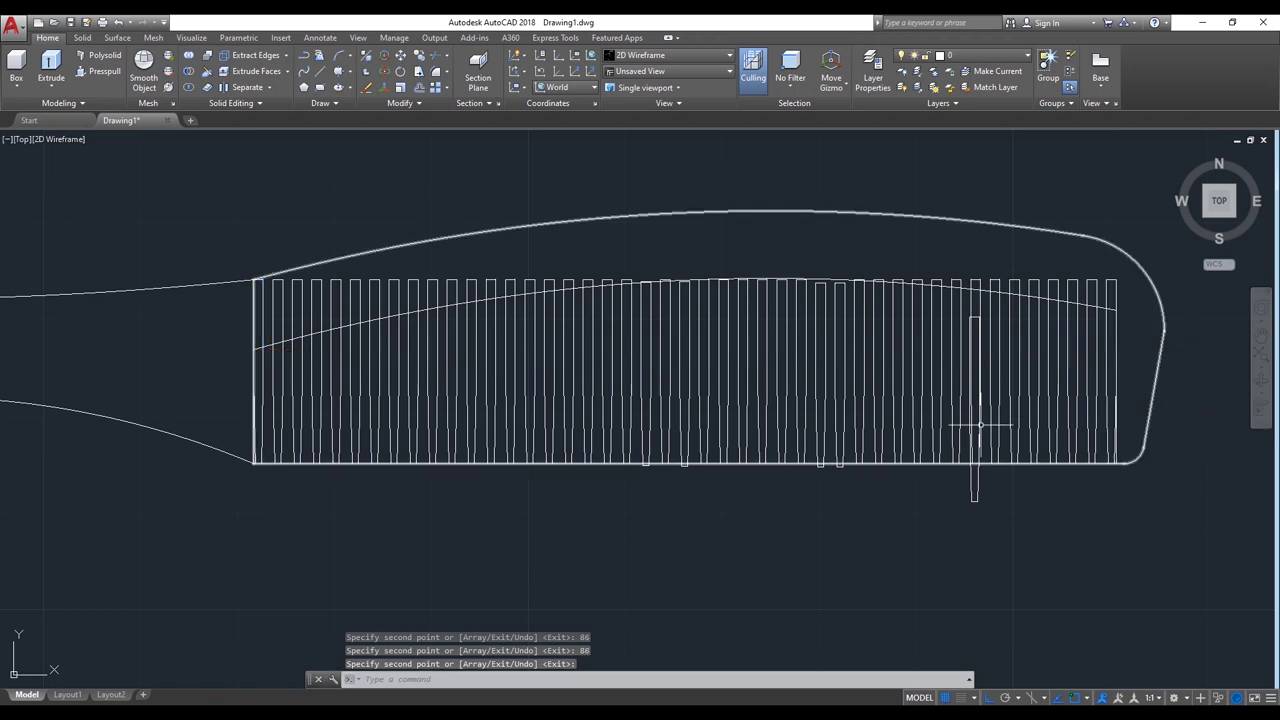
Step: Erase the stray long tooth and move the right protruding tooth flush with the bottom edge
{"action": "key", "text": "Return"}
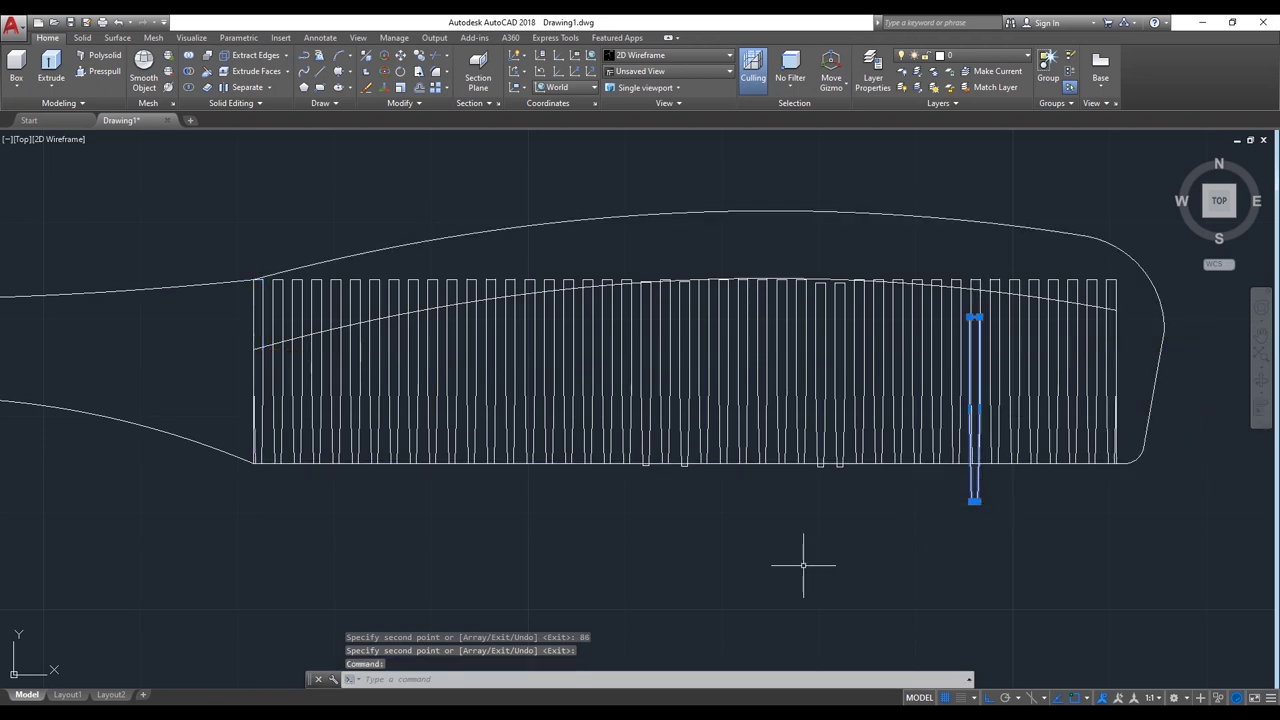
{"action": "type", "text": "e"}
{"action": "key", "text": "Return"}
{"action": "scroll", "coordinate": [830, 490], "scroll_direction": "up", "scroll_amount": 5}
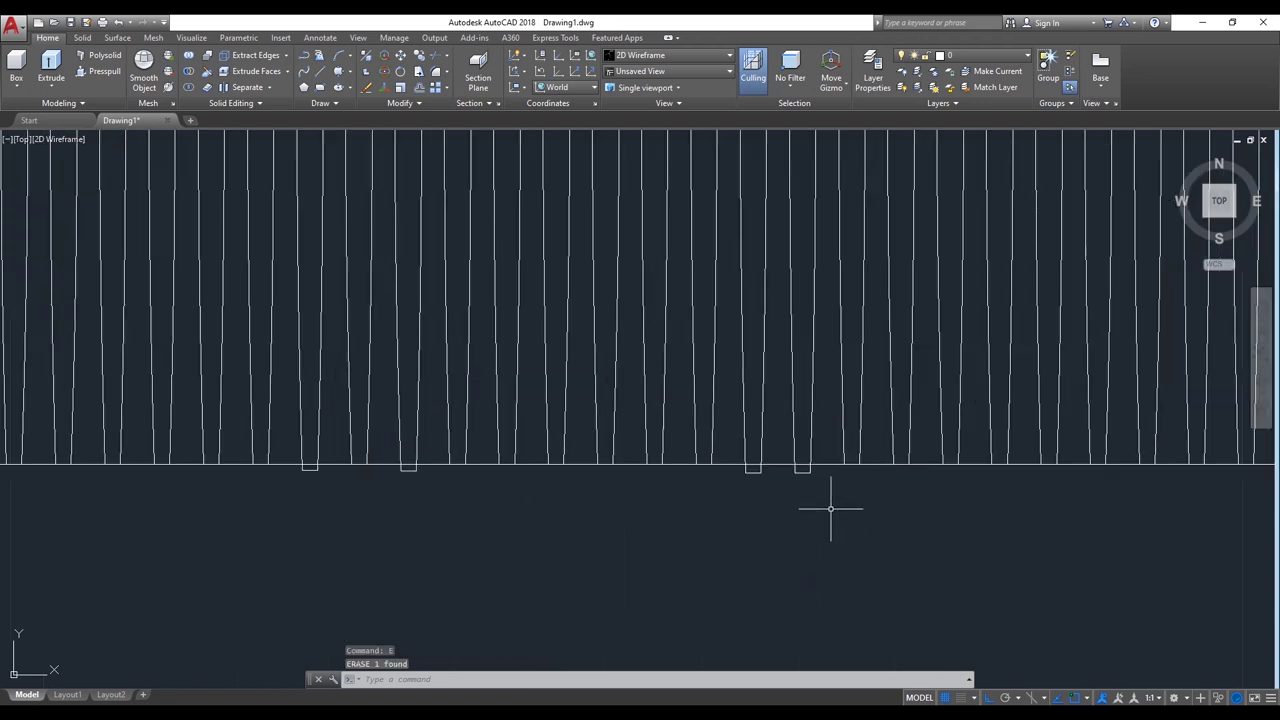
{"action": "key", "text": "Return"}
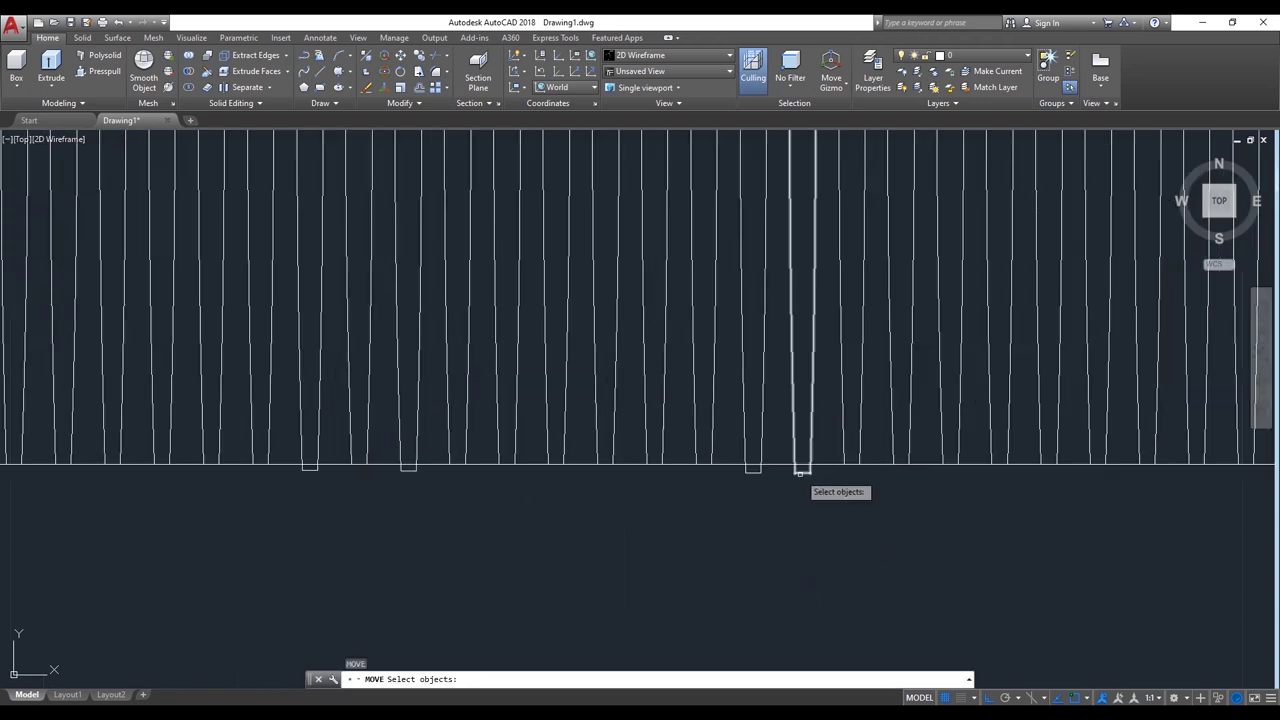
{"action": "left_click", "coordinate": [803, 468]}
{"action": "left_click", "coordinate": [803, 470]}
{"action": "scroll", "coordinate": [803, 470], "scroll_direction": "up", "scroll_amount": 3}
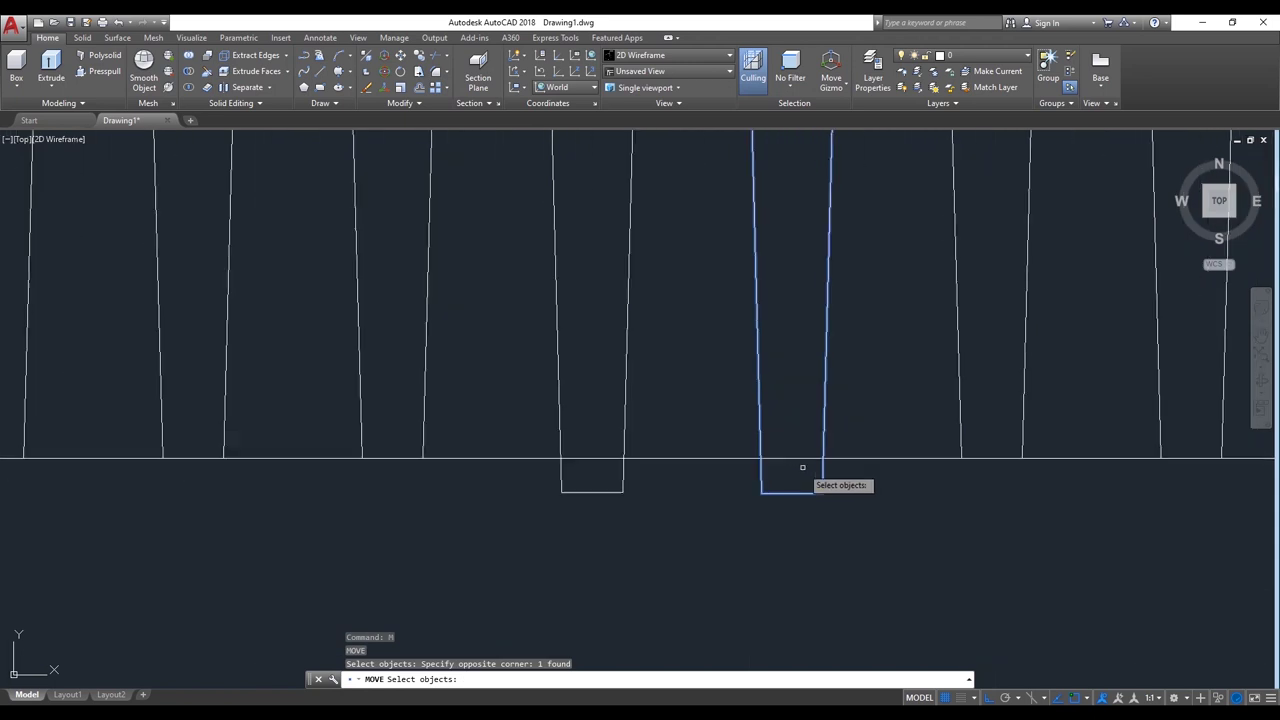
{"action": "key", "text": "Return"}
{"action": "left_click", "coordinate": [792, 460]}
{"action": "left_click", "coordinate": [802, 447]}
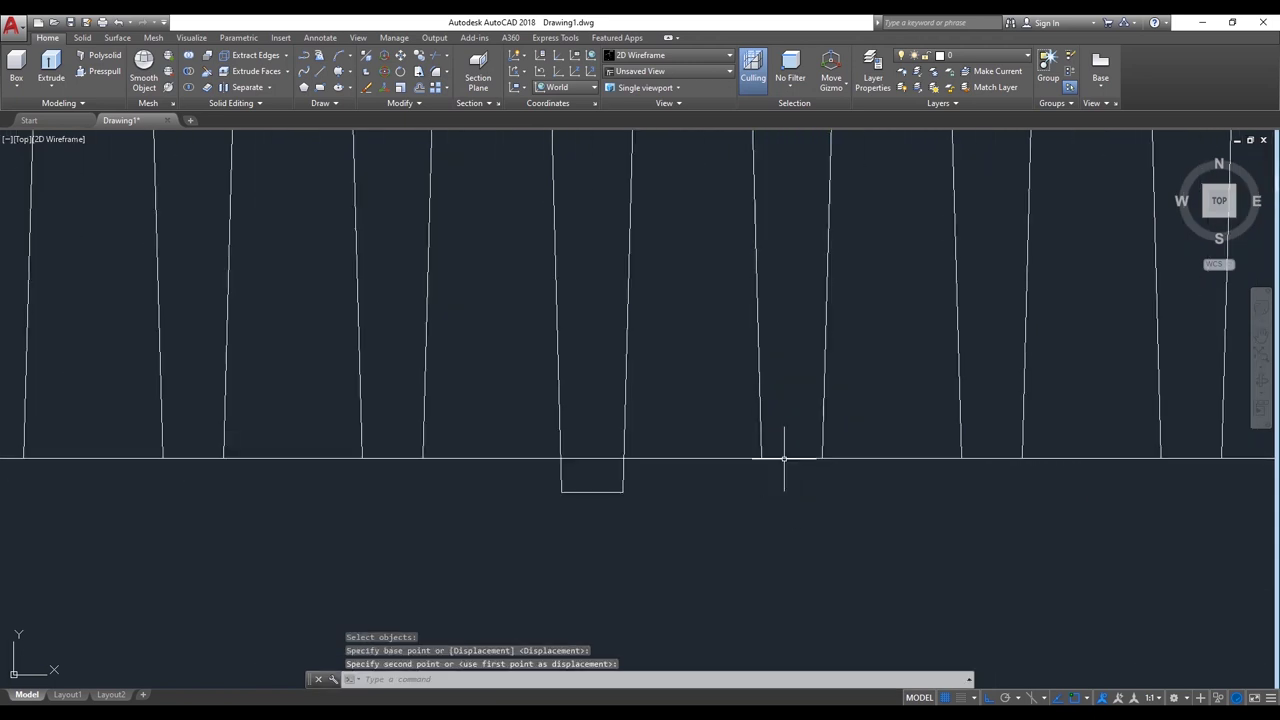
Step: Move the left protruding tooth up flush with the comb's bottom edge
{"action": "key", "text": "Return"}
{"action": "left_click", "coordinate": [591, 492]}
{"action": "key", "text": "Return"}
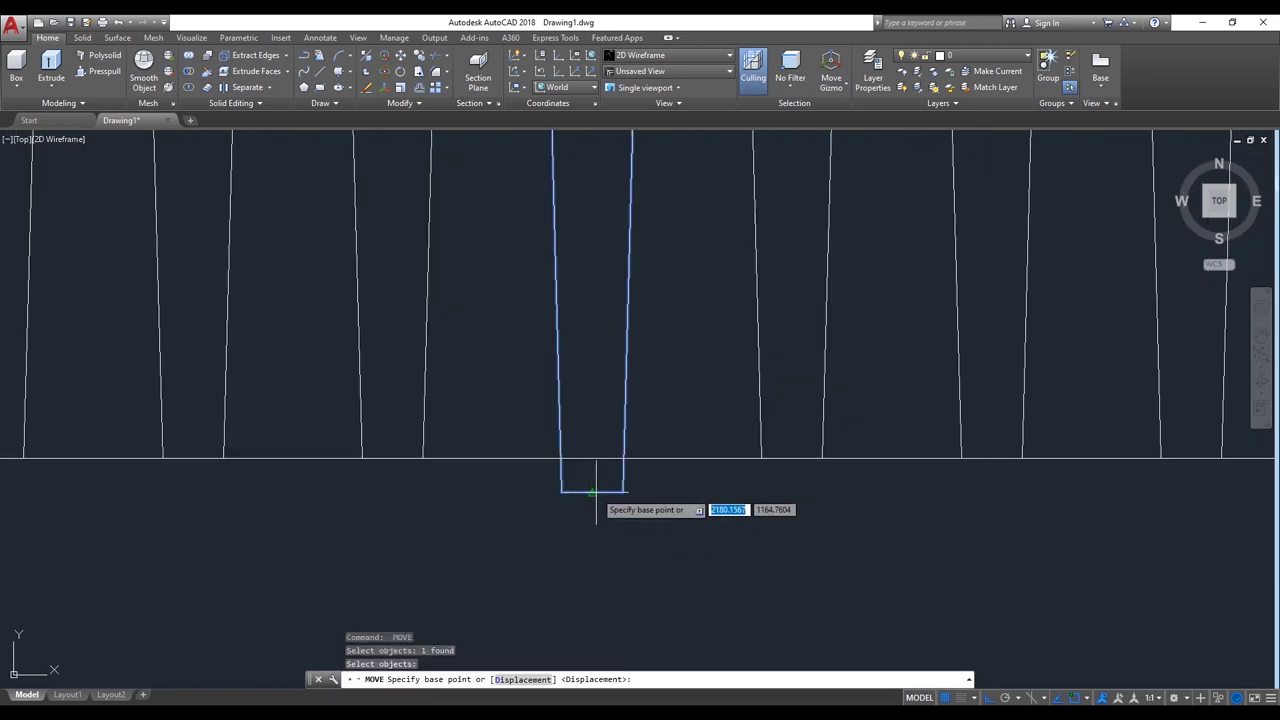
{"action": "left_click", "coordinate": [591, 491]}
{"action": "left_click", "coordinate": [592, 458]}
{"action": "scroll", "coordinate": [726, 541], "scroll_direction": "down", "scroll_amount": 3}
{"action": "scroll", "coordinate": [740, 537], "scroll_direction": "down", "scroll_amount": 2}
{"action": "scroll", "coordinate": [523, 523], "scroll_direction": "up", "scroll_amount": 3}
{"action": "scroll", "coordinate": [749, 540], "scroll_direction": "up", "scroll_amount": 2}
Step: Move the two remaining notched teeth up flush with the bottom edge
{"action": "key", "text": "Return"}
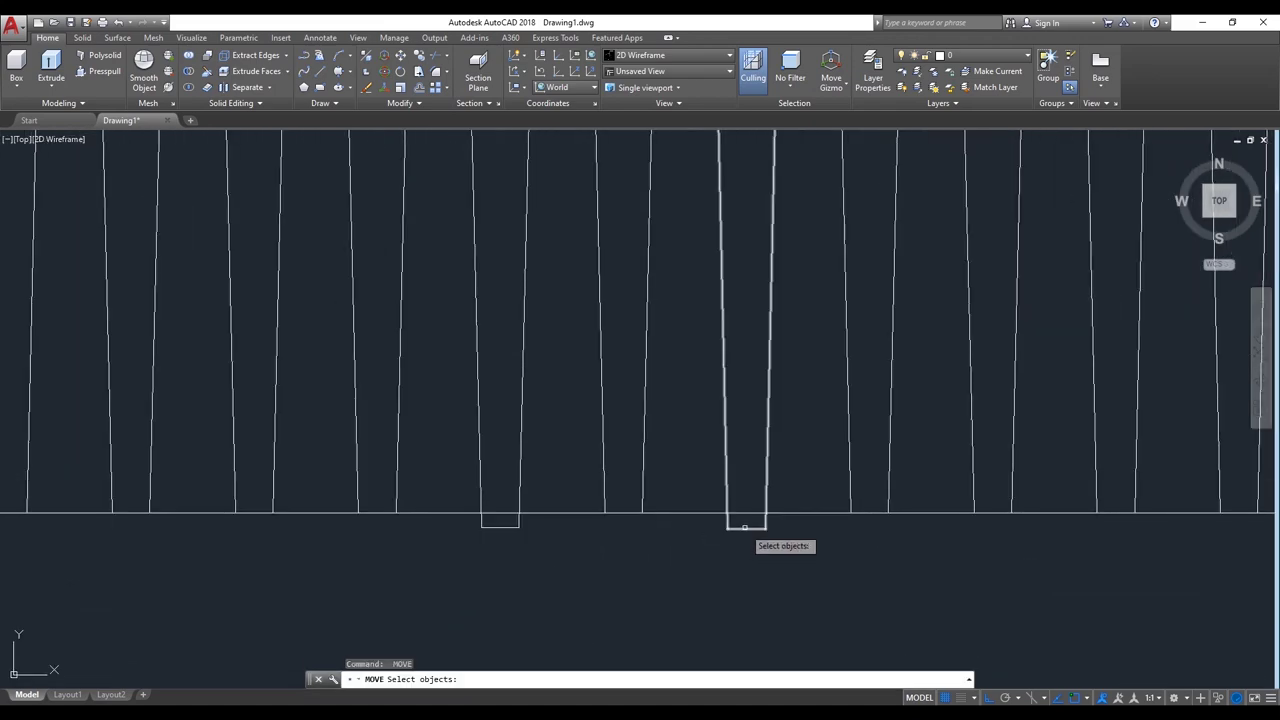
{"action": "left_click", "coordinate": [745, 528]}
{"action": "key", "text": "Return"}
{"action": "left_click", "coordinate": [749, 528]}
{"action": "left_click", "coordinate": [749, 517]}
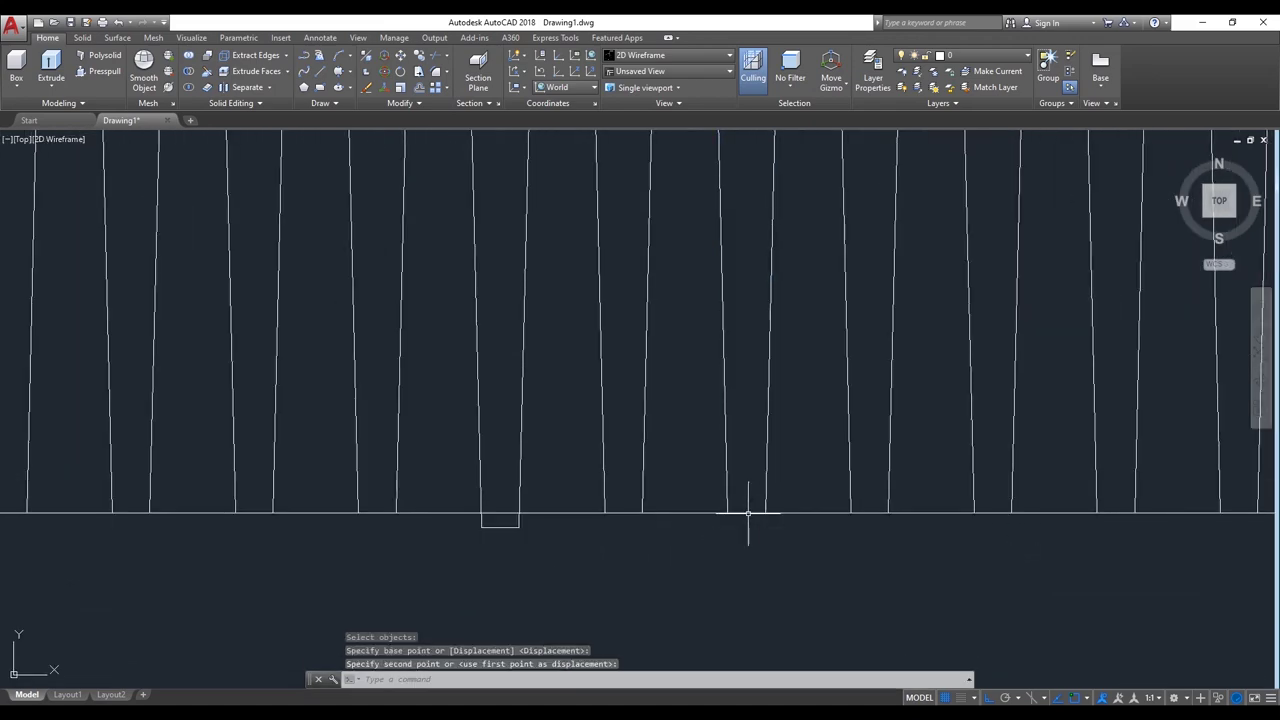
{"action": "key", "text": "Return"}
{"action": "left_click", "coordinate": [498, 526]}
{"action": "key", "text": "Return"}
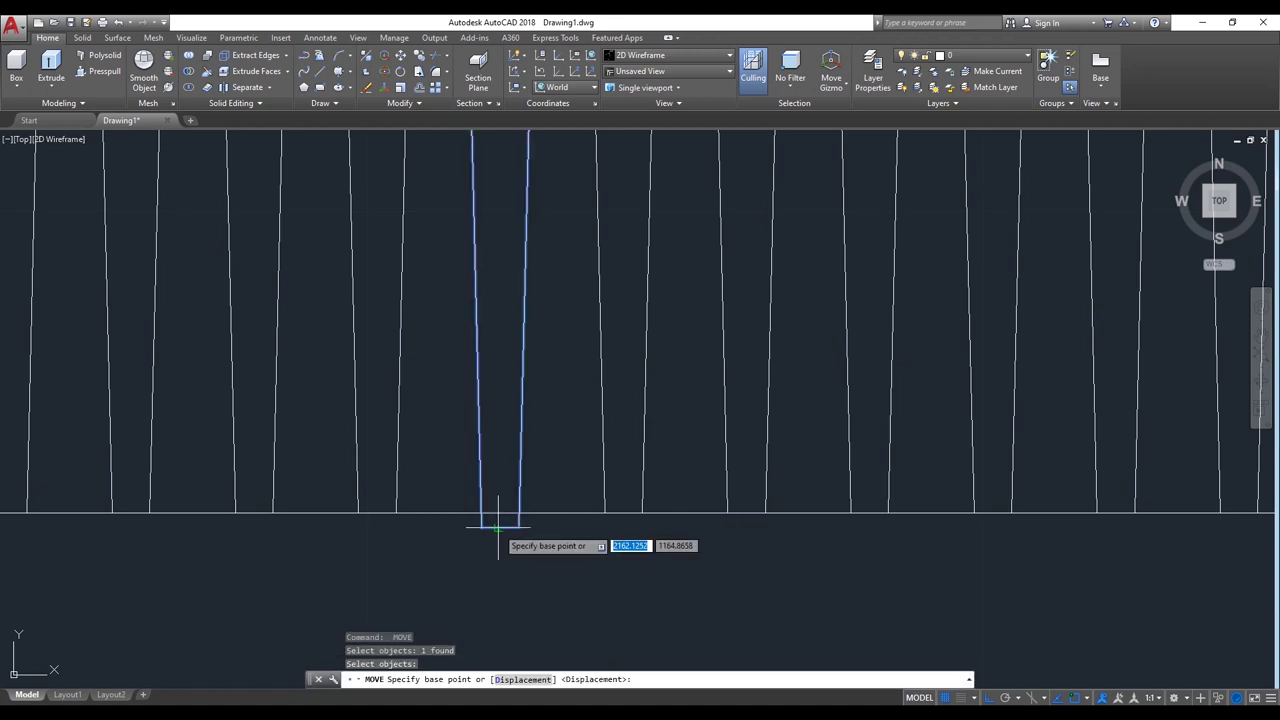
{"action": "left_click", "coordinate": [498, 526]}
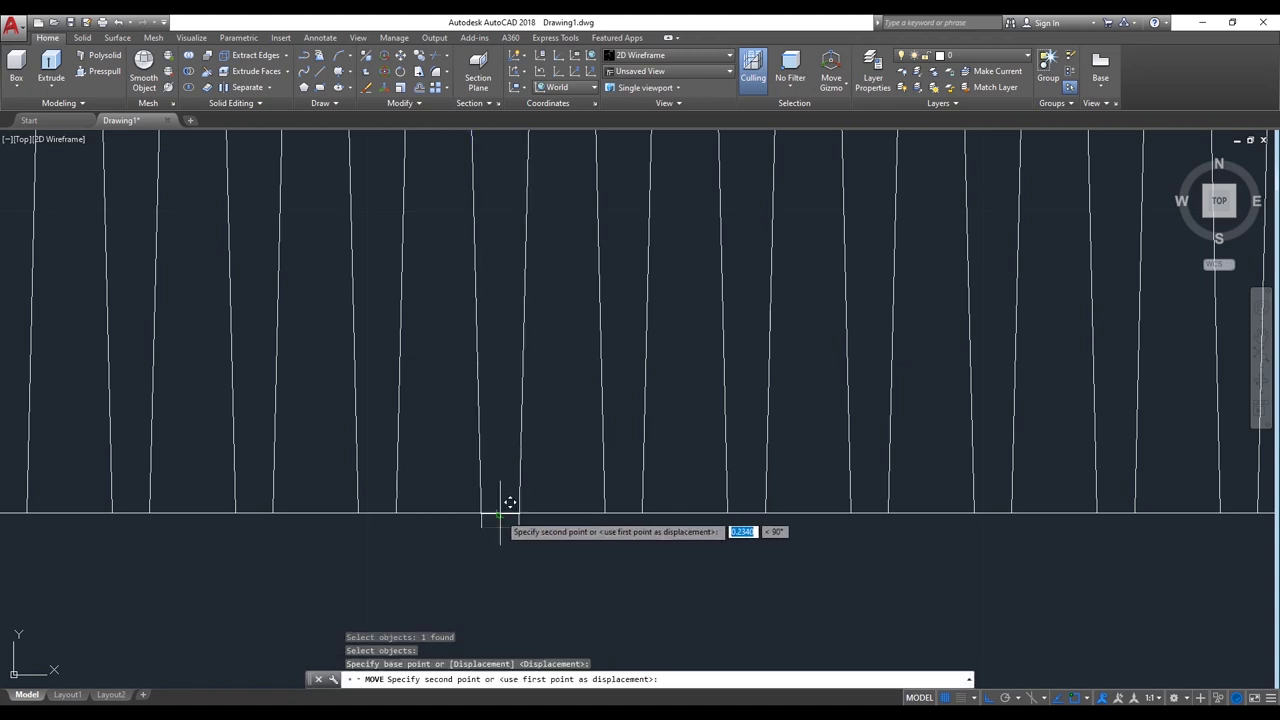
{"action": "left_click", "coordinate": [503, 517]}
{"action": "scroll", "coordinate": [517, 557], "scroll_direction": "down", "scroll_amount": 5}
{"action": "scroll", "coordinate": [520, 556], "scroll_direction": "down", "scroll_amount": 2}
{"action": "scroll", "coordinate": [521, 557], "scroll_direction": "down", "scroll_amount": 2}
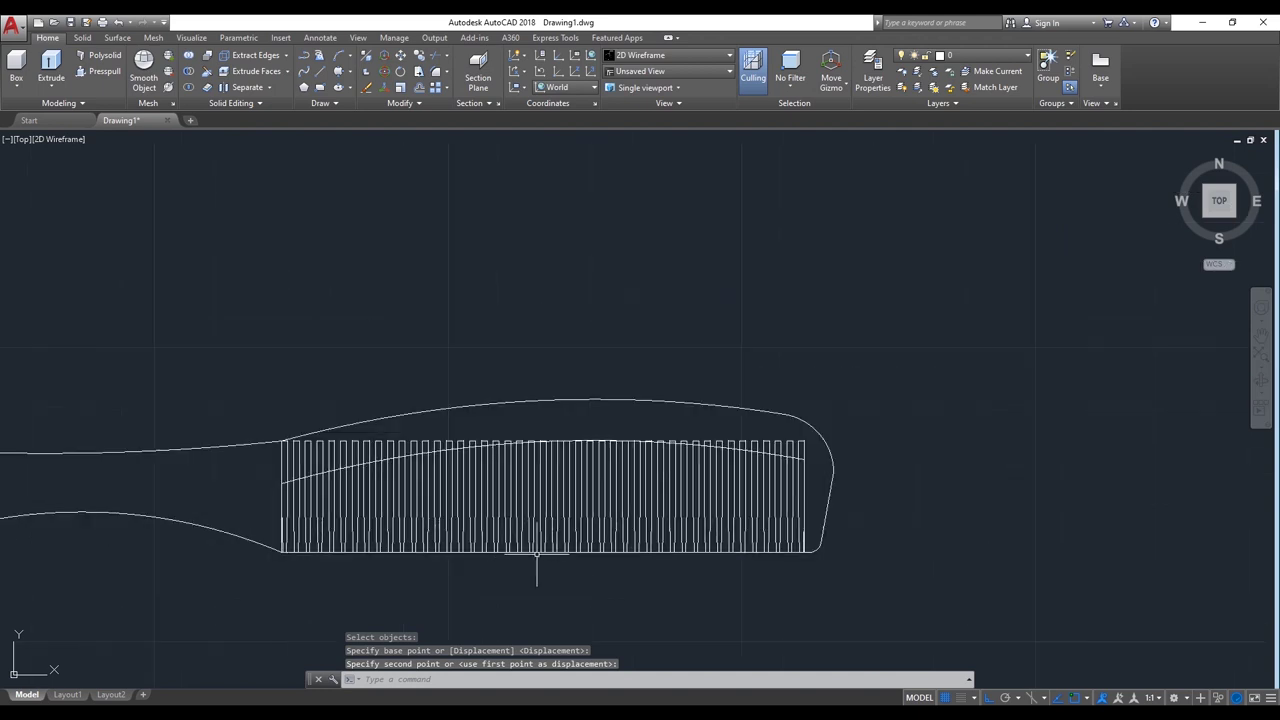
Step: Start TRIM with the inner curve as cutting edge and cut the first tooth tops with a crossing window
{"action": "scroll", "coordinate": [752, 533], "scroll_direction": "up", "scroll_amount": 2}
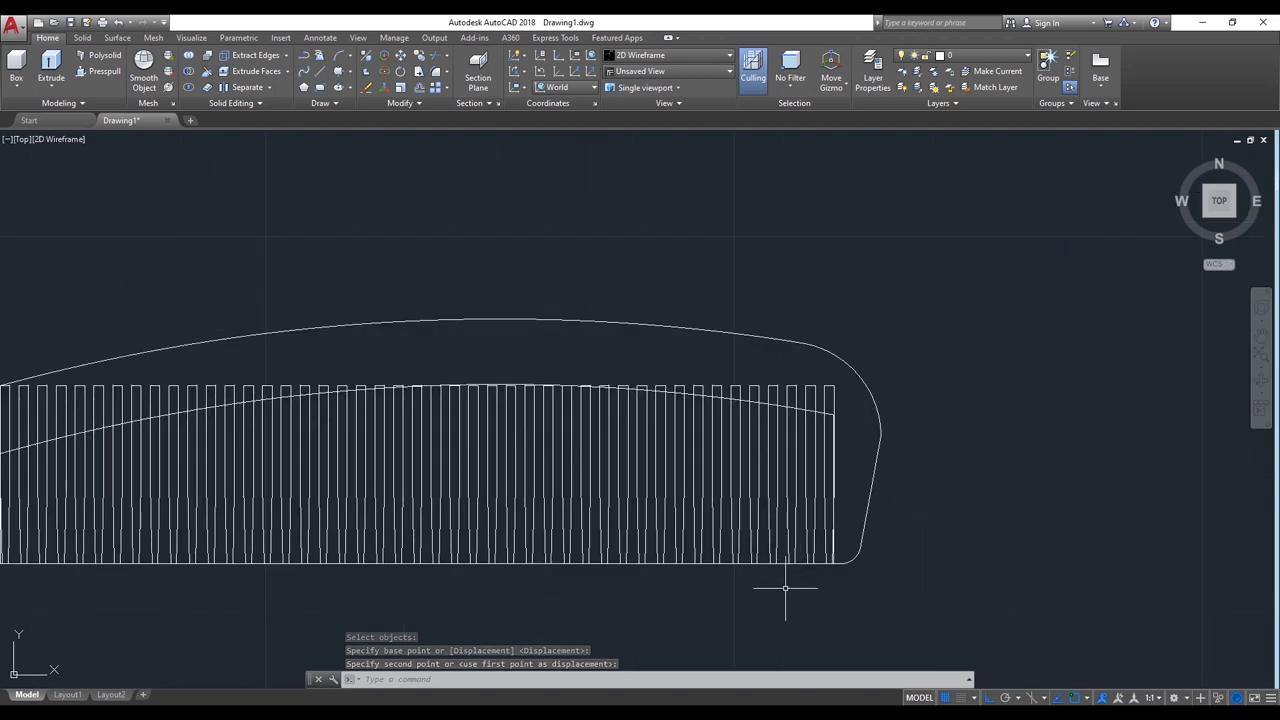
{"action": "middle_click_drag", "start_coordinate": [786, 586], "coordinate": [894, 563]}
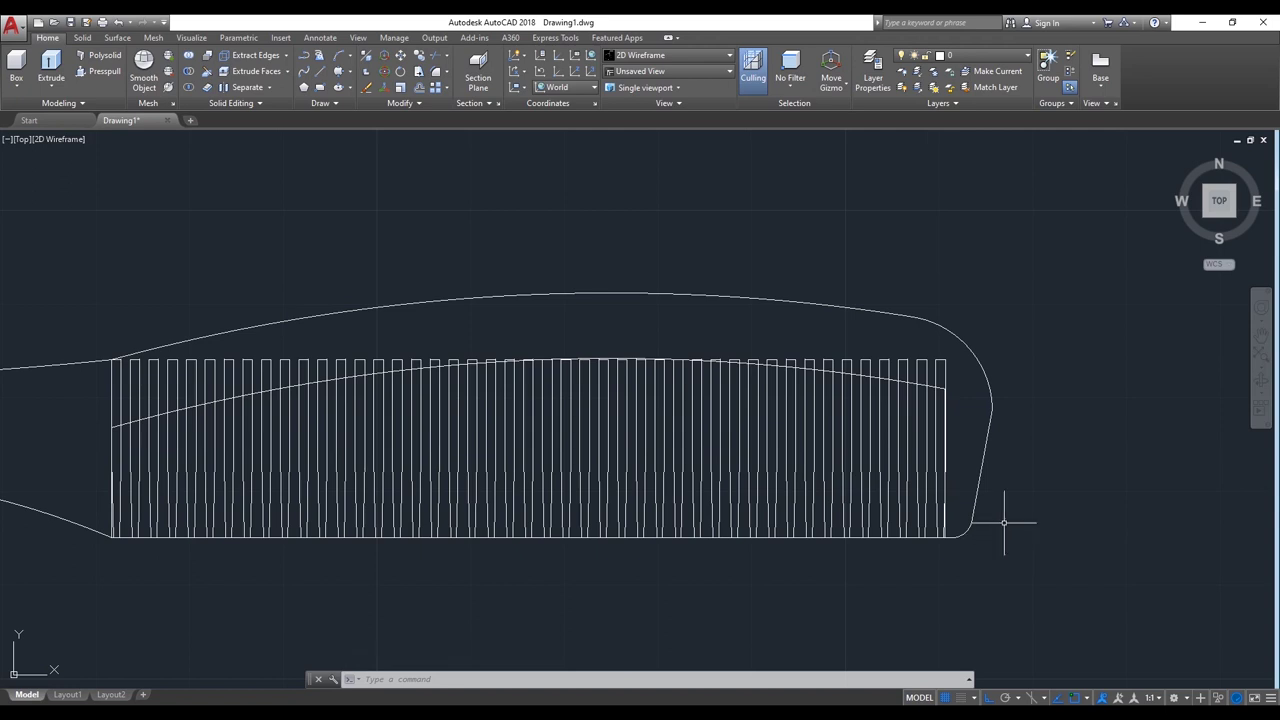
{"action": "type", "text": "tr"}
{"action": "key", "text": "Return"}
{"action": "scroll", "coordinate": [940, 425], "scroll_direction": "up", "scroll_amount": 5}
{"action": "left_click", "coordinate": [882, 352]}
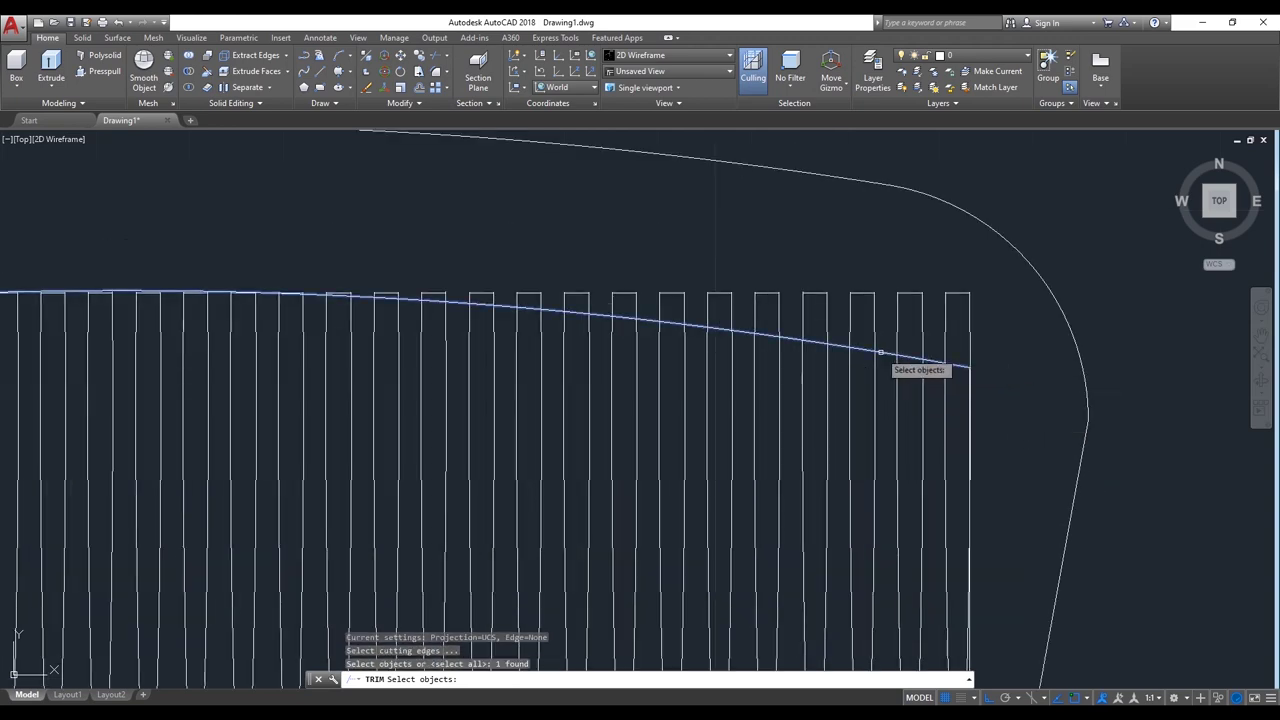
{"action": "scroll", "coordinate": [884, 356], "scroll_direction": "down", "scroll_amount": 5}
{"action": "key", "text": "Return"}
{"action": "scroll", "coordinate": [920, 343], "scroll_direction": "up", "scroll_amount": 3}
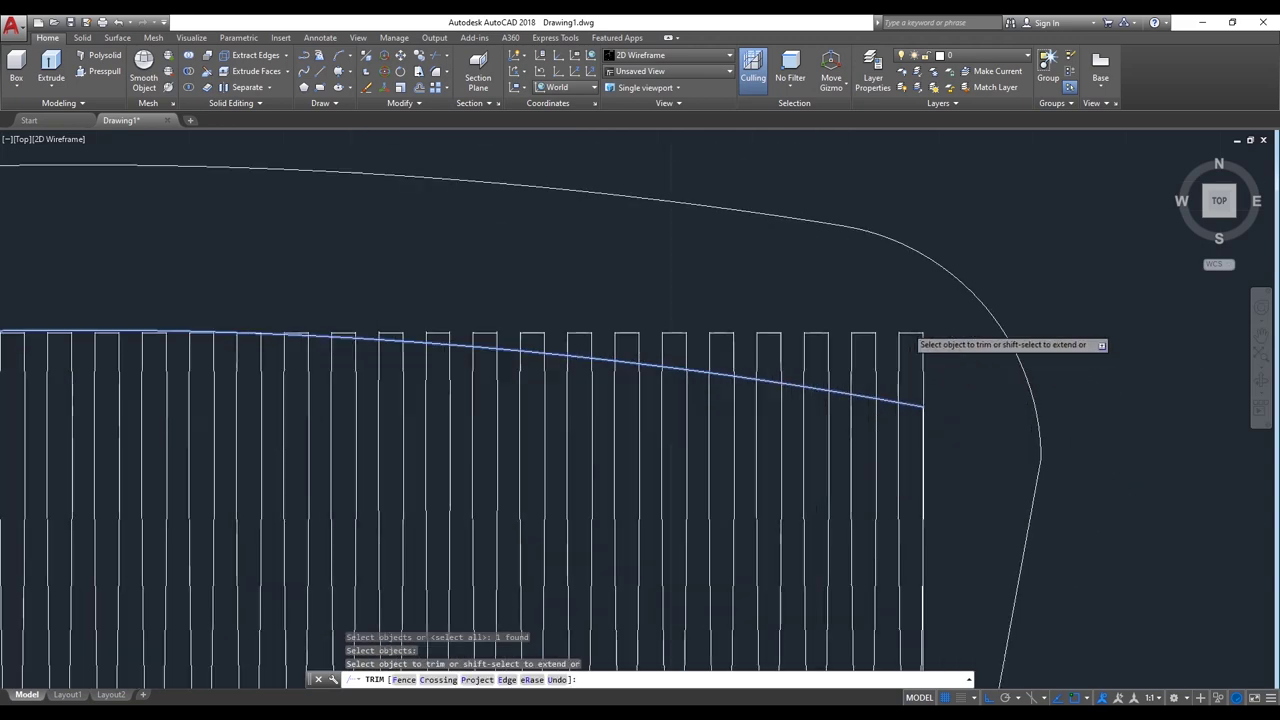
{"action": "scroll", "coordinate": [960, 345], "scroll_direction": "up", "scroll_amount": 2}
{"action": "left_click", "coordinate": [950, 332]}
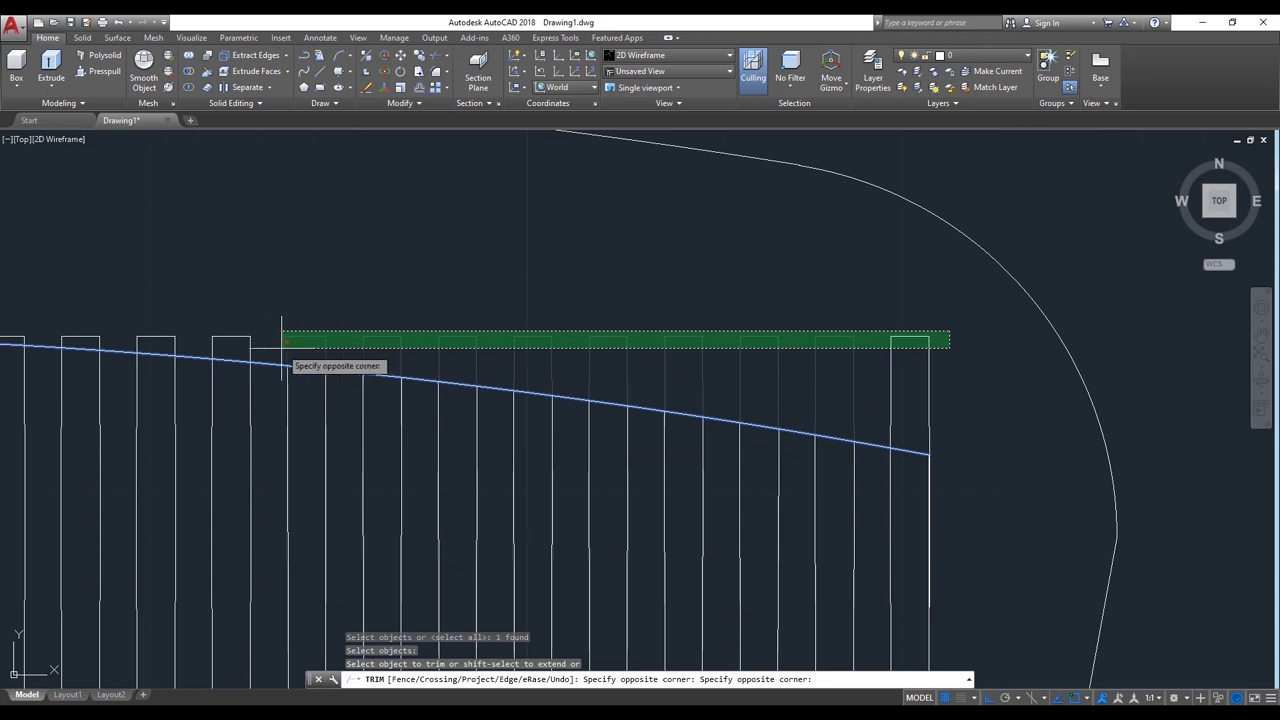
{"action": "left_click", "coordinate": [95, 338]}
{"action": "scroll", "coordinate": [285, 338], "scroll_direction": "down", "scroll_amount": 2}
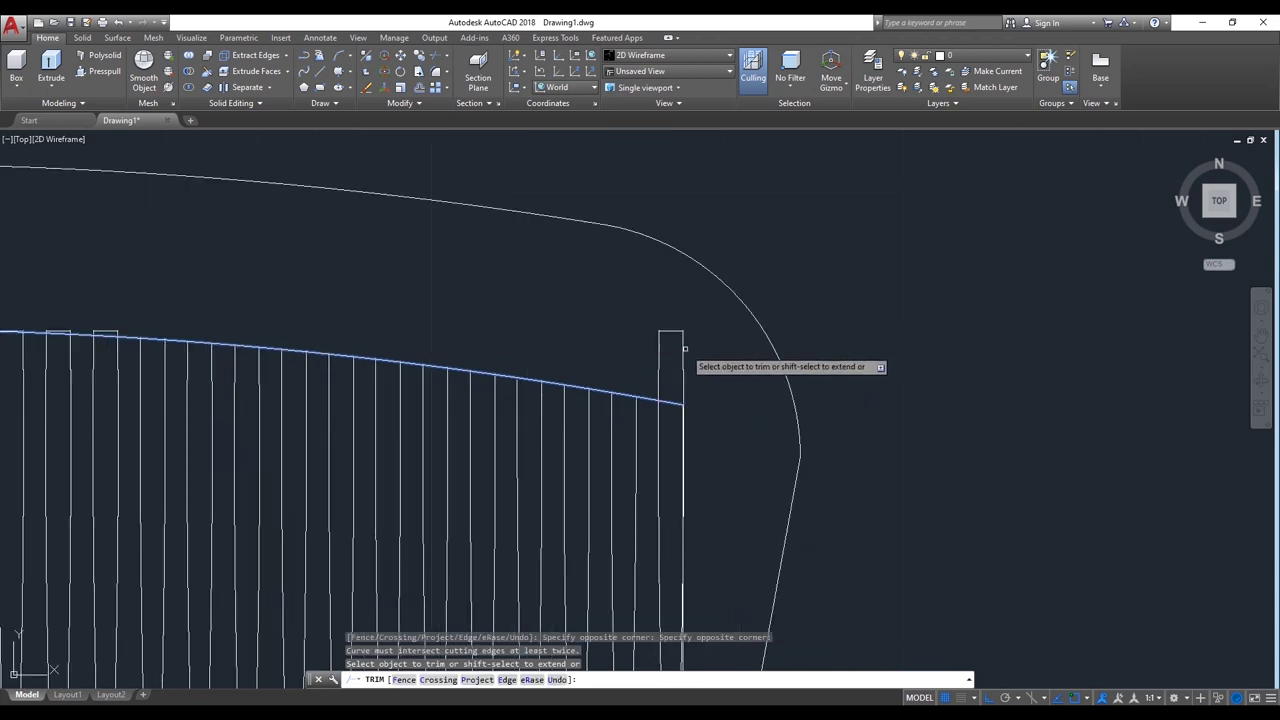
{"action": "scroll", "coordinate": [523, 346], "scroll_direction": "down", "scroll_amount": 2}
{"action": "scroll", "coordinate": [600, 380], "scroll_direction": "up", "scroll_amount": 2}
{"action": "scroll", "coordinate": [680, 410], "scroll_direction": "up", "scroll_amount": 2}
{"action": "scroll", "coordinate": [946, 370], "scroll_direction": "up", "scroll_amount": 1}
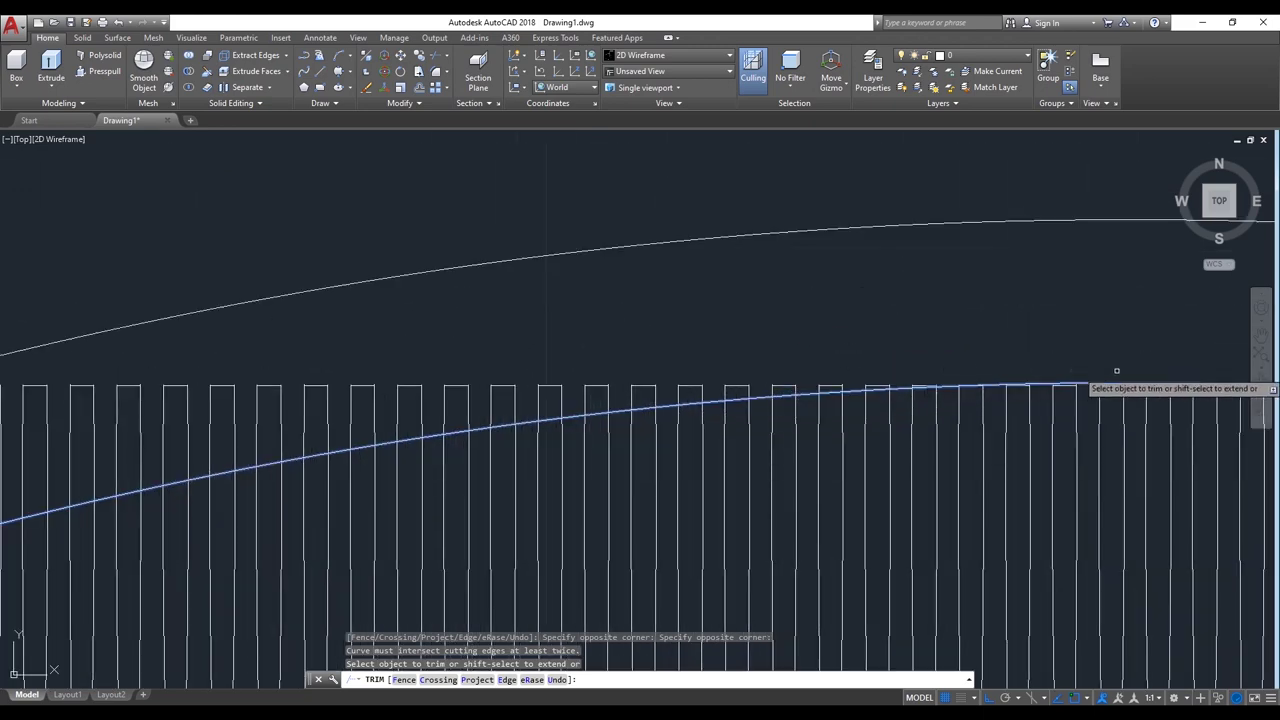
{"action": "scroll", "coordinate": [900, 371], "scroll_direction": "up", "scroll_amount": 3}
{"action": "scroll", "coordinate": [751, 397], "scroll_direction": "up", "scroll_amount": 2}
{"action": "left_click", "coordinate": [726, 423]}
Step: Sweep crossing windows over more tooth tops, undoing one bad trim
{"action": "scroll", "coordinate": [400, 376], "scroll_direction": "down", "scroll_amount": 5}
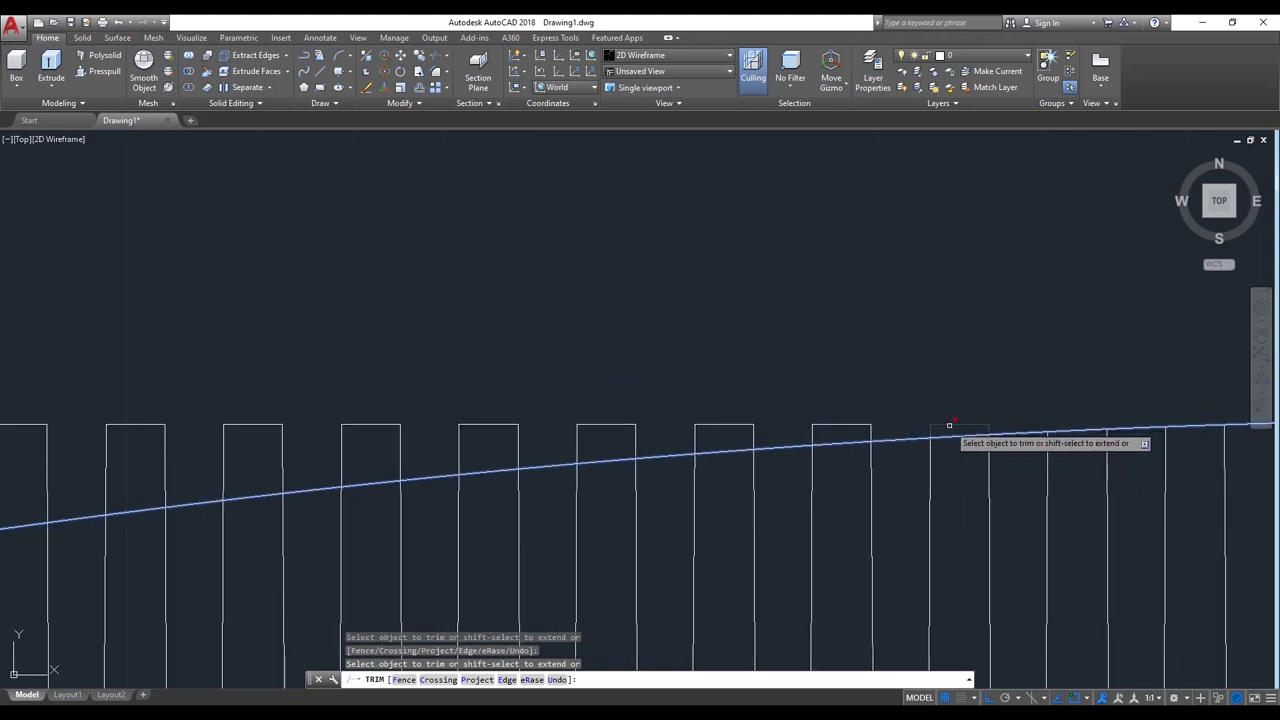
{"action": "left_click_drag", "start_coordinate": [948, 427], "coordinate": [4, 422]}
{"action": "left_click", "coordinate": [4, 422]}
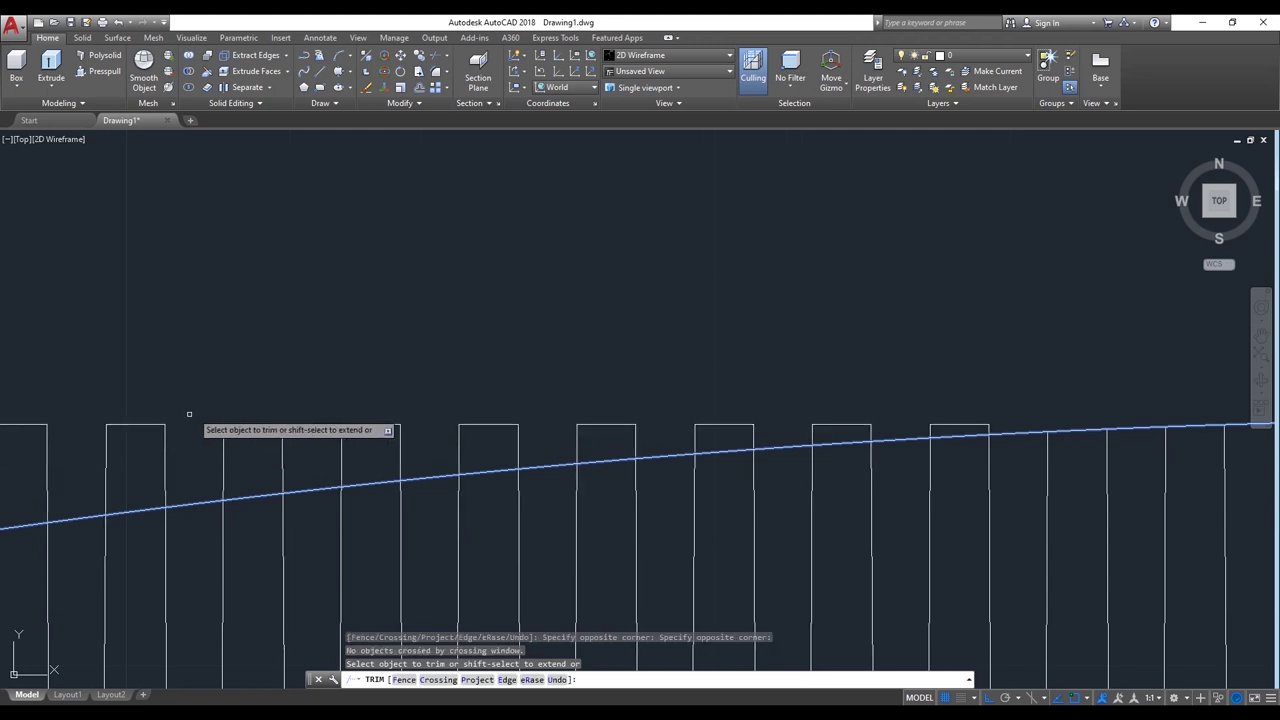
{"action": "left_click", "coordinate": [941, 427]}
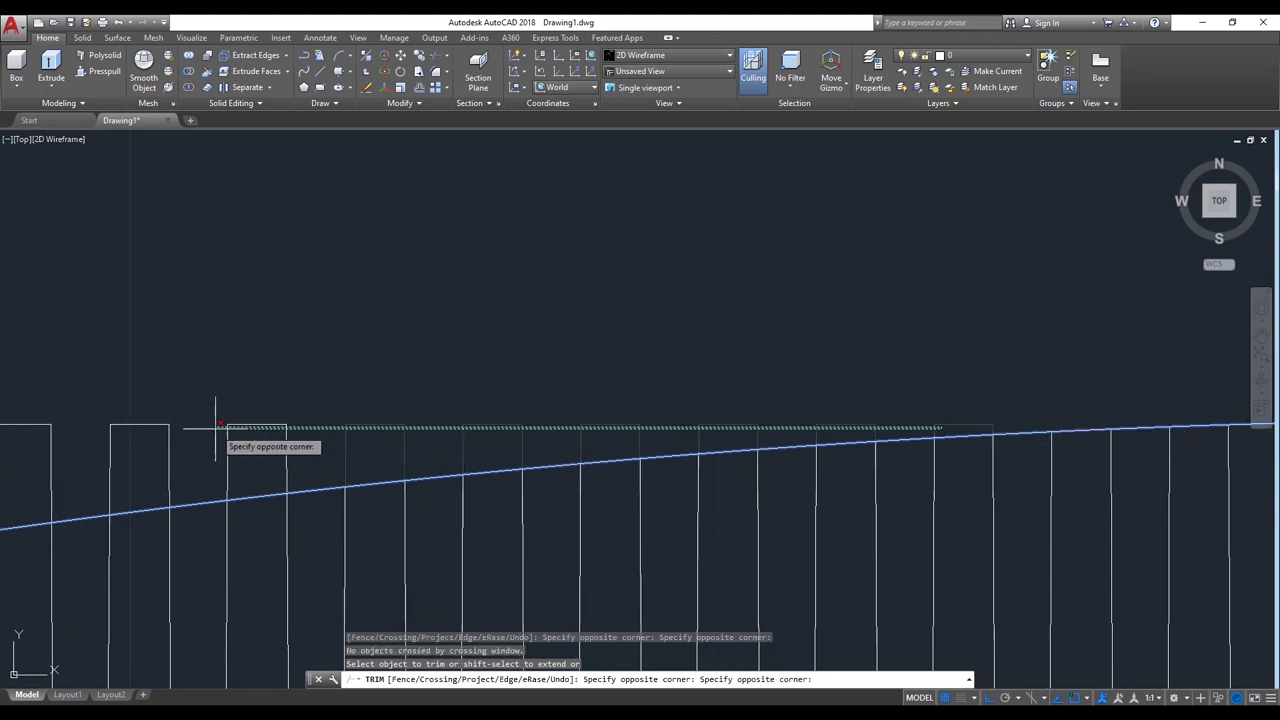
{"action": "left_click", "coordinate": [171, 446]}
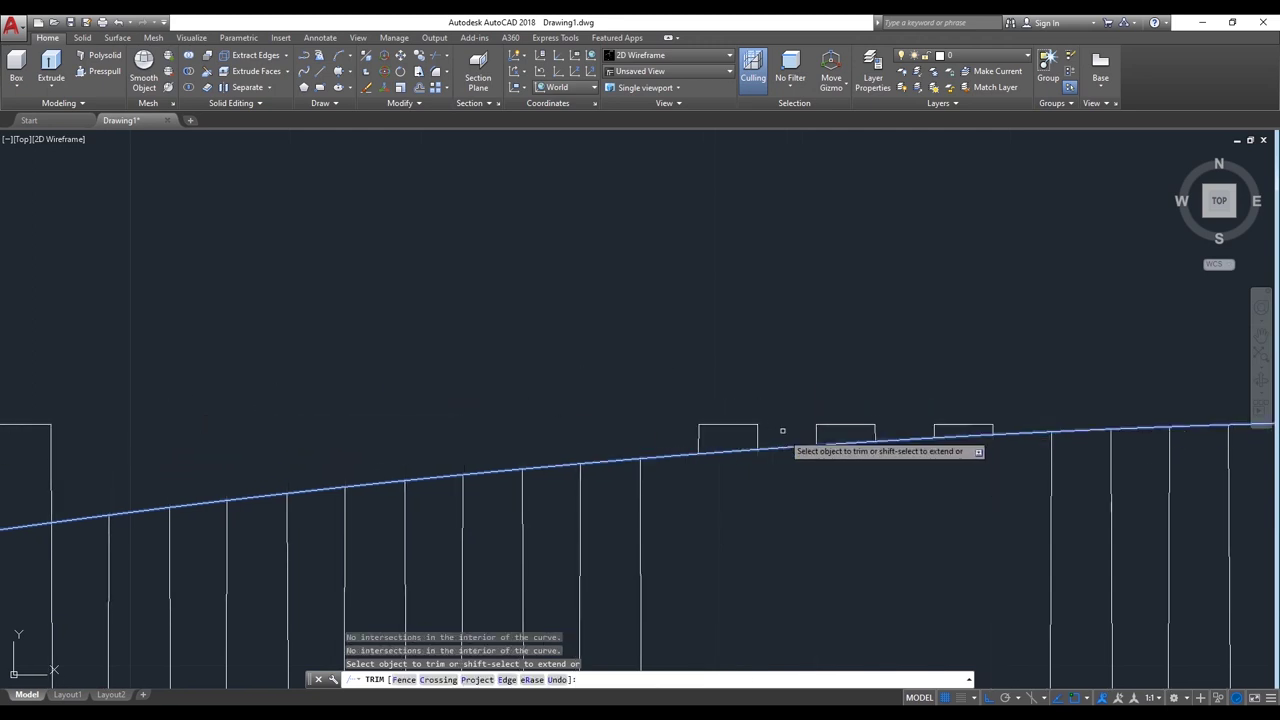
{"action": "key", "text": "ctrl+z"}
Step: Trim tooth tops above the curve with small crossing windows, working along the row
{"action": "scroll", "coordinate": [800, 425], "scroll_direction": "up", "scroll_amount": 5}
{"action": "left_click", "coordinate": [470, 403]}
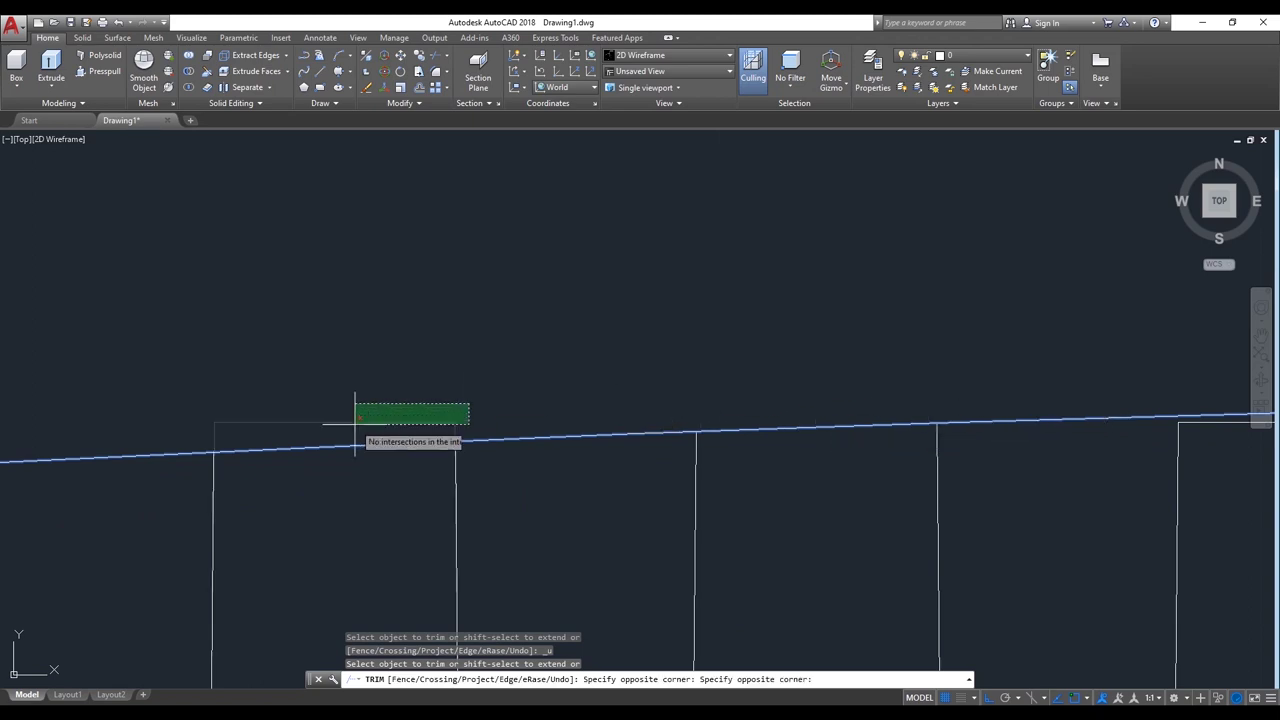
{"action": "left_click", "coordinate": [355, 427]}
{"action": "scroll", "coordinate": [915, 395], "scroll_direction": "down", "scroll_amount": 4}
{"action": "left_click", "coordinate": [771, 377]}
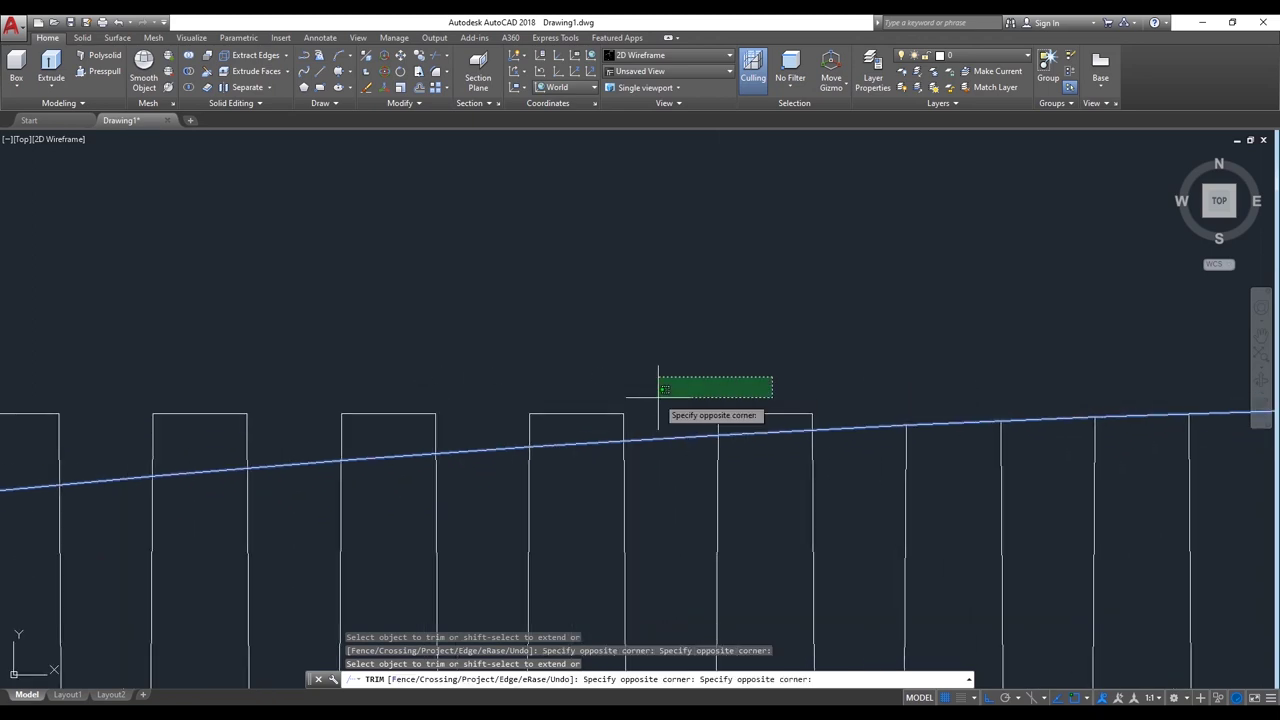
{"action": "left_click", "coordinate": [434, 423]}
{"action": "mouse_move", "coordinate": [808, 385]}
{"action": "middle_mouse_down"}
{"action": "mouse_move", "coordinate": [802, 399]}
{"action": "mouse_move", "coordinate": [1258, 399]}
{"action": "middle_mouse_up"}
{"action": "left_click", "coordinate": [955, 370]}
{"action": "left_click", "coordinate": [249, 434]}
{"action": "middle_click_drag", "start_coordinate": [289, 417], "coordinate": [1097, 381]}
{"action": "left_click", "coordinate": [929, 363]}
{"action": "left_click", "coordinate": [314, 403]}
Step: Trim the remaining tooth tops, finishing at the comb's left end
{"action": "middle_click_drag", "start_coordinate": [109, 429], "coordinate": [903, 397]}
{"action": "scroll", "coordinate": [867, 356], "scroll_direction": "down", "scroll_amount": 4}
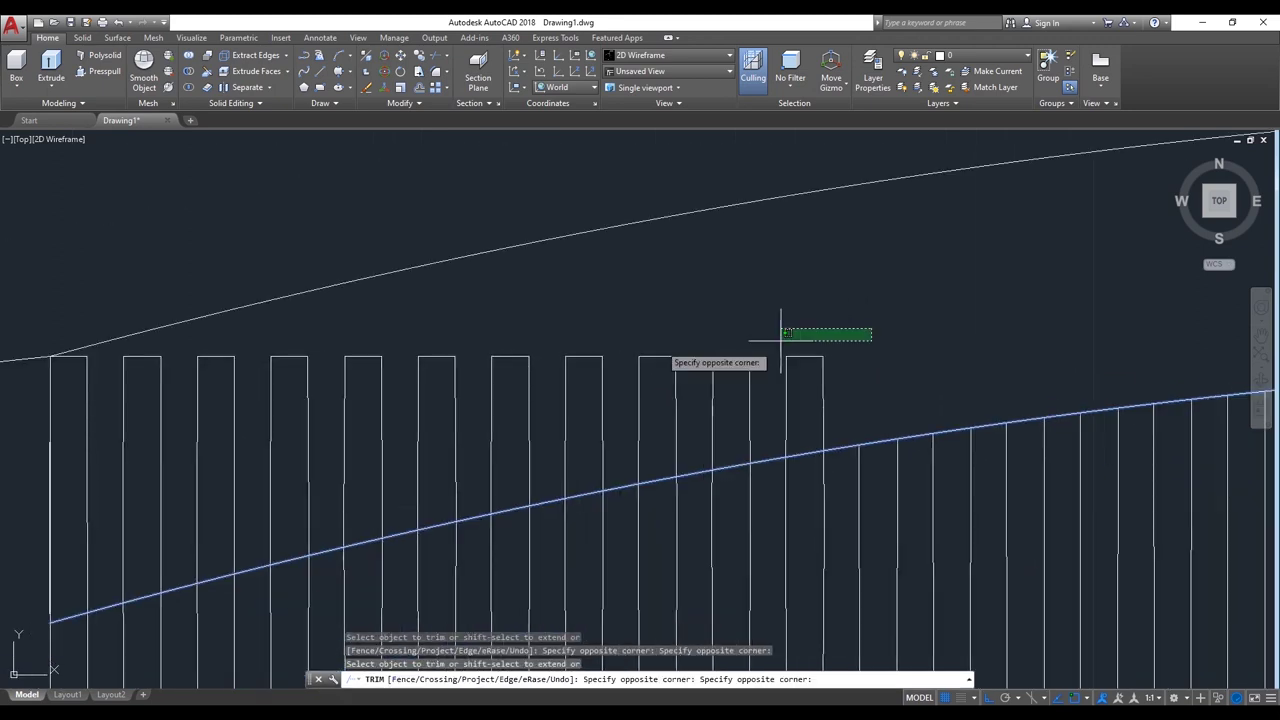
{"action": "left_click", "coordinate": [871, 329]}
{"action": "left_click", "coordinate": [181, 421]}
{"action": "scroll", "coordinate": [260, 429], "scroll_direction": "down", "scroll_amount": 3}
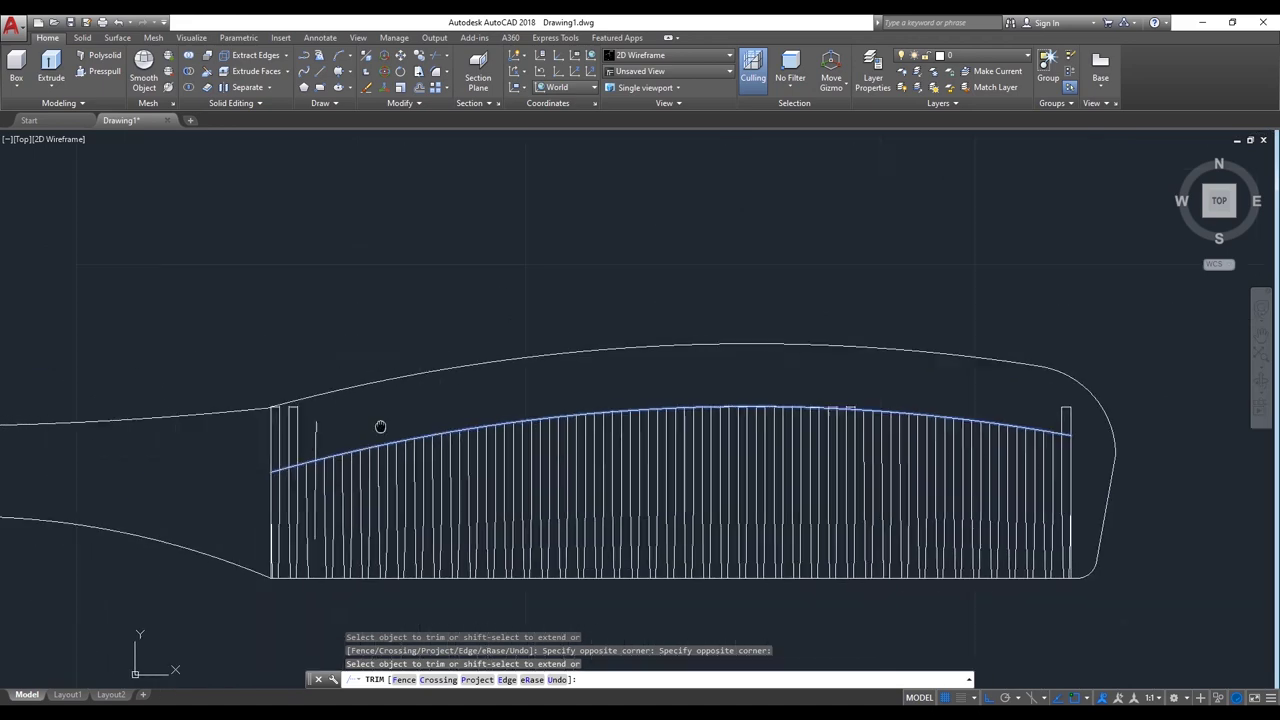
{"action": "scroll", "coordinate": [260, 429], "scroll_direction": "up", "scroll_amount": 4}
{"action": "left_click", "coordinate": [469, 406]}
{"action": "left_click", "coordinate": [371, 420]}
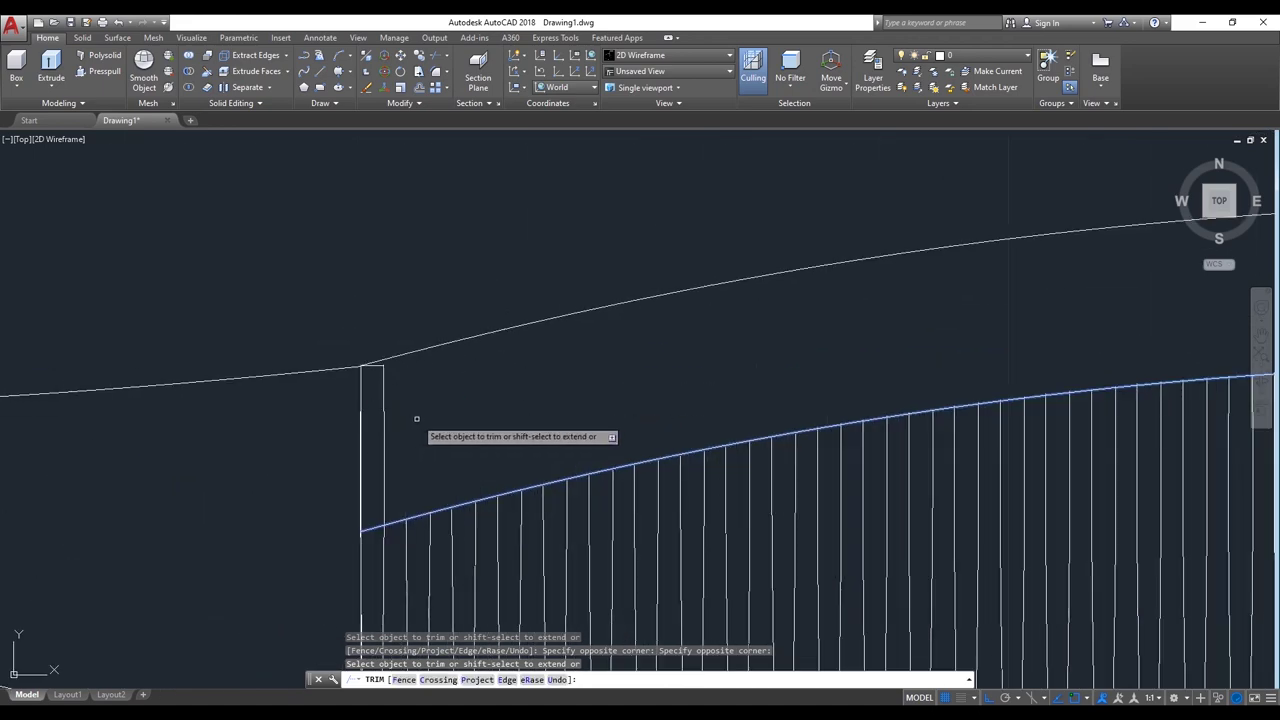
{"action": "scroll", "coordinate": [443, 390], "scroll_direction": "down", "scroll_amount": 2}
{"action": "scroll", "coordinate": [443, 390], "scroll_direction": "down", "scroll_amount": 2}
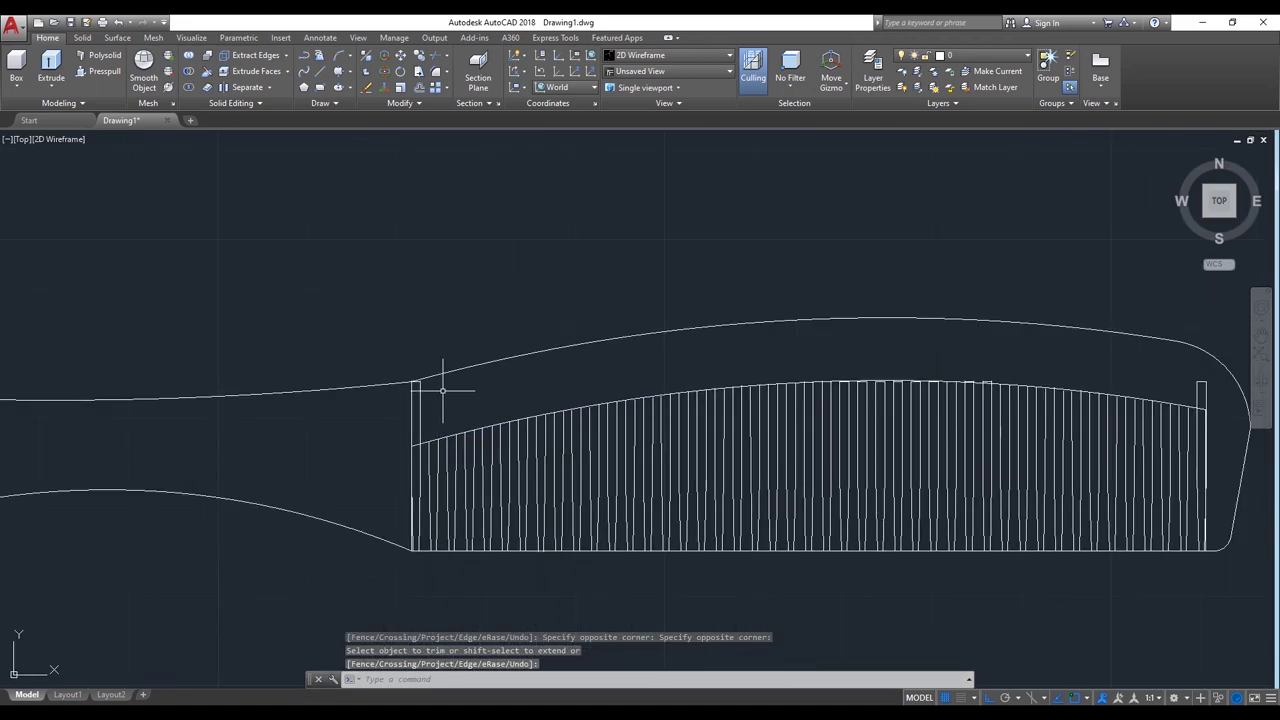
{"action": "scroll", "coordinate": [434, 391], "scroll_direction": "up", "scroll_amount": 2}
Step: End TRIM and erase the leftover narrow rectangle at the left end of the teeth
{"action": "key", "text": "Return"}
{"action": "left_click", "coordinate": [404, 435]}
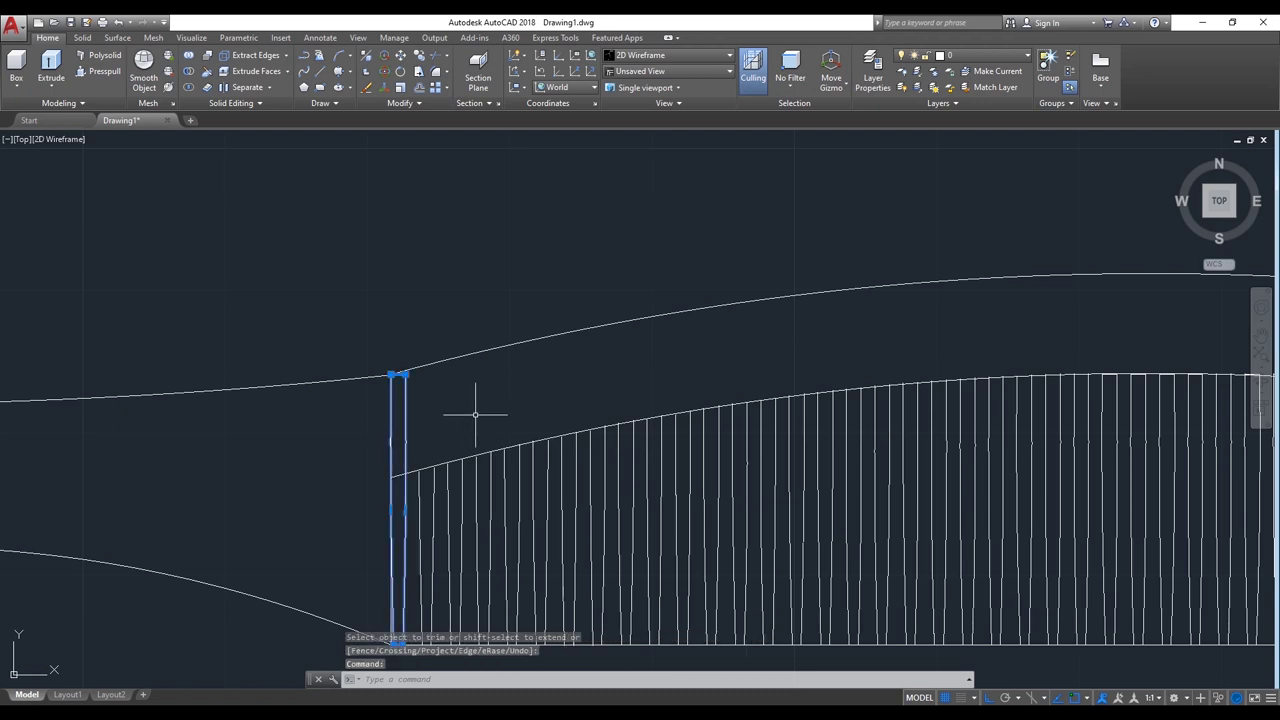
{"action": "key", "text": "e"}
{"action": "key", "text": "Return"}
{"action": "scroll", "coordinate": [479, 408], "scroll_direction": "down", "scroll_amount": 3}
{"action": "middle_click_drag", "start_coordinate": [1226, 435], "coordinate": [916, 395]}
{"action": "scroll", "coordinate": [916, 395], "scroll_direction": "up", "scroll_amount": 2}
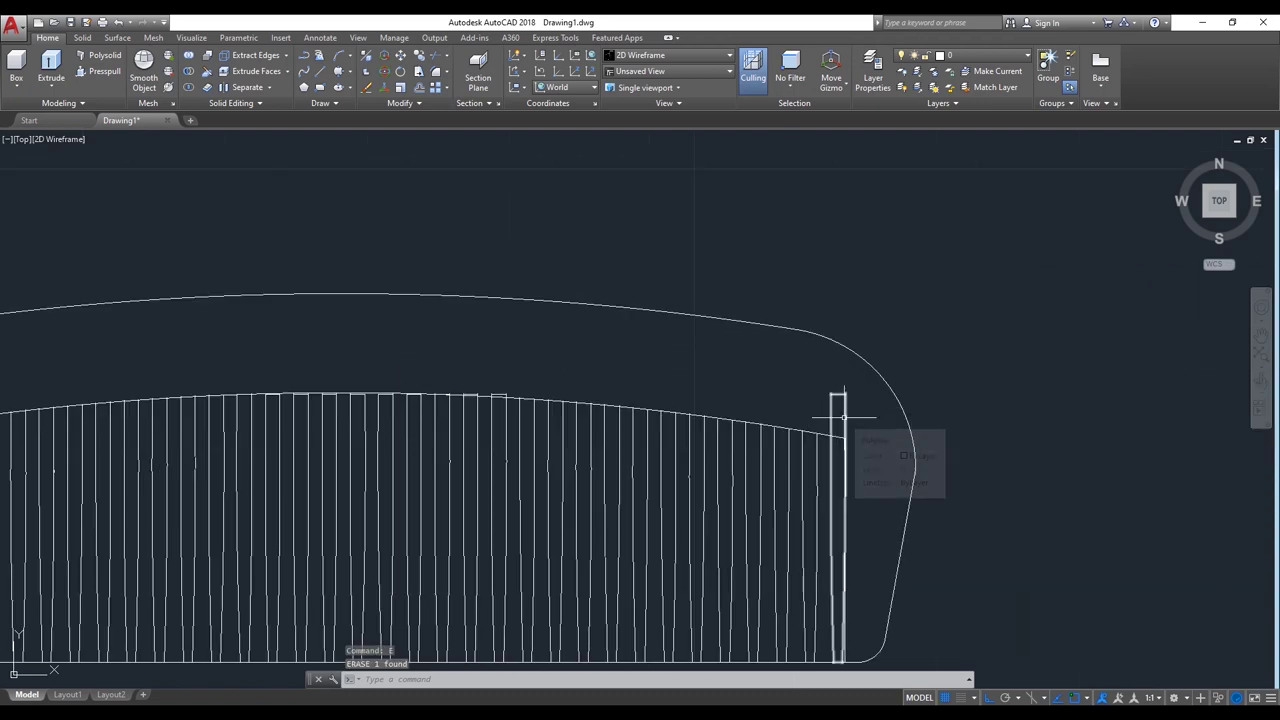
Step: Erase the leftover narrow rectangle at the right end of the teeth
{"action": "left_click", "coordinate": [846, 423]}
{"action": "key", "text": "e"}
{"action": "key", "text": "Return"}
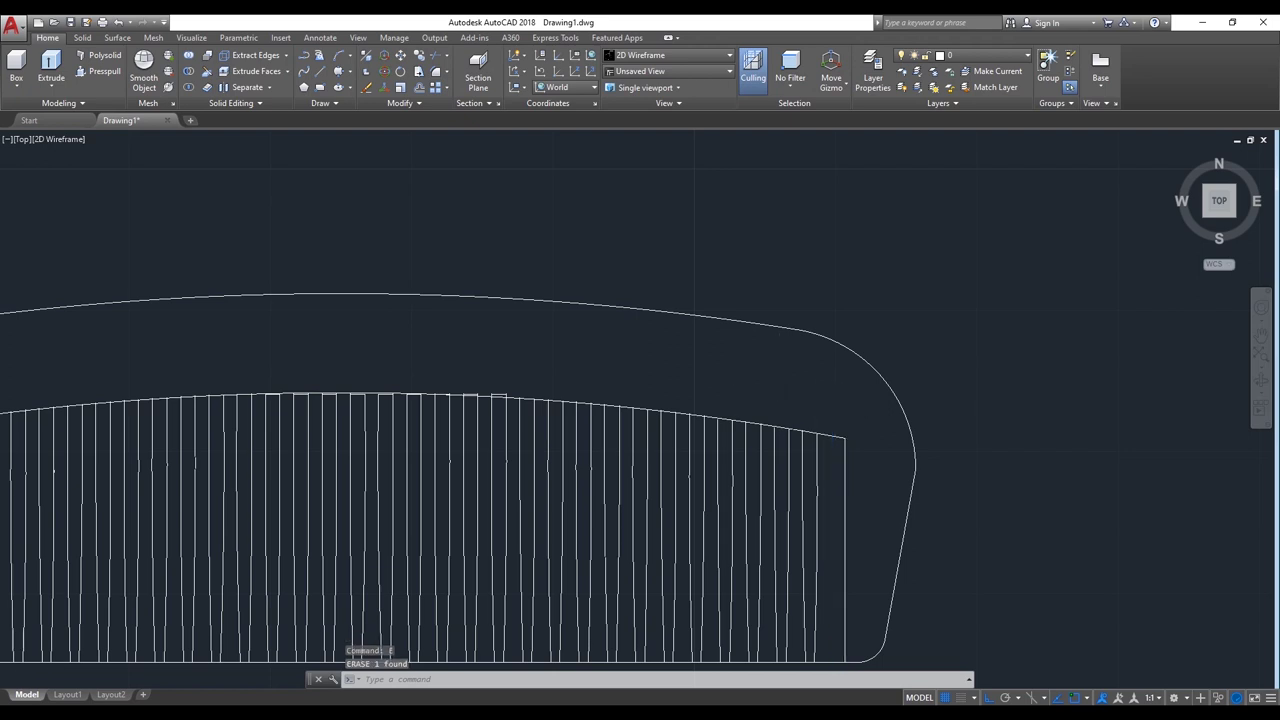
{"action": "scroll", "coordinate": [780, 365], "scroll_direction": "down", "scroll_amount": 2}
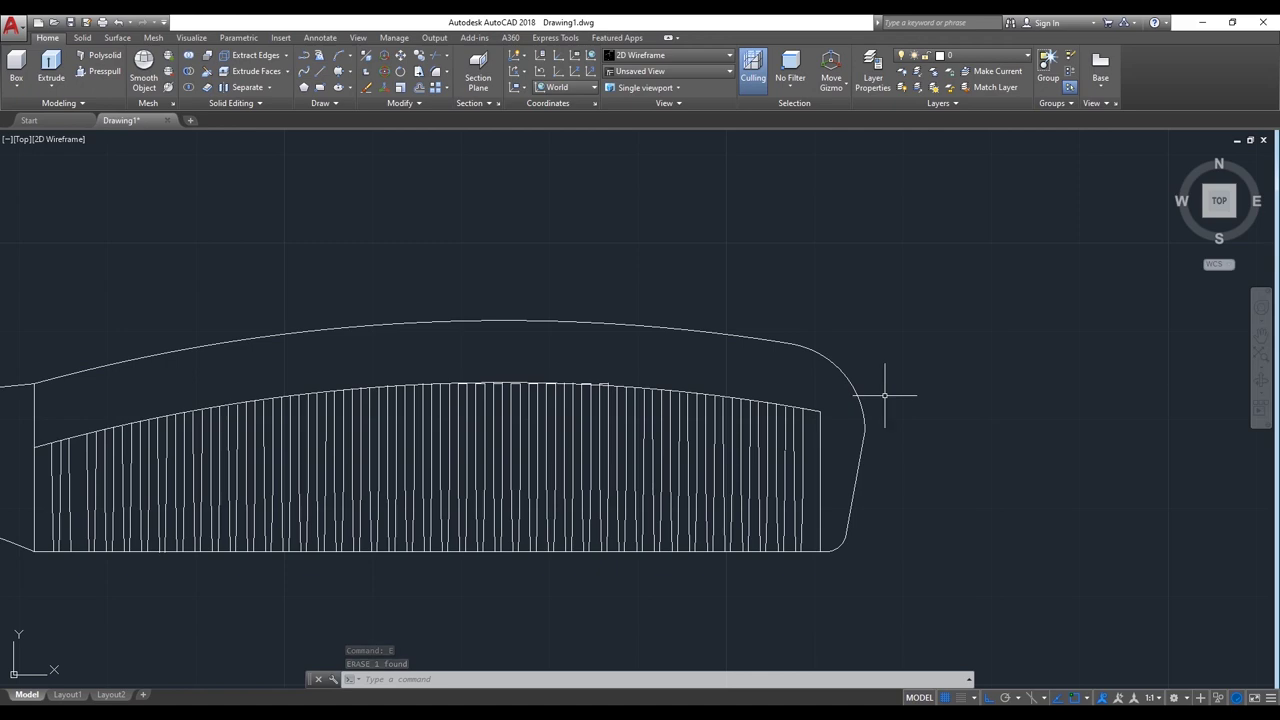
{"action": "scroll", "coordinate": [86, 443], "scroll_direction": "up", "scroll_amount": 4}
{"action": "mouse_move", "coordinate": [86, 443]}
{"action": "middle_mouse_down"}
{"action": "mouse_move", "coordinate": [363, 437]}
{"action": "mouse_move", "coordinate": [548, 404]}
{"action": "middle_mouse_up"}
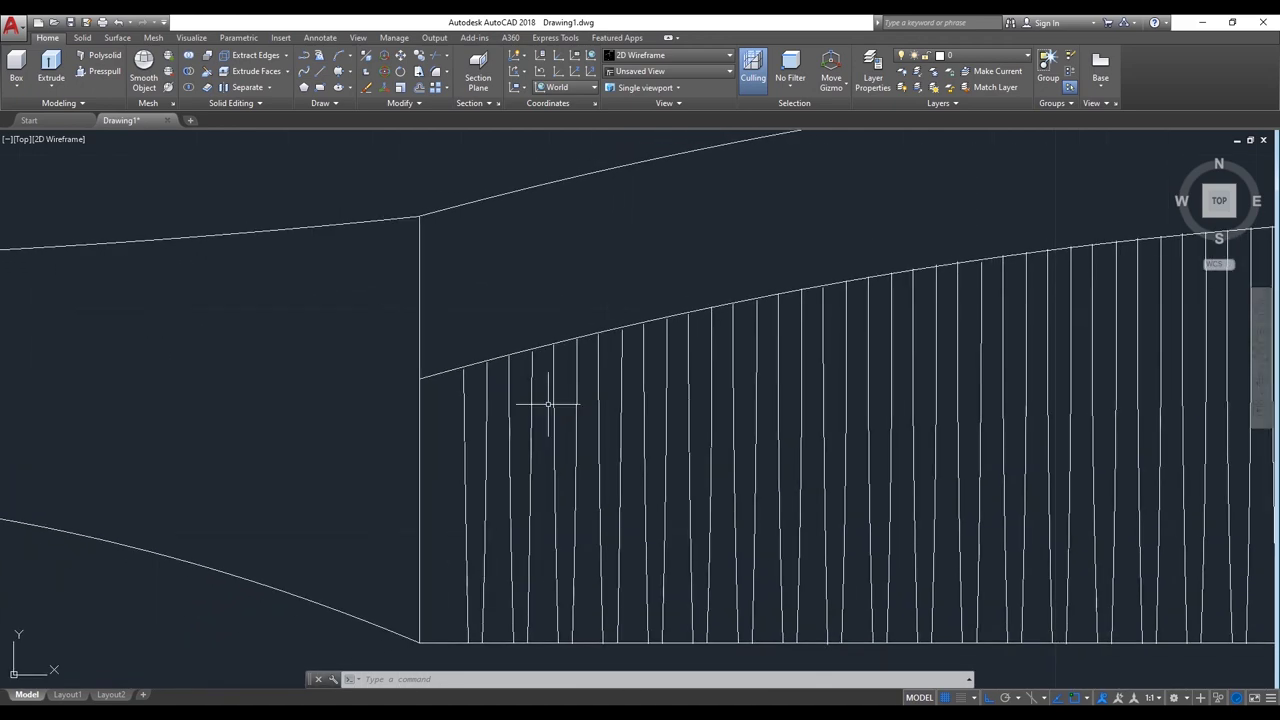
{"action": "scroll", "coordinate": [342, 430], "scroll_direction": "down", "scroll_amount": 3}
{"action": "scroll", "coordinate": [337, 425], "scroll_direction": "down", "scroll_amount": 1}
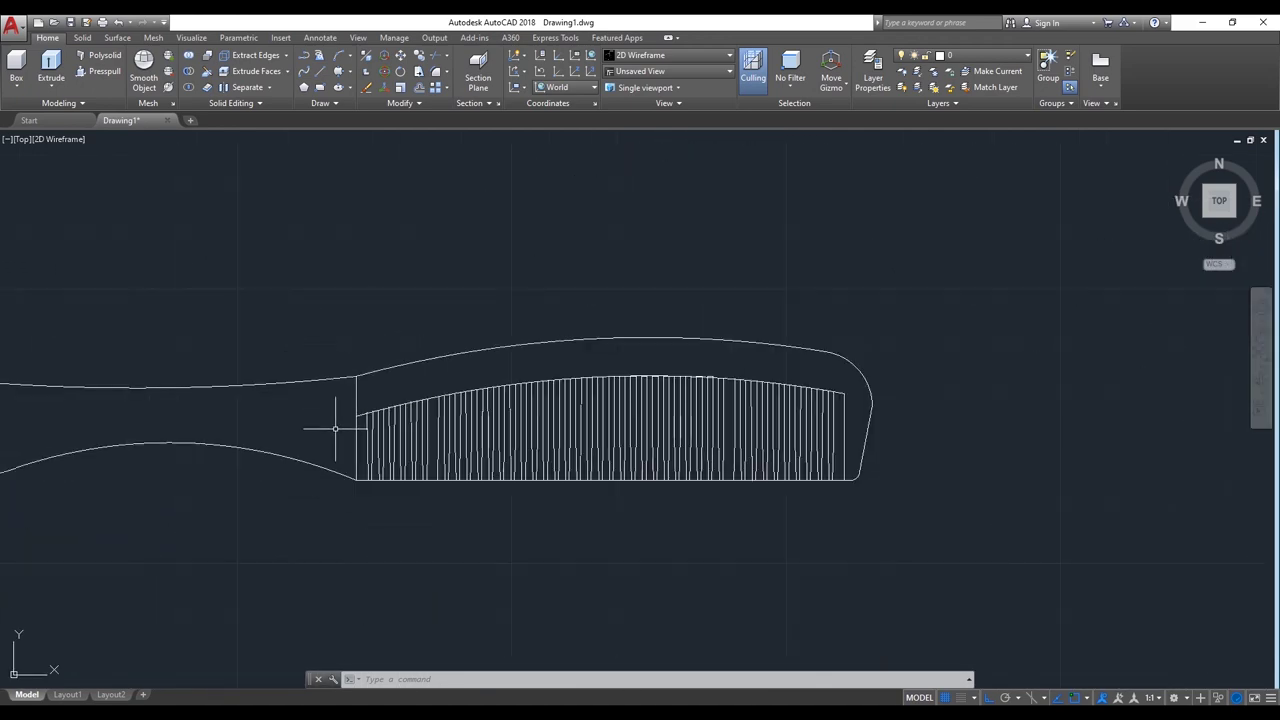
{"action": "scroll", "coordinate": [743, 470], "scroll_direction": "up", "scroll_amount": 2}
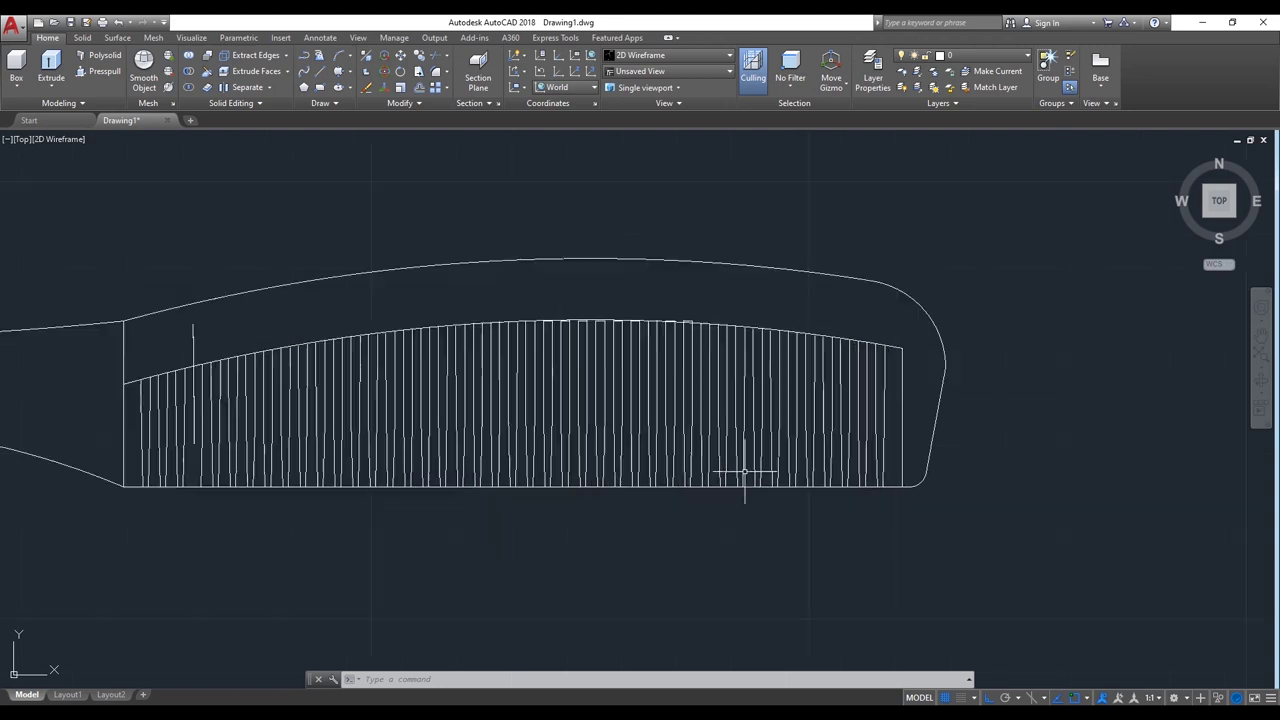
{"action": "scroll", "coordinate": [700, 301], "scroll_direction": "up", "scroll_amount": 2}
{"action": "scroll", "coordinate": [699, 310], "scroll_direction": "up", "scroll_amount": 3}
{"action": "scroll", "coordinate": [689, 317], "scroll_direction": "up", "scroll_amount": 3}
{"action": "key", "text": "Return"}
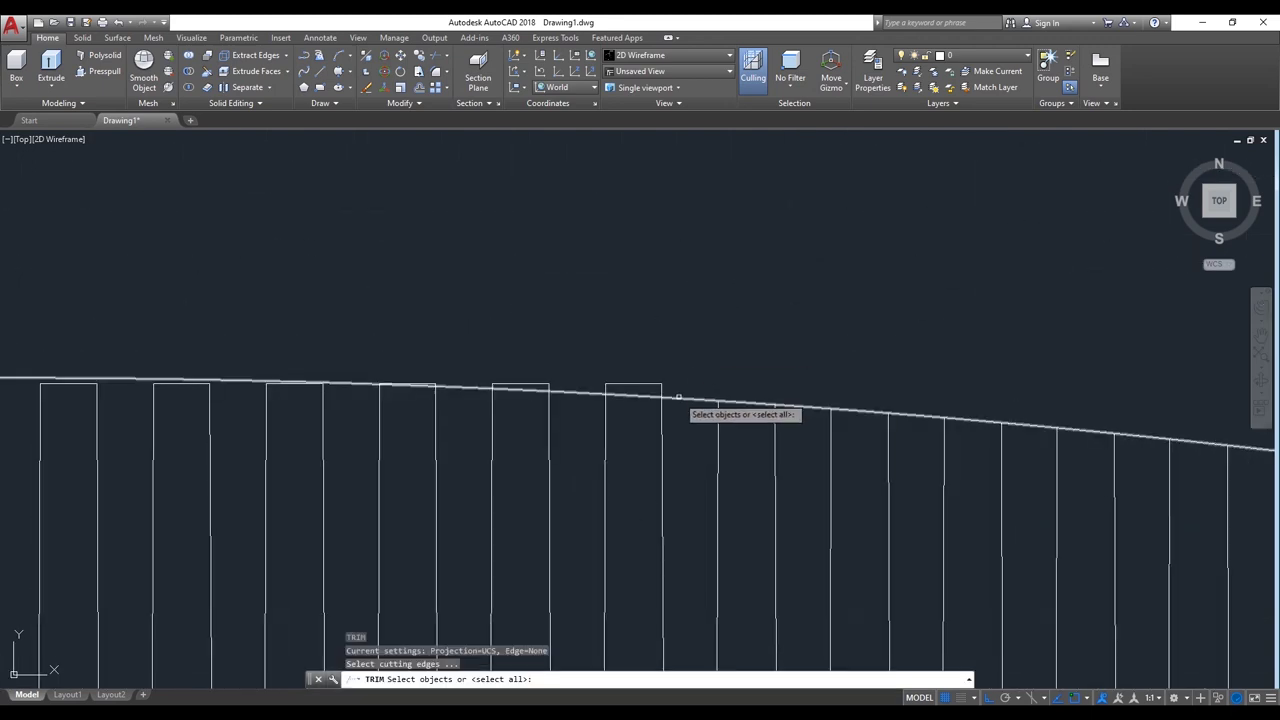
Step: Choose the sloped line as a trim cutting edge, then end the TRIM command
{"action": "left_click", "coordinate": [680, 400]}
{"action": "key", "text": "Return"}
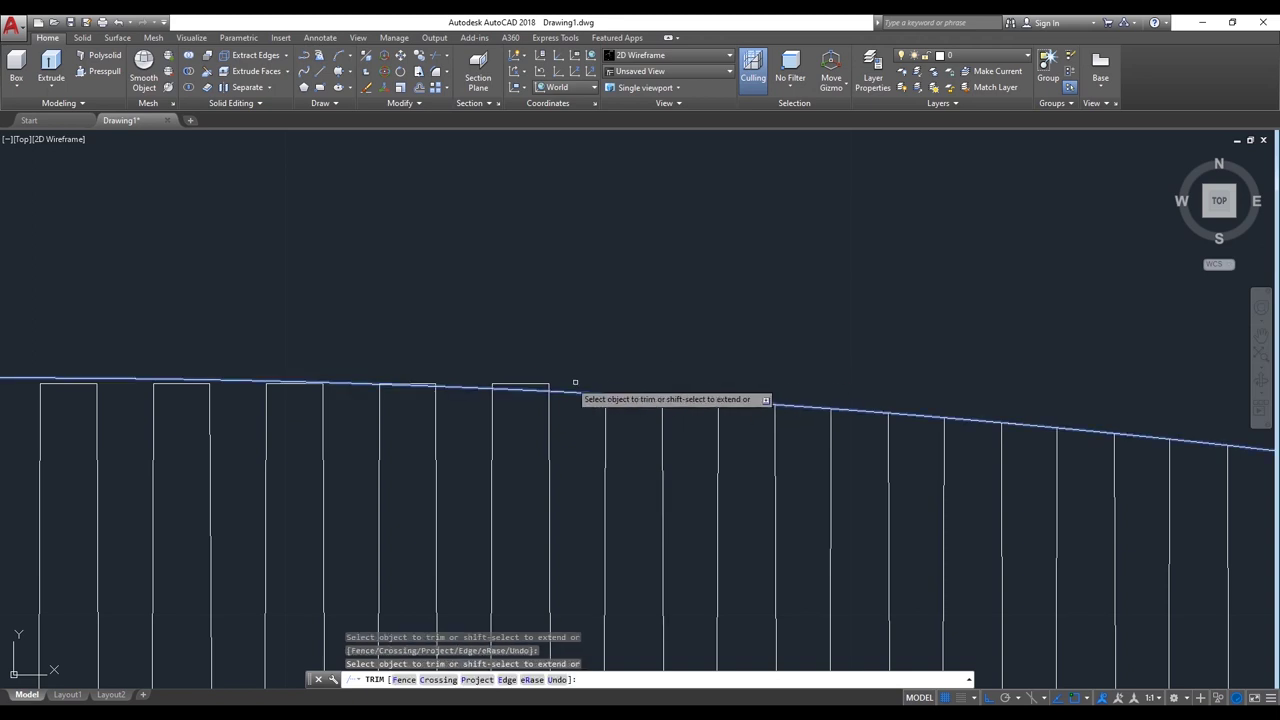
{"action": "scroll", "coordinate": [516, 373], "scroll_direction": "down", "scroll_amount": 1}
{"action": "scroll", "coordinate": [806, 400], "scroll_direction": "down", "scroll_amount": 2}
{"action": "scroll", "coordinate": [846, 428], "scroll_direction": "up", "scroll_amount": 3}
{"action": "scroll", "coordinate": [900, 420], "scroll_direction": "up", "scroll_amount": 1}
{"action": "scroll", "coordinate": [896, 411], "scroll_direction": "up", "scroll_amount": 3}
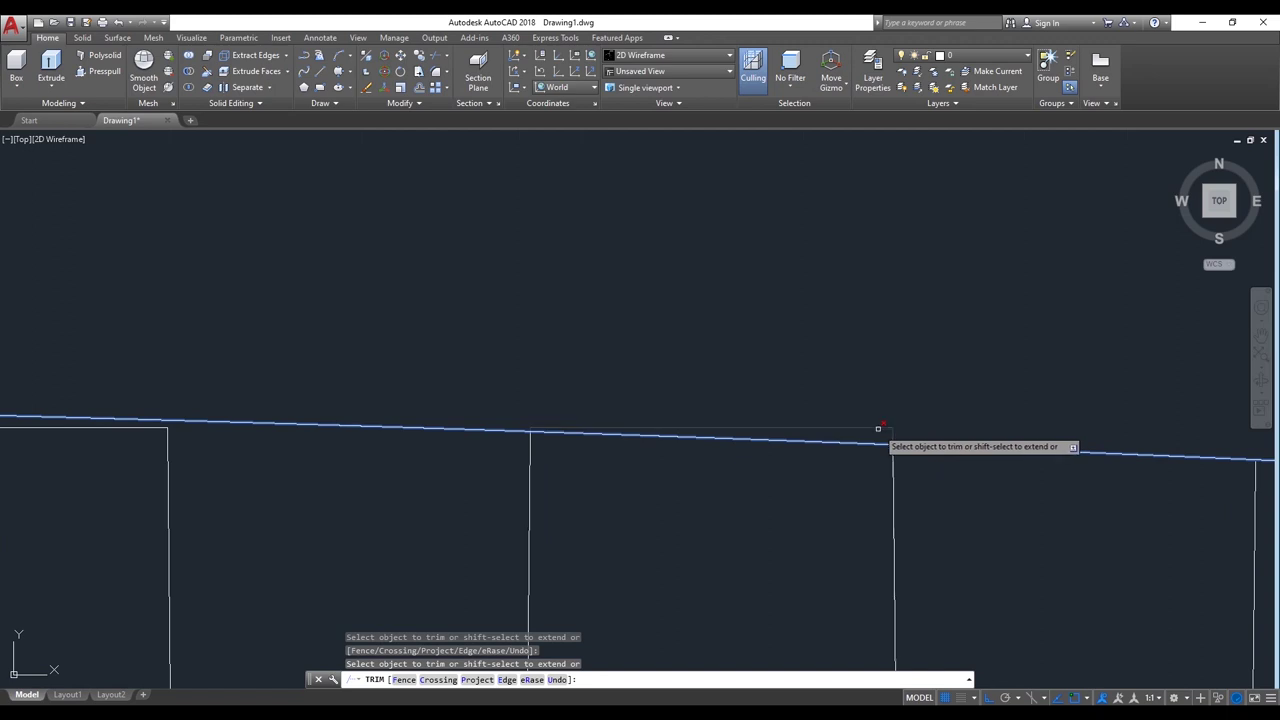
{"action": "scroll", "coordinate": [896, 411], "scroll_direction": "down", "scroll_amount": 1}
{"action": "scroll", "coordinate": [898, 410], "scroll_direction": "down", "scroll_amount": 1}
{"action": "scroll", "coordinate": [641, 392], "scroll_direction": "up", "scroll_amount": 5}
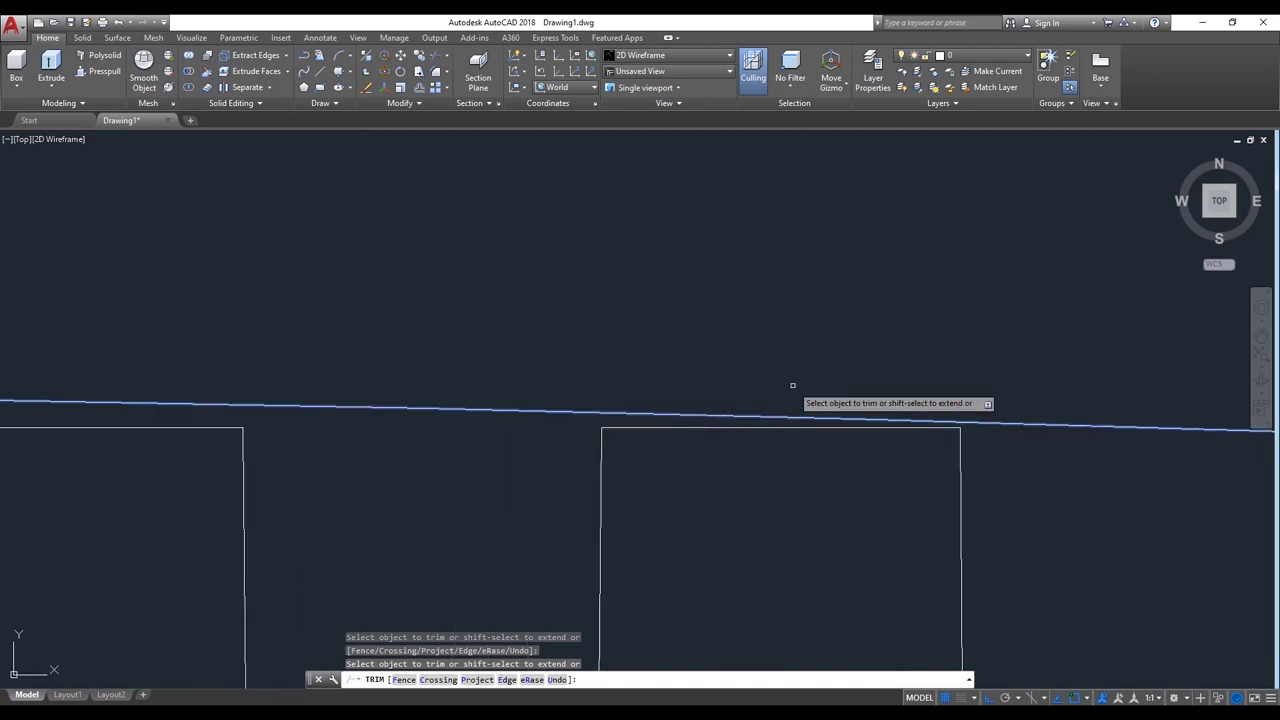
{"action": "key", "text": "Return"}
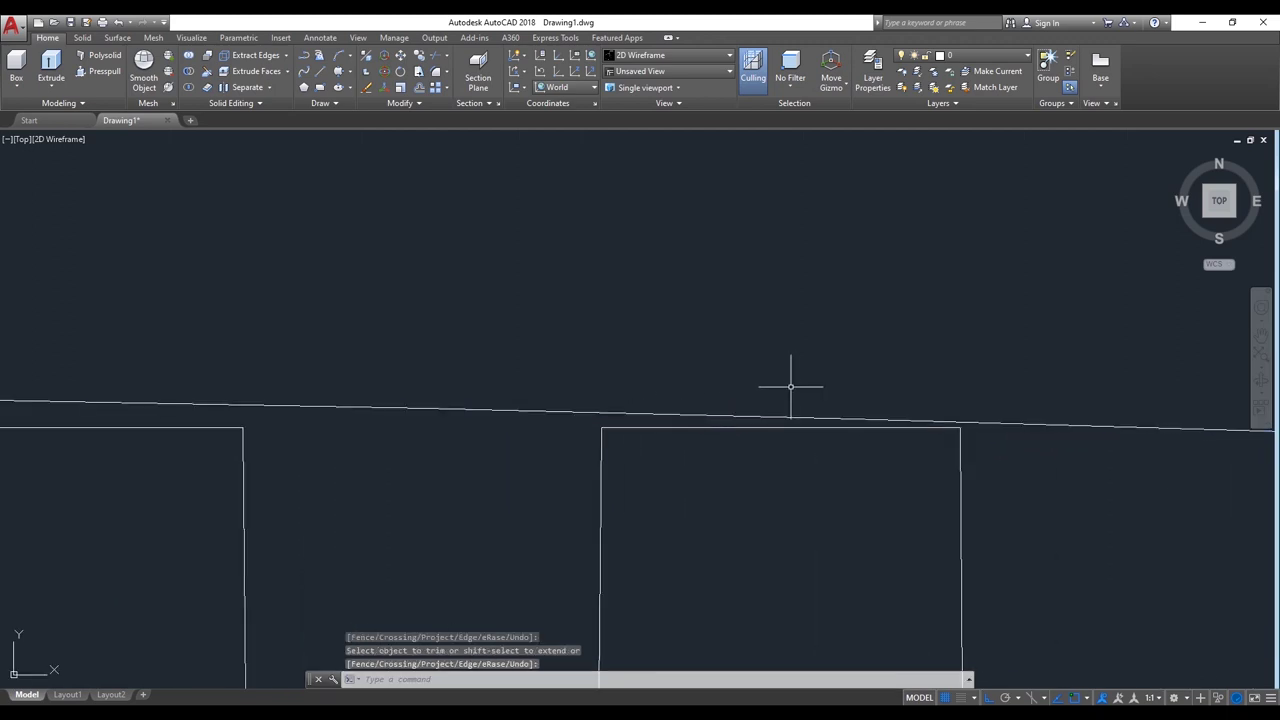
{"action": "key", "text": "Return"}
Step: Grip-stretch the tops of a short tooth and the middle tooth upward past the curve
{"action": "left_click", "coordinate": [793, 428]}
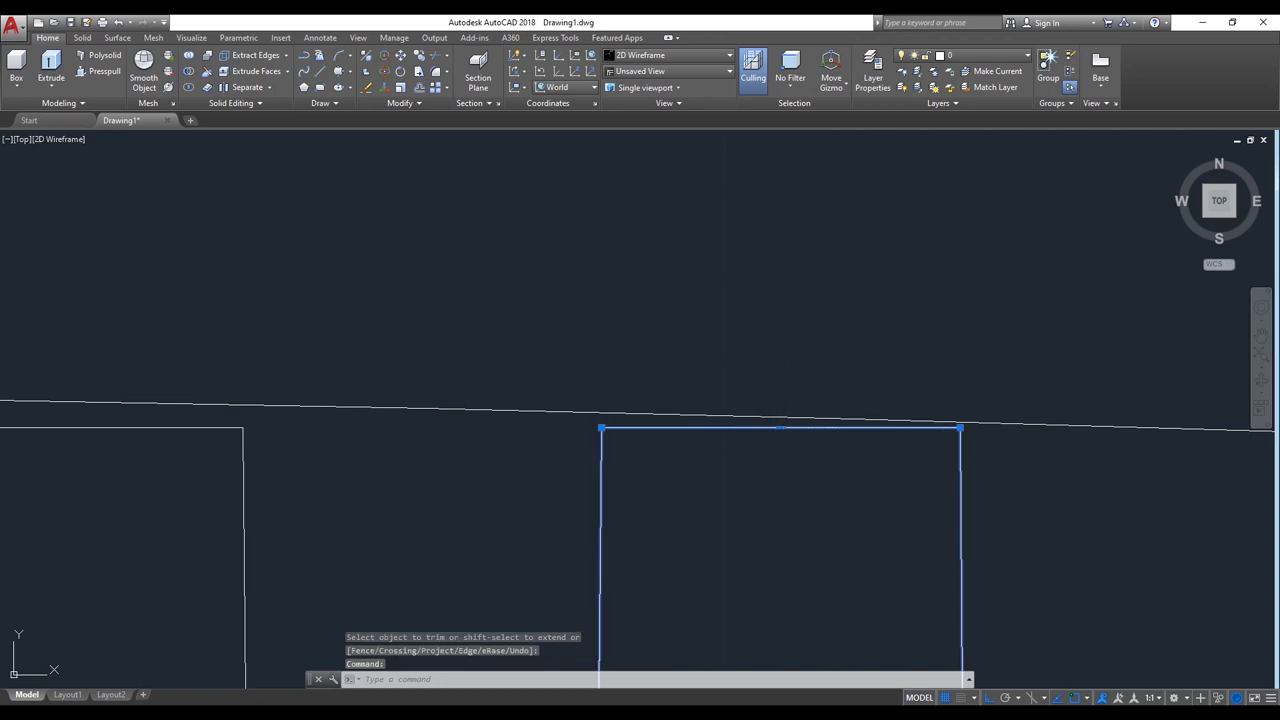
{"action": "left_click", "coordinate": [780, 428]}
{"action": "scroll", "coordinate": [781, 372], "scroll_direction": "down", "scroll_amount": 3}
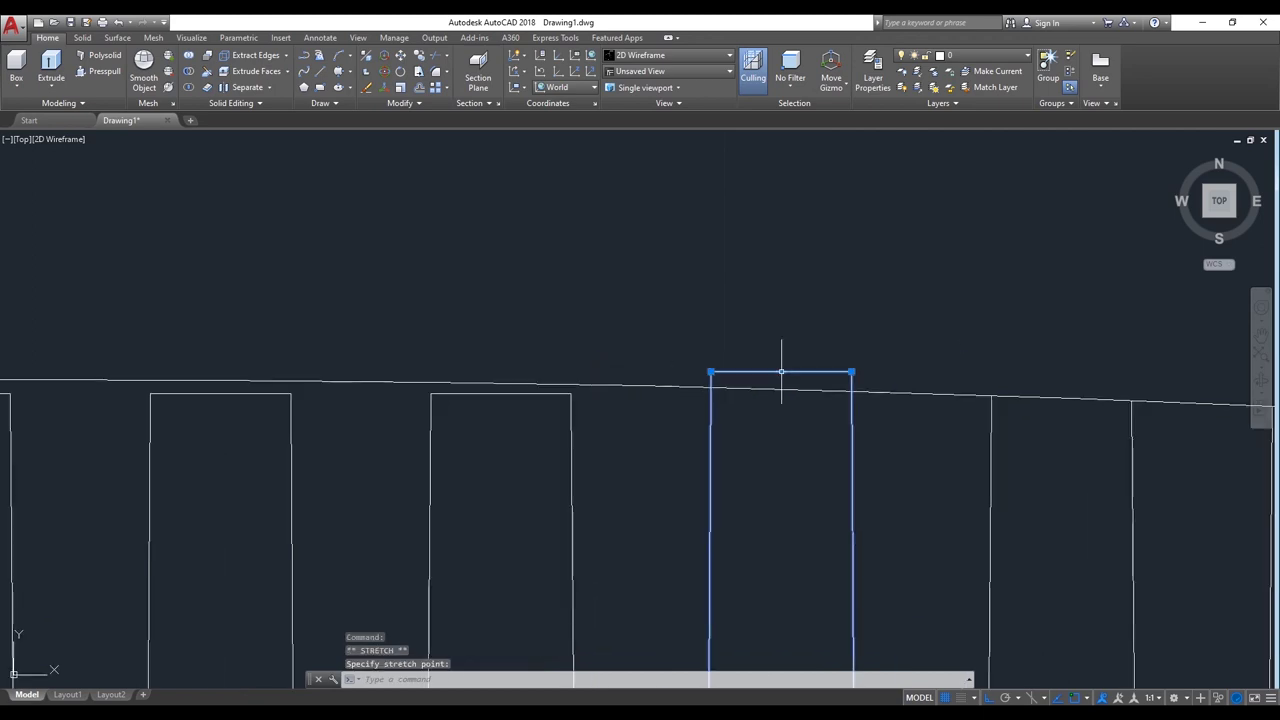
{"action": "scroll", "coordinate": [522, 405], "scroll_direction": "up", "scroll_amount": 2}
{"action": "left_click", "coordinate": [497, 385]}
{"action": "left_click", "coordinate": [486, 386]}
{"action": "left_click", "coordinate": [485, 315]}
{"action": "scroll", "coordinate": [490, 310], "scroll_direction": "down", "scroll_amount": 5}
{"action": "middle_click_drag", "start_coordinate": [483, 389], "coordinate": [746, 466]}
{"action": "scroll", "coordinate": [706, 434], "scroll_direction": "up", "scroll_amount": 2}
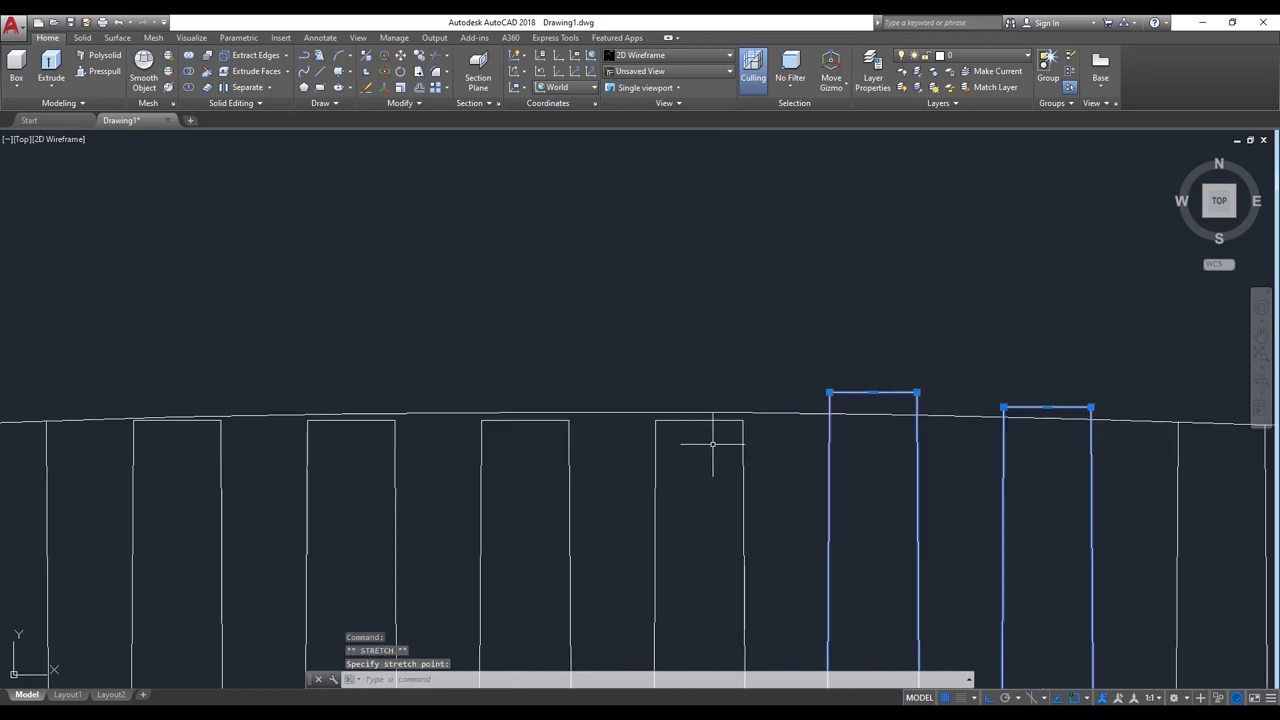
{"action": "scroll", "coordinate": [694, 403], "scroll_direction": "up", "scroll_amount": 2}
Step: Stretch two more tooth tops upward past the sloped line
{"action": "left_click", "coordinate": [694, 405]}
{"action": "left_click", "coordinate": [689, 406]}
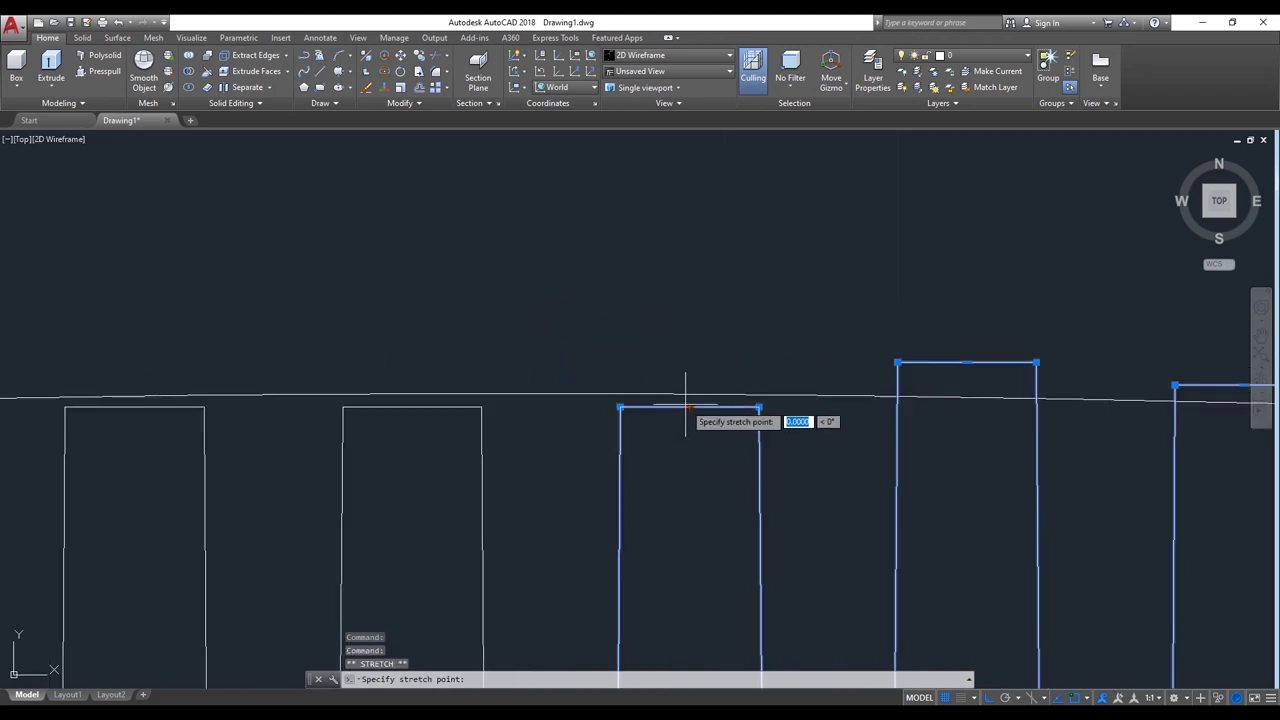
{"action": "left_click", "coordinate": [689, 354]}
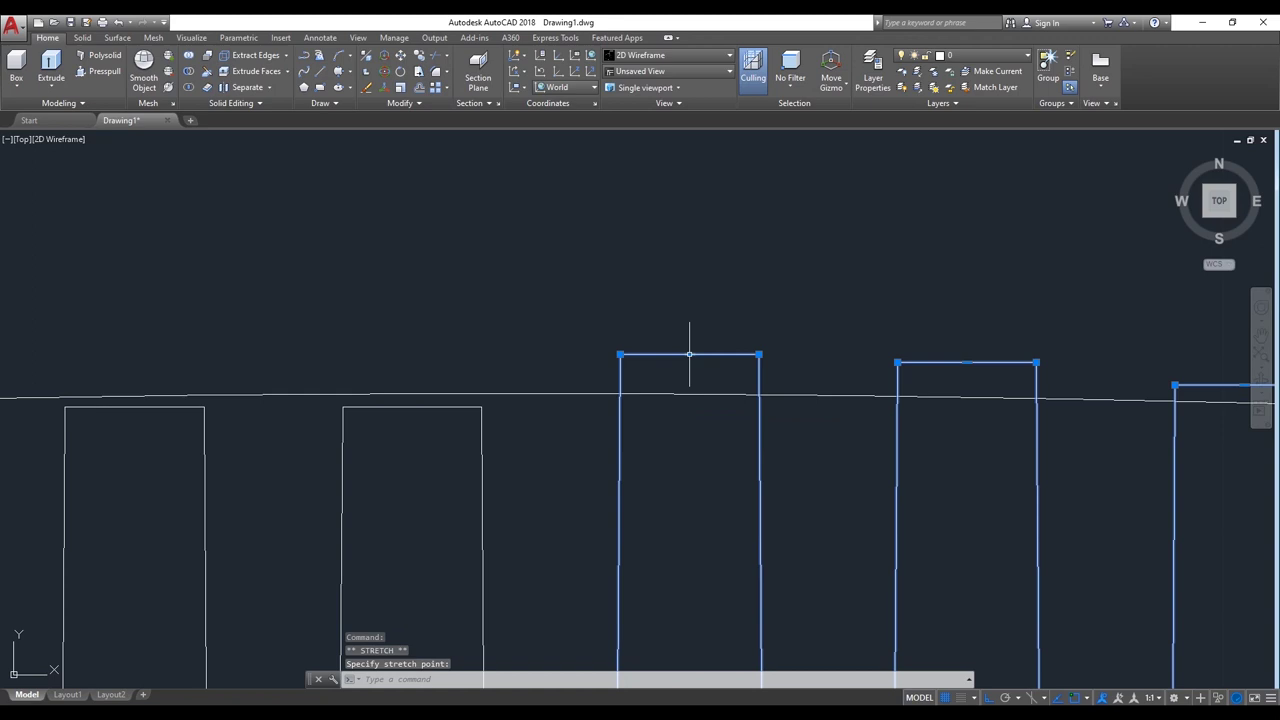
{"action": "left_click", "coordinate": [433, 407]}
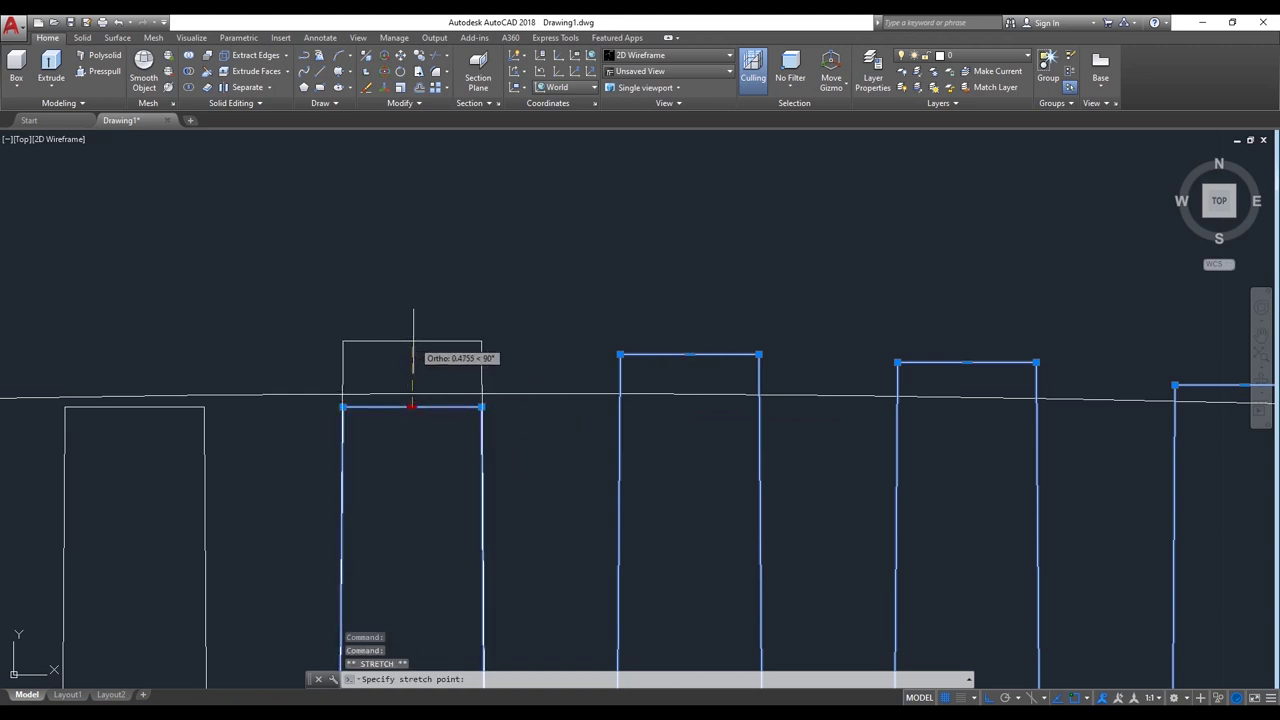
{"action": "left_click", "coordinate": [410, 344]}
{"action": "scroll", "coordinate": [400, 477], "scroll_direction": "down", "scroll_amount": 4}
{"action": "scroll", "coordinate": [405, 477], "scroll_direction": "up", "scroll_amount": 2}
{"action": "scroll", "coordinate": [600, 490], "scroll_direction": "up", "scroll_amount": 2}
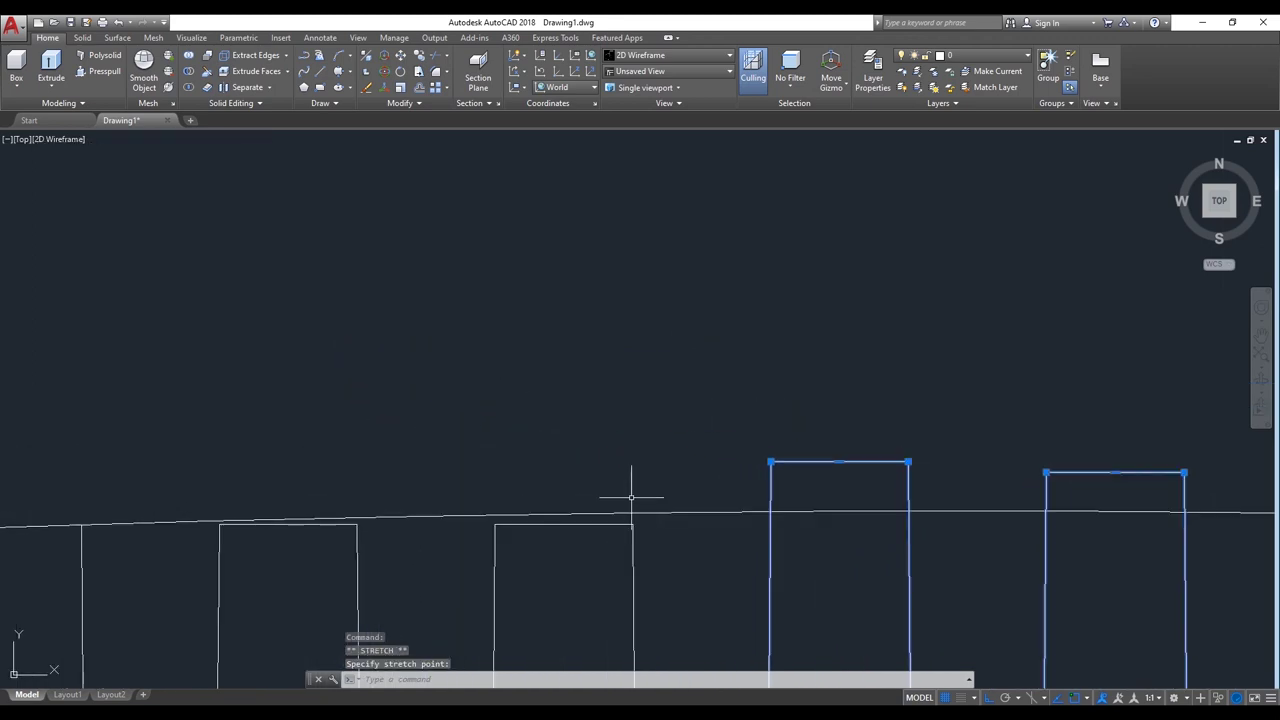
{"action": "left_click", "coordinate": [573, 524]}
Step: Stretch another tooth top higher and clear the grips with Esc
{"action": "left_click", "coordinate": [573, 524]}
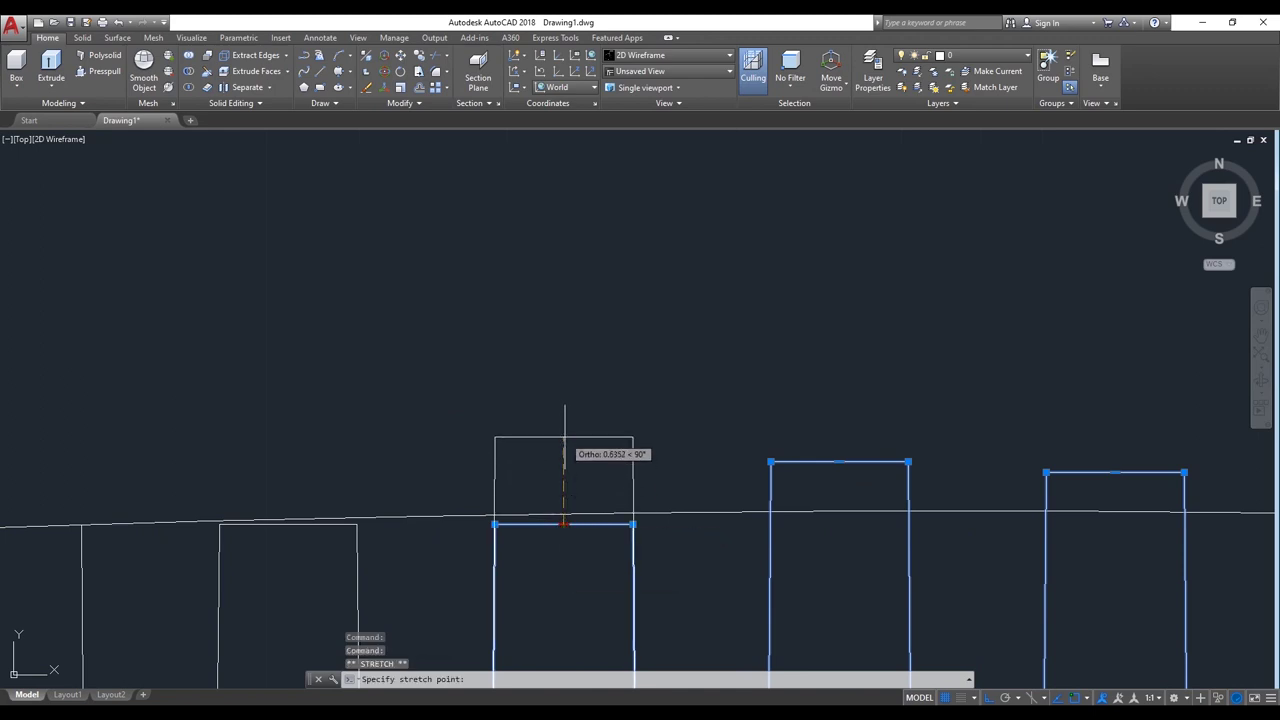
{"action": "middle_click_drag", "start_coordinate": [496, 488], "coordinate": [514, 488]}
{"action": "scroll", "coordinate": [1057, 485], "scroll_direction": "down", "scroll_amount": 2}
{"action": "scroll", "coordinate": [871, 522], "scroll_direction": "up", "scroll_amount": 4}
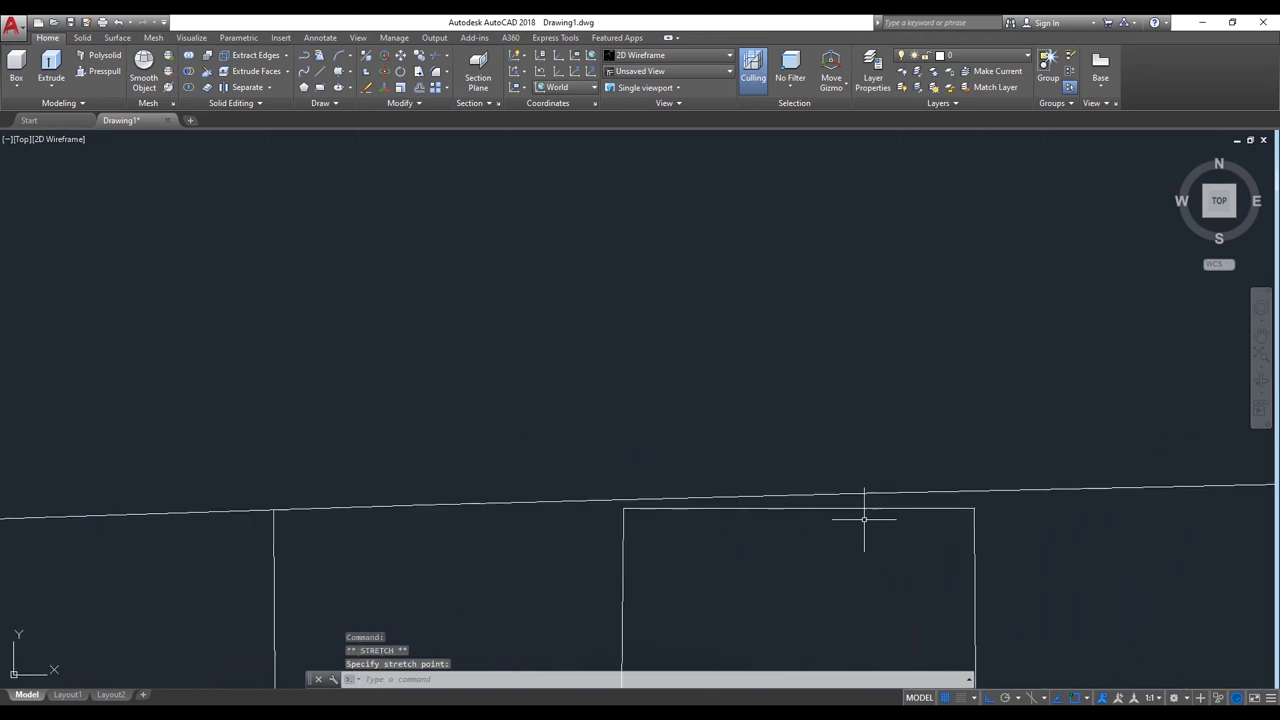
{"action": "left_click", "coordinate": [851, 510]}
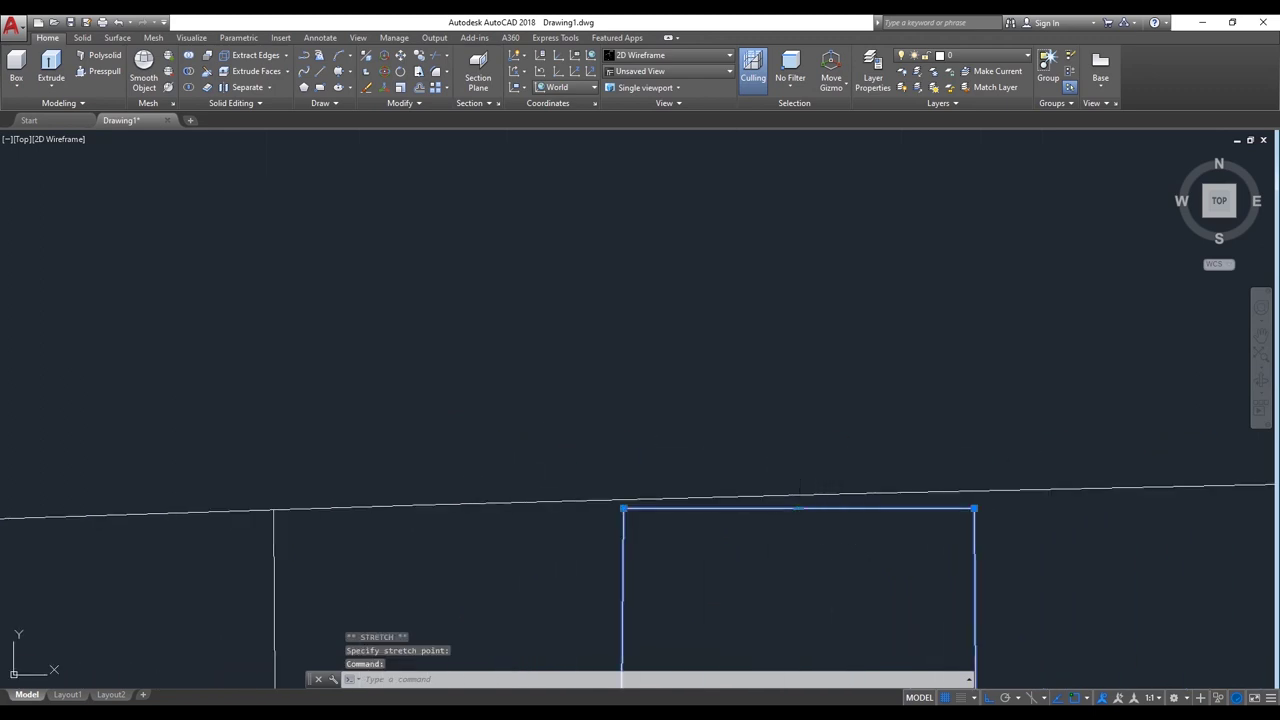
{"action": "left_click", "coordinate": [798, 508]}
{"action": "scroll", "coordinate": [674, 414], "scroll_direction": "down", "scroll_amount": 3}
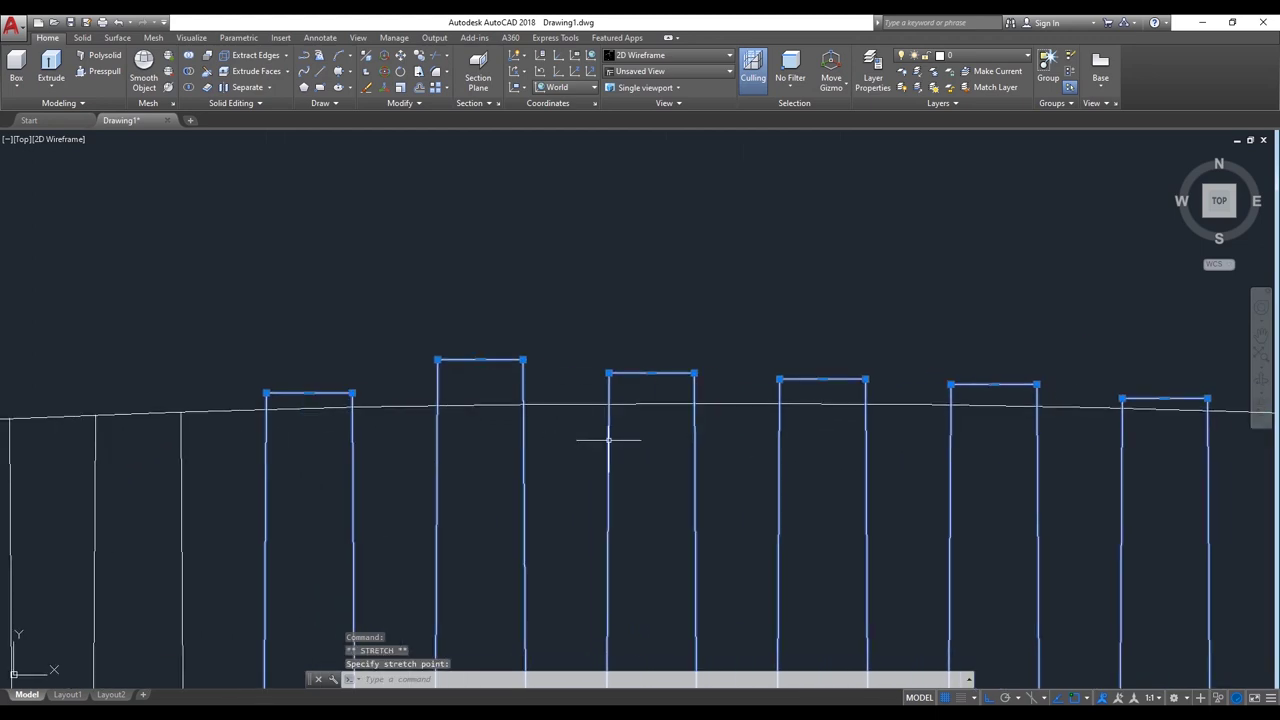
{"action": "scroll", "coordinate": [608, 438], "scroll_direction": "down", "scroll_amount": 2}
{"action": "key", "text": "Escape"}
{"action": "key", "text": "Escape"}
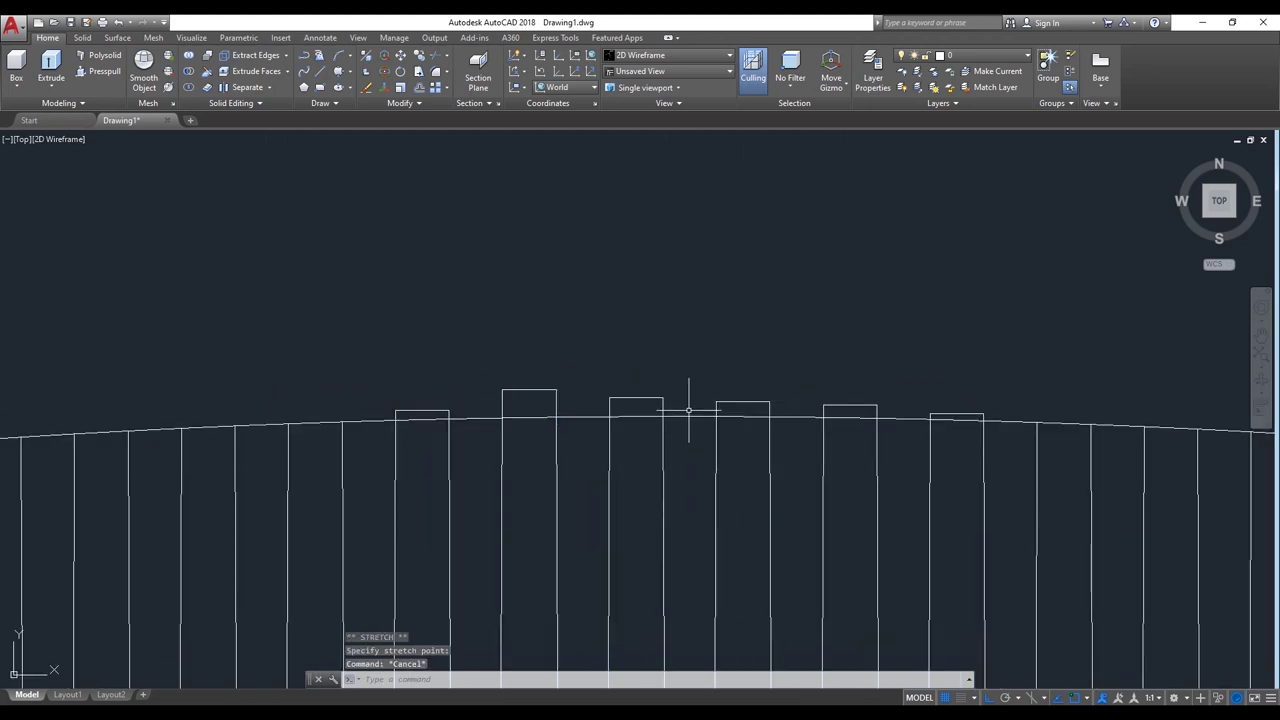
{"action": "type", "text": "tr"}
{"action": "key", "text": "Return"}
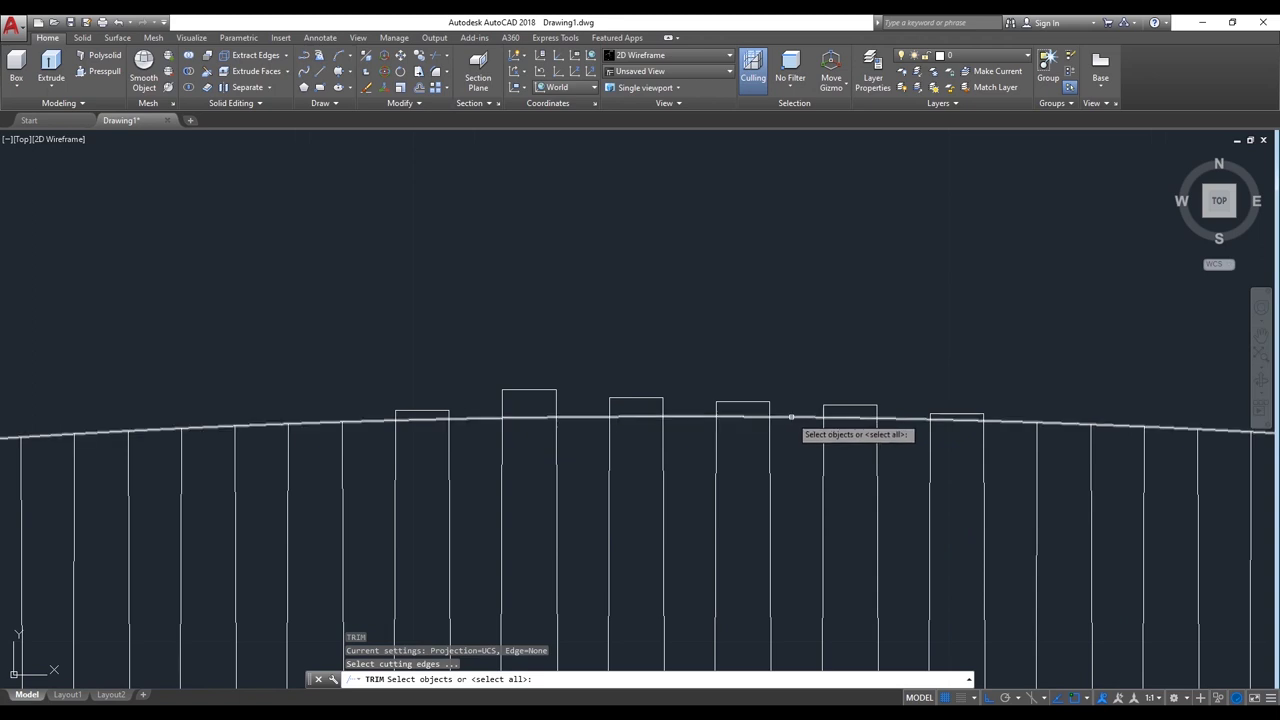
Step: Trim the seven protruding tooth tops flush with the curved top line
{"action": "left_click", "coordinate": [789, 418]}
{"action": "key", "text": "Return"}
{"action": "left_click", "coordinate": [951, 414]}
{"action": "left_click", "coordinate": [838, 406]}
{"action": "left_click", "coordinate": [748, 388]}
{"action": "left_click", "coordinate": [680, 410]}
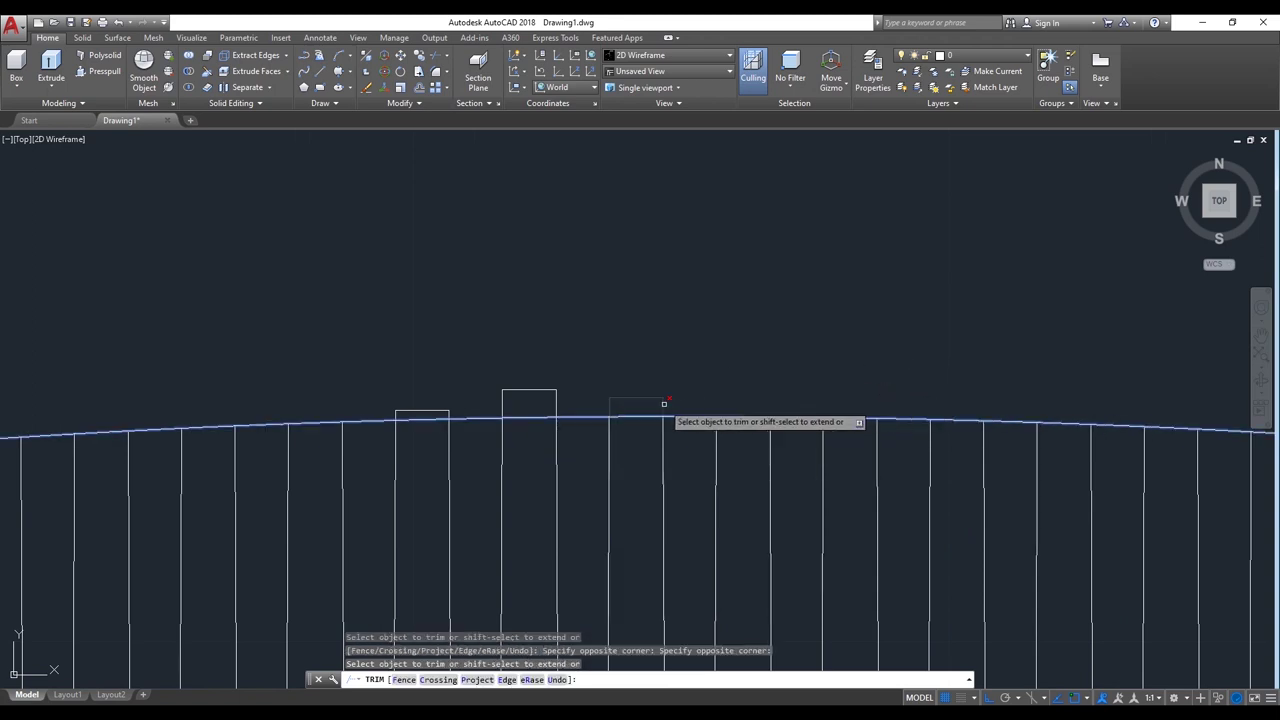
{"action": "left_click", "coordinate": [636, 398]}
{"action": "left_click", "coordinate": [536, 396]}
{"action": "left_click", "coordinate": [441, 407]}
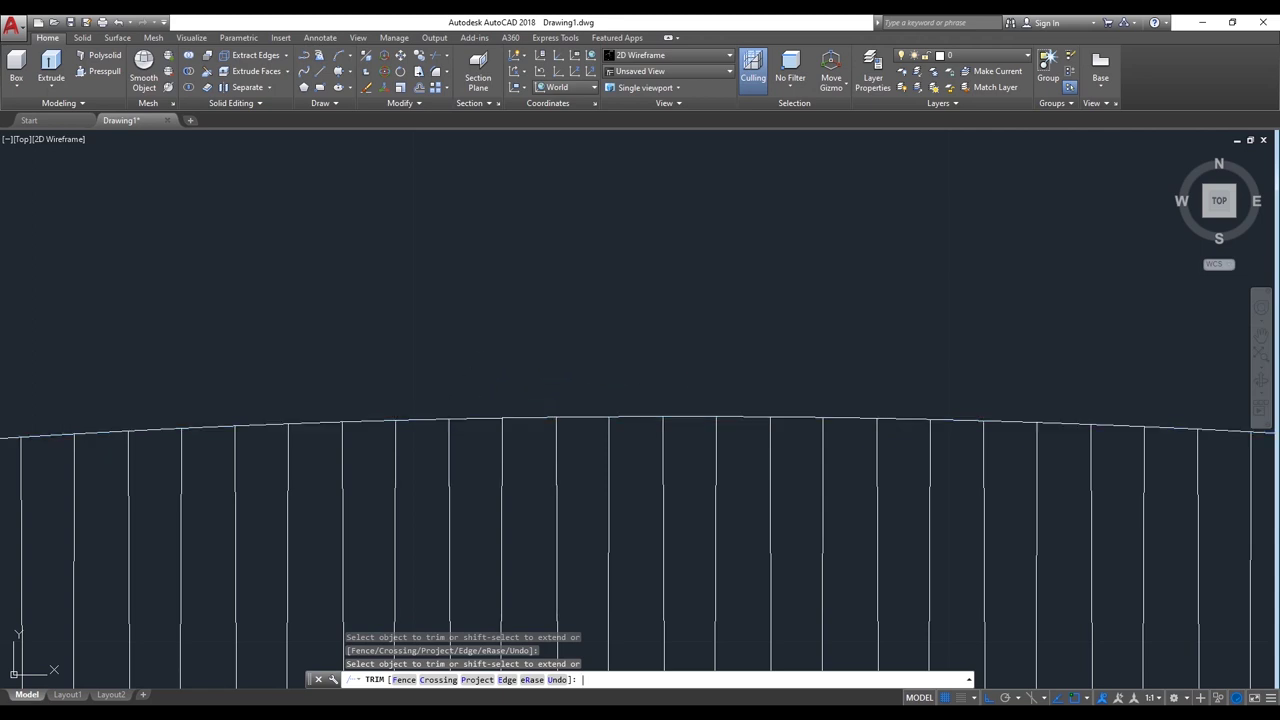
{"action": "key", "text": "Return"}
Step: Zoom out and pan to show the whole comb including the handle
{"action": "scroll", "coordinate": [543, 308], "scroll_direction": "down", "scroll_amount": 2}
{"action": "scroll", "coordinate": [580, 297], "scroll_direction": "down", "scroll_amount": 2}
{"action": "scroll", "coordinate": [580, 289], "scroll_direction": "down", "scroll_amount": 2}
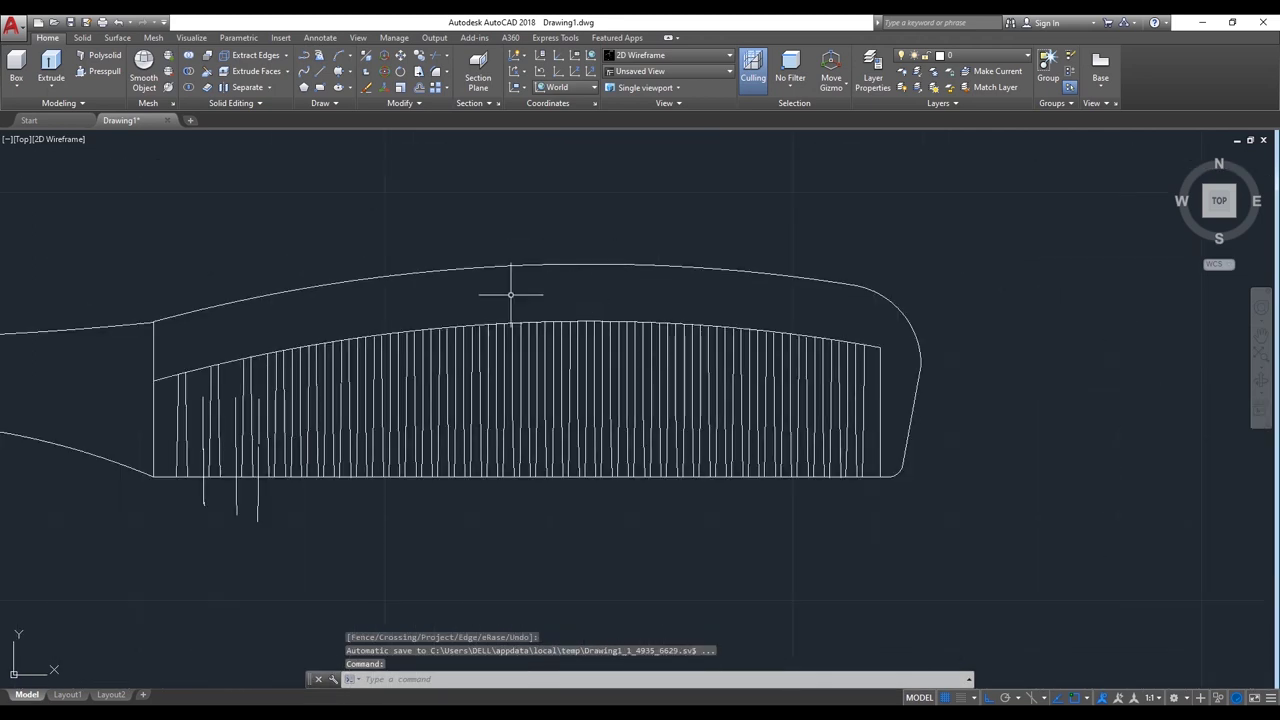
{"action": "middle_click_drag", "start_coordinate": [374, 320], "coordinate": [471, 320]}
{"action": "scroll", "coordinate": [414, 294], "scroll_direction": "up", "scroll_amount": 3}
{"action": "scroll", "coordinate": [410, 307], "scroll_direction": "down", "scroll_amount": 3}
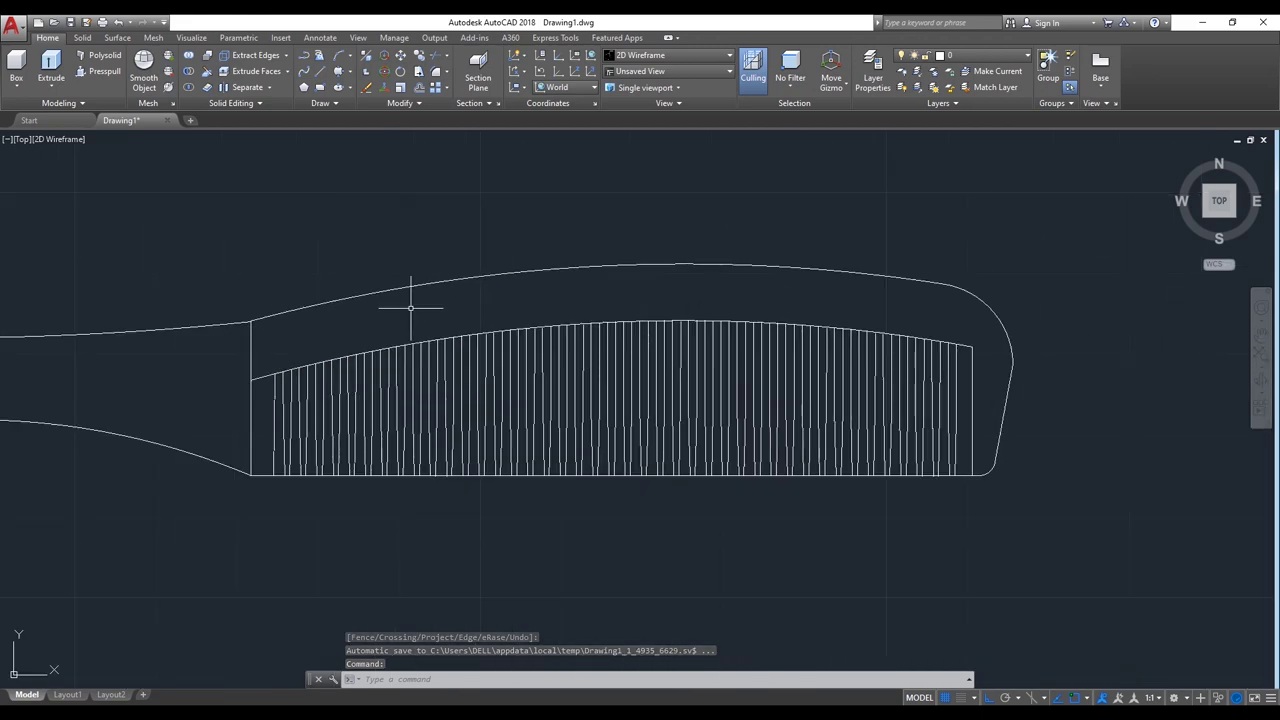
{"action": "middle_click_drag", "start_coordinate": [491, 306], "coordinate": [586, 309]}
{"action": "scroll", "coordinate": [586, 309], "scroll_direction": "down", "scroll_amount": 2}
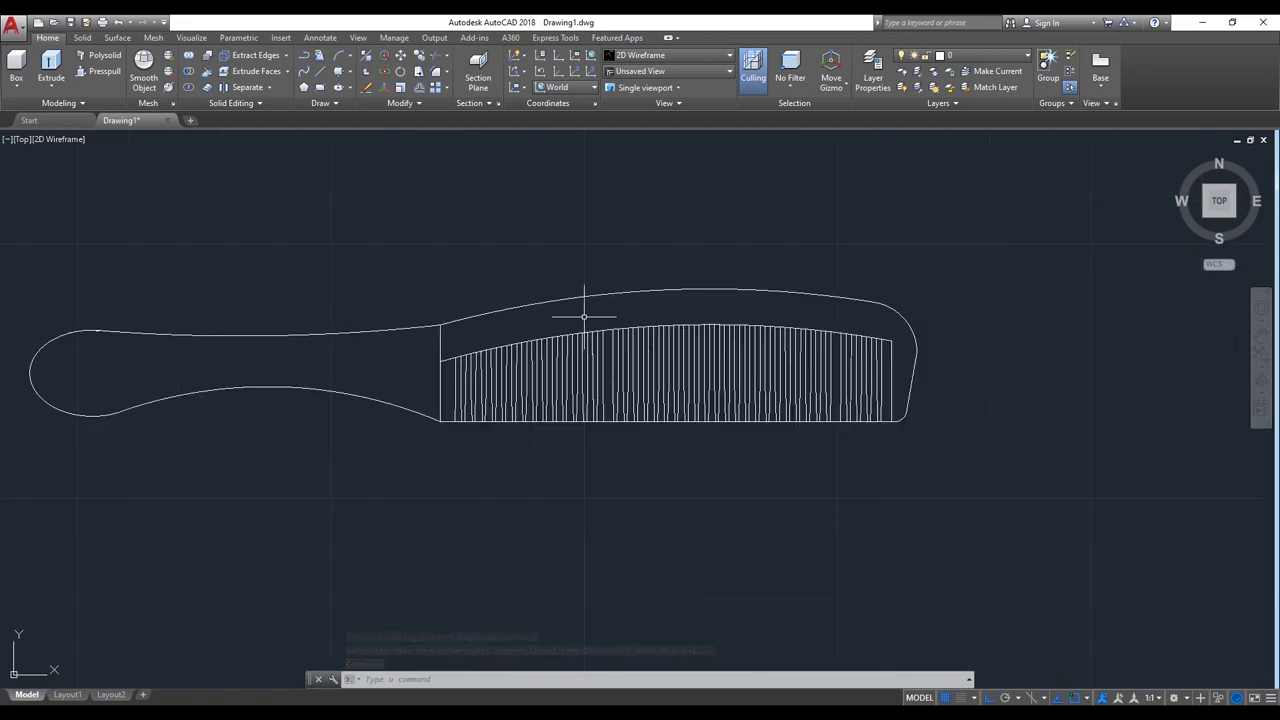
{"action": "scroll", "coordinate": [455, 330], "scroll_direction": "up", "scroll_amount": 2}
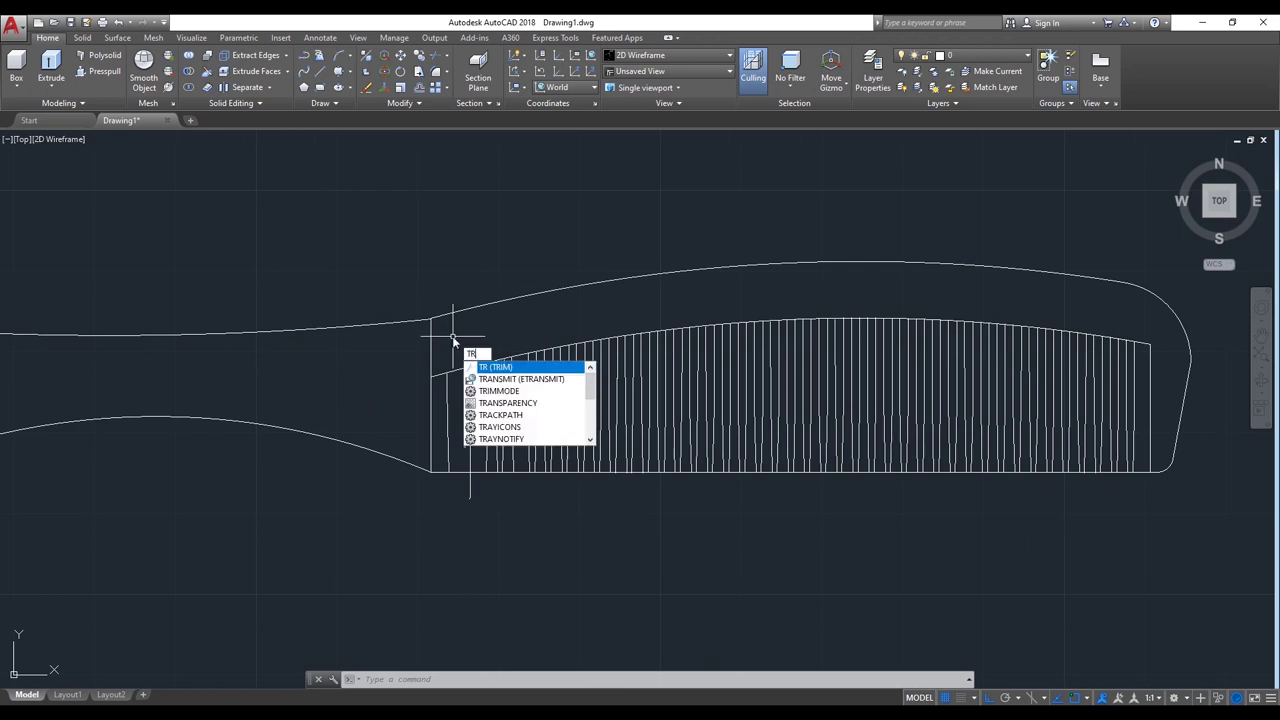
{"action": "key", "text": "Return"}
{"action": "key", "text": "Return"}
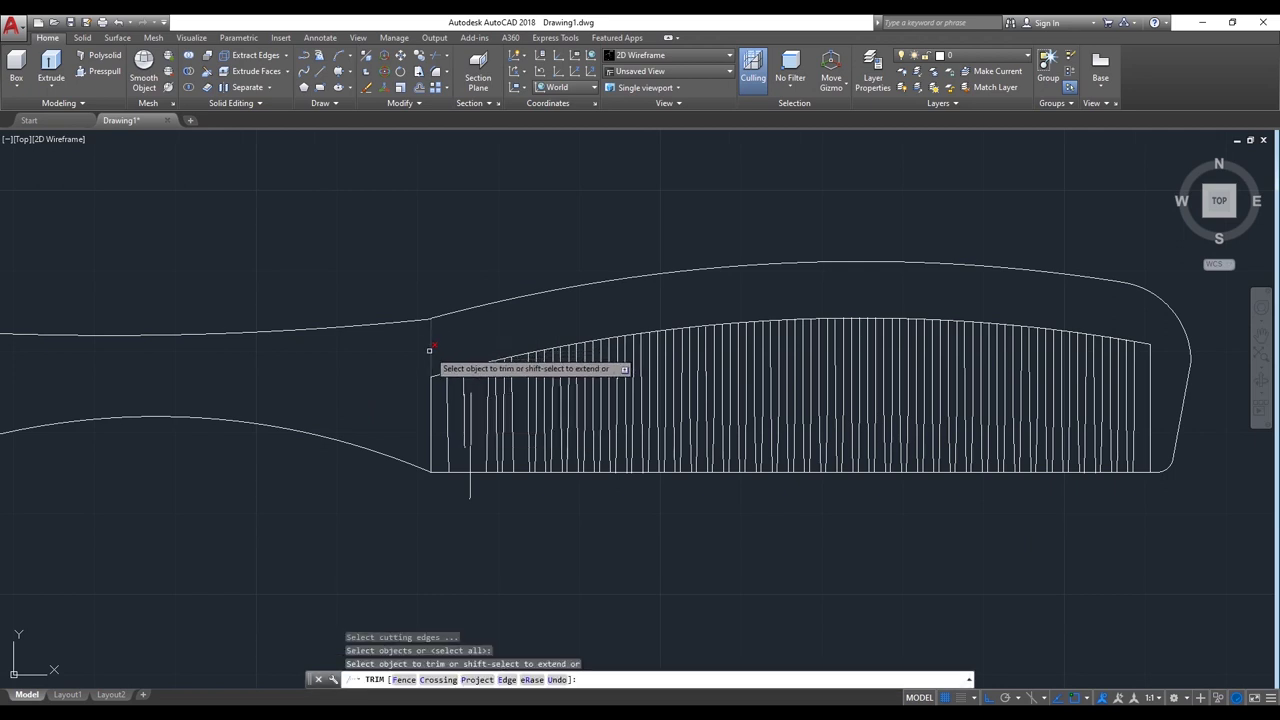
{"action": "scroll", "coordinate": [357, 363], "scroll_direction": "down", "scroll_amount": 2}
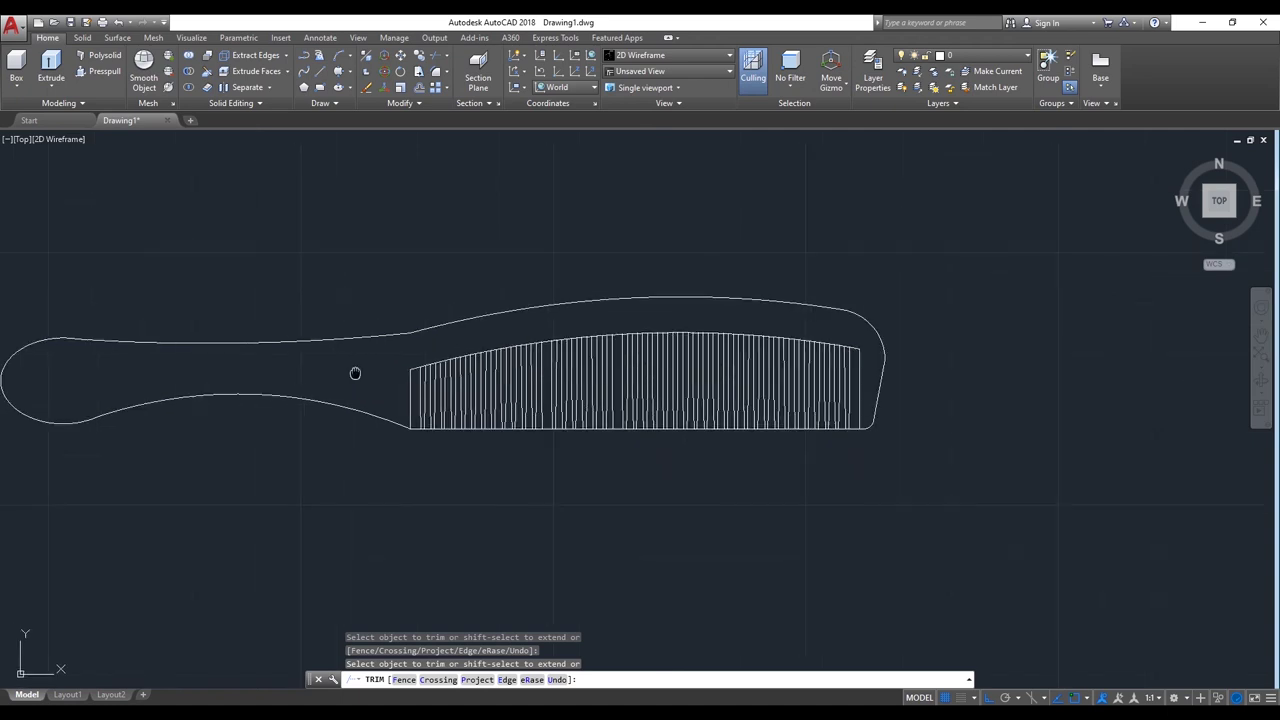
{"action": "middle_click_drag", "start_coordinate": [354, 371], "coordinate": [477, 372]}
{"action": "key", "text": "Return"}
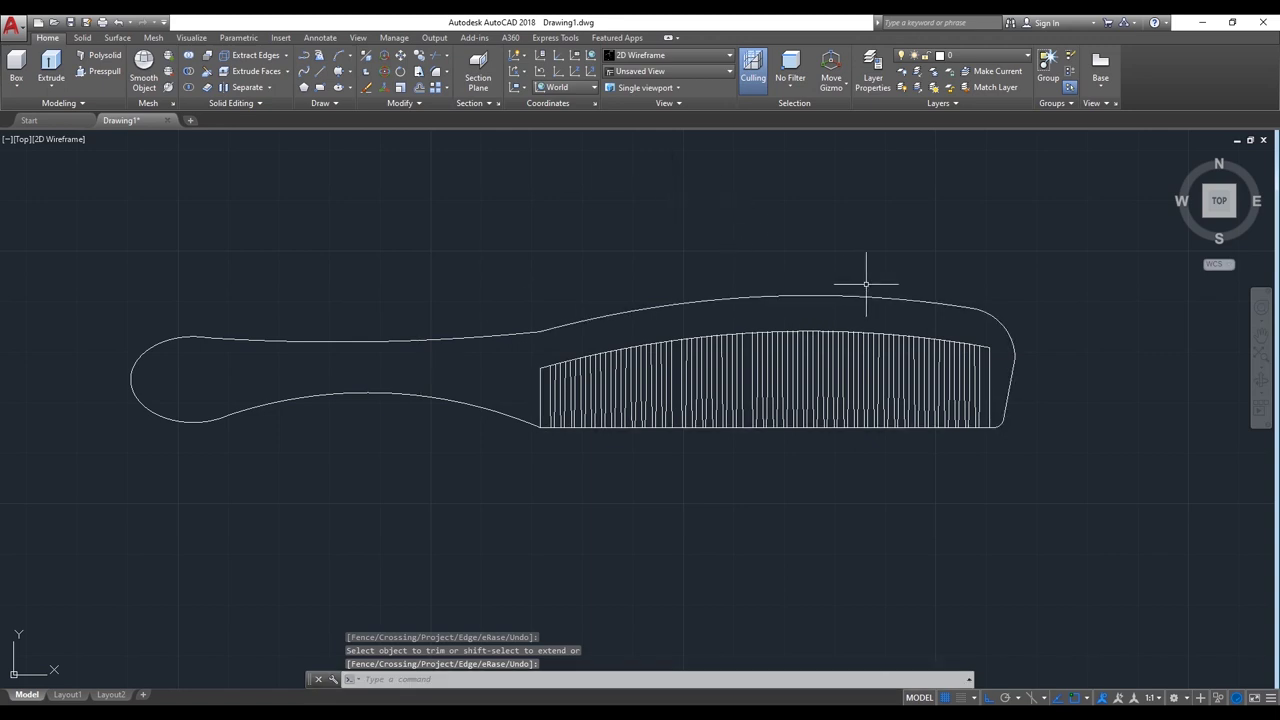
{"action": "left_click", "coordinate": [1206, 218]}
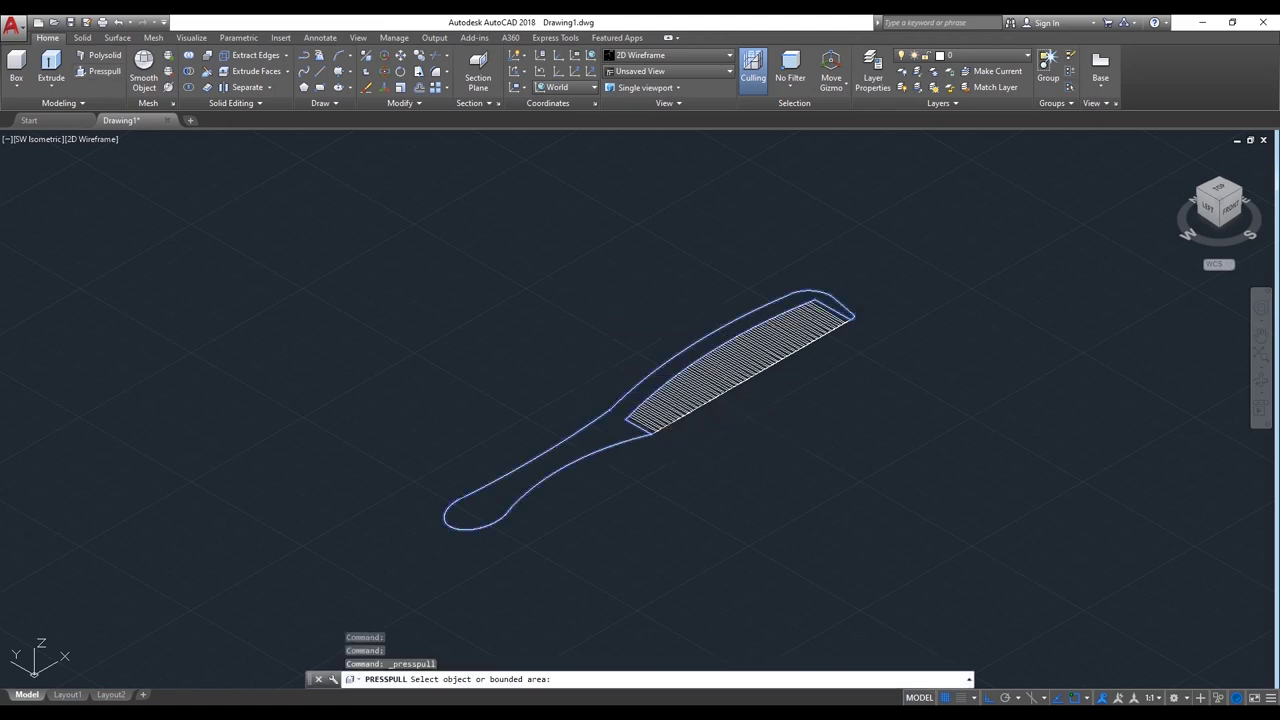
Step: Presspull the enclosed comb outline up 3.5 units into a thin solid
{"action": "left_click", "coordinate": [590, 430]}
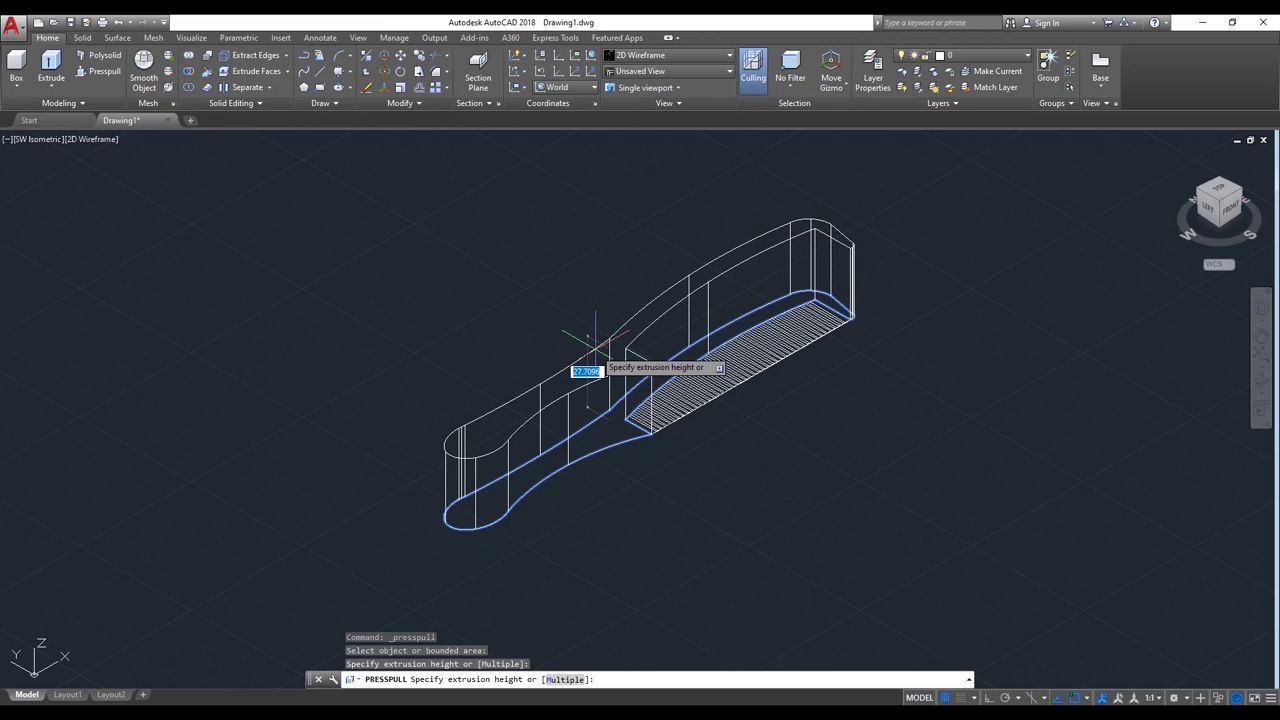
{"action": "type", "text": "3.5"}
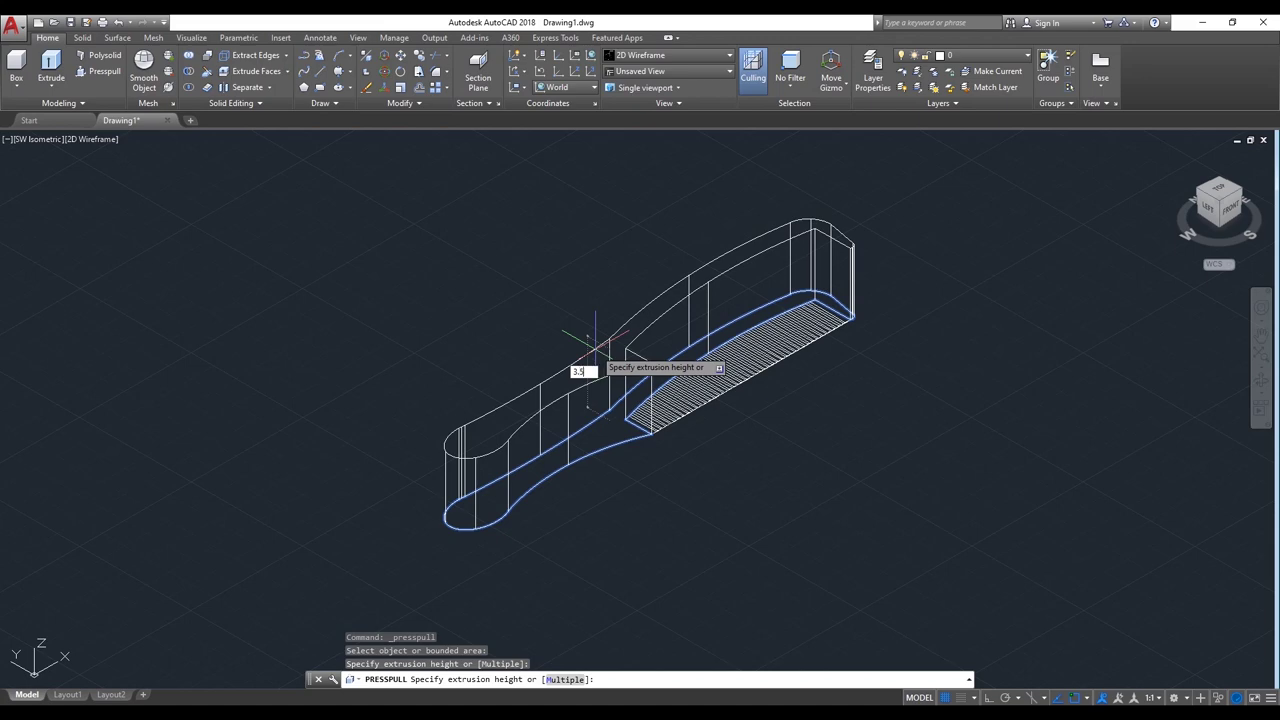
{"action": "key", "text": "Return"}
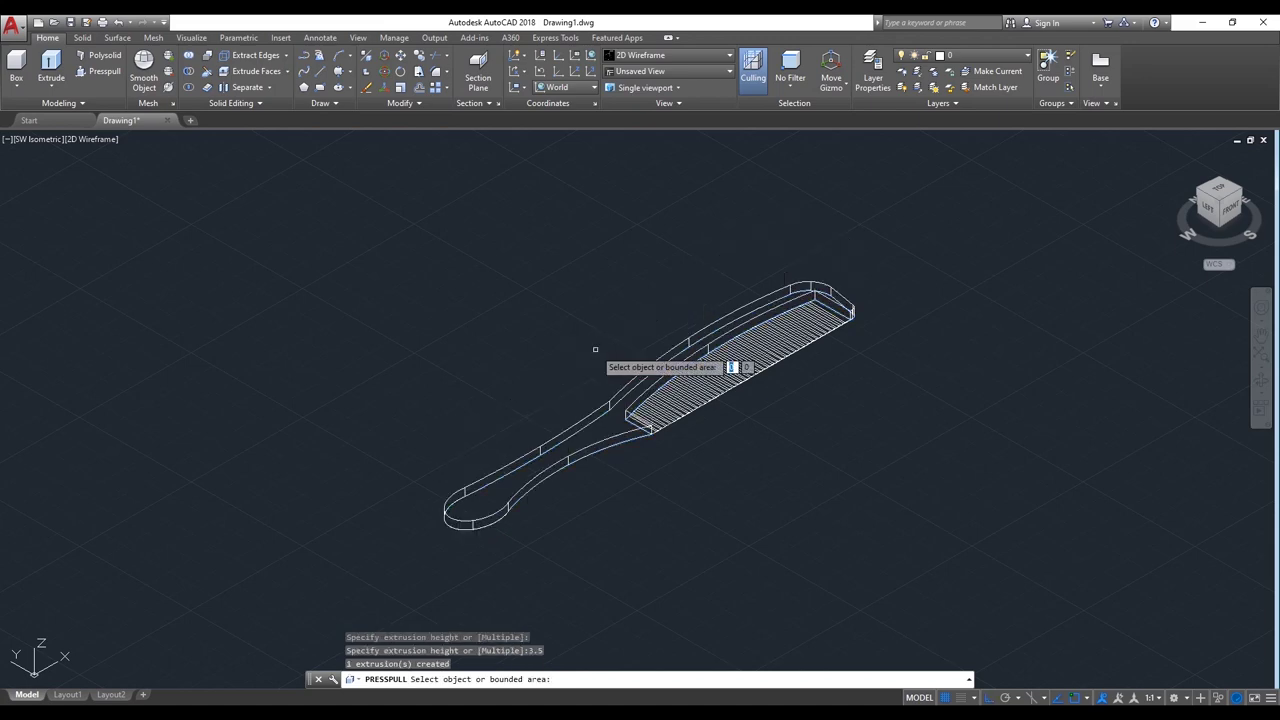
{"action": "key", "text": "Return"}
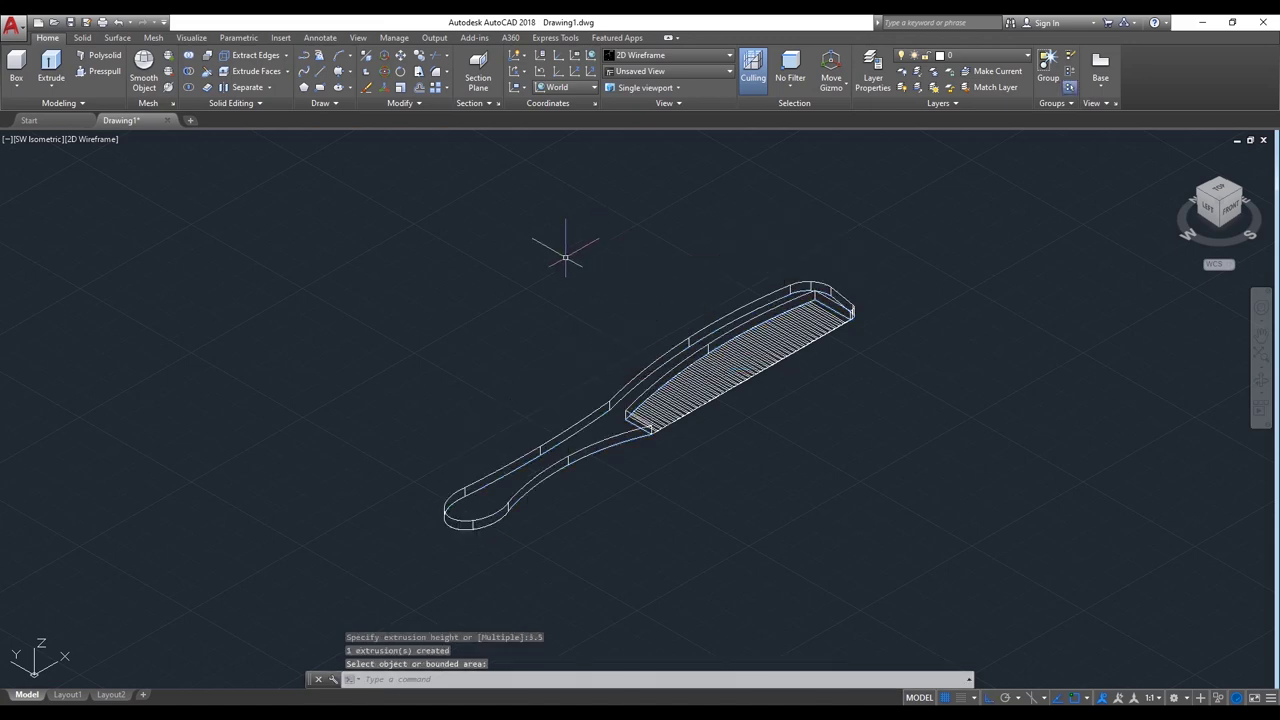
Step: Switch the viewport to the Shaded visual style and orbit the comb to another side
{"action": "left_click", "coordinate": [98, 143]}
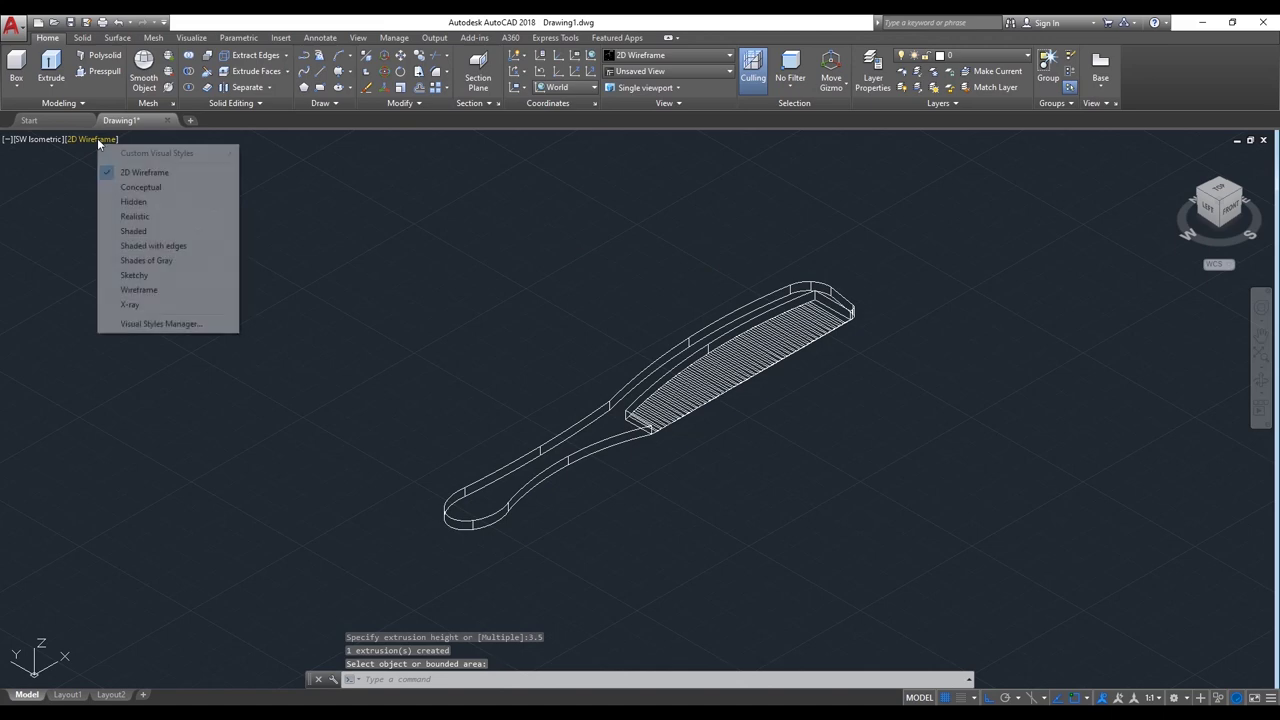
{"action": "left_click", "coordinate": [141, 231]}
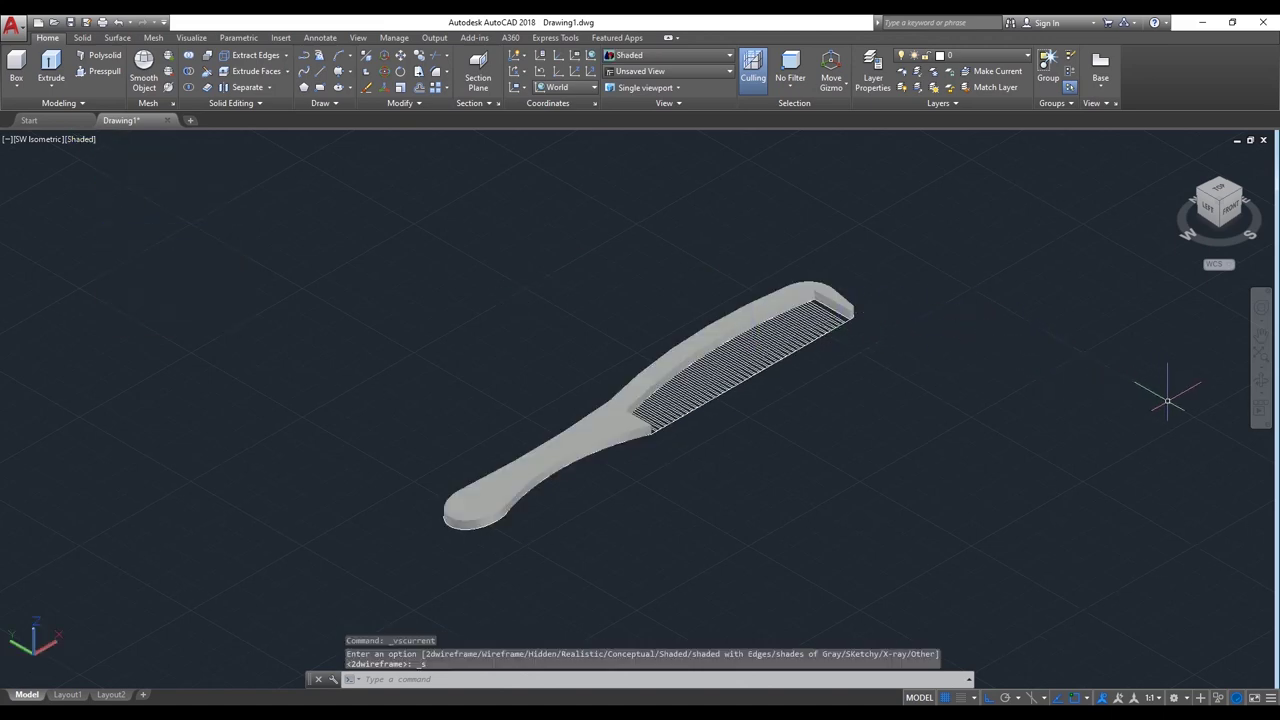
{"action": "left_click", "coordinate": [1262, 396]}
{"action": "mouse_move", "coordinate": [1031, 394]}
{"action": "left_mouse_down"}
{"action": "mouse_move", "coordinate": [803, 385]}
{"action": "mouse_move", "coordinate": [500, 397]}
{"action": "mouse_move", "coordinate": [429, 477]}
{"action": "mouse_move", "coordinate": [483, 387]}
{"action": "left_mouse_up"}
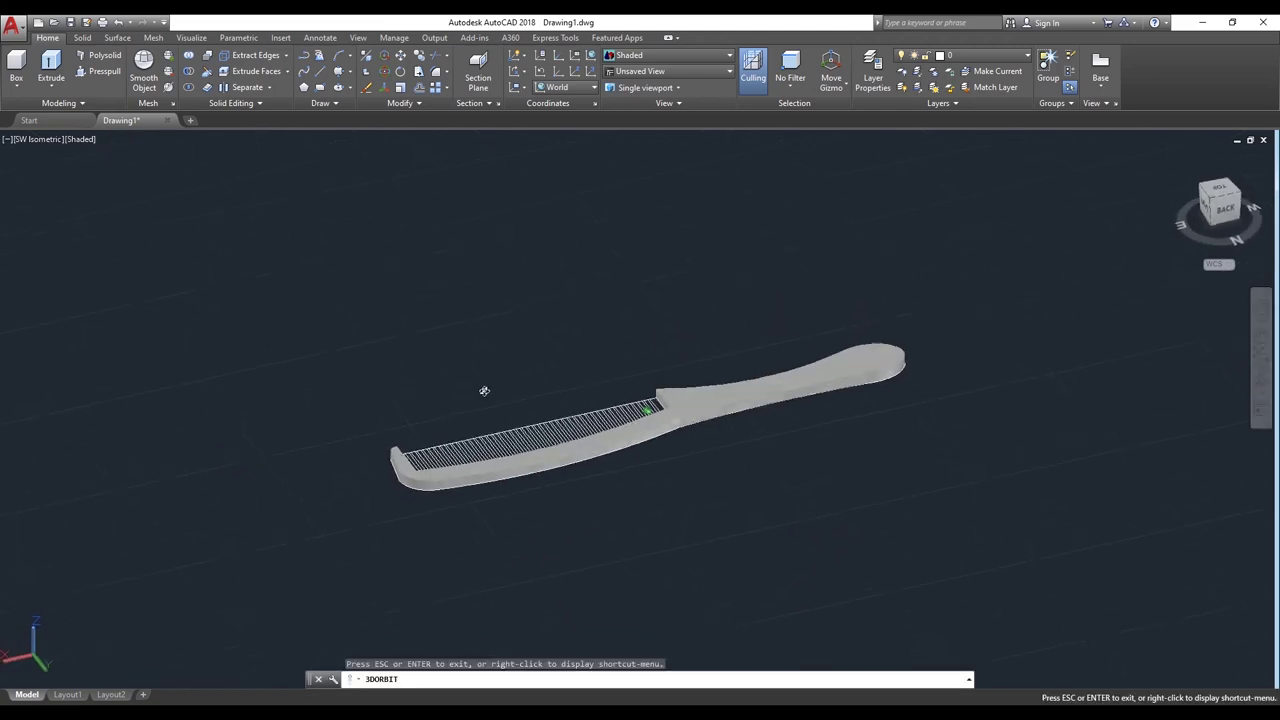
Step: Zoom in on the comb's tip and leave orbit mode
{"action": "scroll", "coordinate": [571, 443], "scroll_direction": "up", "scroll_amount": 1}
{"action": "scroll", "coordinate": [614, 423], "scroll_direction": "up", "scroll_amount": 2}
{"action": "scroll", "coordinate": [642, 281], "scroll_direction": "up", "scroll_amount": 2}
{"action": "right_click", "coordinate": [642, 281]}
{"action": "left_click", "coordinate": [655, 287]}
{"action": "scroll", "coordinate": [198, 588], "scroll_direction": "up", "scroll_amount": 3}
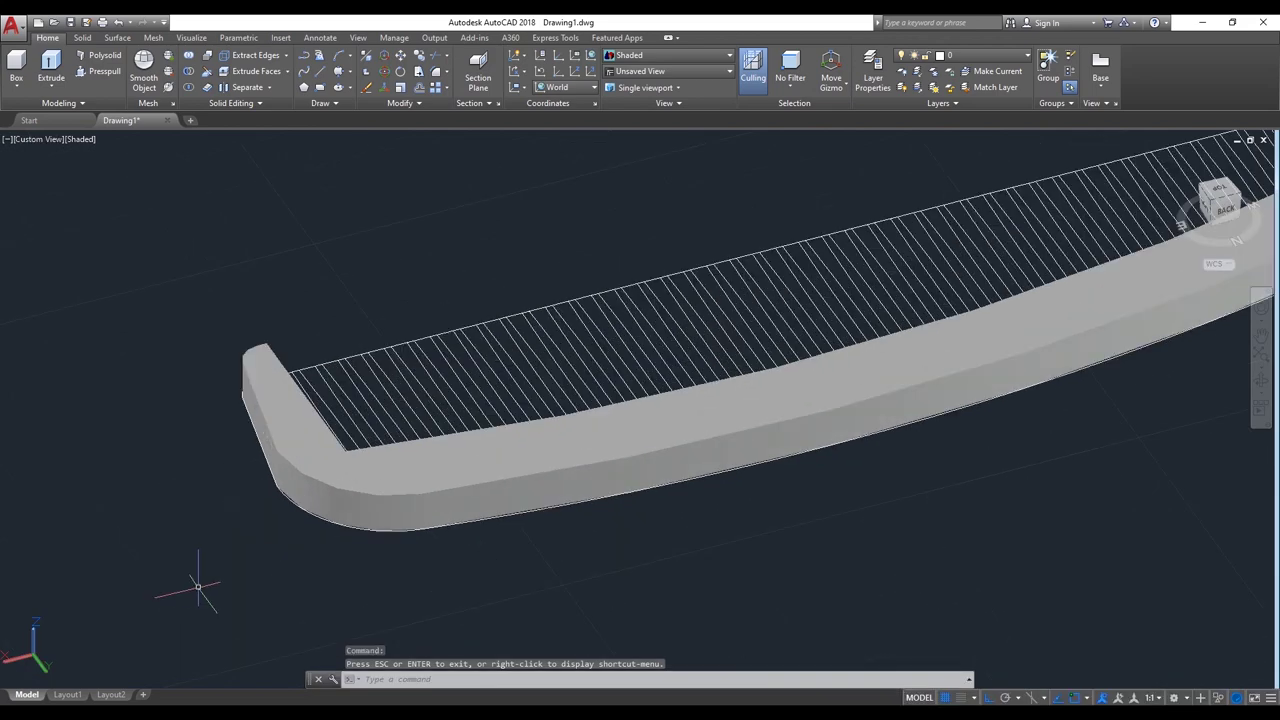
Step: Start FILLET with a radius of 1 and pick the comb solid
{"action": "type", "text": "f"}
{"action": "key", "text": "Return"}
{"action": "type", "text": "r"}
{"action": "key", "text": "Return"}
{"action": "type", "text": "1"}
{"action": "key", "text": "Return"}
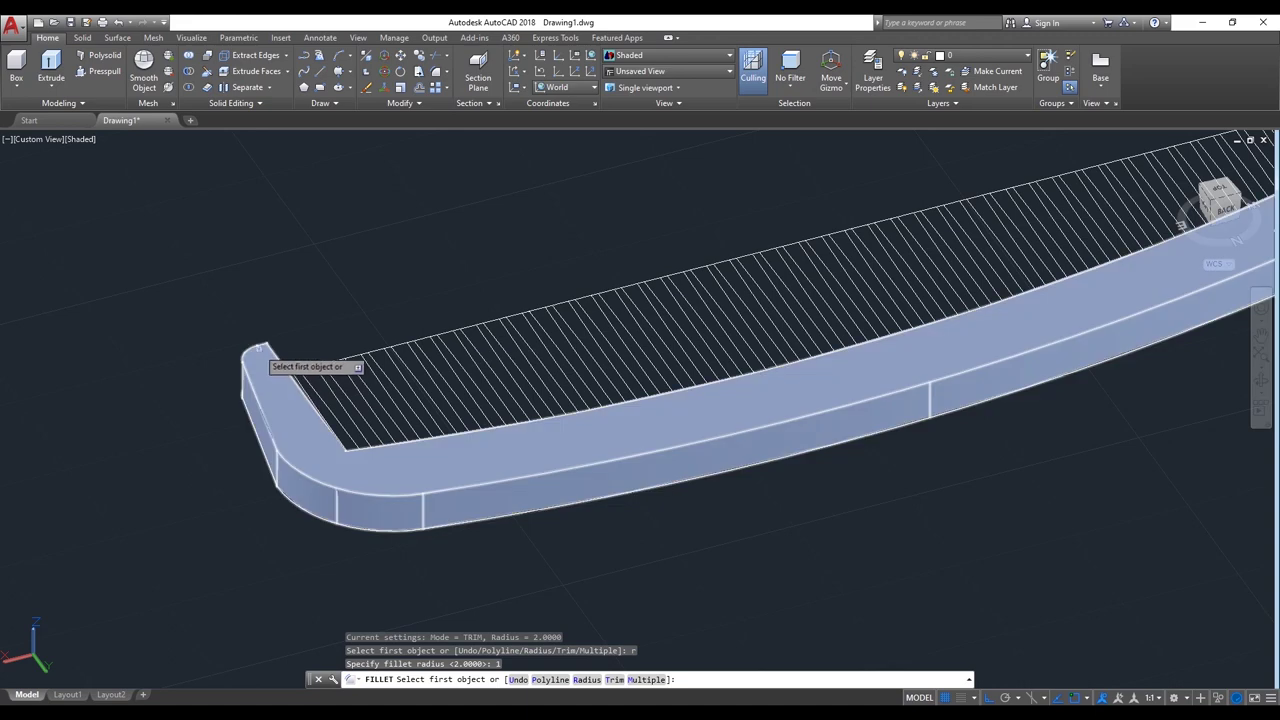
{"action": "left_click", "coordinate": [262, 352]}
{"action": "scroll", "coordinate": [265, 342], "scroll_direction": "up", "scroll_amount": 2}
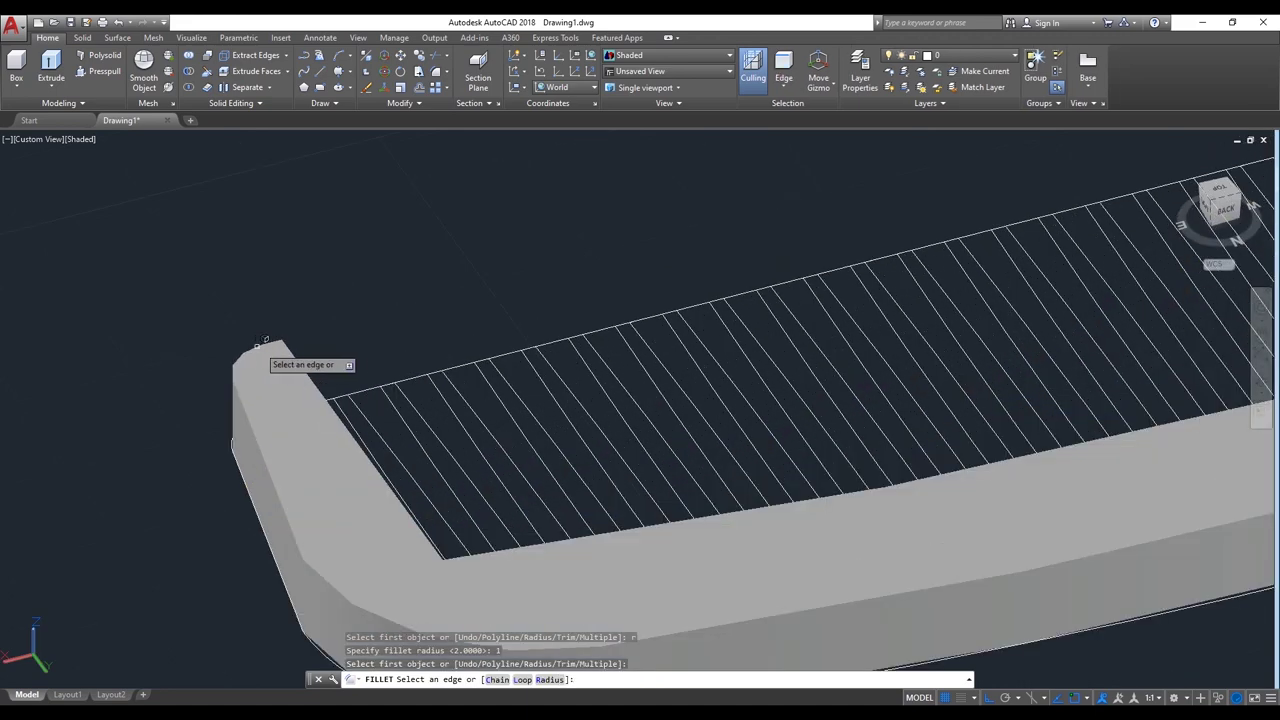
{"action": "type", "text": "r"}
{"action": "key", "text": "Return"}
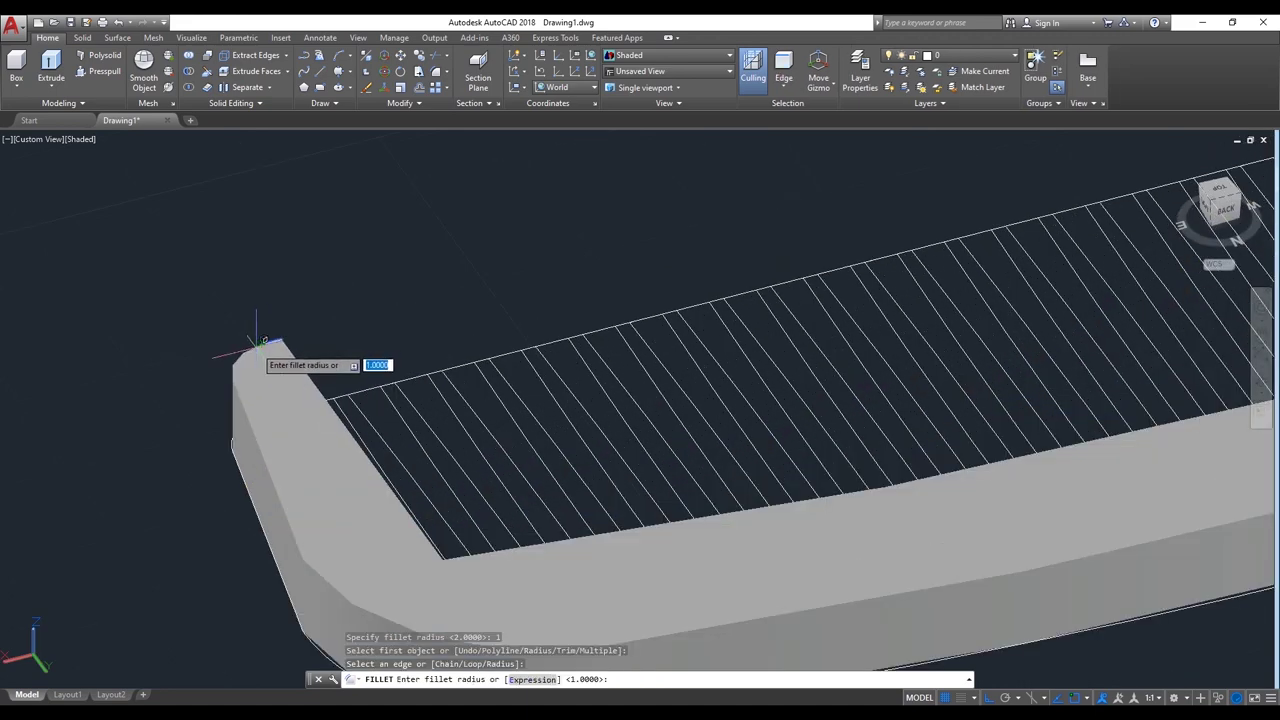
{"action": "key", "text": "Return"}
Step: Select the top edges at the comb's tip and along the blade's back
{"action": "left_click", "coordinate": [263, 343]}
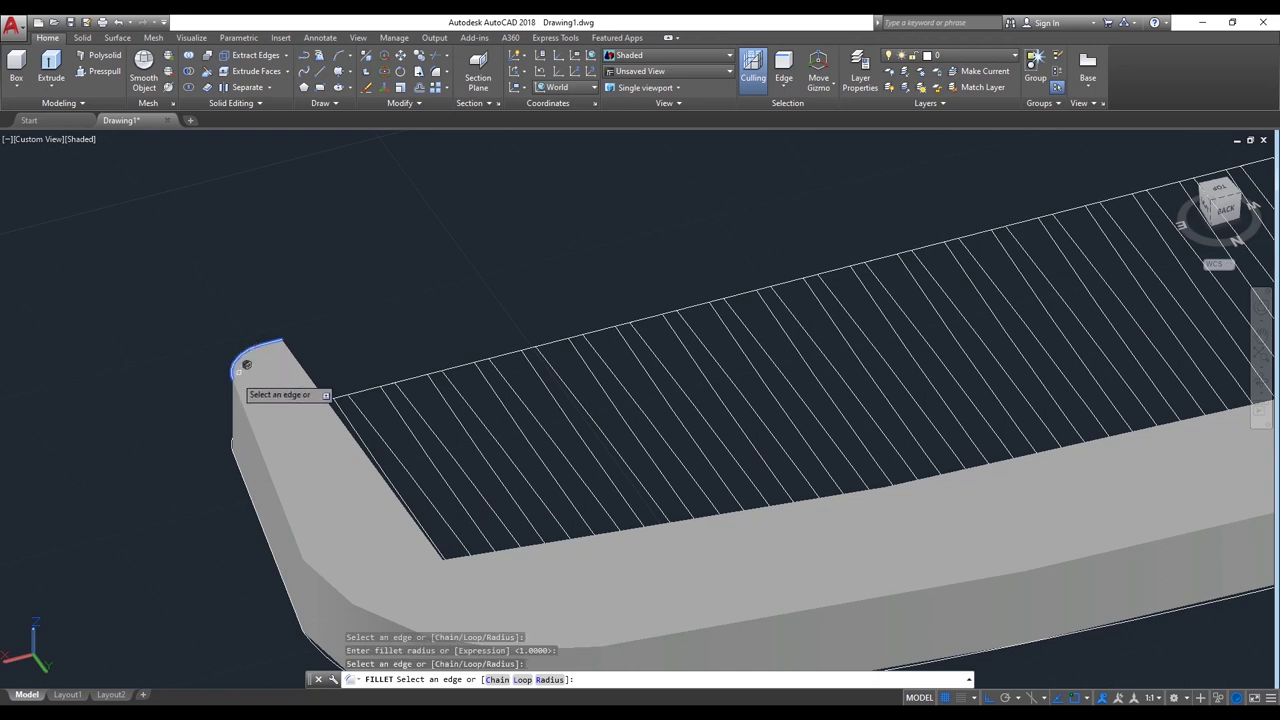
{"action": "left_click", "coordinate": [246, 386]}
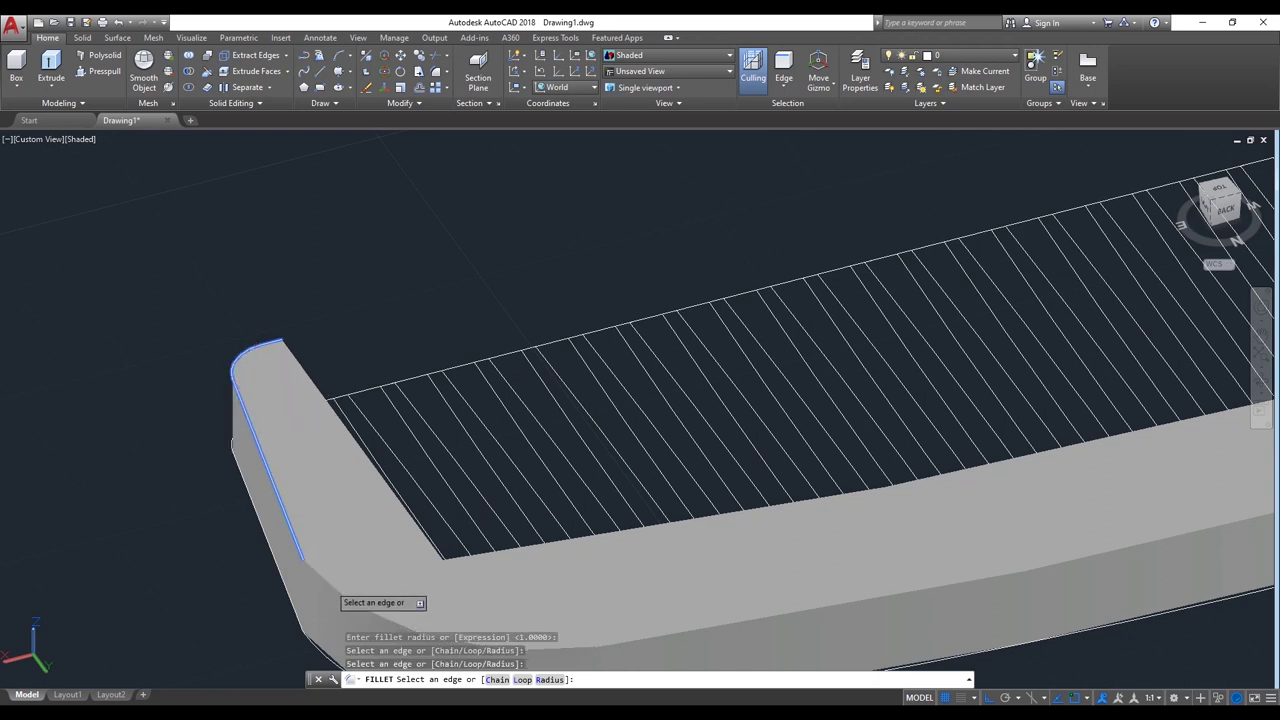
{"action": "left_click", "coordinate": [337, 575]}
{"action": "scroll", "coordinate": [330, 570], "scroll_direction": "down", "scroll_amount": 2}
{"action": "scroll", "coordinate": [300, 550], "scroll_direction": "down", "scroll_amount": 2}
{"action": "left_click", "coordinate": [442, 561]}
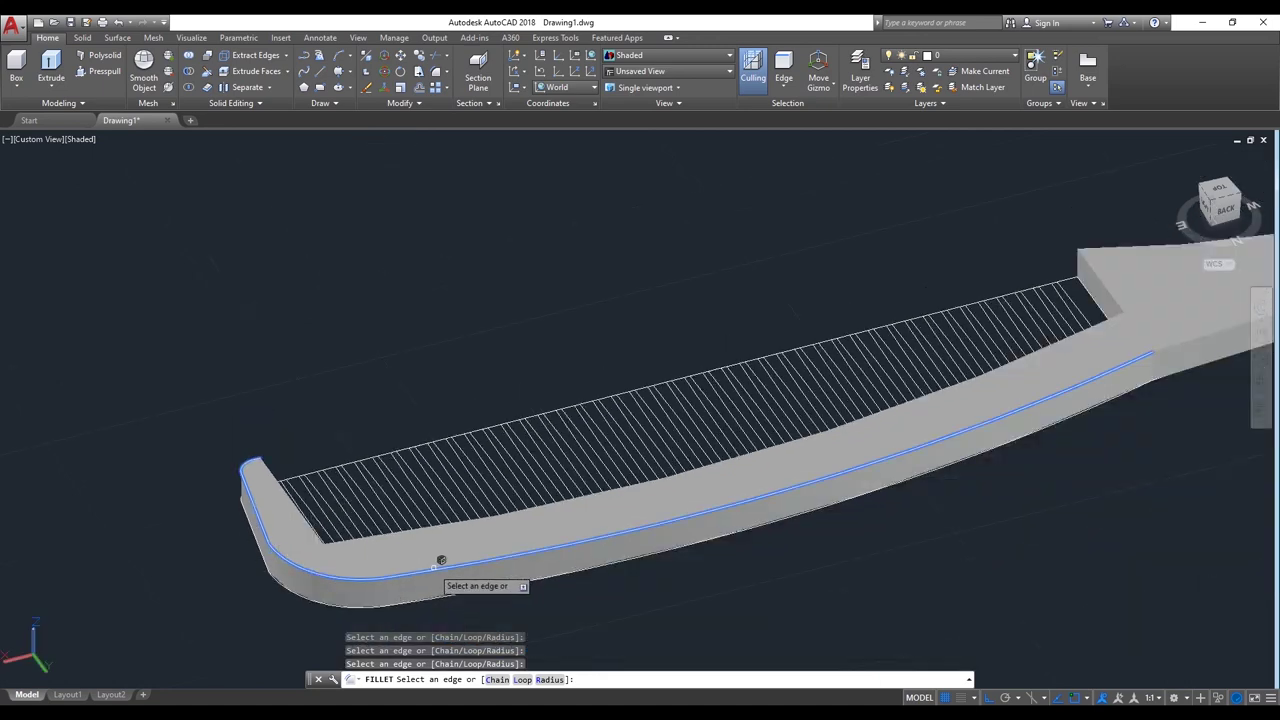
Step: Add the upper handle edges and end arc, then apply the fillet to all eight edges
{"action": "scroll", "coordinate": [442, 561], "scroll_direction": "down", "scroll_amount": 2}
{"action": "scroll", "coordinate": [777, 437], "scroll_direction": "up", "scroll_amount": 3}
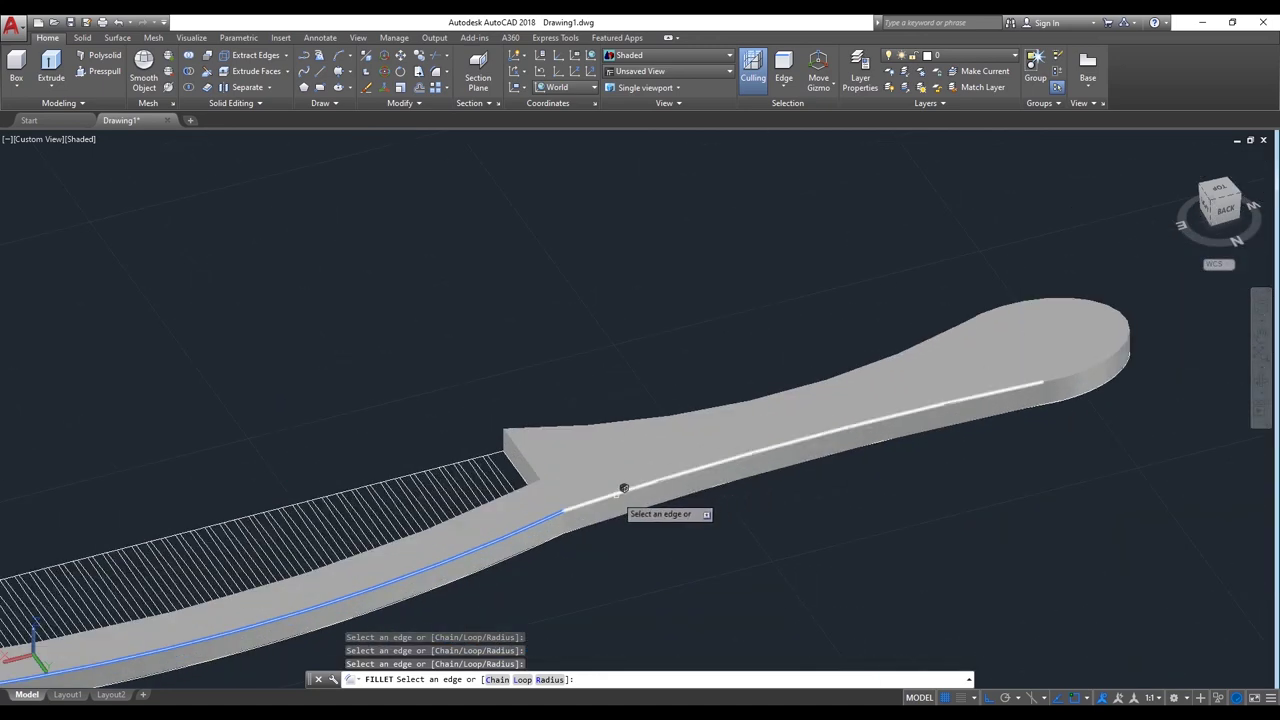
{"action": "left_click", "coordinate": [641, 485]}
{"action": "scroll", "coordinate": [937, 412], "scroll_direction": "down", "scroll_amount": 2}
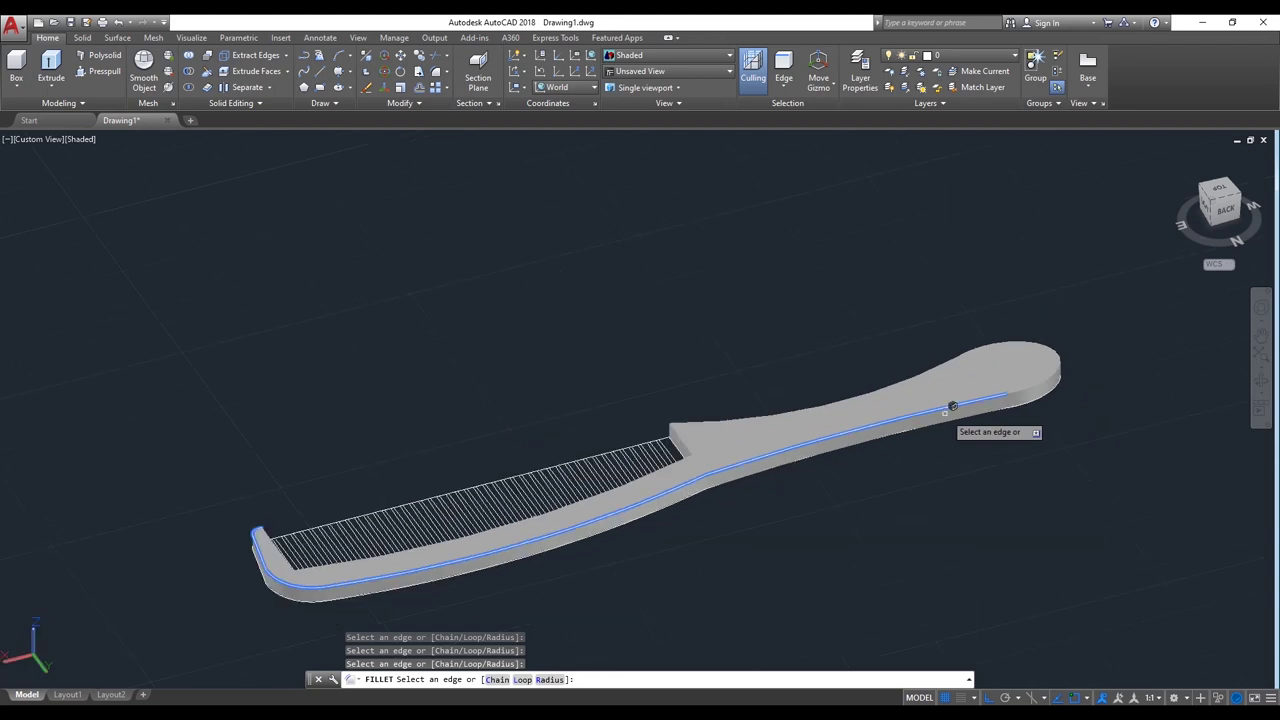
{"action": "left_click", "coordinate": [1031, 382]}
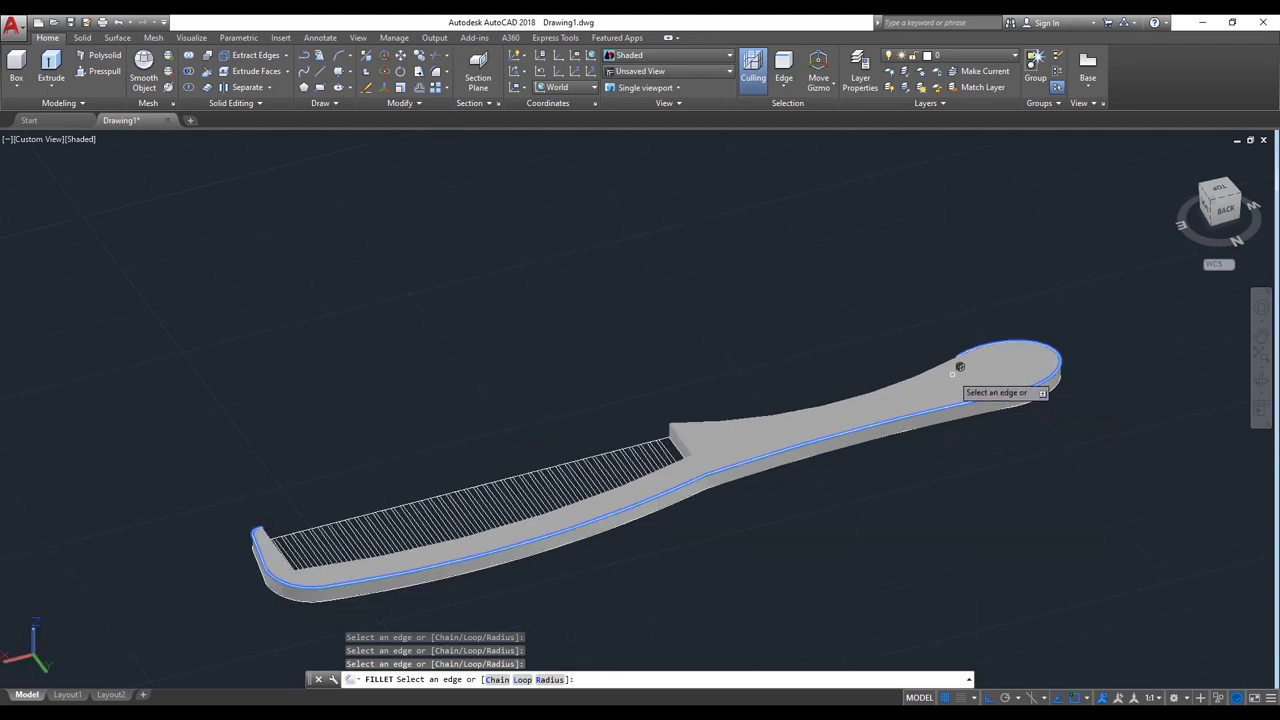
{"action": "left_click", "coordinate": [925, 369]}
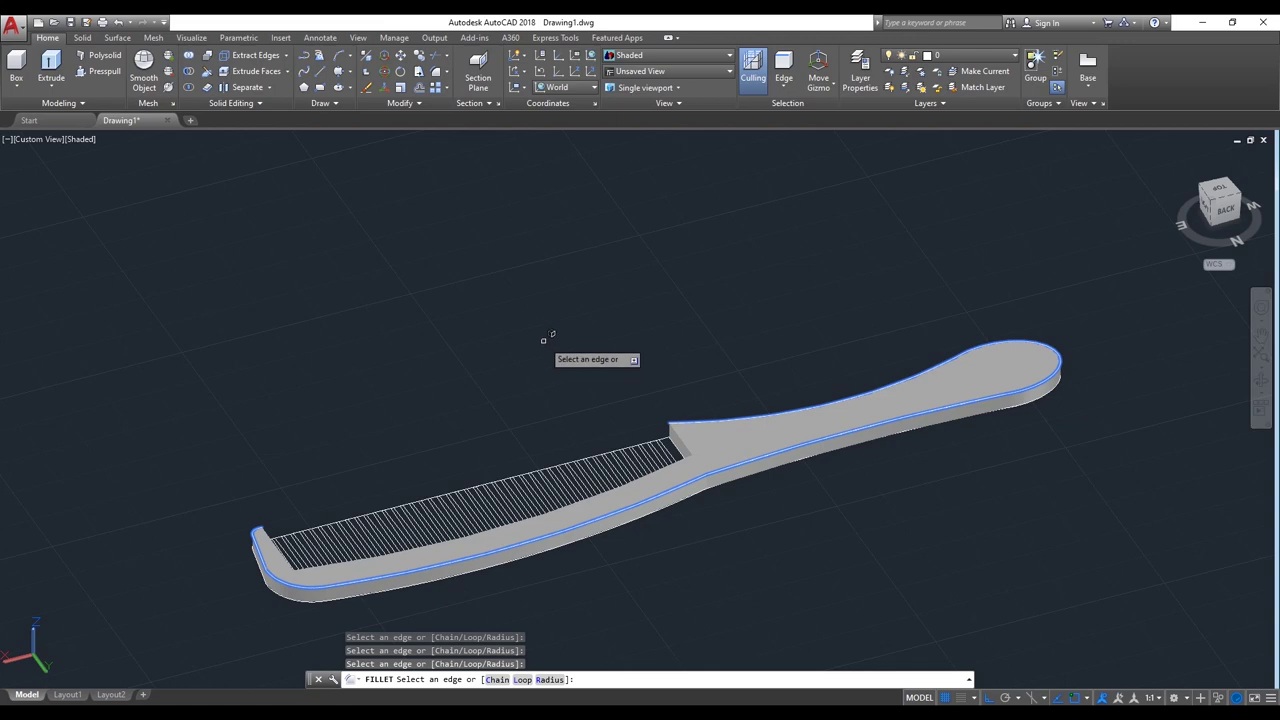
{"action": "key", "text": "Return"}
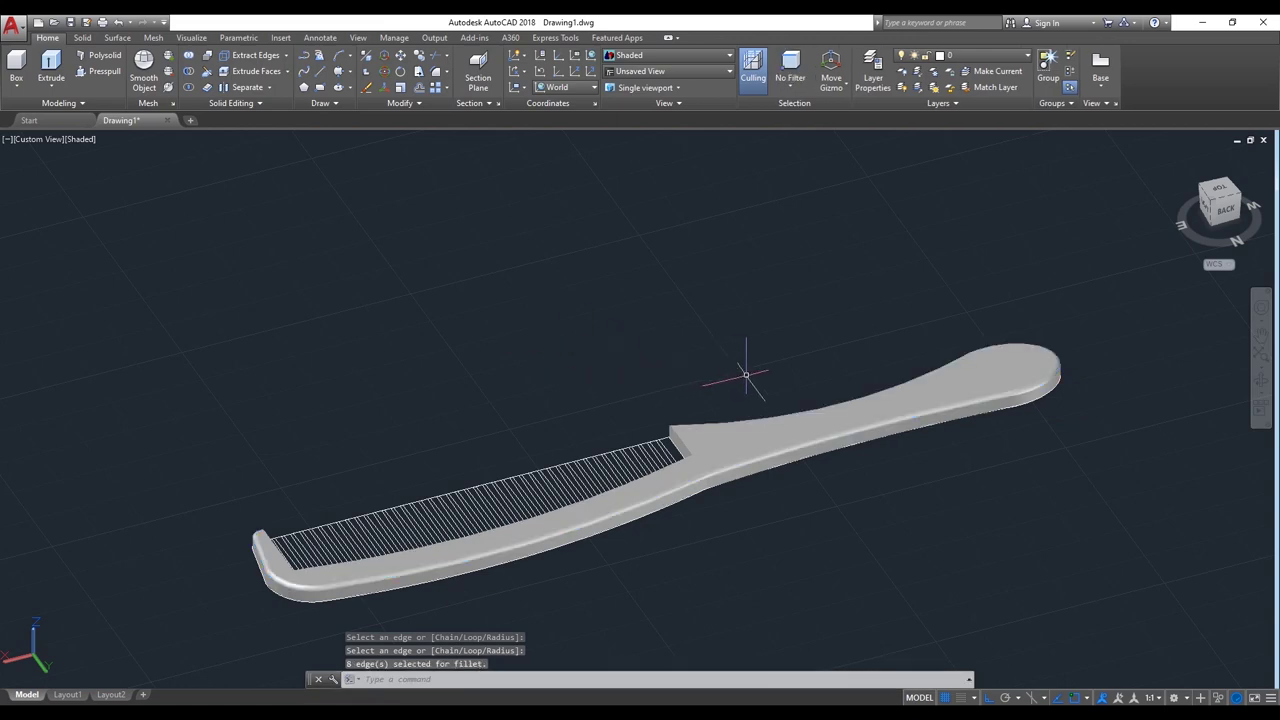
Step: Orbit the comb to view its underside
{"action": "left_click", "coordinate": [1261, 378]}
{"action": "left_click_drag", "start_coordinate": [718, 494], "coordinate": [688, 286]}
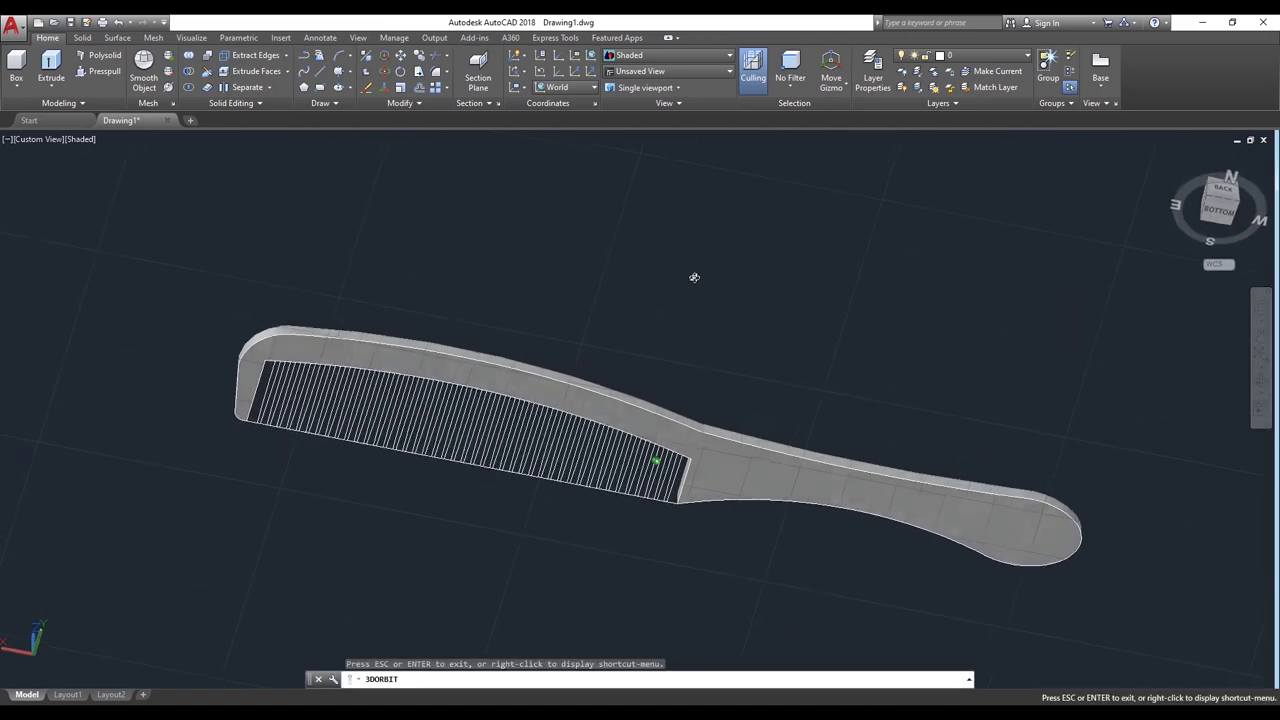
{"action": "right_click", "coordinate": [688, 286]}
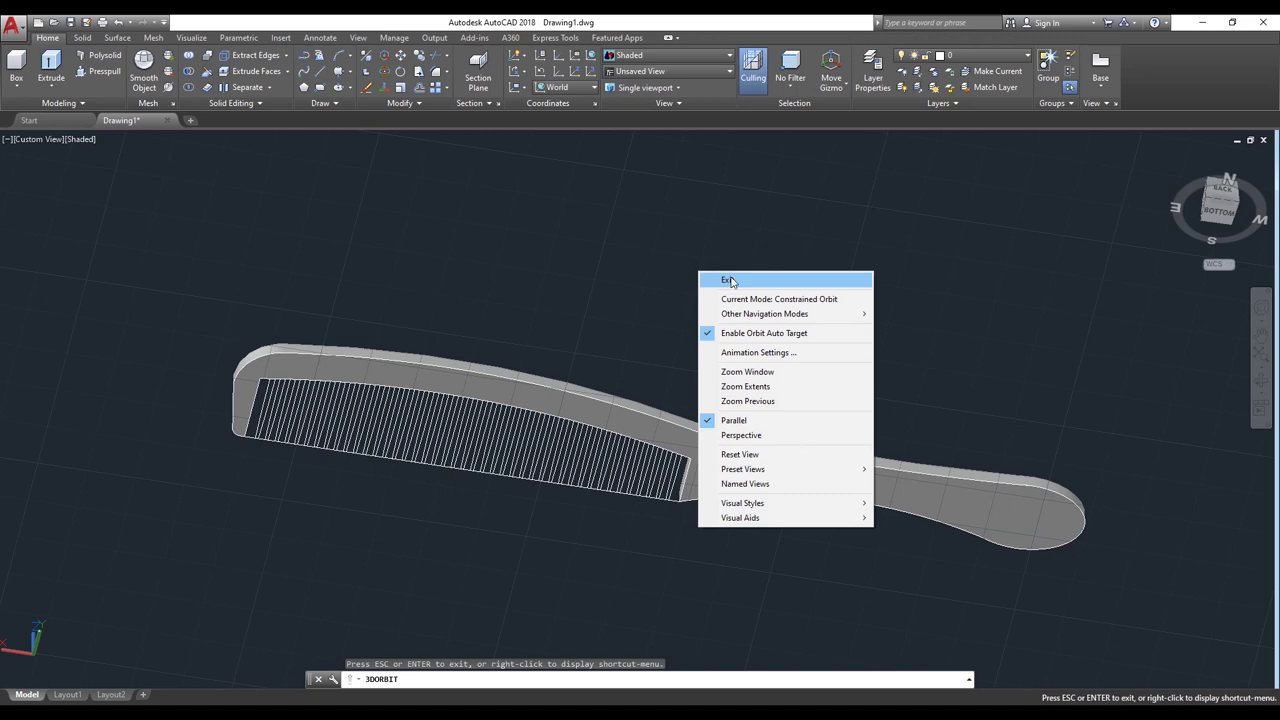
{"action": "left_click", "coordinate": [731, 280]}
Step: Erase the stray line along the comb's edge and the leftover outline profiles
{"action": "left_click", "coordinate": [772, 445]}
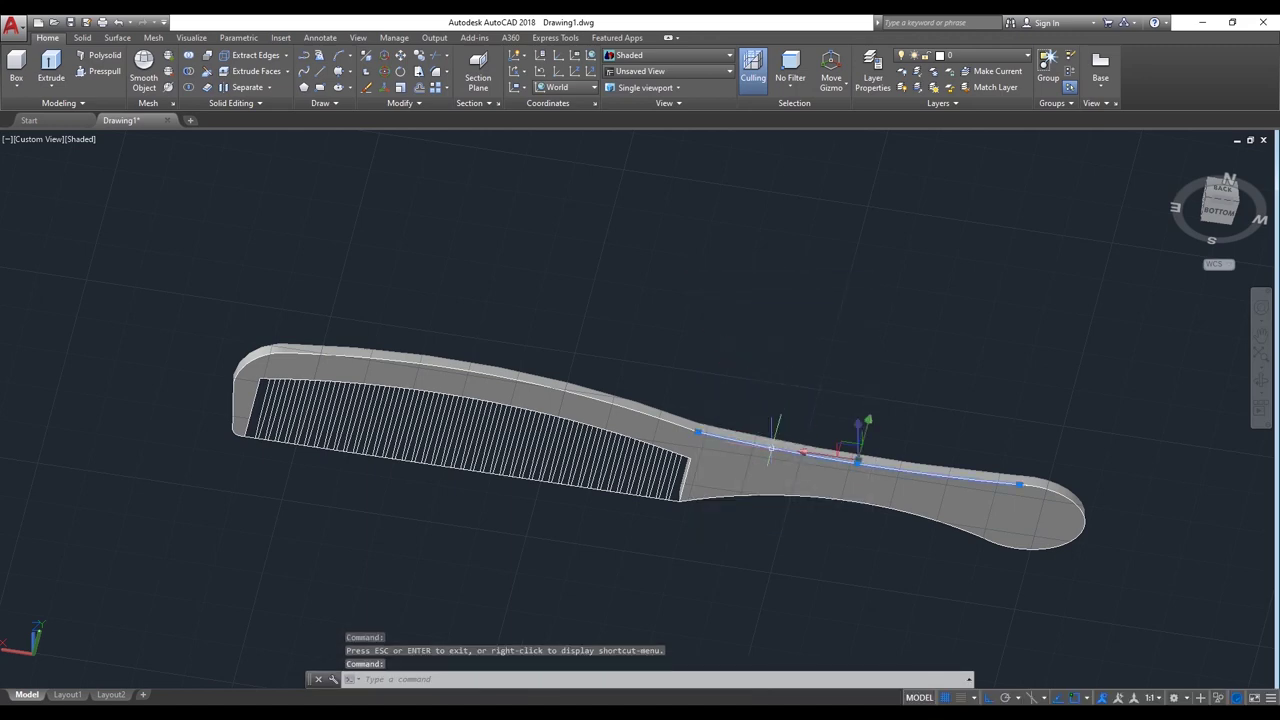
{"action": "type", "text": "e"}
{"action": "key", "text": "Return"}
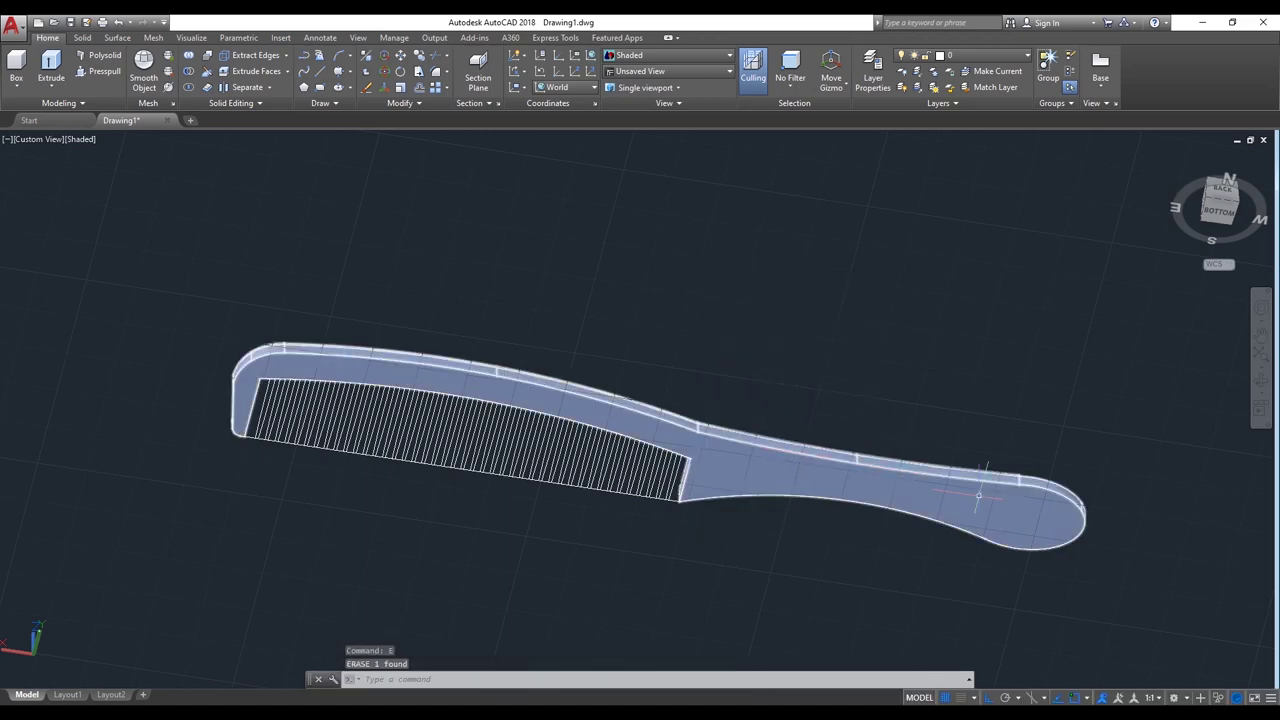
{"action": "left_click", "coordinate": [279, 346]}
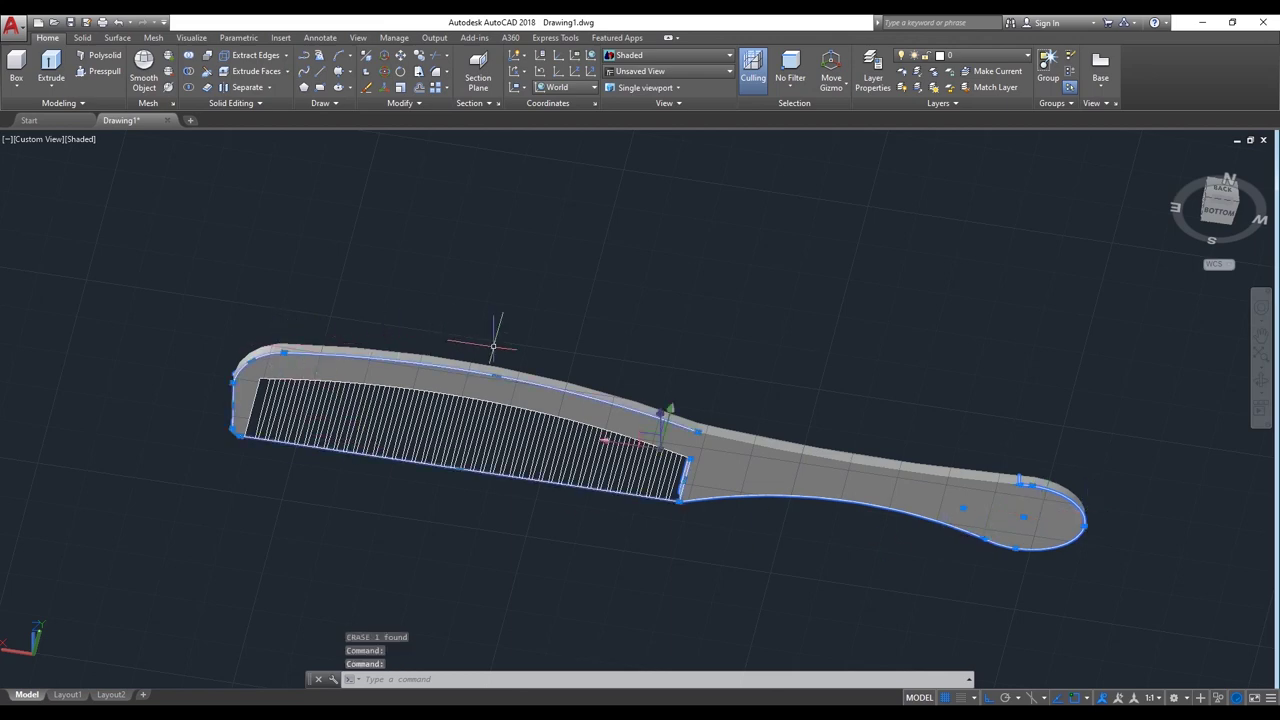
{"action": "type", "text": "e"}
{"action": "key", "text": "Return"}
Step: Erase the leftover line under the handle, leaving the comb solid untouched
{"action": "type", "text": "e"}
{"action": "key", "text": "Return"}
{"action": "key", "text": "Escape"}
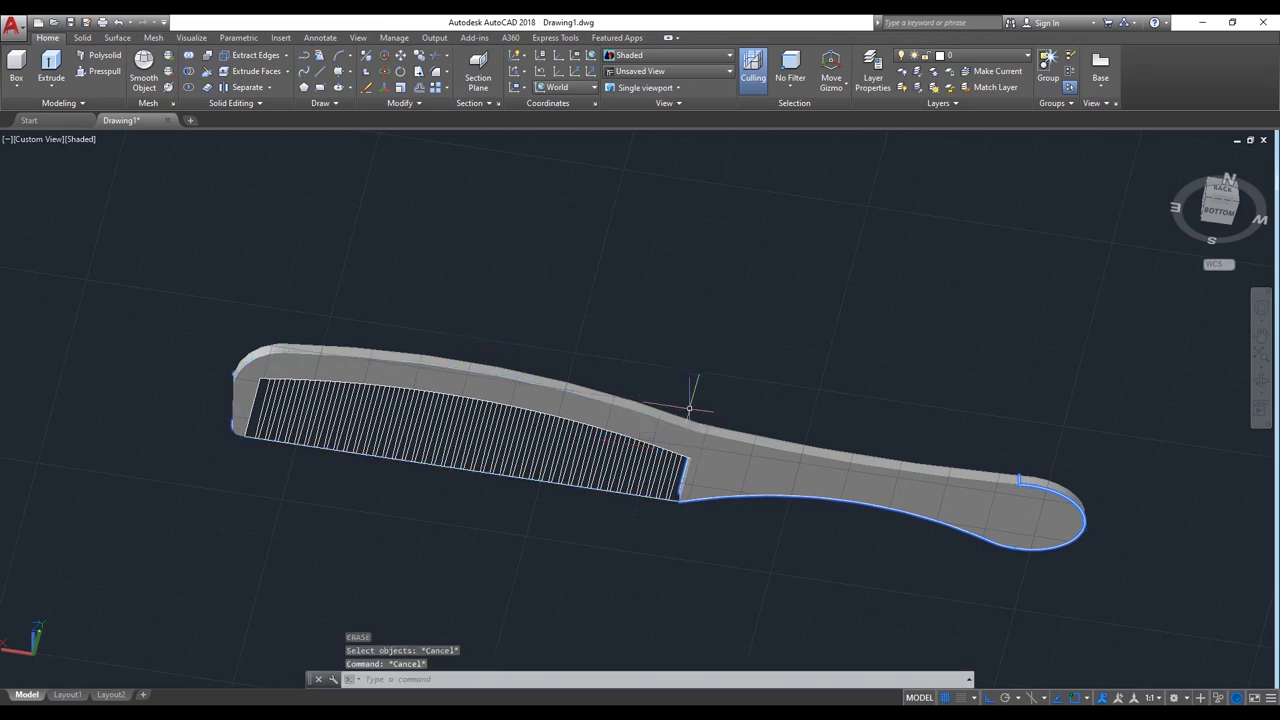
{"action": "left_click", "coordinate": [723, 455]}
{"action": "key", "text": "Escape"}
{"action": "left_click", "coordinate": [723, 455]}
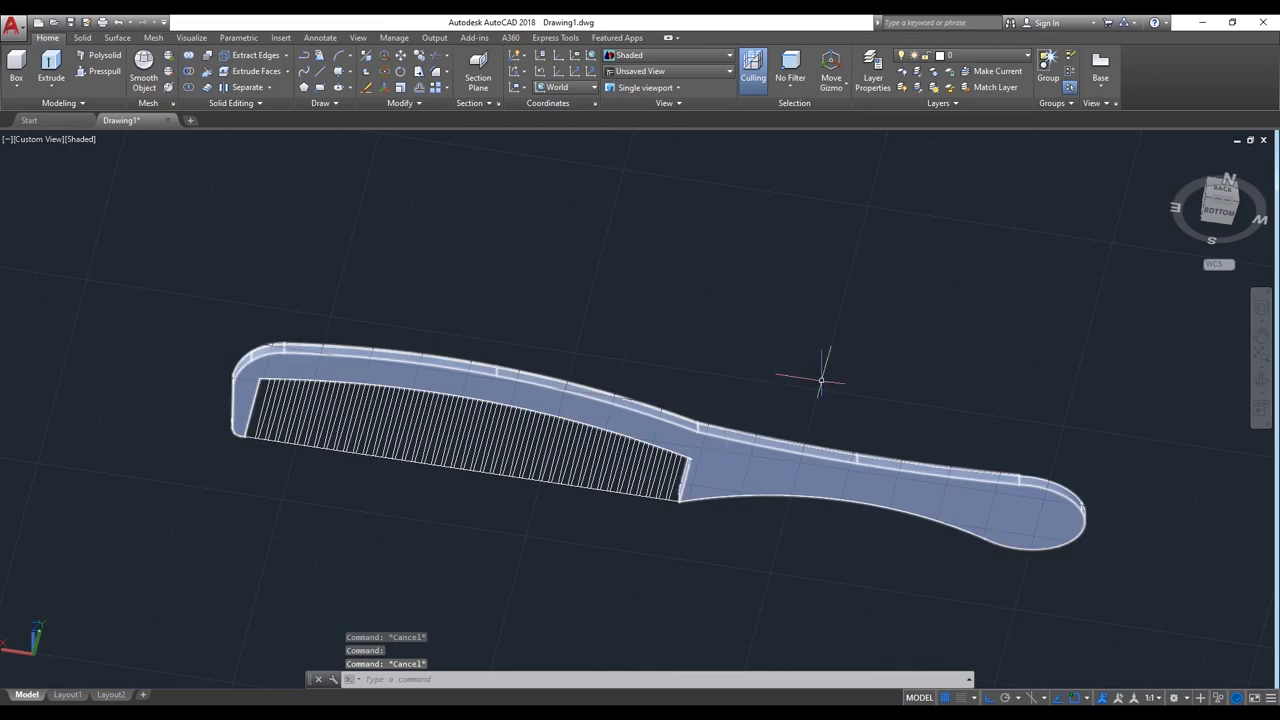
{"action": "key", "text": "Escape"}
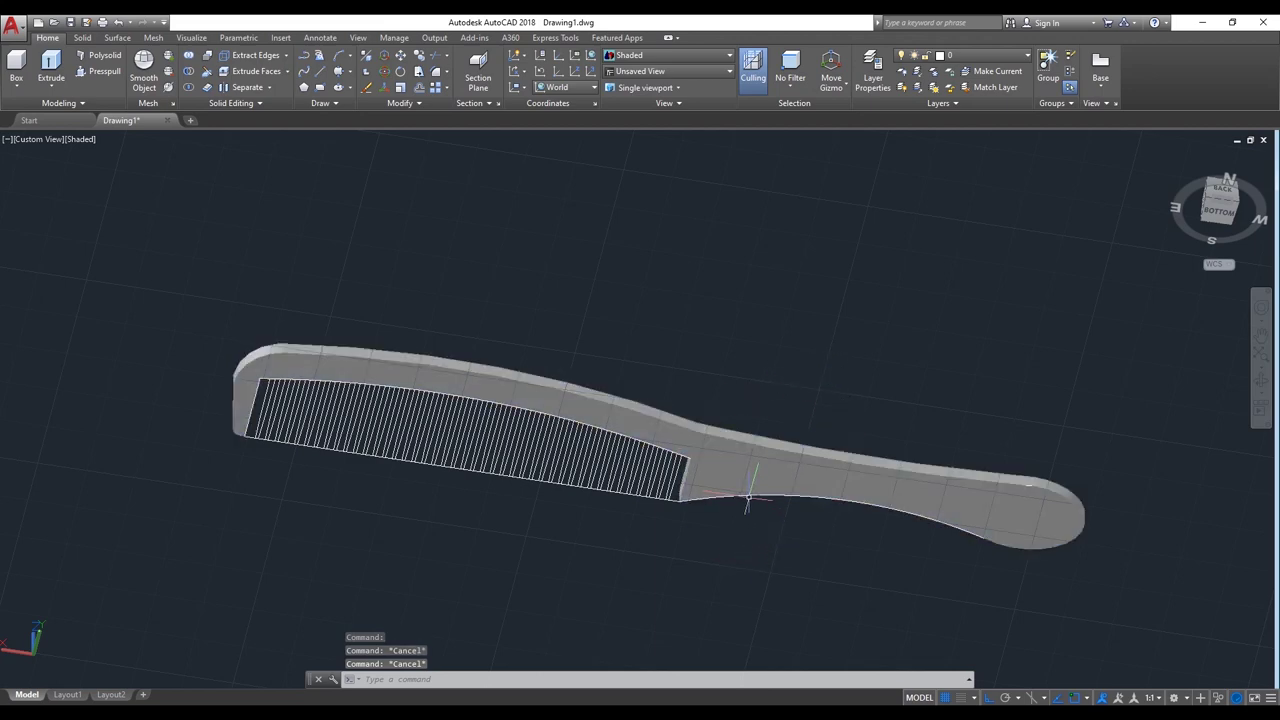
{"action": "left_click", "coordinate": [748, 496]}
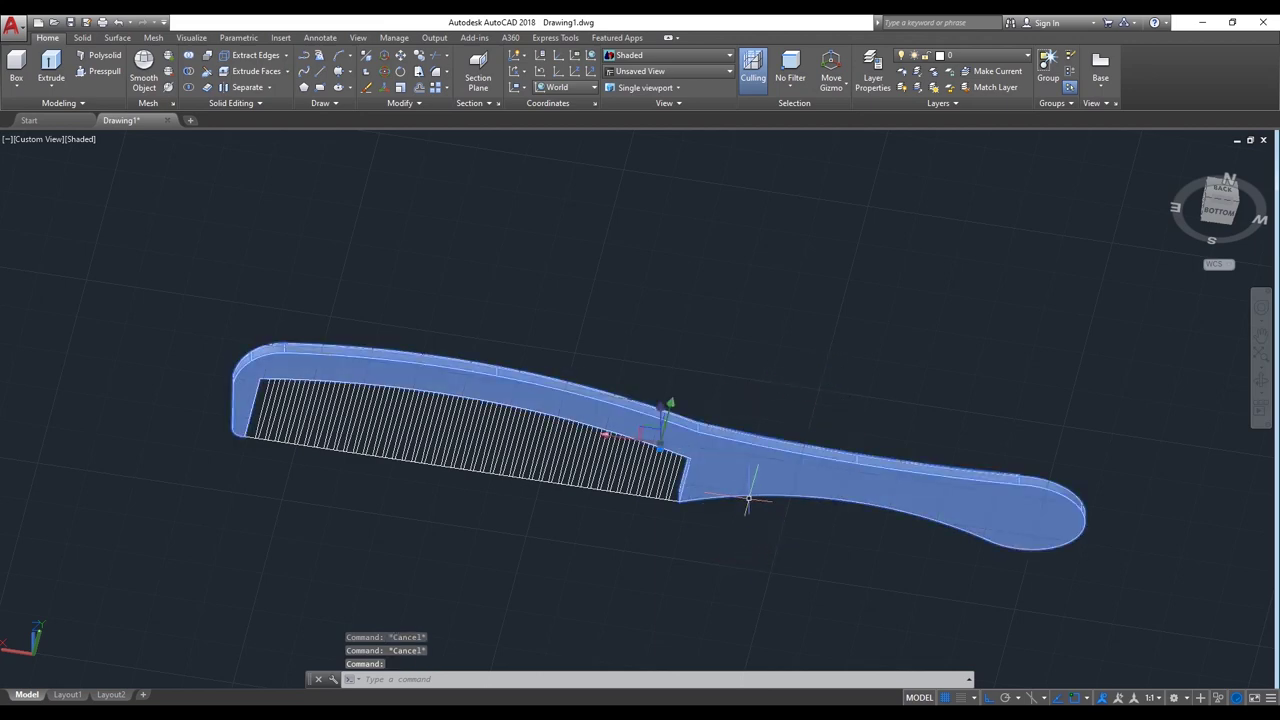
{"action": "key", "text": "Escape"}
{"action": "scroll", "coordinate": [765, 519], "scroll_direction": "up", "scroll_amount": 3}
{"action": "scroll", "coordinate": [765, 519], "scroll_direction": "up", "scroll_amount": 2}
{"action": "left_click", "coordinate": [757, 499], "text": "ctrl"}
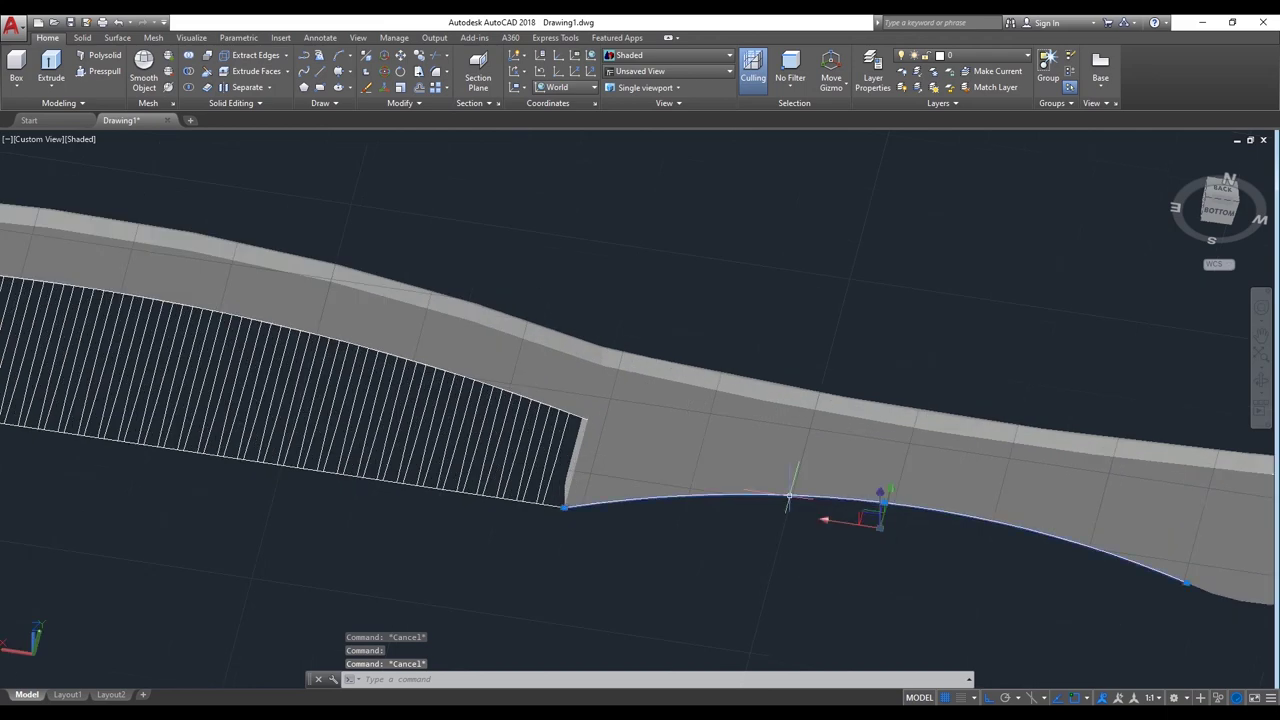
{"action": "key", "text": "Return"}
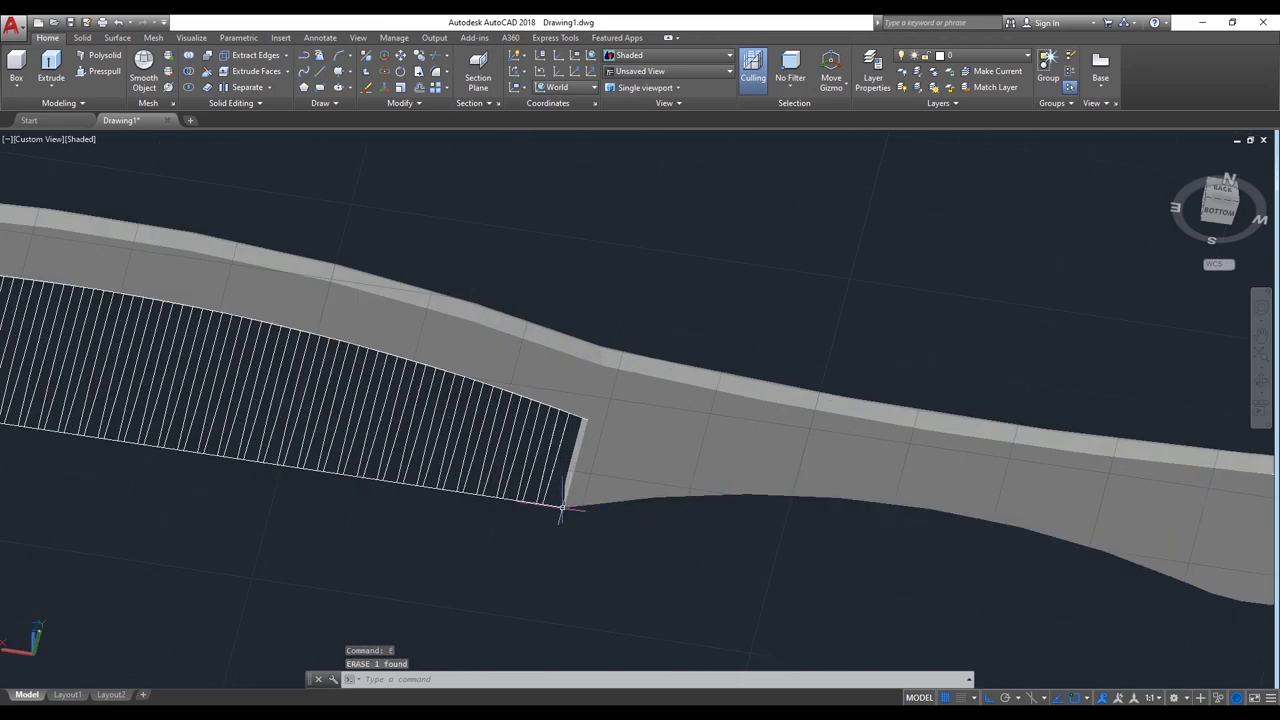
{"action": "scroll", "coordinate": [563, 510], "scroll_direction": "down", "scroll_amount": 5}
Step: Start FILLET and set the radius to 1
{"action": "type", "text": "f"}
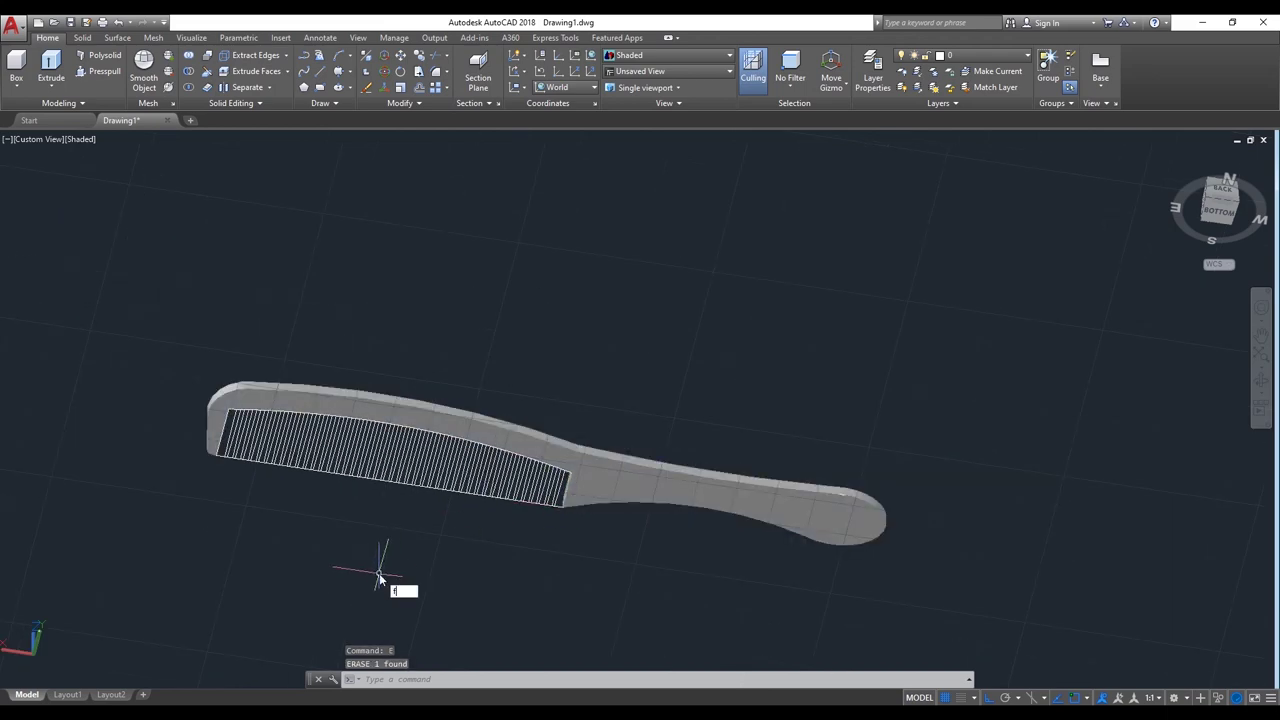
{"action": "key", "text": "Return"}
{"action": "key", "text": "Return"}
{"action": "type", "text": "1"}
{"action": "key", "text": "Return"}
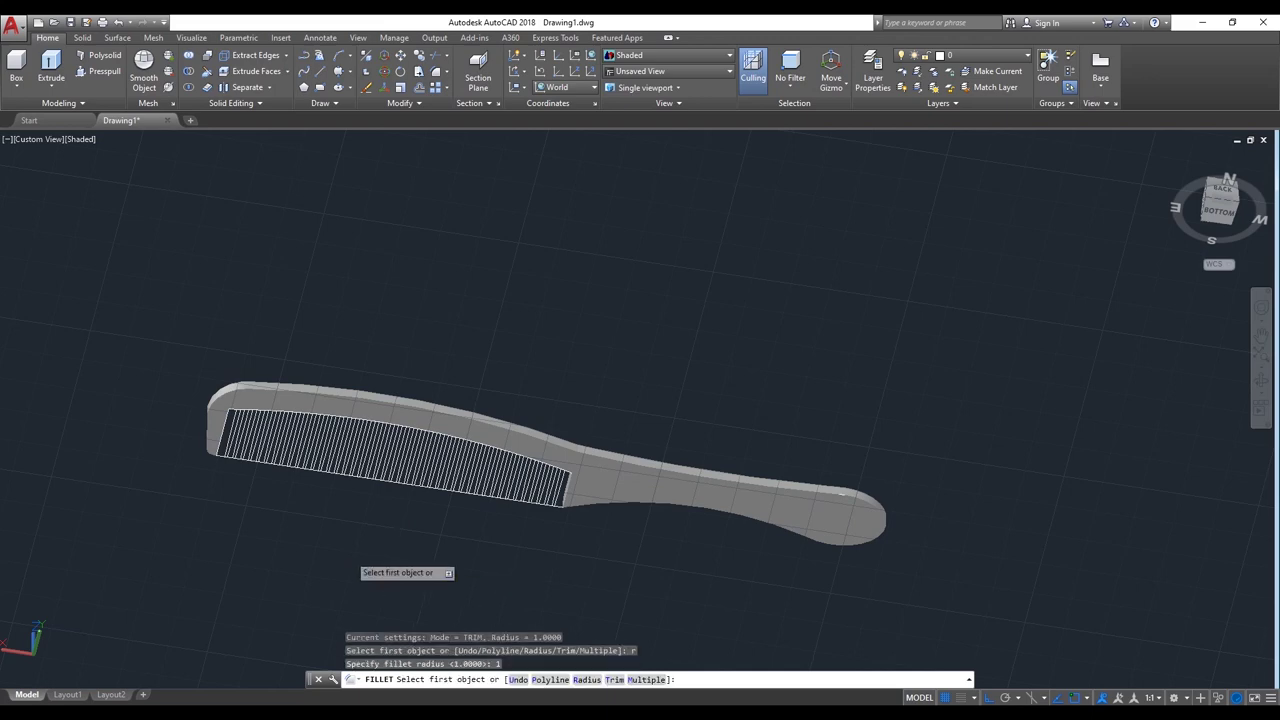
Step: Pick the comb solid and accept the fillet radius of 1
{"action": "scroll", "coordinate": [228, 460], "scroll_direction": "up", "scroll_amount": 2}
{"action": "scroll", "coordinate": [207, 474], "scroll_direction": "up", "scroll_amount": 2}
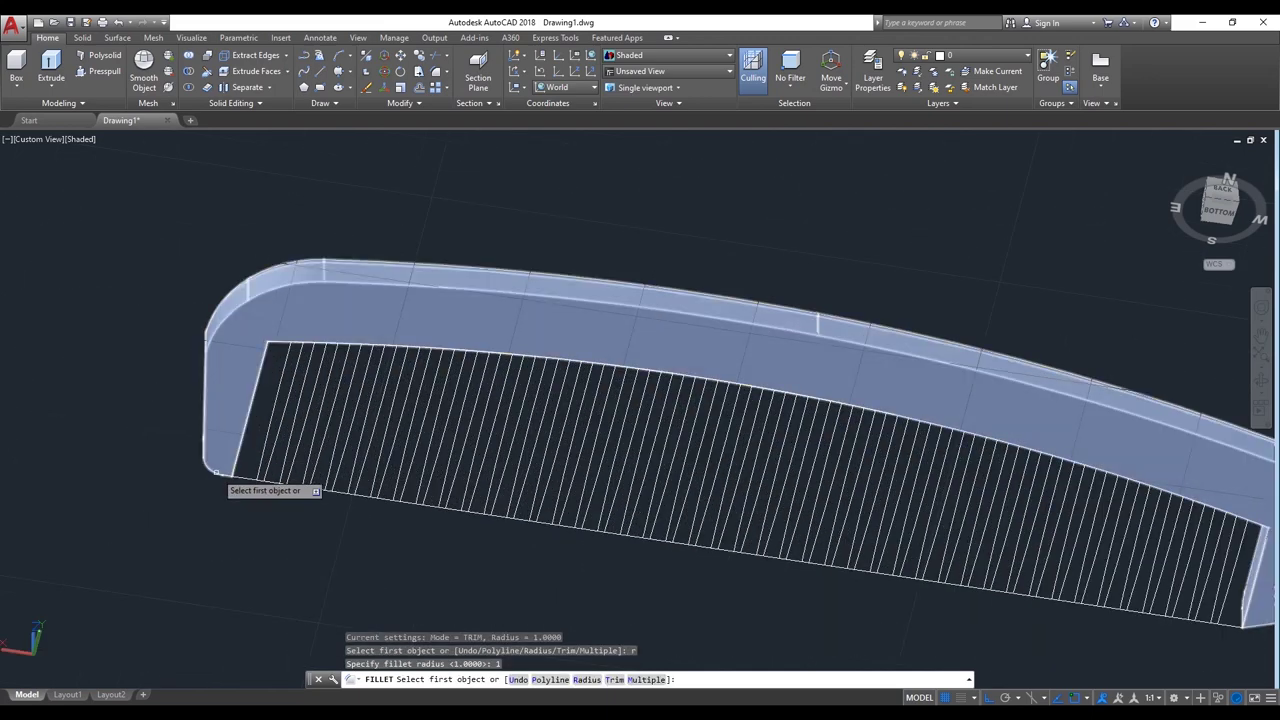
{"action": "left_click", "coordinate": [215, 471]}
{"action": "key", "text": "Return"}
Step: Select the bottom edges at the teeth's end, the upper-left arc and the long top edge
{"action": "scroll", "coordinate": [230, 480], "scroll_direction": "up", "scroll_amount": 2}
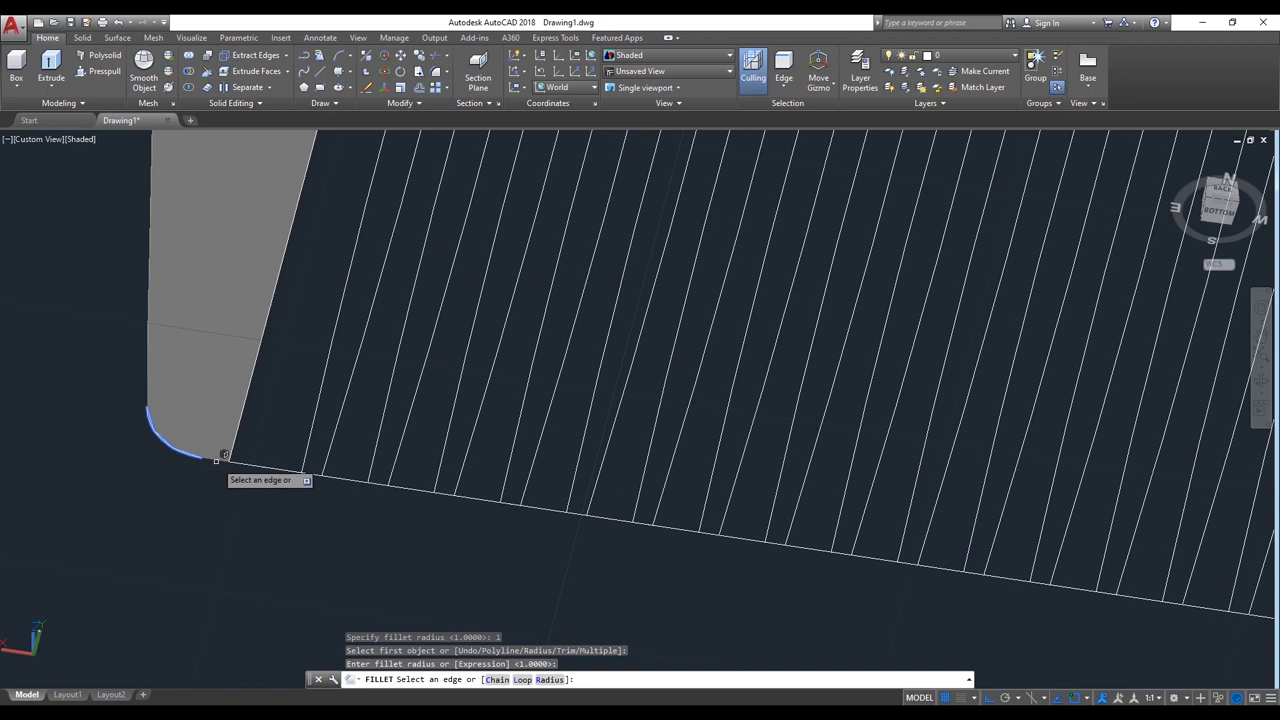
{"action": "left_click", "coordinate": [224, 453]}
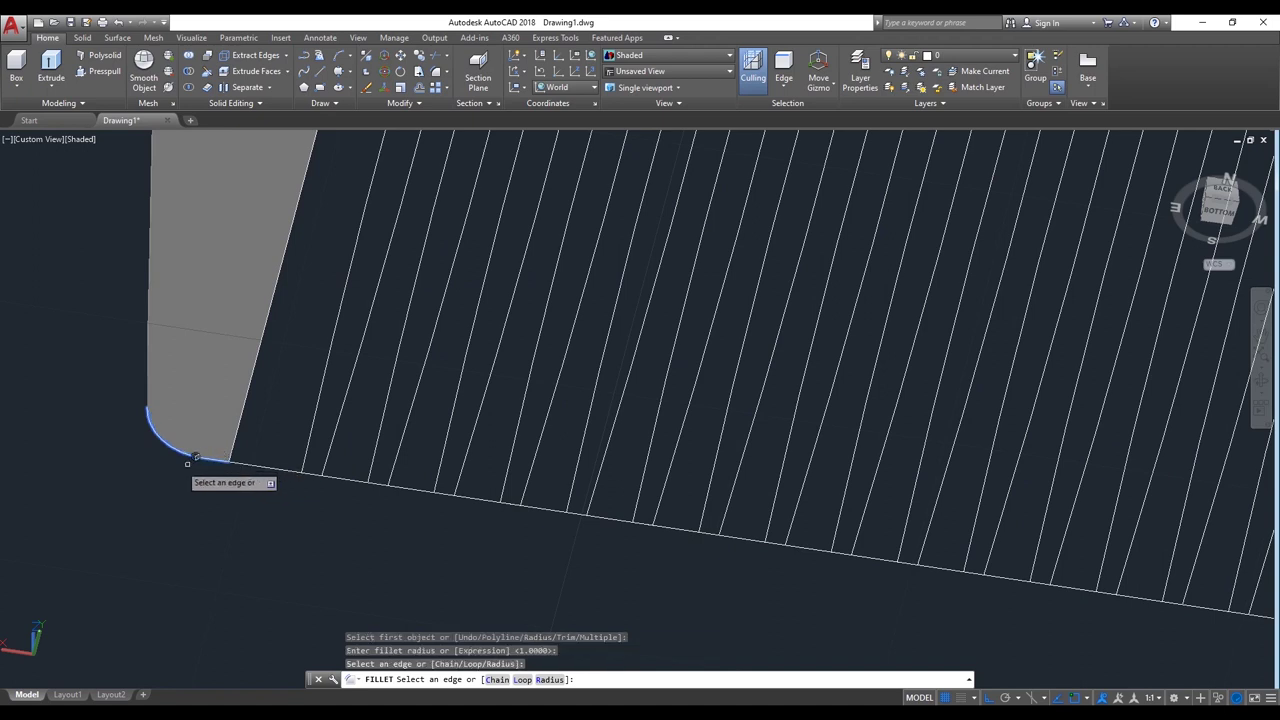
{"action": "left_click", "coordinate": [153, 386]}
{"action": "middle_click_drag", "start_coordinate": [153, 386], "coordinate": [148, 389], "text": "shift"}
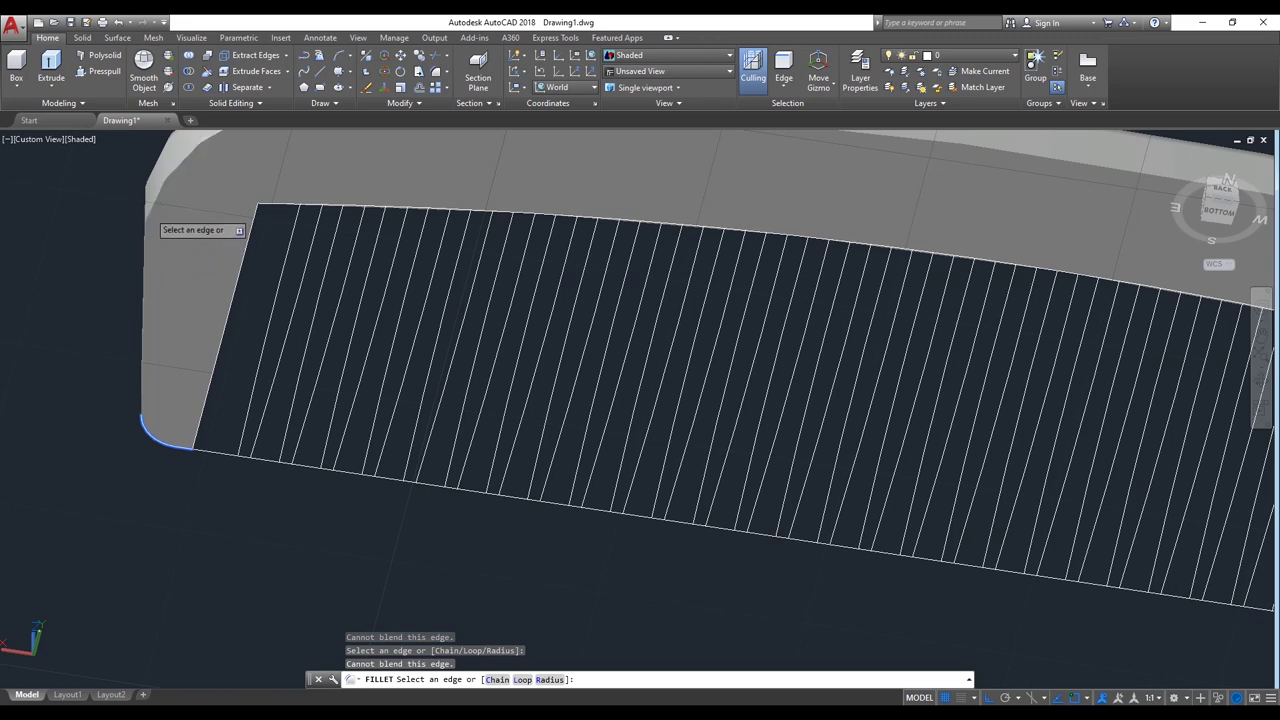
{"action": "left_click", "coordinate": [146, 225]}
{"action": "left_click", "coordinate": [152, 220]}
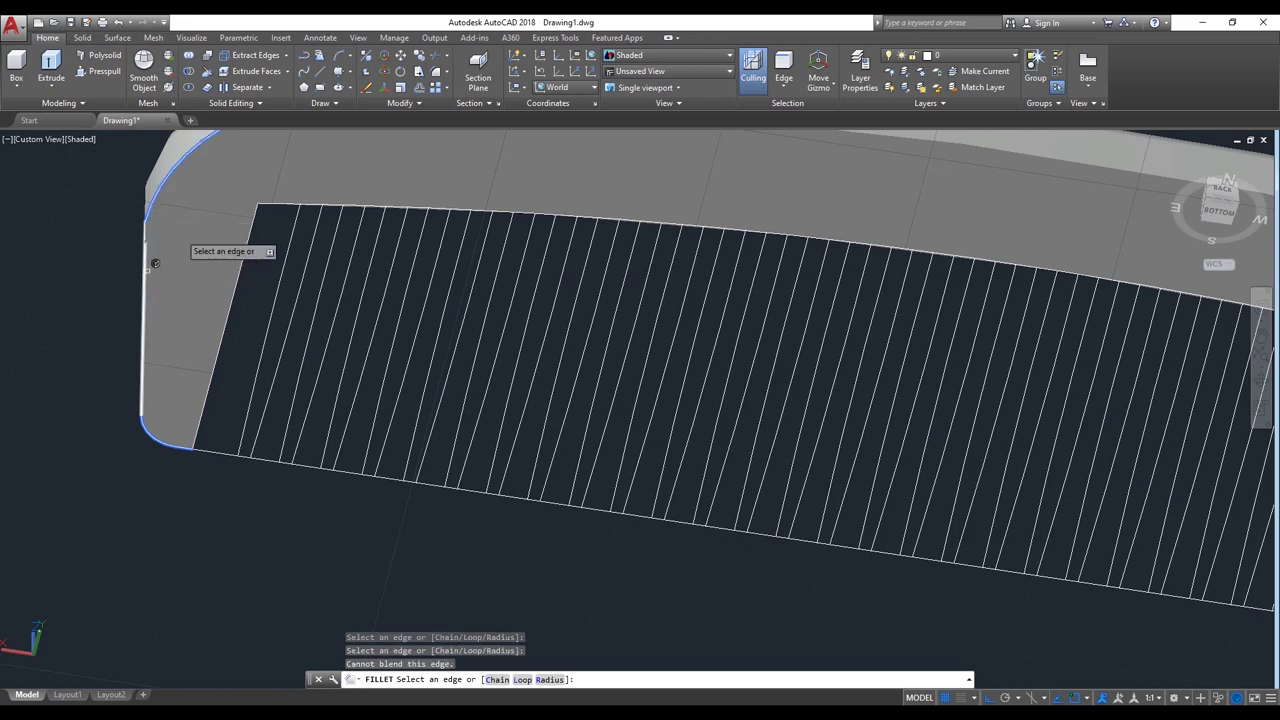
{"action": "scroll", "coordinate": [200, 196], "scroll_direction": "down", "scroll_amount": 2}
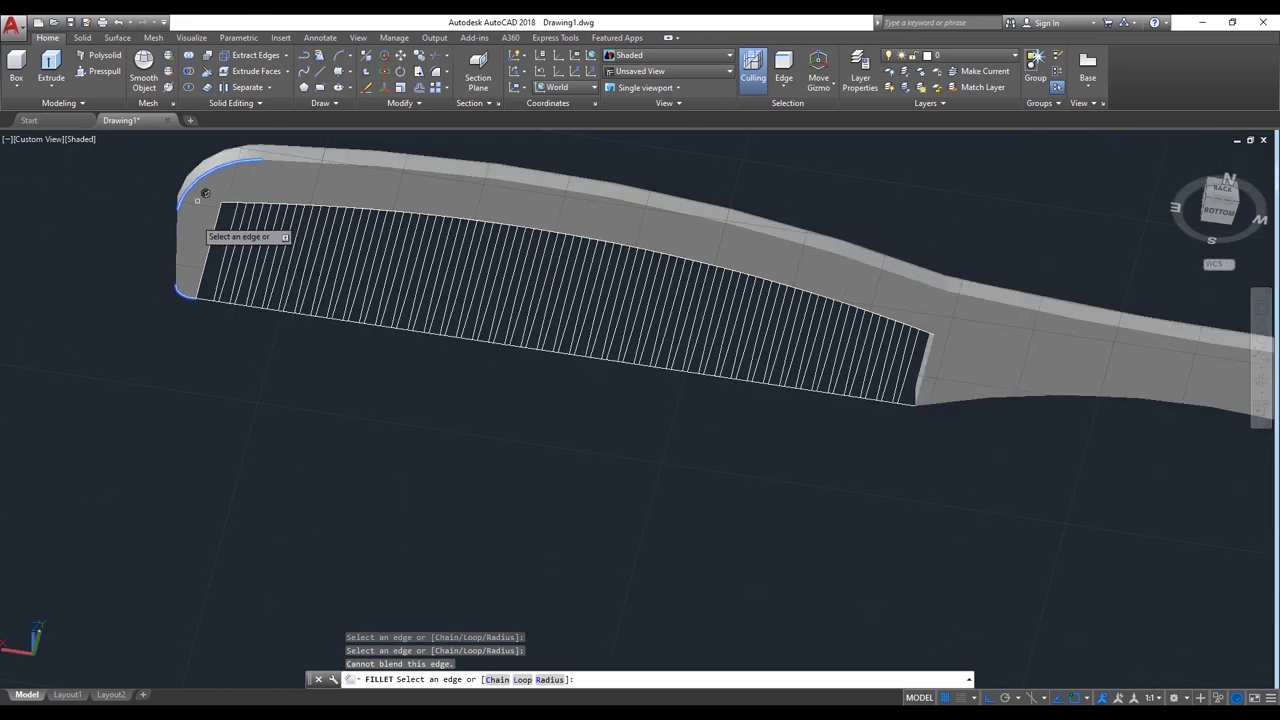
{"action": "left_click", "coordinate": [289, 160]}
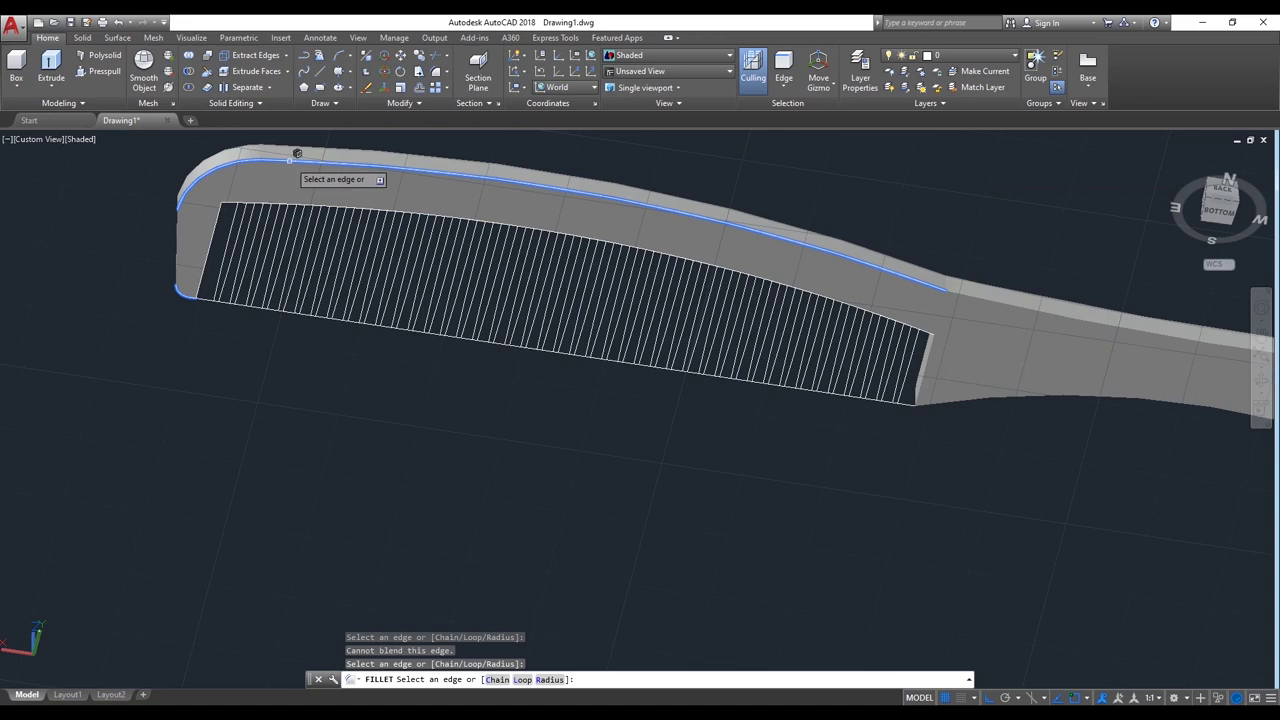
Step: Add the handle's edge and its end arc to the fillet selection
{"action": "left_click", "coordinate": [980, 289]}
{"action": "scroll", "coordinate": [740, 310], "scroll_direction": "down", "scroll_amount": 3}
{"action": "scroll", "coordinate": [1075, 325], "scroll_direction": "up", "scroll_amount": 4}
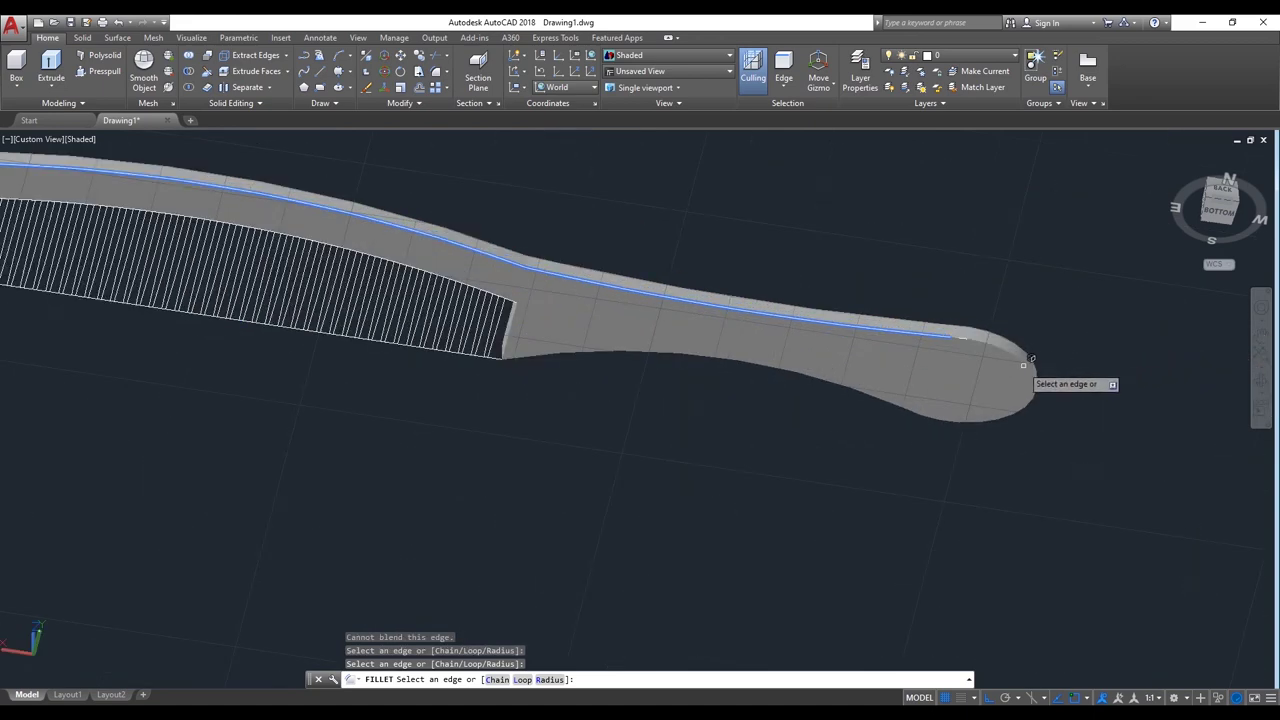
{"action": "left_click", "coordinate": [1029, 353]}
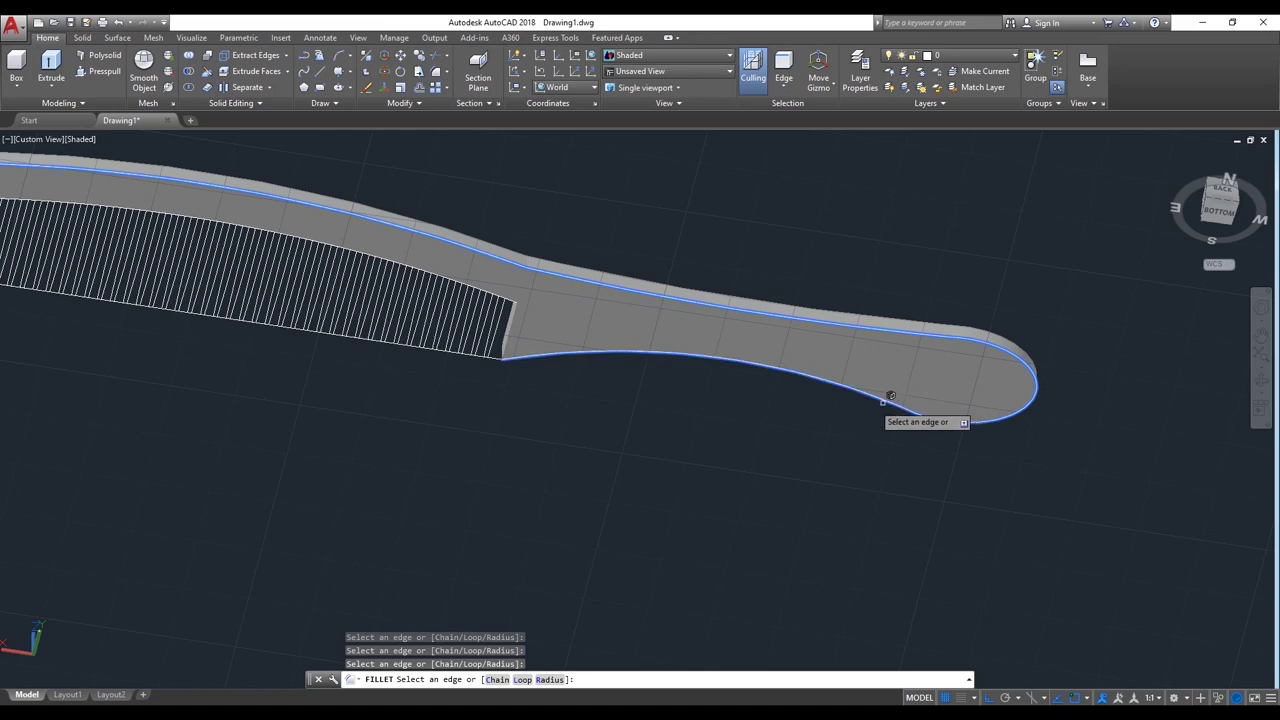
{"action": "scroll", "coordinate": [897, 396], "scroll_direction": "down", "scroll_amount": 3}
{"action": "scroll", "coordinate": [540, 358], "scroll_direction": "up", "scroll_amount": 3}
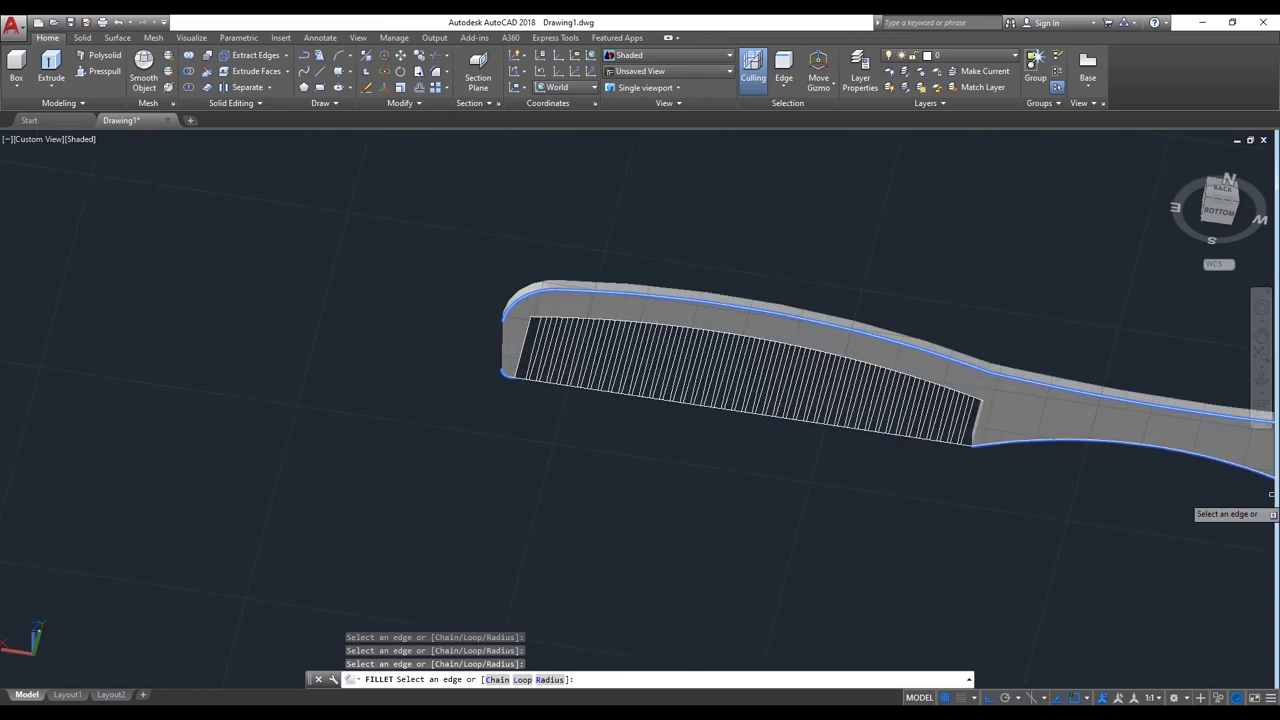
Step: Orbit to check the remaining edges, then apply the fillet to the eight chosen edges
{"action": "left_click", "coordinate": [1260, 379]}
{"action": "mouse_move", "coordinate": [669, 446]}
{"action": "left_mouse_down"}
{"action": "mouse_move", "coordinate": [703, 457]}
{"action": "mouse_move", "coordinate": [570, 281]}
{"action": "mouse_move", "coordinate": [374, 249]}
{"action": "left_mouse_up"}
{"action": "right_click", "coordinate": [374, 249]}
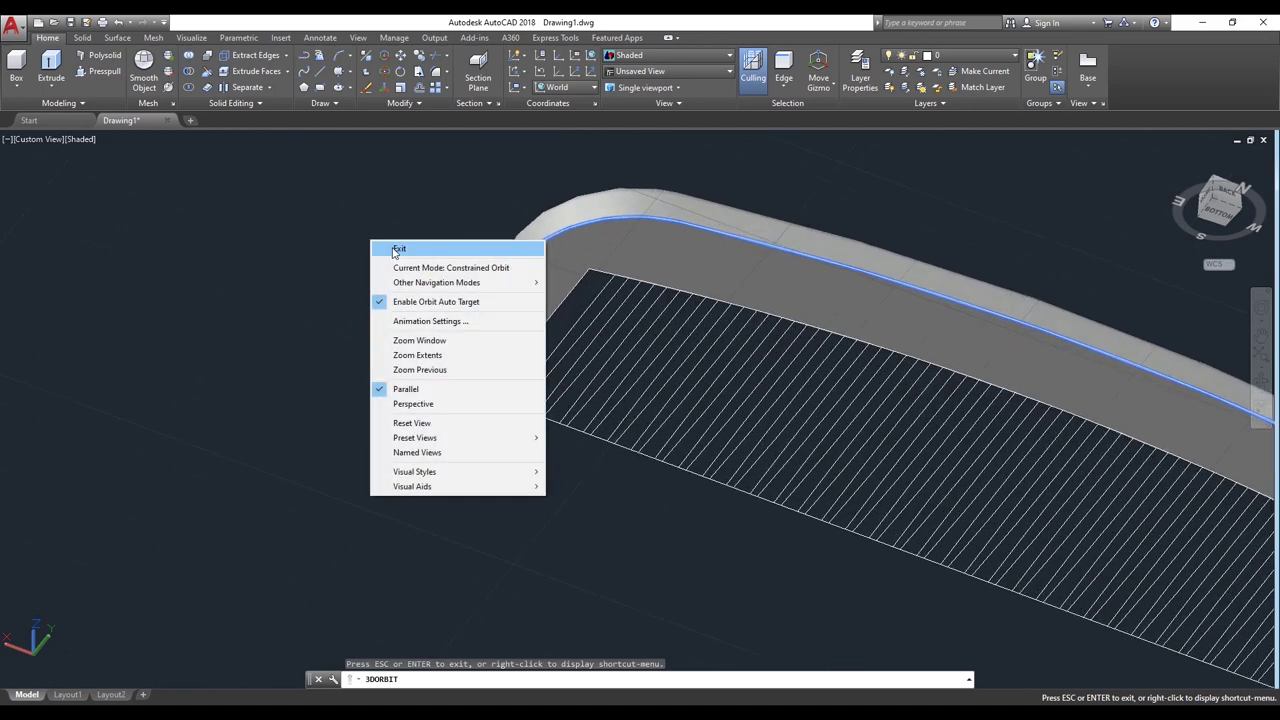
{"action": "left_click", "coordinate": [390, 251]}
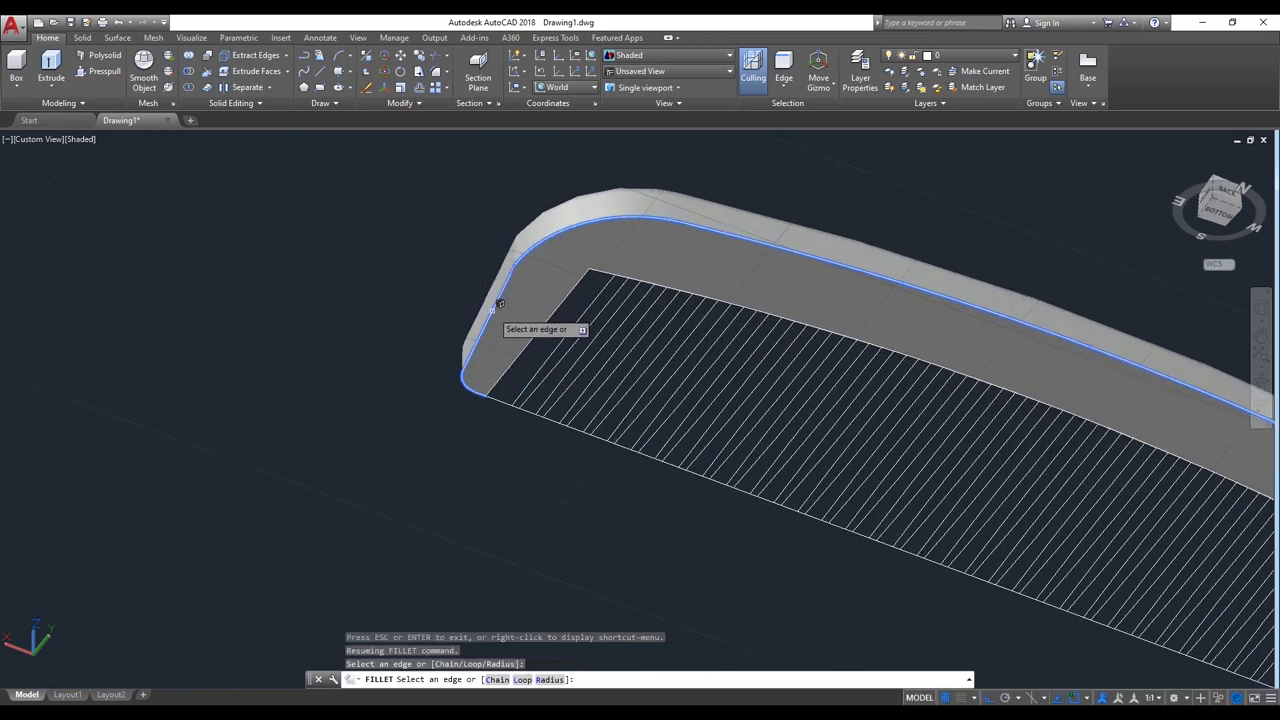
{"action": "key", "text": "Return"}
{"action": "scroll", "coordinate": [283, 323], "scroll_direction": "down", "scroll_amount": 3}
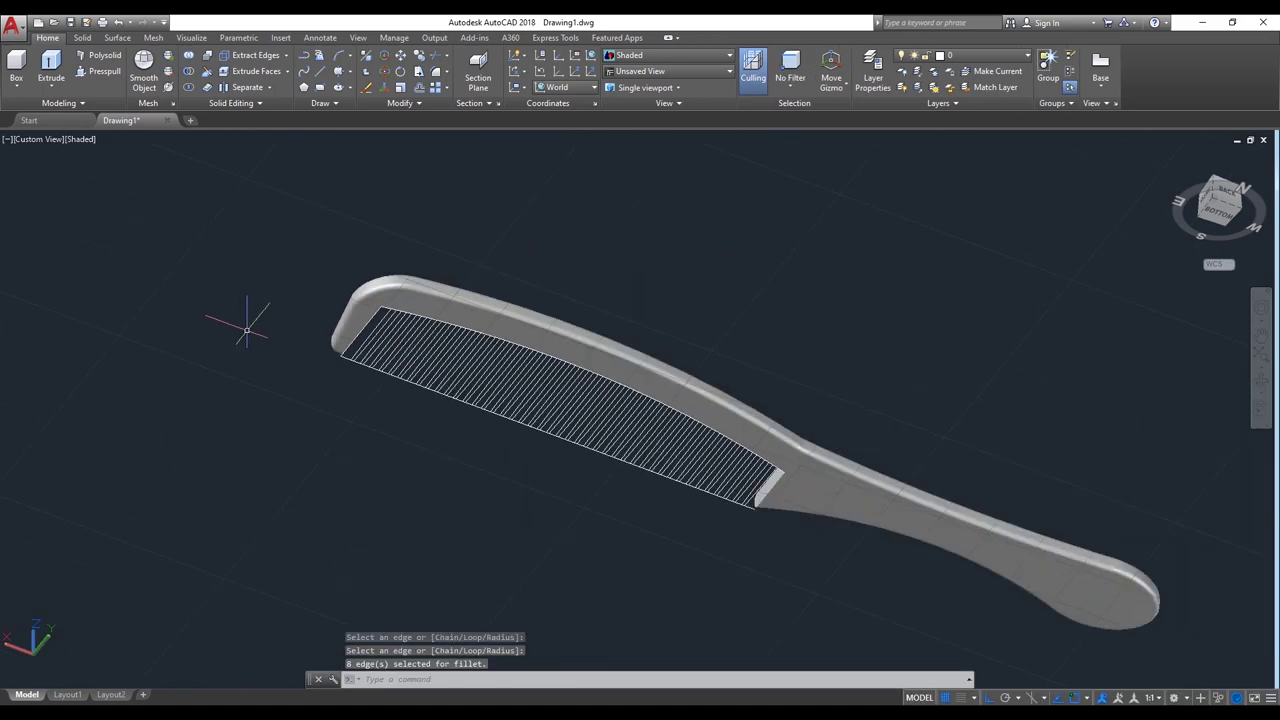
{"action": "mouse_move", "coordinate": [1222, 200]}
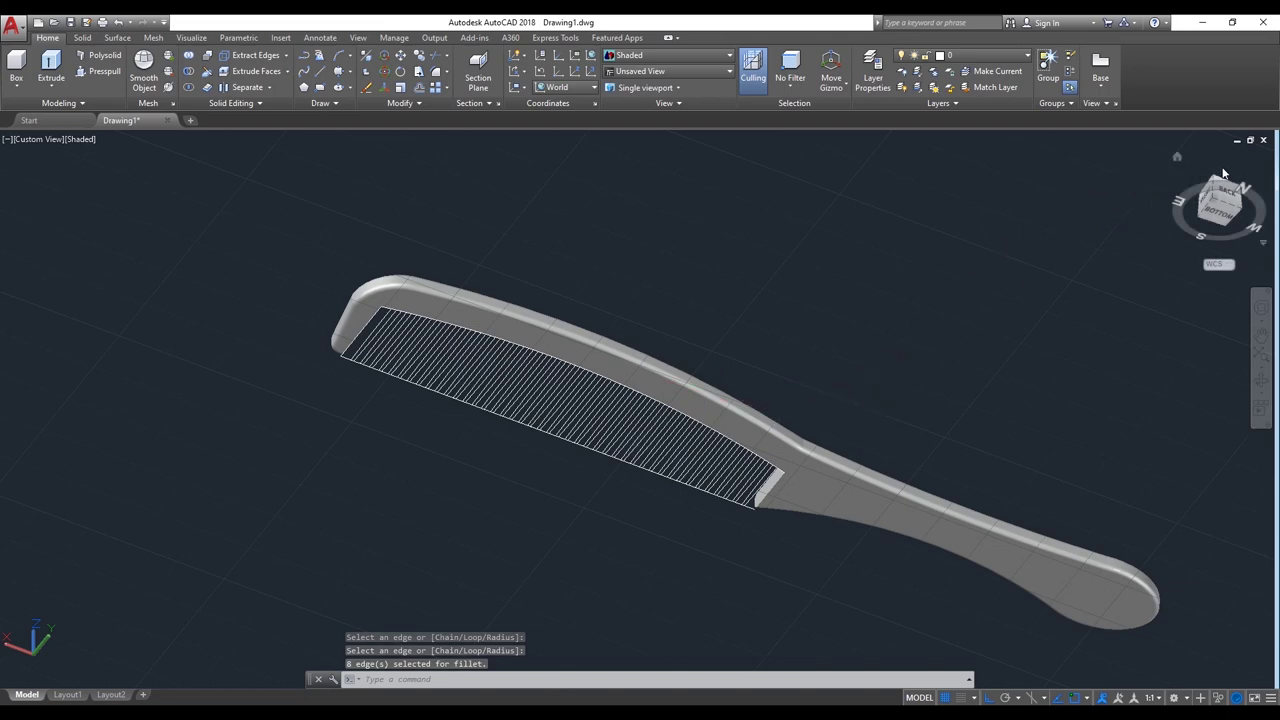
{"action": "left_click", "coordinate": [1216, 180]}
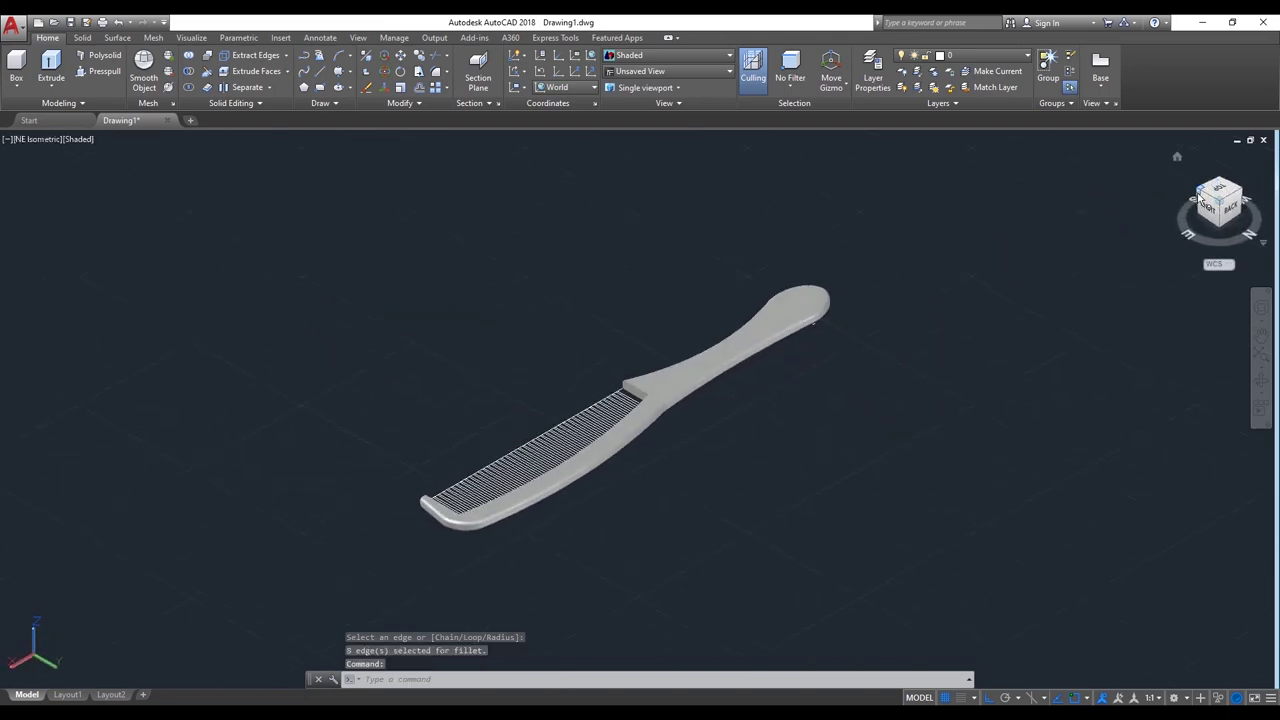
Step: Switch to the SE and then SW isometric views and zoom in on the teeth
{"action": "left_click", "coordinate": [1201, 196]}
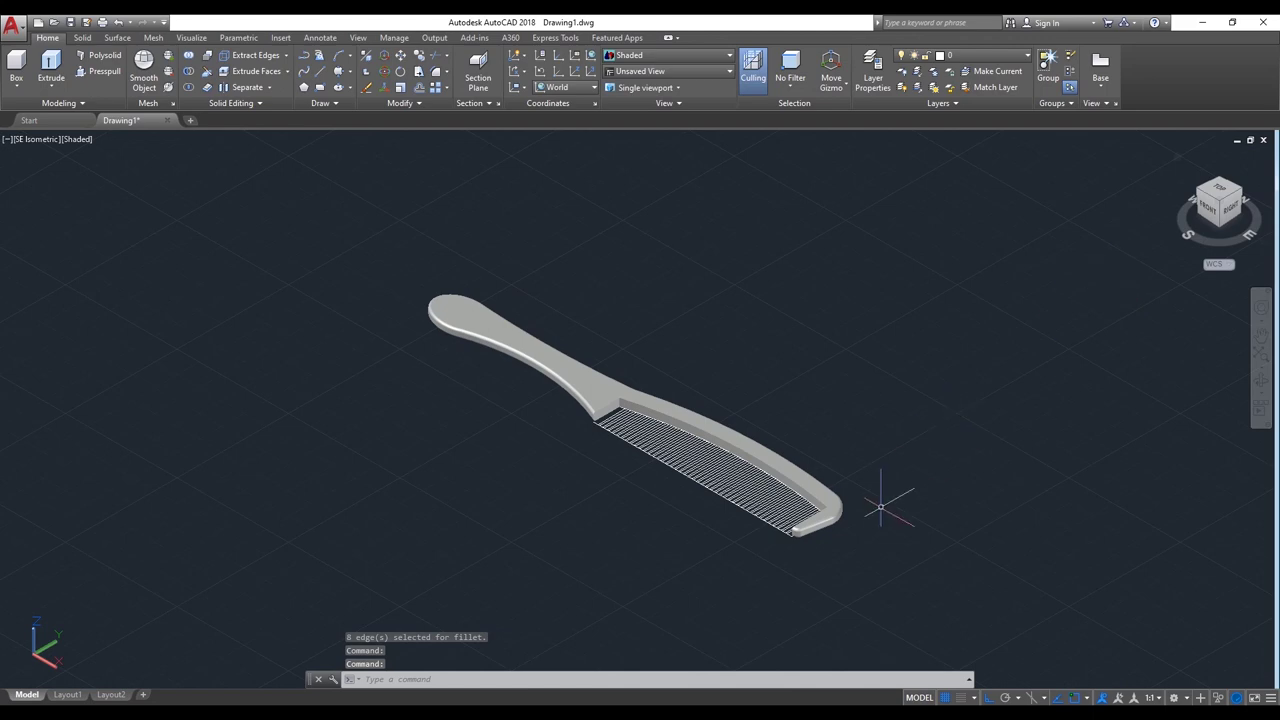
{"action": "left_click", "coordinate": [1201, 196]}
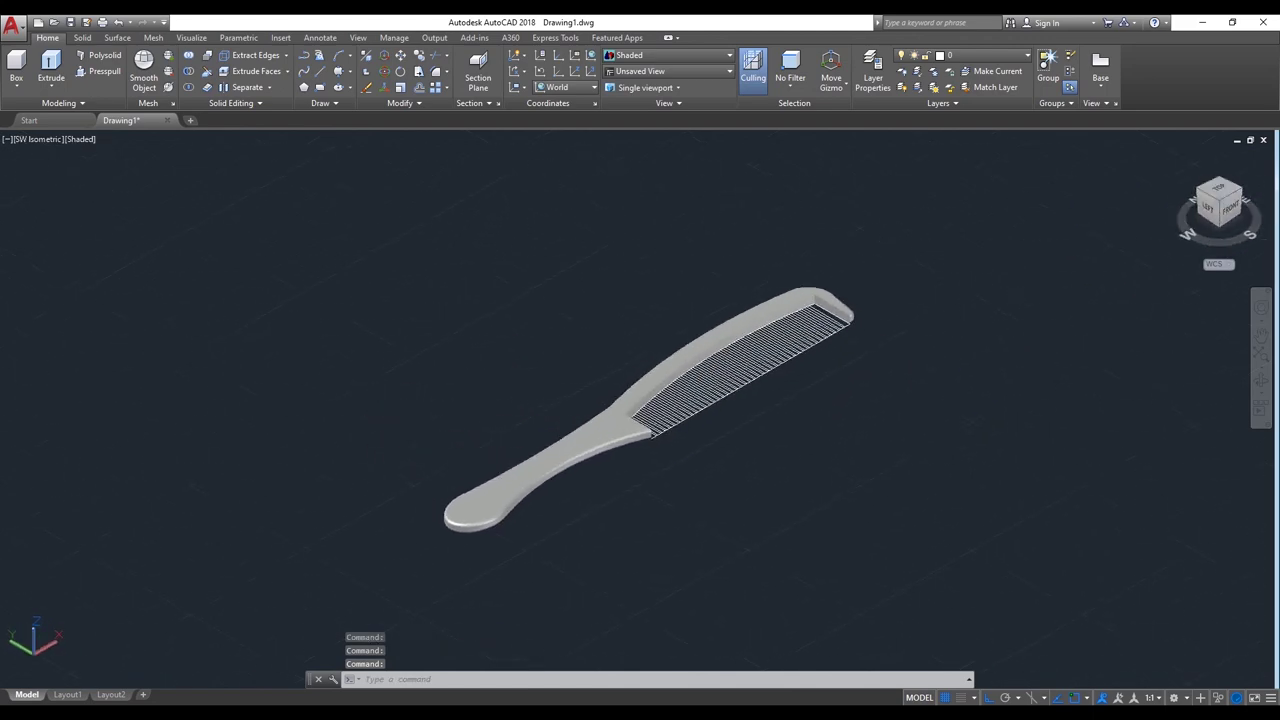
{"action": "scroll", "coordinate": [750, 305], "scroll_direction": "up", "scroll_amount": 3}
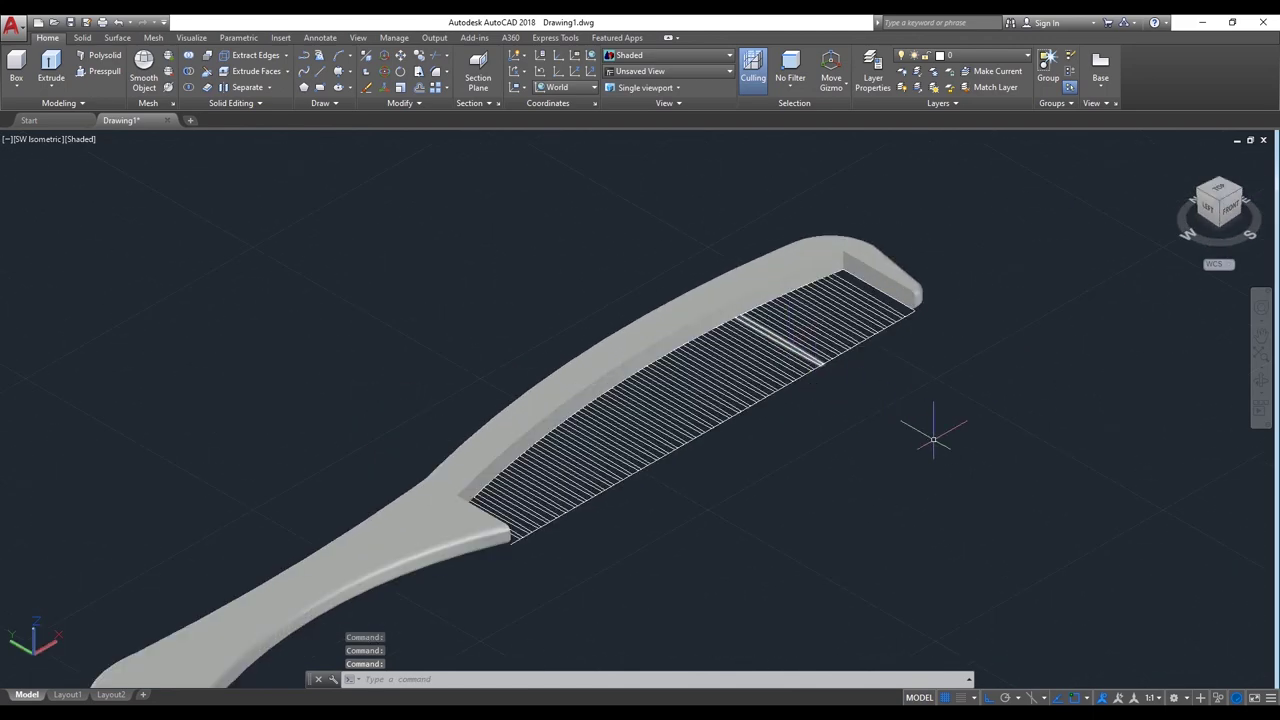
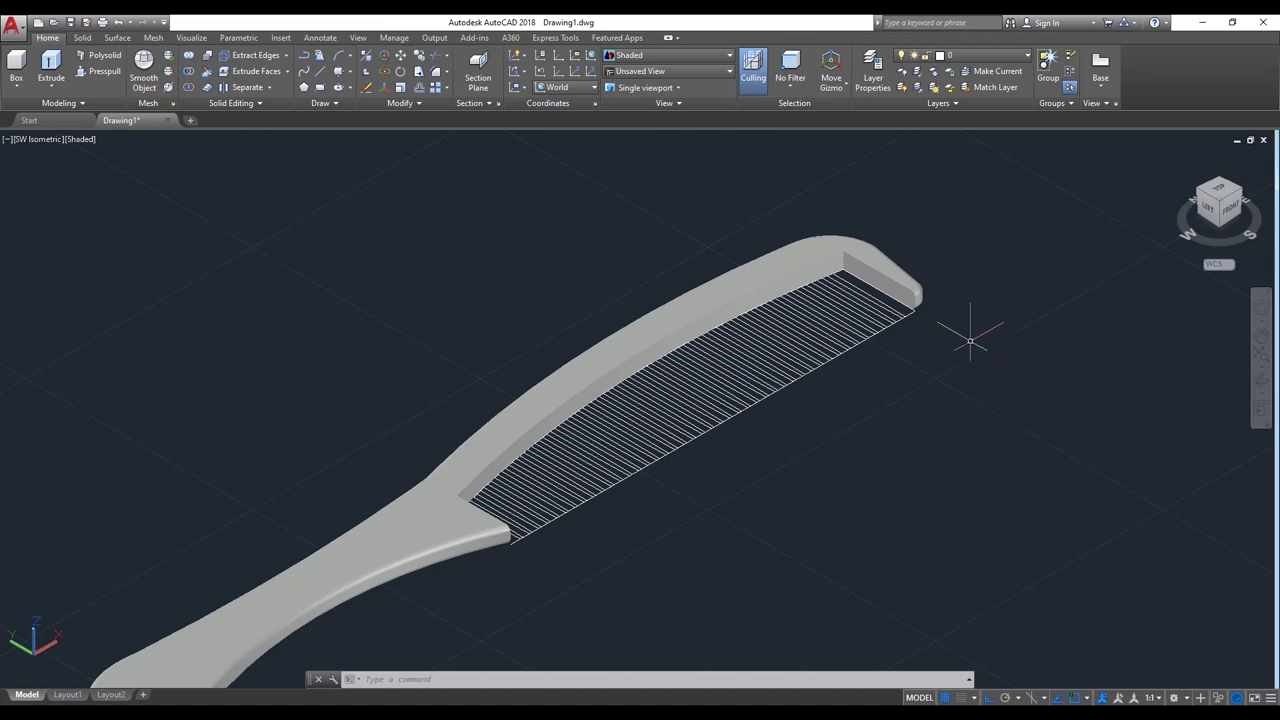
Step: Use PRESSPULL to pull the first two tooth strips beside the comb end up 3.5
{"action": "scroll", "coordinate": [970, 342], "scroll_direction": "up", "scroll_amount": 2}
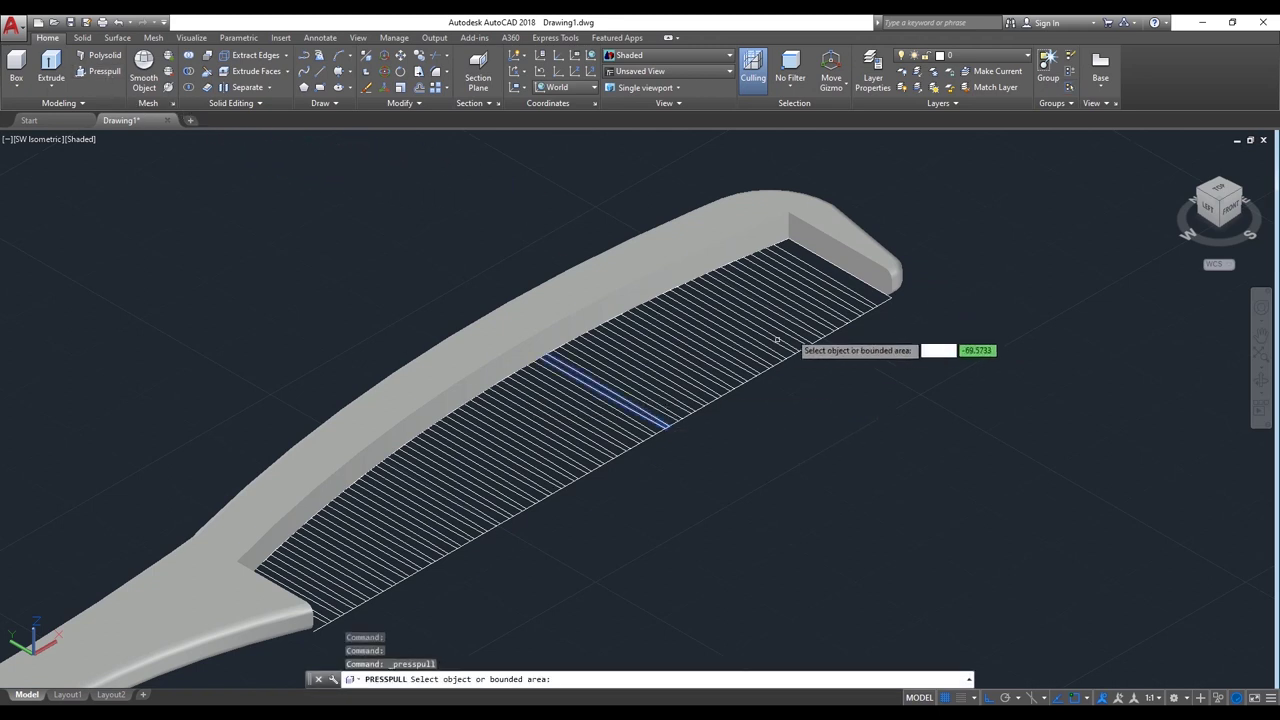
{"action": "left_click", "coordinate": [848, 290]}
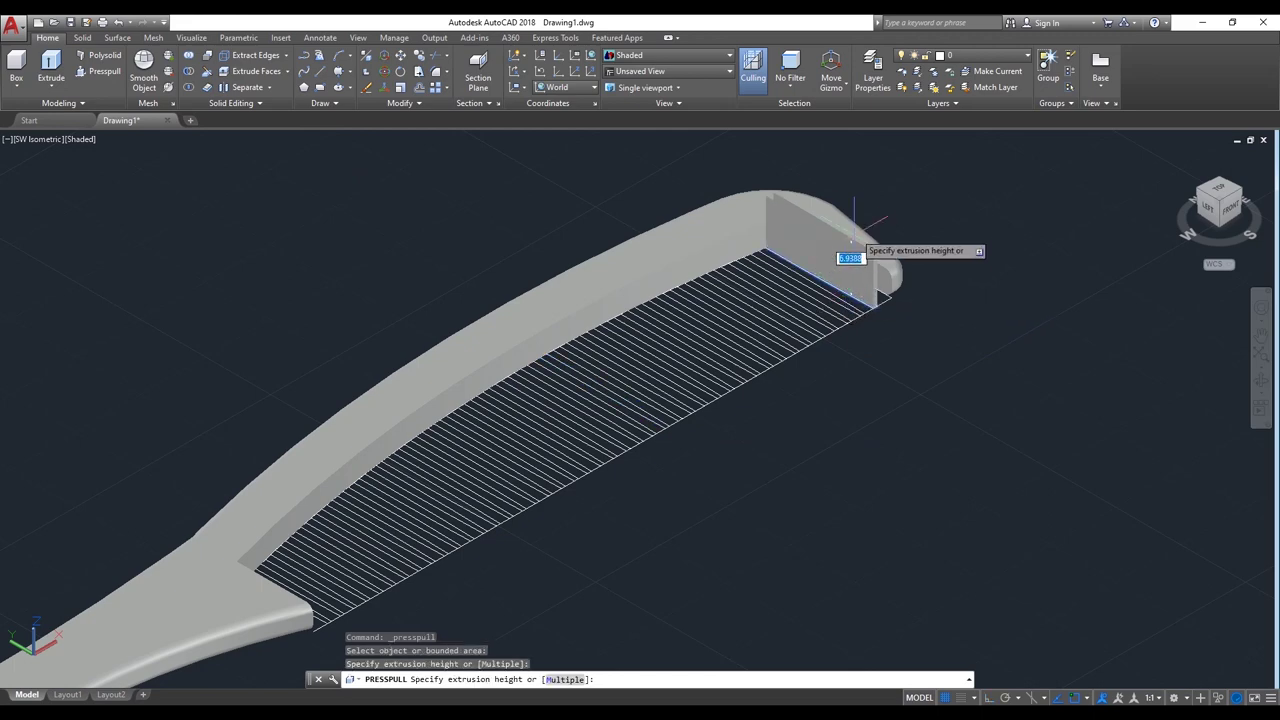
{"action": "key", "text": "Escape"}
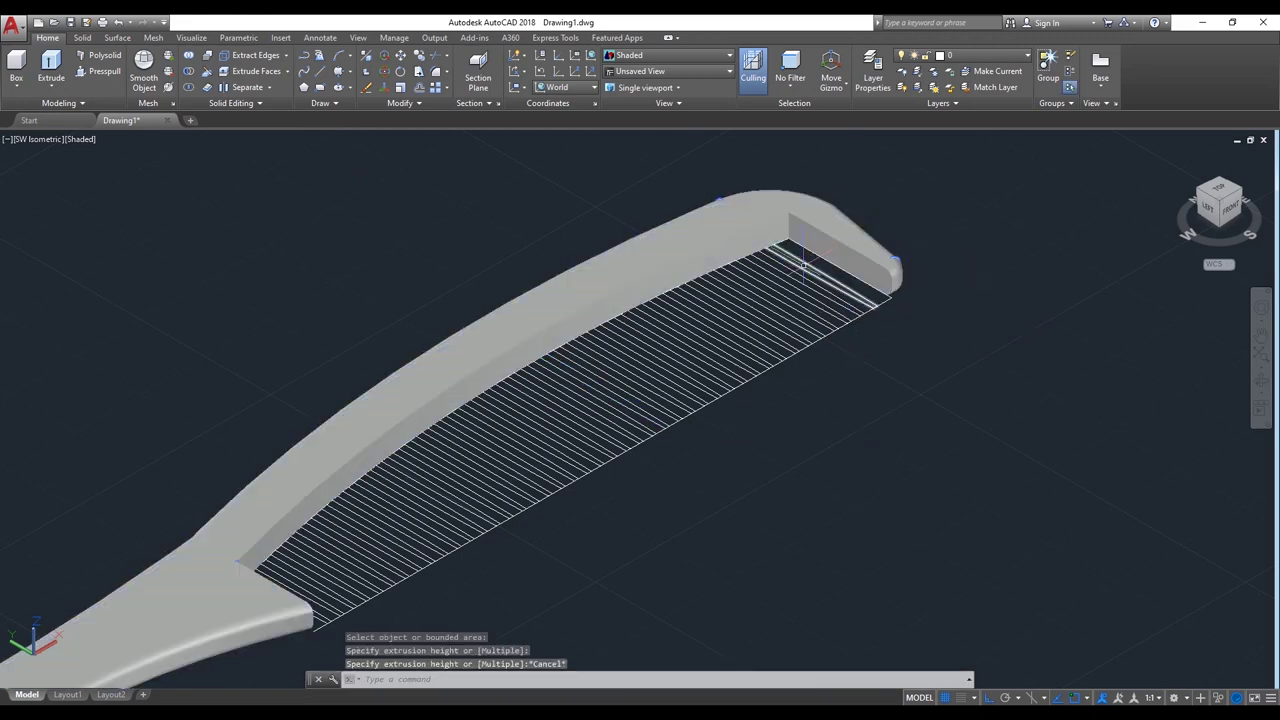
{"action": "scroll", "coordinate": [830, 256], "scroll_direction": "up", "scroll_amount": 3}
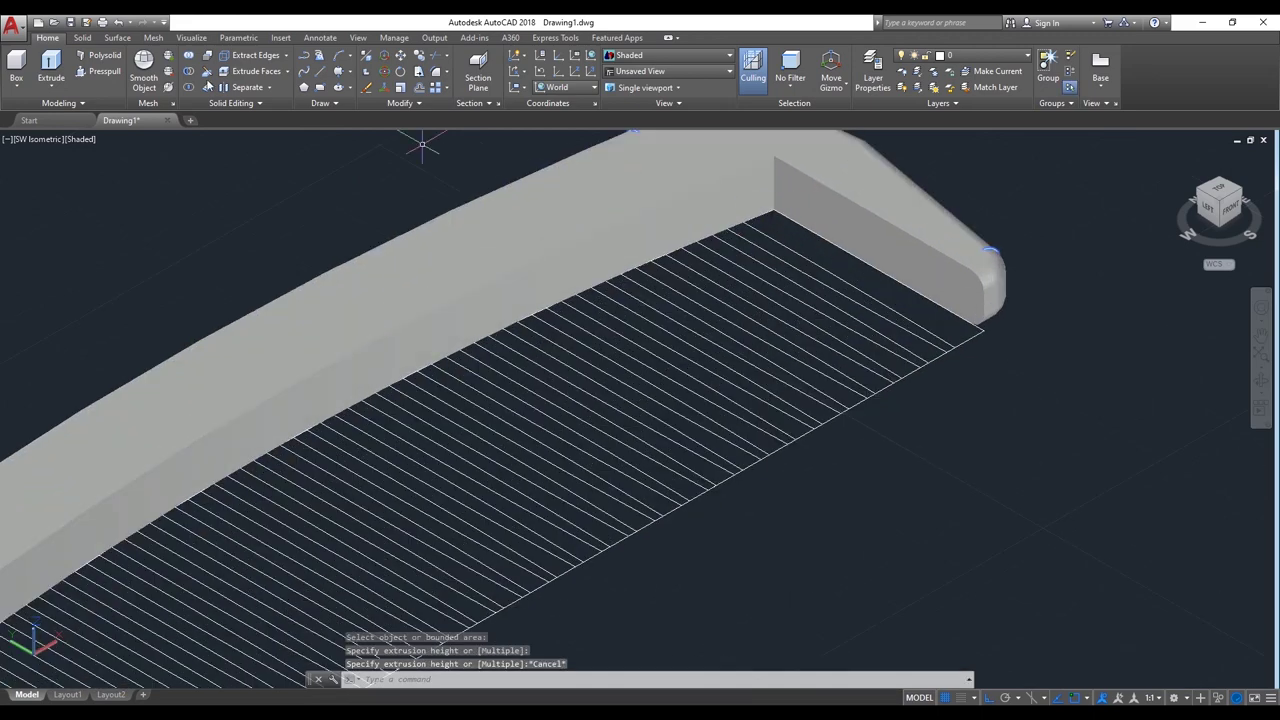
{"action": "left_click", "coordinate": [100, 76]}
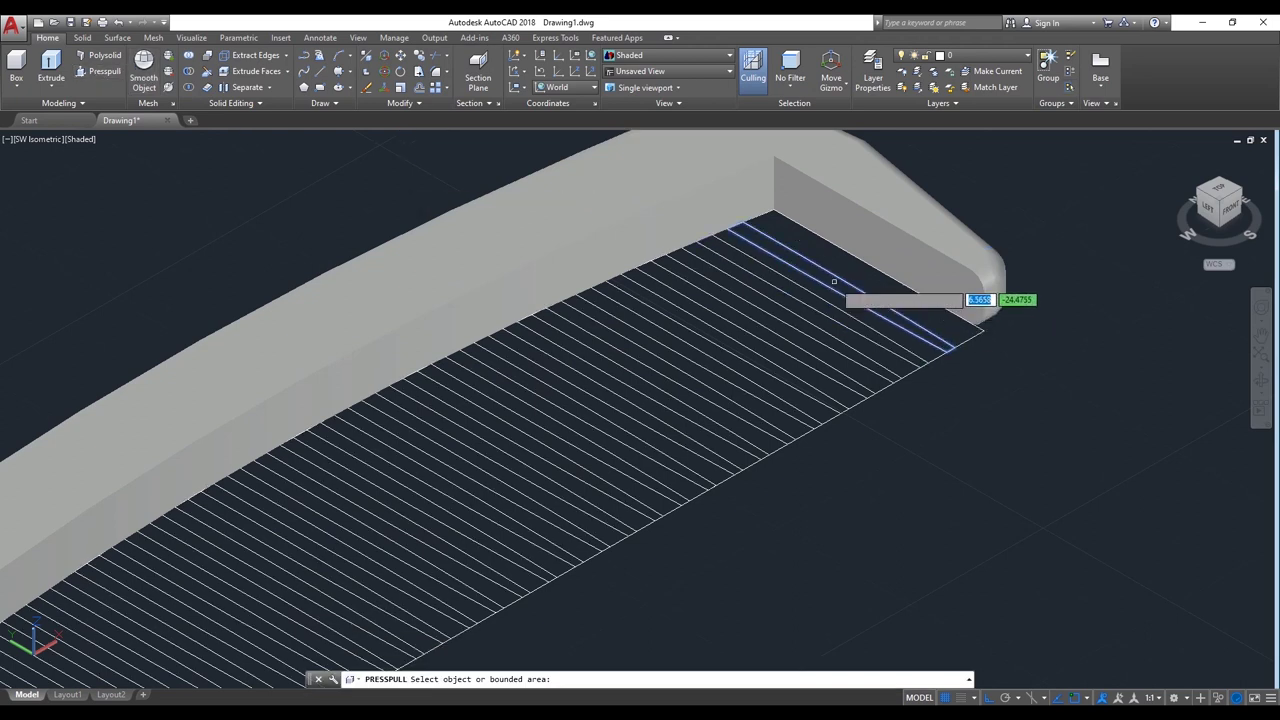
{"action": "left_click", "coordinate": [838, 280]}
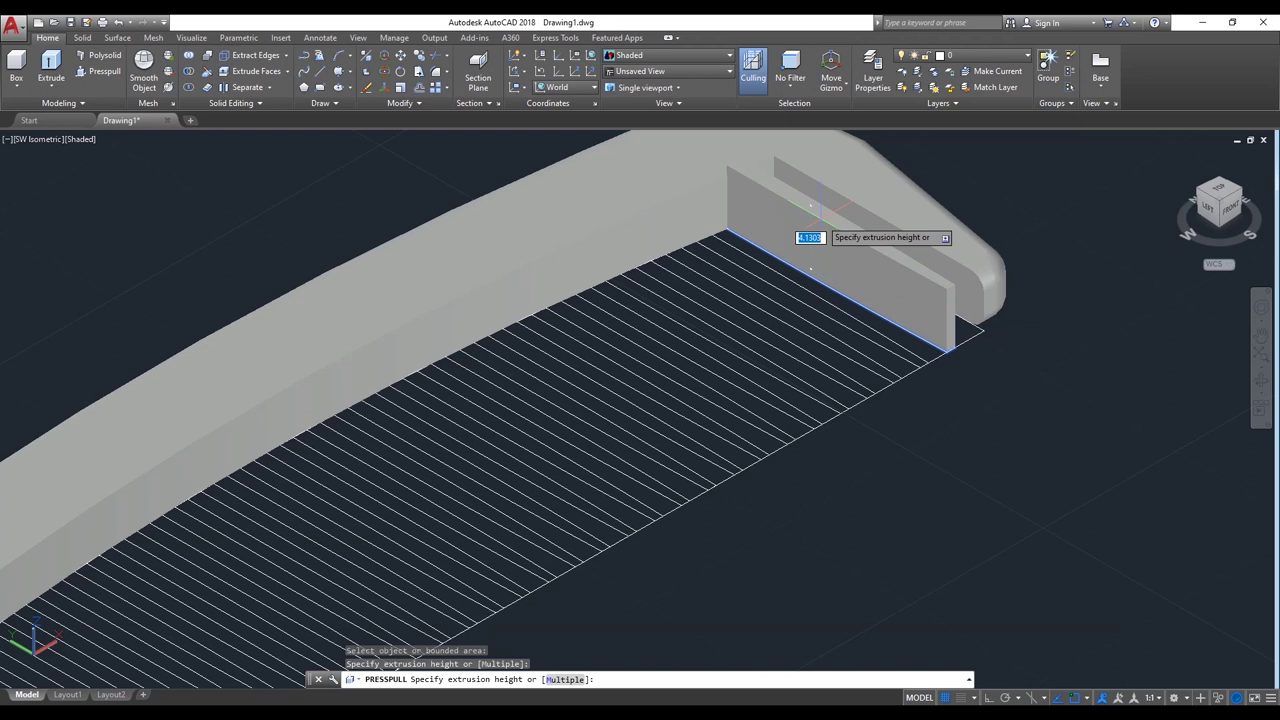
{"action": "type", "text": "3.5"}
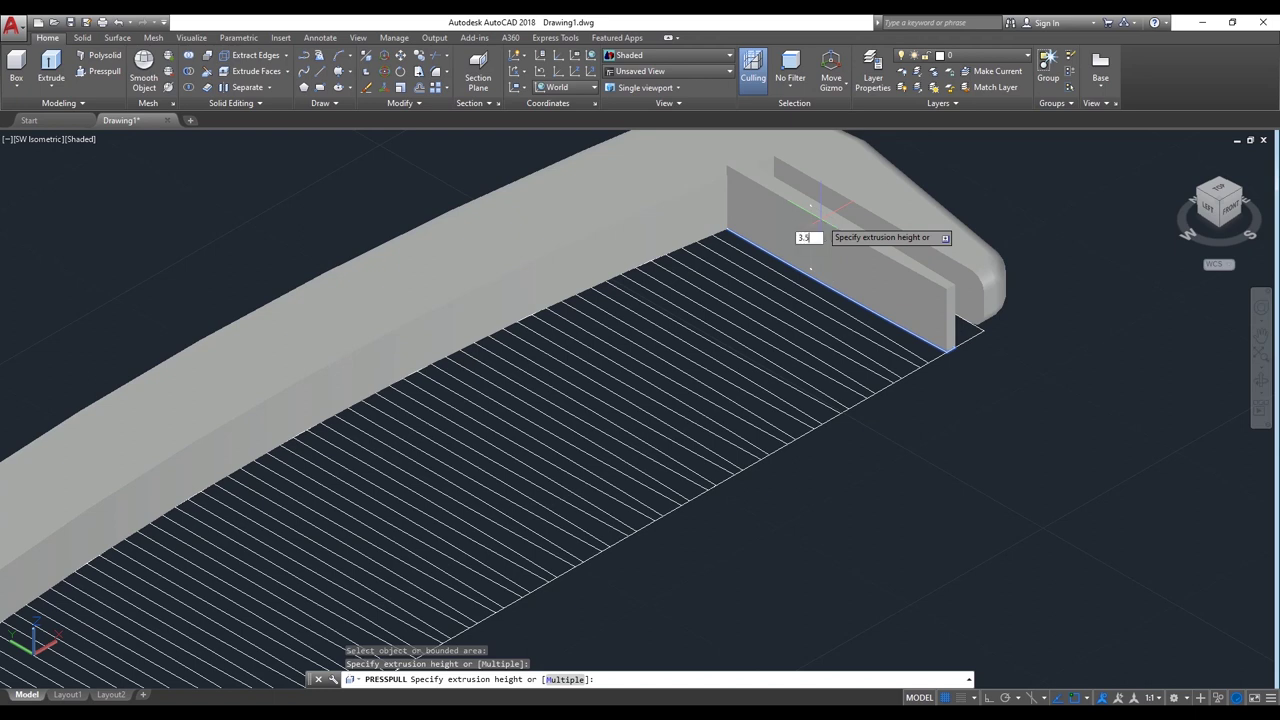
{"action": "key", "text": "Return"}
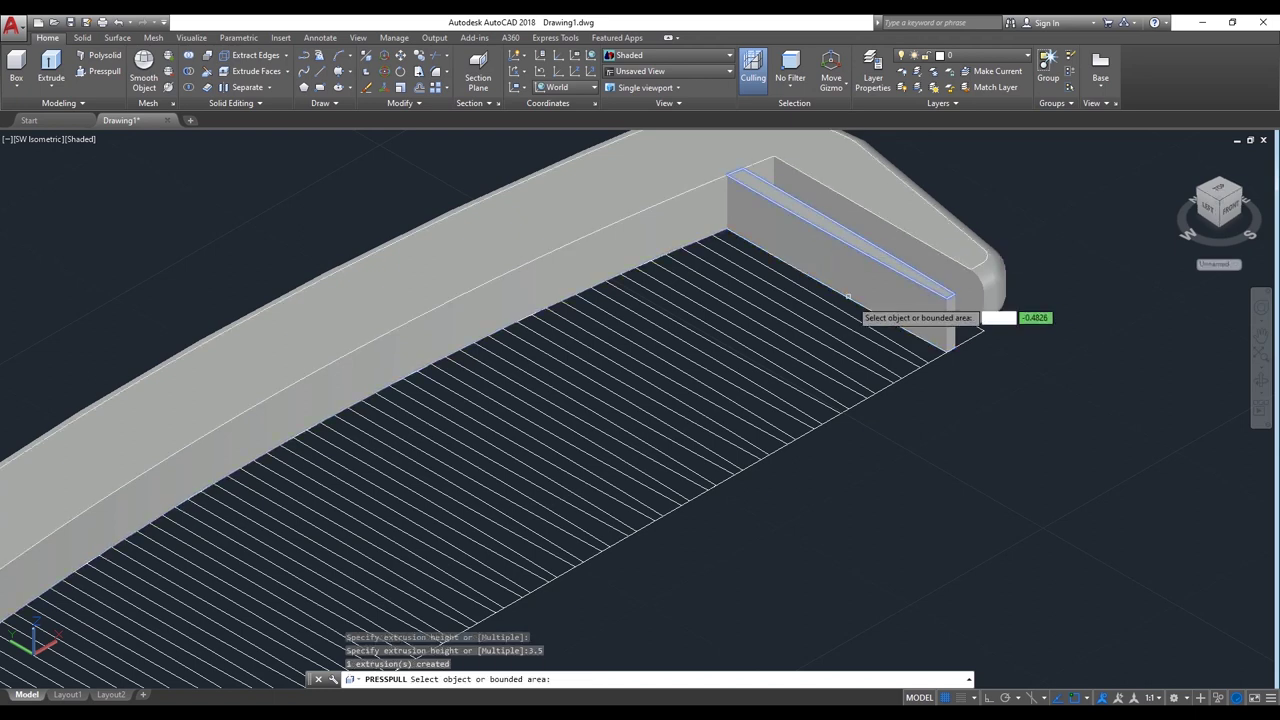
{"action": "left_click", "coordinate": [852, 324]}
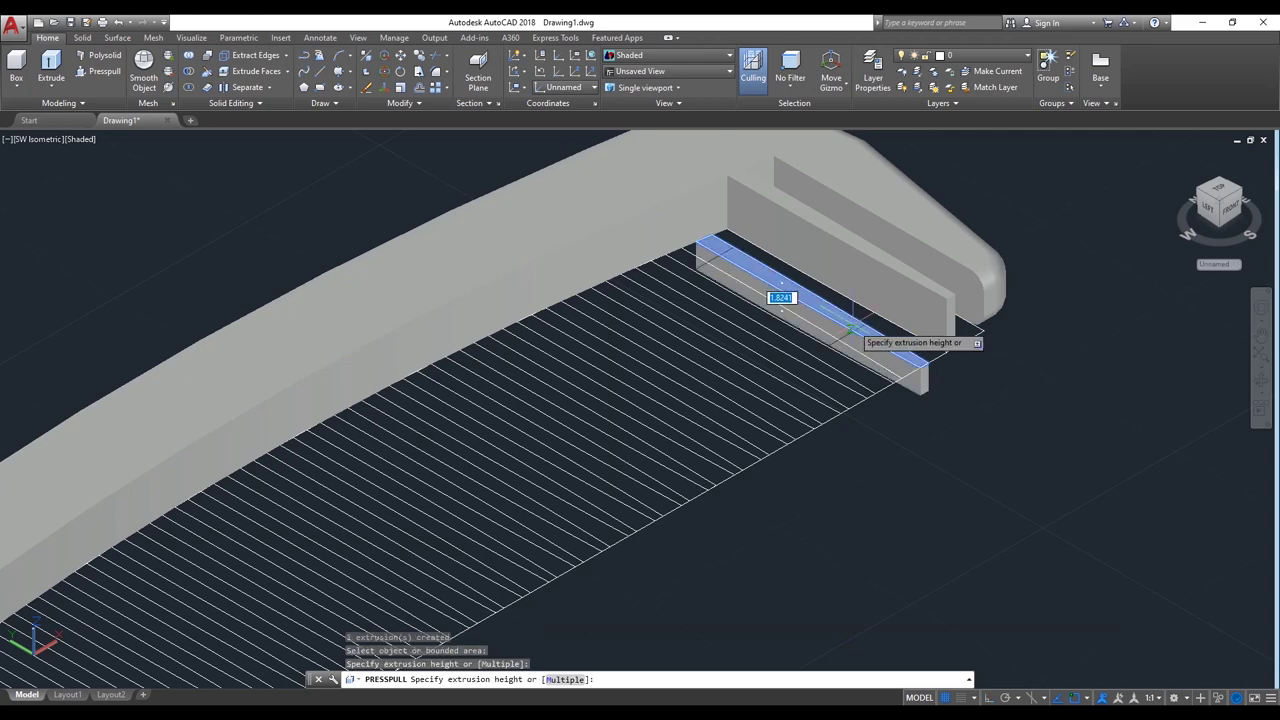
{"action": "type", "text": "3.5"}
{"action": "key", "text": "Return"}
{"action": "key", "text": "Return"}
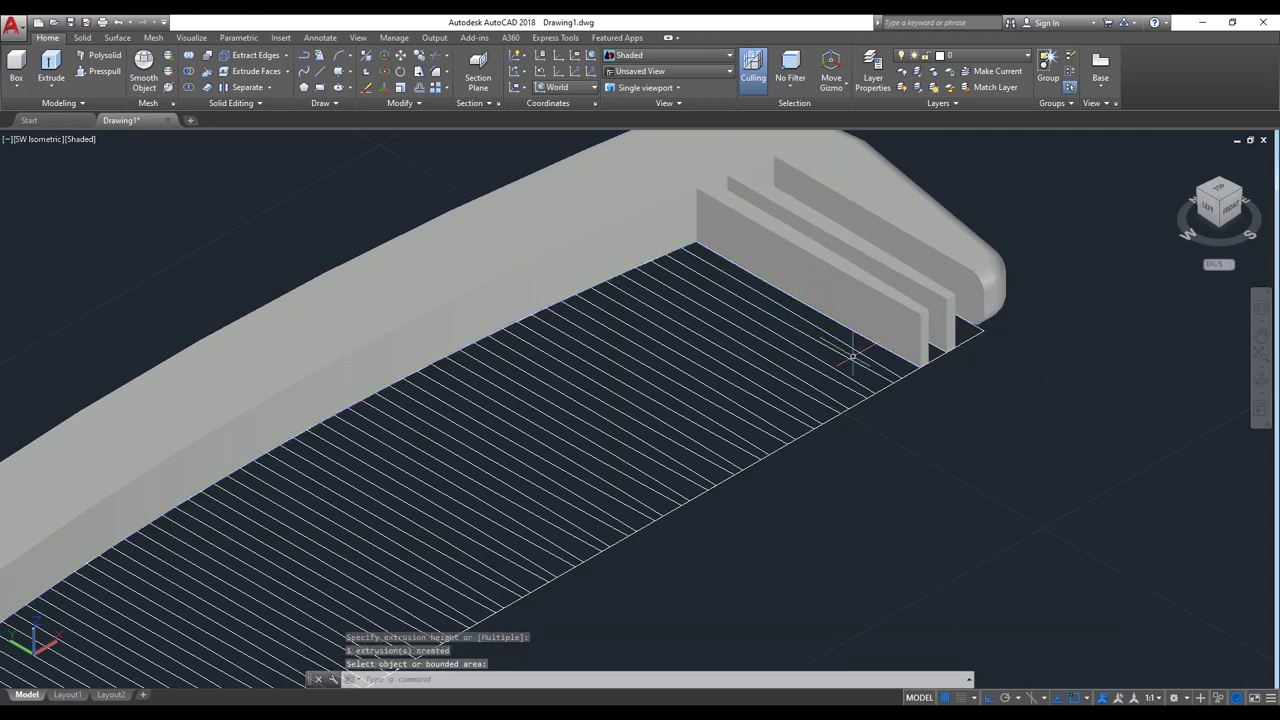
Step: Raise five more neighbouring tooth strips to the same 3.5 height
{"action": "scroll", "coordinate": [980, 372], "scroll_direction": "down", "scroll_amount": 2}
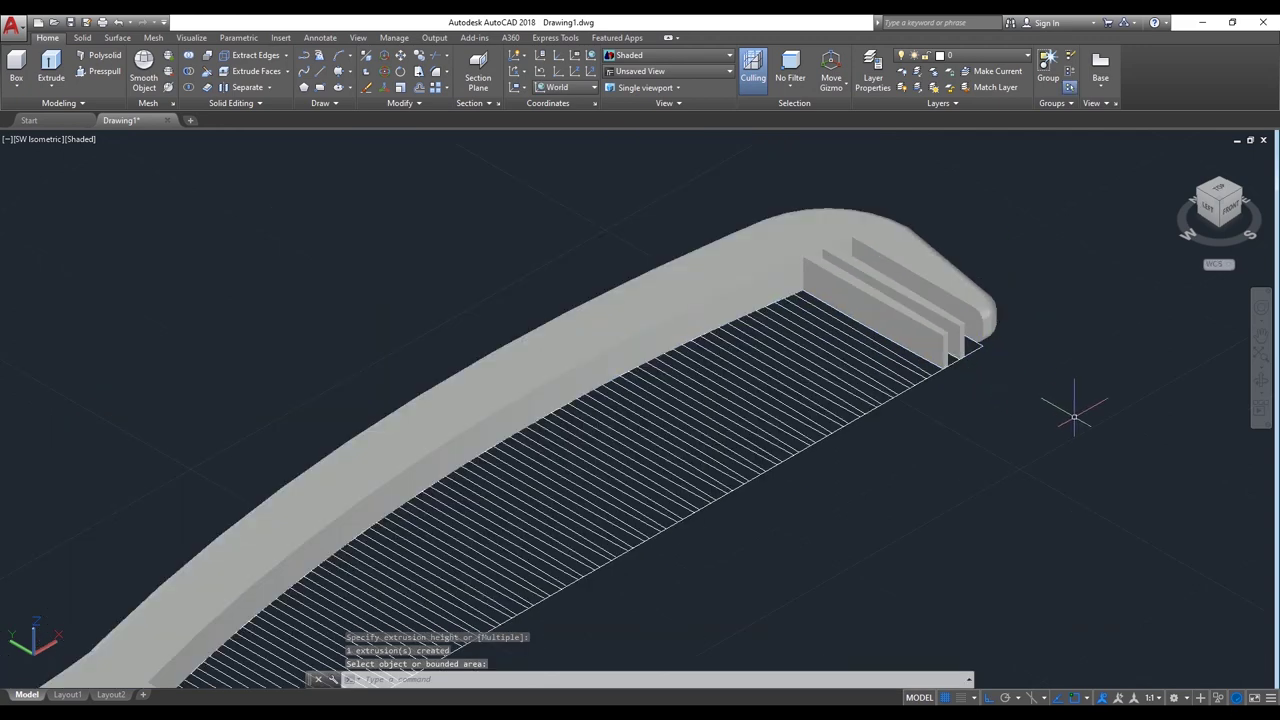
{"action": "key", "text": "Return"}
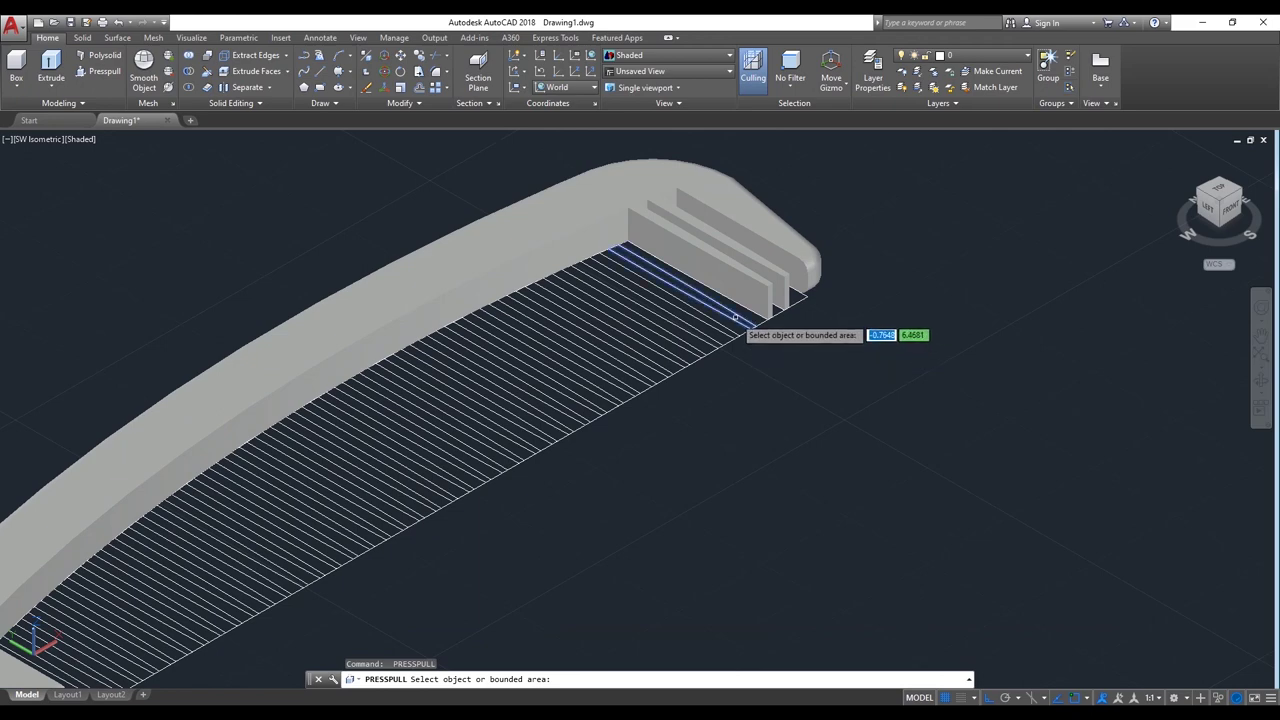
{"action": "left_click", "coordinate": [740, 322]}
{"action": "type", "text": "3.5"}
{"action": "key", "text": "Return"}
{"action": "scroll", "coordinate": [700, 318], "scroll_direction": "up", "scroll_amount": 3}
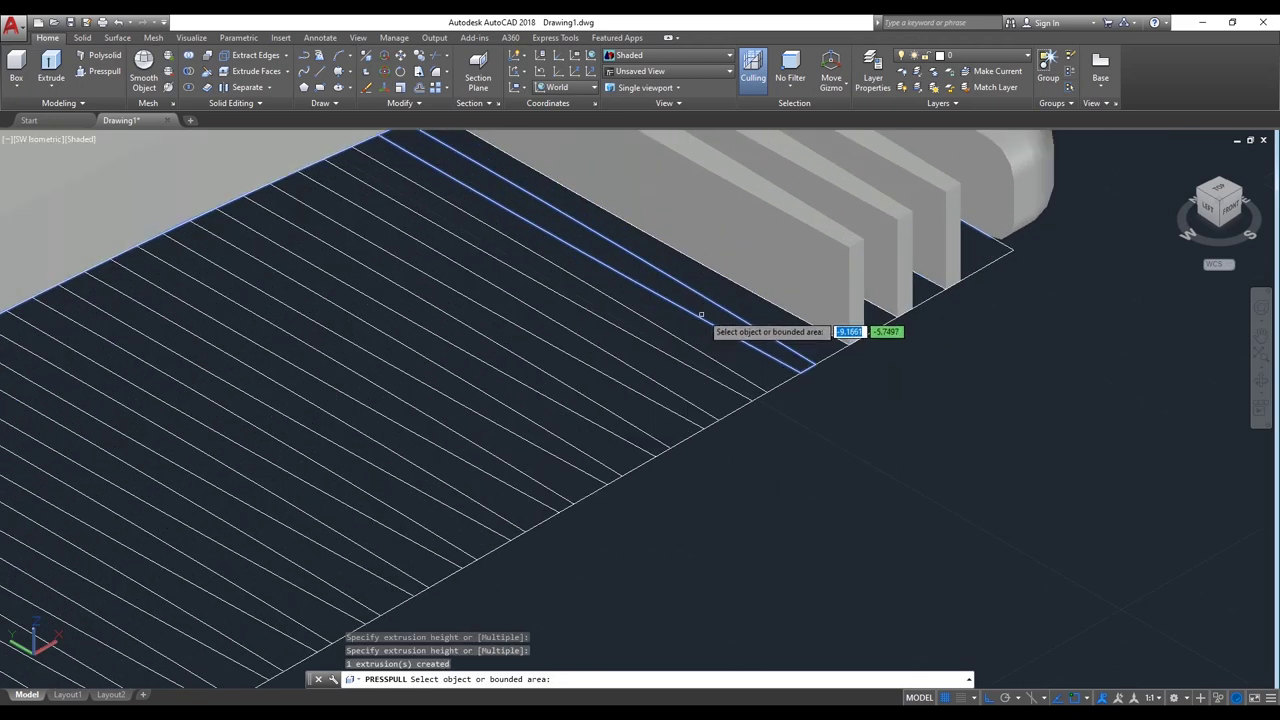
{"action": "left_click", "coordinate": [700, 292]}
{"action": "type", "text": "3.5"}
{"action": "key", "text": "Return"}
{"action": "left_click", "coordinate": [690, 330]}
{"action": "type", "text": "3.5"}
{"action": "key", "text": "Return"}
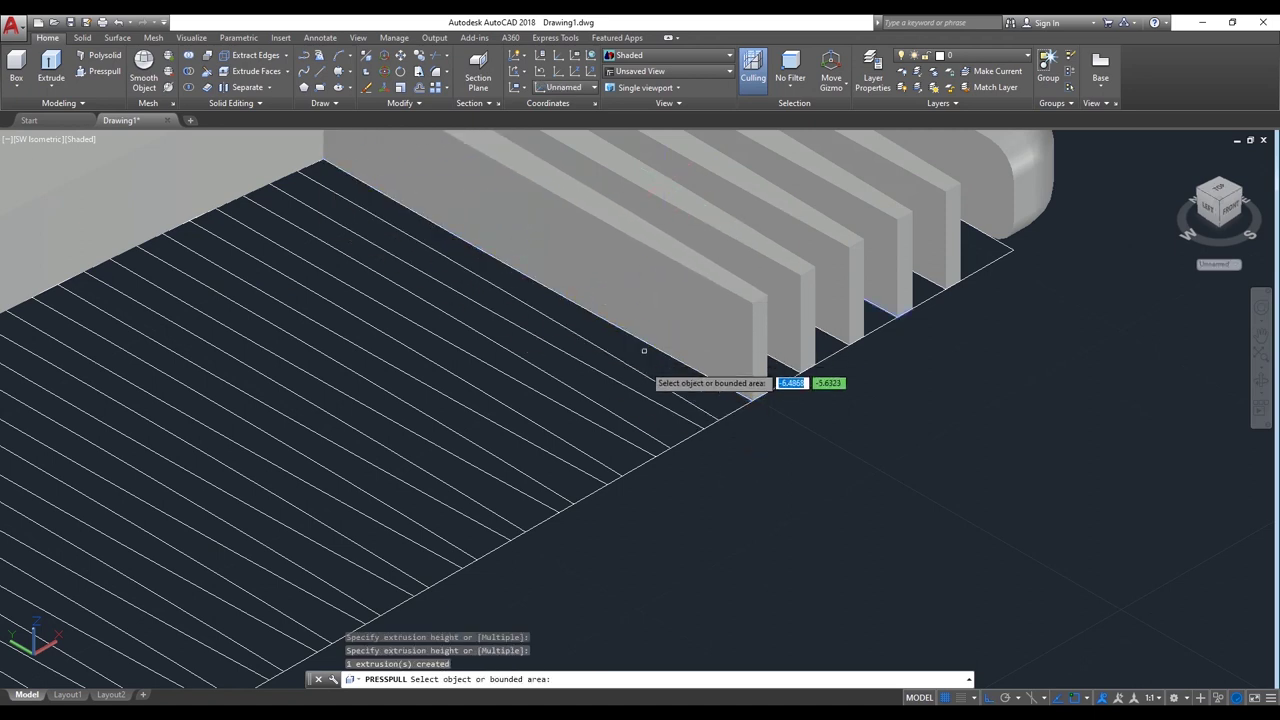
{"action": "left_click", "coordinate": [640, 362]}
{"action": "type", "text": "3.5"}
{"action": "key", "text": "Return"}
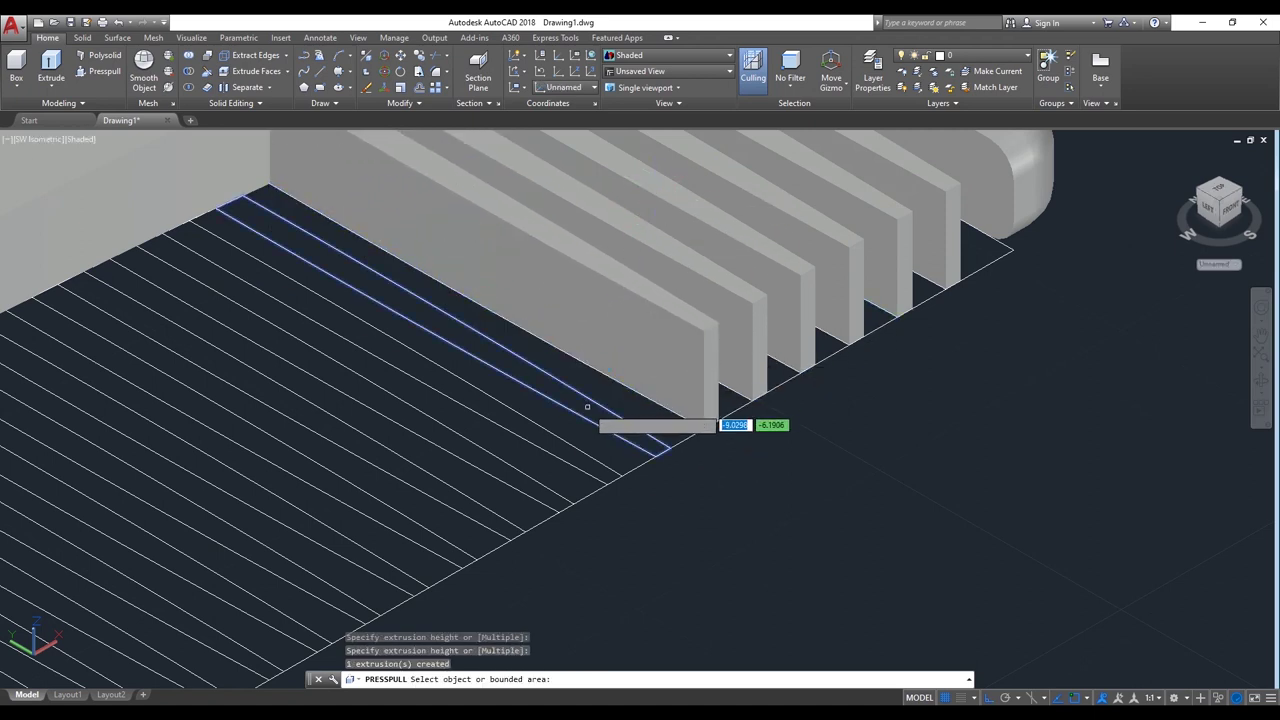
{"action": "left_click", "coordinate": [610, 420]}
{"action": "type", "text": "3.5"}
{"action": "key", "text": "Return"}
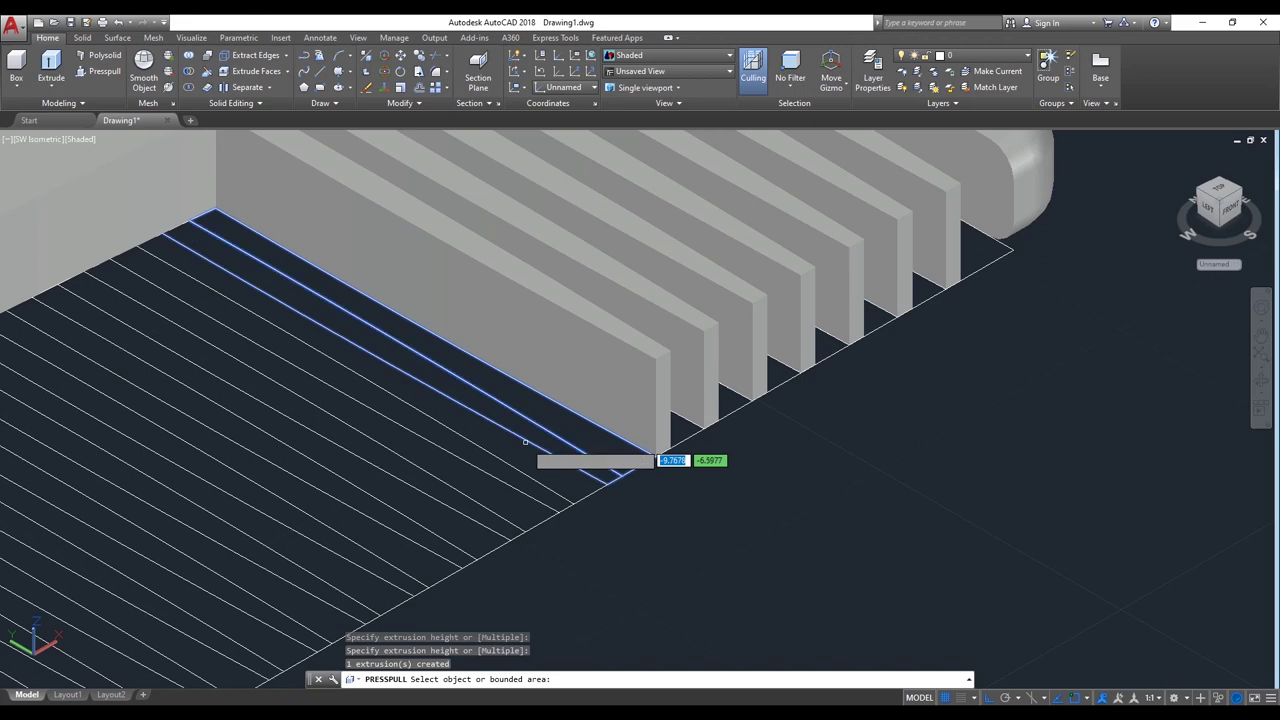
{"action": "scroll", "coordinate": [760, 330], "scroll_direction": "down", "scroll_amount": 2}
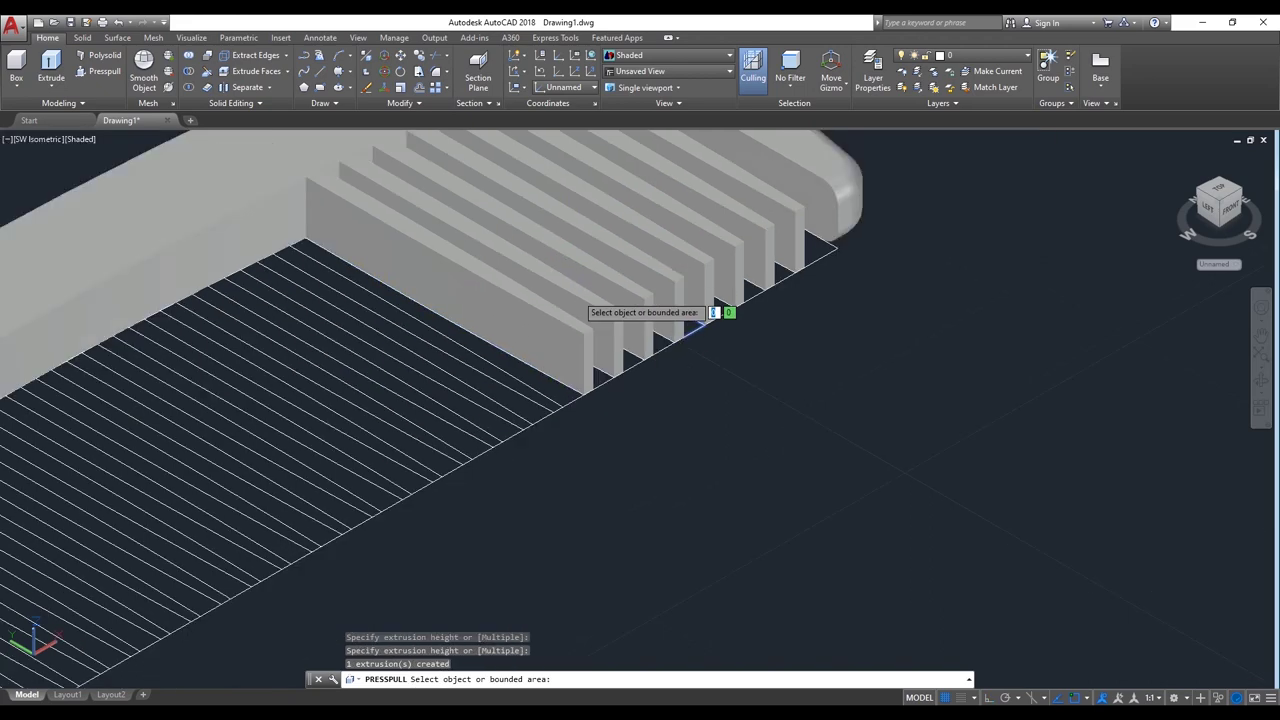
{"action": "scroll", "coordinate": [760, 330], "scroll_direction": "down", "scroll_amount": 1}
{"action": "scroll", "coordinate": [760, 340], "scroll_direction": "down", "scroll_amount": 2}
{"action": "scroll", "coordinate": [670, 400], "scroll_direction": "up", "scroll_amount": 1}
{"action": "right_click", "coordinate": [776, 398]}
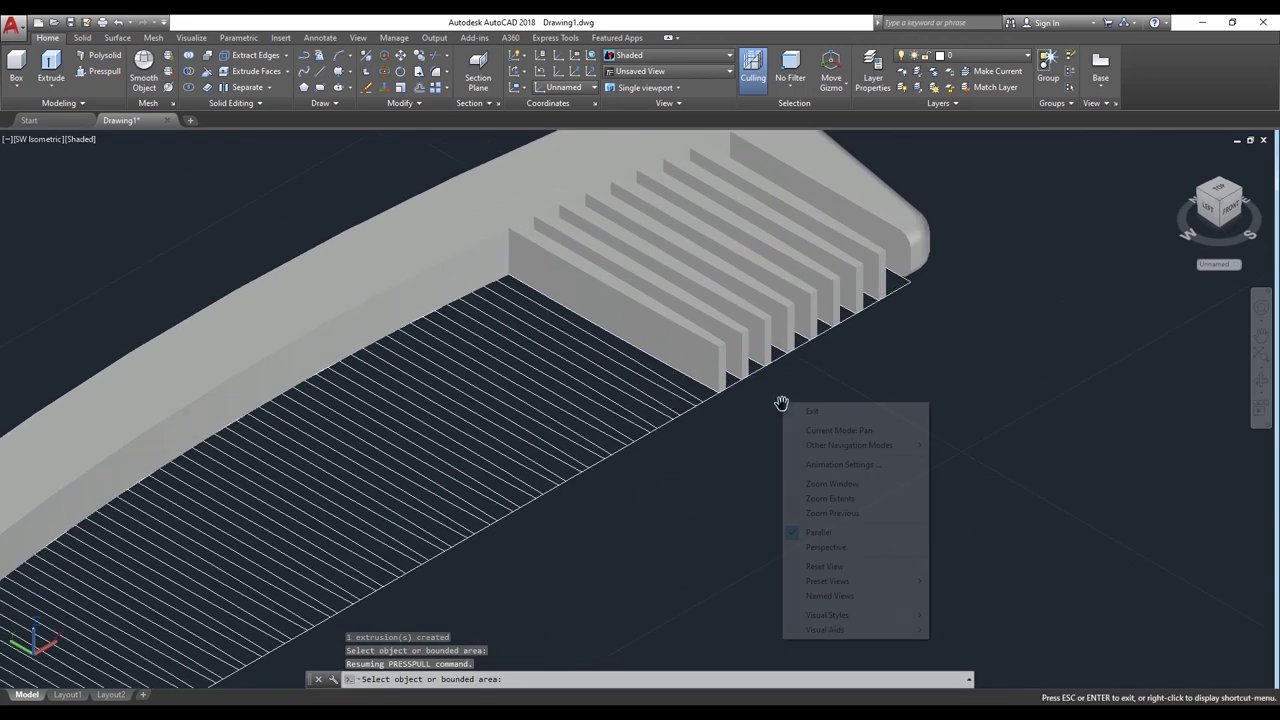
Step: Pull up the flat strips next to the existing teeth, cancelling one wrong oversized pull
{"action": "left_click", "coordinate": [815, 412]}
{"action": "left_click", "coordinate": [669, 391]}
{"action": "left_click", "coordinate": [600, 312]}
{"action": "left_click", "coordinate": [618, 381]}
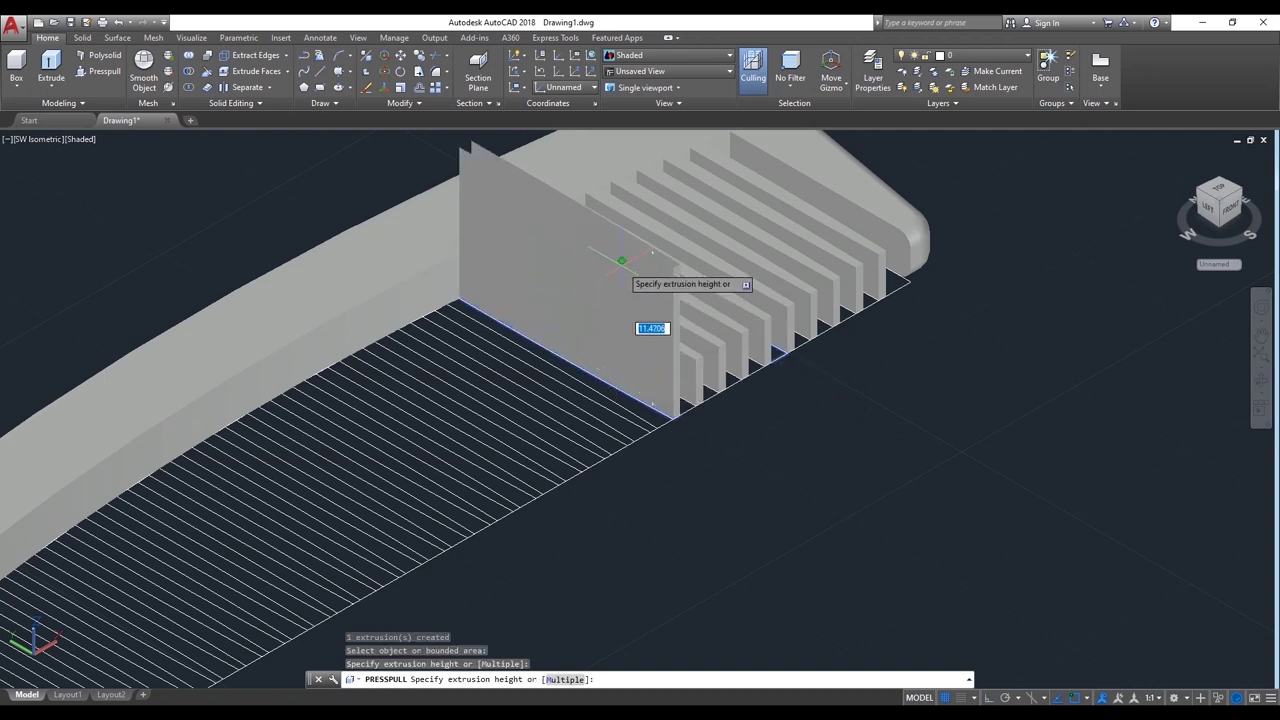
{"action": "key", "text": "Escape"}
{"action": "key", "text": "Return"}
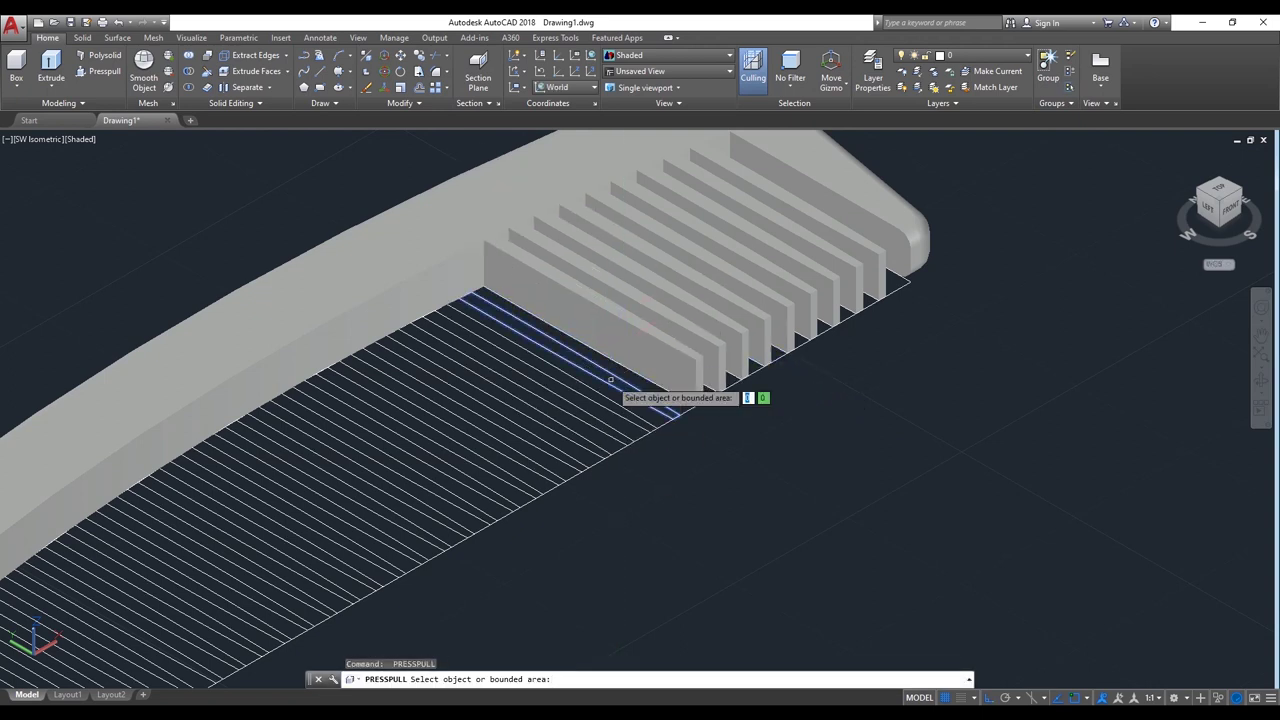
{"action": "scroll", "coordinate": [612, 381], "scroll_direction": "up", "scroll_amount": 3}
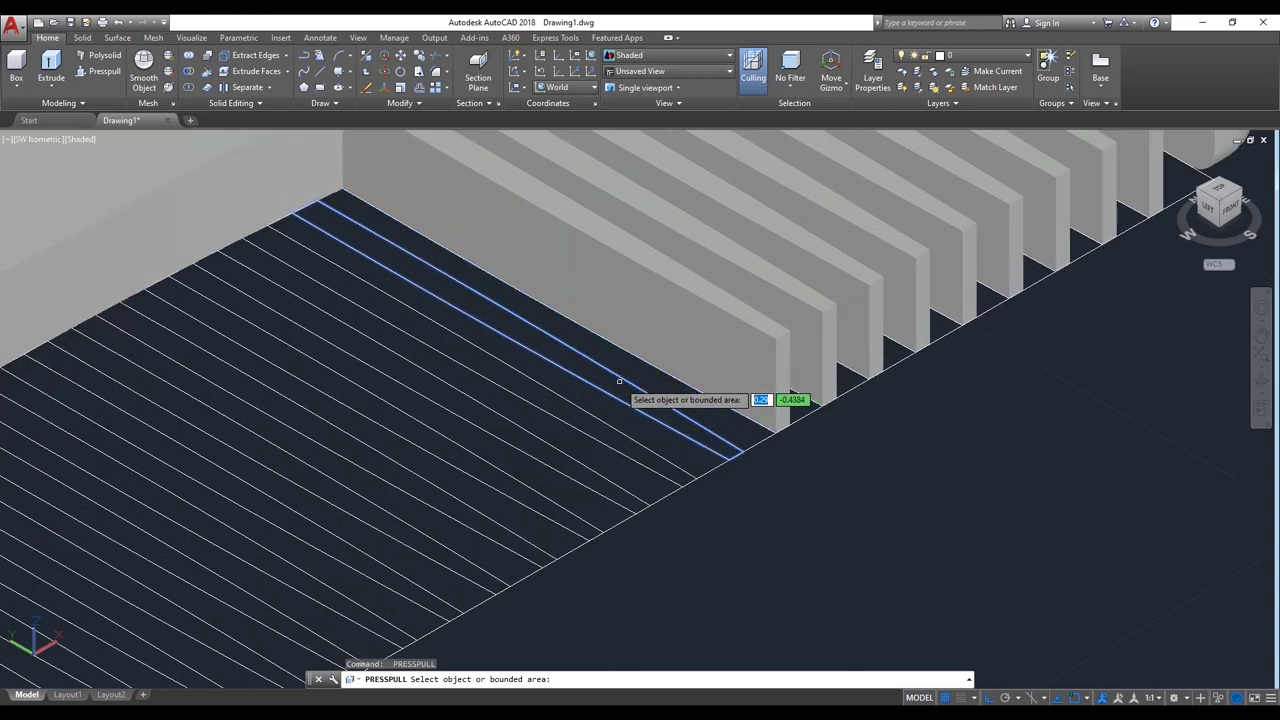
{"action": "left_click", "coordinate": [619, 381]}
{"action": "left_click", "coordinate": [626, 250]}
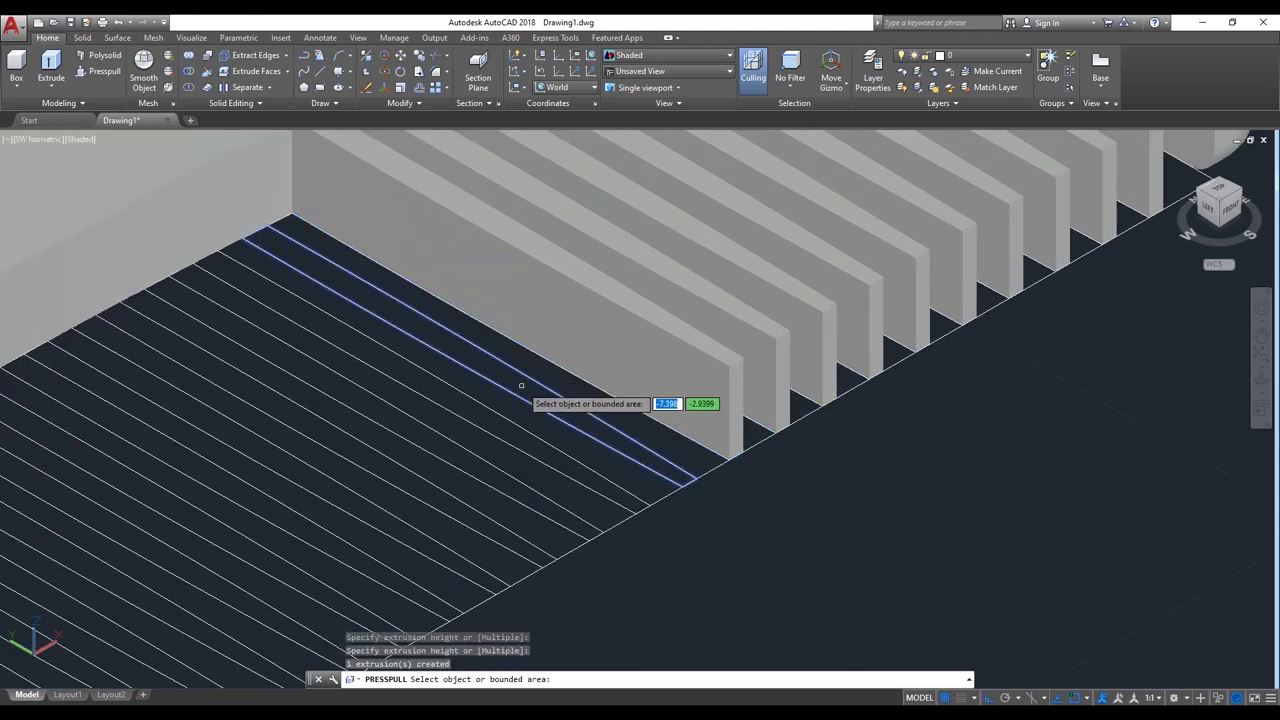
{"action": "left_click", "coordinate": [521, 385]}
{"action": "left_click", "coordinate": [434, 274]}
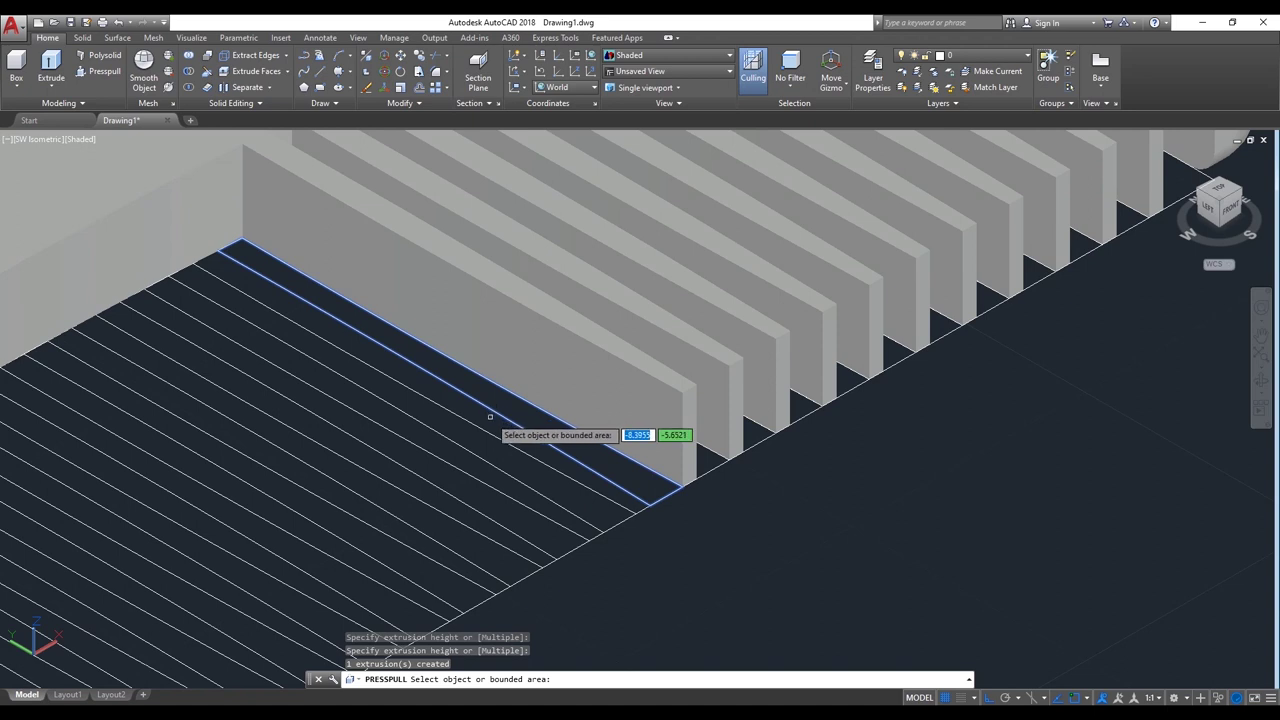
{"action": "left_click", "coordinate": [490, 414]}
{"action": "left_click", "coordinate": [380, 288]}
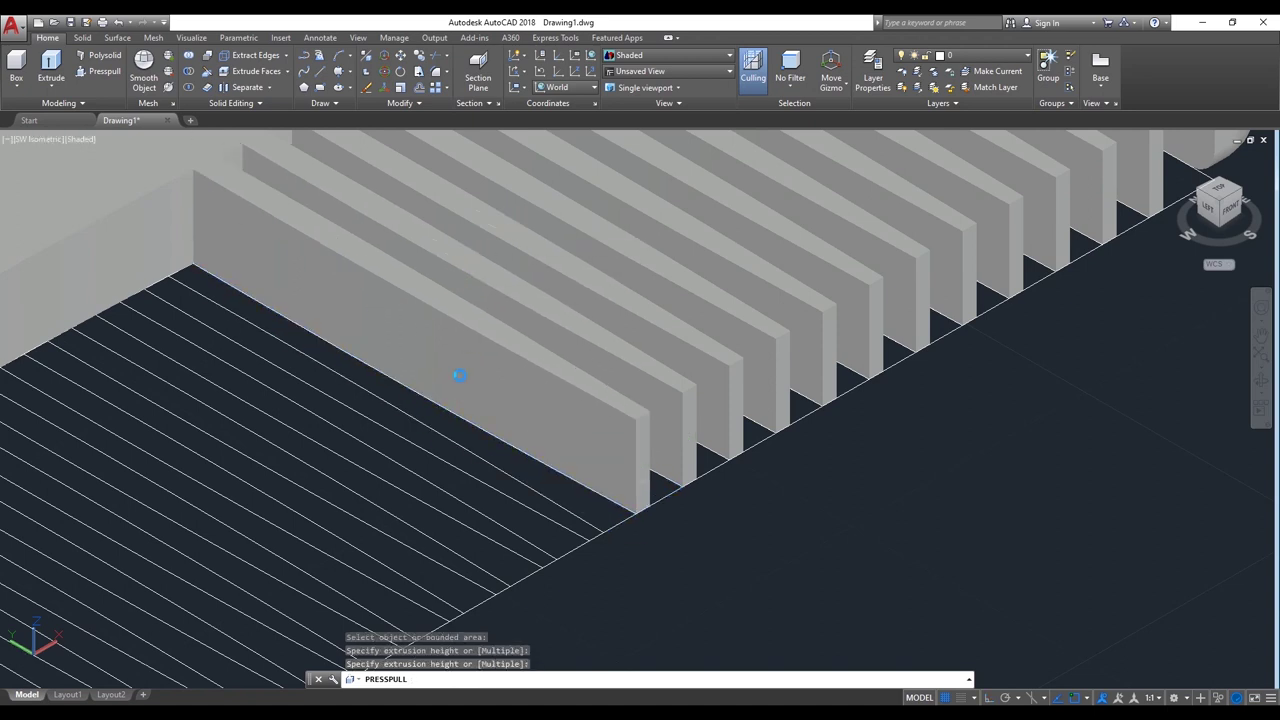
{"action": "left_click", "coordinate": [438, 452]}
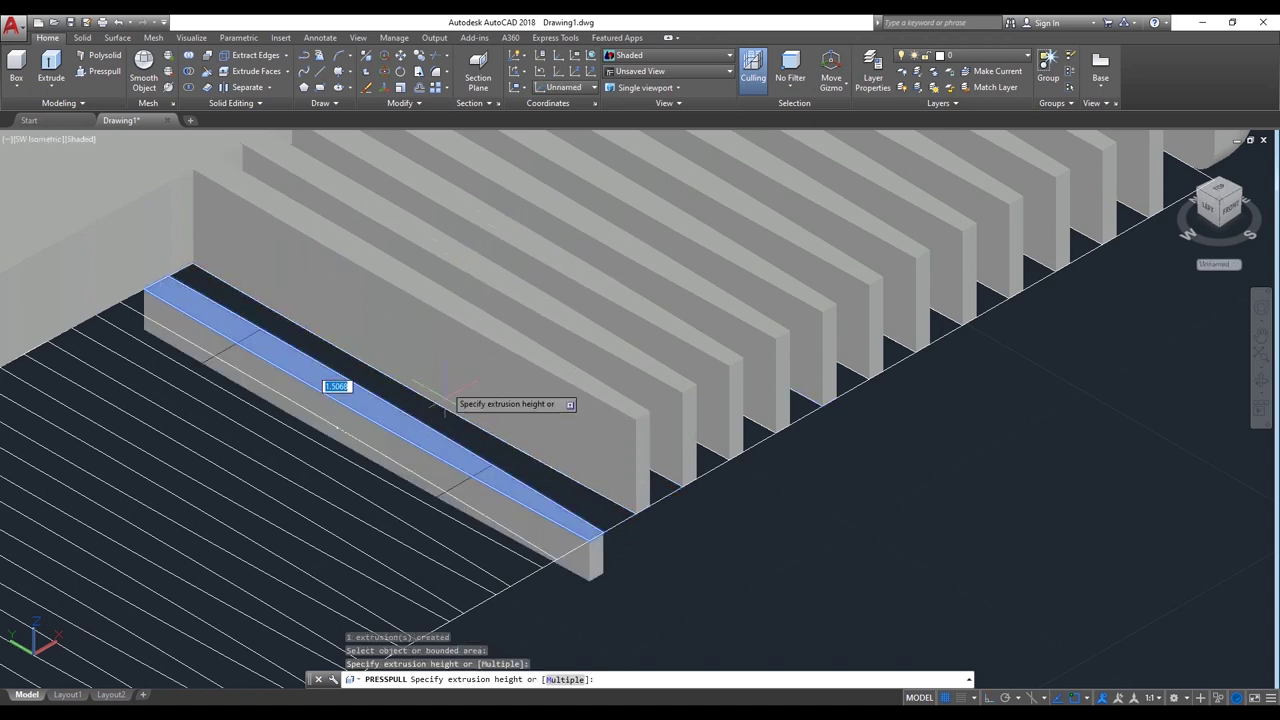
{"action": "left_click", "coordinate": [337, 406]}
{"action": "left_click", "coordinate": [394, 474]}
{"action": "left_click", "coordinate": [386, 380]}
{"action": "left_click", "coordinate": [355, 492]}
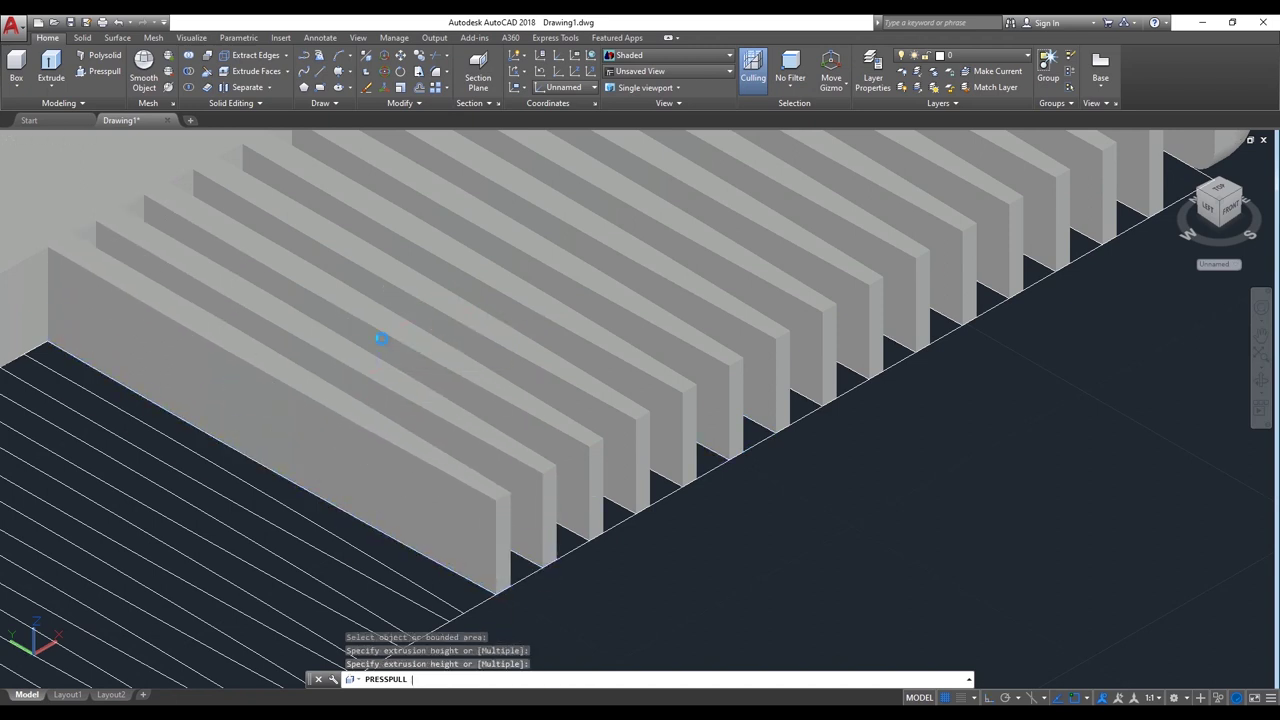
{"action": "scroll", "coordinate": [355, 480], "scroll_direction": "down", "scroll_amount": 2}
{"action": "scroll", "coordinate": [343, 460], "scroll_direction": "up", "scroll_amount": 2}
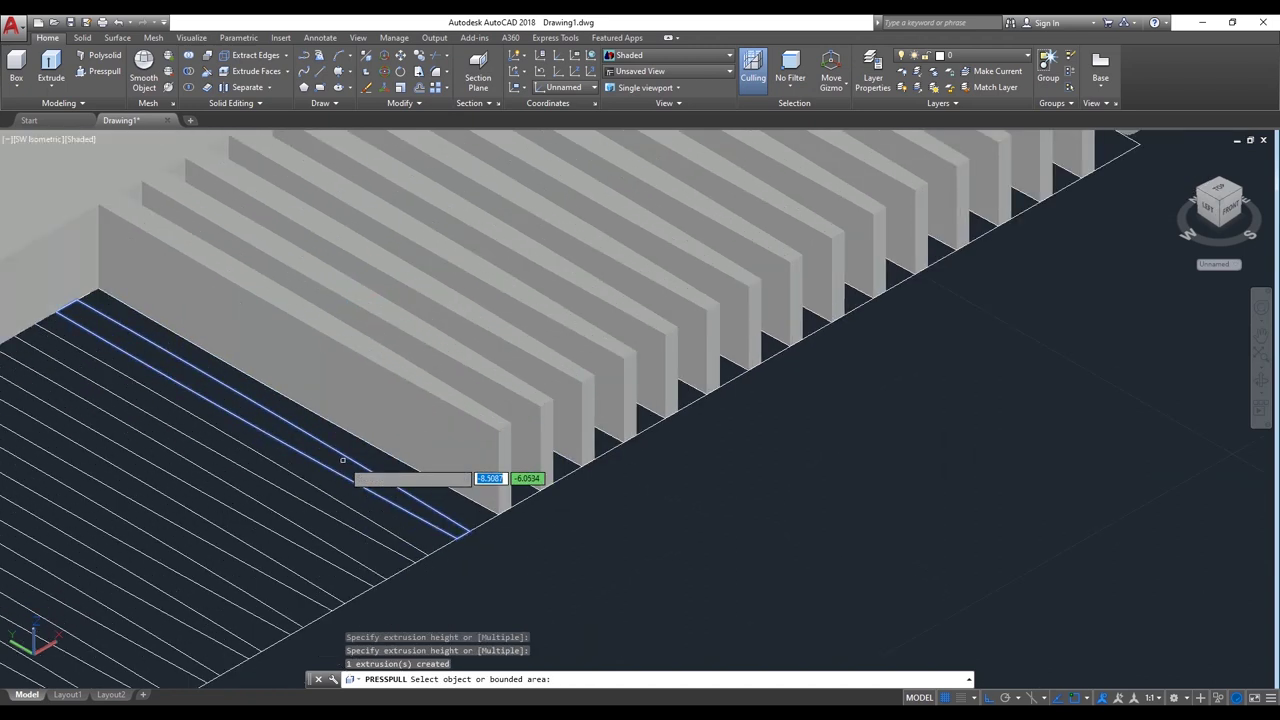
{"action": "left_click", "coordinate": [343, 462]}
{"action": "left_click", "coordinate": [280, 455]}
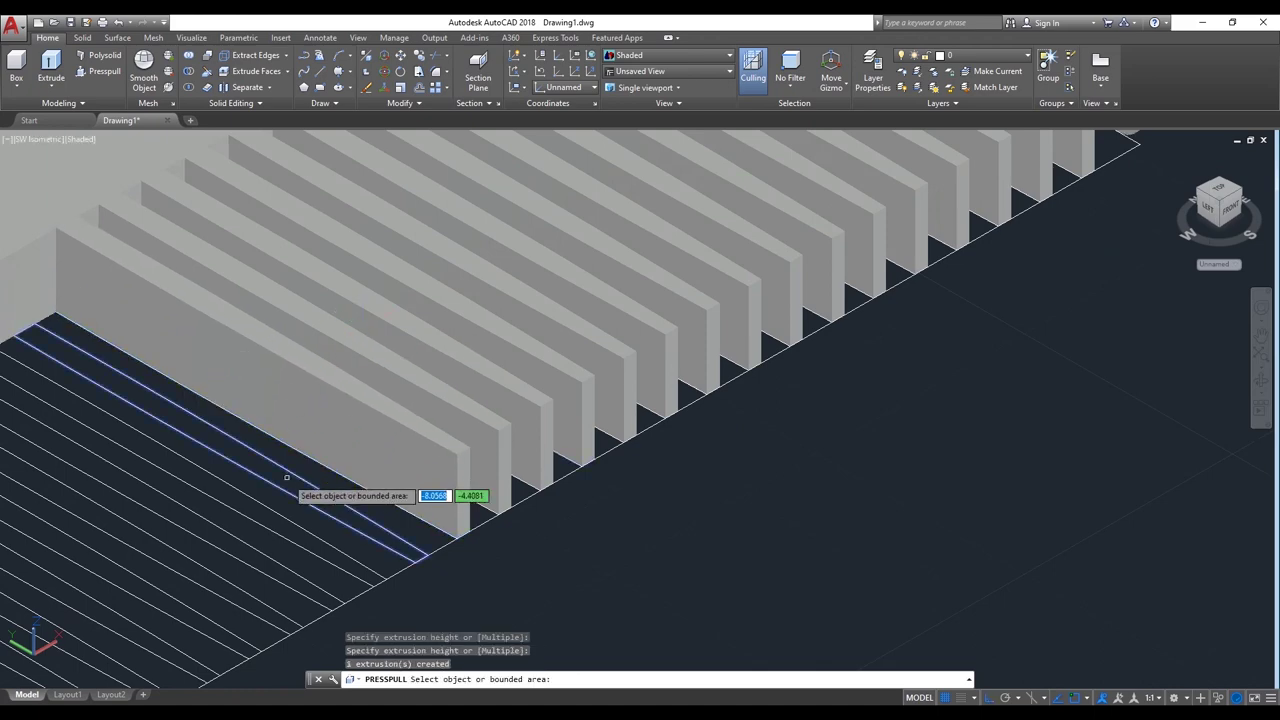
{"action": "left_click", "coordinate": [289, 468]}
{"action": "left_click", "coordinate": [310, 345]}
{"action": "scroll", "coordinate": [538, 505], "scroll_direction": "down", "scroll_amount": 2}
{"action": "scroll", "coordinate": [538, 505], "scroll_direction": "up", "scroll_amount": 2}
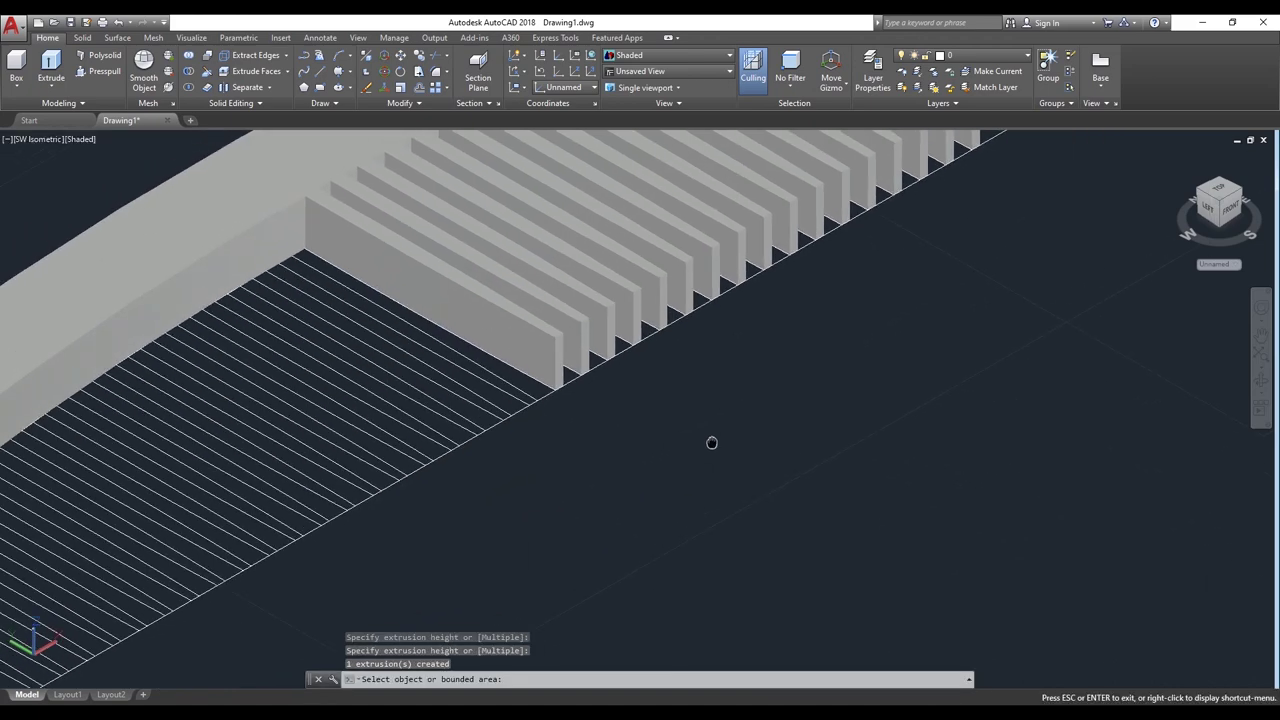
{"action": "scroll", "coordinate": [504, 381], "scroll_direction": "up", "scroll_amount": 1}
Step: Raise the next run of front strips into full-height teeth
{"action": "left_click", "coordinate": [504, 381]}
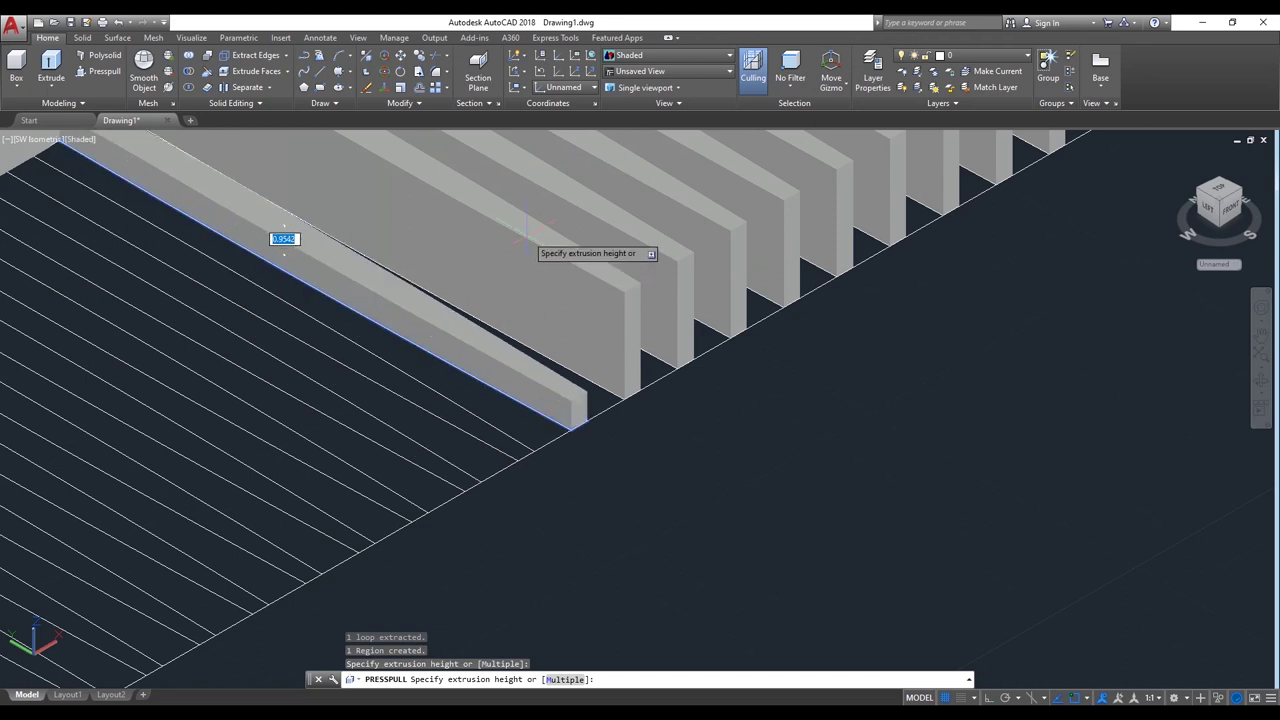
{"action": "left_click", "coordinate": [508, 242]}
{"action": "left_click", "coordinate": [458, 412]}
{"action": "left_click", "coordinate": [473, 325]}
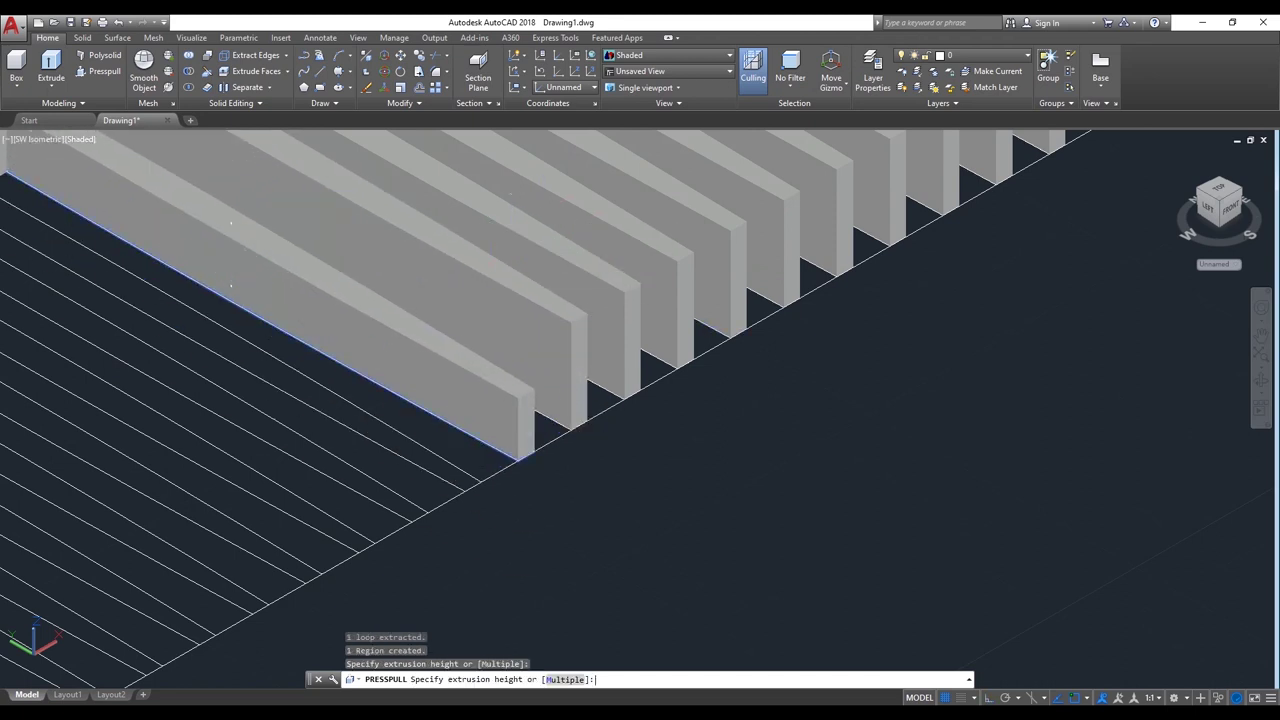
{"action": "left_click", "coordinate": [451, 478]}
{"action": "left_click", "coordinate": [493, 290]}
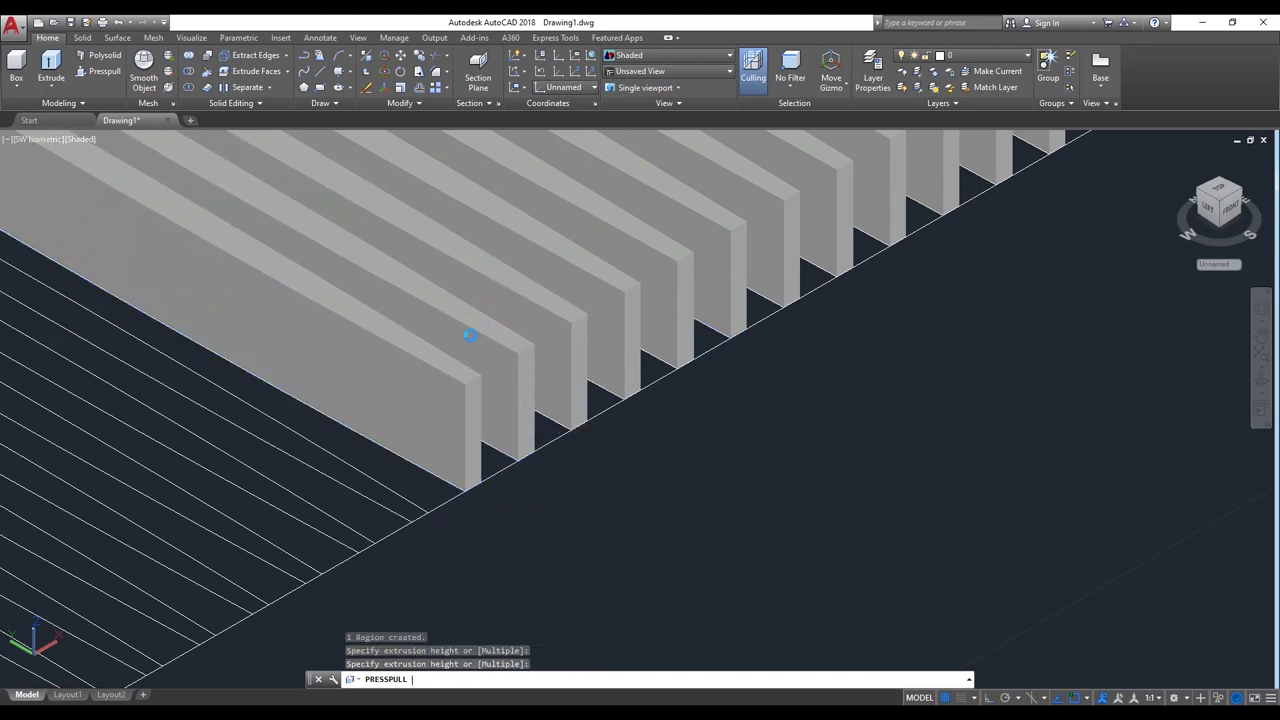
{"action": "left_click", "coordinate": [394, 497]}
{"action": "left_click", "coordinate": [405, 326]}
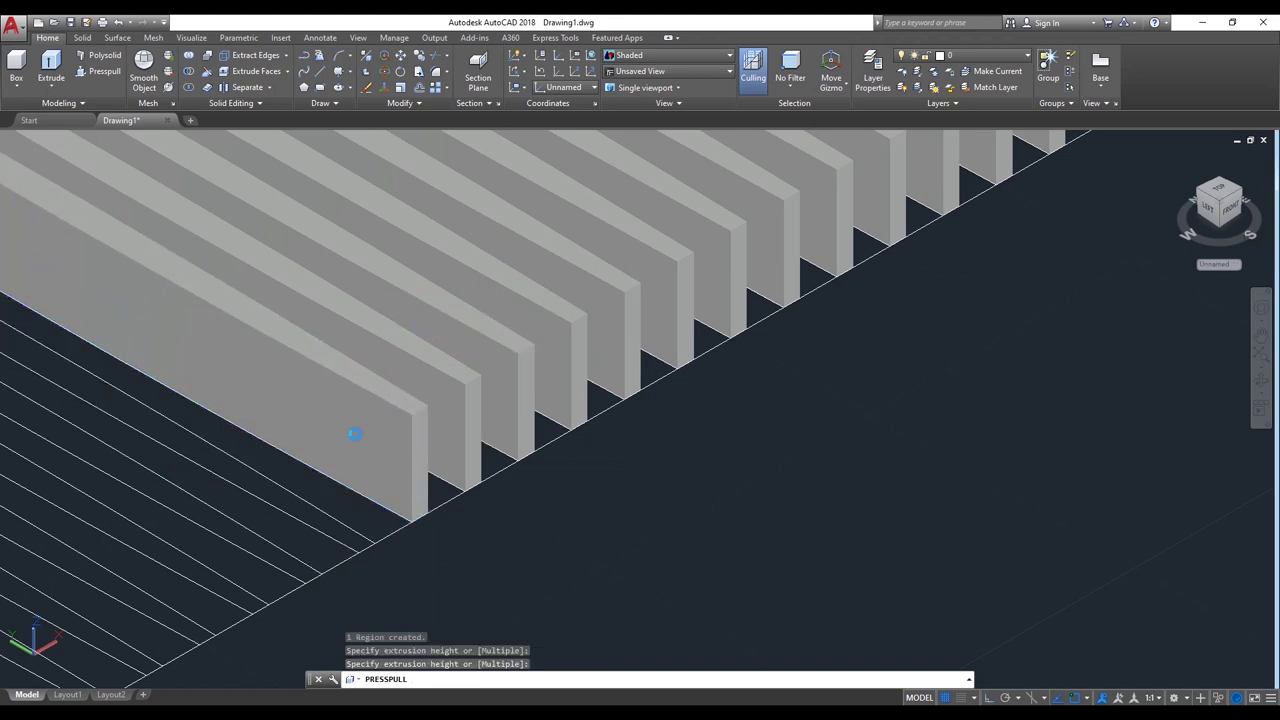
{"action": "left_click", "coordinate": [328, 522]}
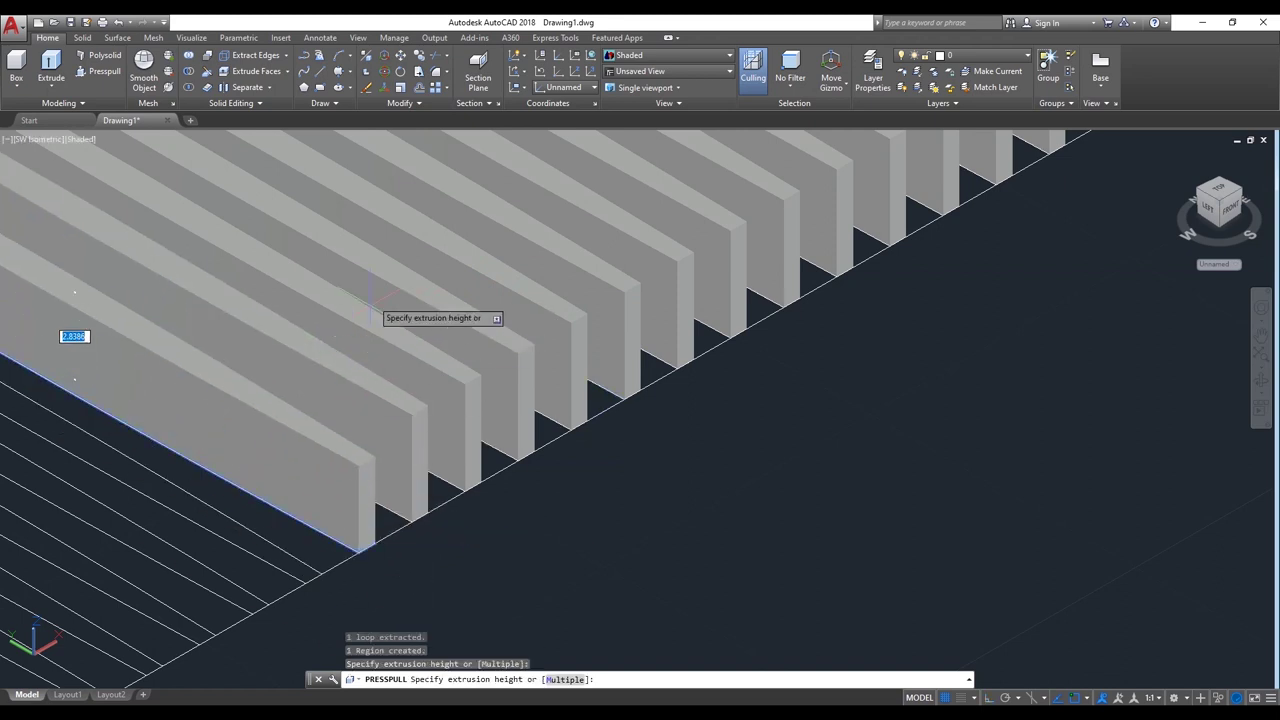
{"action": "left_click", "coordinate": [372, 305]}
{"action": "left_click", "coordinate": [282, 559]}
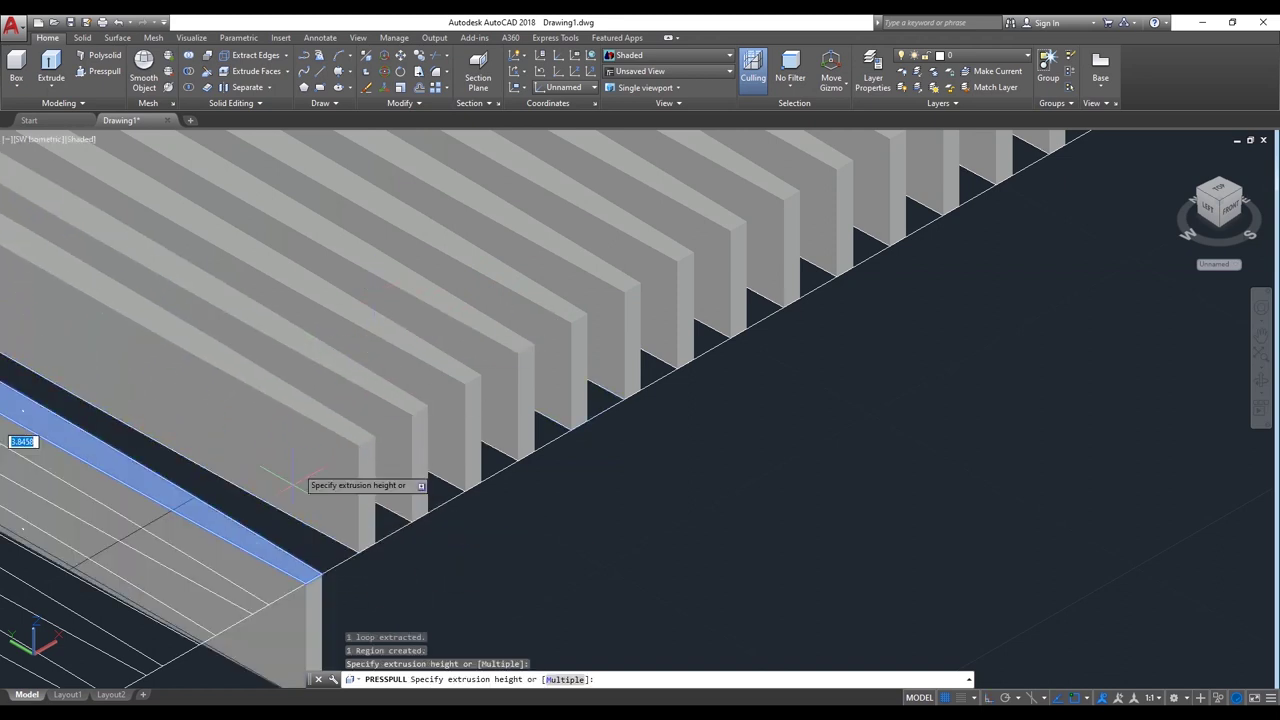
{"action": "left_click", "coordinate": [485, 395]}
Step: Pull up the strips in the comb's front block into teeth
{"action": "middle_click_drag", "start_coordinate": [307, 521], "coordinate": [651, 471]}
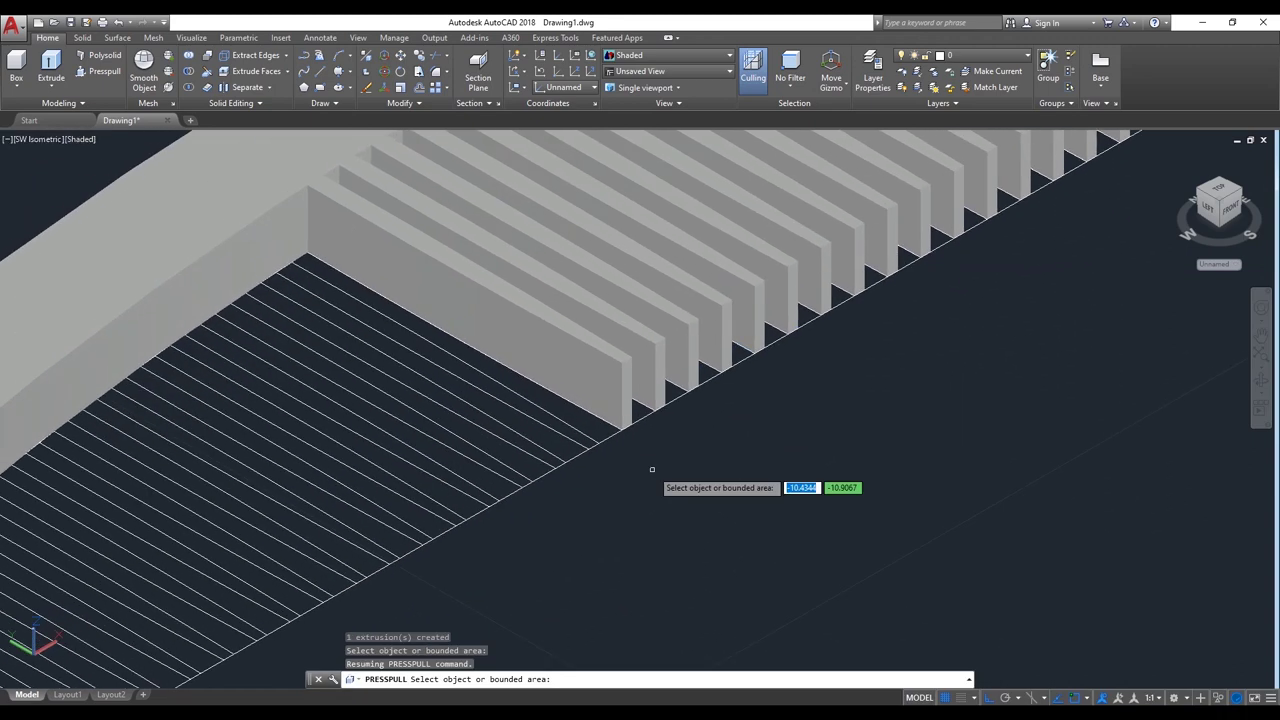
{"action": "left_click", "coordinate": [590, 446]}
{"action": "left_click", "coordinate": [532, 438]}
{"action": "left_click", "coordinate": [530, 442]}
{"action": "left_click", "coordinate": [553, 315]}
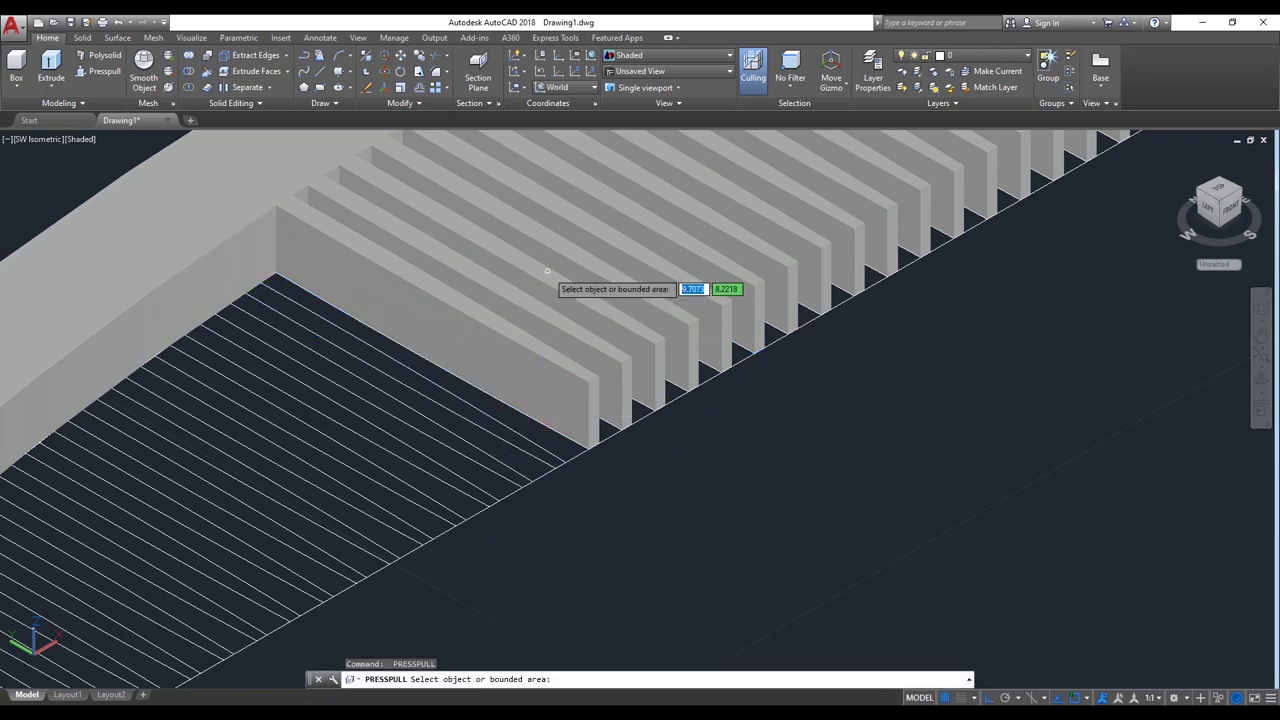
{"action": "left_click", "coordinate": [494, 432]}
{"action": "left_click", "coordinate": [493, 430]}
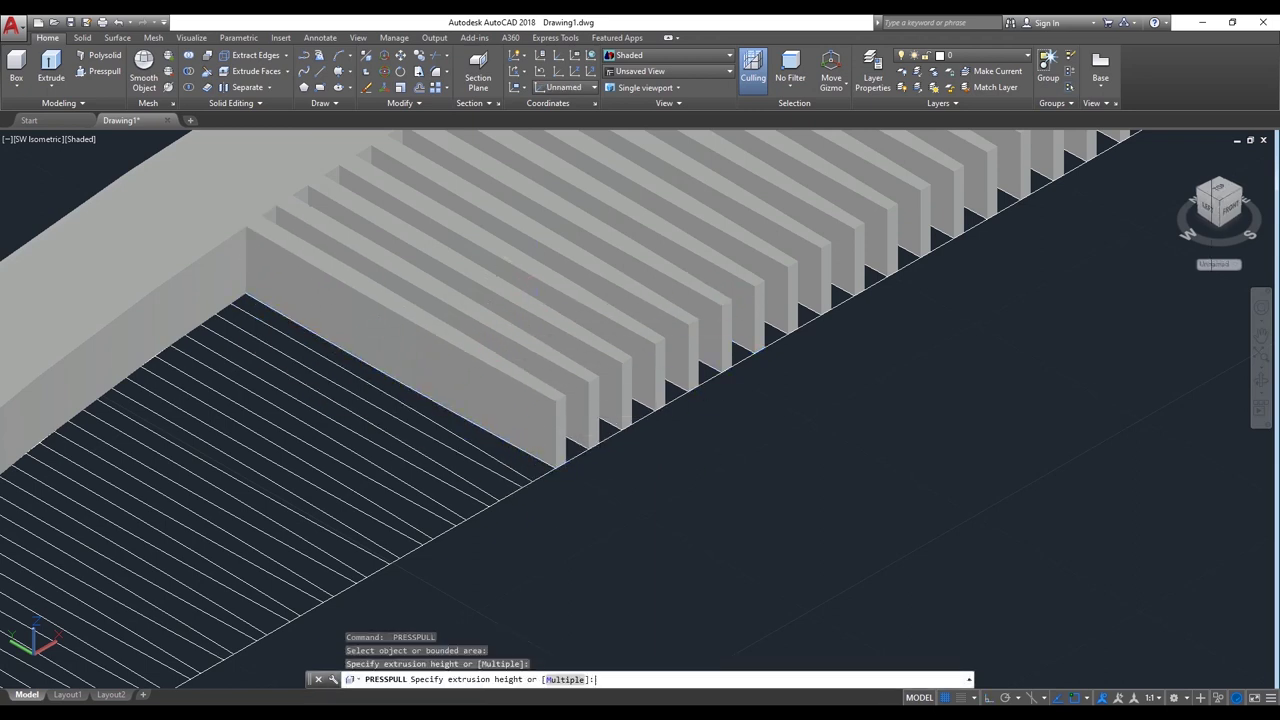
{"action": "left_click", "coordinate": [469, 450]}
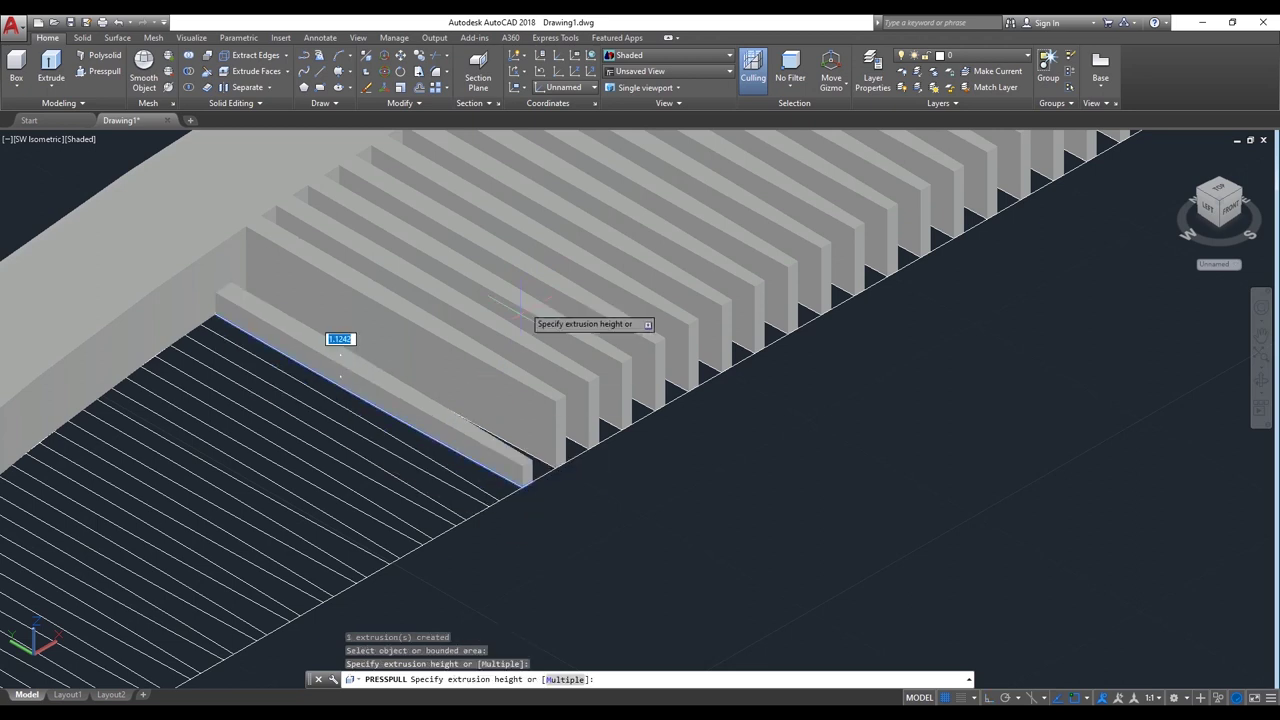
{"action": "left_click", "coordinate": [491, 370]}
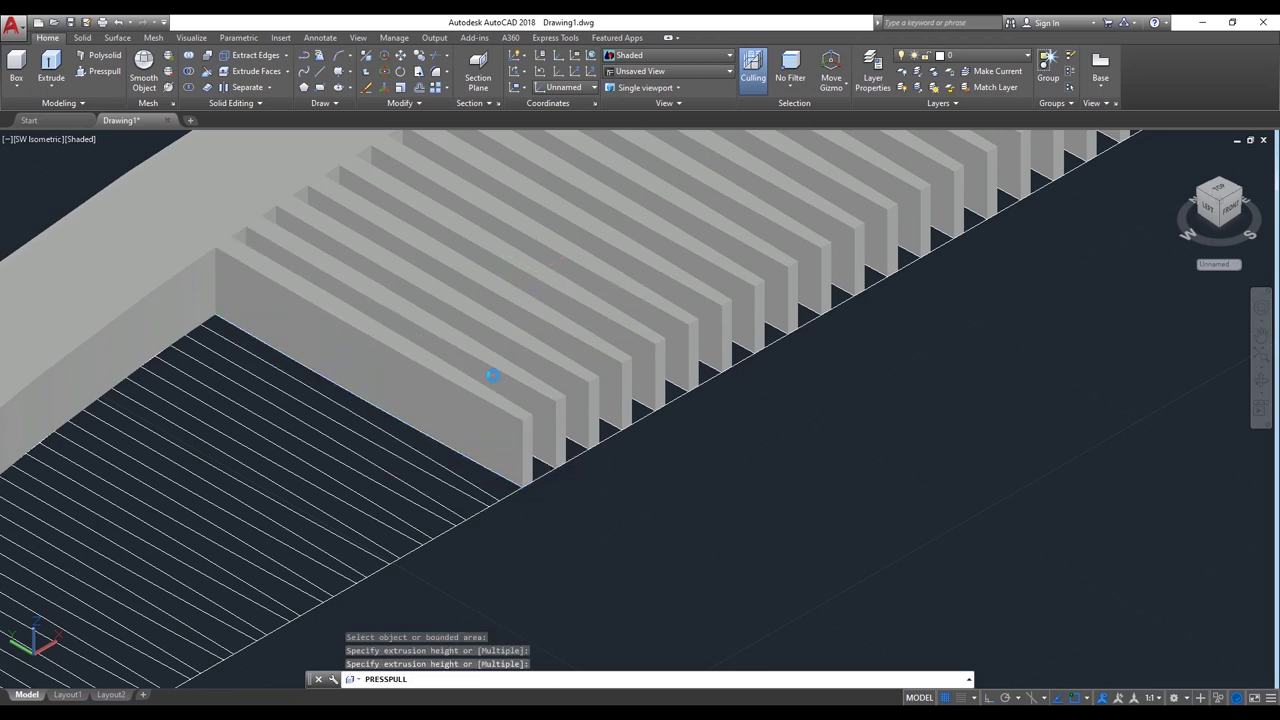
{"action": "scroll", "coordinate": [437, 473], "scroll_direction": "up", "scroll_amount": 2}
{"action": "left_click", "coordinate": [437, 471]}
{"action": "left_click", "coordinate": [436, 427]}
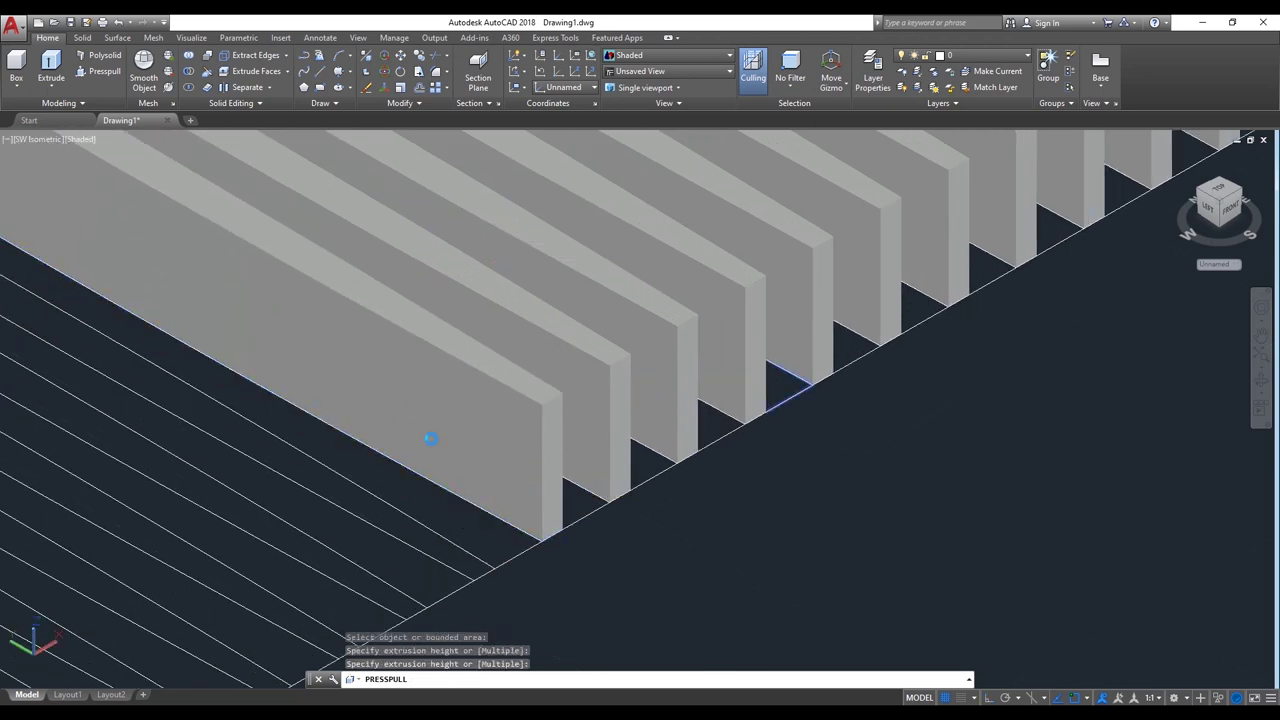
{"action": "left_click", "coordinate": [350, 502]}
{"action": "left_click", "coordinate": [336, 460]}
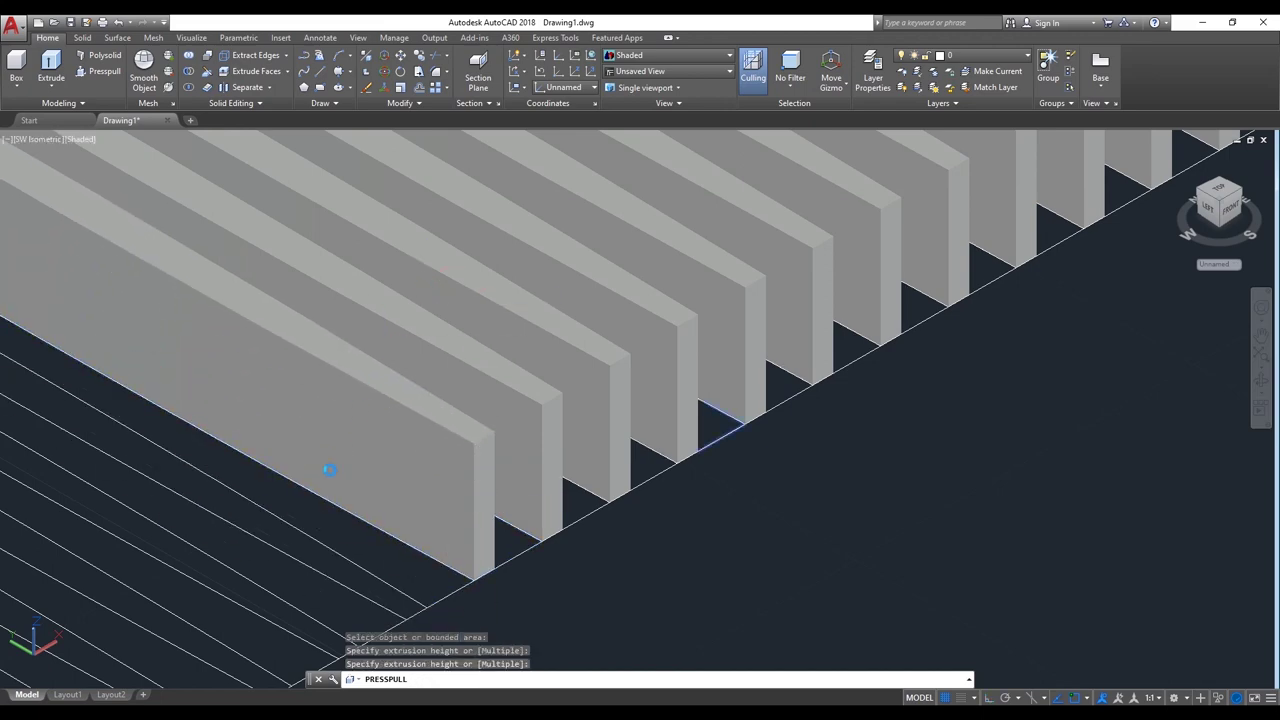
{"action": "left_click", "coordinate": [290, 537]}
{"action": "left_click", "coordinate": [414, 306]}
{"action": "scroll", "coordinate": [484, 338], "scroll_direction": "down", "scroll_amount": 2}
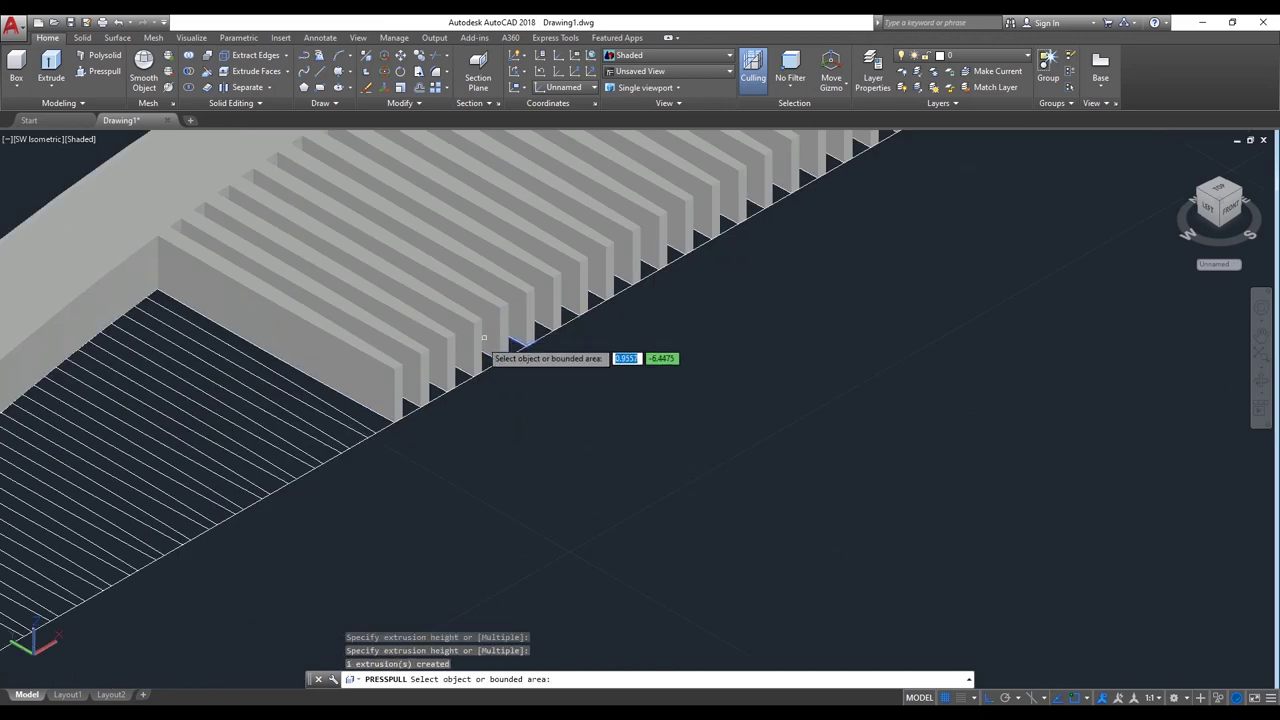
{"action": "scroll", "coordinate": [560, 420], "scroll_direction": "down", "scroll_amount": 2}
Step: Raise the strips further along the row into teeth
{"action": "middle_click_drag", "start_coordinate": [654, 509], "coordinate": [771, 514]}
{"action": "scroll", "coordinate": [700, 435], "scroll_direction": "up", "scroll_amount": 3}
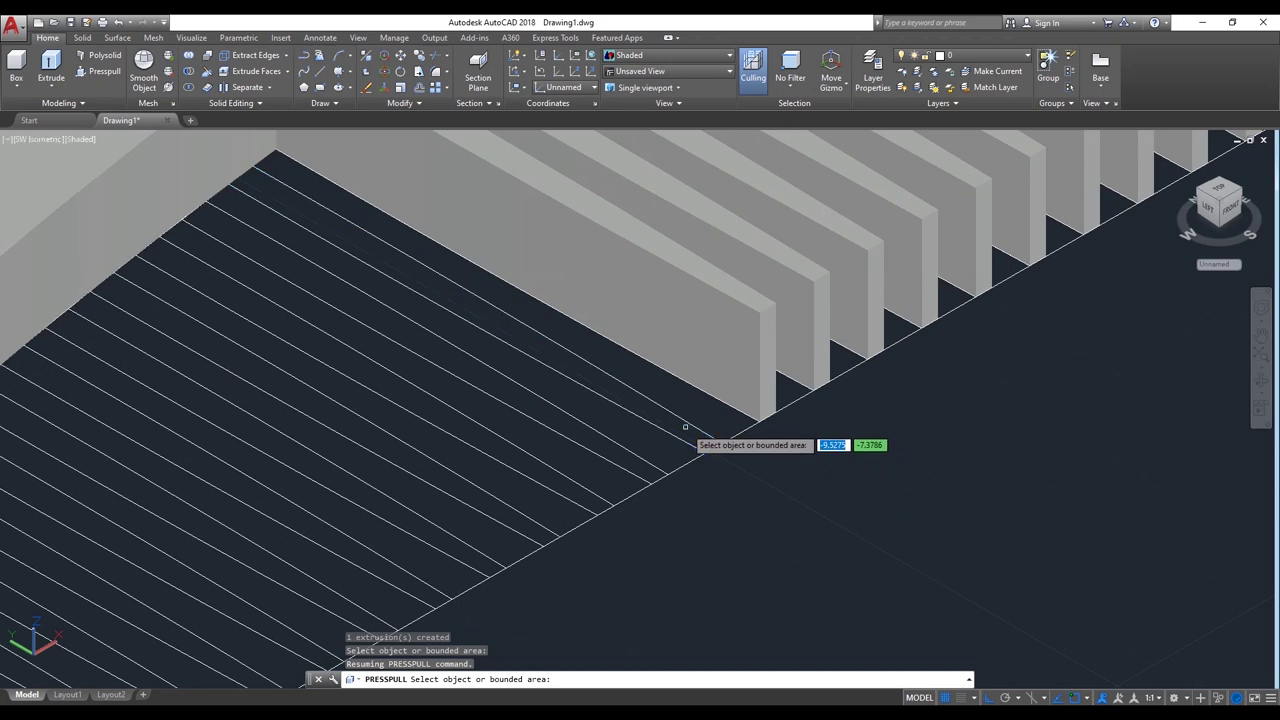
{"action": "left_click", "coordinate": [682, 430]}
{"action": "left_click", "coordinate": [698, 272]}
{"action": "left_click", "coordinate": [591, 440]}
{"action": "left_click", "coordinate": [563, 351]}
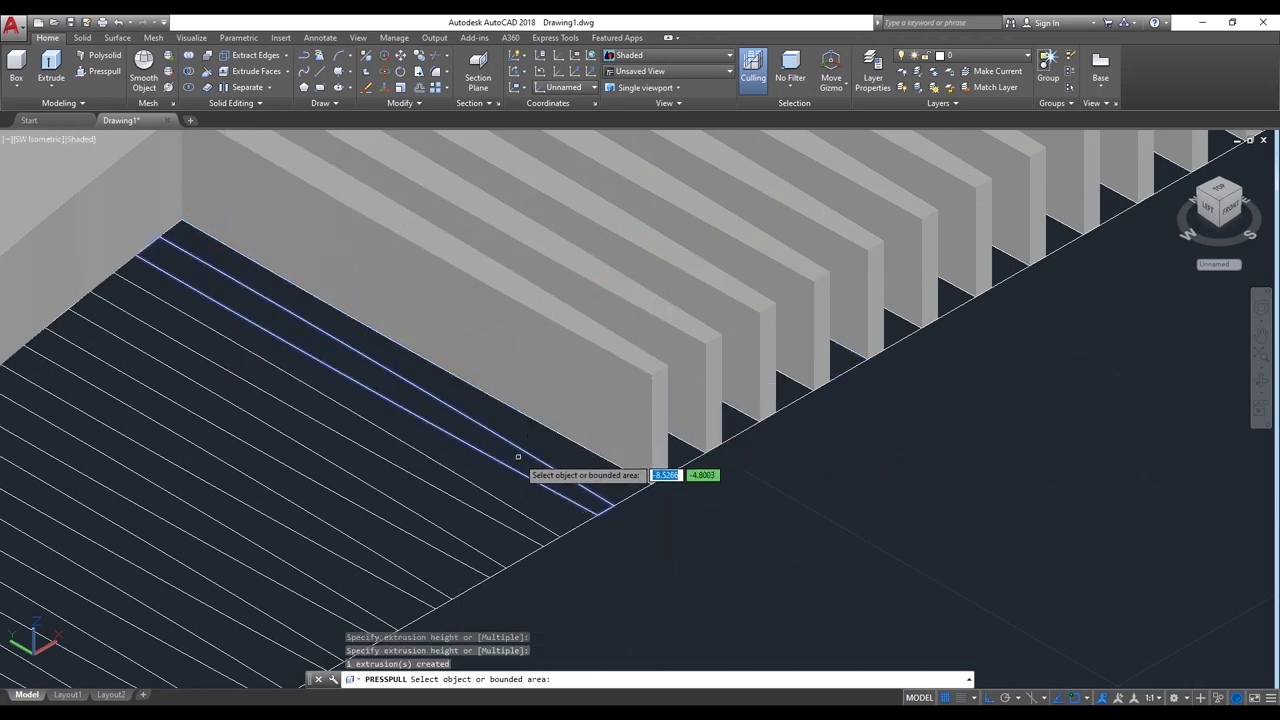
{"action": "left_click", "coordinate": [380, 368]}
{"action": "left_click", "coordinate": [337, 274]}
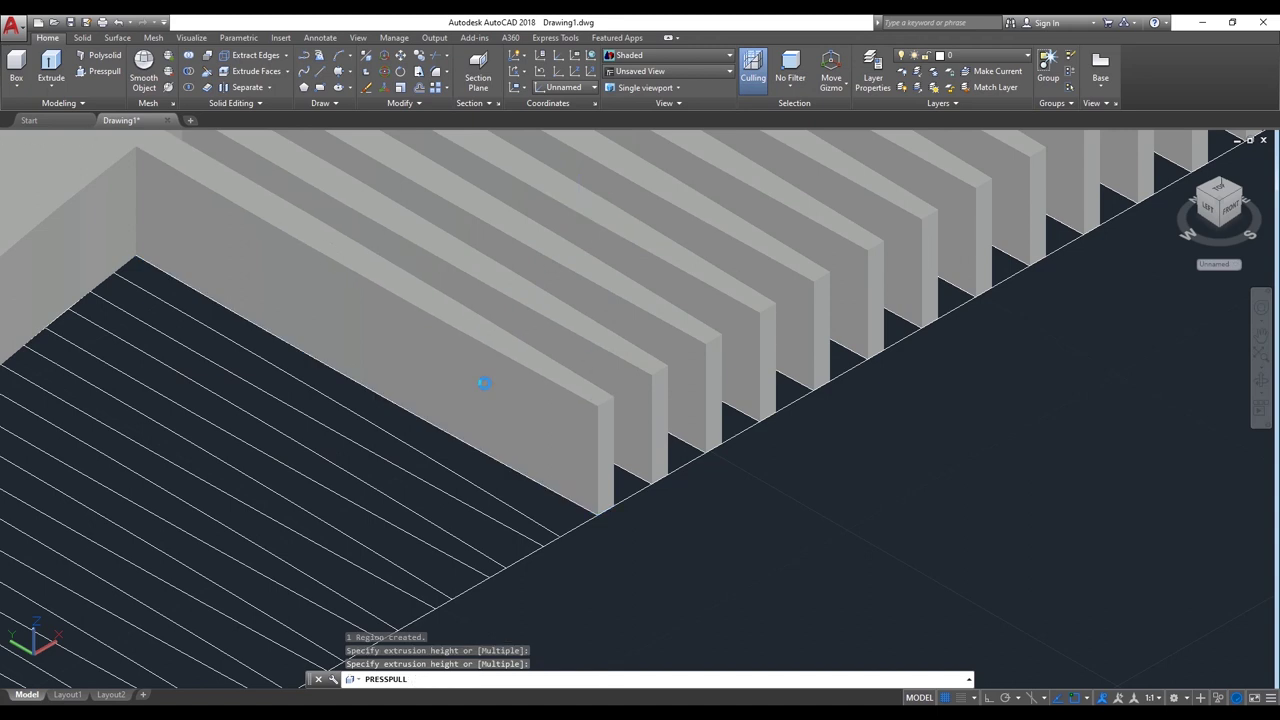
{"action": "left_click", "coordinate": [443, 465]}
{"action": "left_click", "coordinate": [482, 309]}
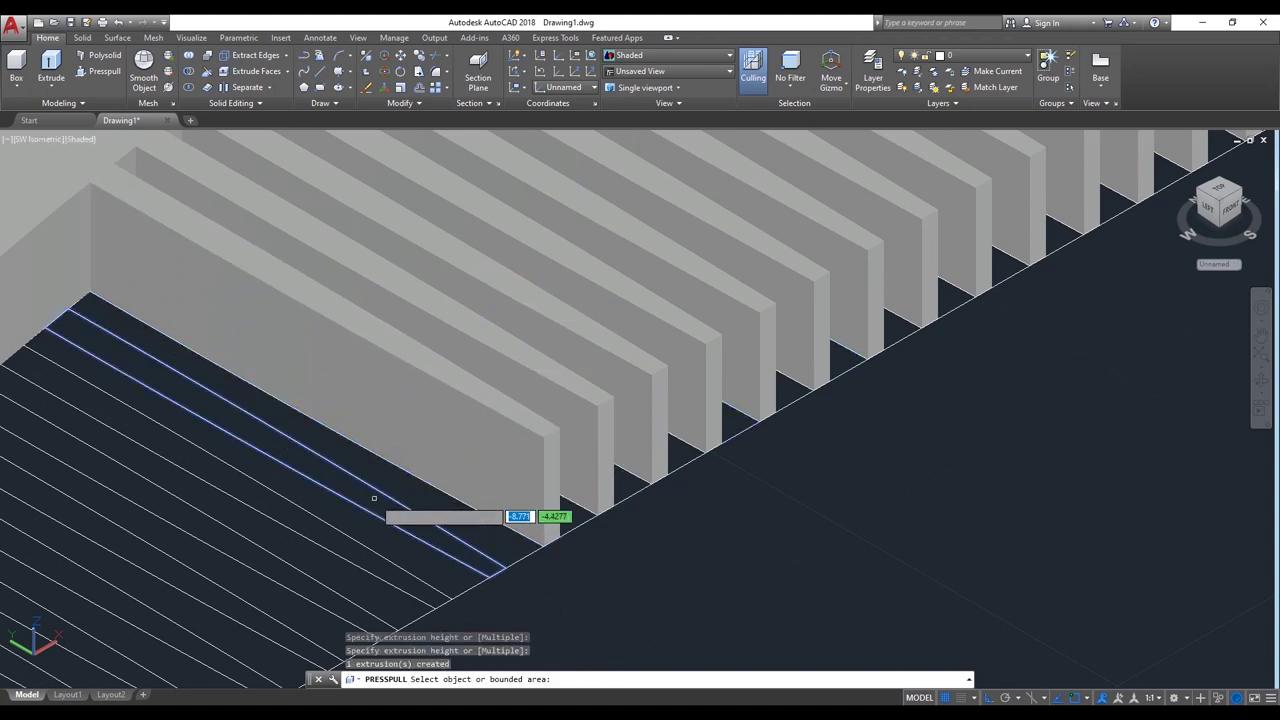
{"action": "left_click", "coordinate": [370, 514]}
{"action": "left_click", "coordinate": [398, 329]}
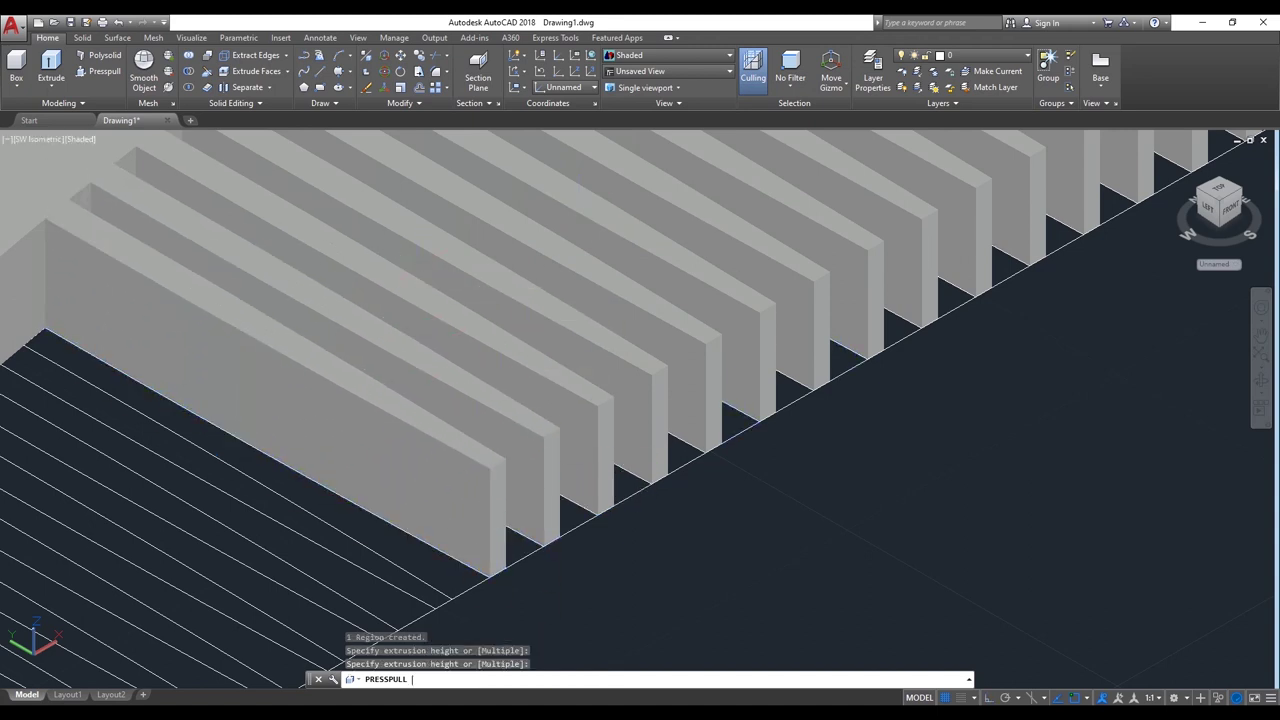
{"action": "left_click", "coordinate": [310, 525]}
{"action": "left_click", "coordinate": [330, 455]}
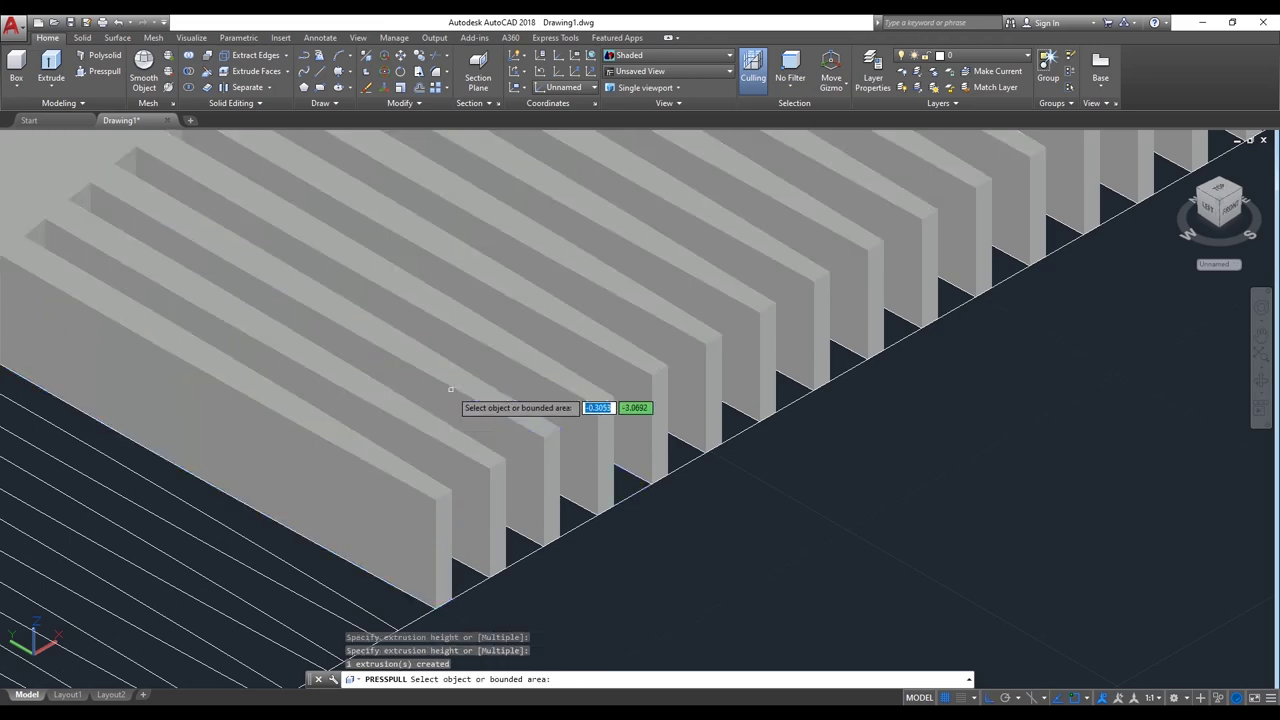
Step: Pull up the last remaining strips toward the handle, completing the row of teeth
{"action": "scroll", "coordinate": [802, 503], "scroll_direction": "down", "scroll_amount": 2}
{"action": "scroll", "coordinate": [760, 530], "scroll_direction": "down", "scroll_amount": 2}
{"action": "scroll", "coordinate": [640, 550], "scroll_direction": "up", "scroll_amount": 5}
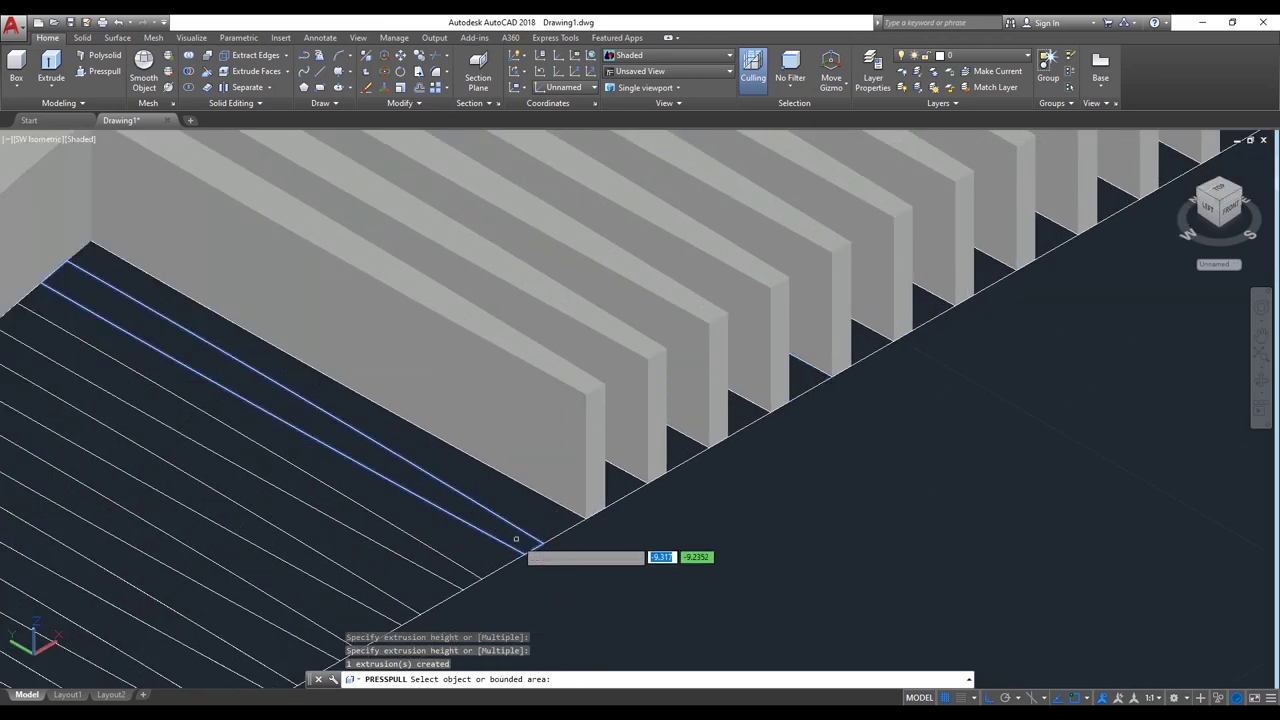
{"action": "left_click", "coordinate": [522, 543]}
{"action": "left_click", "coordinate": [514, 410]}
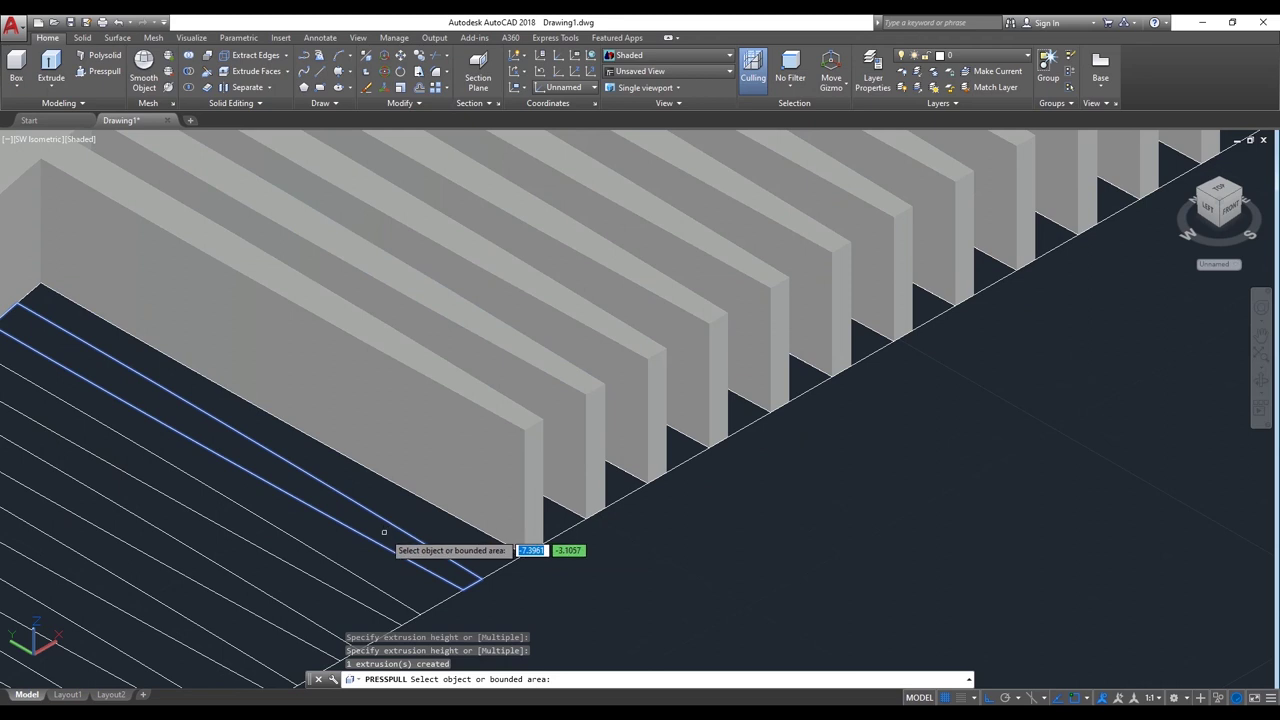
{"action": "left_click", "coordinate": [420, 554]}
{"action": "scroll", "coordinate": [409, 529], "scroll_direction": "down", "scroll_amount": 2}
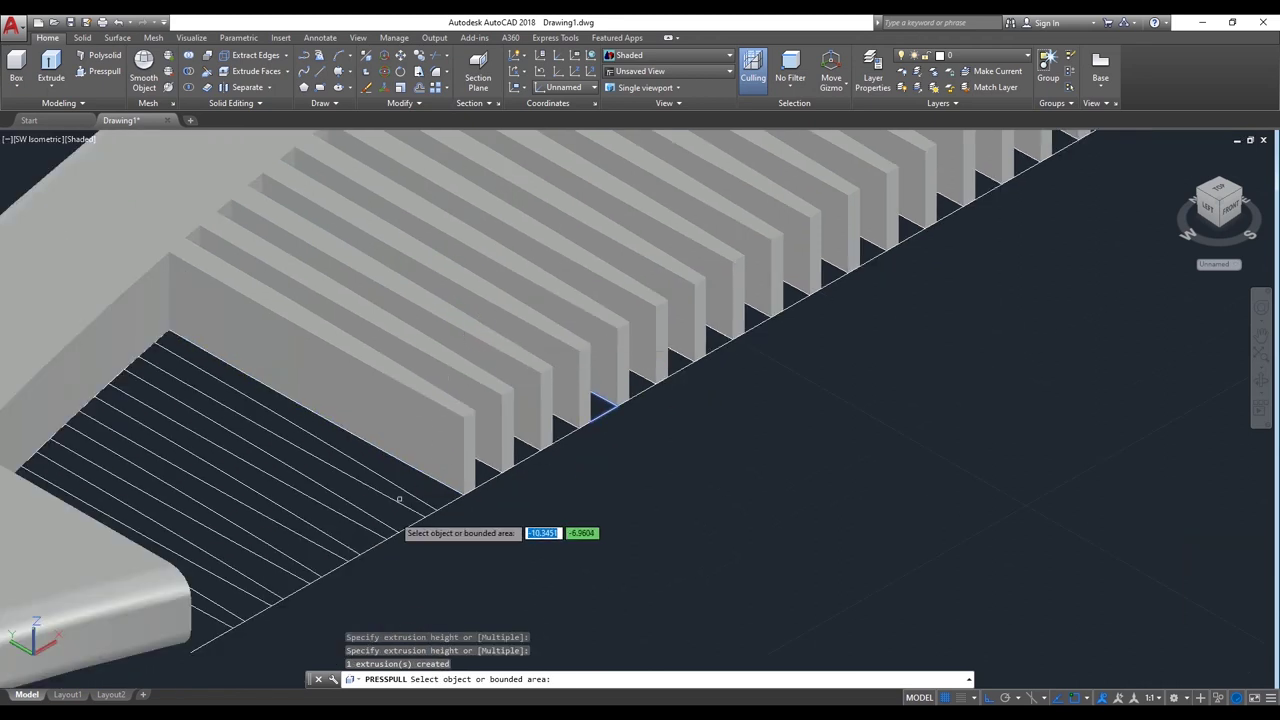
{"action": "scroll", "coordinate": [394, 491], "scroll_direction": "up", "scroll_amount": 2}
{"action": "left_click", "coordinate": [397, 449]}
{"action": "left_click", "coordinate": [397, 280]}
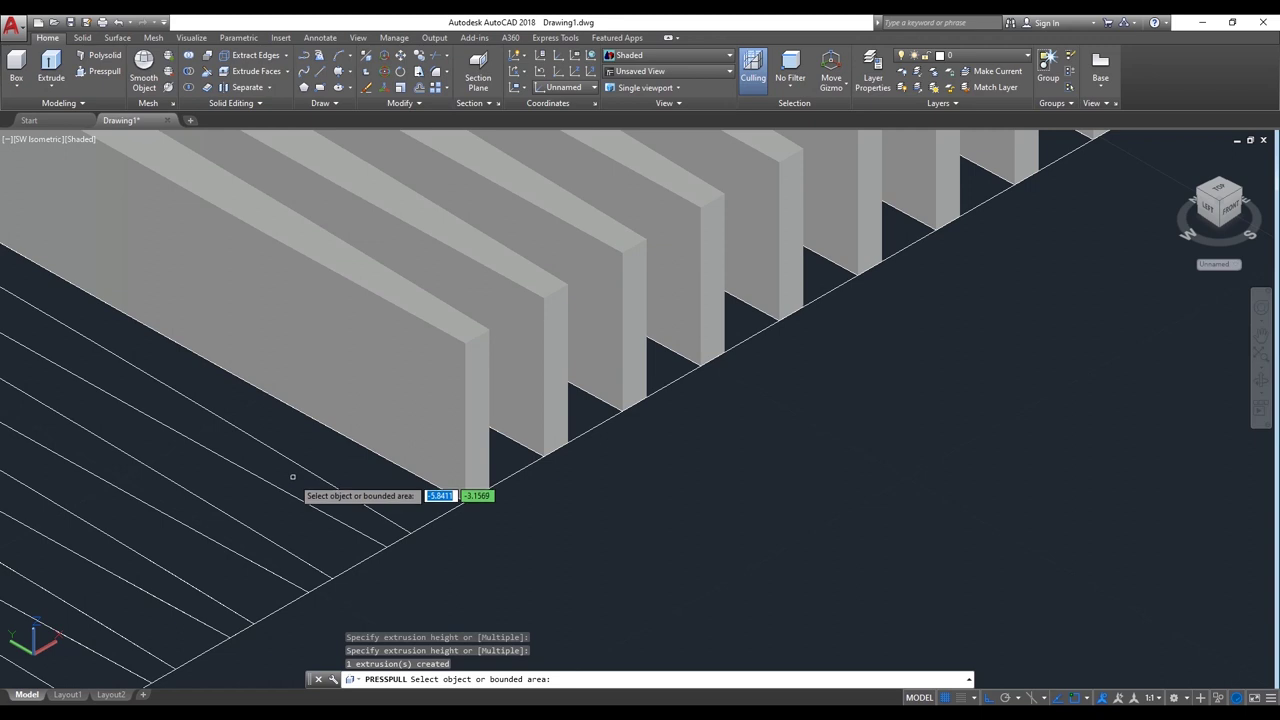
{"action": "scroll", "coordinate": [340, 500], "scroll_direction": "down", "scroll_amount": 1}
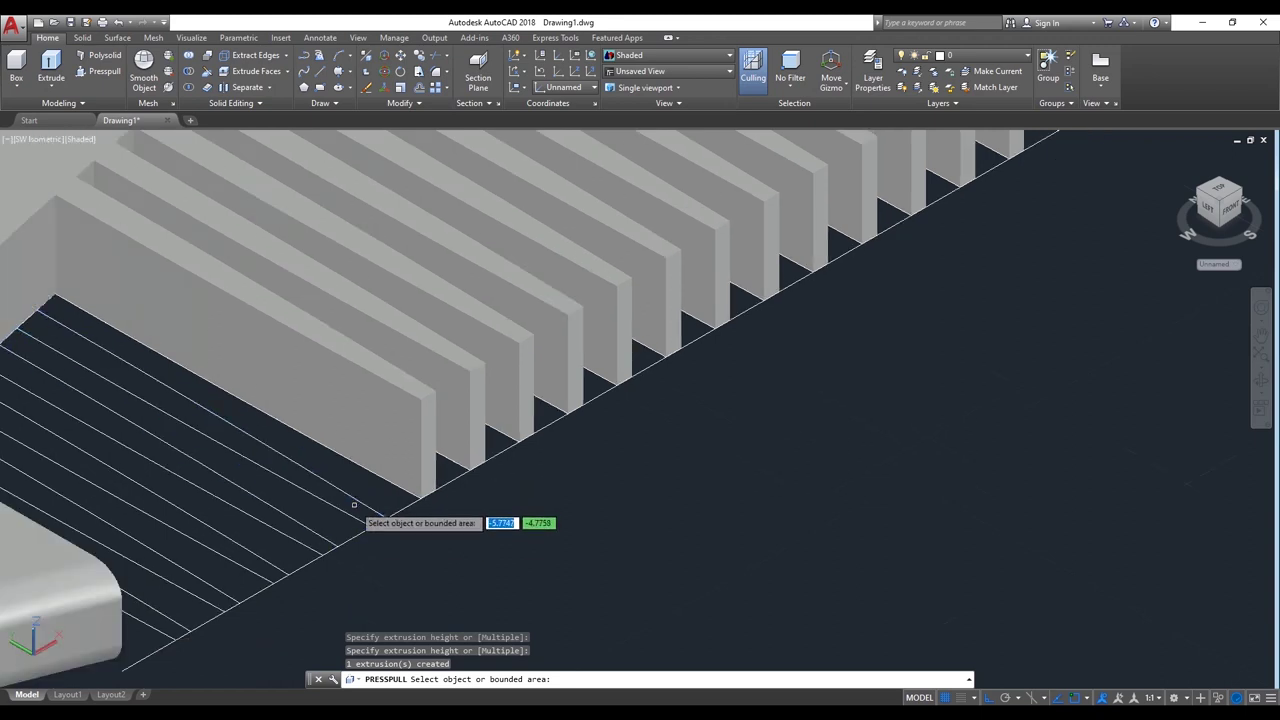
{"action": "left_click", "coordinate": [354, 505]}
{"action": "left_click", "coordinate": [329, 396]}
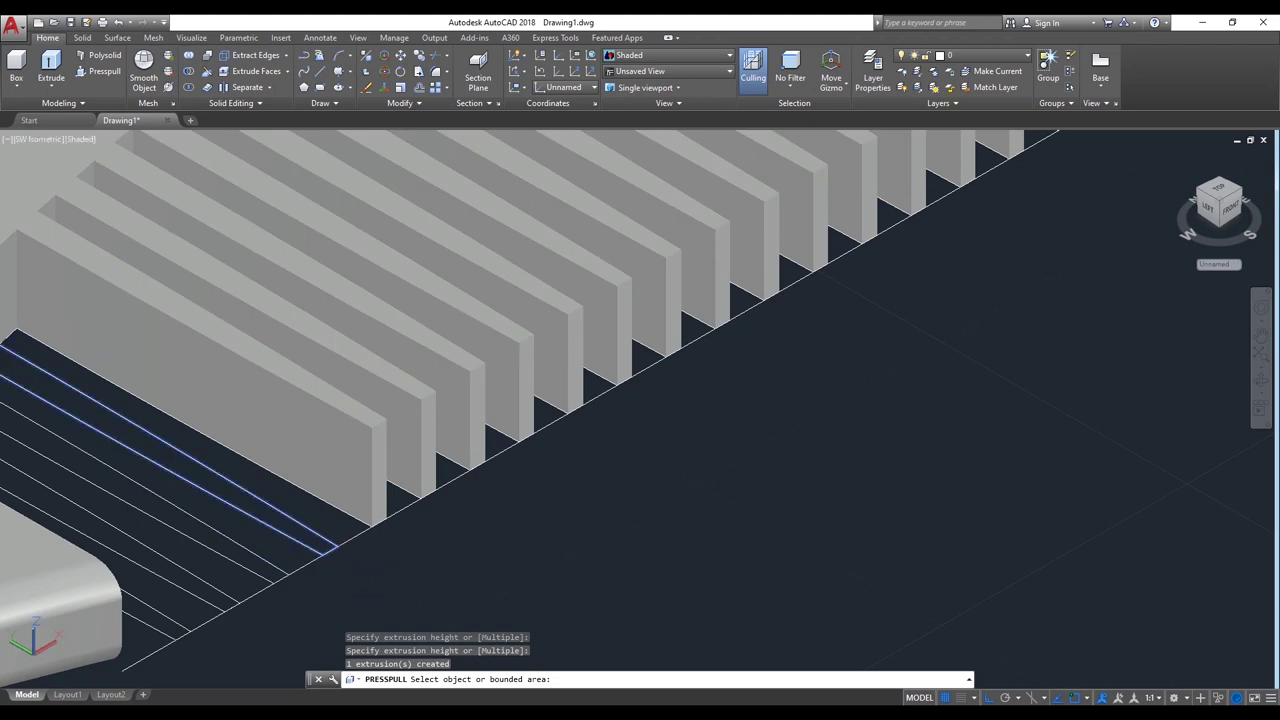
{"action": "left_click", "coordinate": [297, 529]}
{"action": "left_click", "coordinate": [305, 412]}
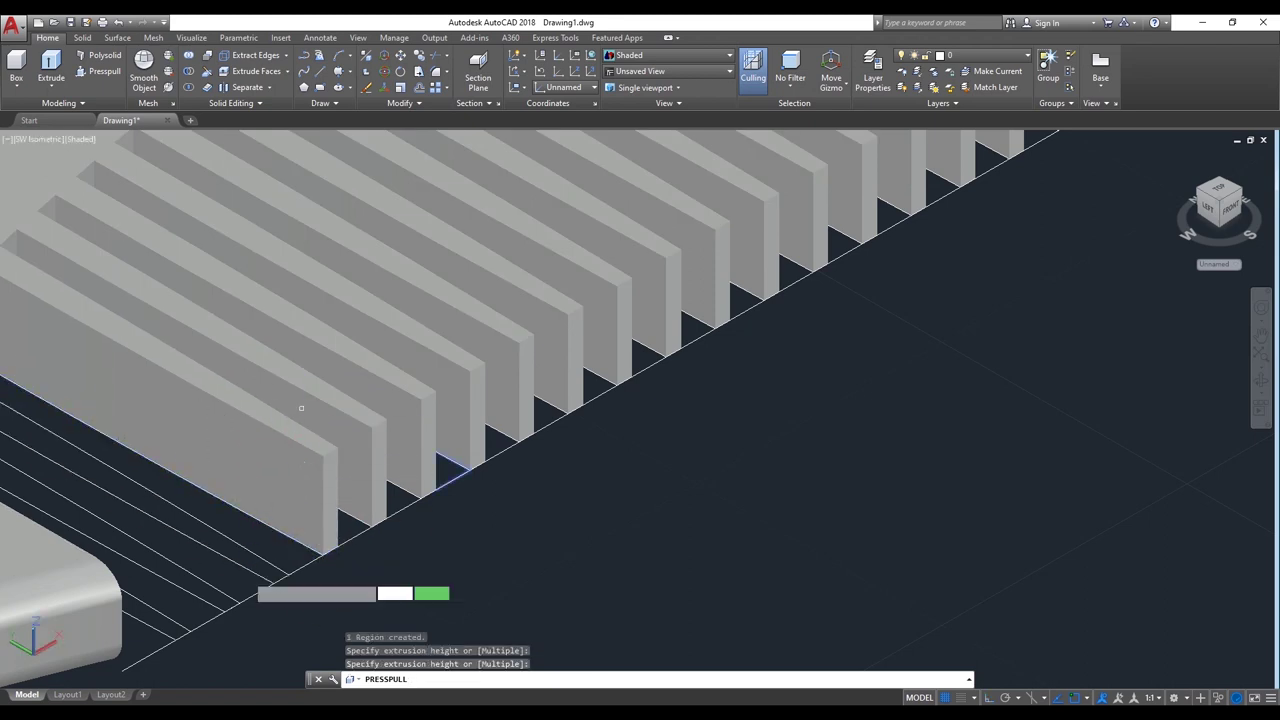
{"action": "left_click", "coordinate": [257, 553]}
{"action": "left_click", "coordinate": [296, 395]}
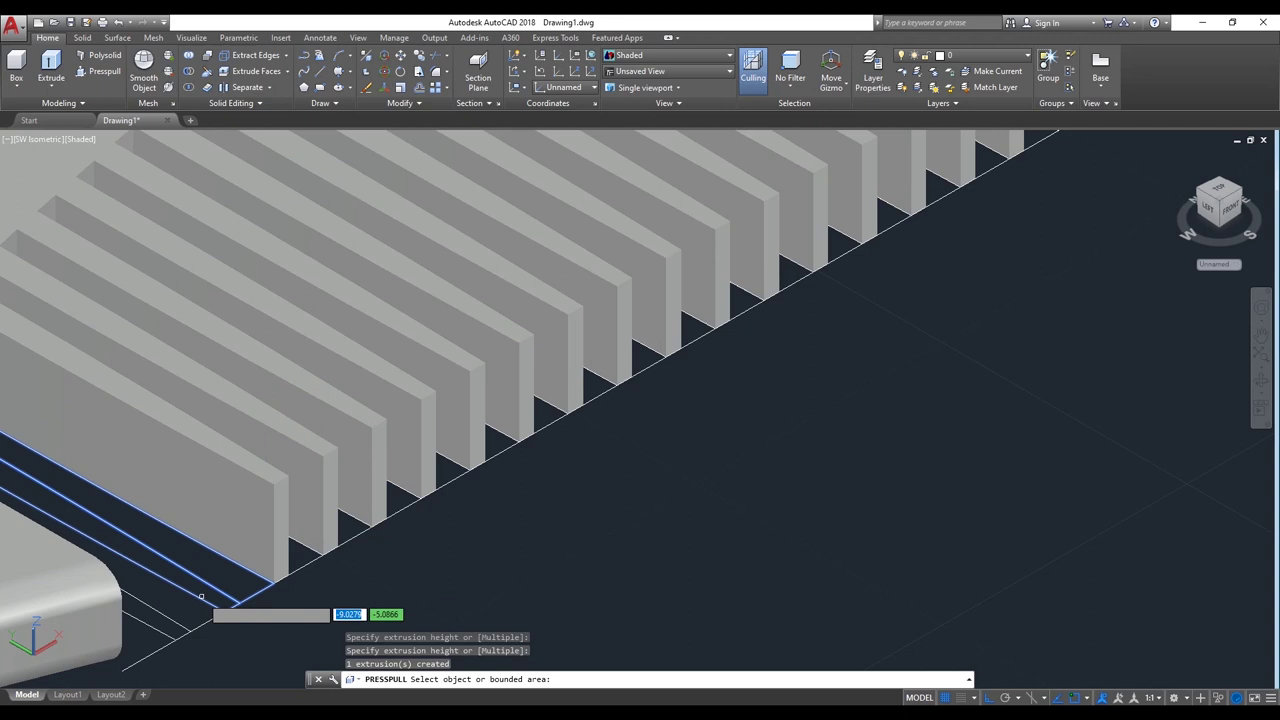
{"action": "scroll", "coordinate": [200, 597], "scroll_direction": "up", "scroll_amount": 2}
{"action": "left_click", "coordinate": [205, 600]}
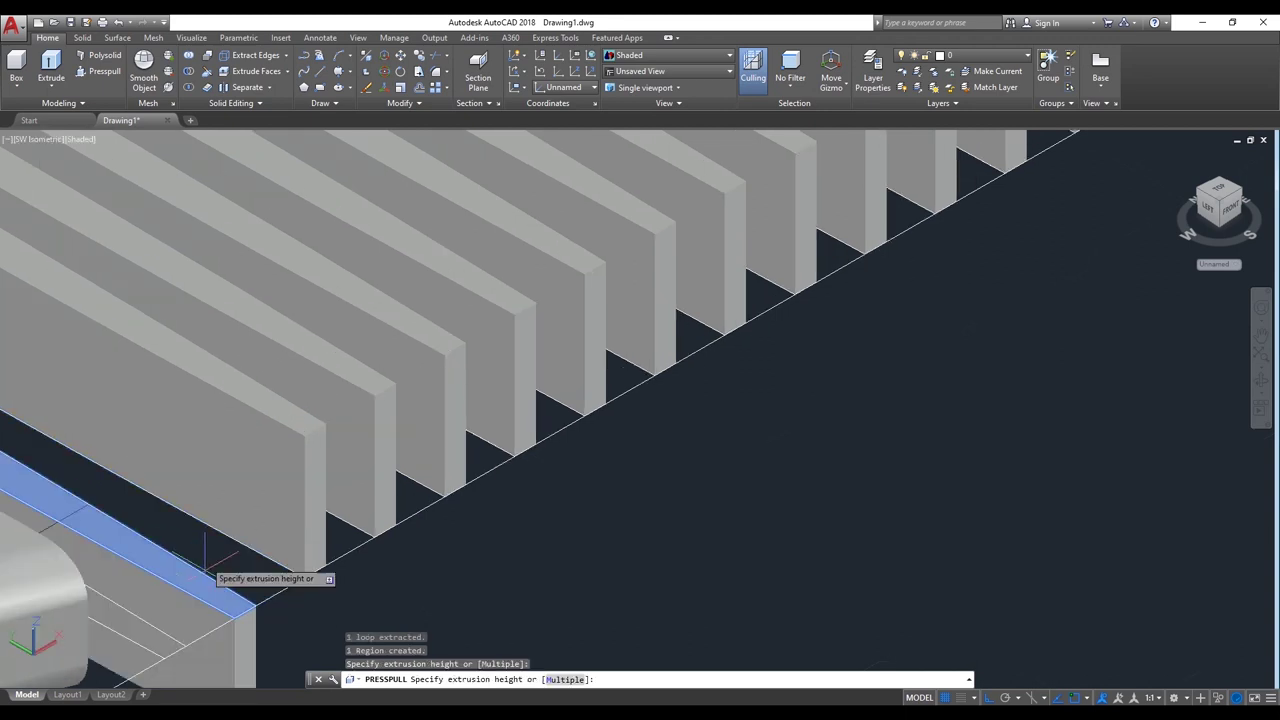
{"action": "left_click", "coordinate": [140, 626]}
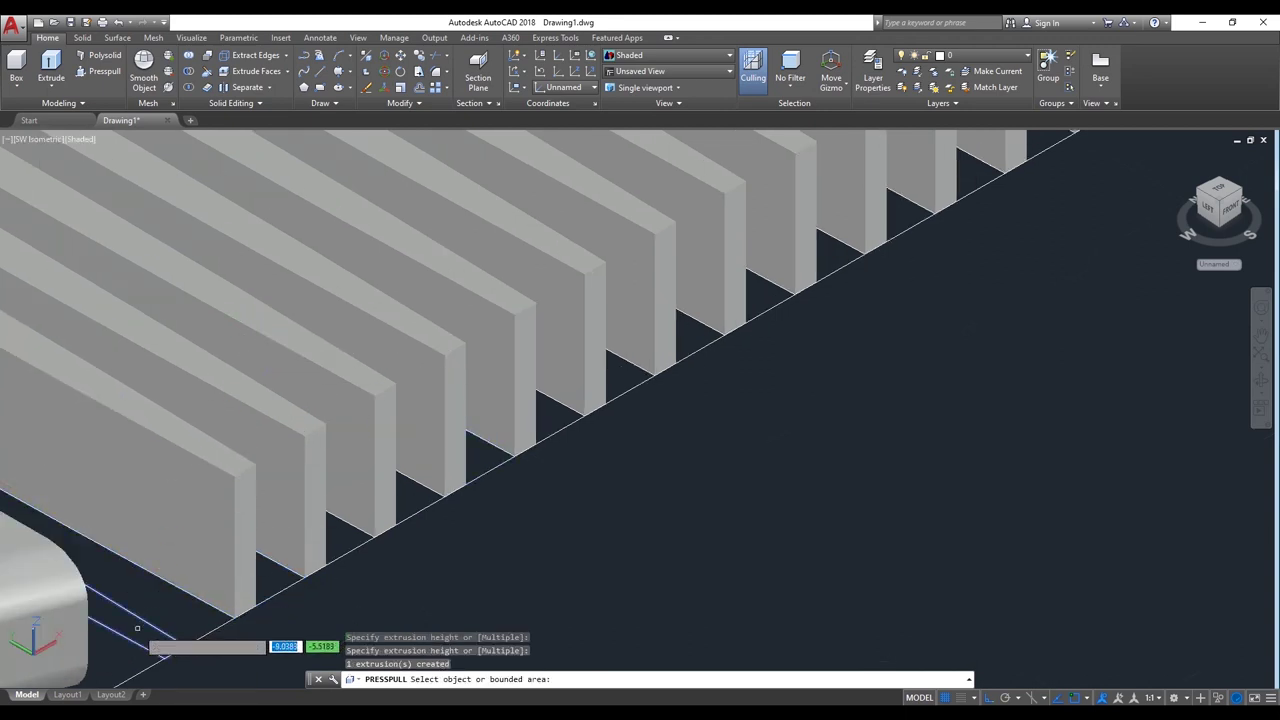
{"action": "scroll", "coordinate": [200, 390], "scroll_direction": "down", "scroll_amount": 5}
{"action": "scroll", "coordinate": [290, 455], "scroll_direction": "down", "scroll_amount": 3}
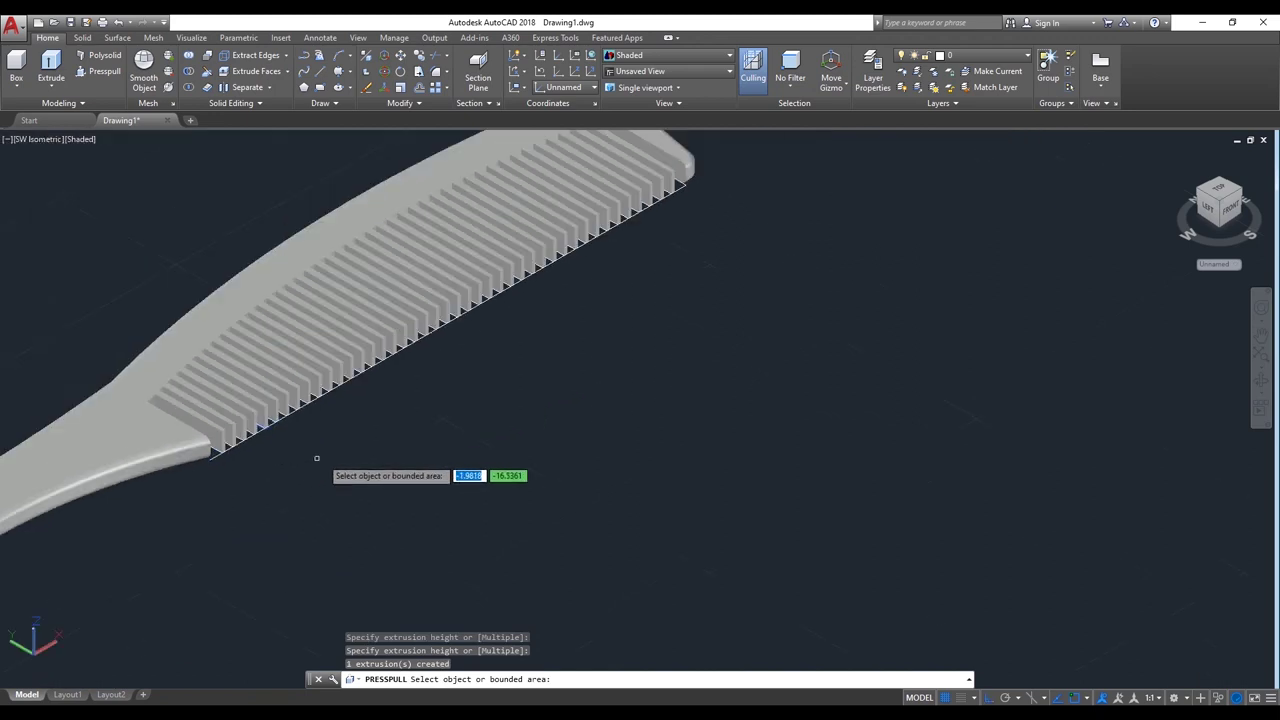
Step: Fillet the first tooth's top outer edge at radius 1, then erase the stray base line
{"action": "key", "text": "Return"}
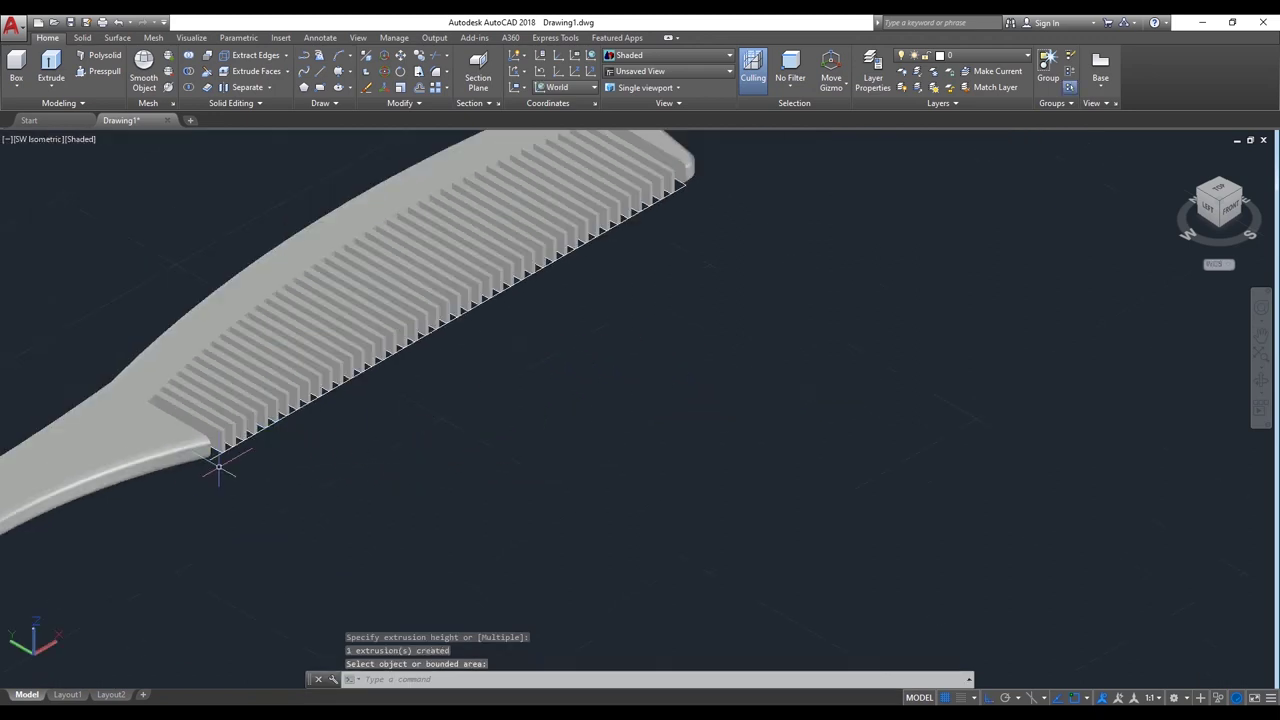
{"action": "scroll", "coordinate": [196, 478], "scroll_direction": "up", "scroll_amount": 1}
{"action": "type", "text": "f"}
{"action": "key", "text": "Return"}
{"action": "type", "text": "r"}
{"action": "key", "text": "Return"}
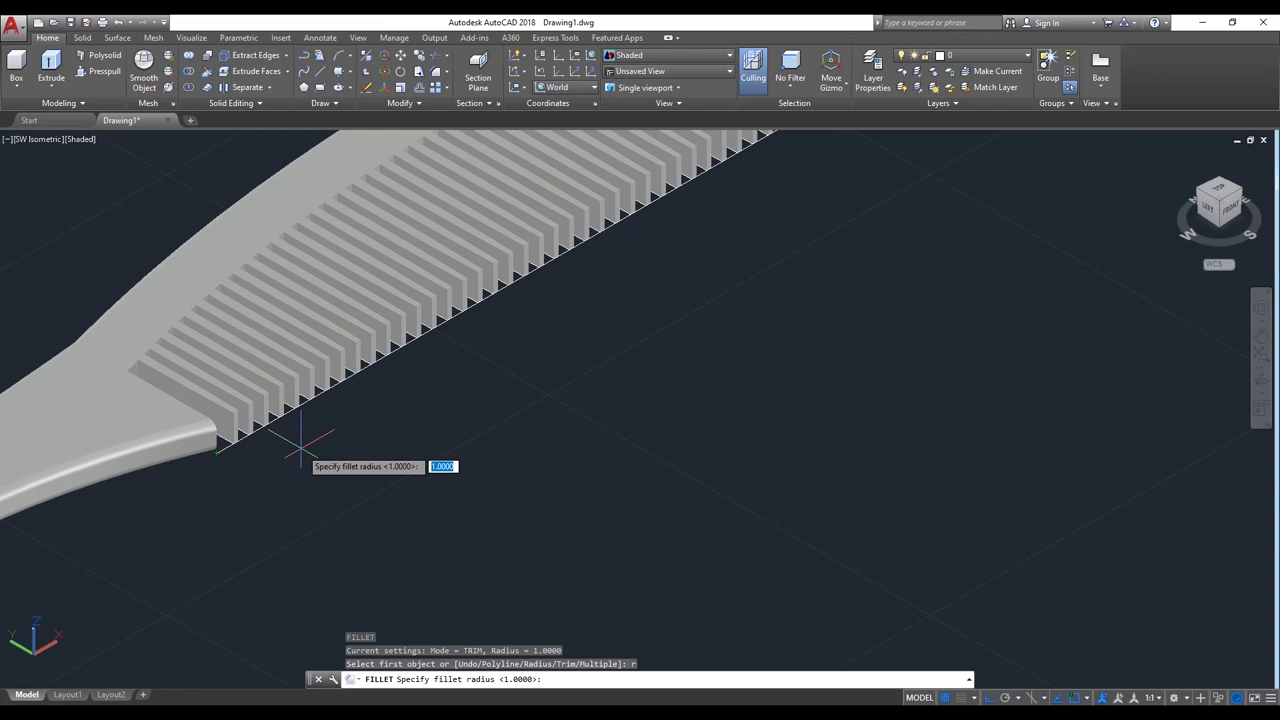
{"action": "type", "text": "1"}
{"action": "key", "text": "Return"}
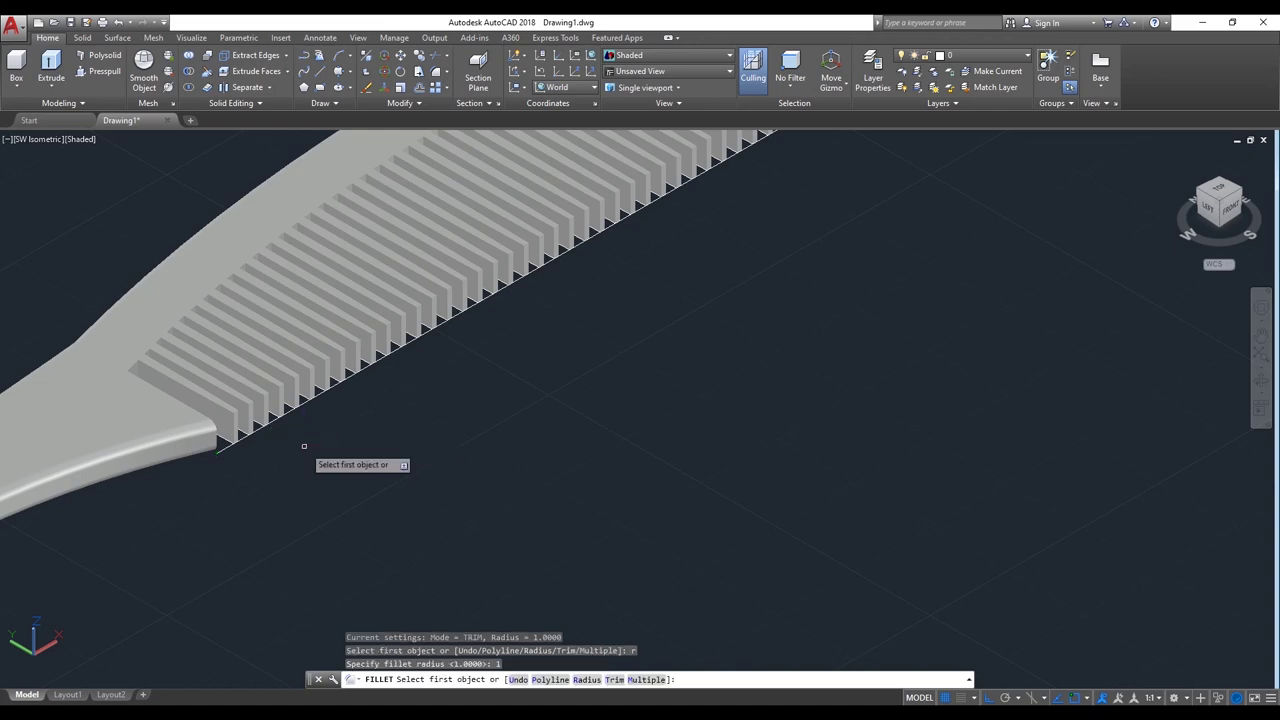
{"action": "scroll", "coordinate": [242, 422], "scroll_direction": "up", "scroll_amount": 3}
{"action": "left_click", "coordinate": [242, 420]}
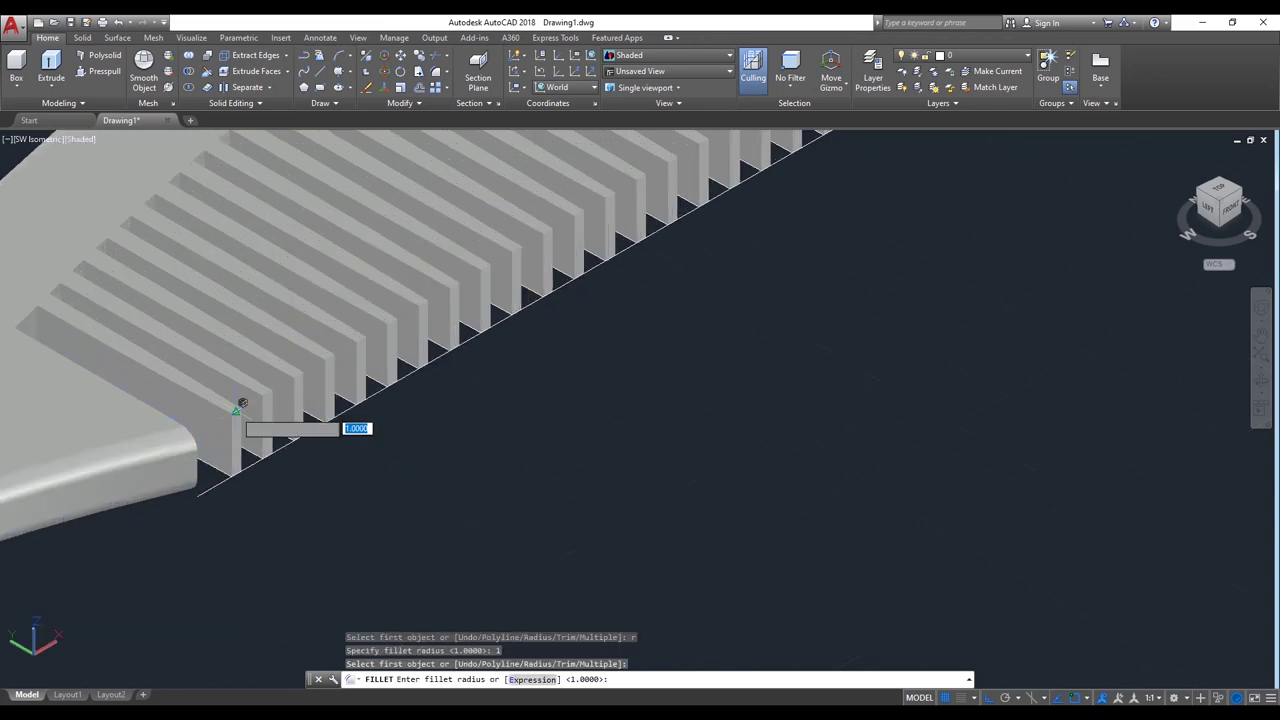
{"action": "key", "text": "Return"}
{"action": "scroll", "coordinate": [246, 477], "scroll_direction": "up", "scroll_amount": 2}
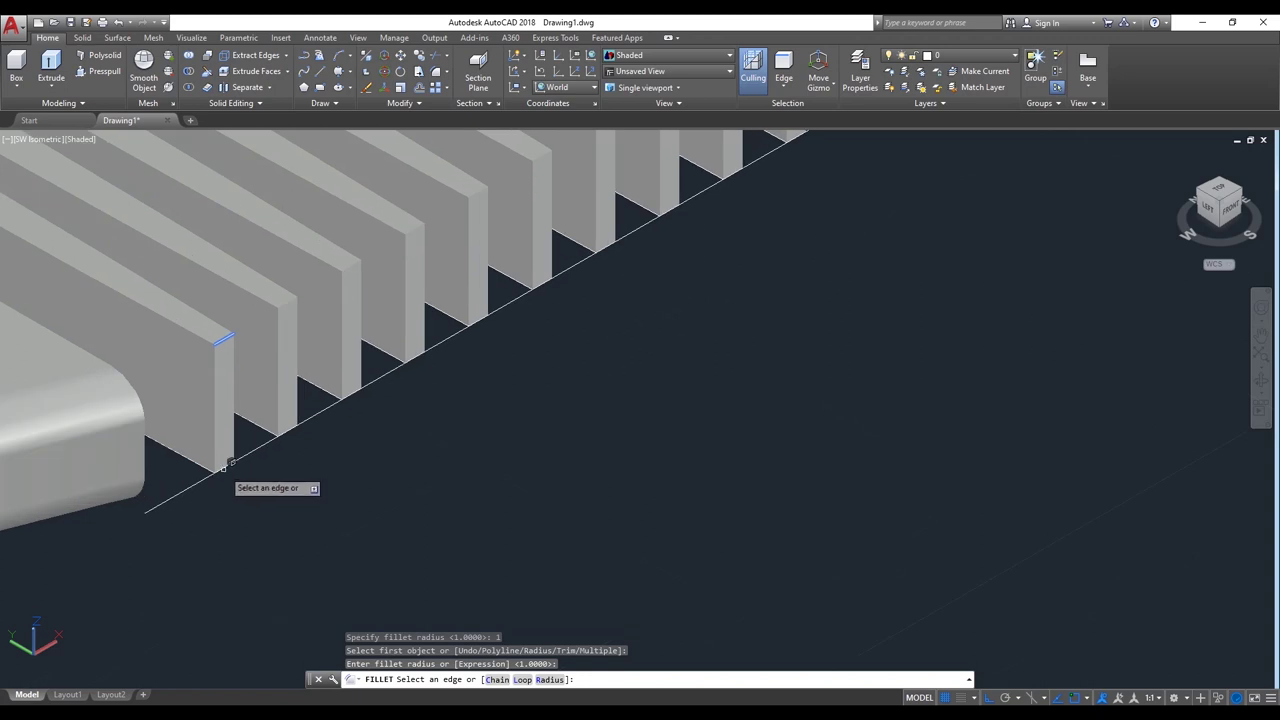
{"action": "left_click", "coordinate": [228, 463]}
{"action": "key", "text": "Return"}
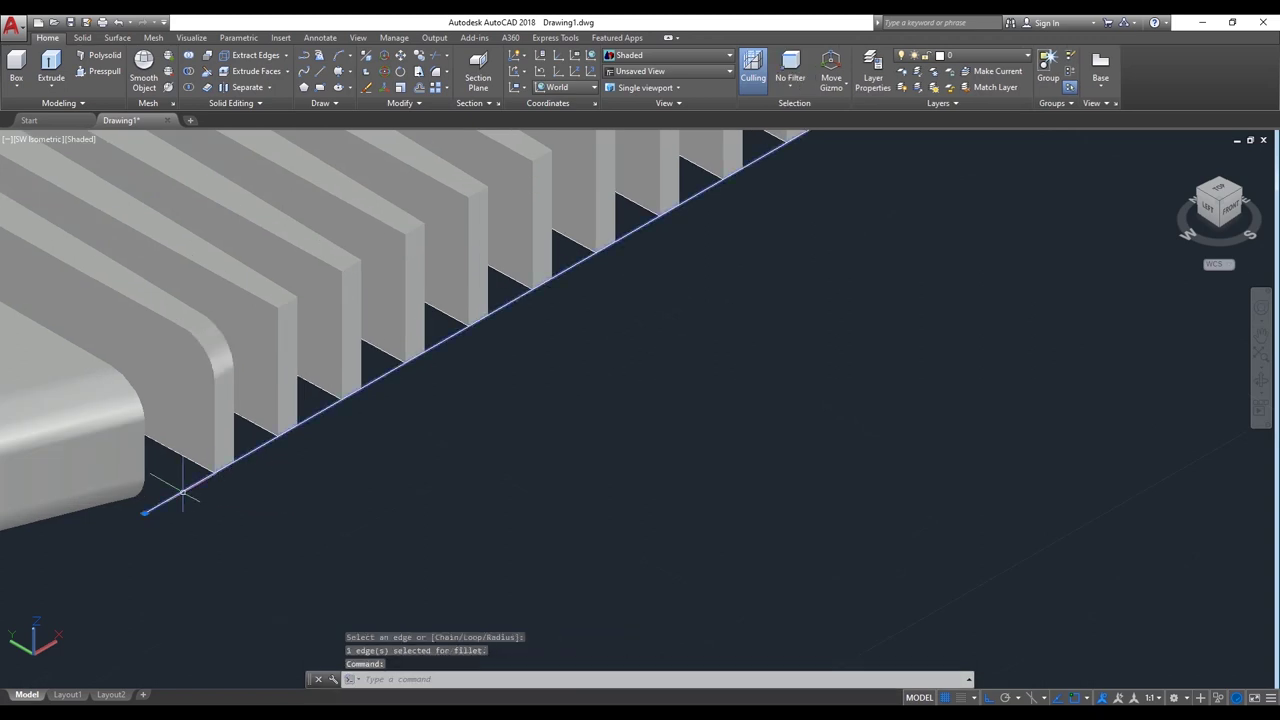
{"action": "type", "text": "e"}
{"action": "key", "text": "Return"}
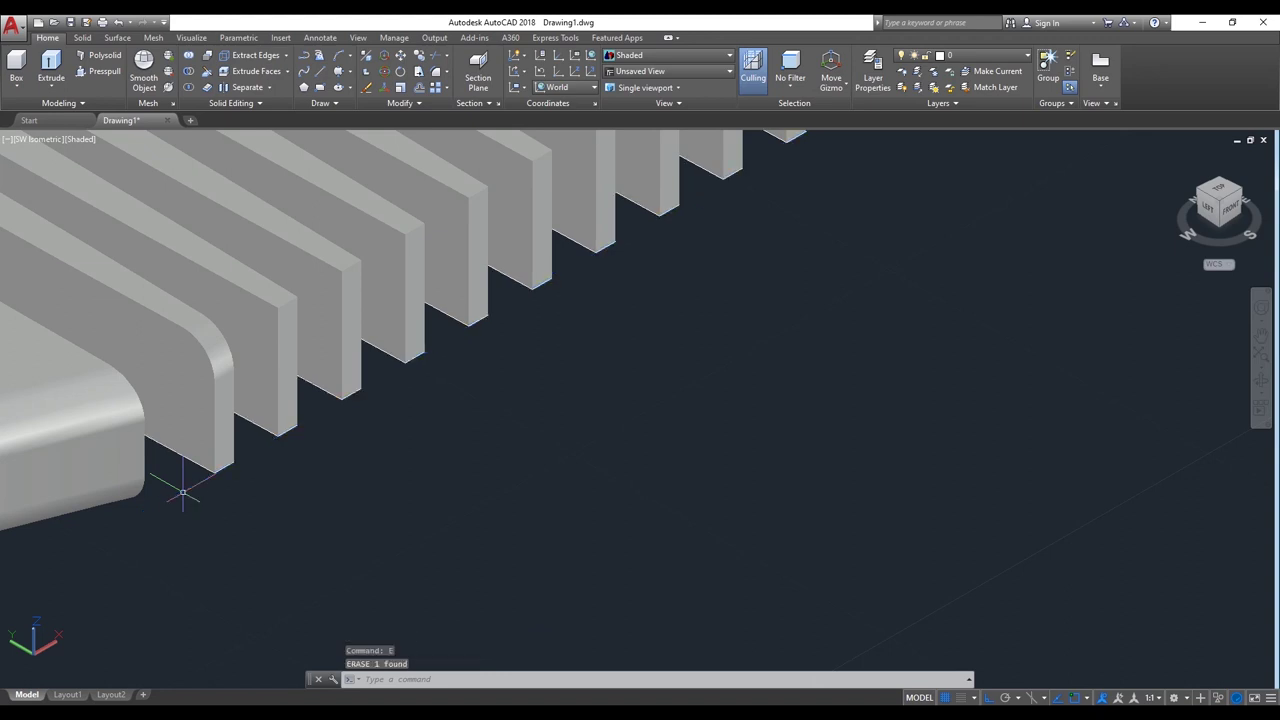
Step: Cancel the pending erase and fillet the first tooth edge near the handle at radius 1
{"action": "key", "text": "Return"}
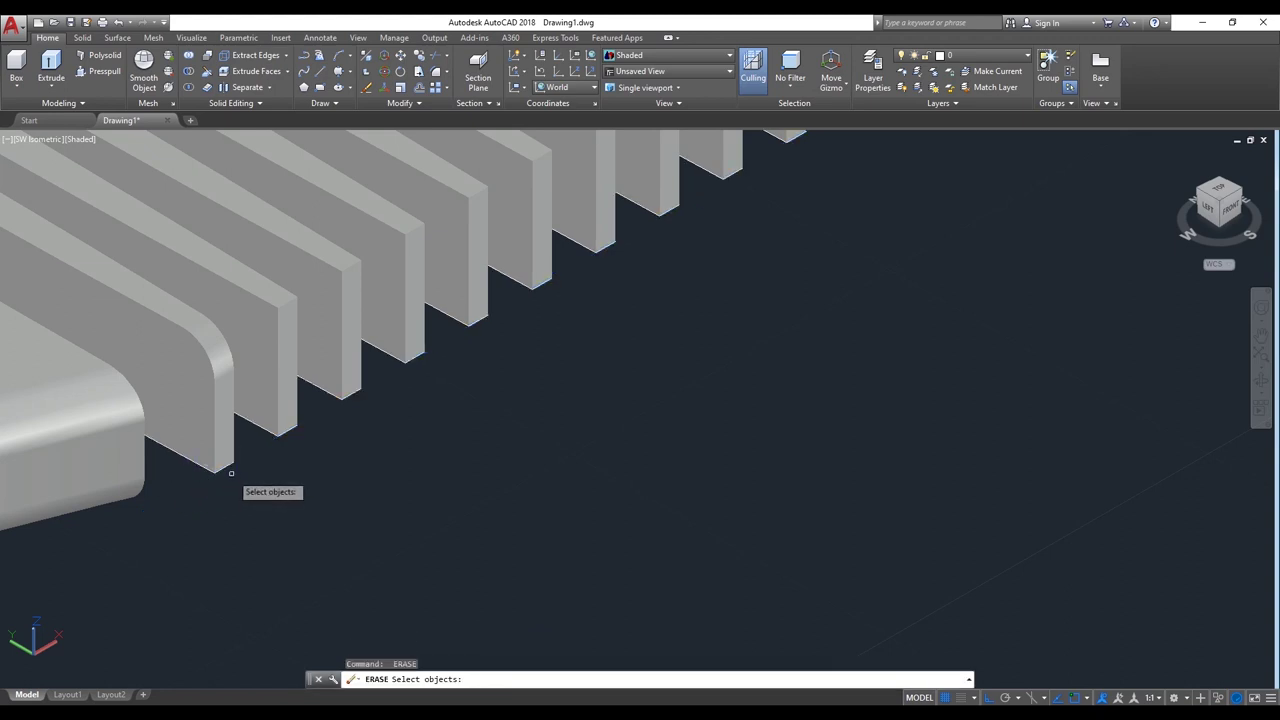
{"action": "key", "text": "Escape"}
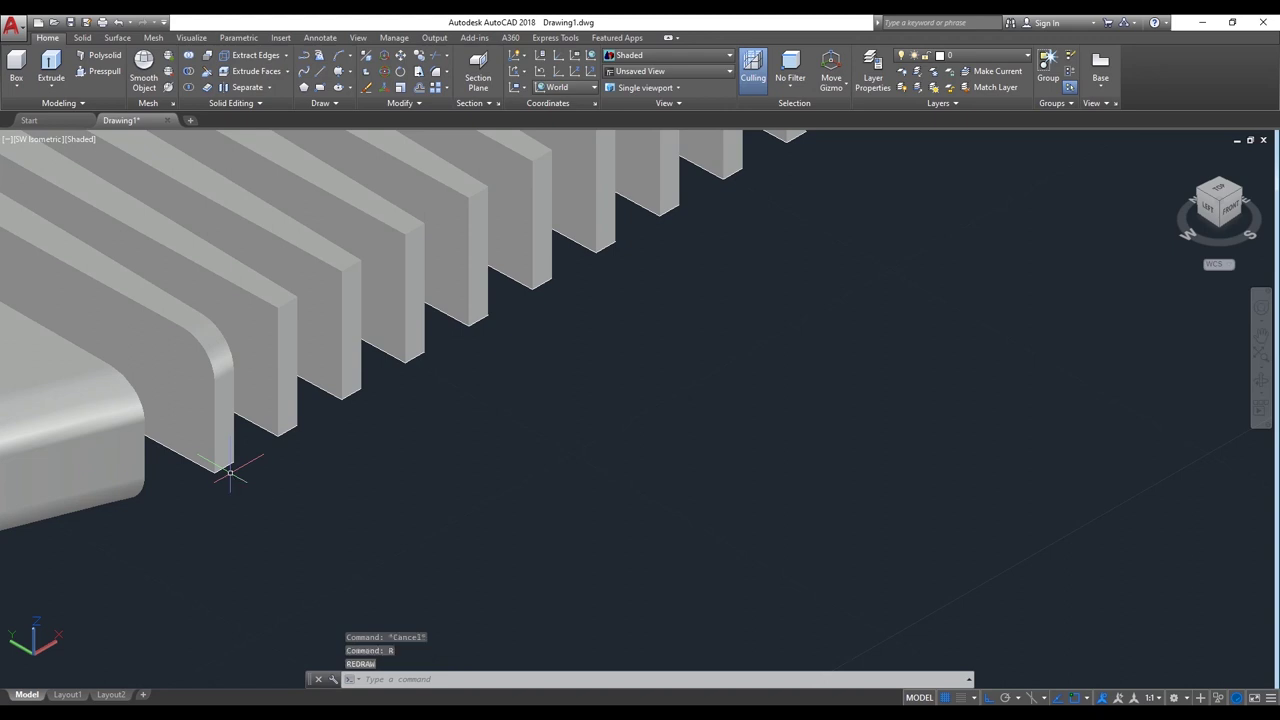
{"action": "type", "text": "f"}
{"action": "key", "text": "Return"}
{"action": "type", "text": "r"}
{"action": "key", "text": "Return"}
{"action": "key", "text": "Return"}
{"action": "left_click", "coordinate": [226, 466]}
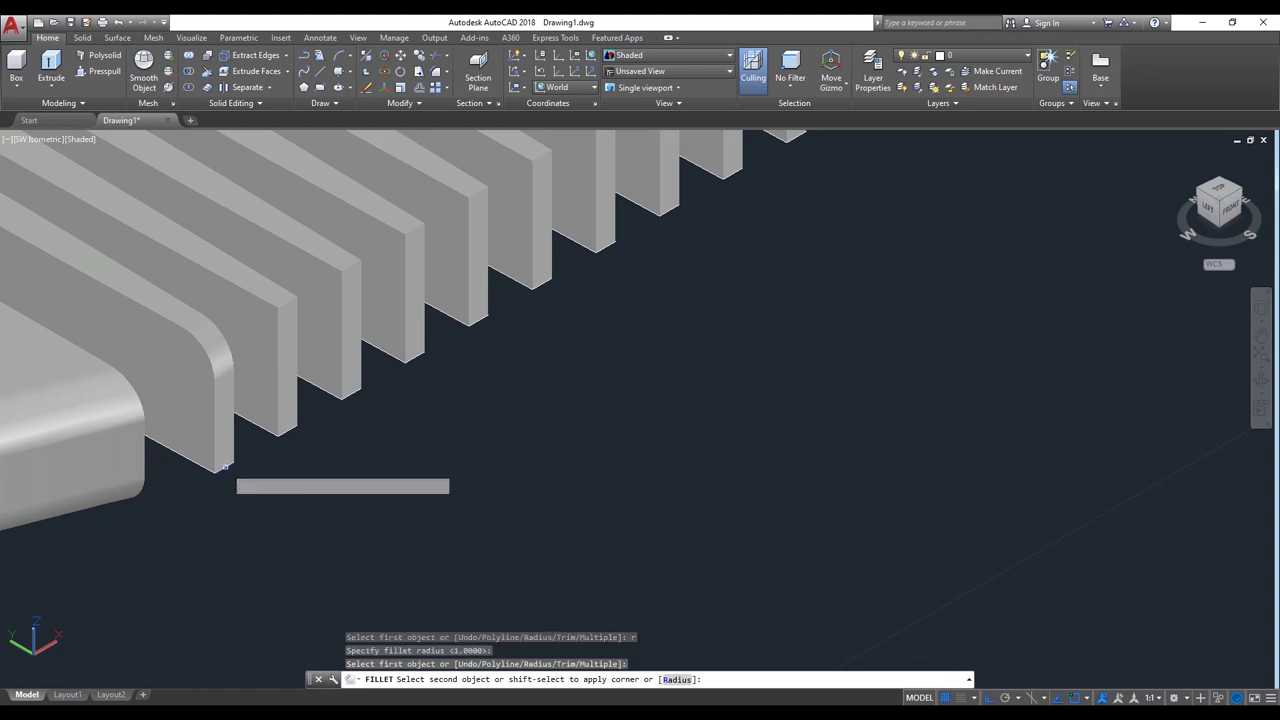
{"action": "left_click", "coordinate": [279, 443]}
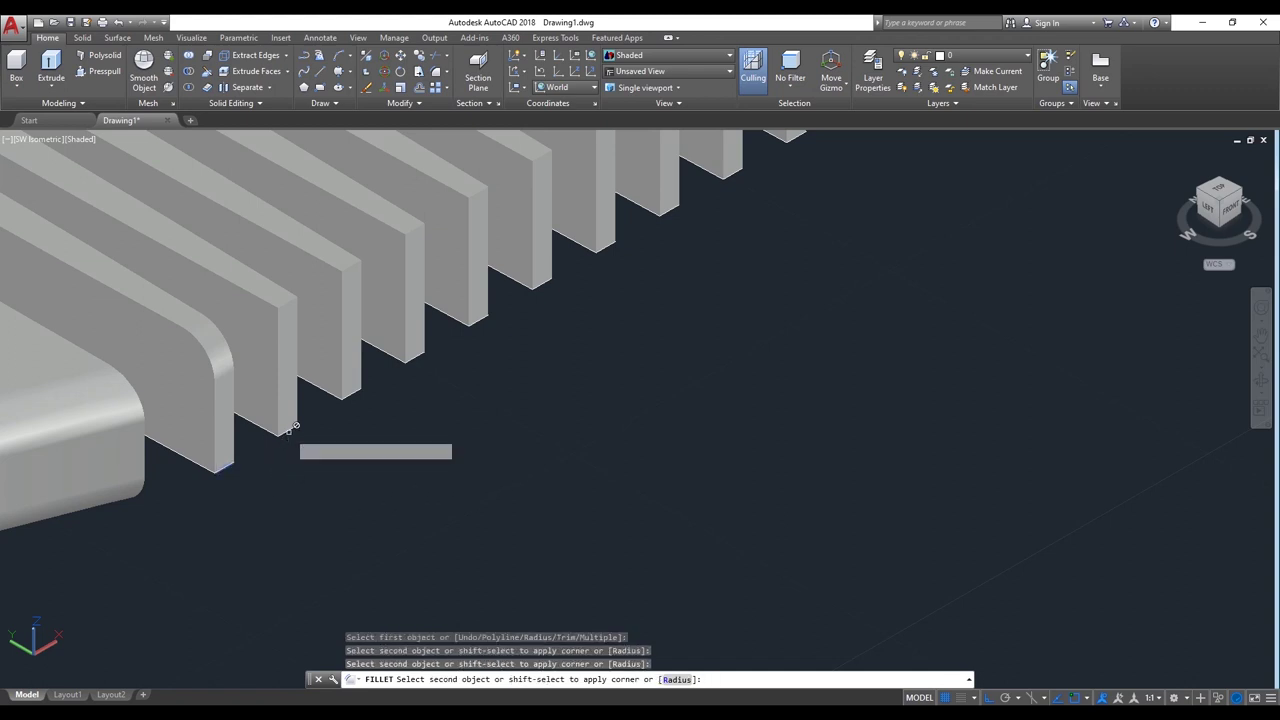
{"action": "left_click", "coordinate": [290, 429]}
{"action": "scroll", "coordinate": [234, 477], "scroll_direction": "down", "scroll_amount": 2}
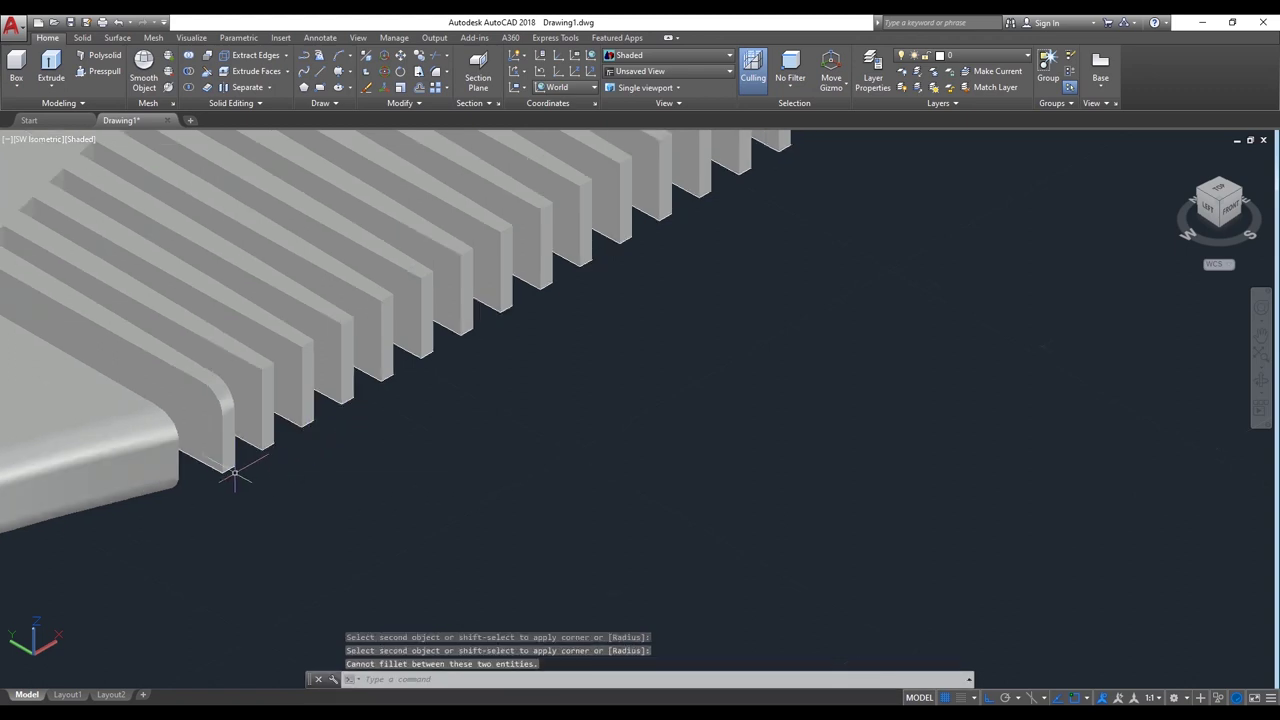
{"action": "scroll", "coordinate": [271, 391], "scroll_direction": "up", "scroll_amount": 2}
{"action": "scroll", "coordinate": [211, 412], "scroll_direction": "down", "scroll_amount": 1}
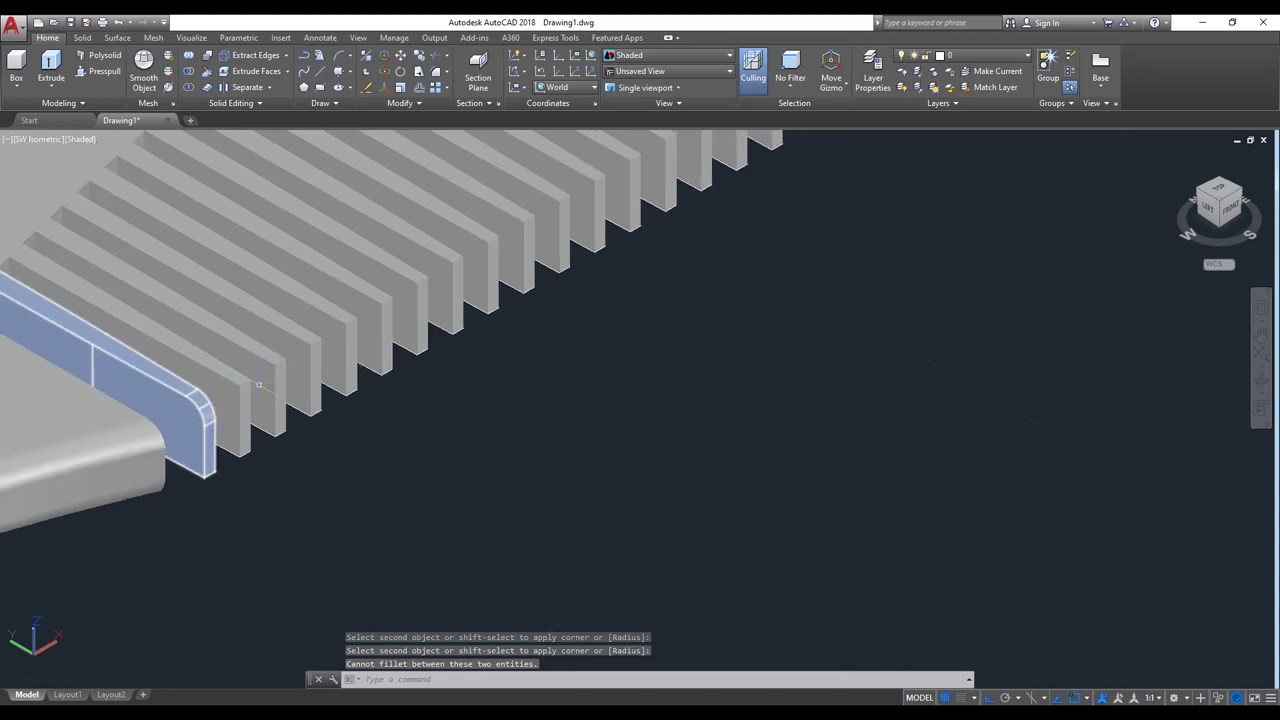
{"action": "scroll", "coordinate": [270, 440], "scroll_direction": "down", "scroll_amount": 2}
{"action": "scroll", "coordinate": [273, 413], "scroll_direction": "up", "scroll_amount": 1}
{"action": "scroll", "coordinate": [273, 413], "scroll_direction": "up", "scroll_amount": 1}
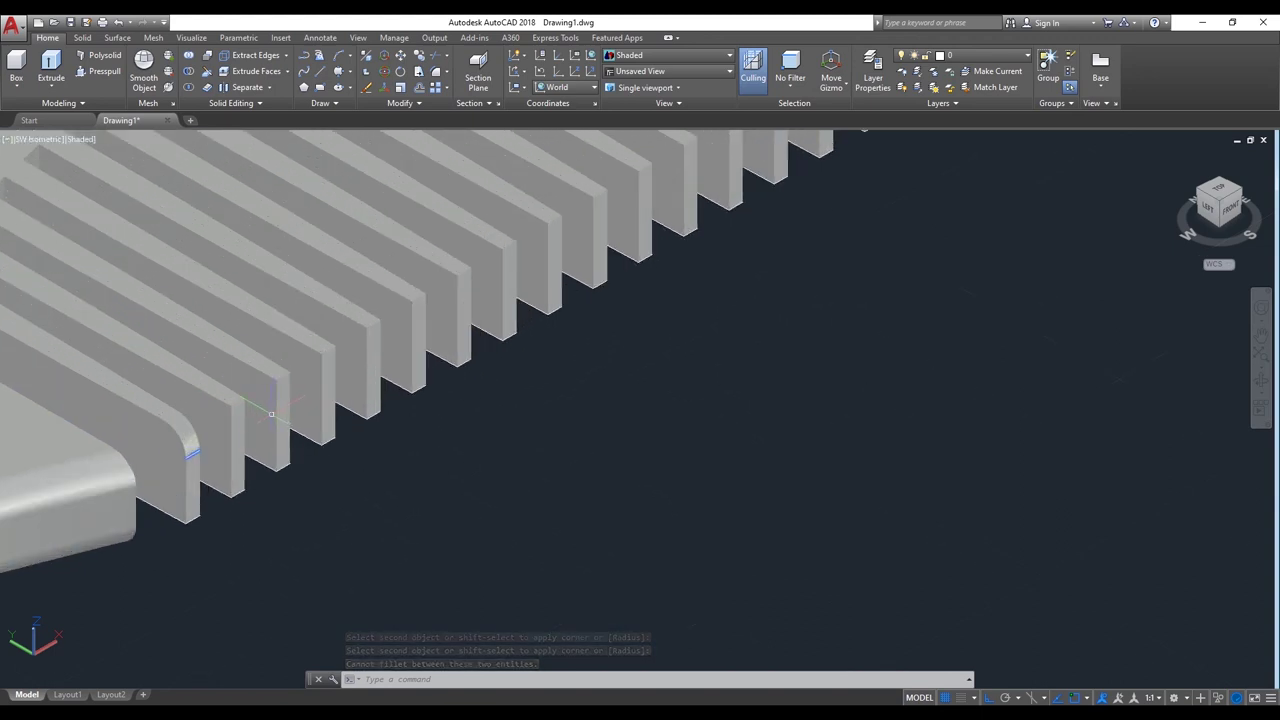
Step: Round the top outer edges of the next two teeth at radius 1
{"action": "key", "text": "Return"}
{"action": "type", "text": "r"}
{"action": "key", "text": "Return"}
{"action": "key", "text": "Return"}
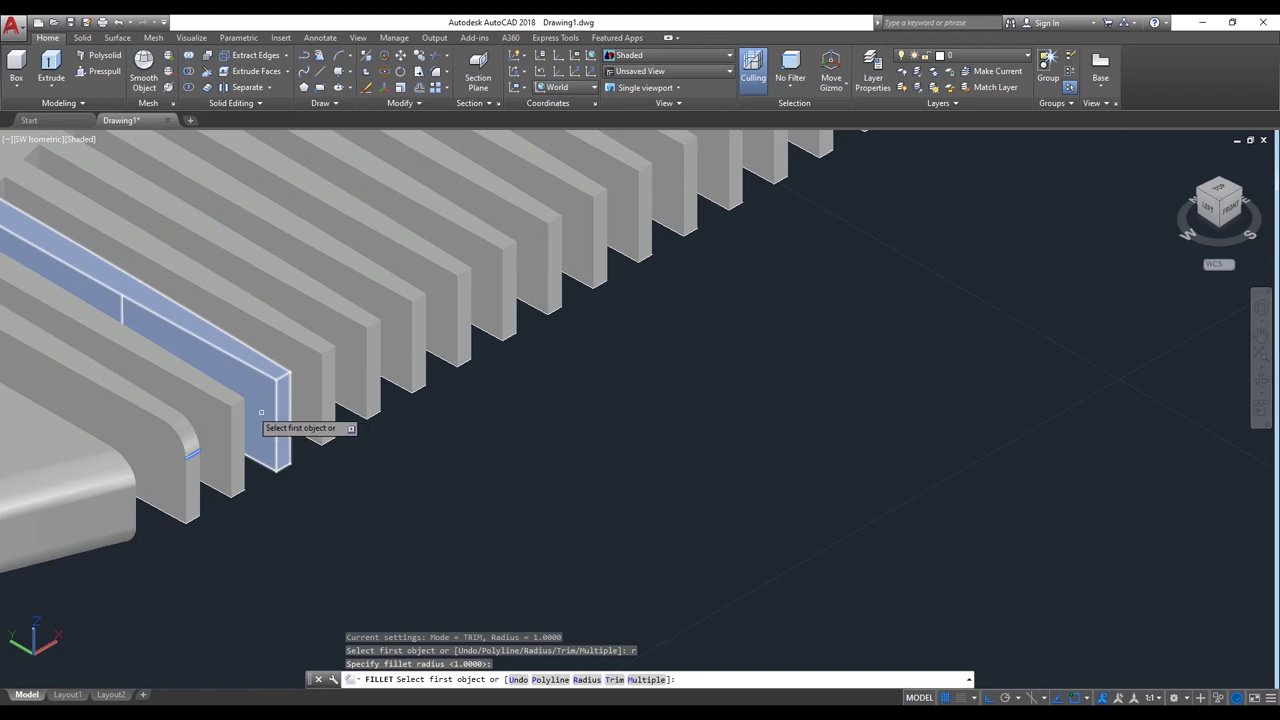
{"action": "left_click", "coordinate": [238, 402]}
{"action": "key", "text": "Return"}
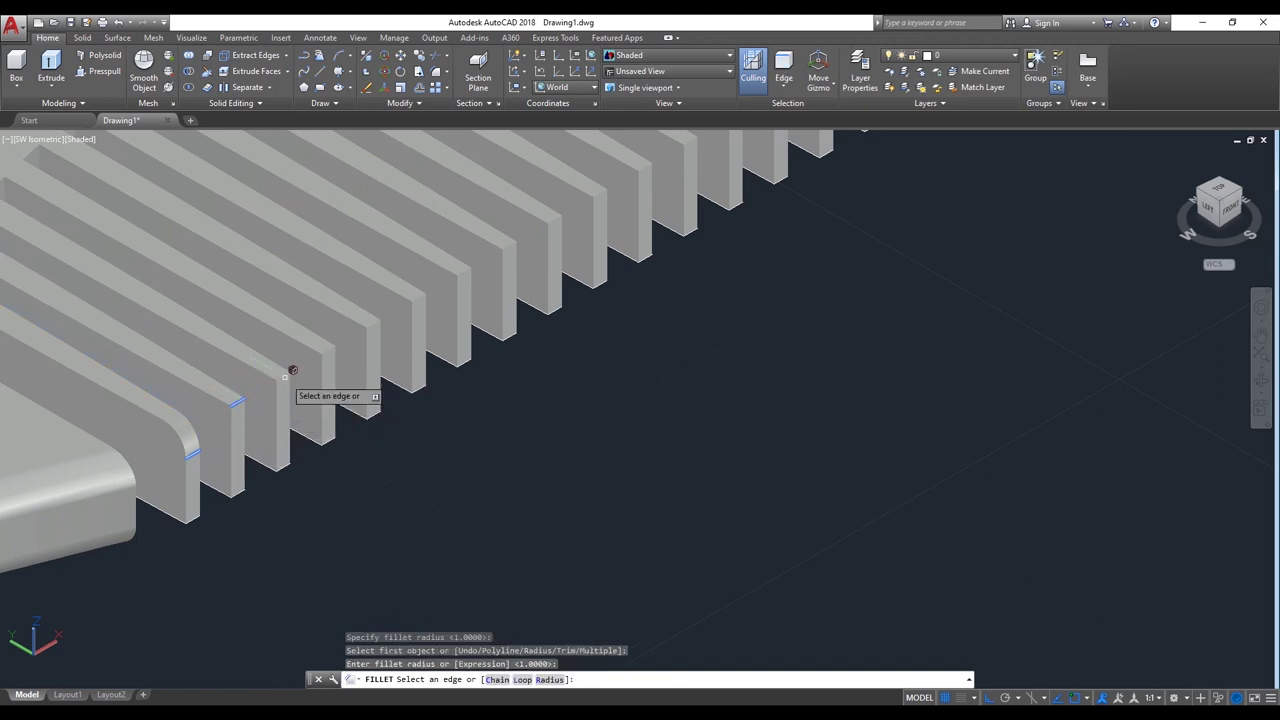
{"action": "left_click", "coordinate": [292, 369]}
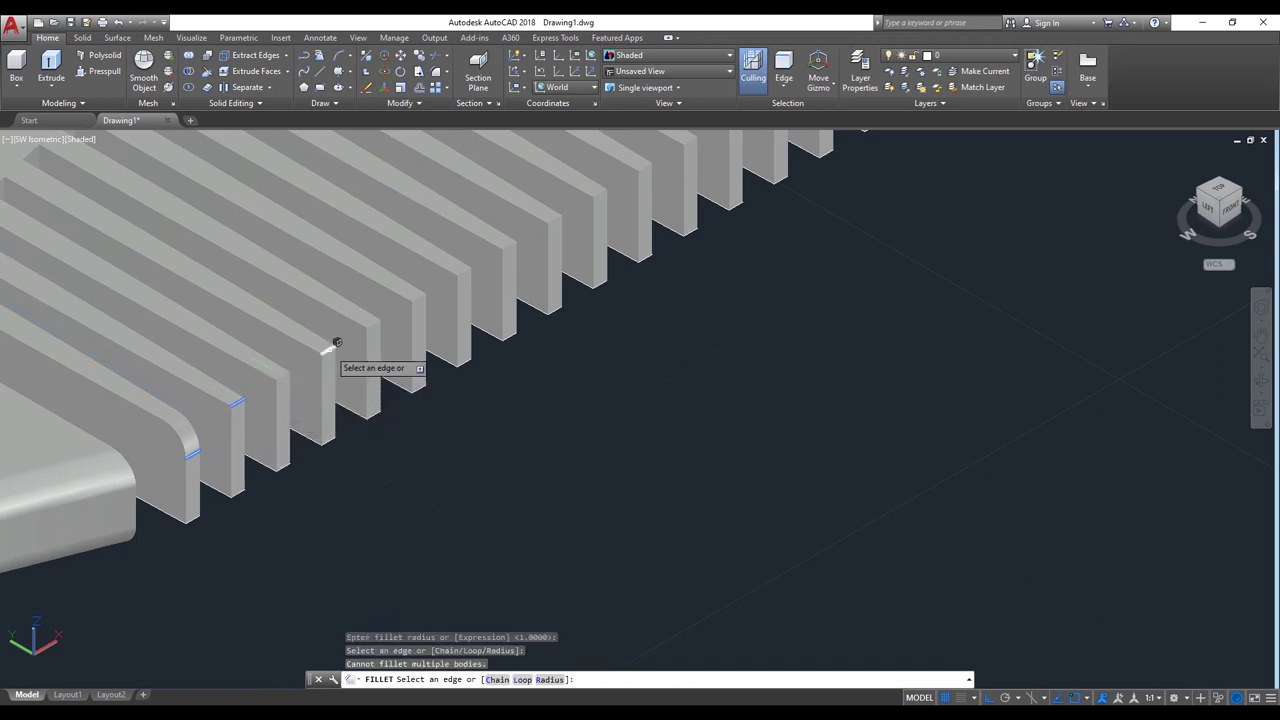
{"action": "key", "text": "Return"}
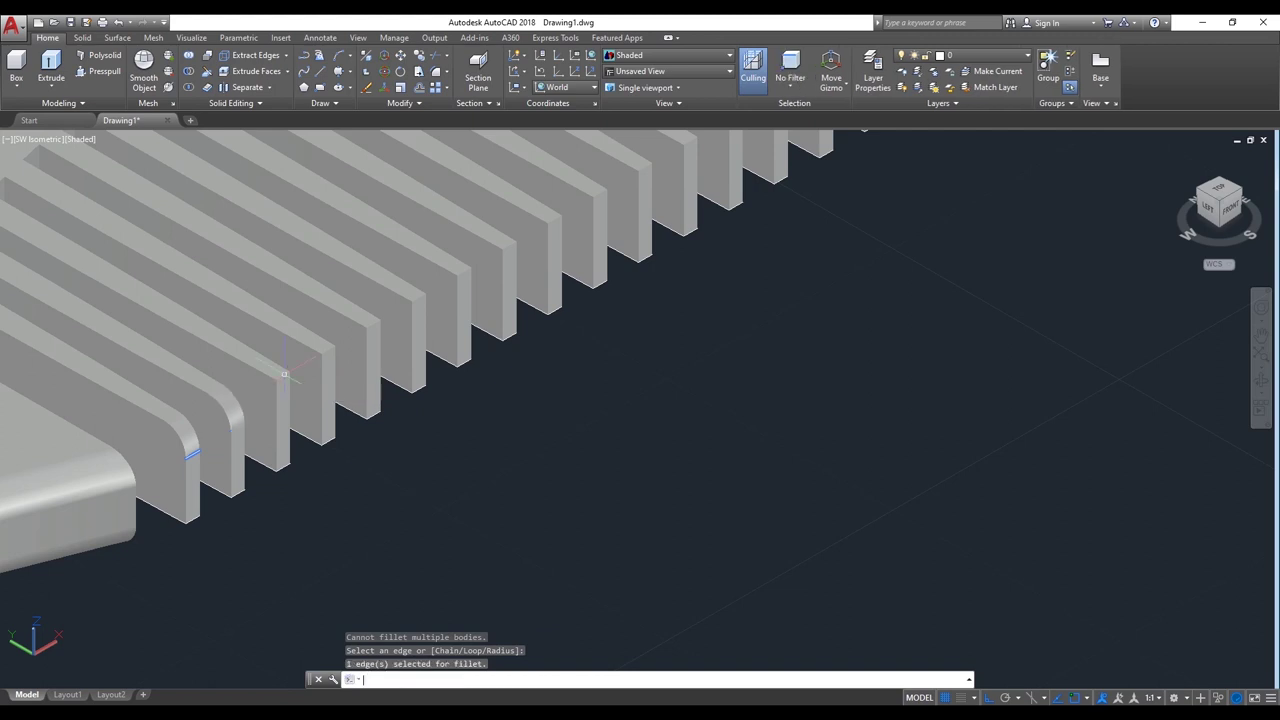
{"action": "key", "text": "Return"}
{"action": "left_click", "coordinate": [292, 368]}
{"action": "key", "text": "Return"}
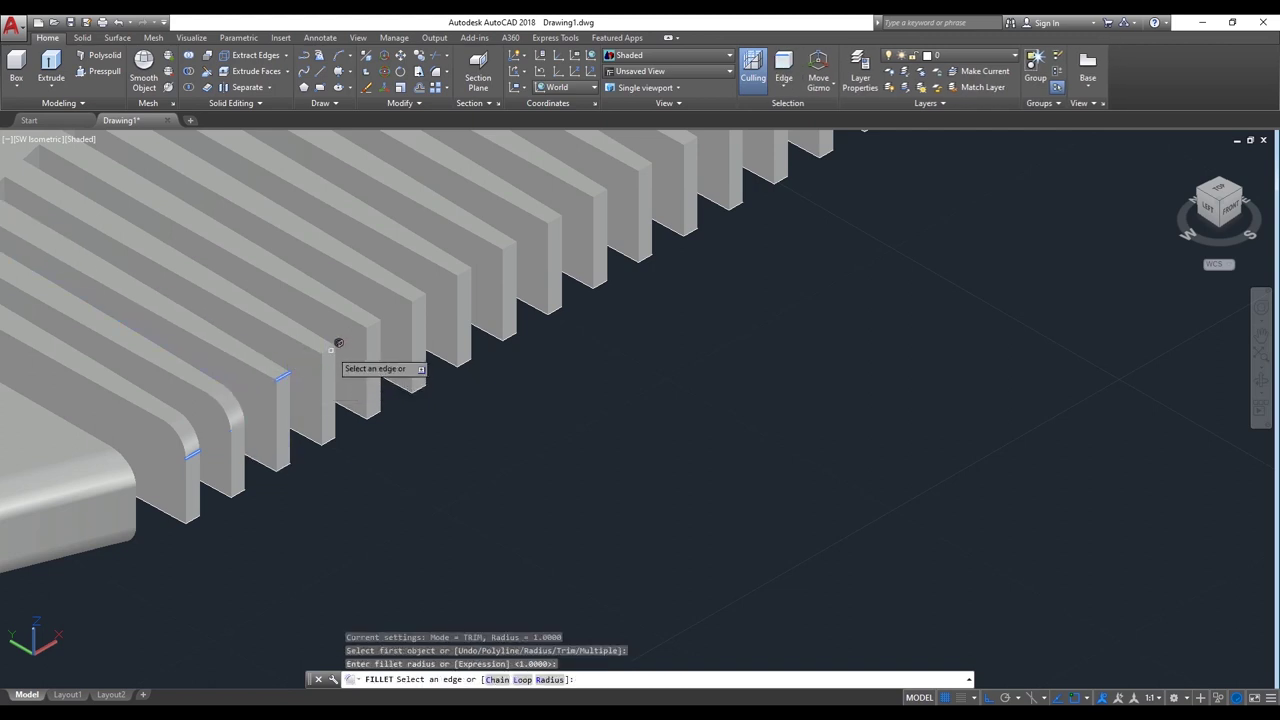
{"action": "key", "text": "Return"}
{"action": "key", "text": "Return"}
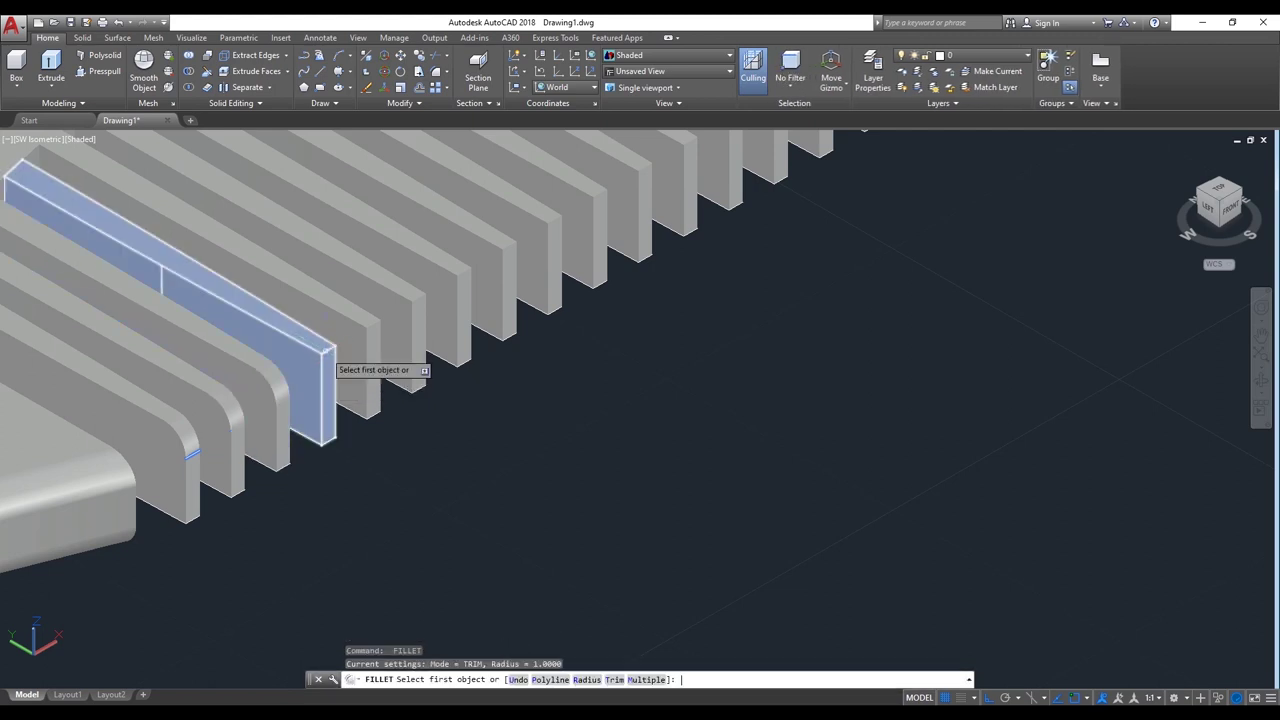
{"action": "key", "text": "Escape"}
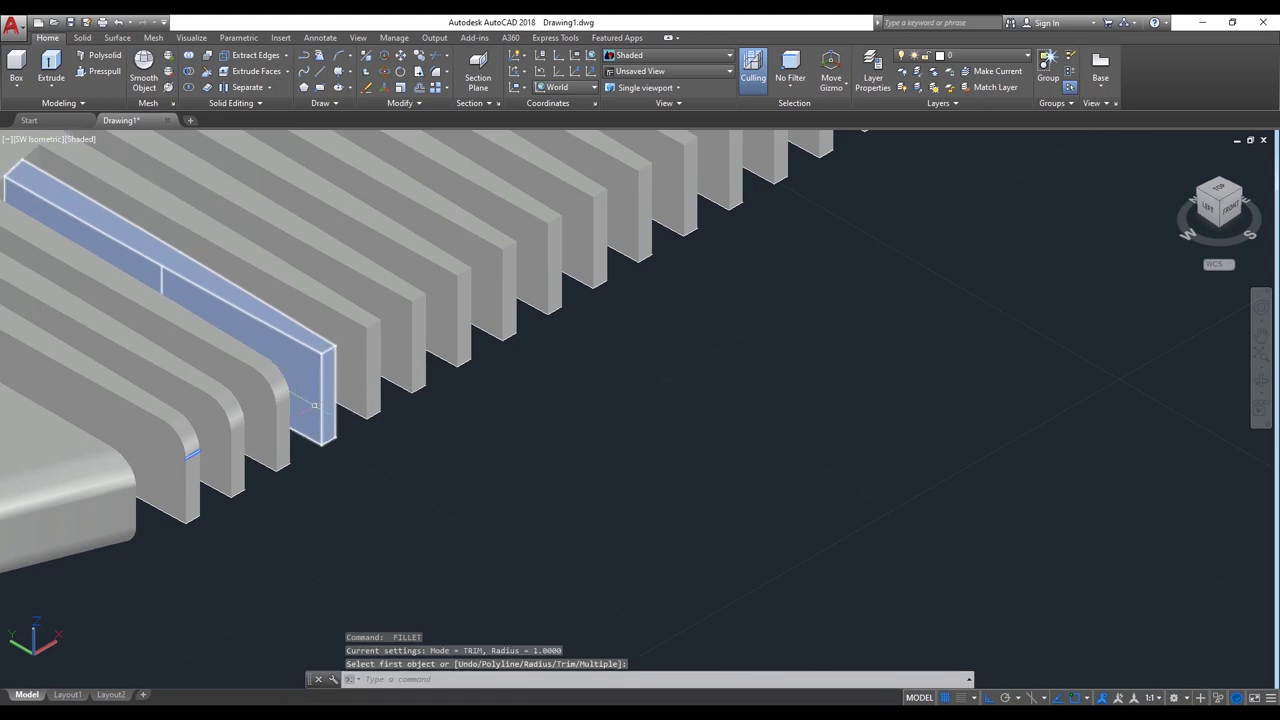
Step: Restart FILLET and round the following tooth's top outer edge at radius 1
{"action": "scroll", "coordinate": [290, 420], "scroll_direction": "down", "scroll_amount": 3}
{"action": "scroll", "coordinate": [300, 430], "scroll_direction": "down", "scroll_amount": 2}
{"action": "scroll", "coordinate": [265, 432], "scroll_direction": "down", "scroll_amount": 2}
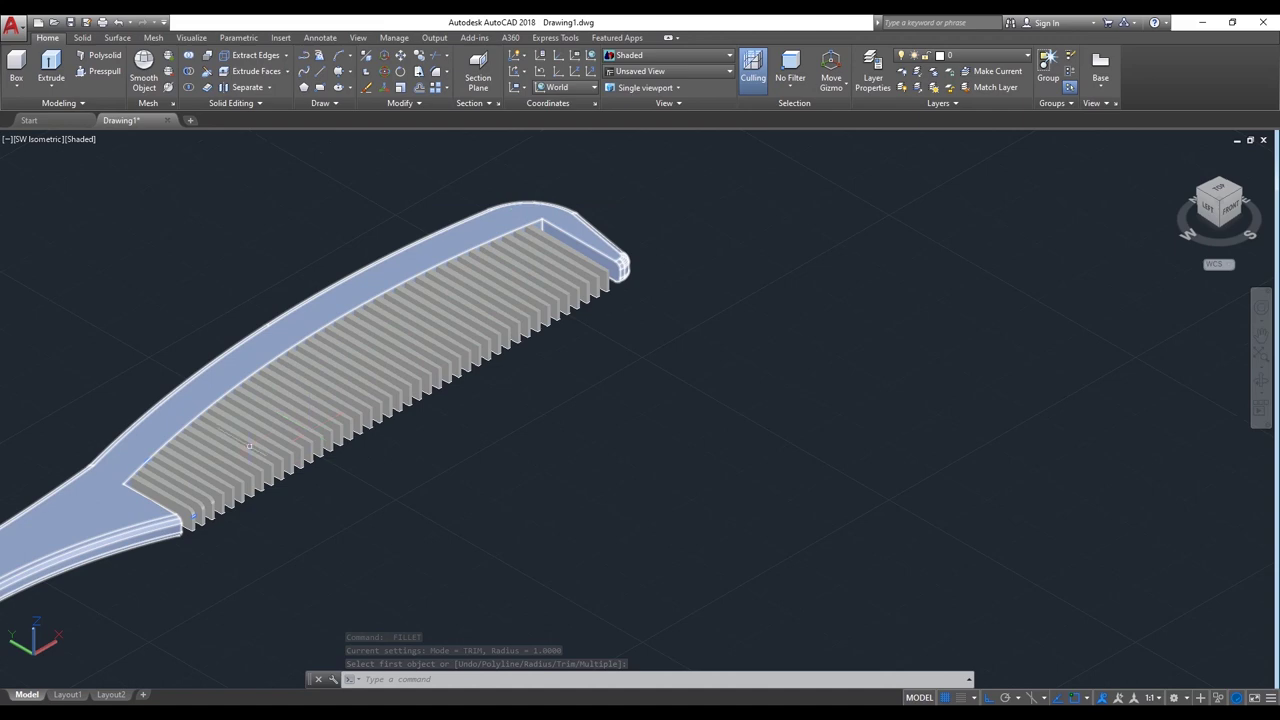
{"action": "key", "text": "Escape"}
{"action": "scroll", "coordinate": [307, 545], "scroll_direction": "up", "scroll_amount": 2}
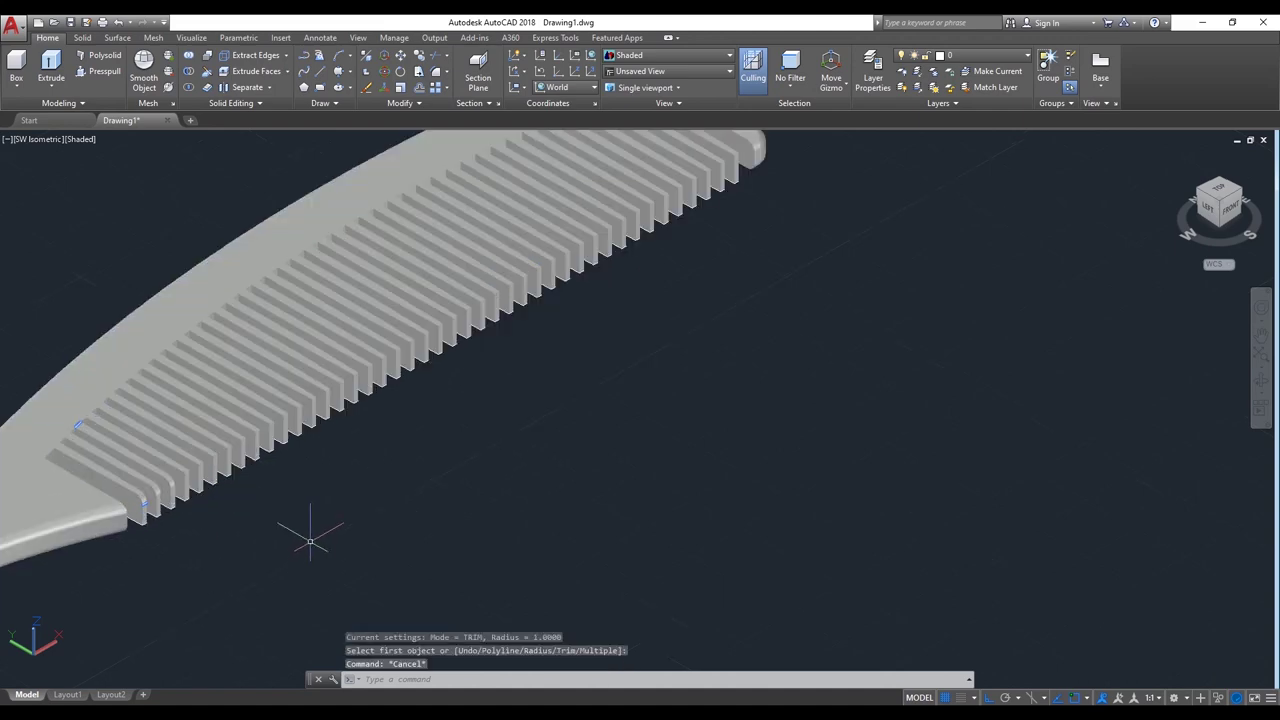
{"action": "scroll", "coordinate": [190, 490], "scroll_direction": "up", "scroll_amount": 3}
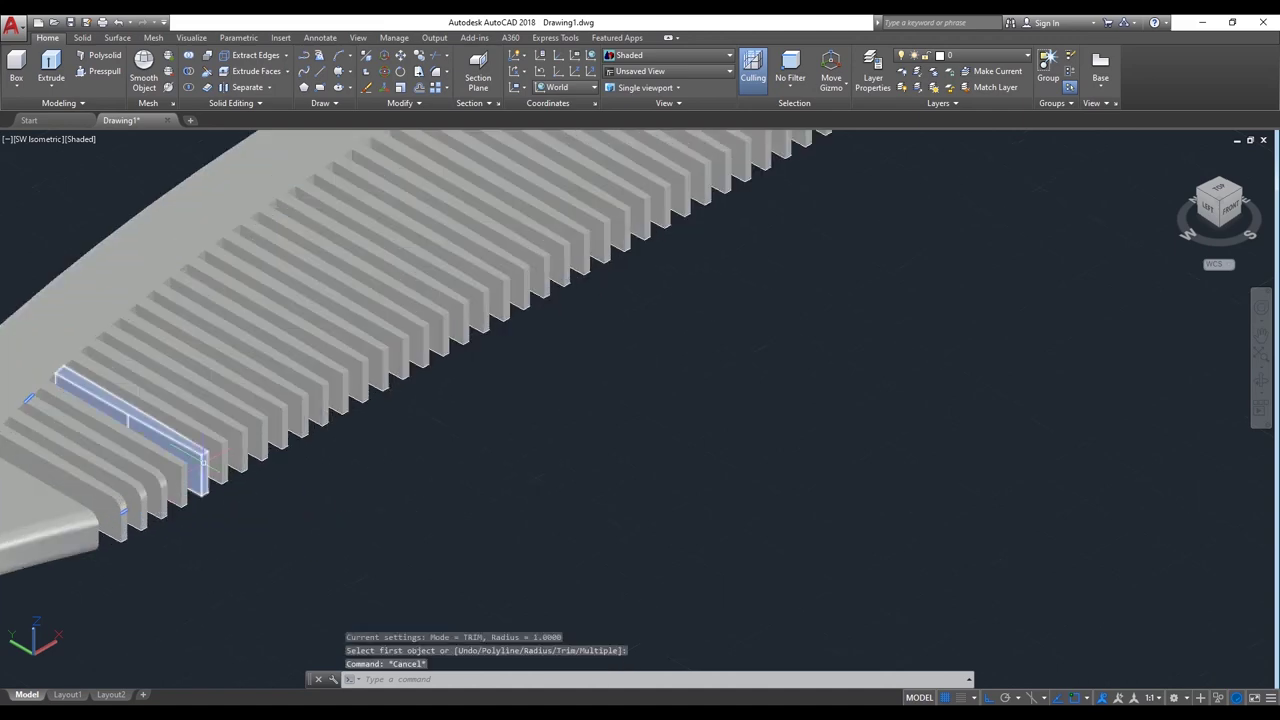
{"action": "scroll", "coordinate": [195, 480], "scroll_direction": "up", "scroll_amount": 5}
{"action": "key", "text": "Return"}
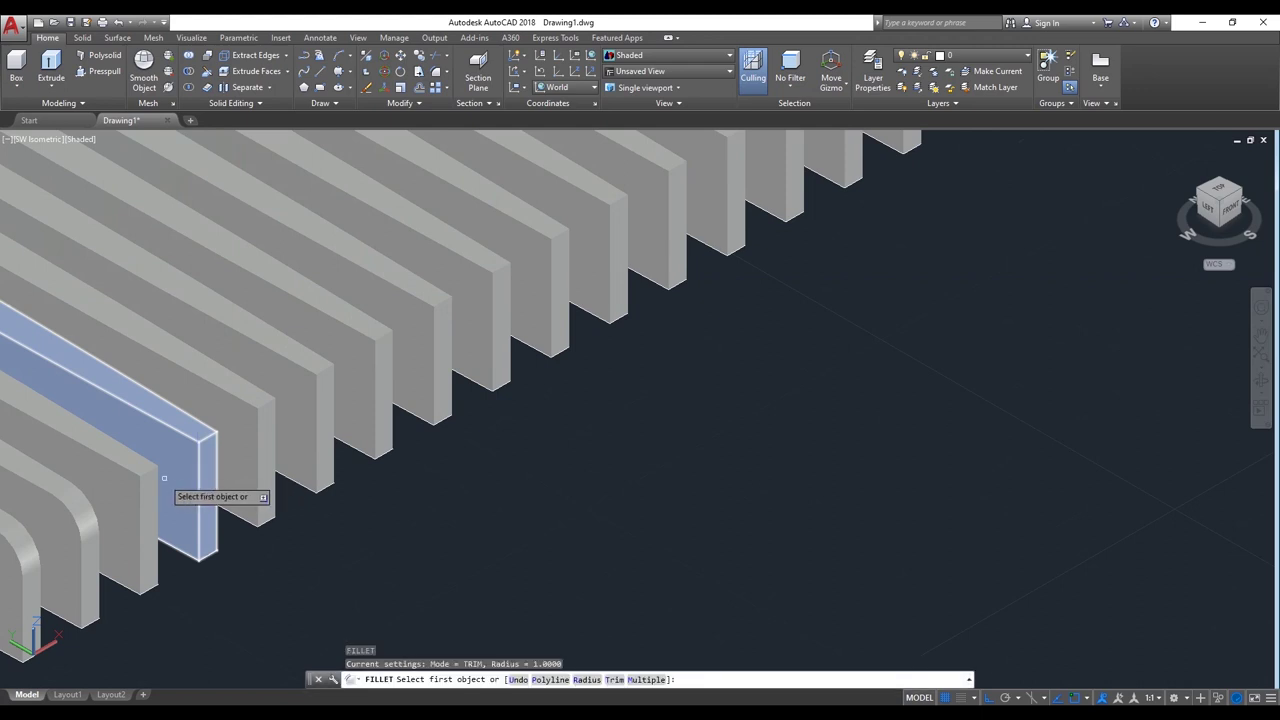
{"action": "type", "text": "r"}
{"action": "key", "text": "Return"}
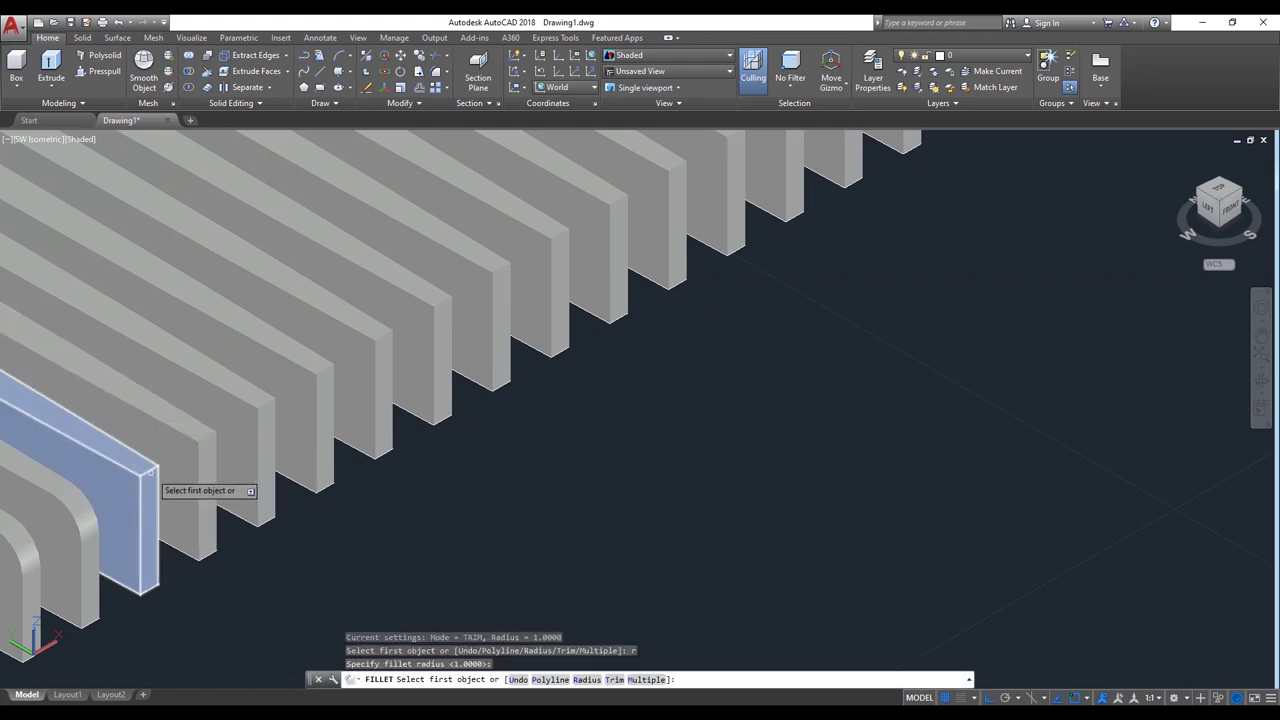
{"action": "key", "text": "Escape"}
{"action": "key", "text": "Return"}
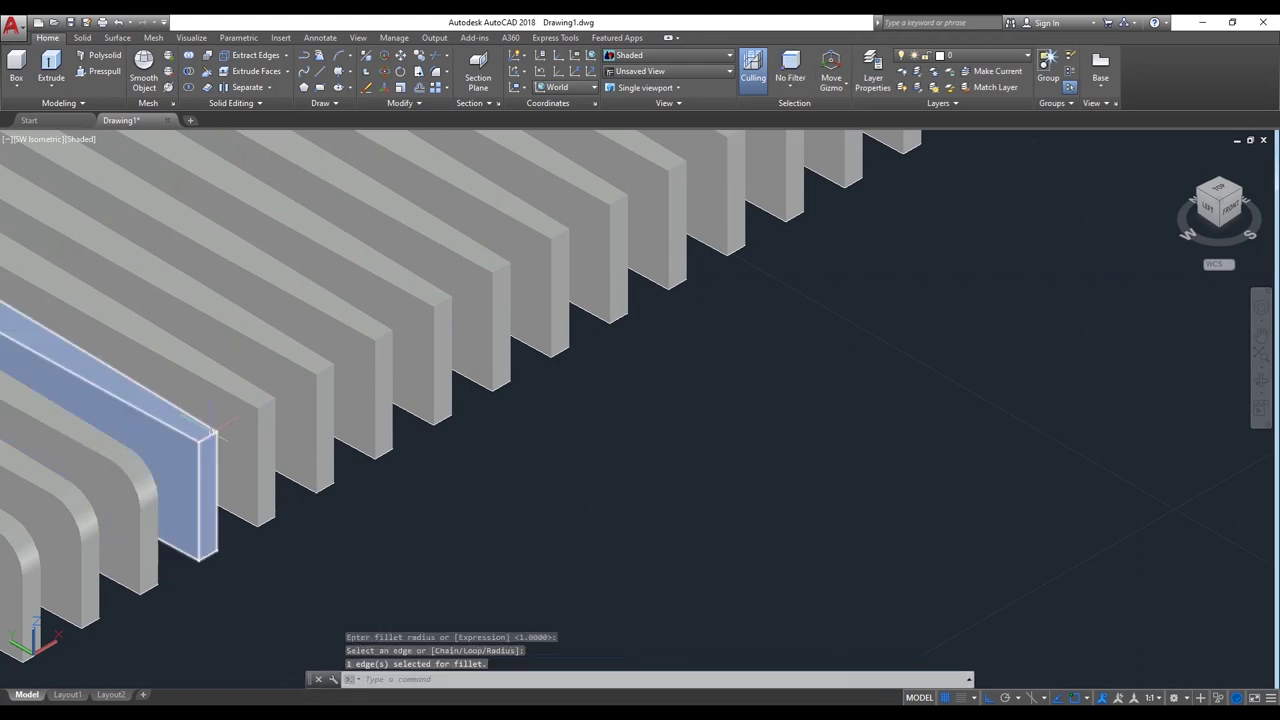
{"action": "key", "text": "Escape"}
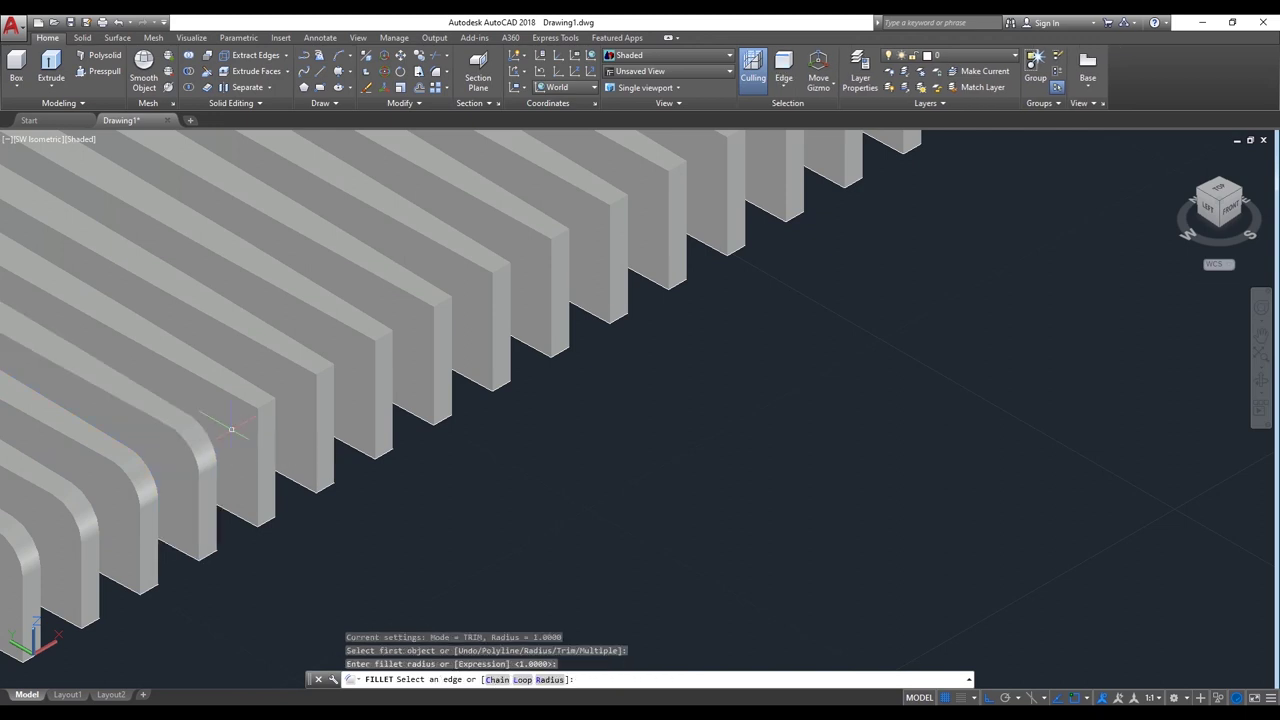
{"action": "key", "text": "Return"}
{"action": "key", "text": "Escape"}
{"action": "key", "text": "Return"}
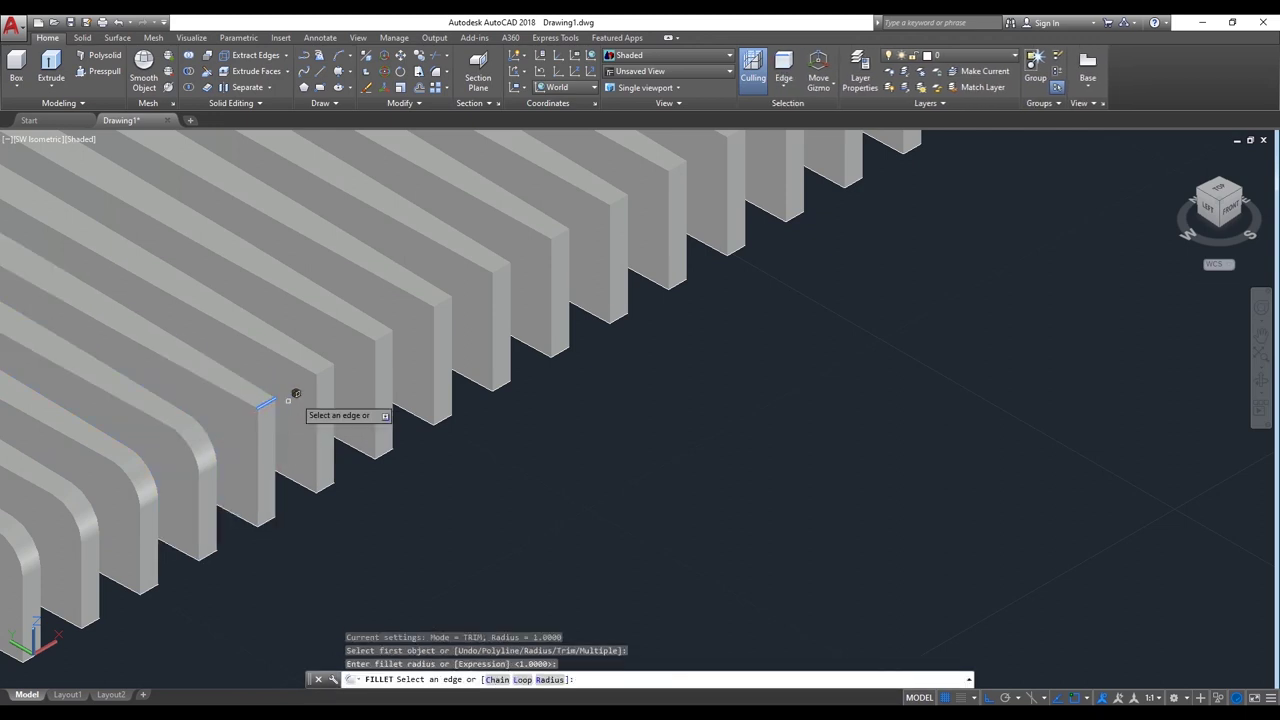
{"action": "left_click", "coordinate": [333, 367]}
{"action": "key", "text": "Return"}
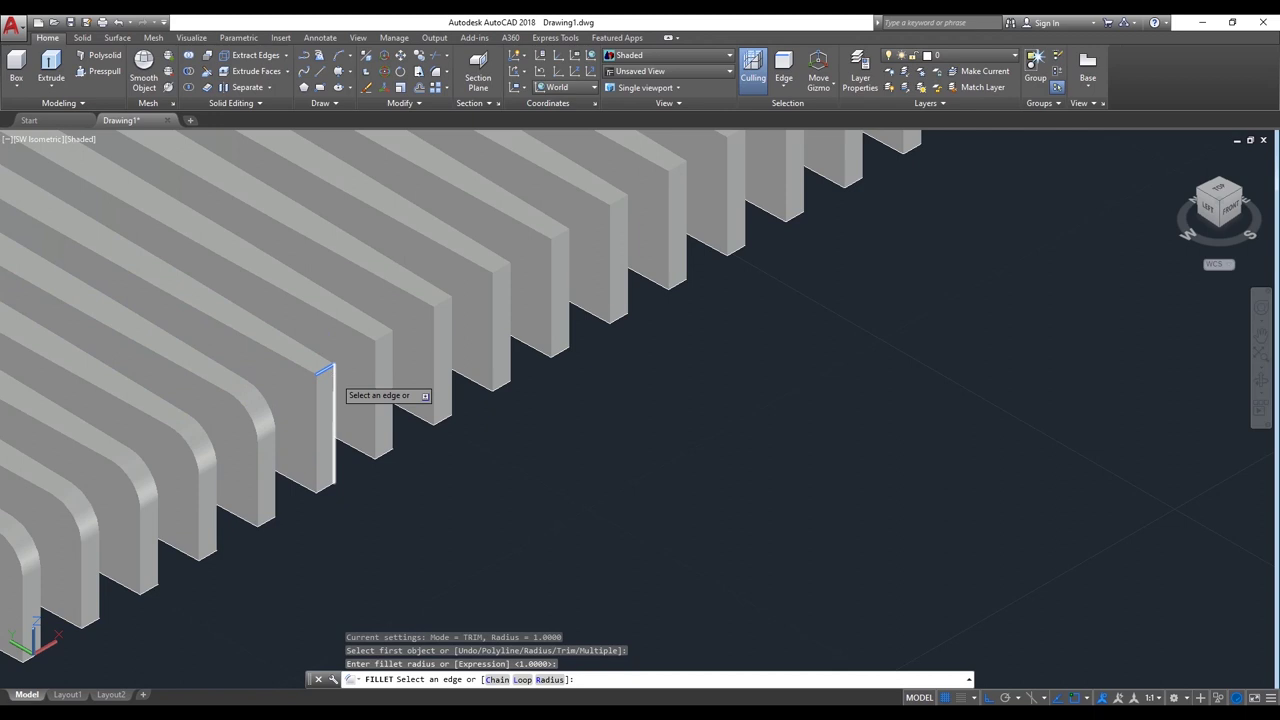
Step: Round one more tooth's top outer edge further along the row at radius 1
{"action": "key", "text": "Return"}
{"action": "key", "text": "Return"}
{"action": "left_click", "coordinate": [389, 331]}
{"action": "key", "text": "Return"}
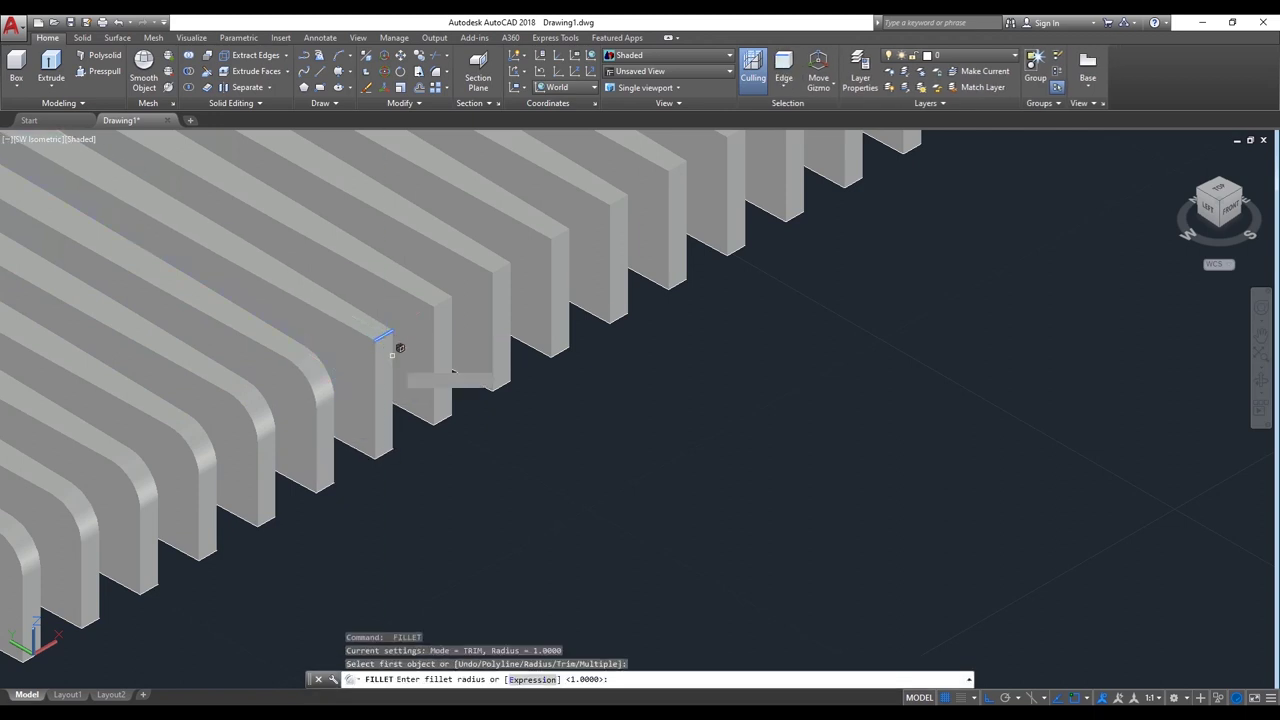
{"action": "key", "text": "Return"}
Step: Zoom out to bring the whole comb and its teeth into view
{"action": "scroll", "coordinate": [389, 331], "scroll_direction": "down", "scroll_amount": 5}
{"action": "scroll", "coordinate": [597, 443], "scroll_direction": "down", "scroll_amount": 3}
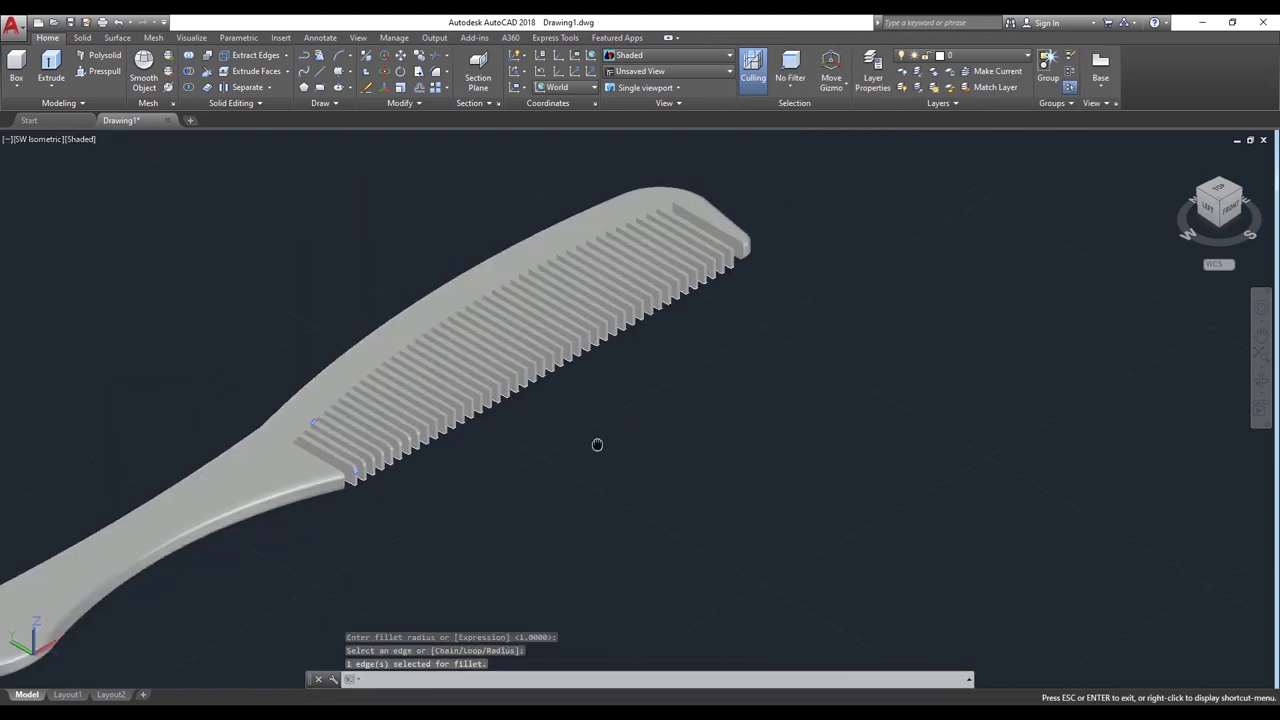
{"action": "middle_click_drag", "start_coordinate": [597, 443], "coordinate": [588, 484]}
{"action": "left_click", "coordinate": [440, 374]}
{"action": "key", "text": "Escape"}
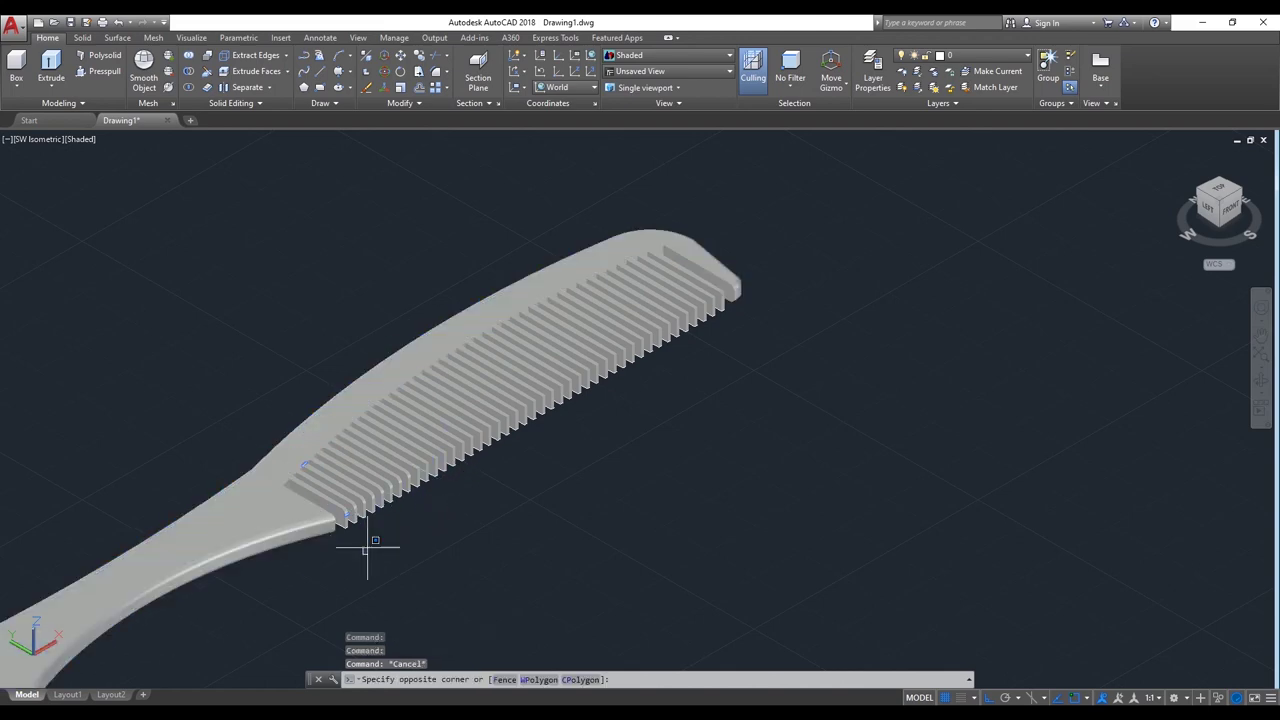
{"action": "left_click", "coordinate": [171, 322]}
{"action": "key", "text": "Escape"}
{"action": "type", "text": "uni"}
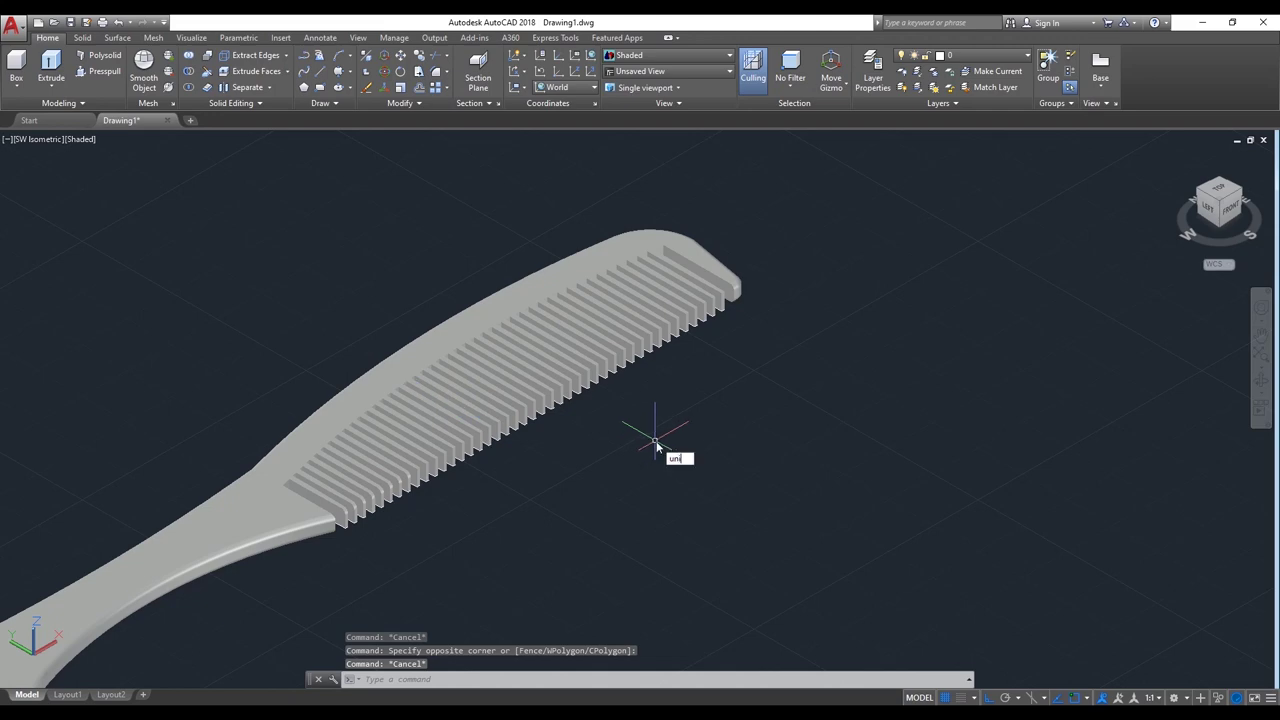
Step: Start UNION and pick the comb body plus the teeth along the first half of the row
{"action": "key", "text": "Return"}
{"action": "left_click", "coordinate": [668, 236]}
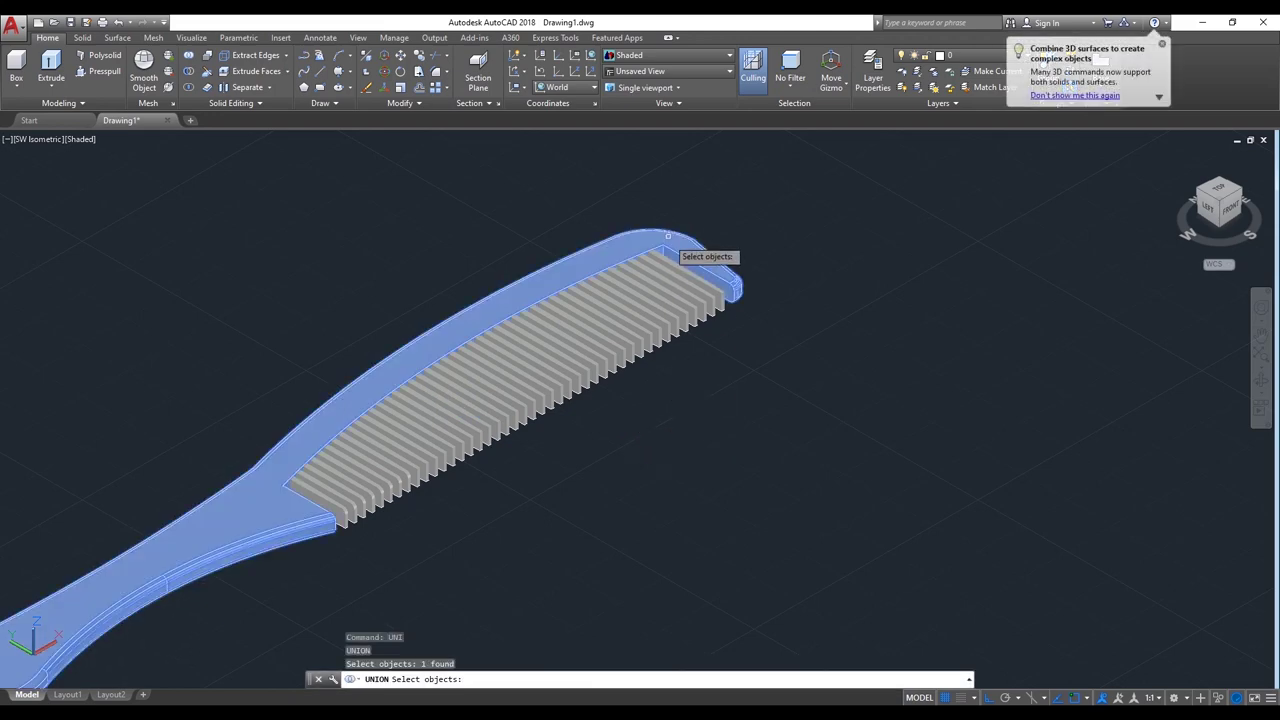
{"action": "left_click", "coordinate": [668, 259]}
{"action": "left_click", "coordinate": [666, 275]}
{"action": "left_click", "coordinate": [656, 281]}
{"action": "left_click", "coordinate": [634, 282]}
{"action": "scroll", "coordinate": [620, 282], "scroll_direction": "up", "scroll_amount": 1}
{"action": "scroll", "coordinate": [619, 281], "scroll_direction": "up", "scroll_amount": 1}
{"action": "left_click", "coordinate": [608, 290]}
{"action": "left_click", "coordinate": [594, 302]}
{"action": "left_click", "coordinate": [570, 310]}
{"action": "left_click", "coordinate": [548, 316]}
{"action": "left_click", "coordinate": [531, 325]}
{"action": "left_click", "coordinate": [516, 332]}
{"action": "left_click", "coordinate": [501, 336]}
{"action": "left_click", "coordinate": [478, 342]}
{"action": "left_click", "coordinate": [463, 348]}
{"action": "scroll", "coordinate": [545, 318], "scroll_direction": "down", "scroll_amount": 1}
{"action": "scroll", "coordinate": [480, 335], "scroll_direction": "up", "scroll_amount": 1}
{"action": "scroll", "coordinate": [468, 348], "scroll_direction": "up", "scroll_amount": 1}
{"action": "left_click", "coordinate": [468, 348]}
{"action": "left_click", "coordinate": [433, 362]}
{"action": "left_click", "coordinate": [400, 381]}
{"action": "left_click", "coordinate": [367, 411]}
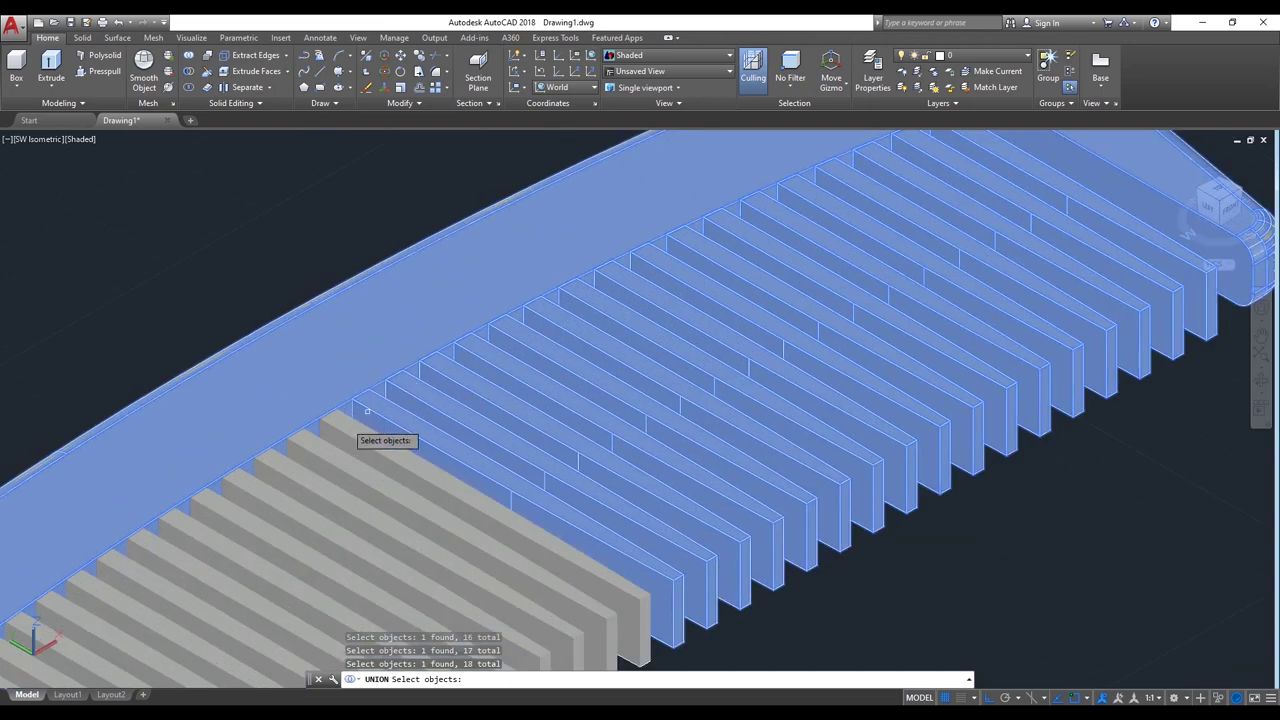
{"action": "left_click", "coordinate": [340, 418]}
{"action": "left_click", "coordinate": [318, 428]}
Step: Pick the remaining teeth out to the tip and combine all 44 teeth and the body into one solid
{"action": "scroll", "coordinate": [320, 420], "scroll_direction": "down", "scroll_amount": 2}
{"action": "scroll", "coordinate": [300, 390], "scroll_direction": "up", "scroll_amount": 2}
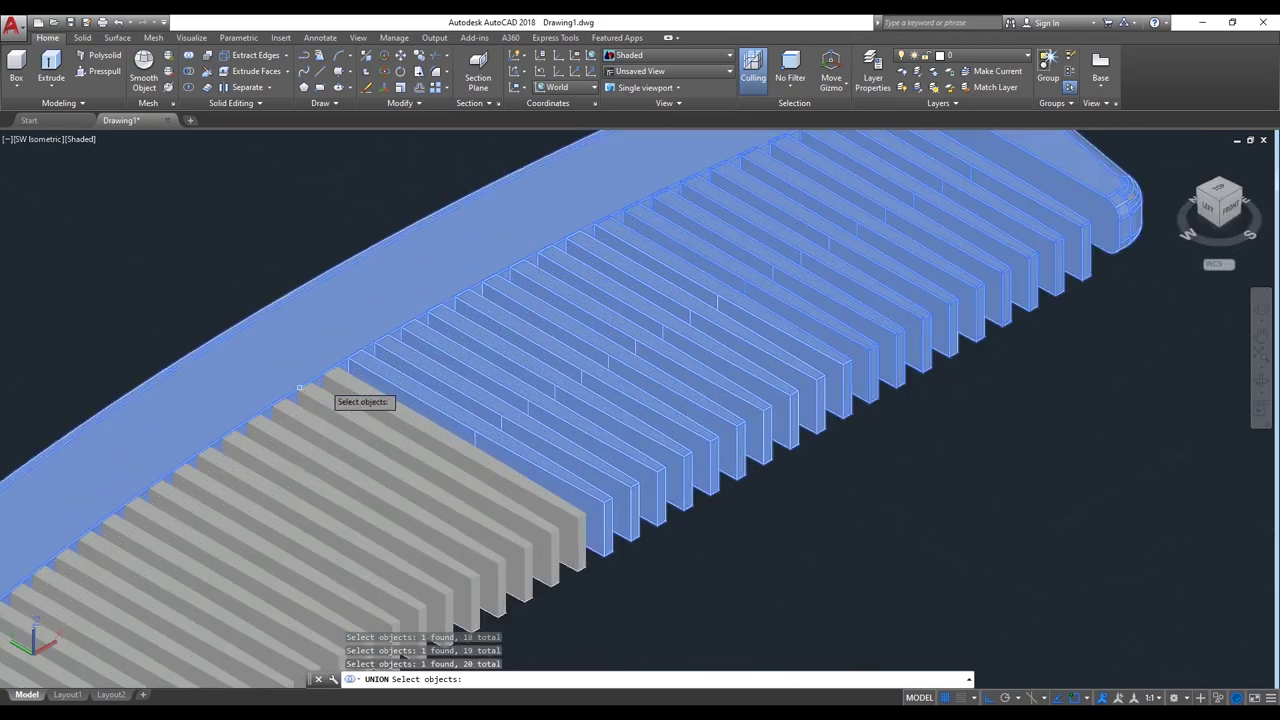
{"action": "left_click", "coordinate": [296, 392]}
{"action": "left_click", "coordinate": [284, 406]}
{"action": "left_click", "coordinate": [270, 420]}
{"action": "left_click", "coordinate": [268, 422]}
{"action": "scroll", "coordinate": [270, 422], "scroll_direction": "down", "scroll_amount": 1}
{"action": "scroll", "coordinate": [275, 420], "scroll_direction": "down", "scroll_amount": 1}
{"action": "left_click", "coordinate": [285, 415]}
{"action": "scroll", "coordinate": [295, 400], "scroll_direction": "up", "scroll_amount": 2}
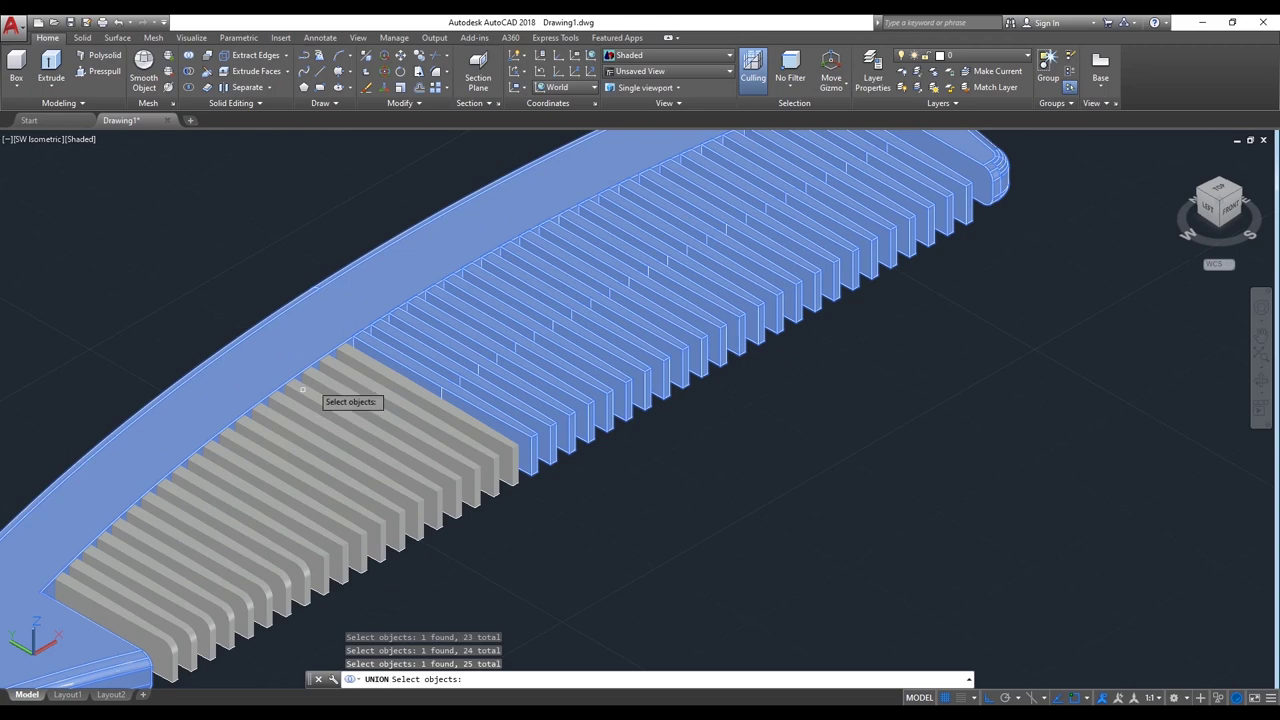
{"action": "left_click", "coordinate": [328, 360]}
{"action": "left_click", "coordinate": [312, 372]}
{"action": "left_click", "coordinate": [316, 377]}
{"action": "left_click", "coordinate": [303, 388]}
{"action": "left_click", "coordinate": [291, 397]}
{"action": "left_click", "coordinate": [263, 422]}
{"action": "left_click", "coordinate": [243, 431]}
{"action": "left_click", "coordinate": [228, 441]}
{"action": "left_click", "coordinate": [217, 446]}
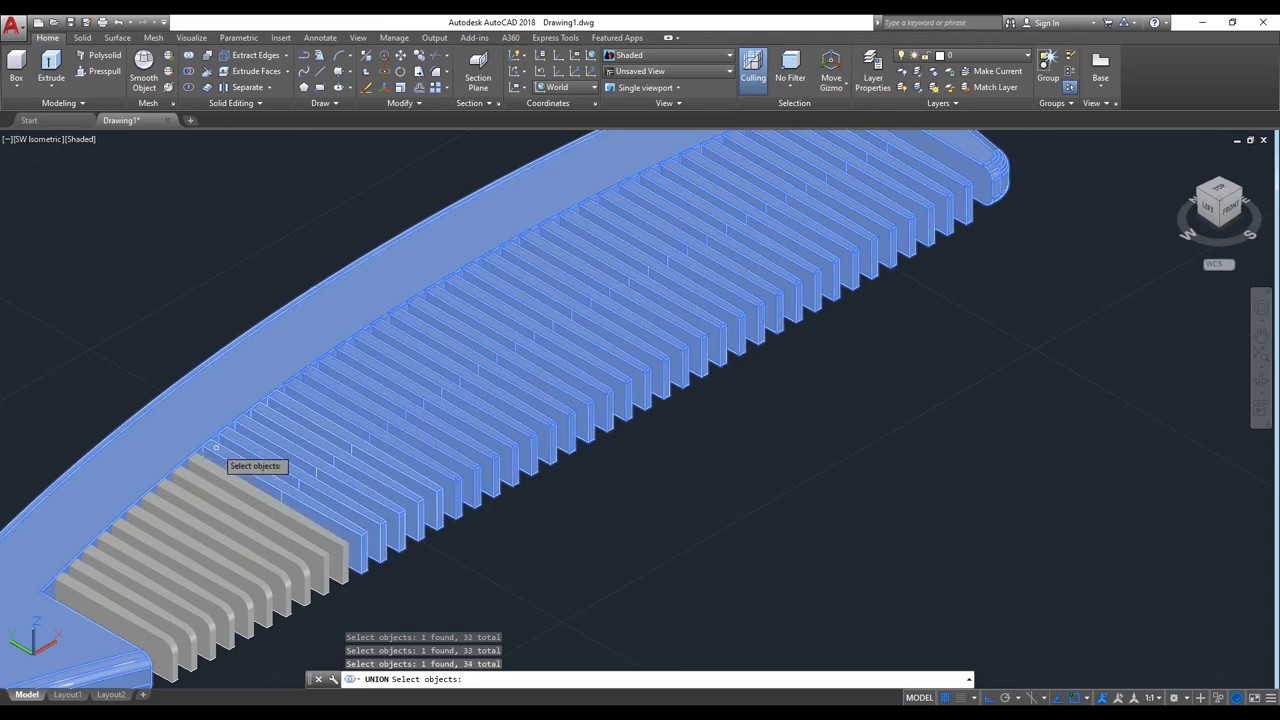
{"action": "left_click", "coordinate": [200, 460]}
{"action": "left_click", "coordinate": [185, 472]}
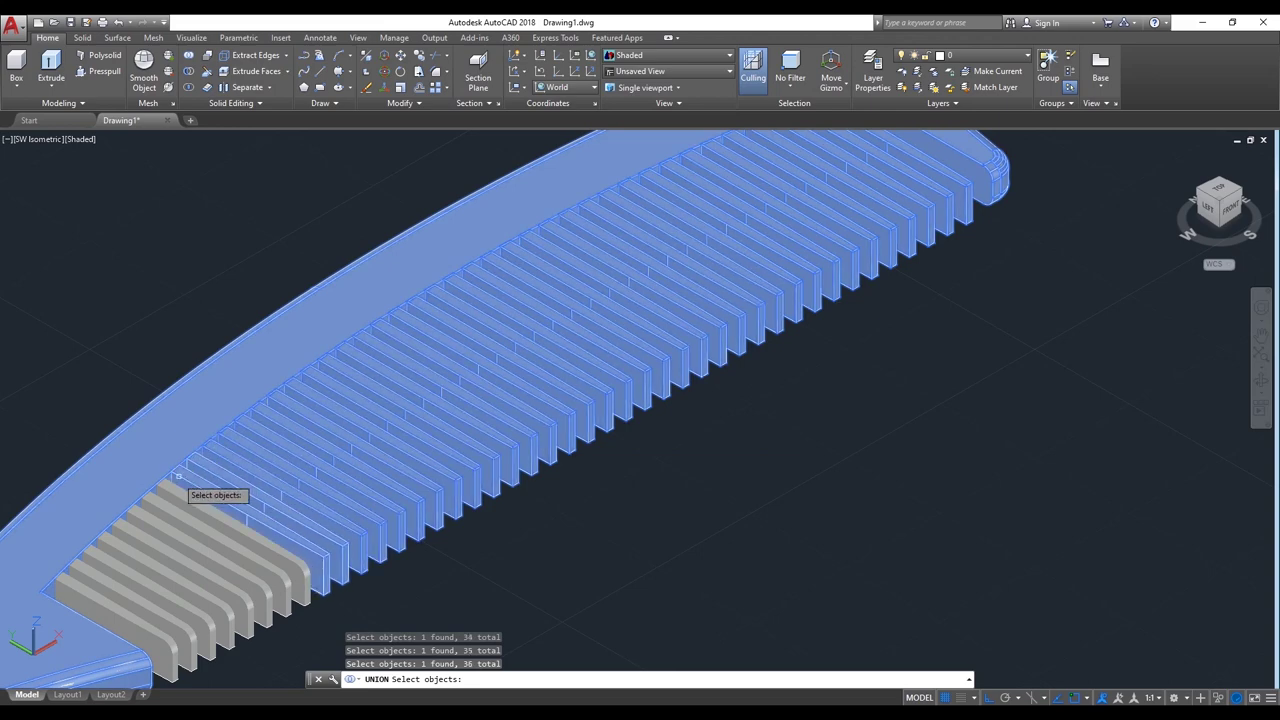
{"action": "left_click", "coordinate": [163, 490]}
{"action": "left_click", "coordinate": [148, 502]}
{"action": "left_click", "coordinate": [134, 514]}
{"action": "left_click", "coordinate": [121, 527]}
{"action": "left_click", "coordinate": [107, 539]}
{"action": "left_click", "coordinate": [94, 552]}
{"action": "left_click", "coordinate": [82, 566]}
{"action": "left_click", "coordinate": [74, 576]}
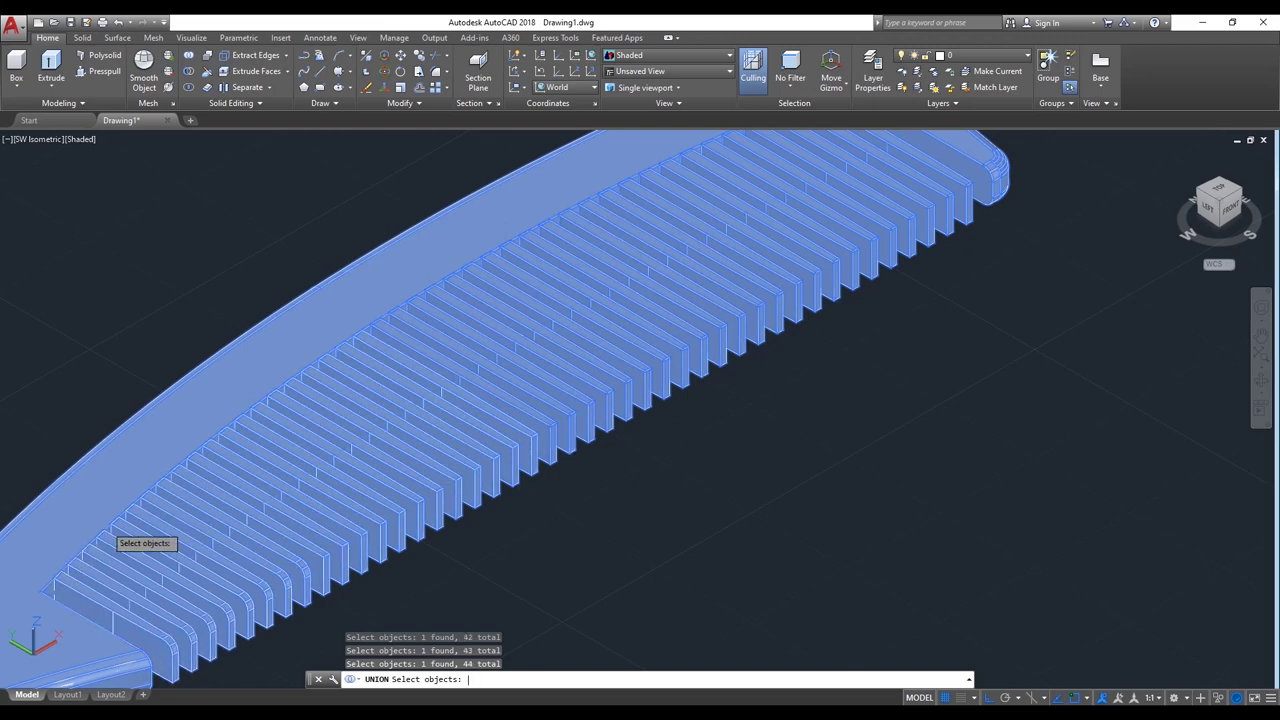
{"action": "key", "text": "Return"}
{"action": "scroll", "coordinate": [115, 522], "scroll_direction": "down", "scroll_amount": 5}
{"action": "scroll", "coordinate": [177, 549], "scroll_direction": "up", "scroll_amount": 2}
{"action": "middle_click_drag", "start_coordinate": [177, 549], "coordinate": [351, 523]}
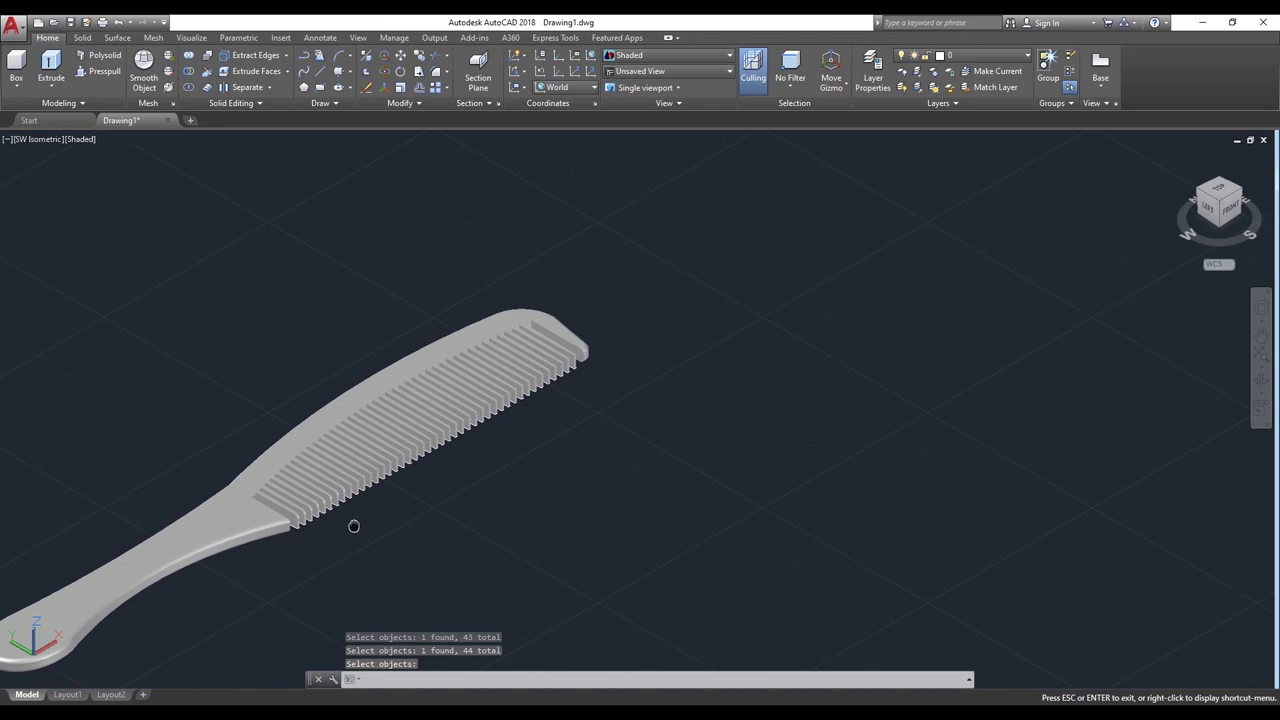
Step: Fillet the tooth-end edges of the merged comb solid at radius 1
{"action": "scroll", "coordinate": [557, 420], "scroll_direction": "up", "scroll_amount": 2}
{"action": "key", "text": "Return"}
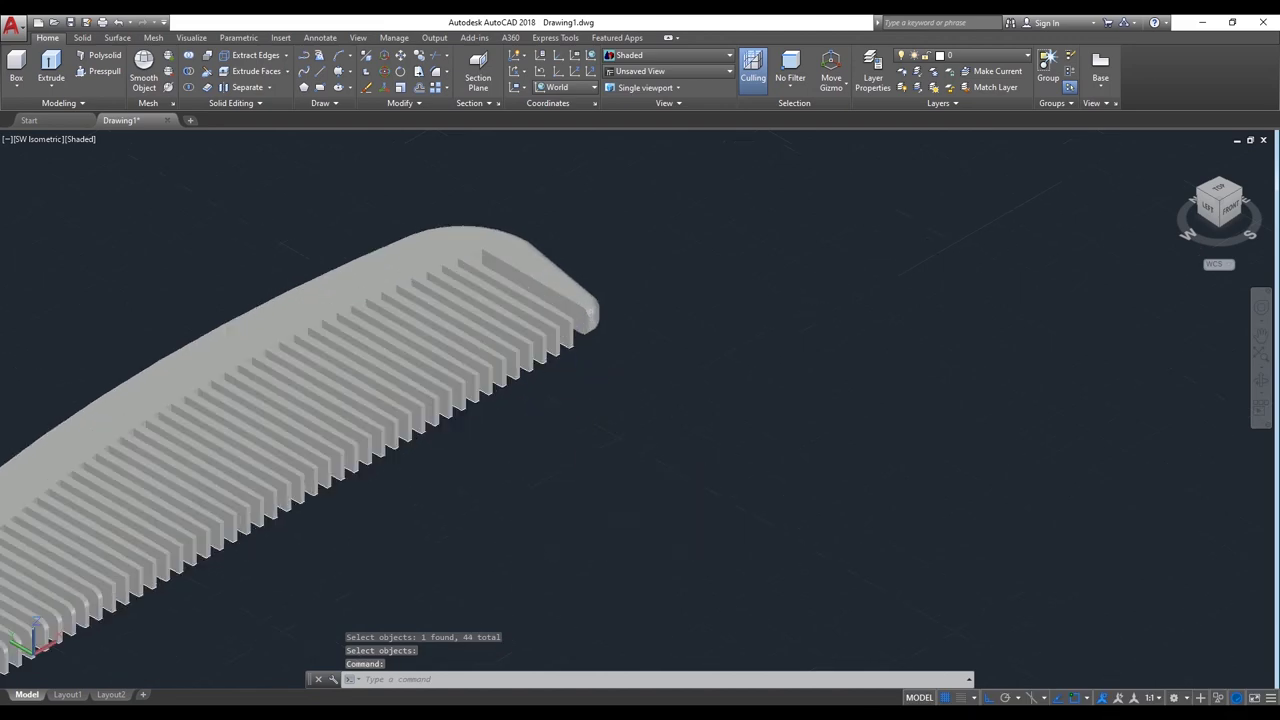
{"action": "type", "text": "r"}
{"action": "key", "text": "Return"}
{"action": "key", "text": "Return"}
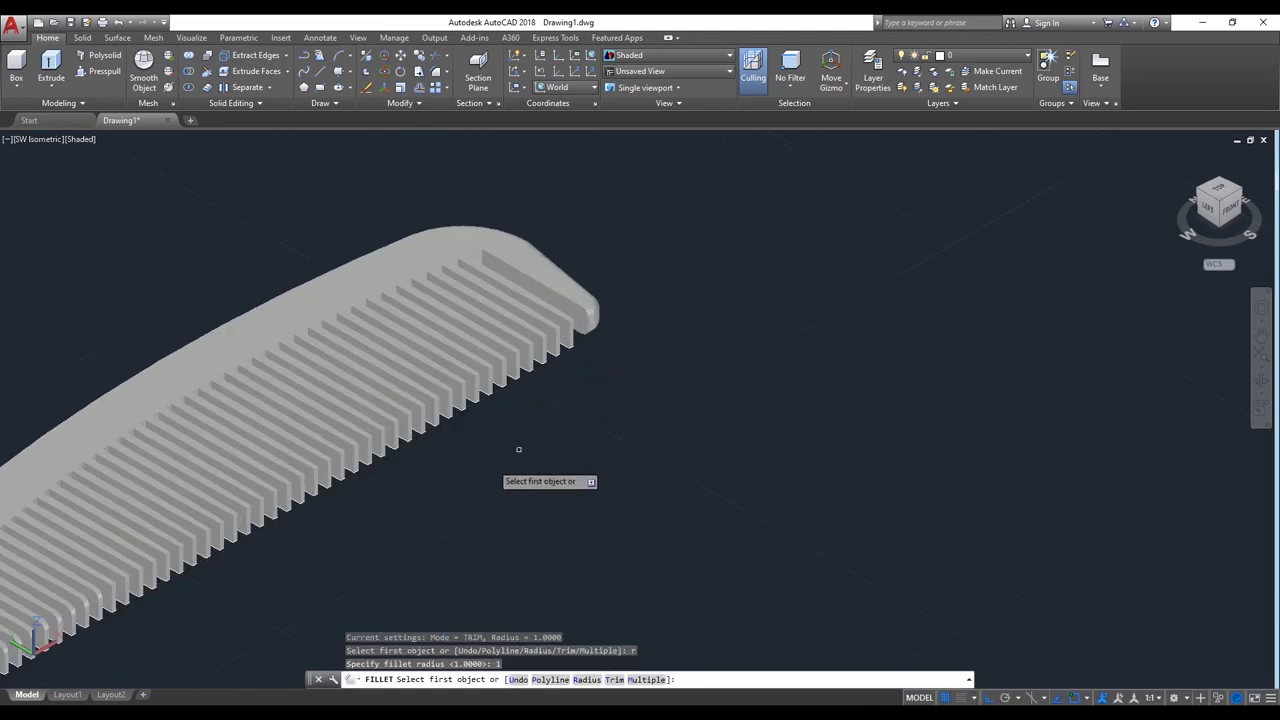
{"action": "scroll", "coordinate": [150, 608], "scroll_direction": "up", "scroll_amount": 2}
{"action": "scroll", "coordinate": [108, 578], "scroll_direction": "up", "scroll_amount": 2}
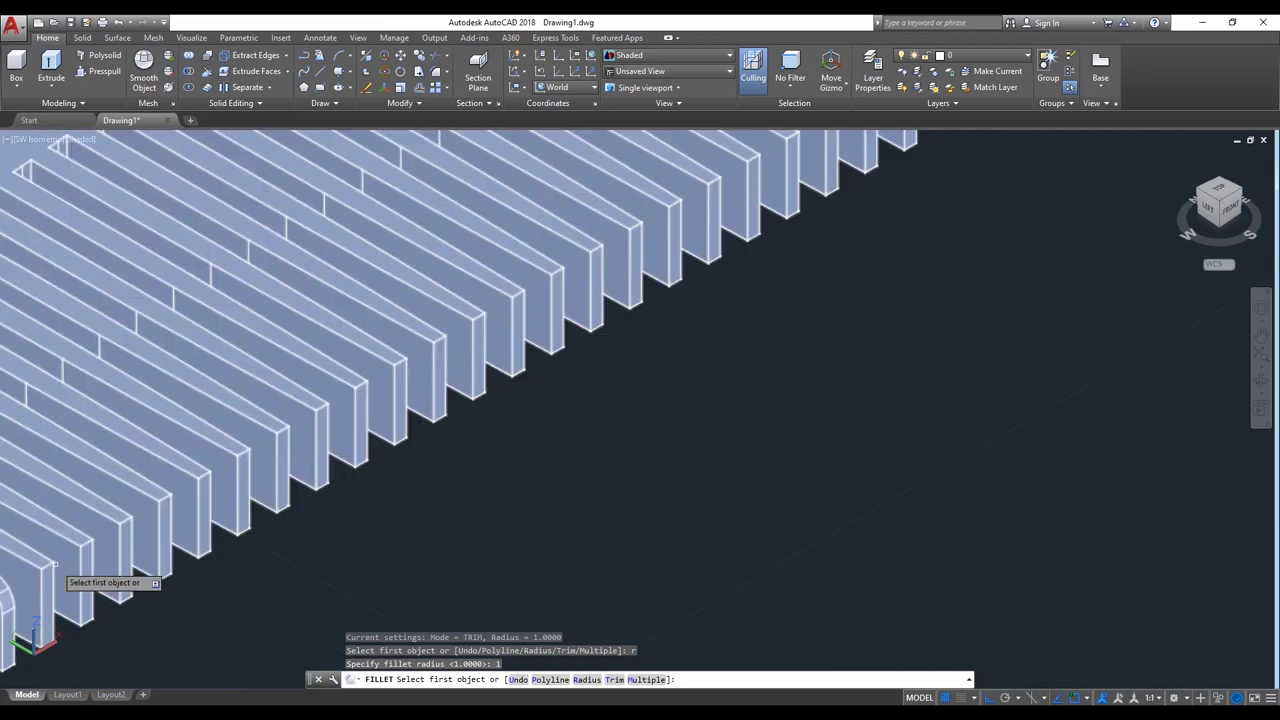
{"action": "left_click", "coordinate": [50, 564]}
{"action": "key", "text": "Return"}
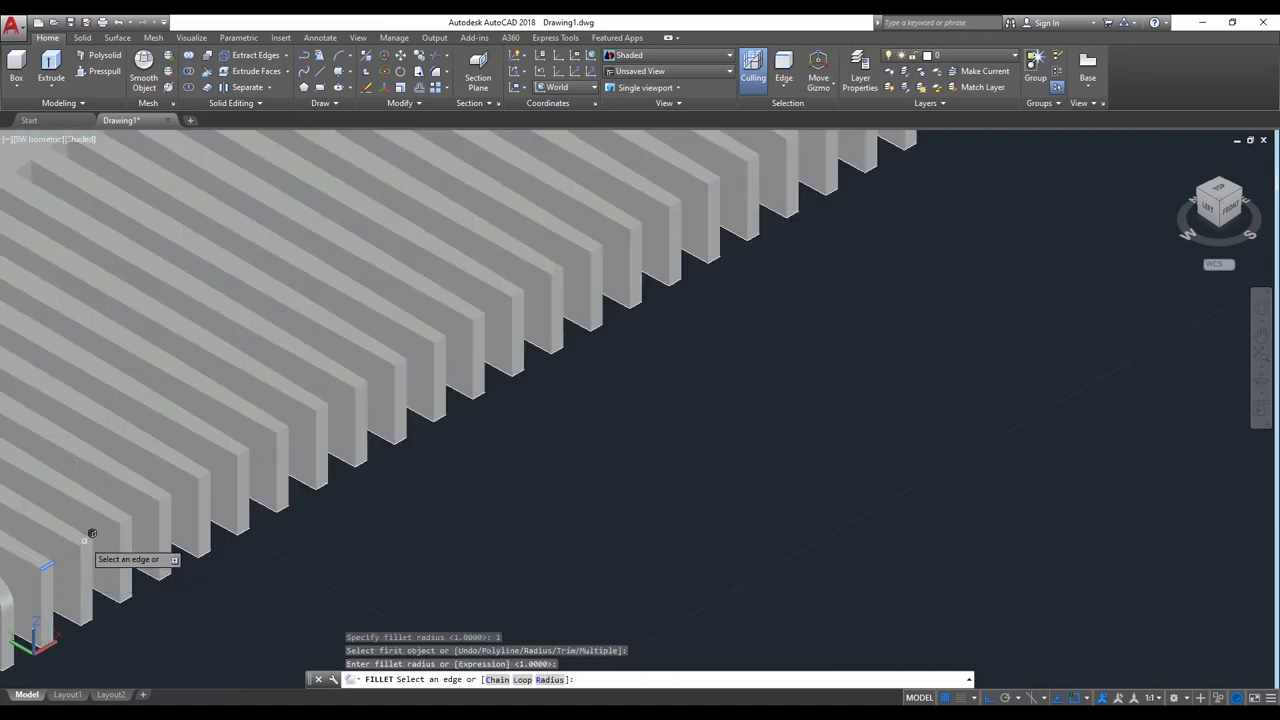
{"action": "left_click", "coordinate": [92, 535]}
{"action": "scroll", "coordinate": [570, 440], "scroll_direction": "down", "scroll_amount": 3}
{"action": "key", "text": "Return"}
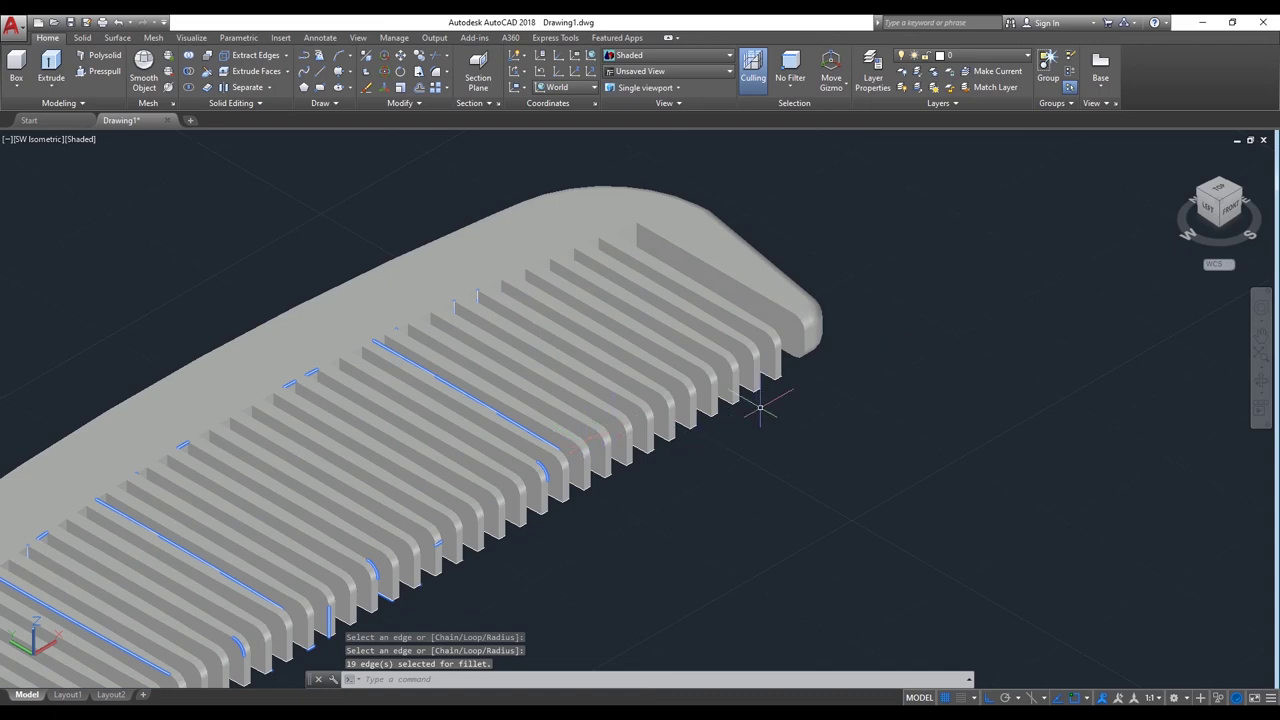
Step: Close the fillet command and adjust the view of the rounded teeth toward the tip
{"action": "key", "text": "Return"}
{"action": "key", "text": "Escape"}
{"action": "scroll", "coordinate": [657, 430], "scroll_direction": "down", "scroll_amount": 2}
{"action": "scroll", "coordinate": [657, 430], "scroll_direction": "down", "scroll_amount": 1}
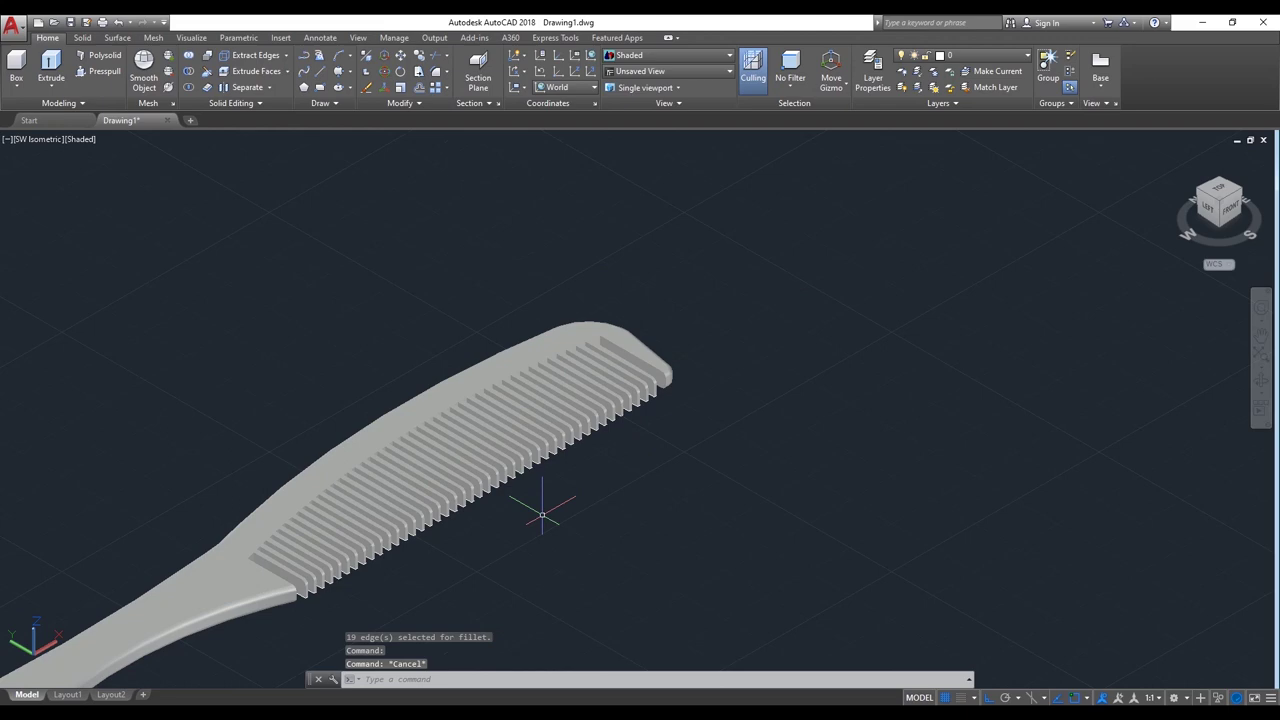
{"action": "scroll", "coordinate": [230, 680], "scroll_direction": "up", "scroll_amount": 2}
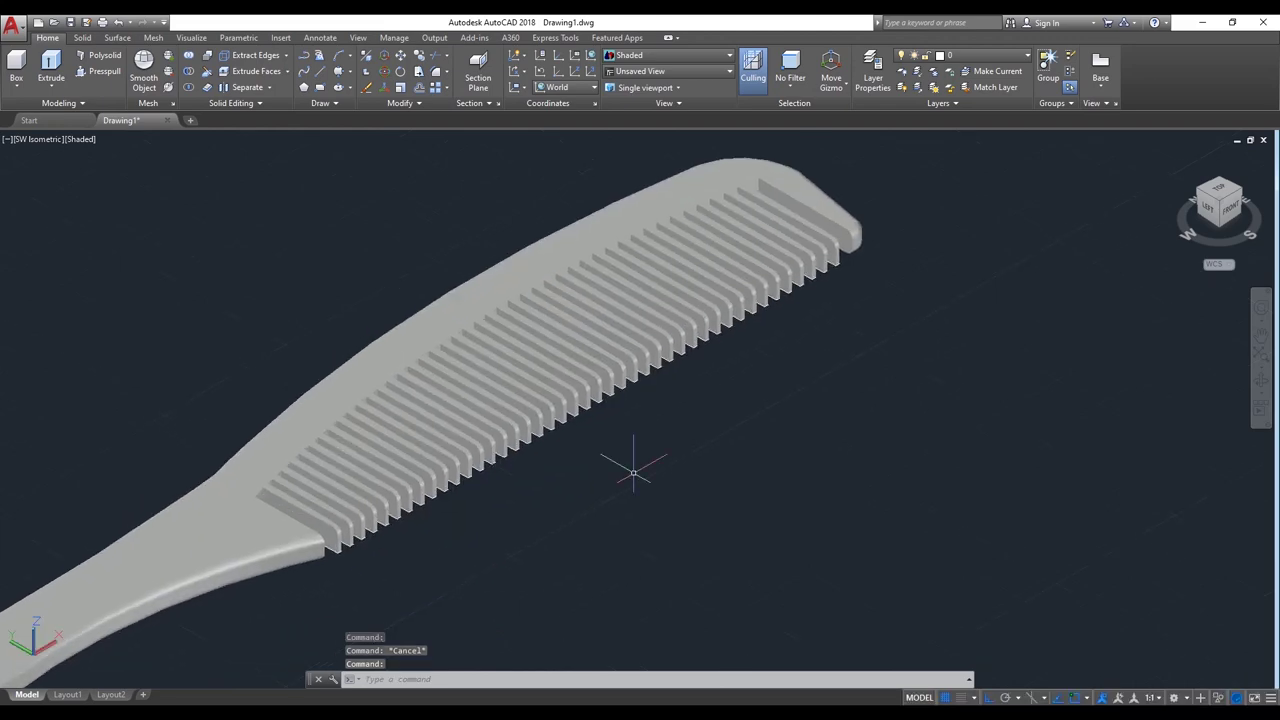
{"action": "type", "text": "m"}
{"action": "key", "text": "Return"}
Step: Move the comb solid slightly aside from the leftover wireframe tooth outlines
{"action": "left_click", "coordinate": [275, 545]}
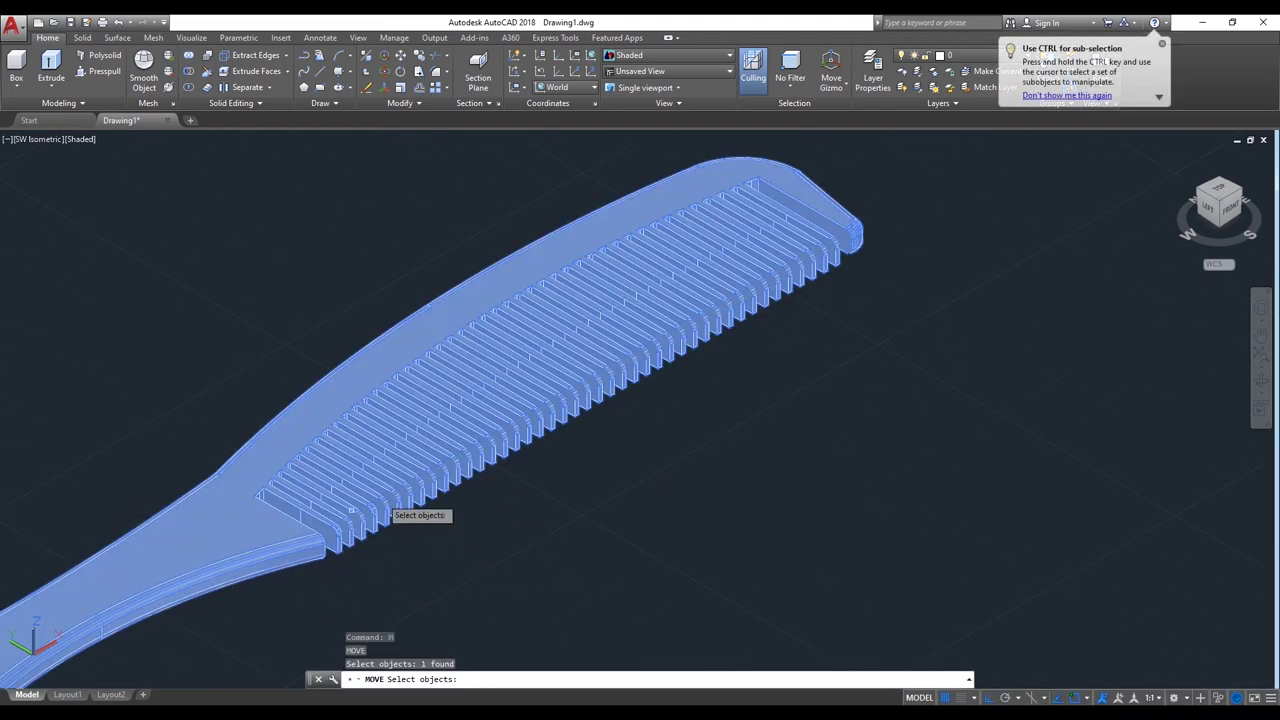
{"action": "scroll", "coordinate": [480, 466], "scroll_direction": "down", "scroll_amount": 5}
{"action": "key", "text": "Return"}
{"action": "left_click", "coordinate": [648, 523]}
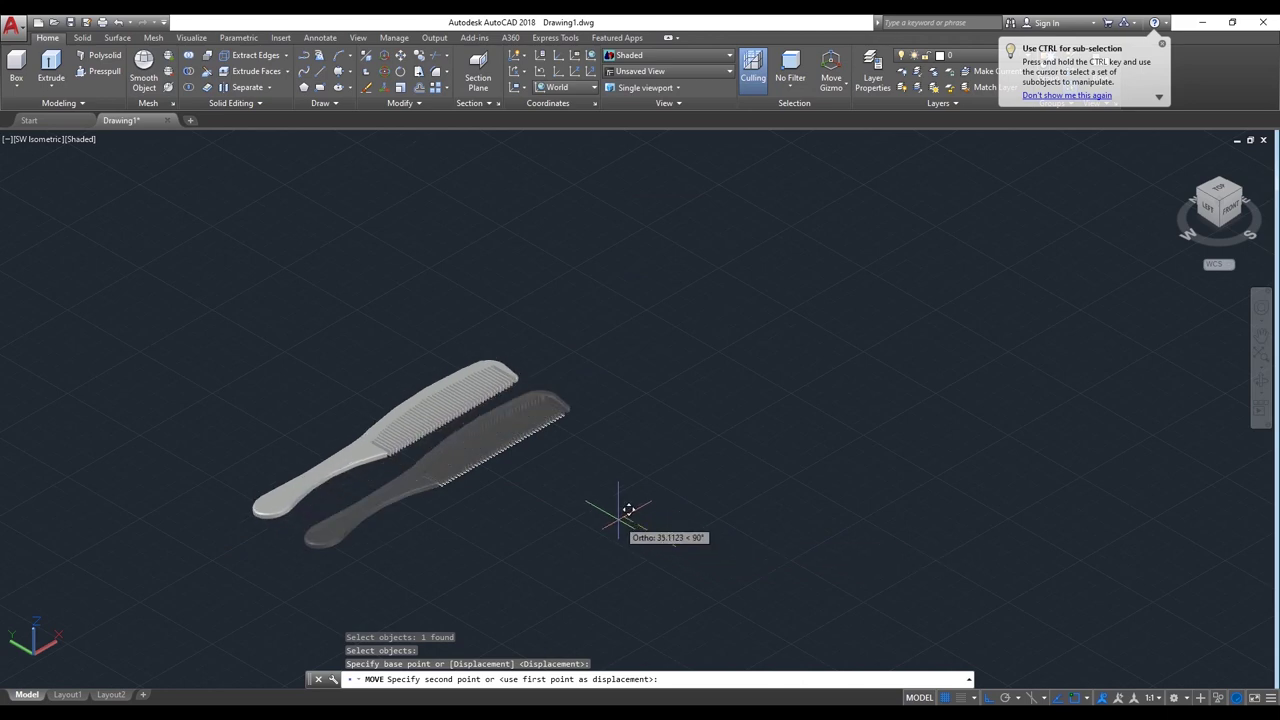
{"action": "left_click", "coordinate": [616, 518]}
{"action": "scroll", "coordinate": [557, 478], "scroll_direction": "up", "scroll_amount": 3}
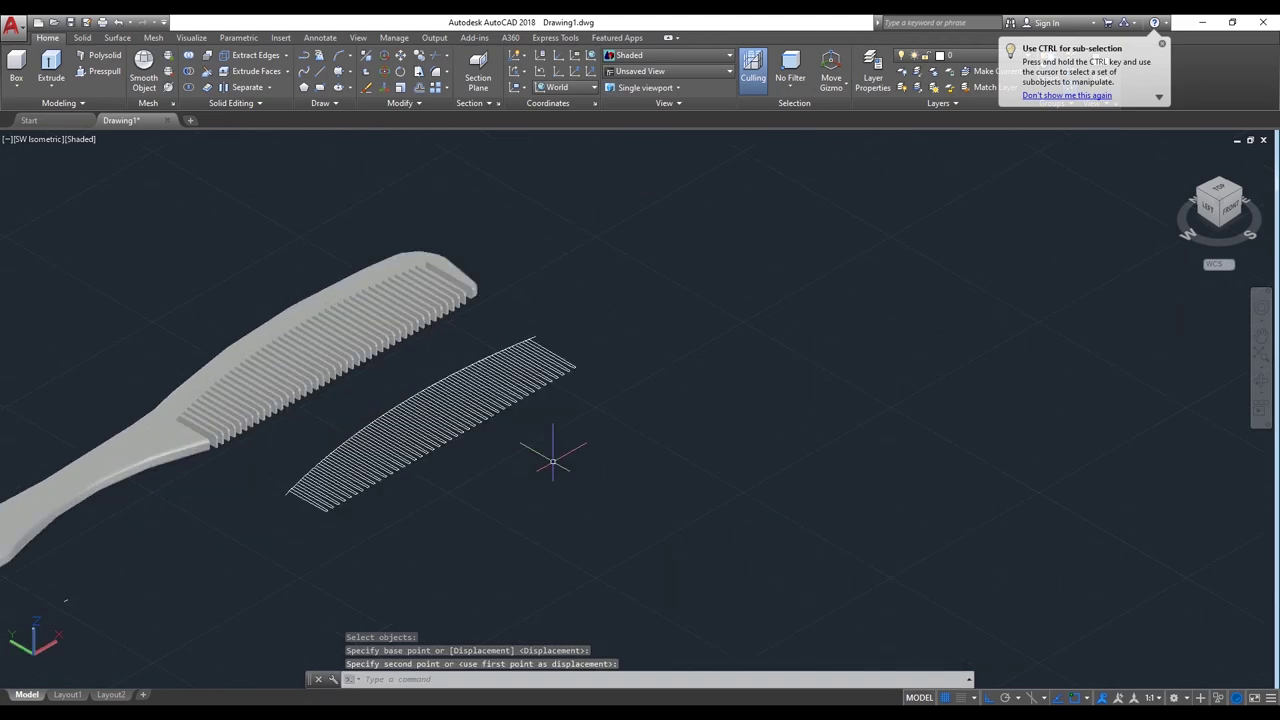
Step: Erase the 44 leftover flat tooth outlines with crossing windows
{"action": "type", "text": "e"}
{"action": "key", "text": "Return"}
{"action": "left_click", "coordinate": [613, 351]}
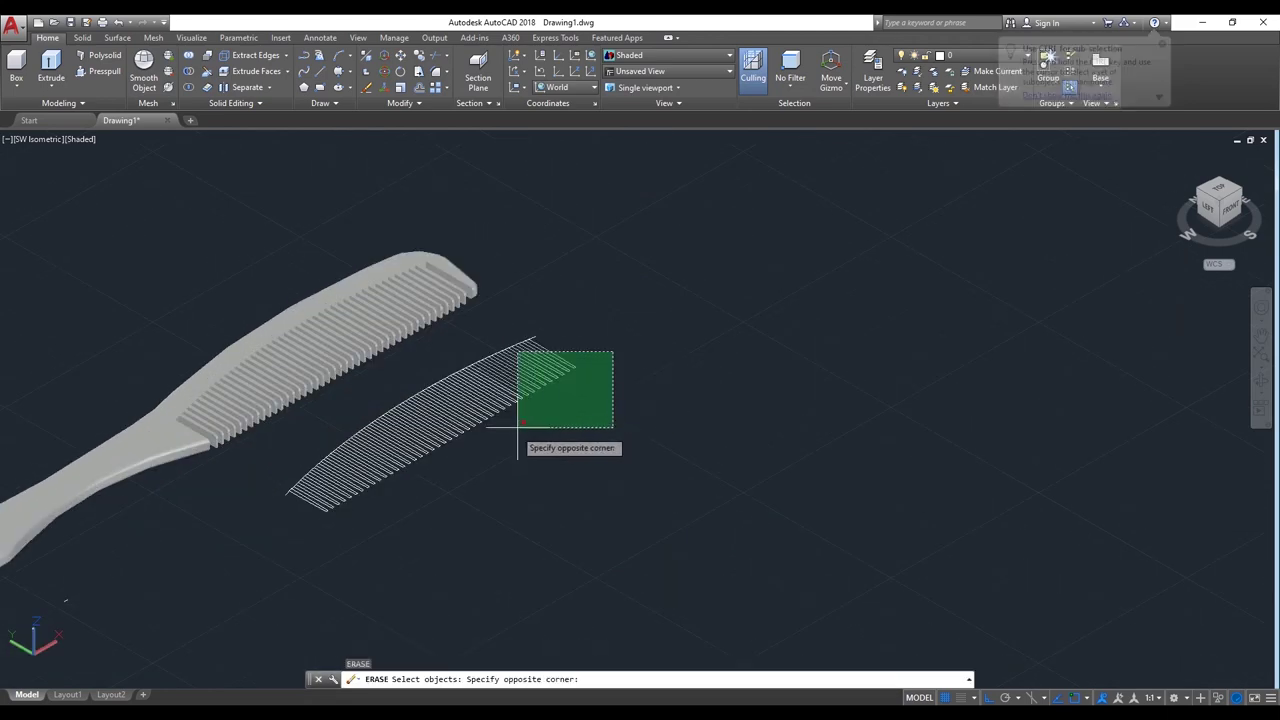
{"action": "left_click", "coordinate": [395, 490]}
{"action": "left_click", "coordinate": [495, 448]}
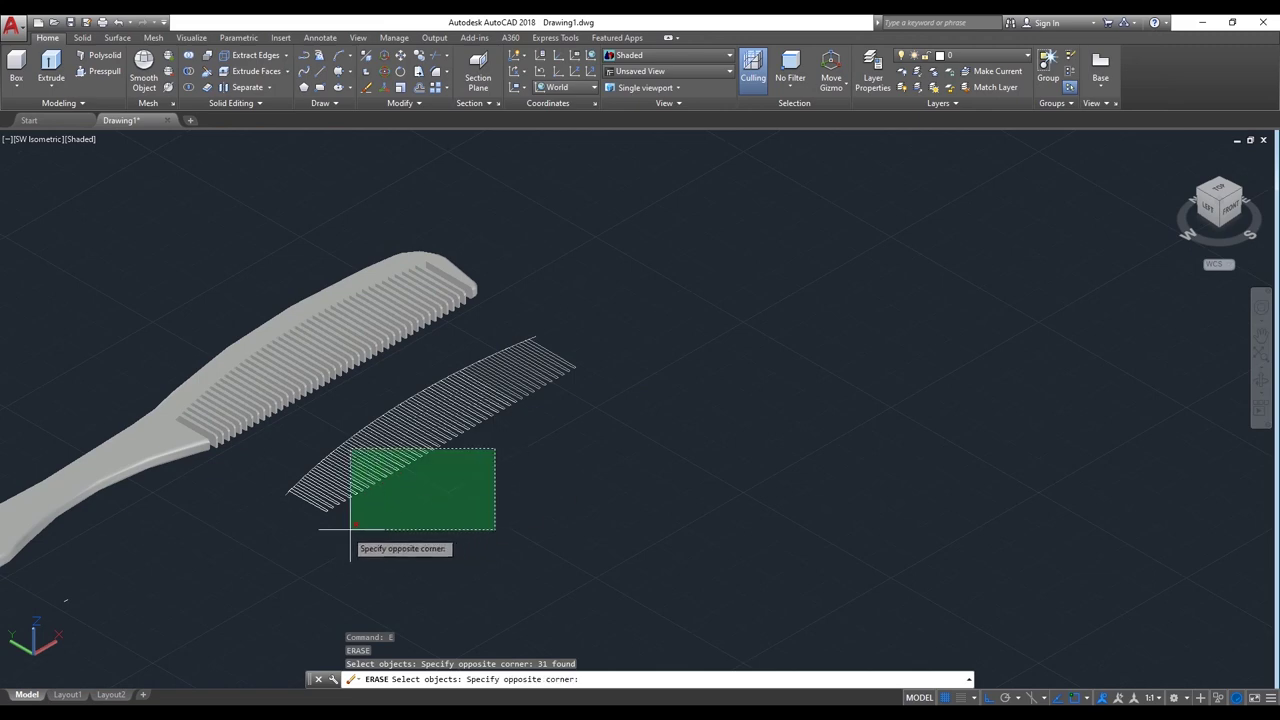
{"action": "left_click", "coordinate": [296, 543]}
{"action": "key", "text": "Return"}
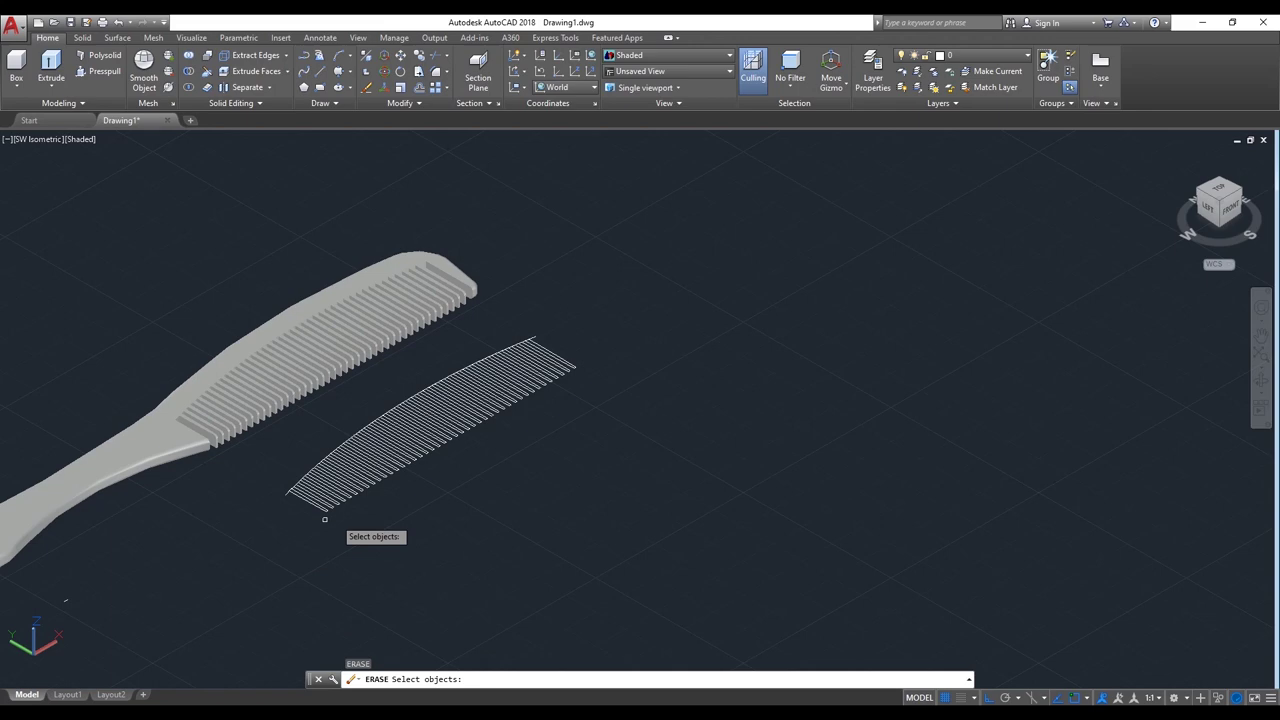
{"action": "left_click", "coordinate": [428, 485]}
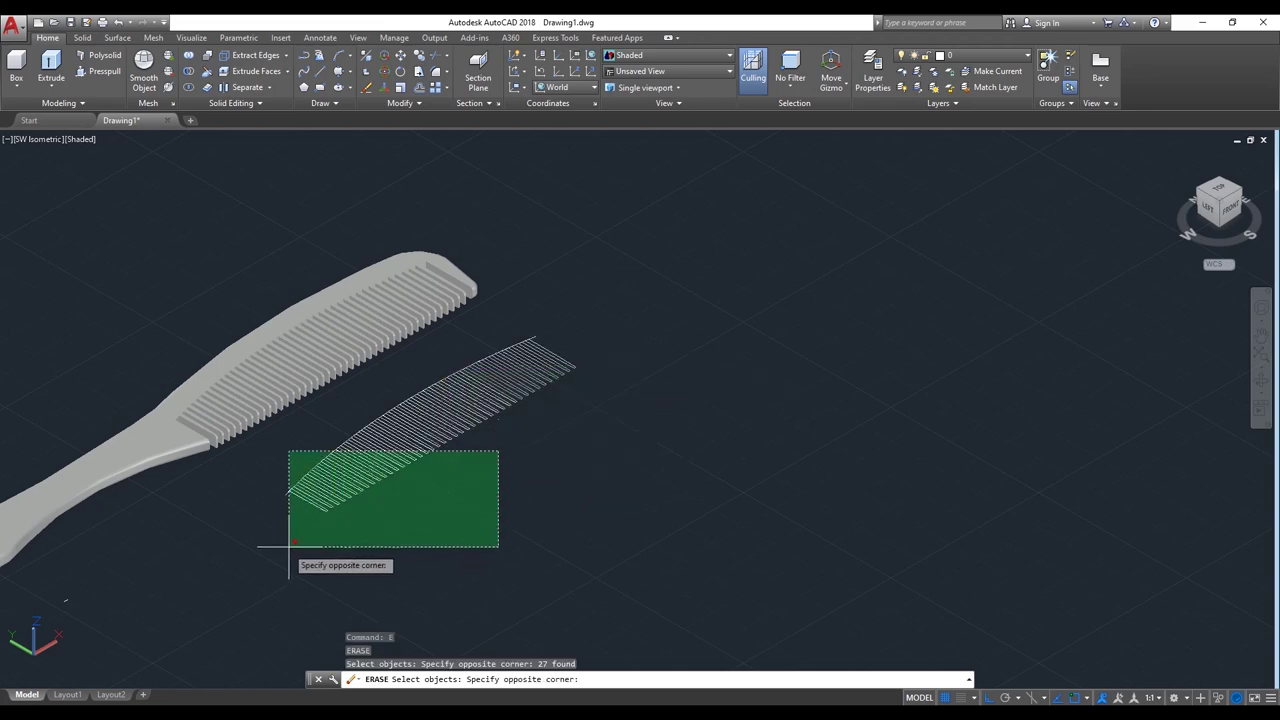
{"action": "left_click", "coordinate": [252, 578]}
{"action": "key", "text": "Return"}
{"action": "scroll", "coordinate": [428, 481], "scroll_direction": "down", "scroll_amount": 2}
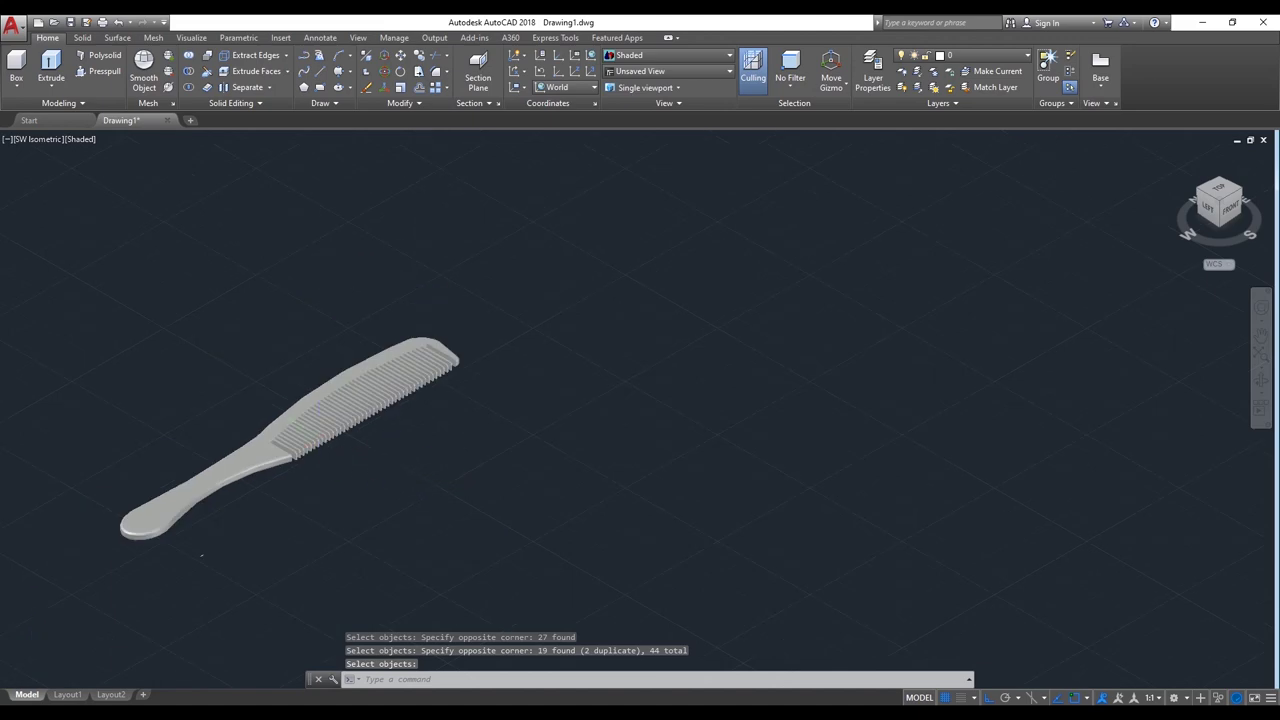
Step: Orbit the view down to a low side angle on the comb's teeth
{"action": "scroll", "coordinate": [340, 436], "scroll_direction": "up", "scroll_amount": 3}
{"action": "scroll", "coordinate": [400, 430], "scroll_direction": "up", "scroll_amount": 3}
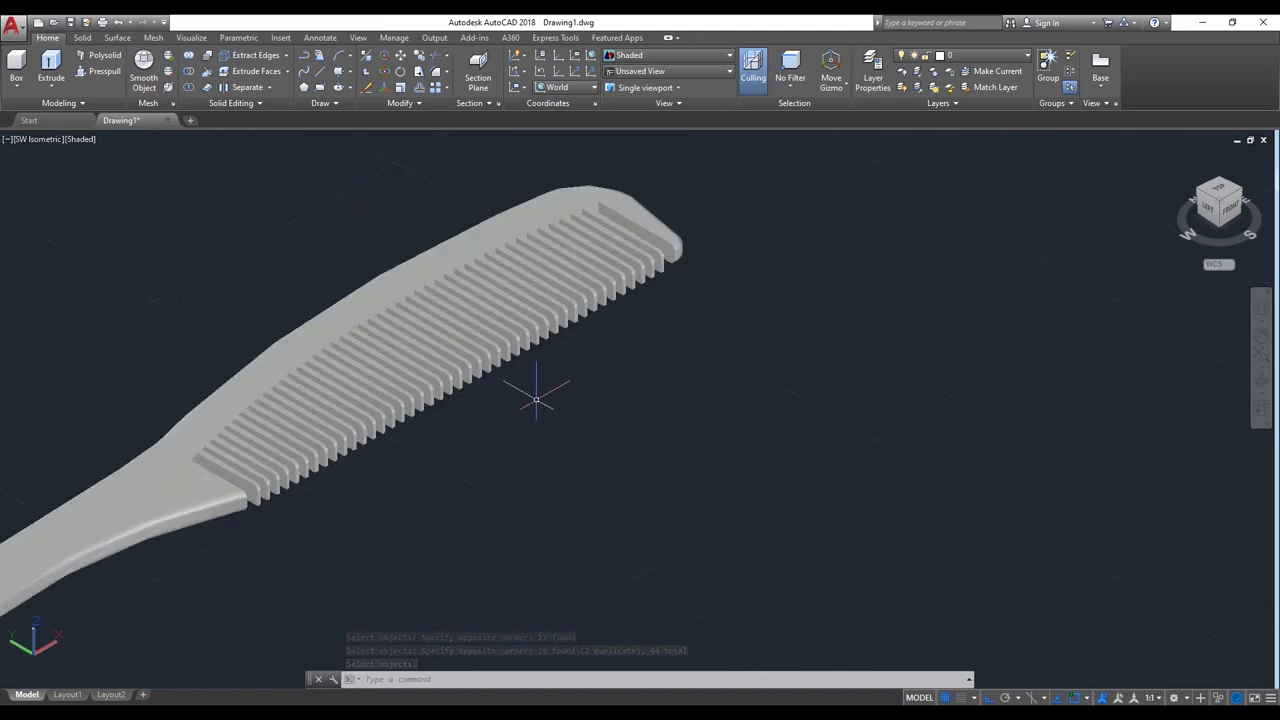
{"action": "left_click", "coordinate": [1261, 381]}
{"action": "mouse_move", "coordinate": [523, 440]}
{"action": "left_mouse_down"}
{"action": "mouse_move", "coordinate": [506, 331]}
{"action": "mouse_move", "coordinate": [743, 489]}
{"action": "mouse_move", "coordinate": [540, 342]}
{"action": "left_mouse_up"}
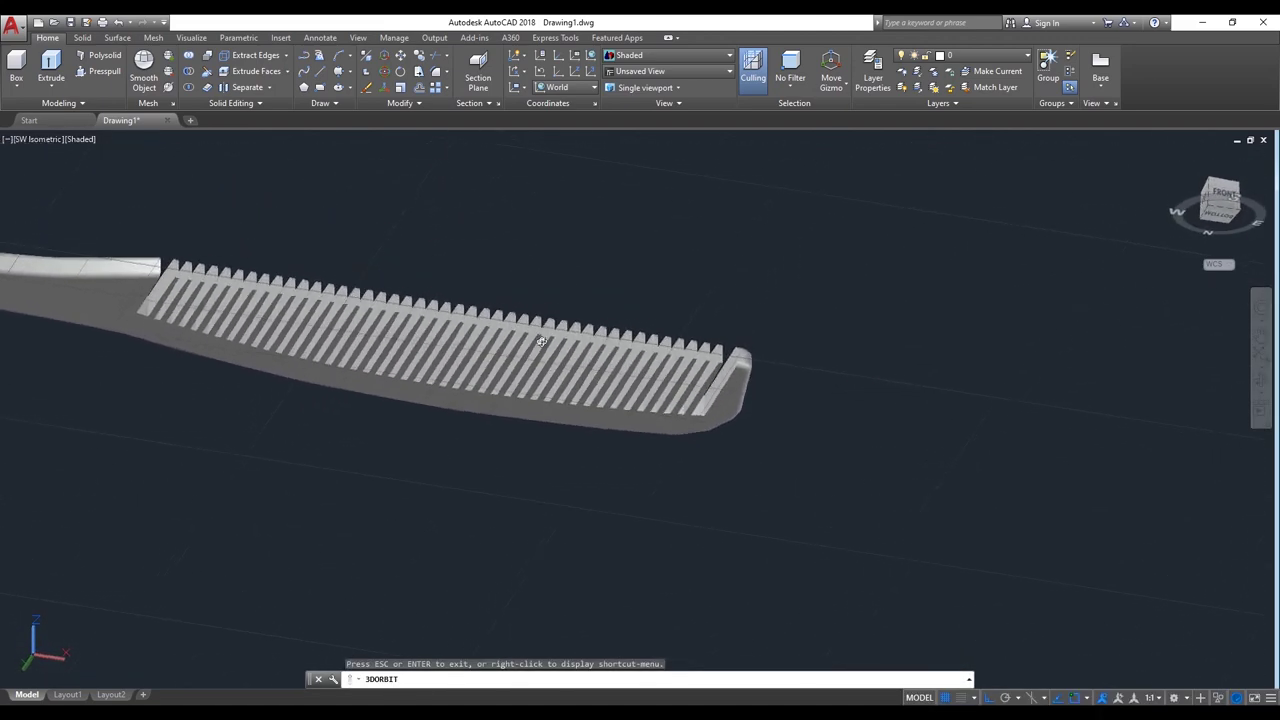
{"action": "scroll", "coordinate": [540, 342], "scroll_direction": "up", "scroll_amount": 2}
{"action": "scroll", "coordinate": [617, 341], "scroll_direction": "up", "scroll_amount": 2}
{"action": "right_click", "coordinate": [977, 287]}
{"action": "left_click", "coordinate": [995, 292]}
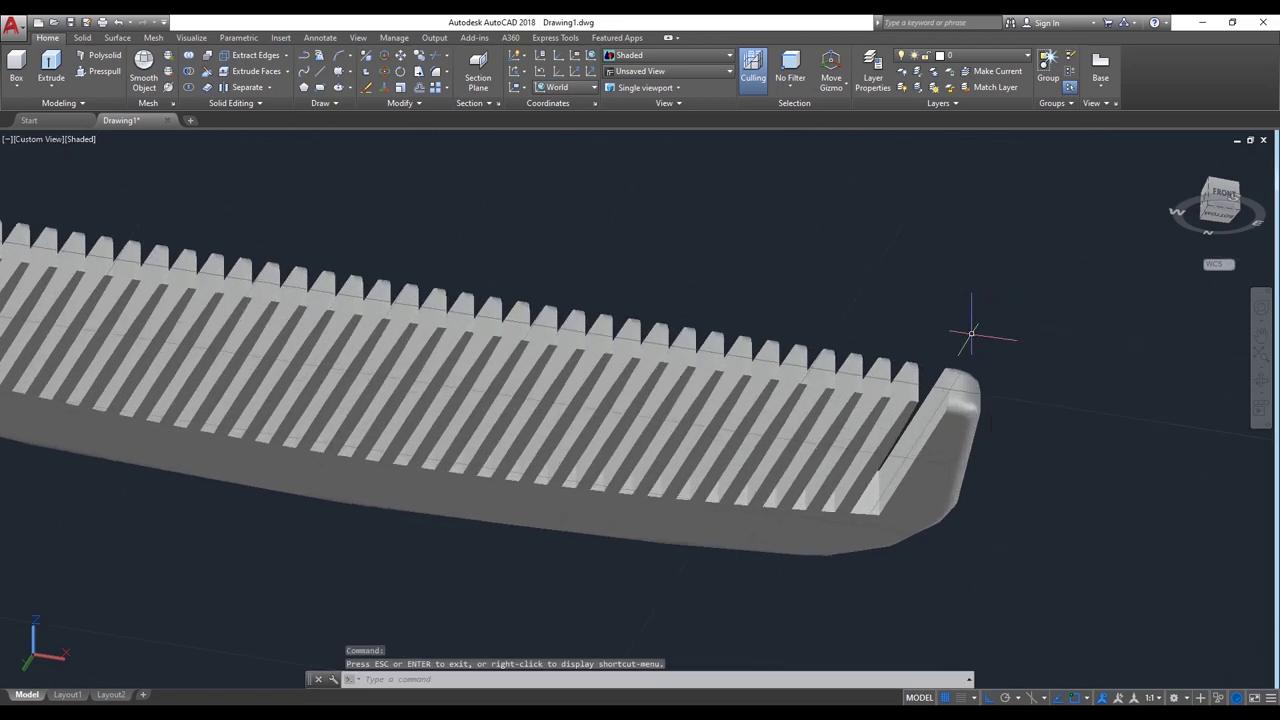
Step: Start a Fillet with the radius set to 1
{"action": "type", "text": "f"}
{"action": "key", "text": "Return"}
{"action": "type", "text": "r"}
{"action": "key", "text": "Return"}
{"action": "key", "text": "Return"}
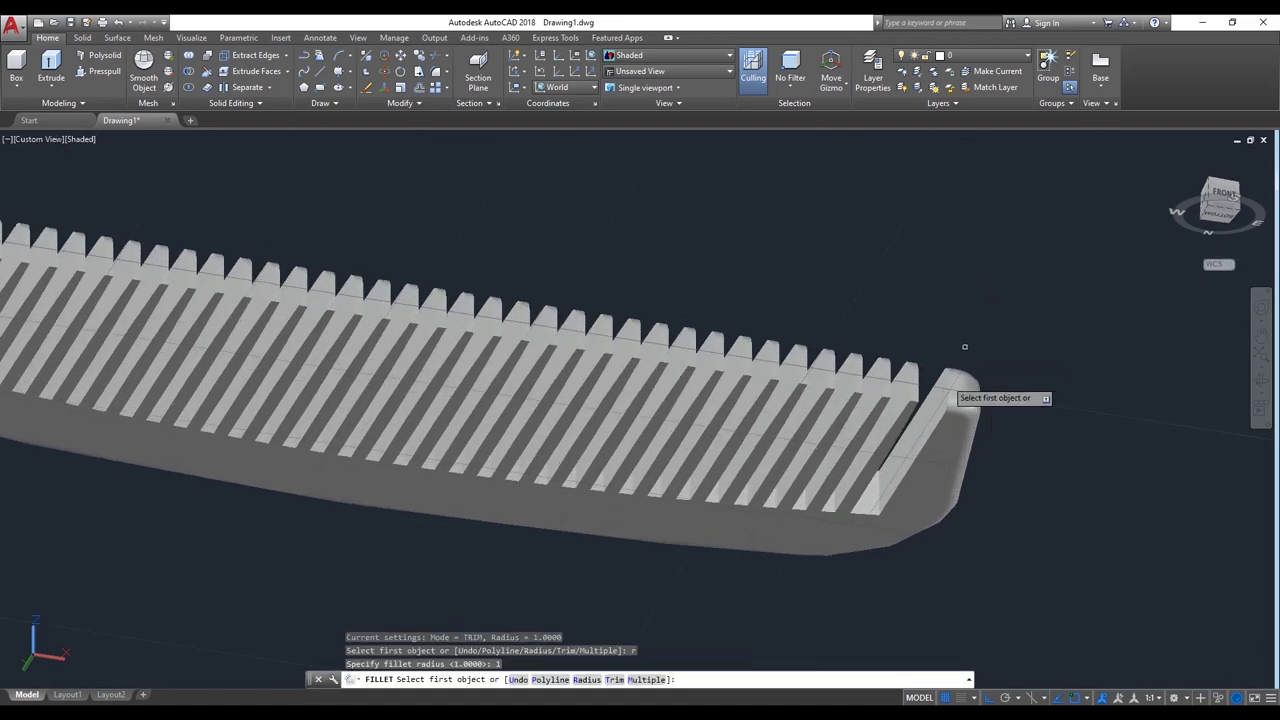
Step: Pick the first eleven tooth-base edges along the comb for the radius-1 fillet
{"action": "scroll", "coordinate": [940, 390], "scroll_direction": "up", "scroll_amount": 1}
{"action": "scroll", "coordinate": [920, 405], "scroll_direction": "up", "scroll_amount": 1}
{"action": "left_click", "coordinate": [916, 411]}
{"action": "key", "text": "Return"}
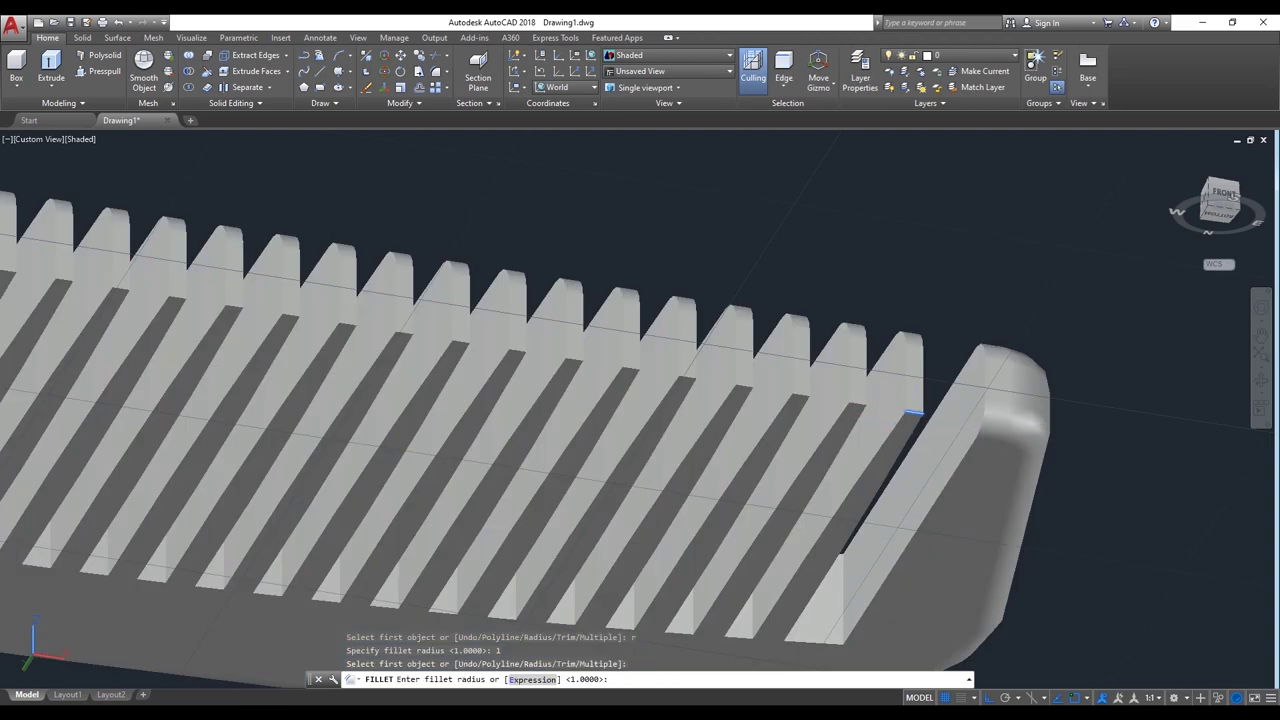
{"action": "left_click", "coordinate": [860, 403]}
{"action": "left_click", "coordinate": [808, 396]}
{"action": "left_click", "coordinate": [746, 384]}
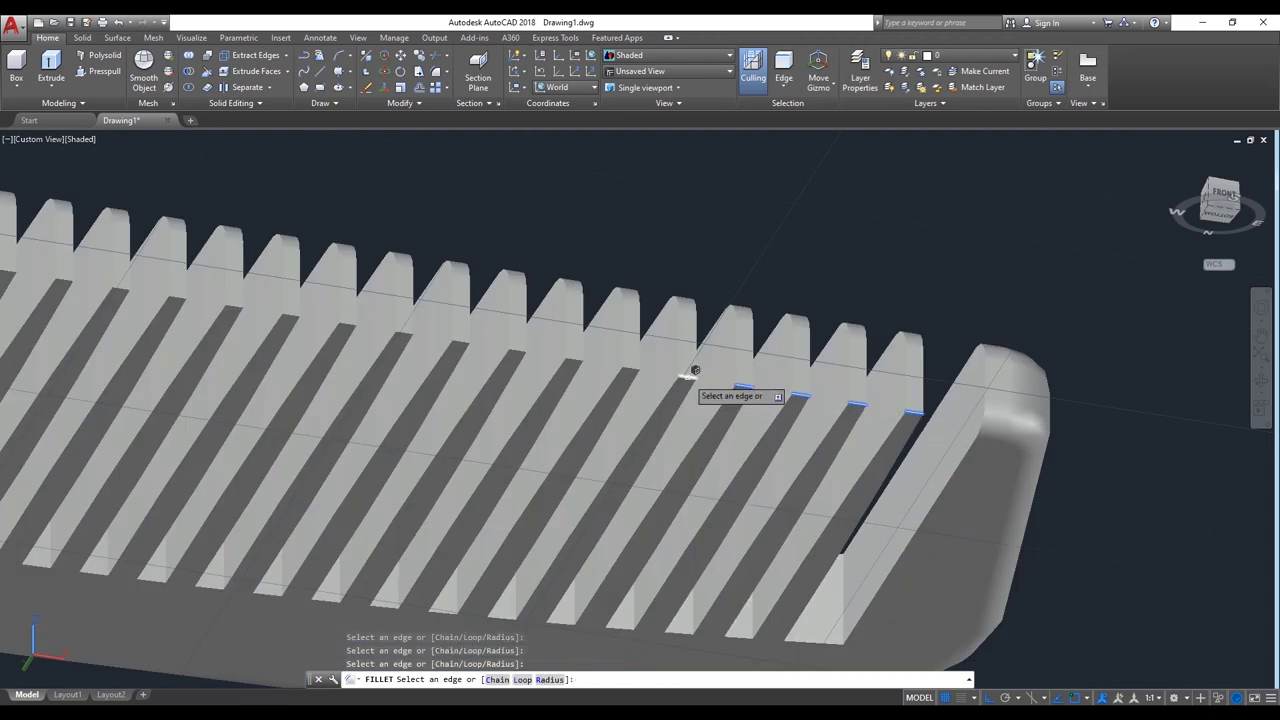
{"action": "left_click", "coordinate": [689, 372]}
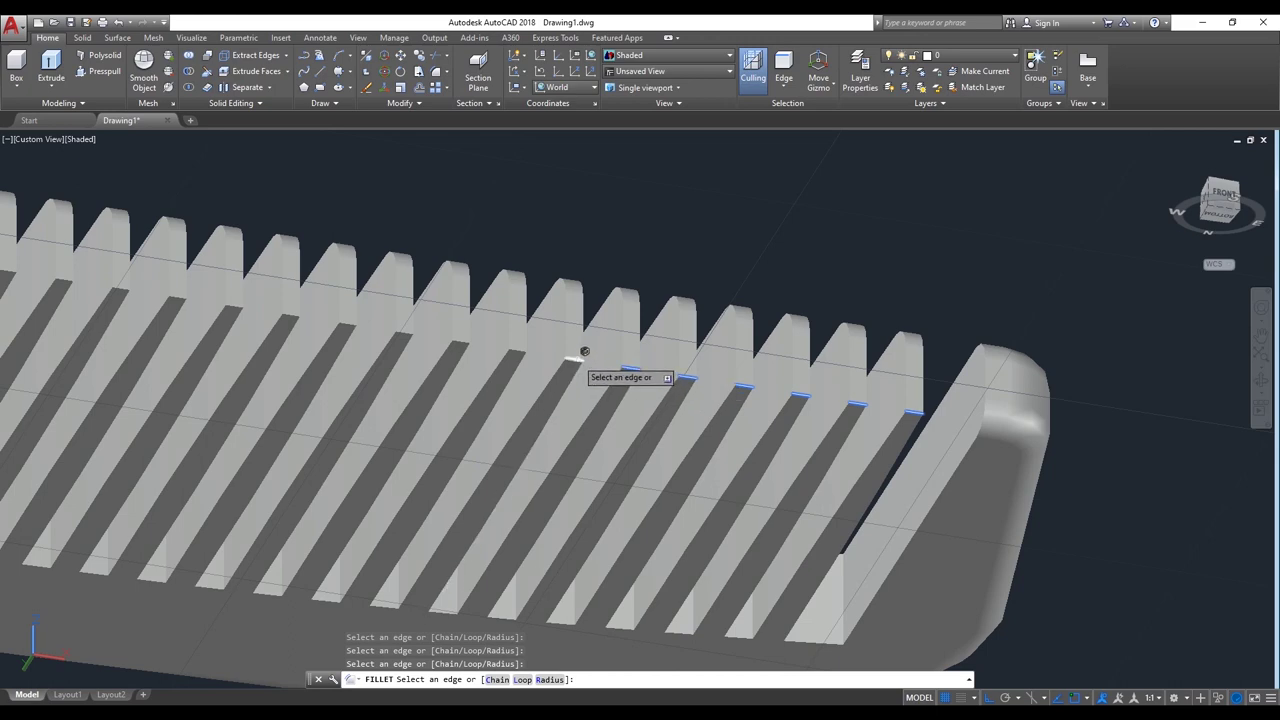
{"action": "left_click", "coordinate": [462, 336]}
{"action": "left_click", "coordinate": [352, 319]}
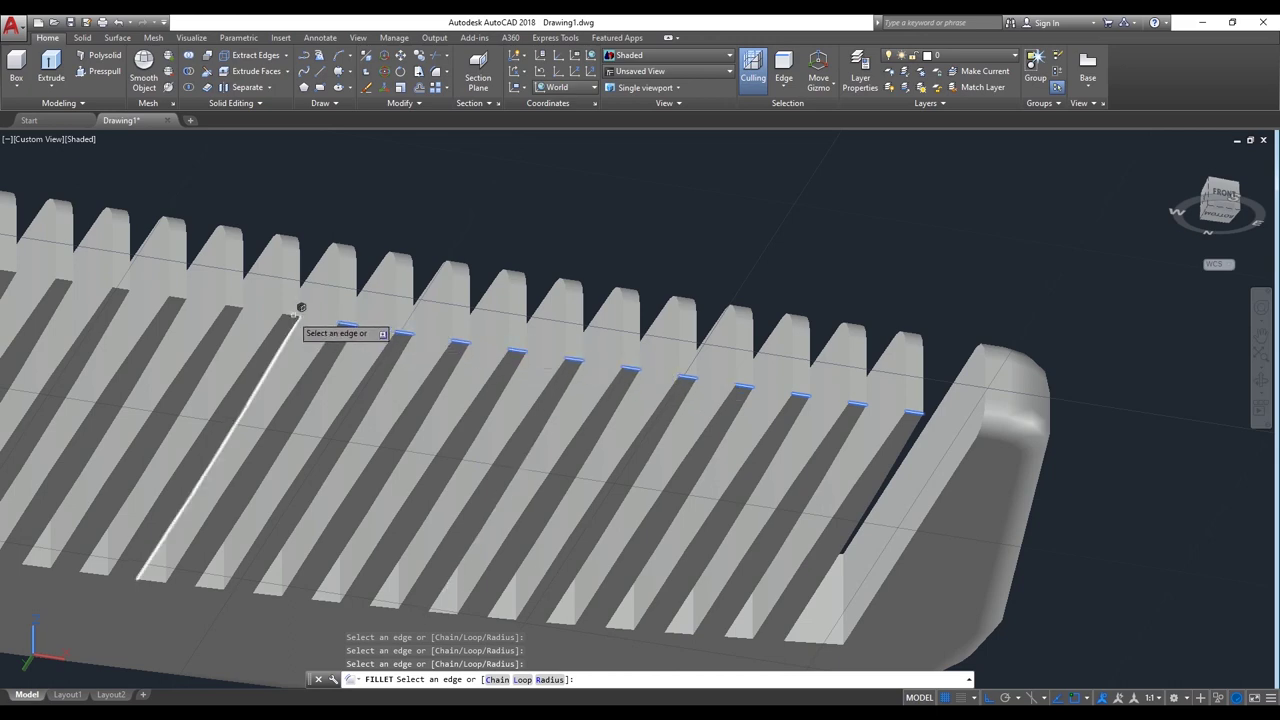
{"action": "left_click", "coordinate": [290, 314]}
{"action": "left_click", "coordinate": [232, 305]}
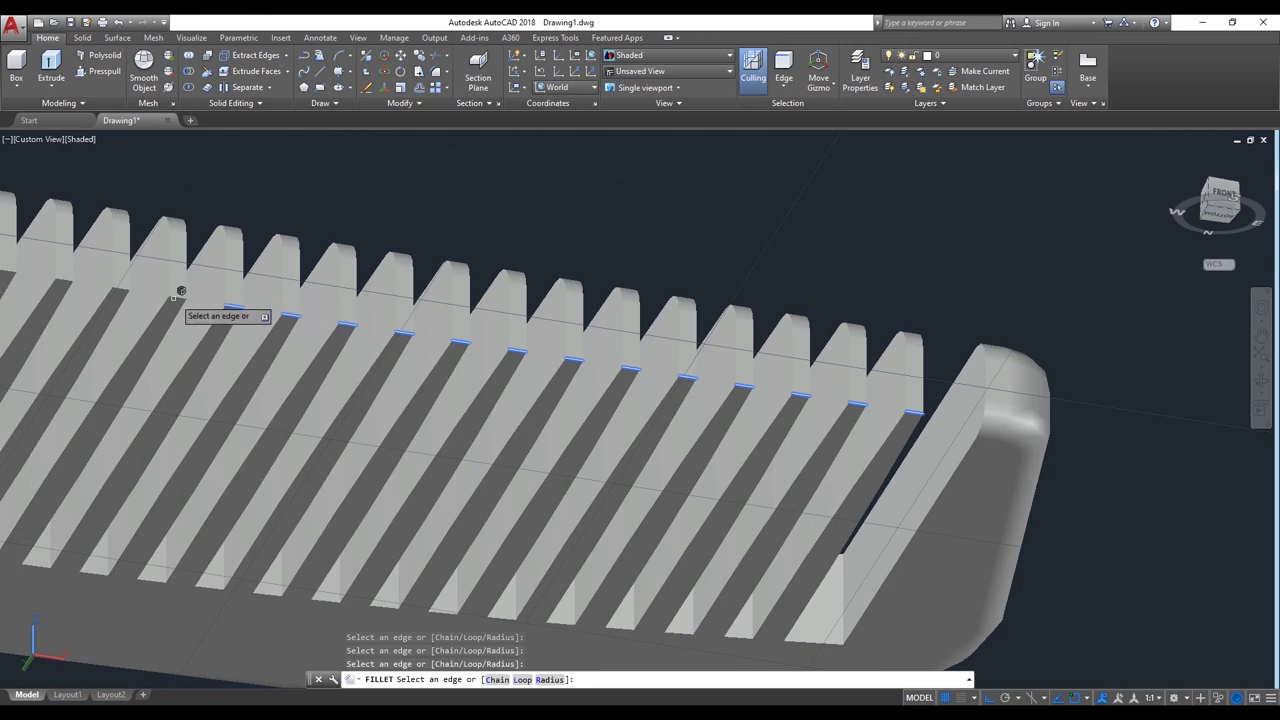
{"action": "left_click", "coordinate": [182, 292]}
{"action": "left_click", "coordinate": [119, 288]}
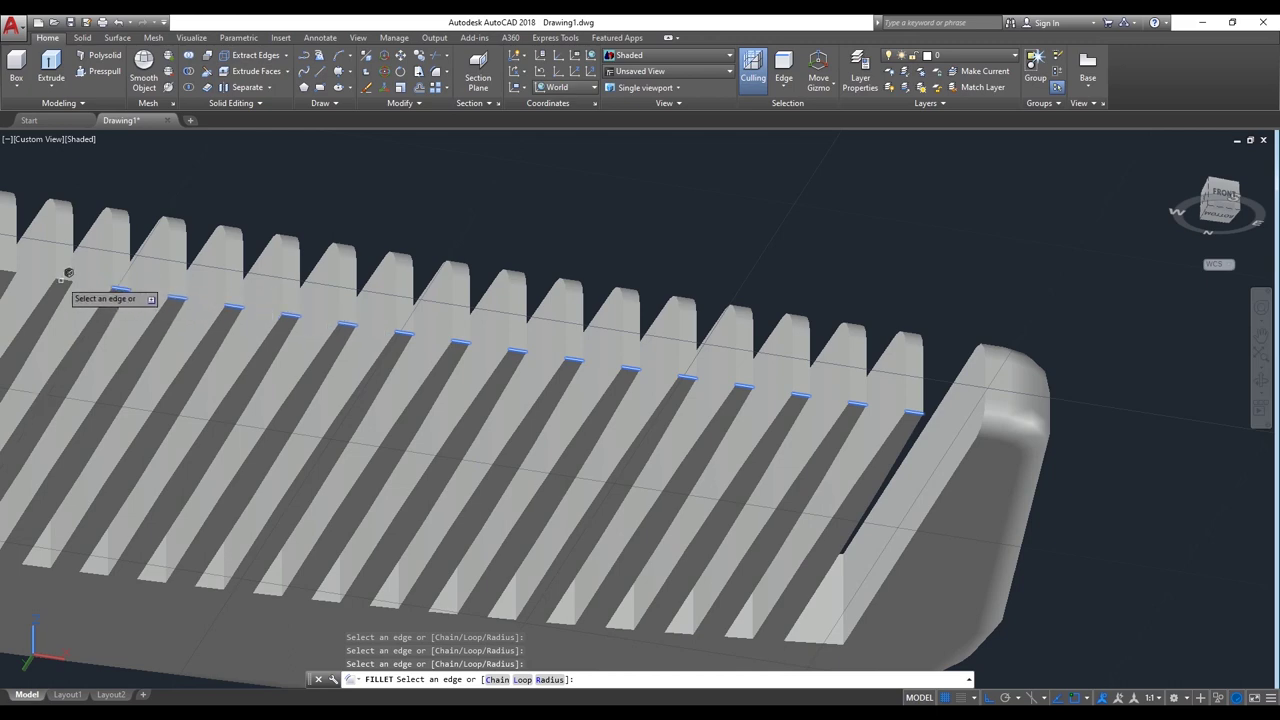
Step: Pan along the comb, add four more tooth edges, and apply the radius-1 fillet
{"action": "middle_click_drag", "start_coordinate": [100, 290], "coordinate": [518, 335]}
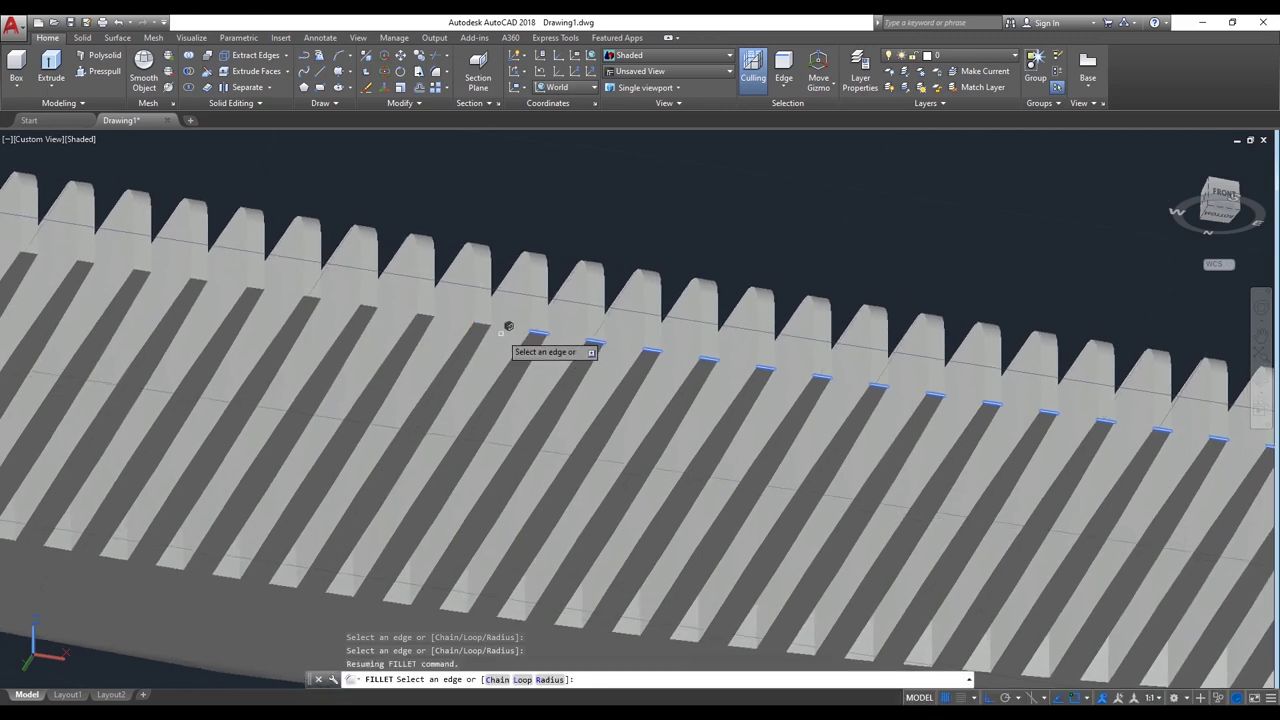
{"action": "left_click", "coordinate": [428, 315]}
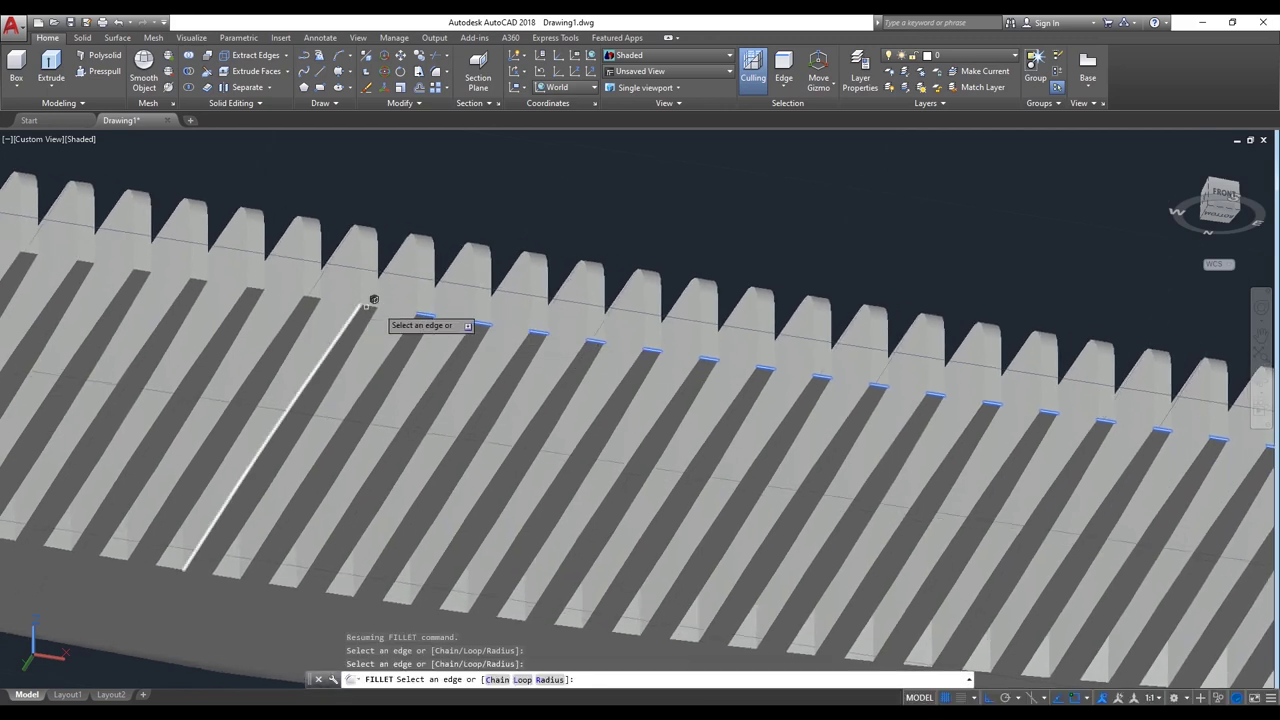
{"action": "left_click", "coordinate": [369, 303]}
{"action": "left_click", "coordinate": [319, 290]}
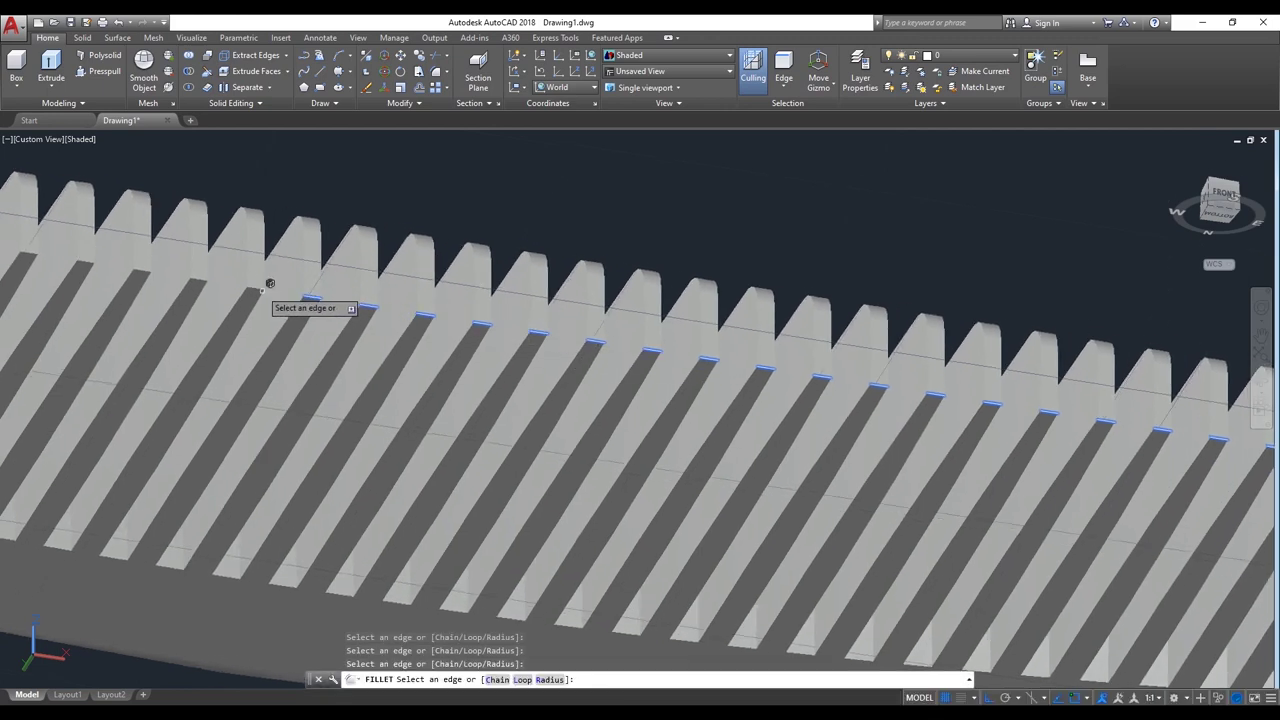
{"action": "mouse_move", "coordinate": [267, 281]}
{"action": "middle_mouse_down"}
{"action": "mouse_move", "coordinate": [666, 420]}
{"action": "mouse_move", "coordinate": [715, 365]}
{"action": "middle_mouse_up"}
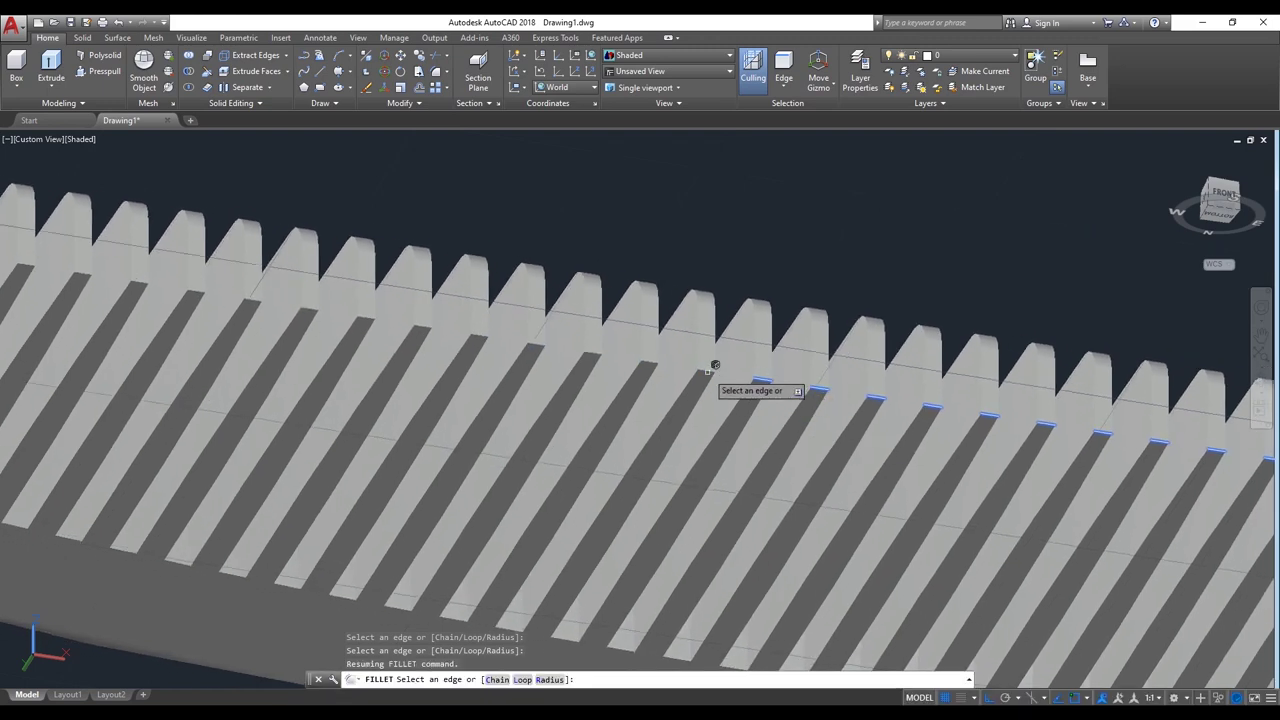
{"action": "left_click", "coordinate": [714, 365]}
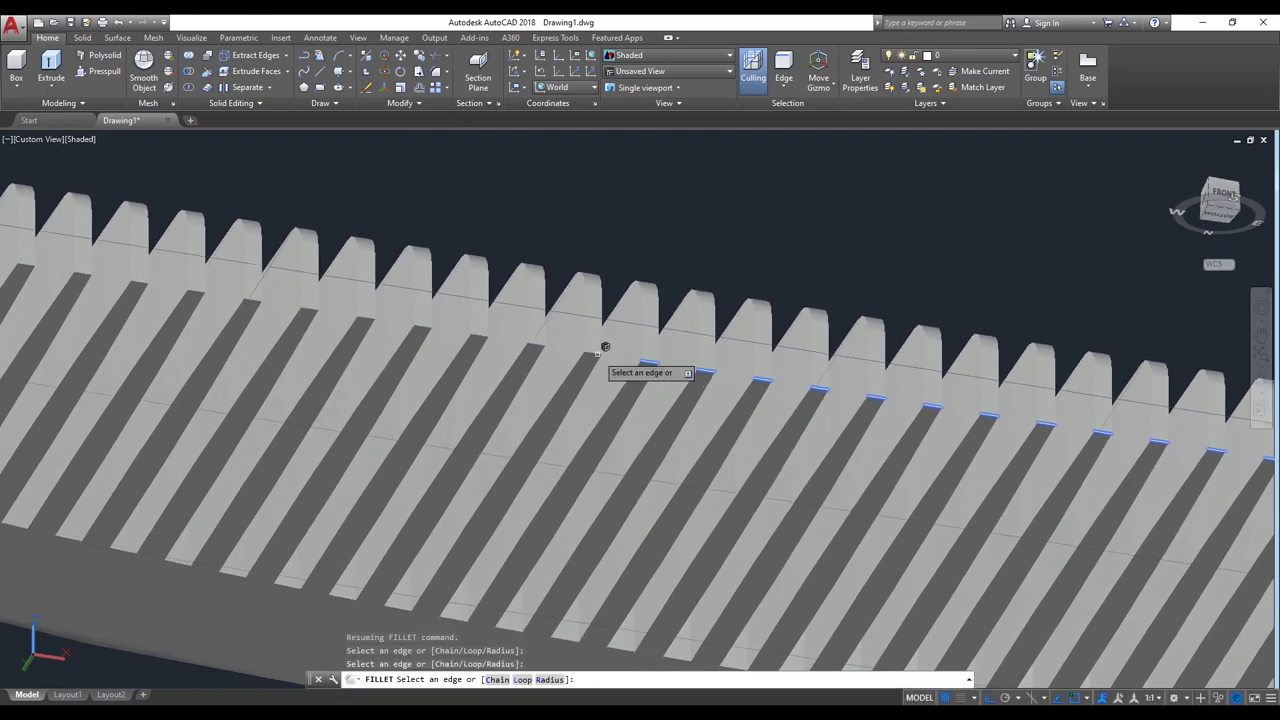
{"action": "key", "text": "Return"}
{"action": "key", "text": "Return"}
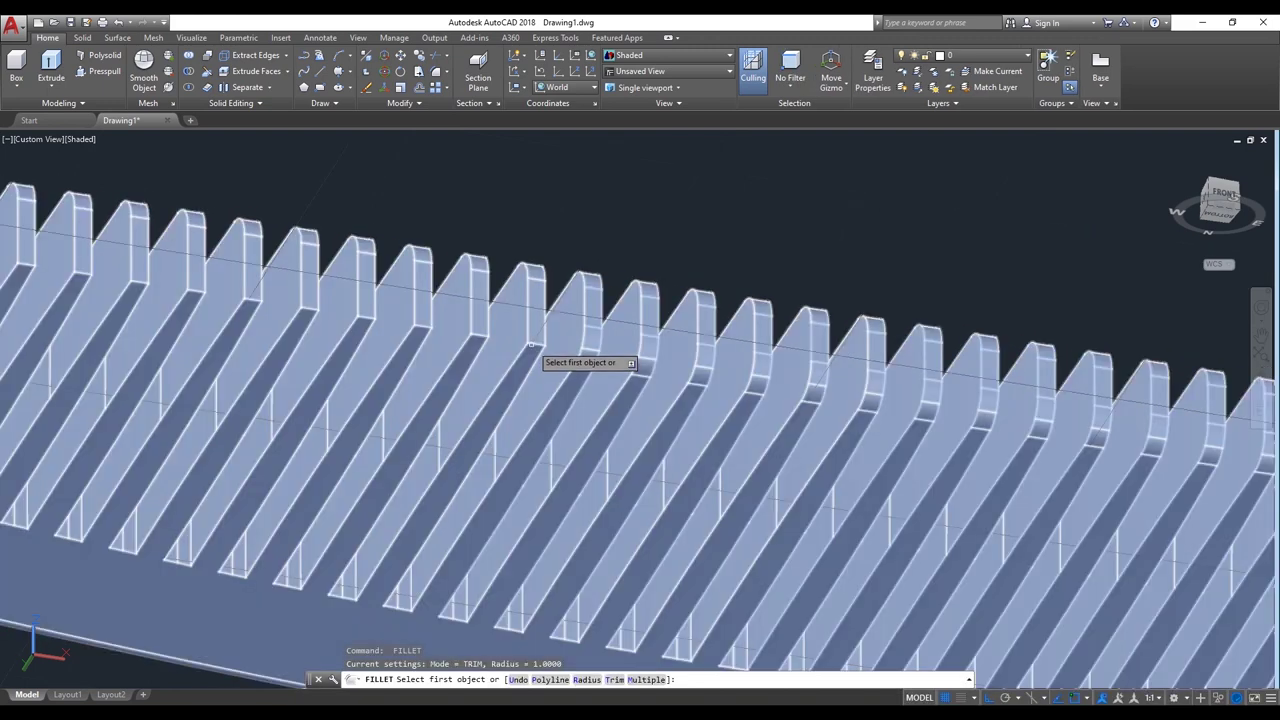
Step: Pick the first tooth-top edges for the next radius-1 fillet, orbiting to expose more
{"action": "left_click", "coordinate": [528, 350]}
{"action": "key", "text": "Return"}
{"action": "left_click", "coordinate": [426, 322]}
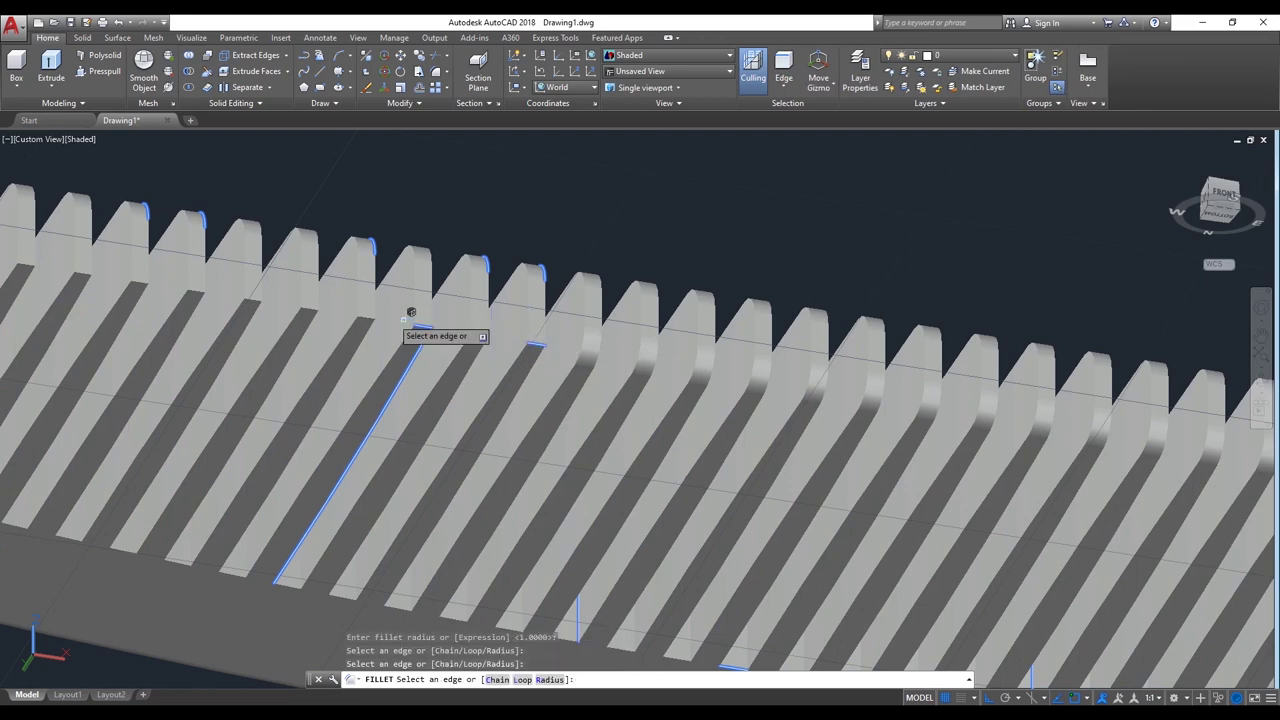
{"action": "mouse_move", "coordinate": [320, 300]}
{"action": "middle_mouse_down", "text": "shift"}
{"action": "mouse_move", "coordinate": [657, 437]}
{"action": "mouse_move", "coordinate": [700, 409]}
{"action": "middle_mouse_up", "text": "shift"}
{"action": "left_click", "coordinate": [659, 401]}
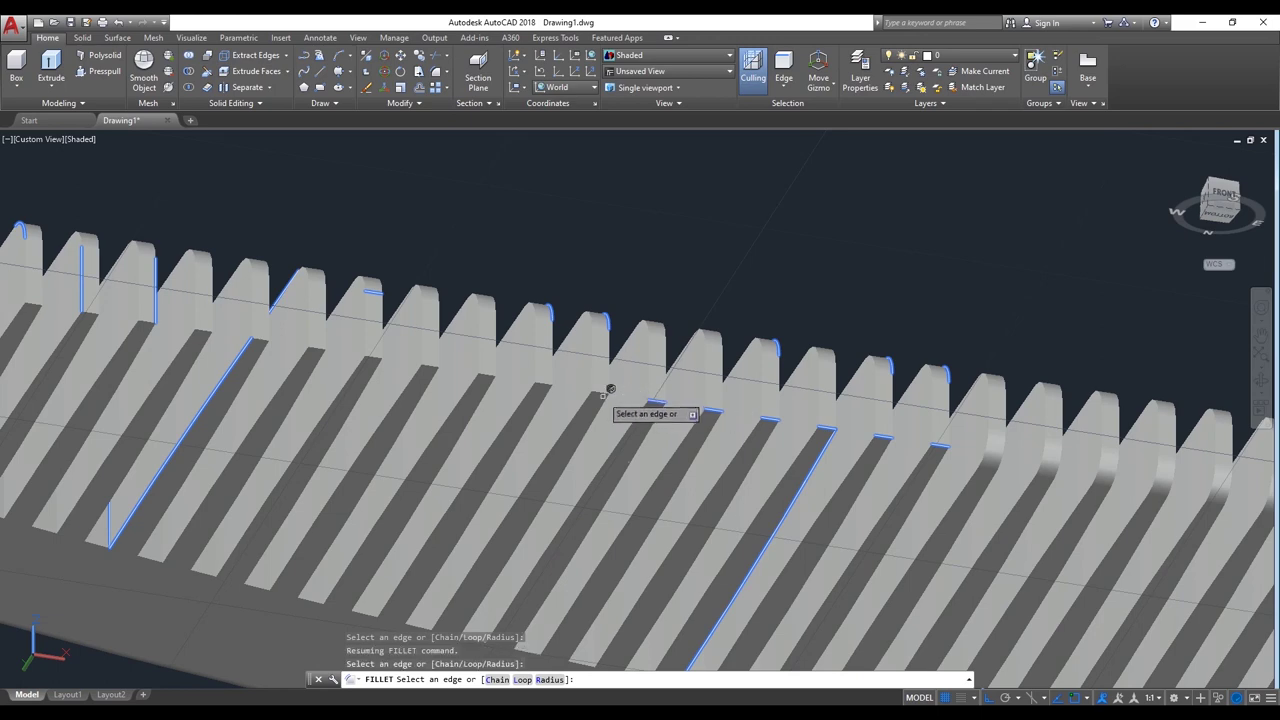
{"action": "left_click", "coordinate": [601, 391]}
{"action": "left_click", "coordinate": [547, 381]}
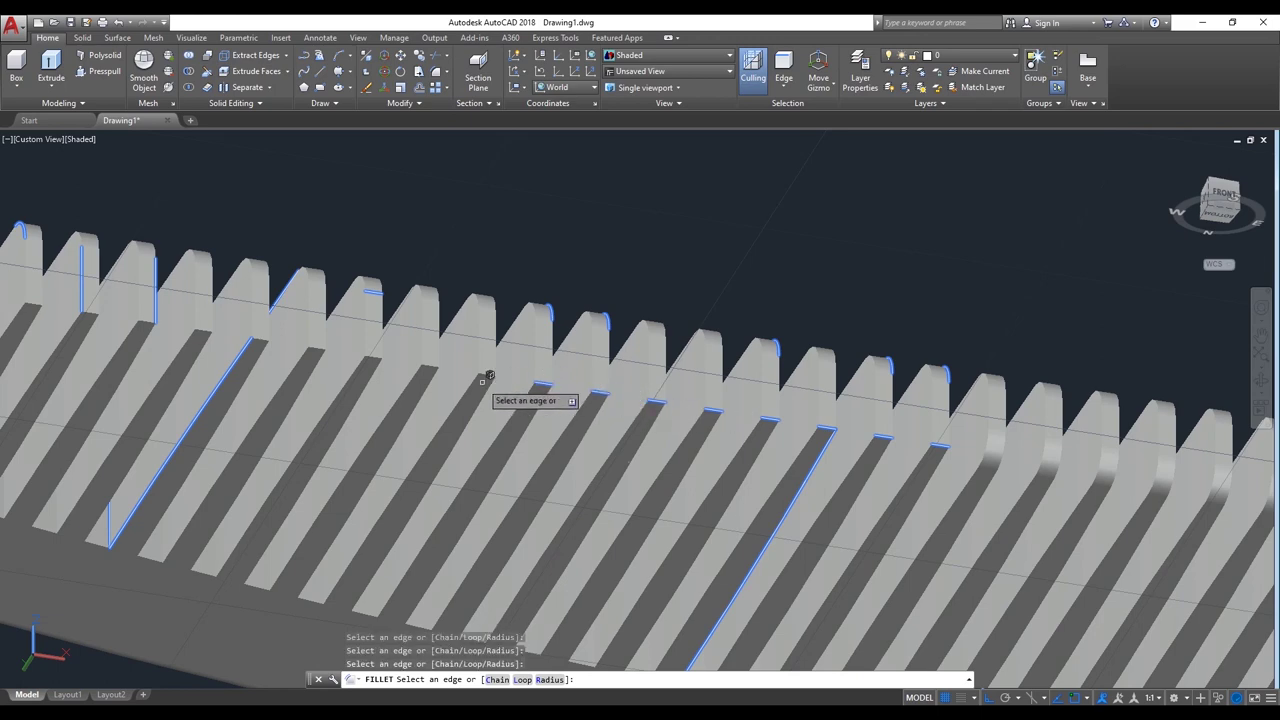
Step: Add the remaining tooth edges toward the handle and apply the radius-1 fillet
{"action": "left_click", "coordinate": [491, 368]}
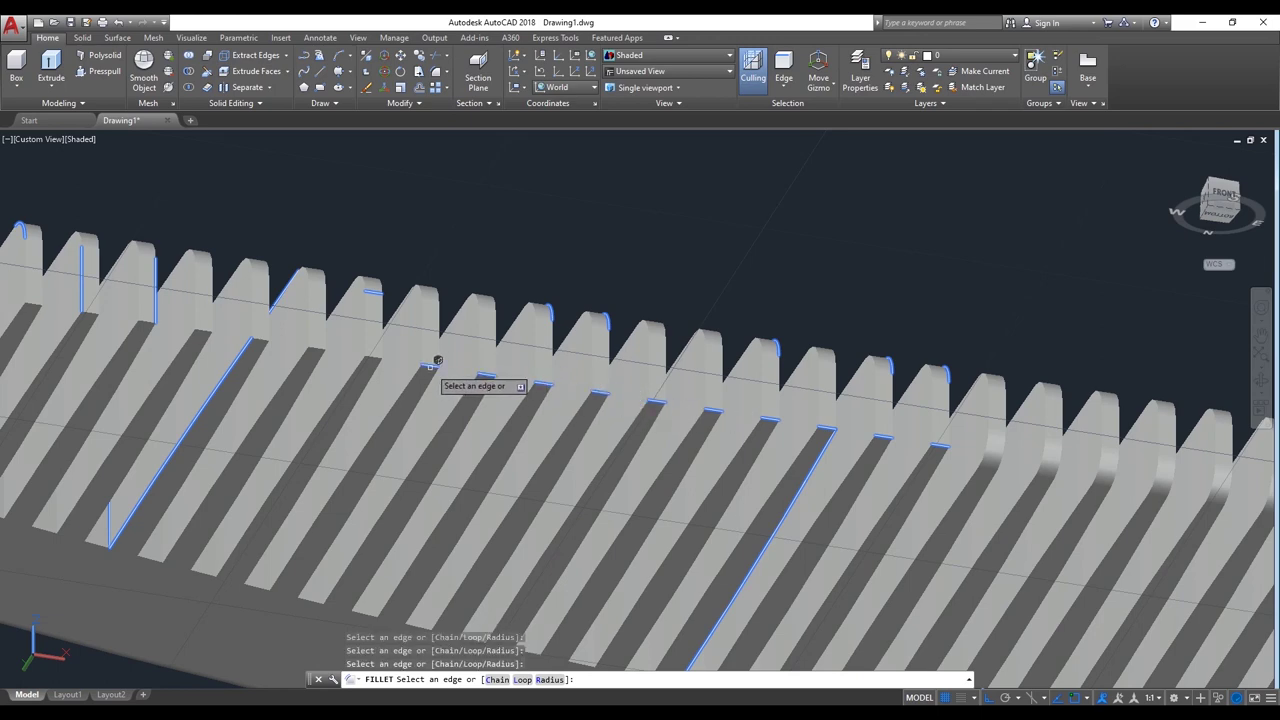
{"action": "left_click", "coordinate": [436, 361]}
{"action": "left_click", "coordinate": [376, 355]}
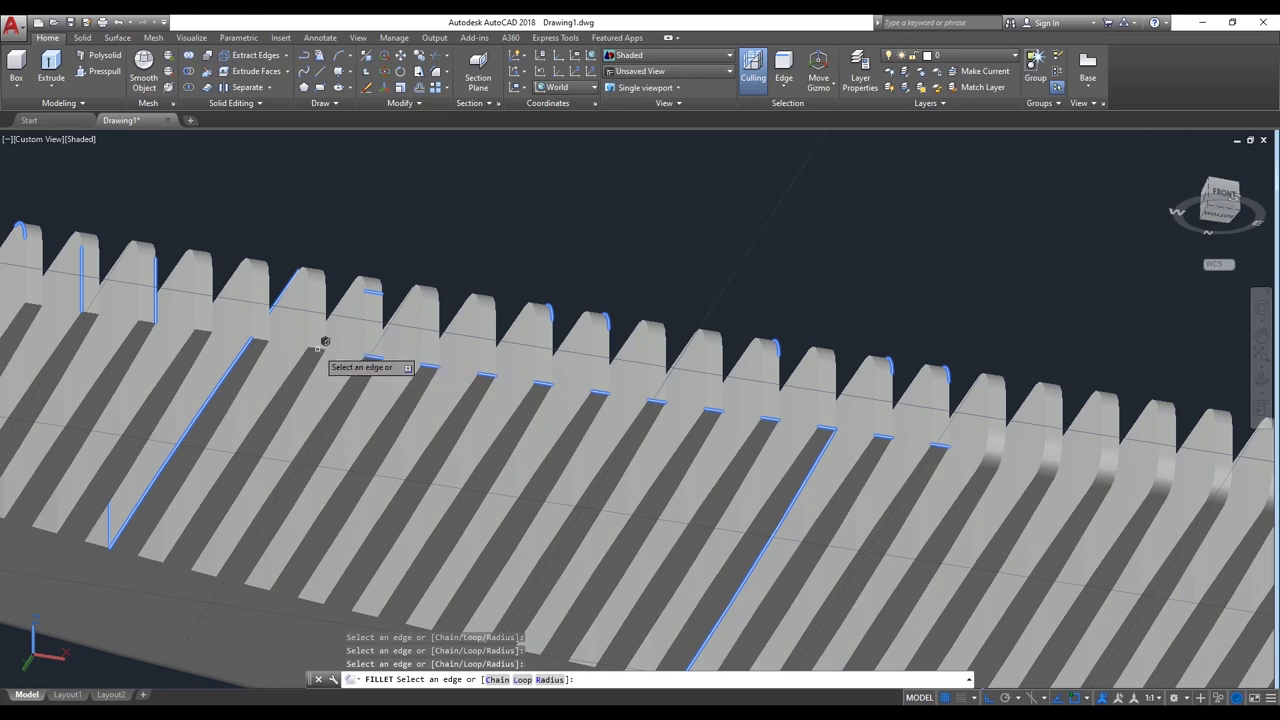
{"action": "left_click", "coordinate": [206, 329]}
{"action": "middle_click_drag", "start_coordinate": [214, 366], "coordinate": [620, 486]}
{"action": "left_click", "coordinate": [532, 404]}
{"action": "left_click", "coordinate": [482, 397]}
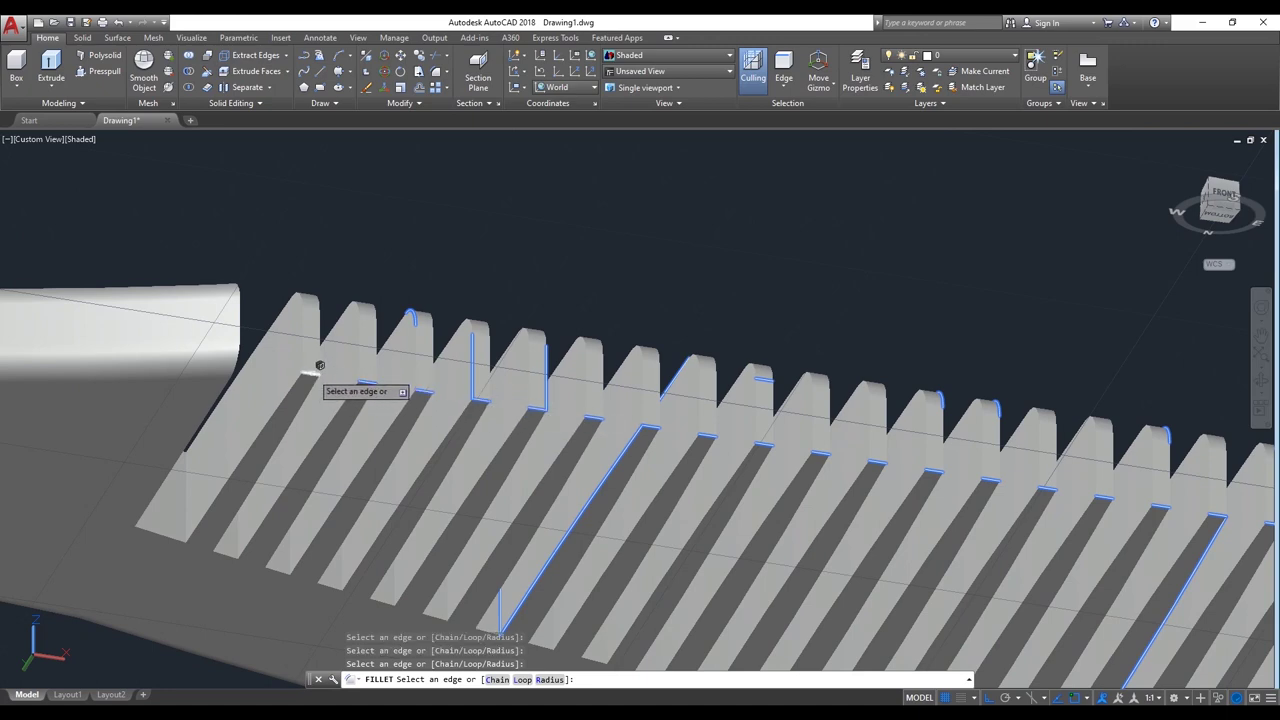
{"action": "key", "text": "Return"}
{"action": "scroll", "coordinate": [224, 416], "scroll_direction": "down", "scroll_amount": 4}
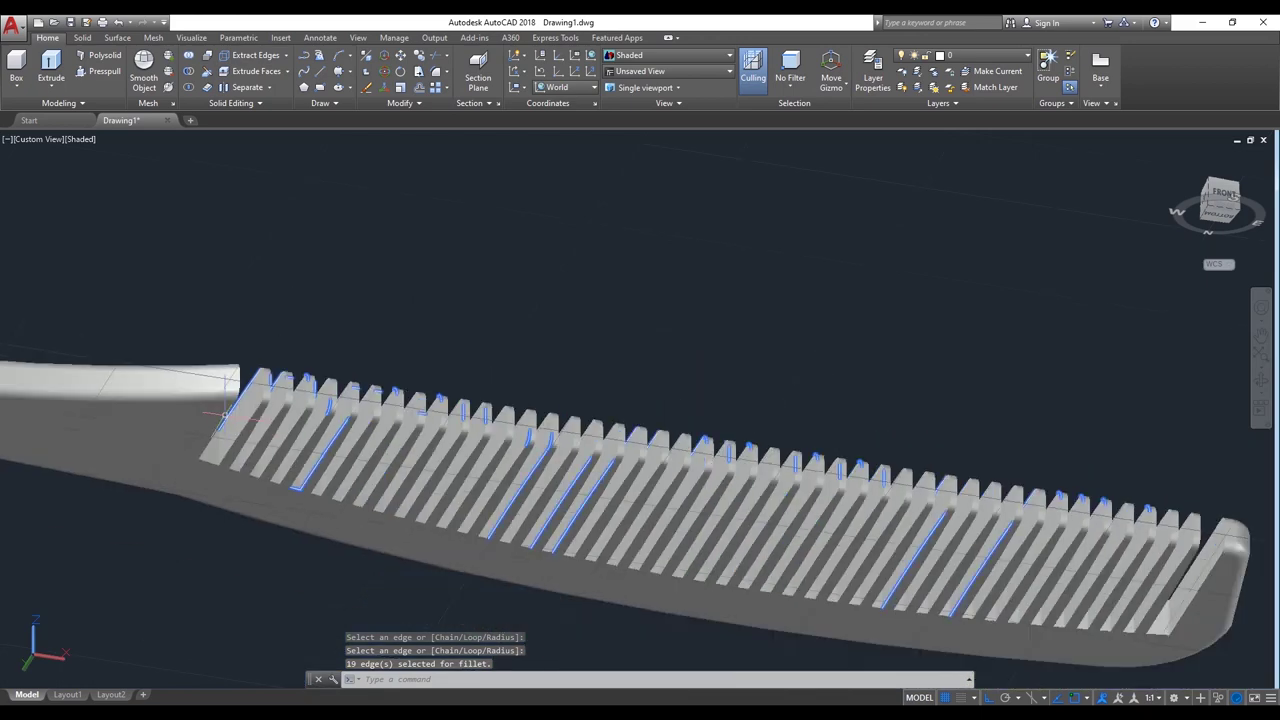
Step: Zoom out and orbit the comb to a new viewpoint, then clear the selection
{"action": "scroll", "coordinate": [224, 416], "scroll_direction": "down", "scroll_amount": 2}
{"action": "scroll", "coordinate": [843, 451], "scroll_direction": "down", "scroll_amount": 2}
{"action": "scroll", "coordinate": [865, 456], "scroll_direction": "down", "scroll_amount": 2}
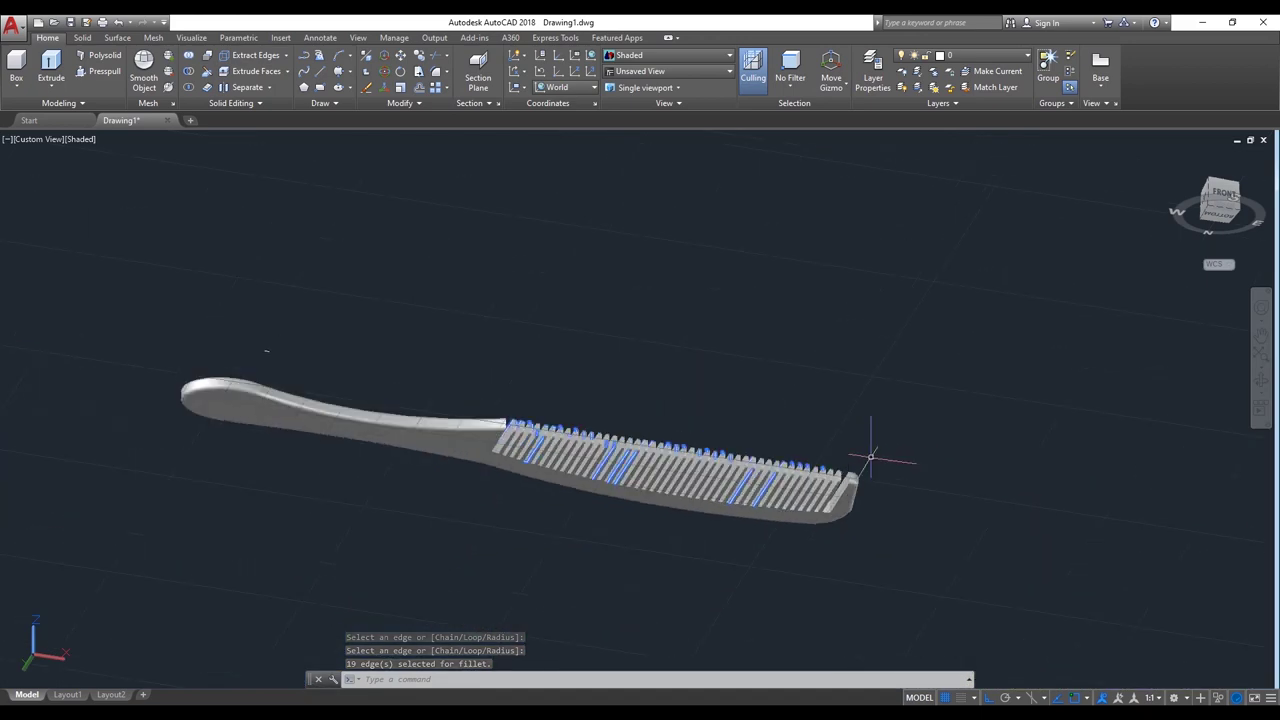
{"action": "left_click", "coordinate": [1259, 393]}
{"action": "mouse_move", "coordinate": [846, 403]}
{"action": "left_mouse_down"}
{"action": "mouse_move", "coordinate": [791, 531]}
{"action": "mouse_move", "coordinate": [686, 535]}
{"action": "mouse_move", "coordinate": [840, 429]}
{"action": "mouse_move", "coordinate": [798, 489]}
{"action": "mouse_move", "coordinate": [809, 511]}
{"action": "mouse_move", "coordinate": [771, 460]}
{"action": "left_mouse_up"}
{"action": "right_click", "coordinate": [918, 212]}
{"action": "left_click", "coordinate": [985, 218]}
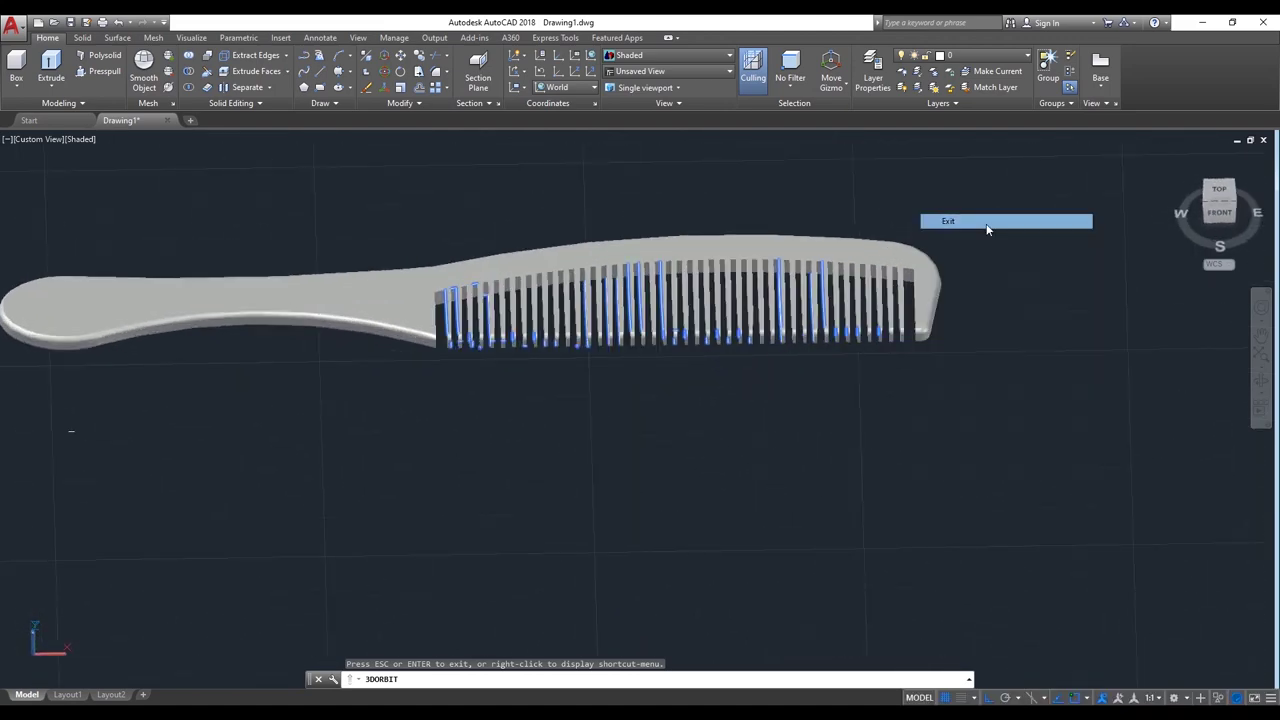
{"action": "left_click", "coordinate": [906, 285]}
{"action": "key", "text": "Escape"}
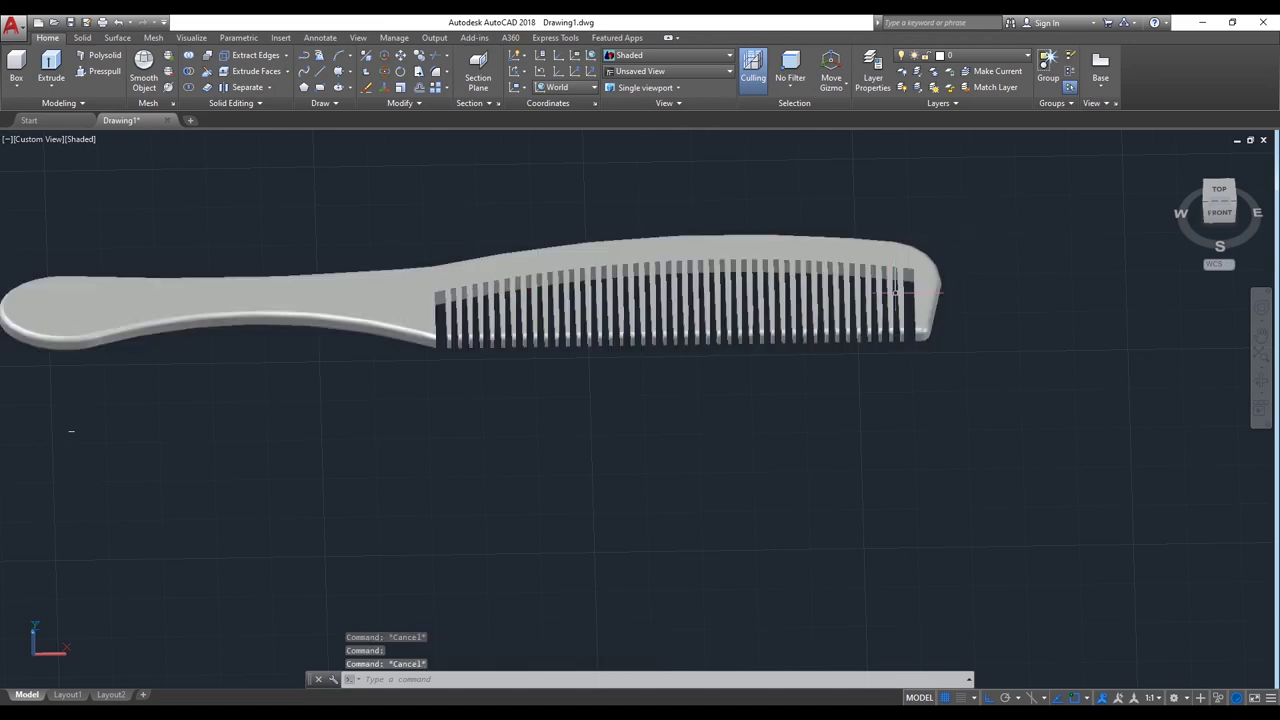
Step: Orbit again to tilt the comb into a 3D view from above
{"action": "scroll", "coordinate": [913, 317], "scroll_direction": "down", "scroll_amount": 3}
{"action": "scroll", "coordinate": [913, 317], "scroll_direction": "up", "scroll_amount": 2}
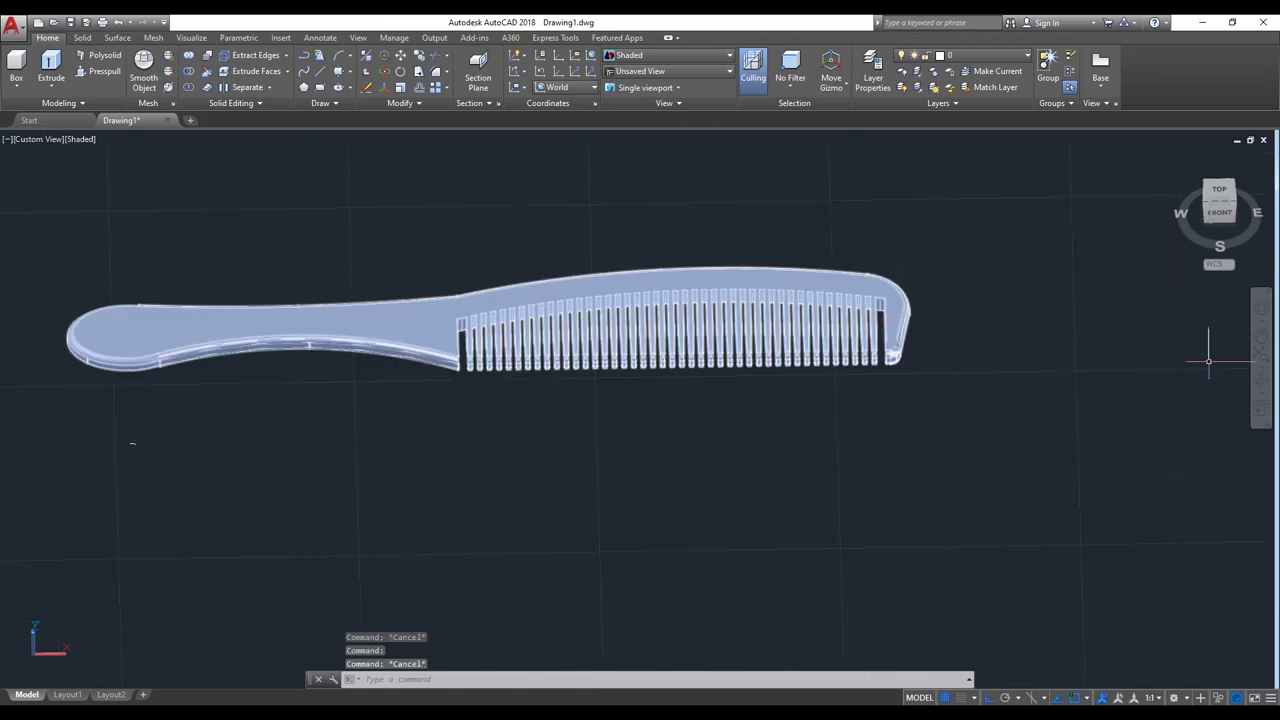
{"action": "left_click", "coordinate": [1262, 390]}
{"action": "mouse_move", "coordinate": [917, 420]}
{"action": "left_mouse_down"}
{"action": "mouse_move", "coordinate": [959, 472]}
{"action": "mouse_move", "coordinate": [946, 486]}
{"action": "mouse_move", "coordinate": [951, 447]}
{"action": "mouse_move", "coordinate": [940, 506]}
{"action": "mouse_move", "coordinate": [957, 476]}
{"action": "left_mouse_up"}
{"action": "scroll", "coordinate": [929, 191], "scroll_direction": "up", "scroll_amount": 3}
{"action": "left_click_drag", "start_coordinate": [903, 237], "coordinate": [963, 280]}
{"action": "right_click", "coordinate": [963, 279]}
{"action": "left_click", "coordinate": [999, 291]}
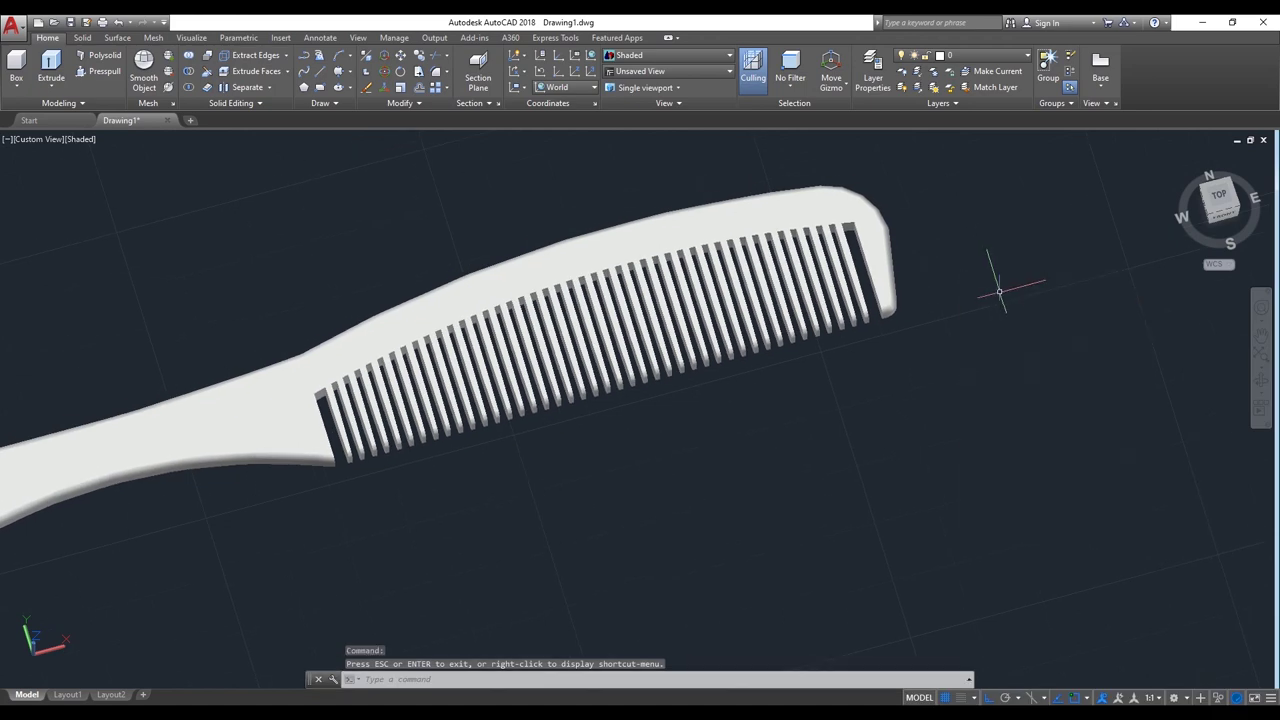
{"action": "type", "text": "co"}
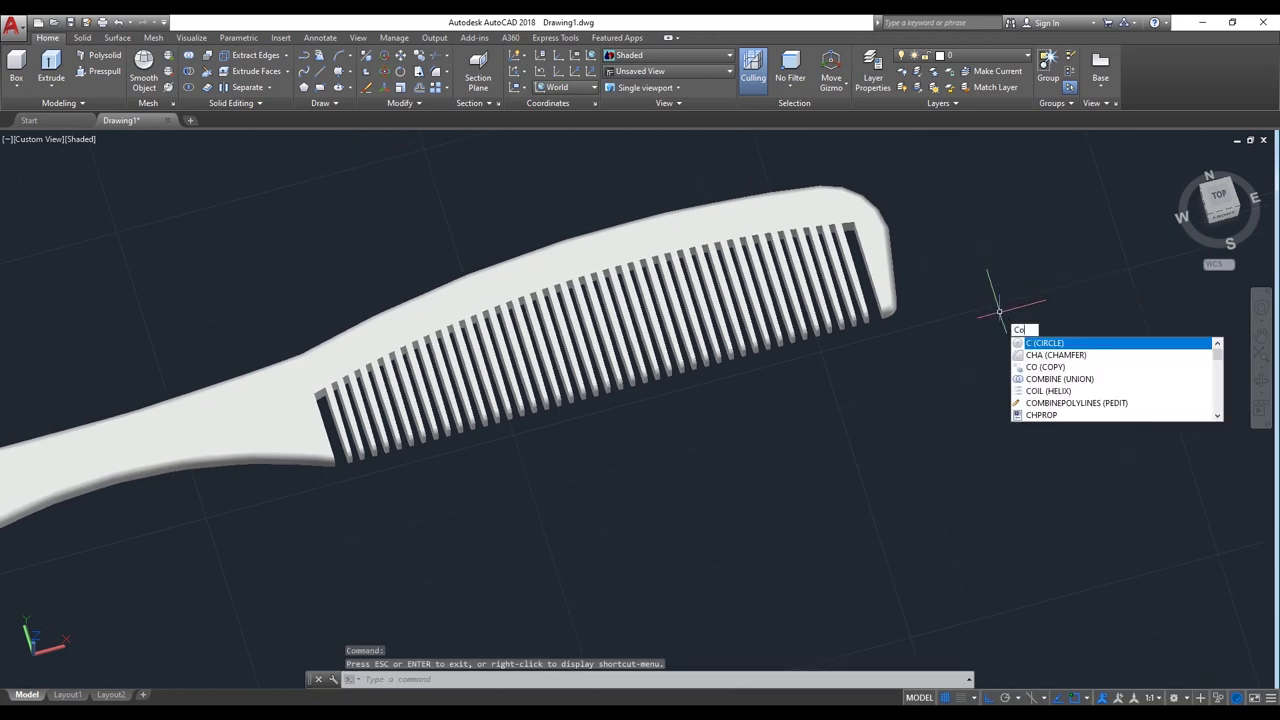
{"action": "key", "text": "Return"}
{"action": "left_click", "coordinate": [866, 312]}
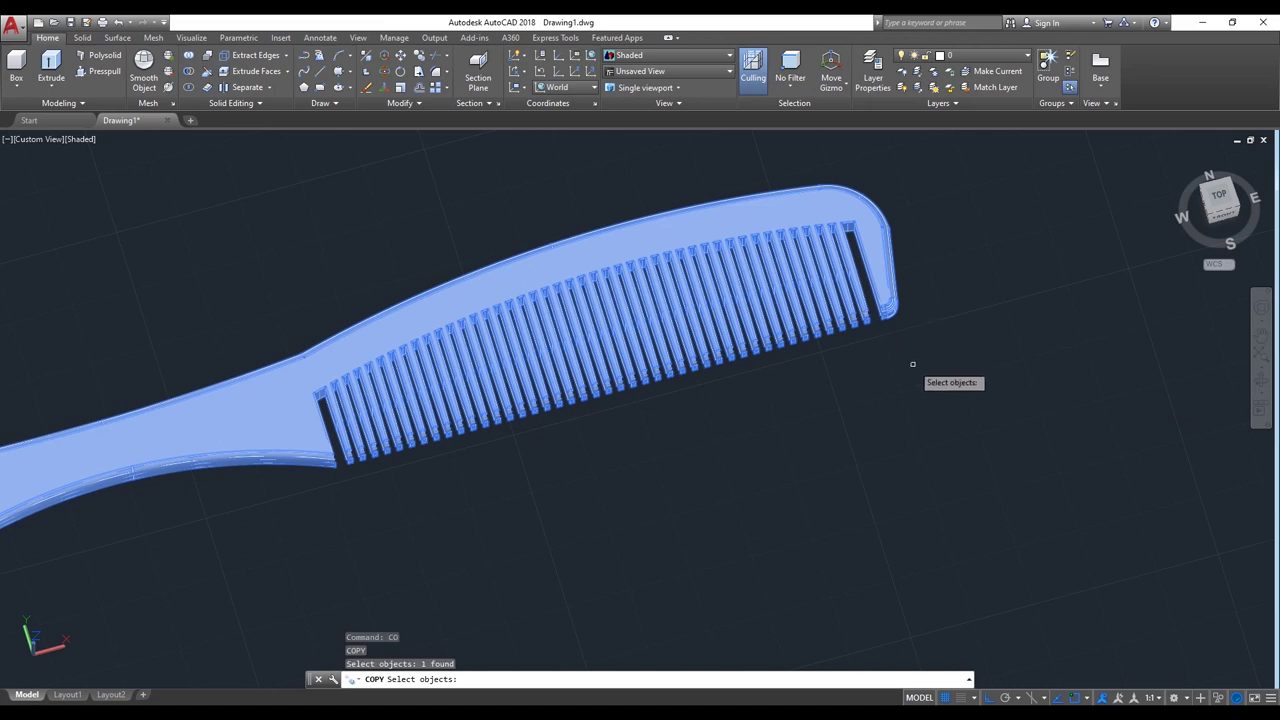
{"action": "key", "text": "Escape"}
{"action": "scroll", "coordinate": [914, 357], "scroll_direction": "down", "scroll_amount": 3}
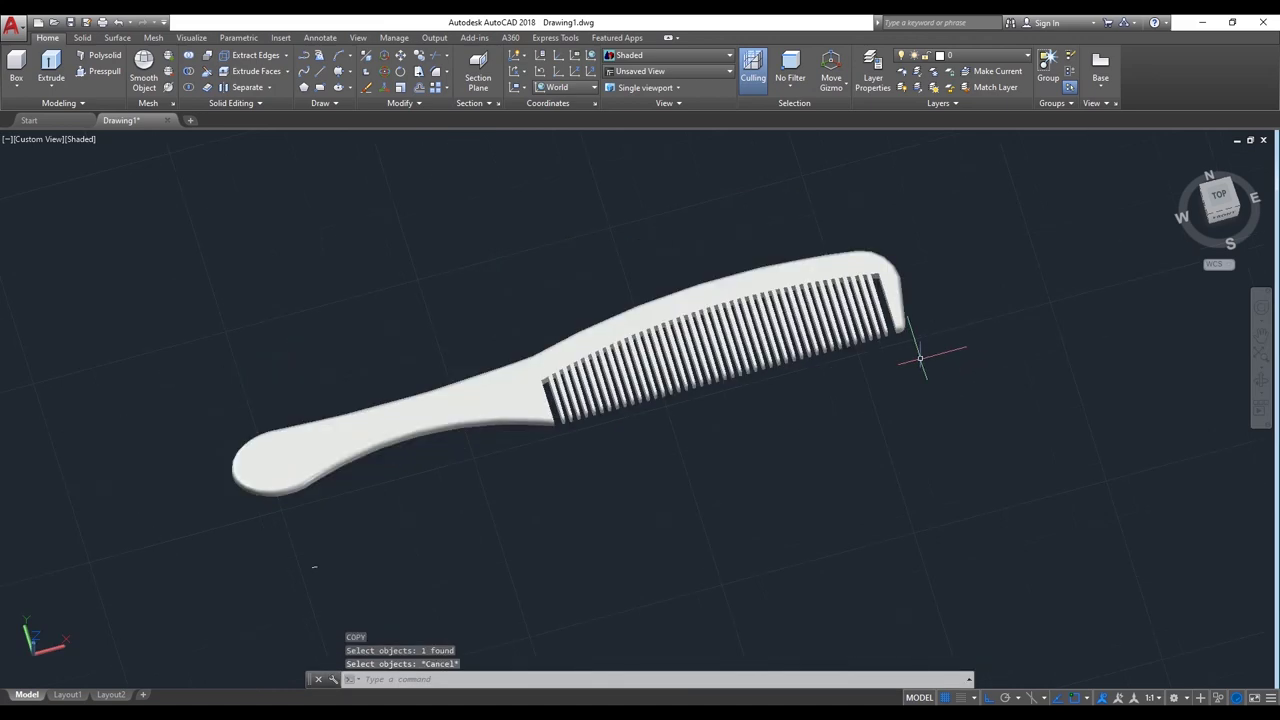
{"action": "scroll", "coordinate": [914, 357], "scroll_direction": "up", "scroll_amount": 3}
{"action": "scroll", "coordinate": [949, 406], "scroll_direction": "down", "scroll_amount": 1}
{"action": "type", "text": "x"}
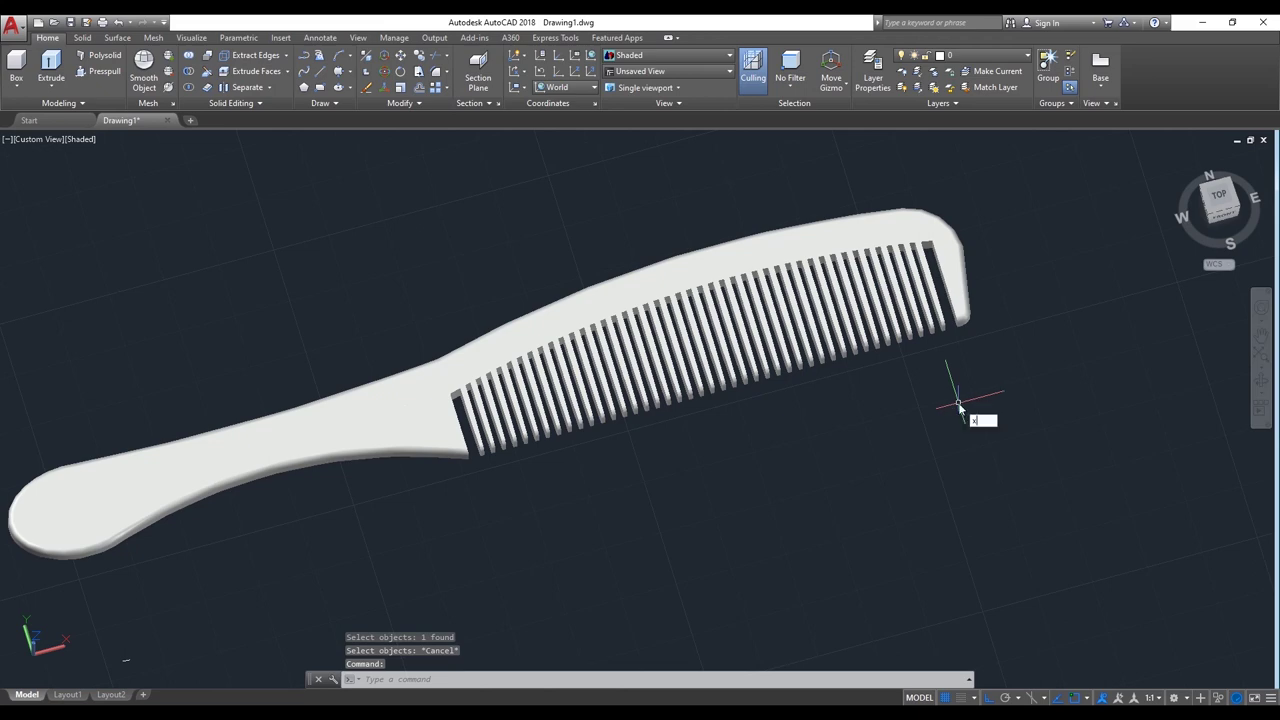
{"action": "key", "text": "Return"}
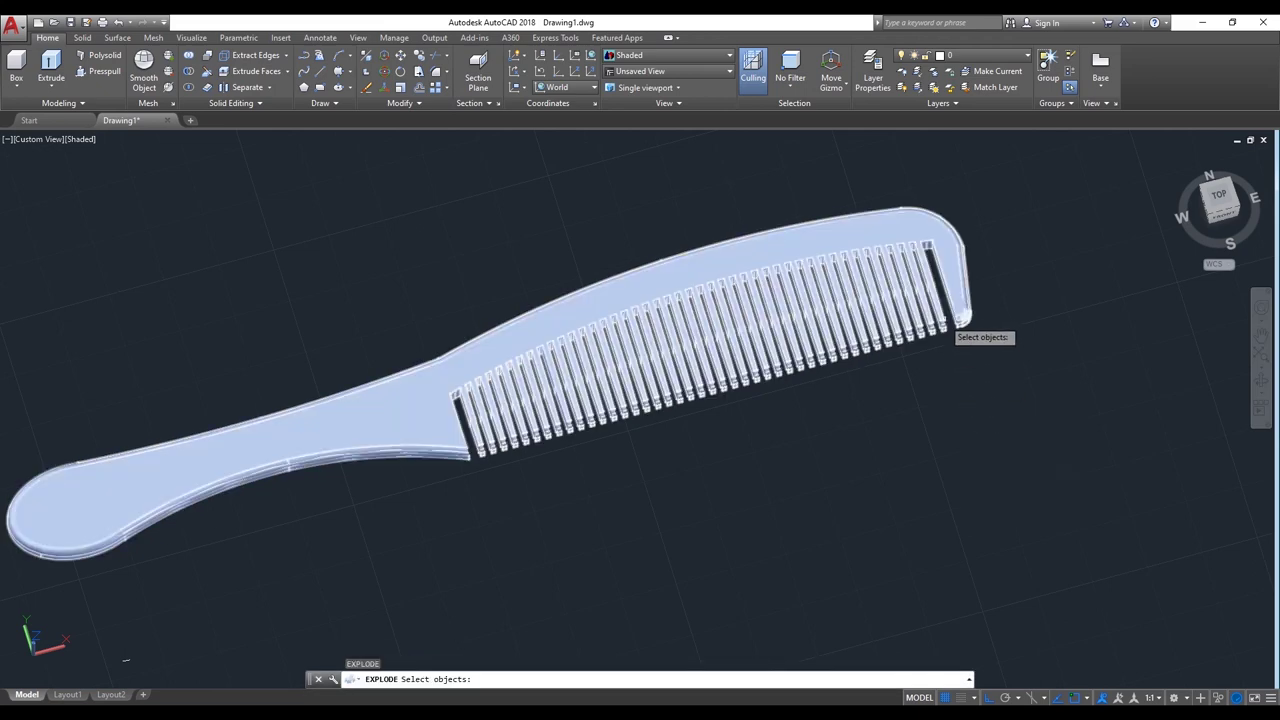
{"action": "left_click", "coordinate": [942, 318]}
{"action": "key", "text": "Return"}
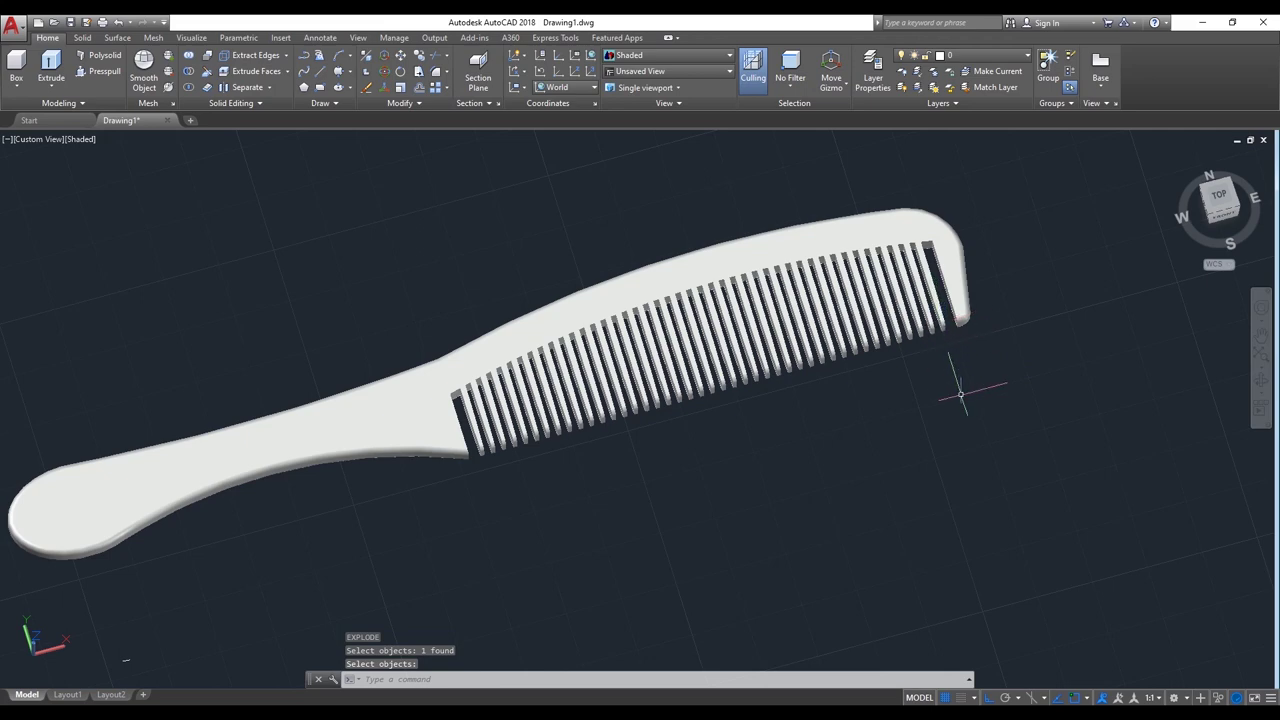
{"action": "key", "text": "ctrl+z"}
{"action": "left_click", "coordinate": [936, 333]}
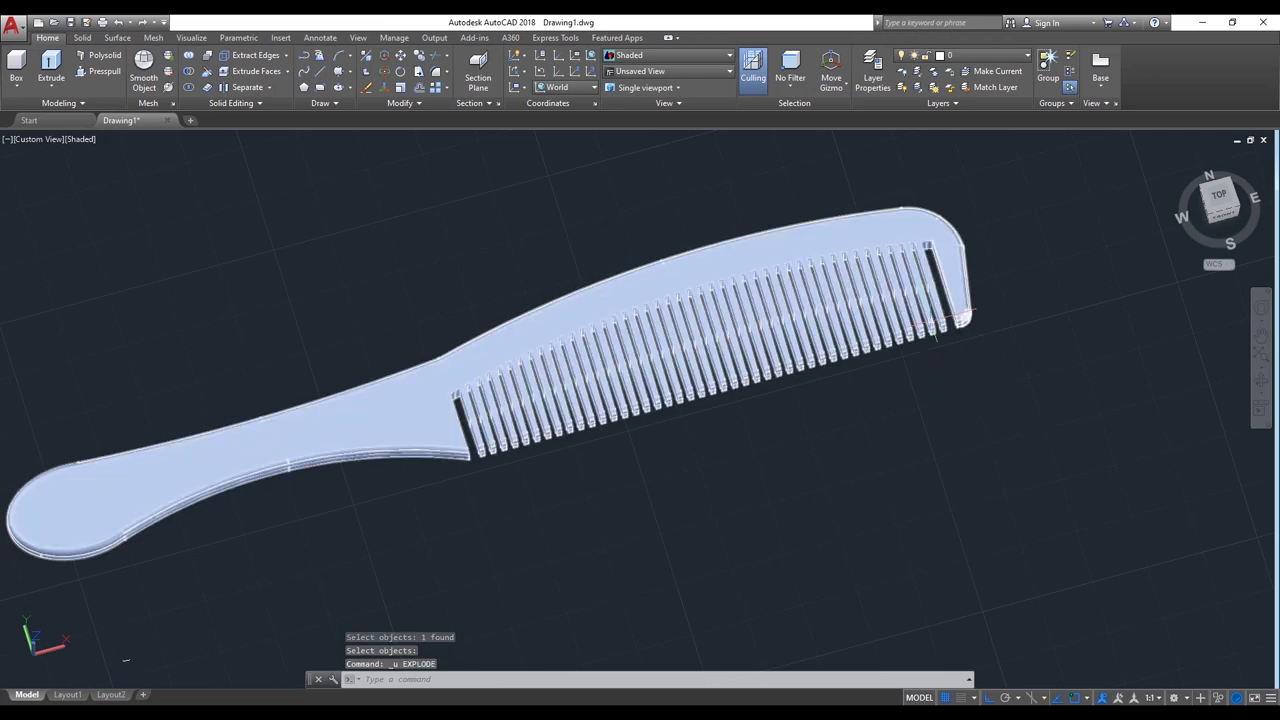
{"action": "left_click", "coordinate": [1261, 378]}
{"action": "key", "text": "Escape"}
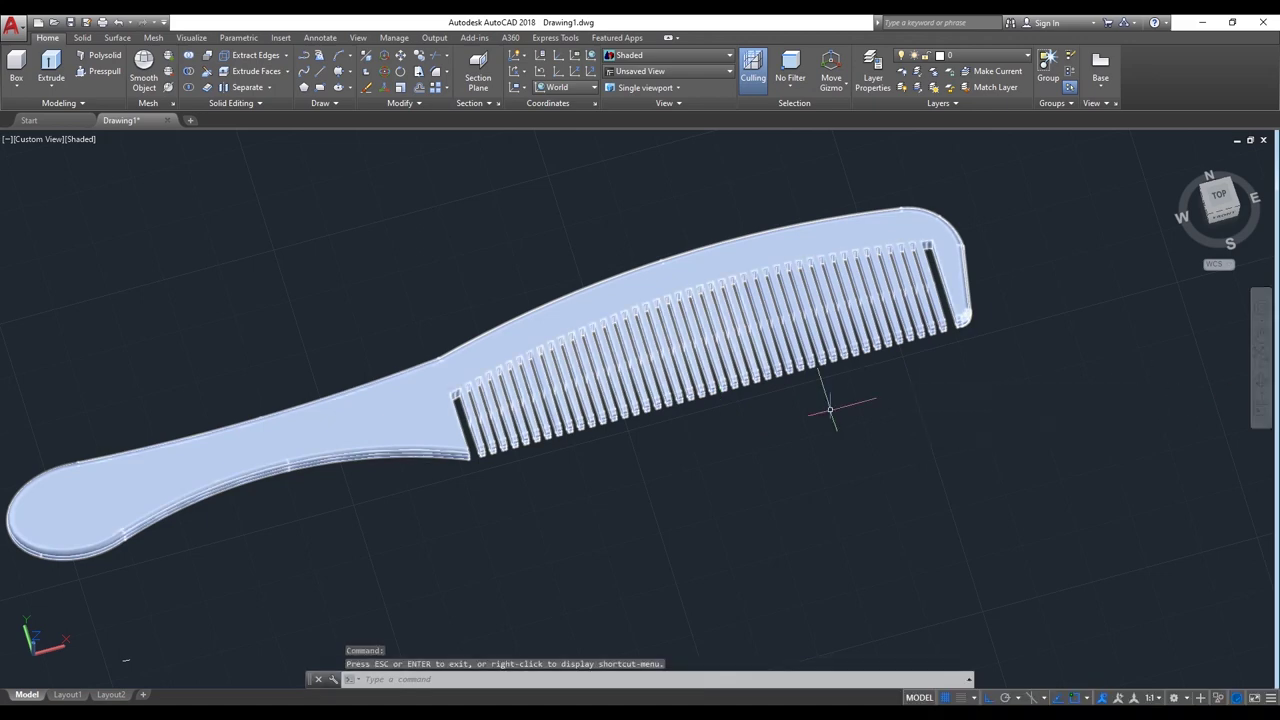
{"action": "key", "text": "Escape"}
{"action": "scroll", "coordinate": [730, 437], "scroll_direction": "down", "scroll_amount": 2}
{"action": "scroll", "coordinate": [730, 437], "scroll_direction": "up", "scroll_amount": 1}
{"action": "scroll", "coordinate": [730, 437], "scroll_direction": "up", "scroll_amount": 3}
{"action": "key", "text": "Escape"}
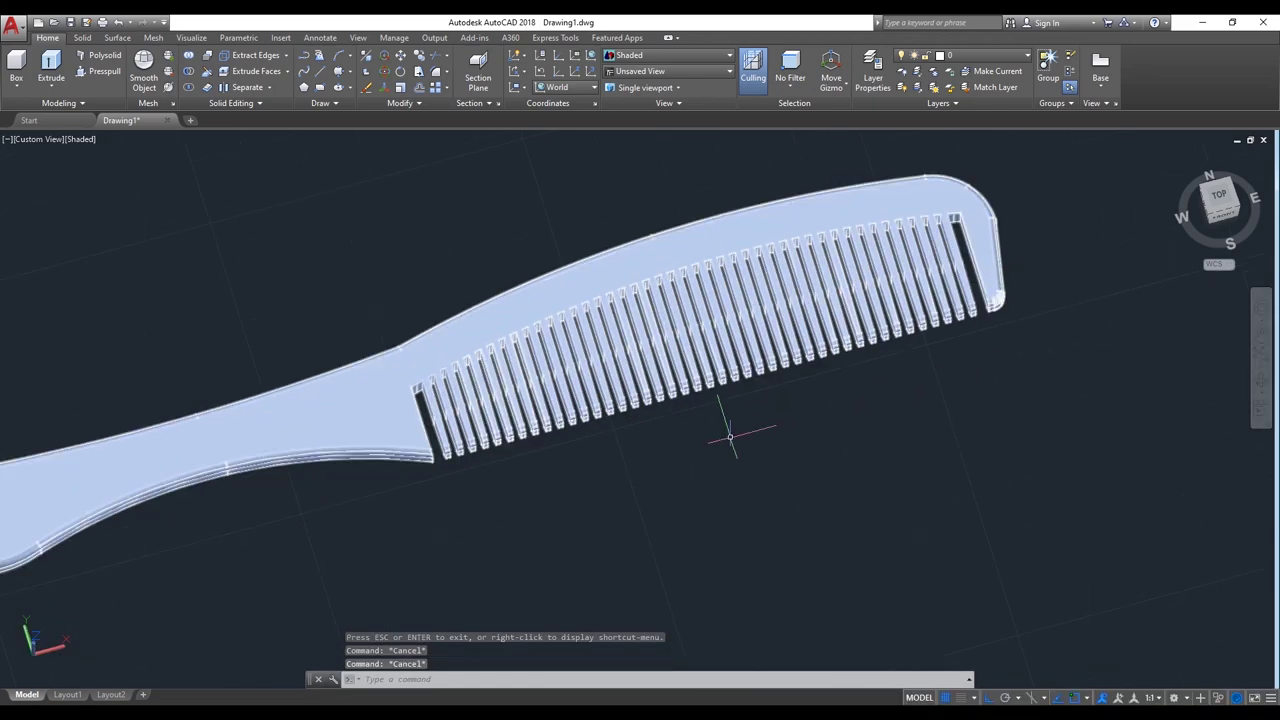
{"action": "left_click", "coordinate": [722, 366]}
{"action": "key", "text": "Escape"}
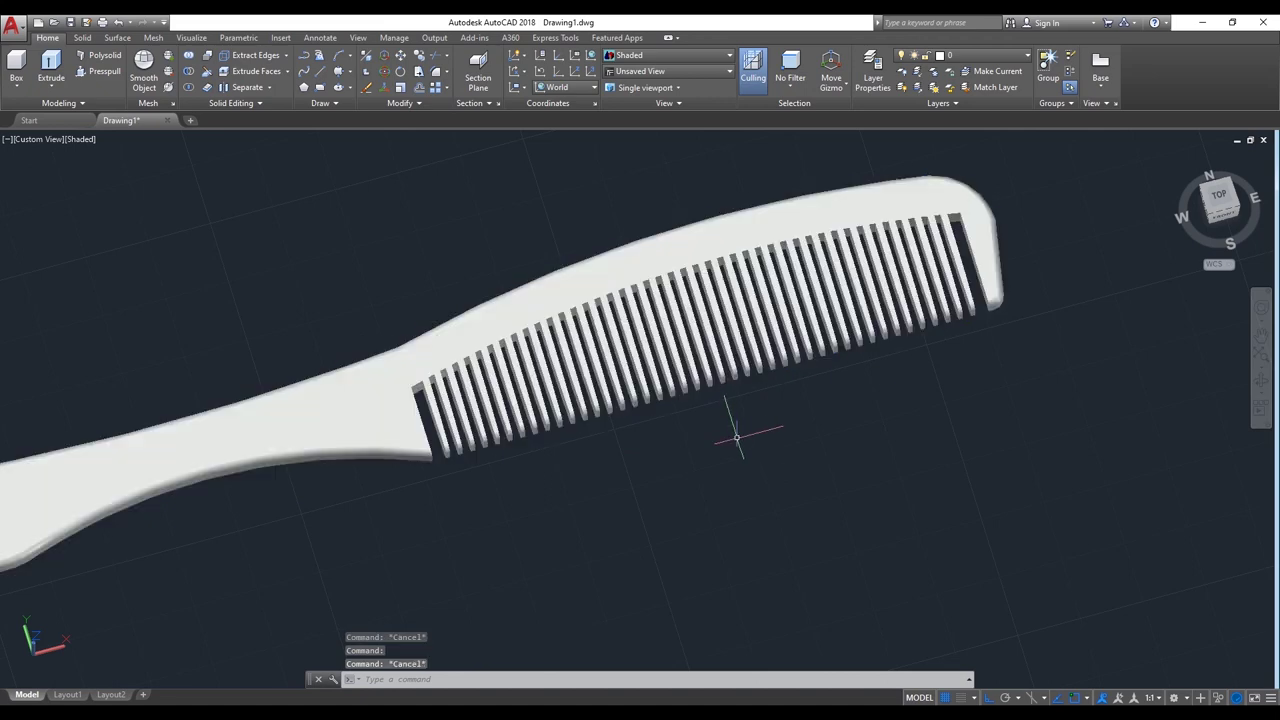
{"action": "scroll", "coordinate": [908, 418], "scroll_direction": "down", "scroll_amount": 2}
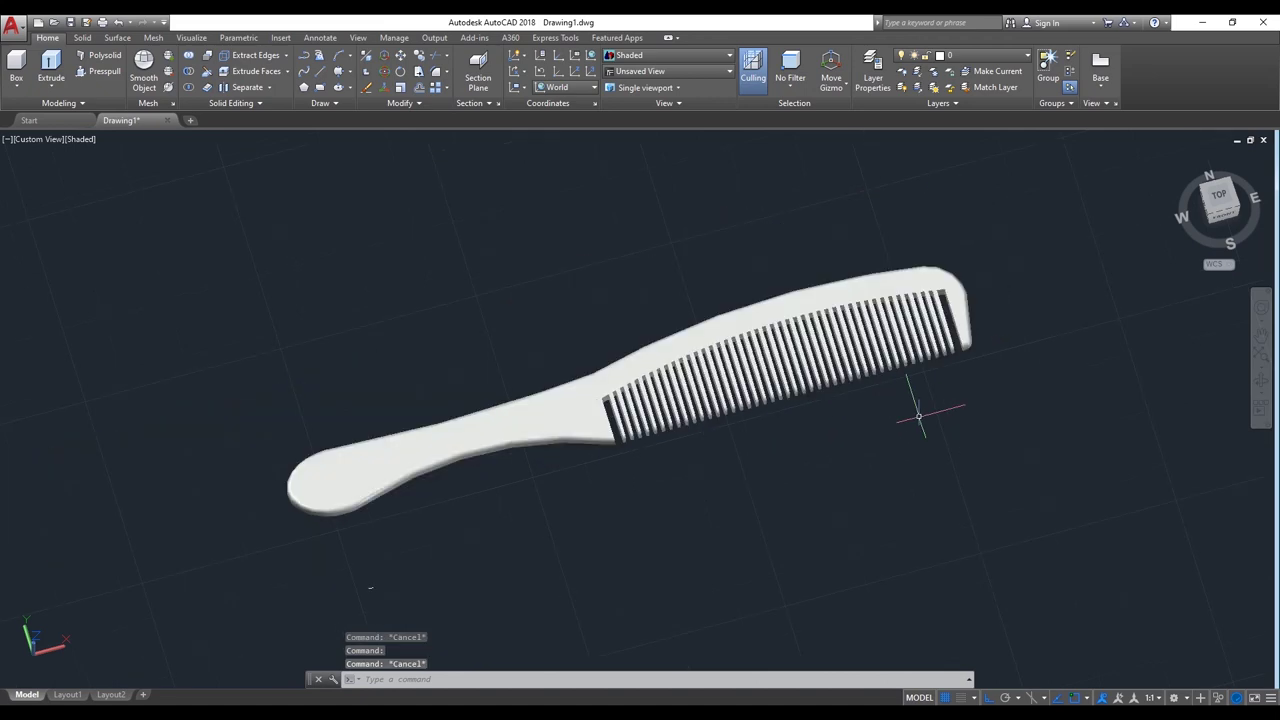
{"action": "scroll", "coordinate": [918, 417], "scroll_direction": "up", "scroll_amount": 2}
Step: Rotate the shaded comb through several angles, zoom in, and settle on a tilted top-down view
{"action": "mouse_move", "coordinate": [1120, 380]}
{"action": "middle_mouse_down", "text": "shift"}
{"action": "mouse_move", "coordinate": [903, 408]}
{"action": "mouse_move", "coordinate": [894, 449]}
{"action": "mouse_move", "coordinate": [903, 390]}
{"action": "mouse_move", "coordinate": [903, 431]}
{"action": "mouse_move", "coordinate": [874, 409]}
{"action": "mouse_move", "coordinate": [969, 460]}
{"action": "mouse_move", "coordinate": [929, 479]}
{"action": "middle_mouse_up", "text": "shift"}
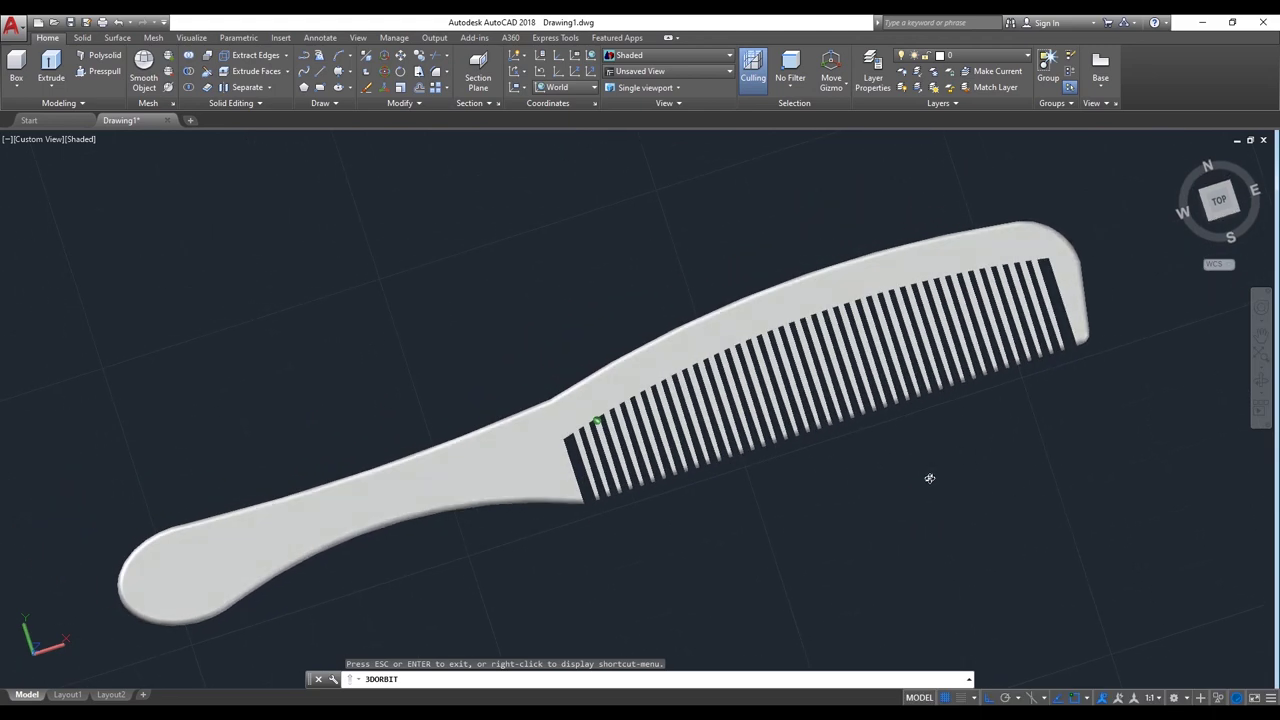
{"action": "mouse_move", "coordinate": [853, 451]}
{"action": "middle_mouse_down", "text": "shift"}
{"action": "mouse_move", "coordinate": [889, 414]}
{"action": "mouse_move", "coordinate": [874, 426]}
{"action": "mouse_move", "coordinate": [597, 428]}
{"action": "mouse_move", "coordinate": [838, 426]}
{"action": "mouse_move", "coordinate": [612, 362]}
{"action": "mouse_move", "coordinate": [566, 448]}
{"action": "middle_mouse_up", "text": "shift"}
{"action": "mouse_move", "coordinate": [890, 405]}
{"action": "middle_mouse_down", "text": "ctrl+shift"}
{"action": "mouse_move", "coordinate": [844, 368]}
{"action": "mouse_move", "coordinate": [860, 369]}
{"action": "mouse_move", "coordinate": [800, 367]}
{"action": "mouse_move", "coordinate": [750, 386]}
{"action": "middle_mouse_up", "text": "ctrl+shift"}
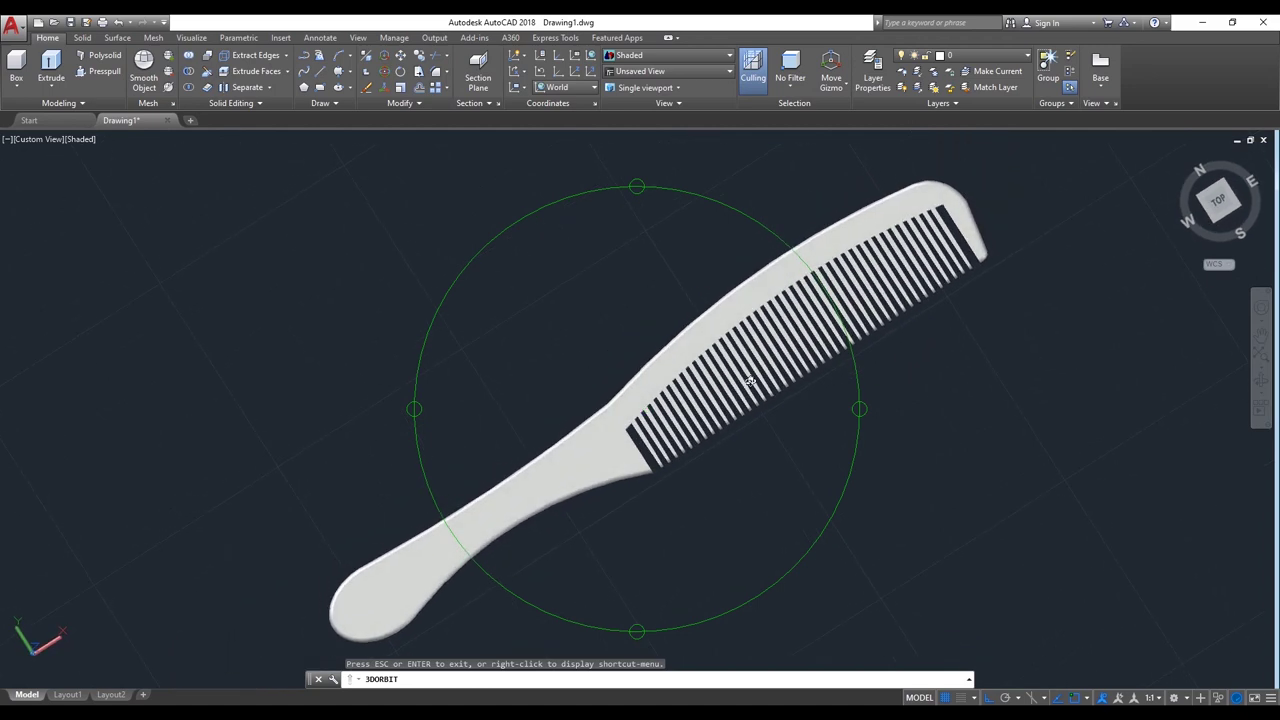
{"action": "mouse_move", "coordinate": [917, 400]}
{"action": "middle_mouse_down", "text": "shift"}
{"action": "mouse_move", "coordinate": [883, 374]}
{"action": "mouse_move", "coordinate": [966, 308]}
{"action": "mouse_move", "coordinate": [1014, 463]}
{"action": "mouse_move", "coordinate": [994, 240]}
{"action": "mouse_move", "coordinate": [973, 268]}
{"action": "mouse_move", "coordinate": [1014, 491]}
{"action": "mouse_move", "coordinate": [1023, 397]}
{"action": "mouse_move", "coordinate": [1020, 474]}
{"action": "mouse_move", "coordinate": [871, 451]}
{"action": "mouse_move", "coordinate": [818, 424]}
{"action": "mouse_move", "coordinate": [846, 391]}
{"action": "mouse_move", "coordinate": [839, 285]}
{"action": "mouse_move", "coordinate": [831, 421]}
{"action": "middle_mouse_up", "text": "shift"}
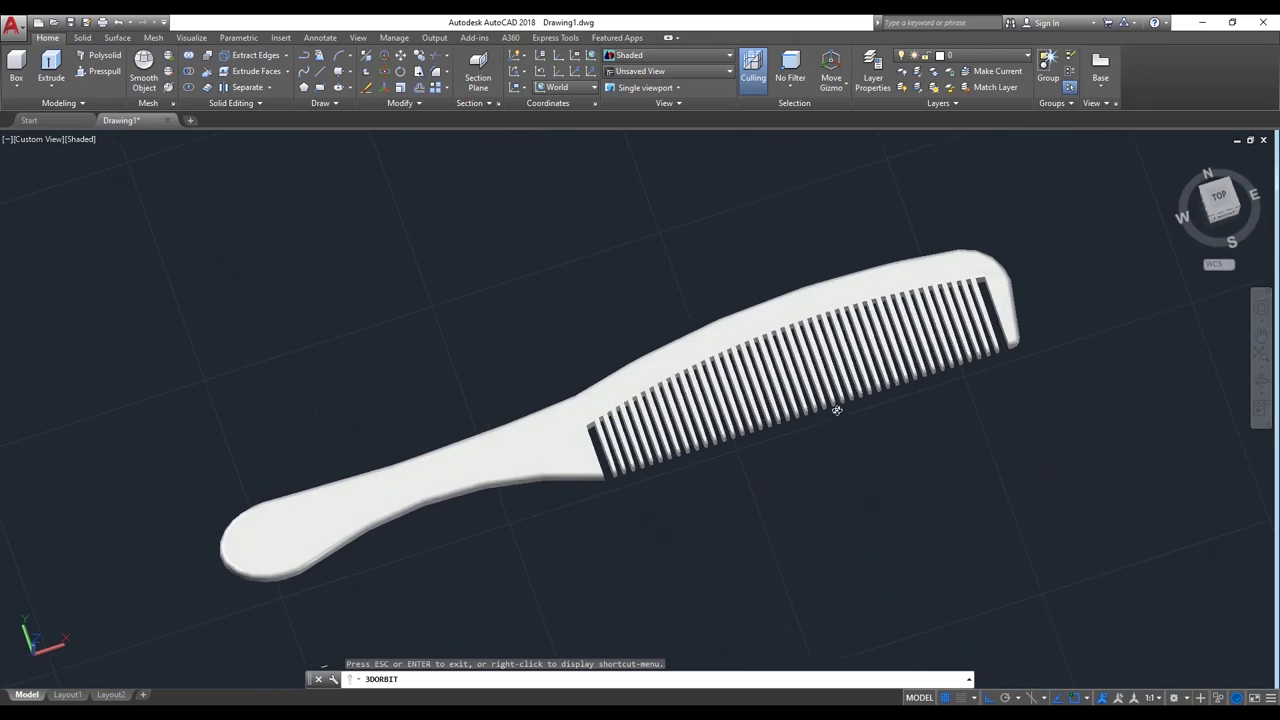
{"action": "scroll", "coordinate": [834, 412], "scroll_direction": "up", "scroll_amount": 2}
{"action": "scroll", "coordinate": [834, 412], "scroll_direction": "up", "scroll_amount": 1}
{"action": "right_click", "coordinate": [652, 206]}
{"action": "left_click", "coordinate": [698, 215]}
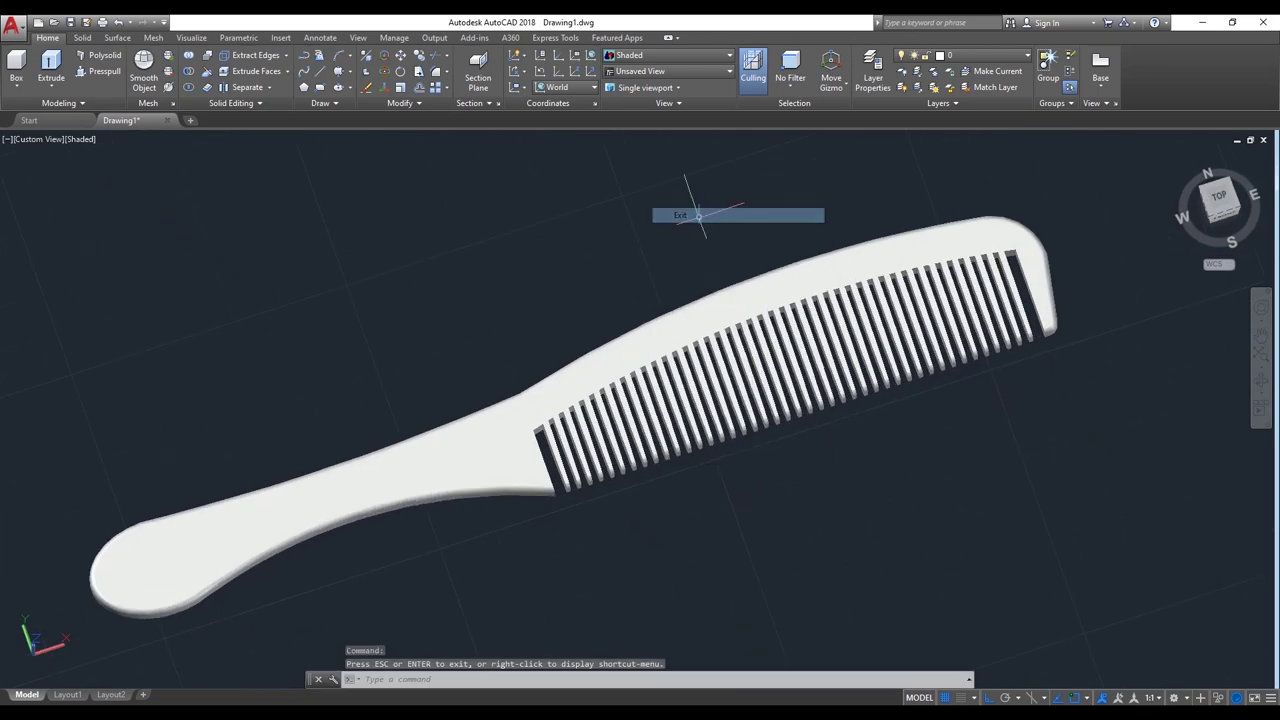